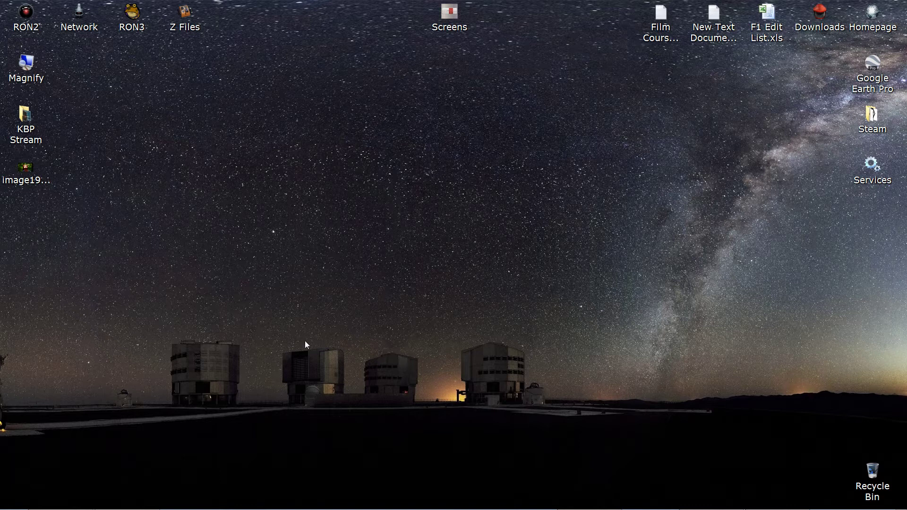
left_click_drag(0, 2, 197, 13)
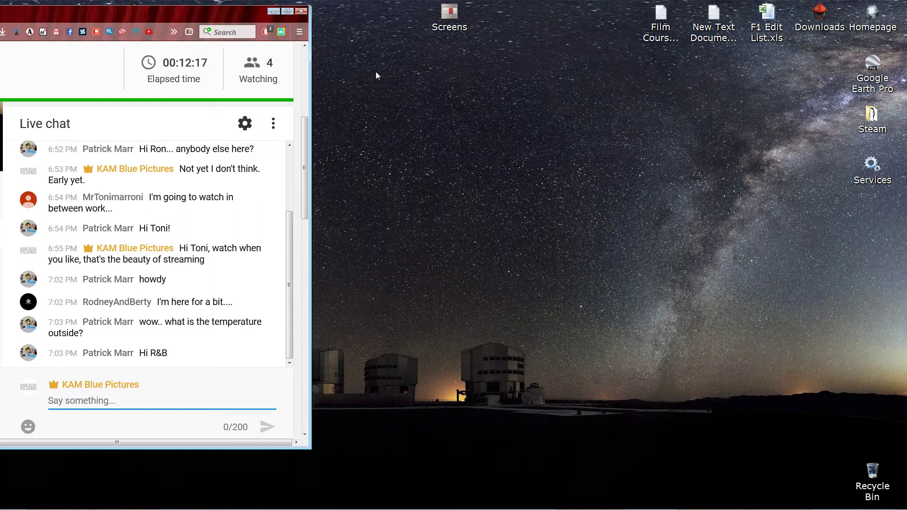
left_click_drag(216, 16, 0, 72)
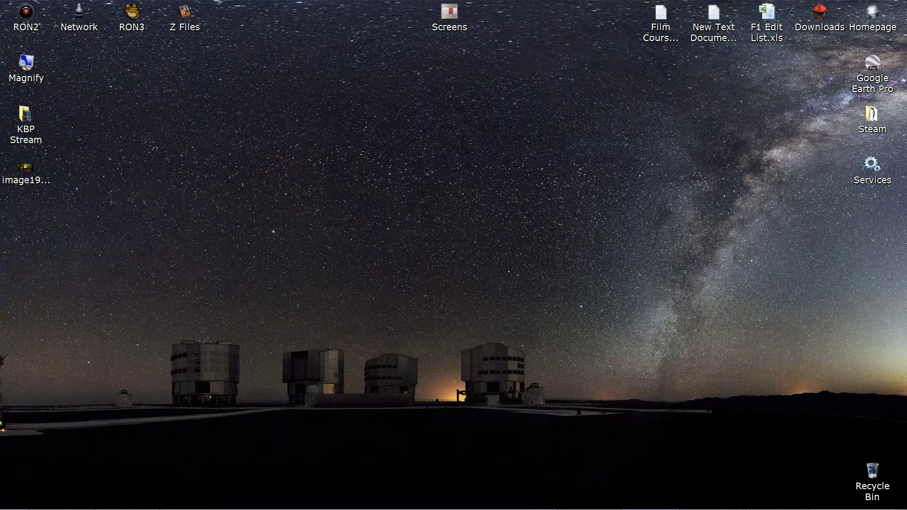
Switch to HitFilm Pro and open the PAR 16 SOURCE composite shot from the project media.
mouse_move(619, 509)
left_click(599, 503)
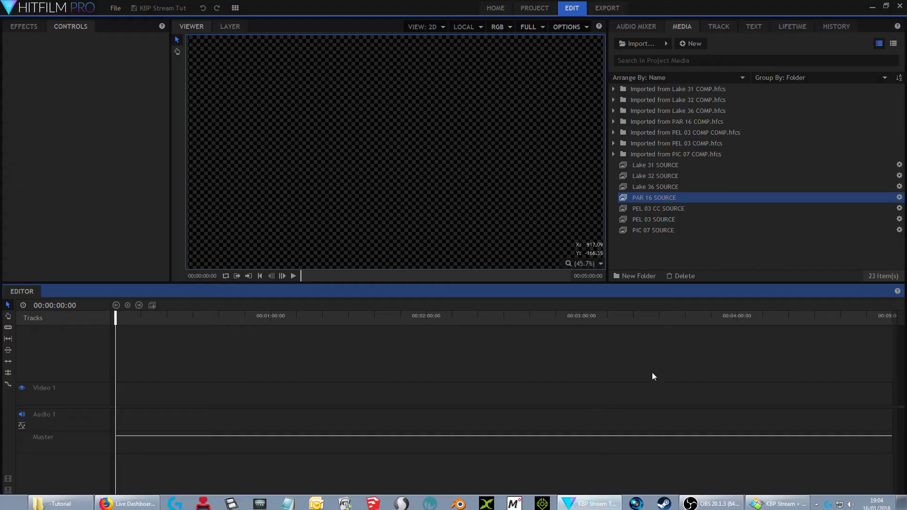
left_click(655, 245)
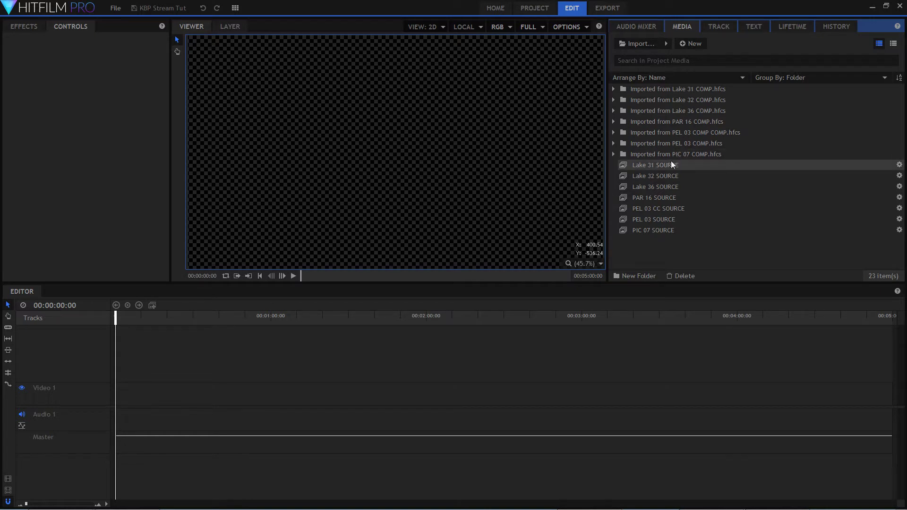
double_click(661, 199)
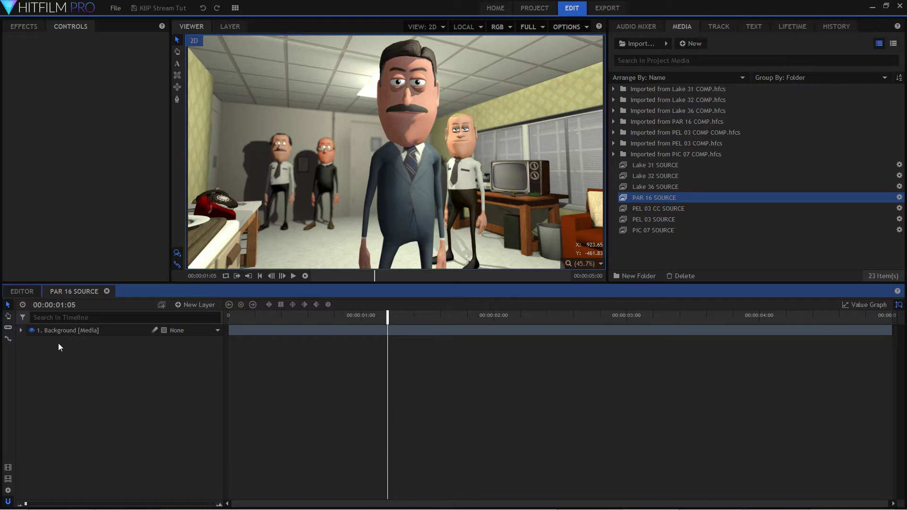
Toggle the Background layer's visibility off and on, and scrub through the shot, returning to the first frame.
left_click(32, 331)
left_click(30, 331)
left_click_drag(276, 330, 198, 326)
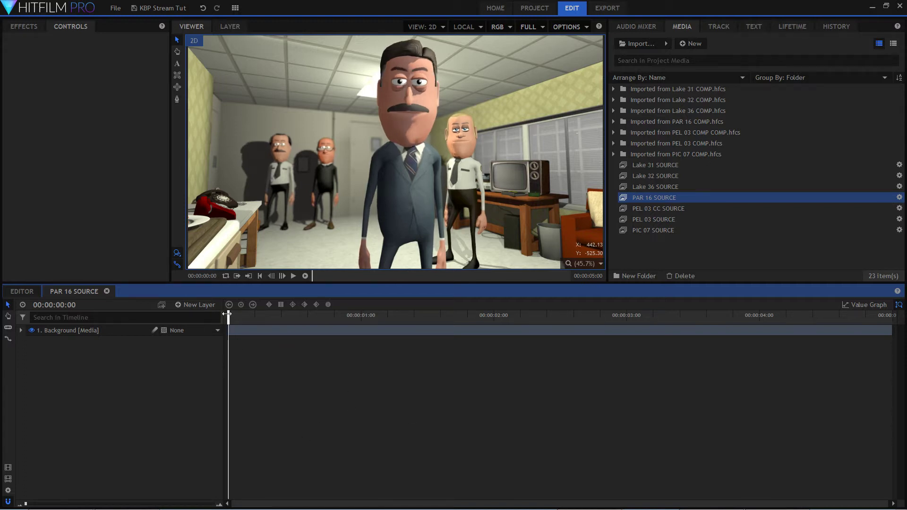
left_click_drag(227, 318, 642, 322)
left_click_drag(548, 327, 227, 323)
mouse_move(230, 323)
left_mouse_down()
mouse_move(777, 316)
mouse_move(229, 316)
left_mouse_up()
Examine the red telephone on the desk up close in the viewer, and restore the view to Scale to Fit.
scroll(202, 223, "up", 5)
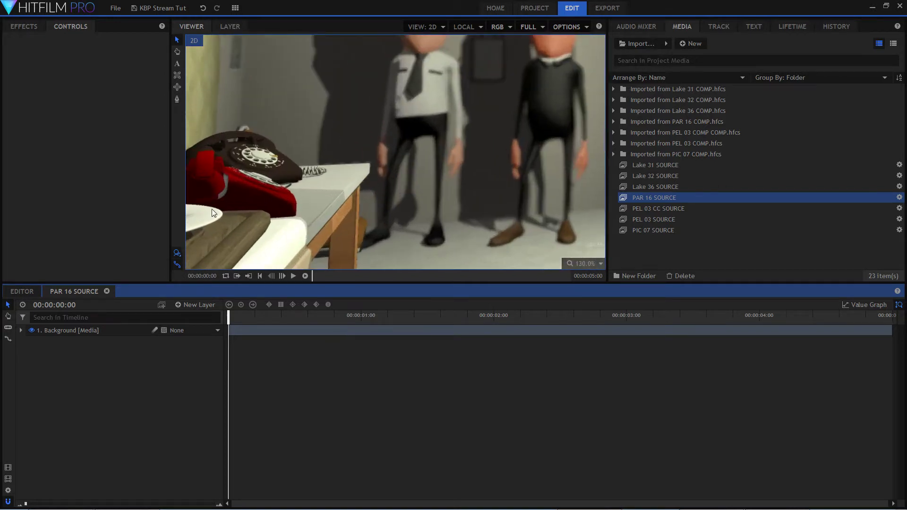
scroll(212, 211, "up", 3)
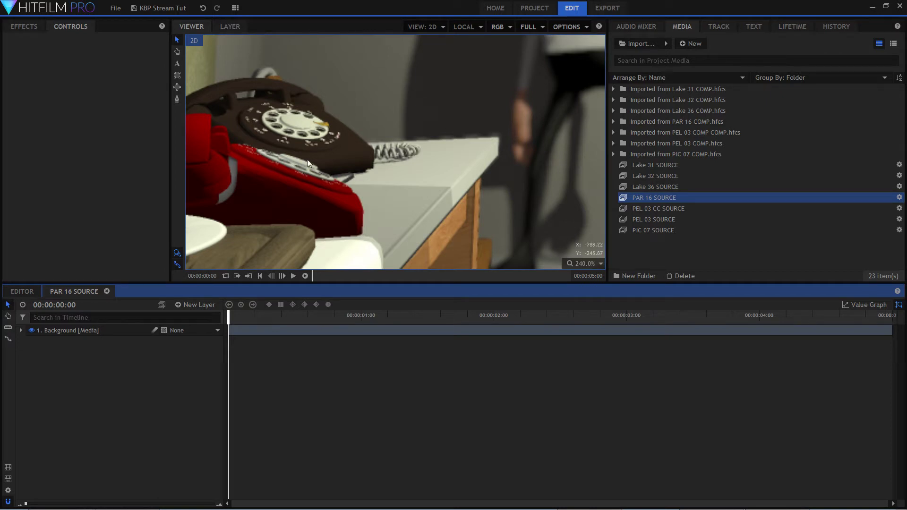
scroll(257, 120, "down", 4)
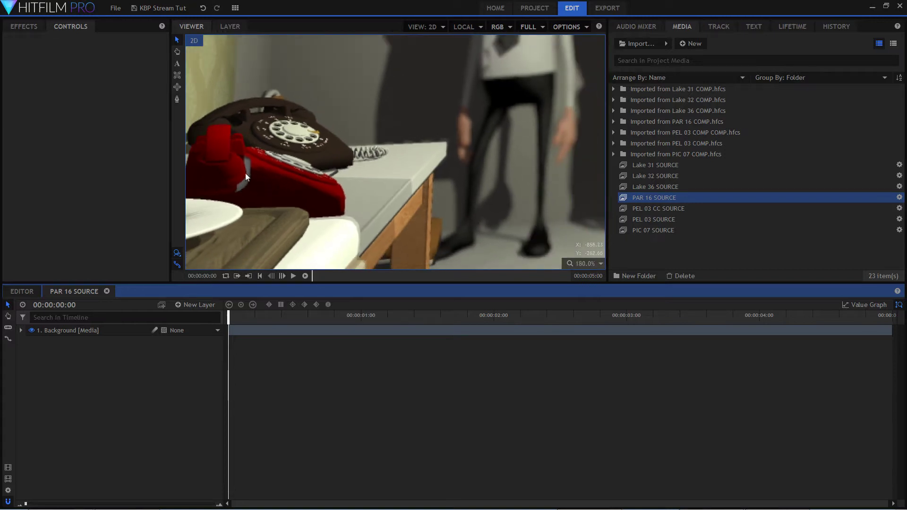
scroll(245, 183, "down", 8)
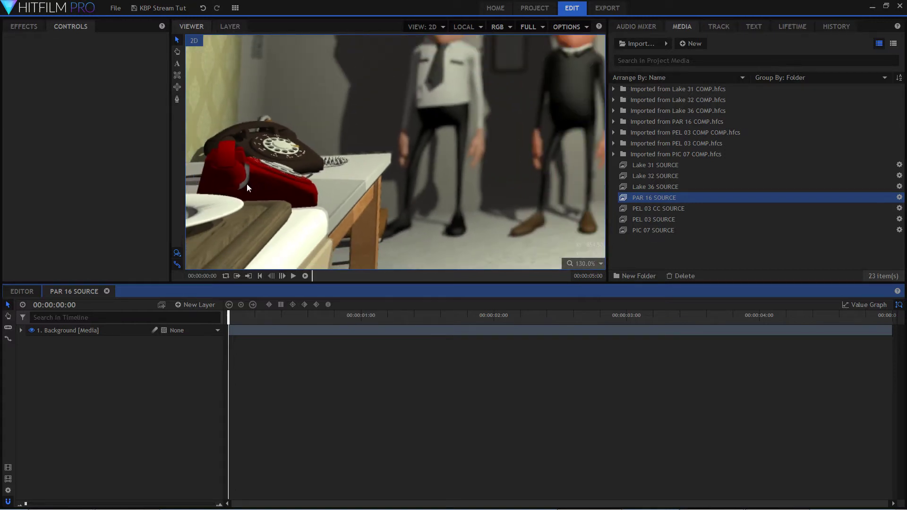
scroll(245, 177, "down", 2)
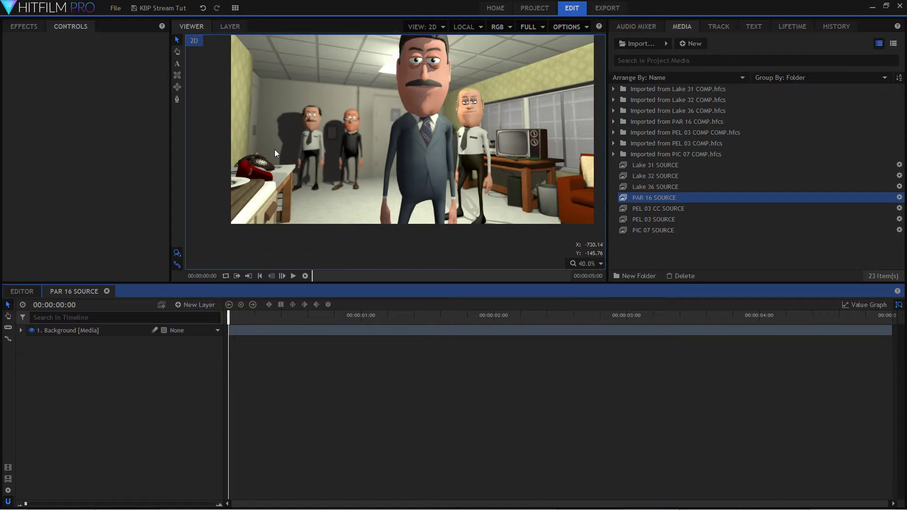
scroll(236, 170, "up", 2)
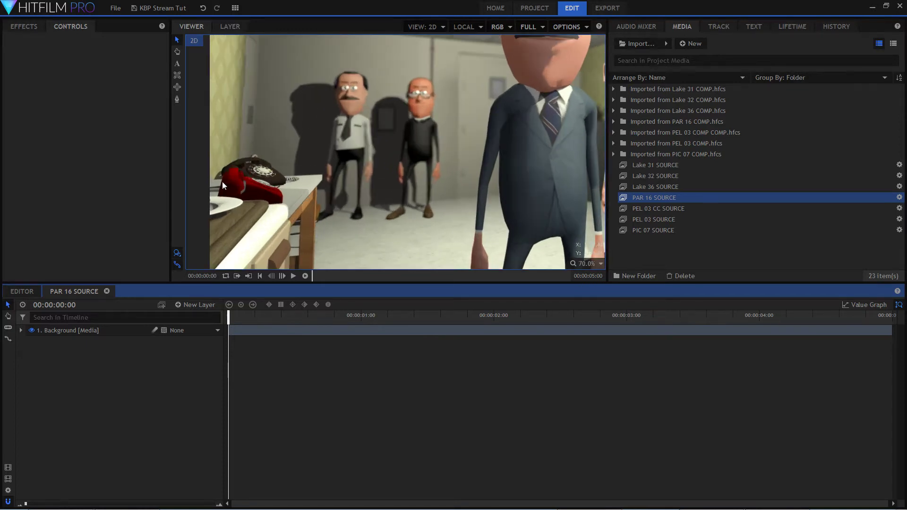
left_click(585, 264)
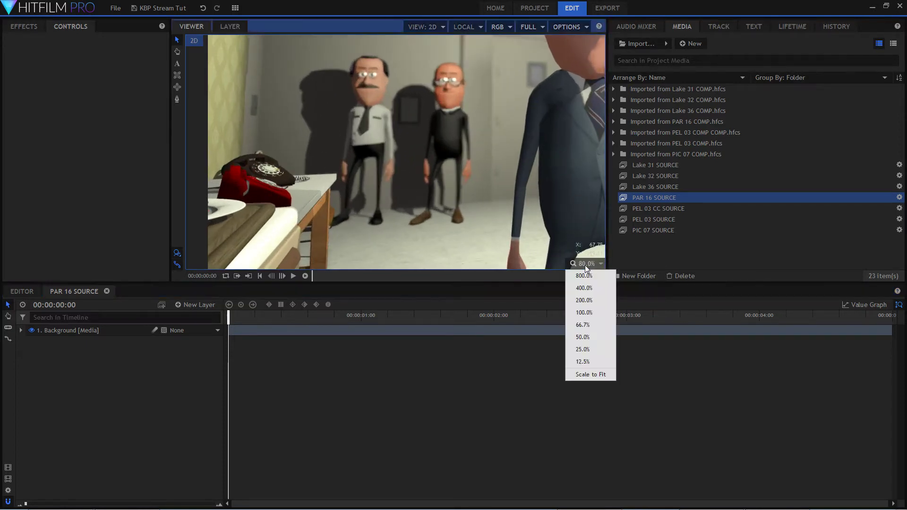
left_click(586, 377)
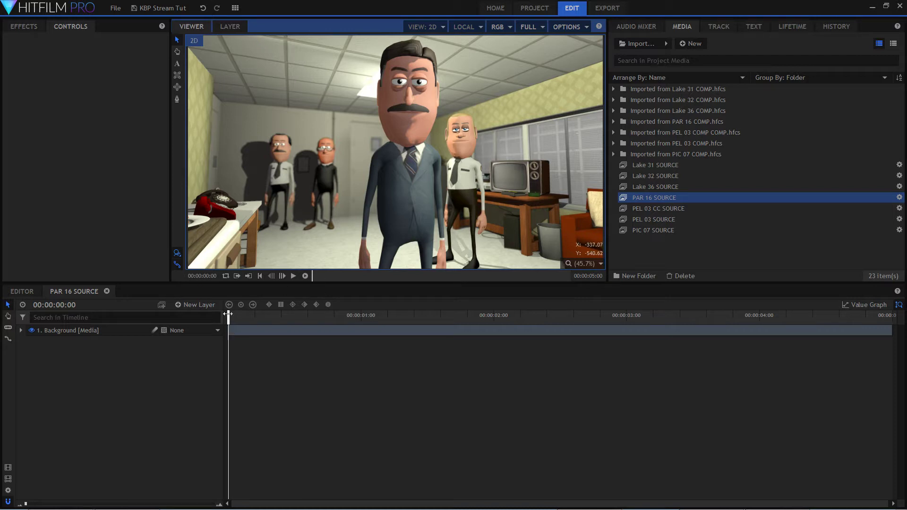
mouse_move(227, 317)
left_mouse_down()
mouse_move(781, 304)
mouse_move(228, 305)
left_mouse_up()
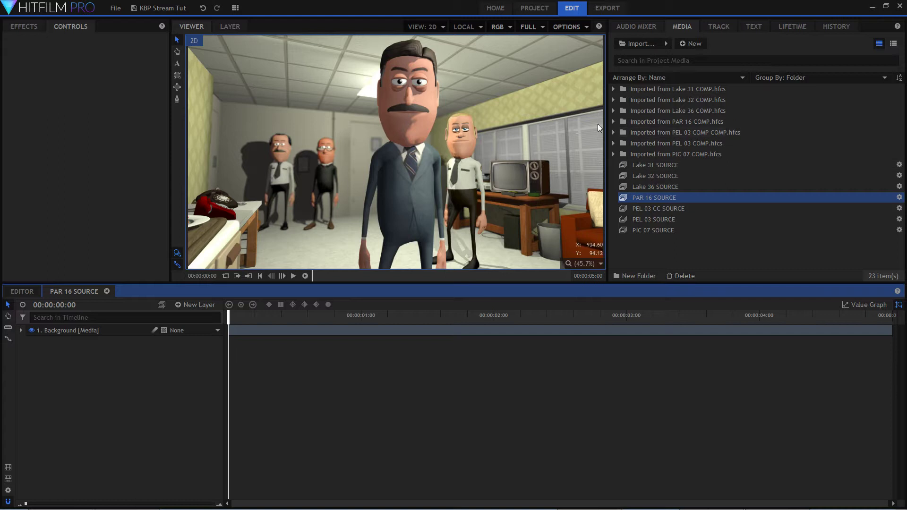
left_click(575, 27)
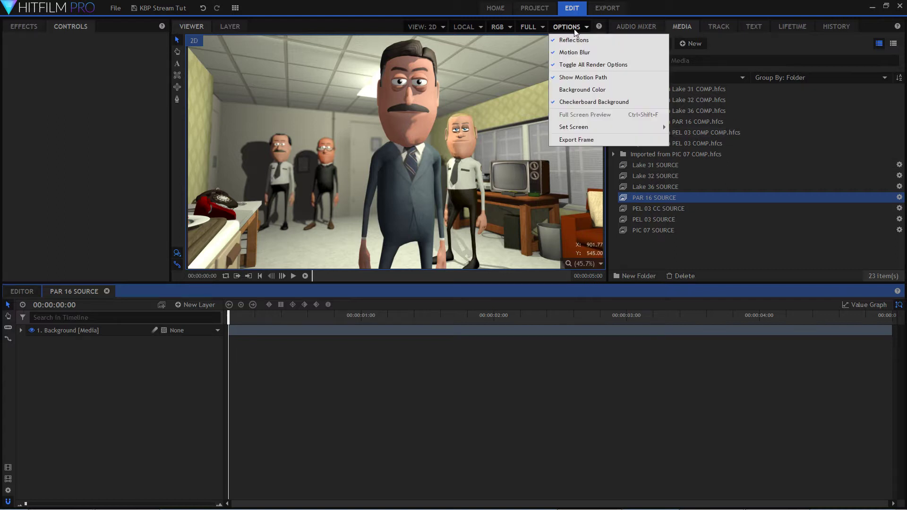
left_click(594, 141)
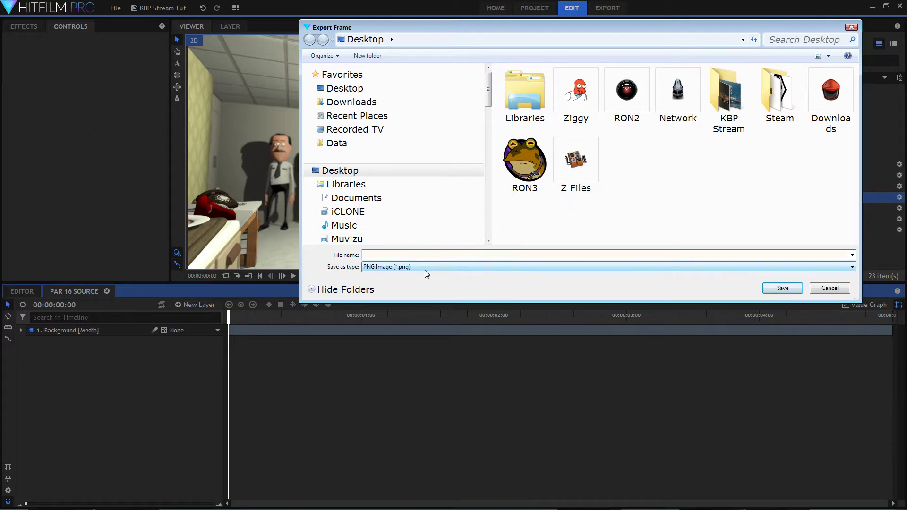
left_click(833, 289)
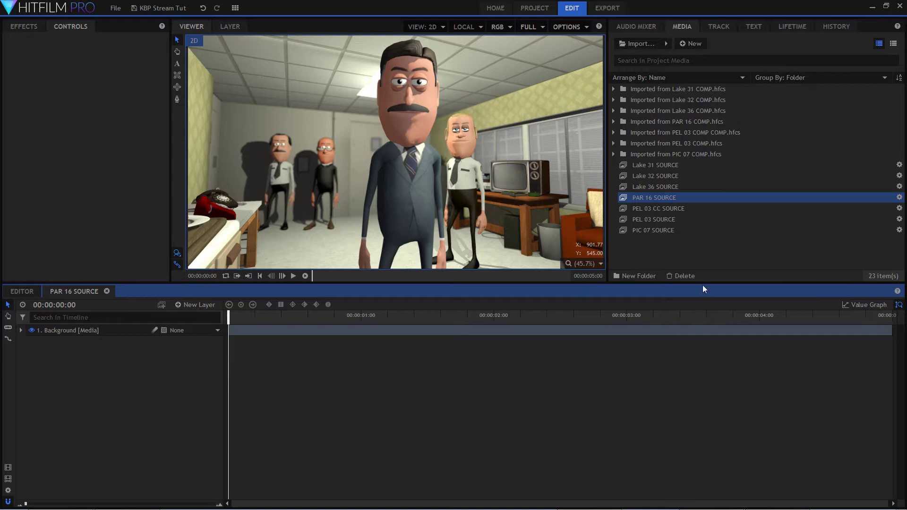
Switch to the file manager and preview PAR16 Patch.png in the -Tutorial folder without opening it.
mouse_move(157, 504)
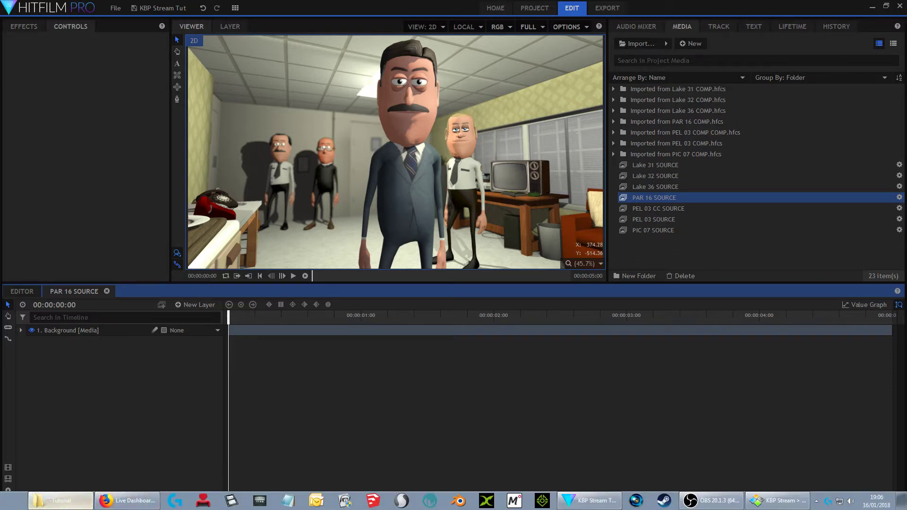
left_click_drag(0, 21, 658, 15)
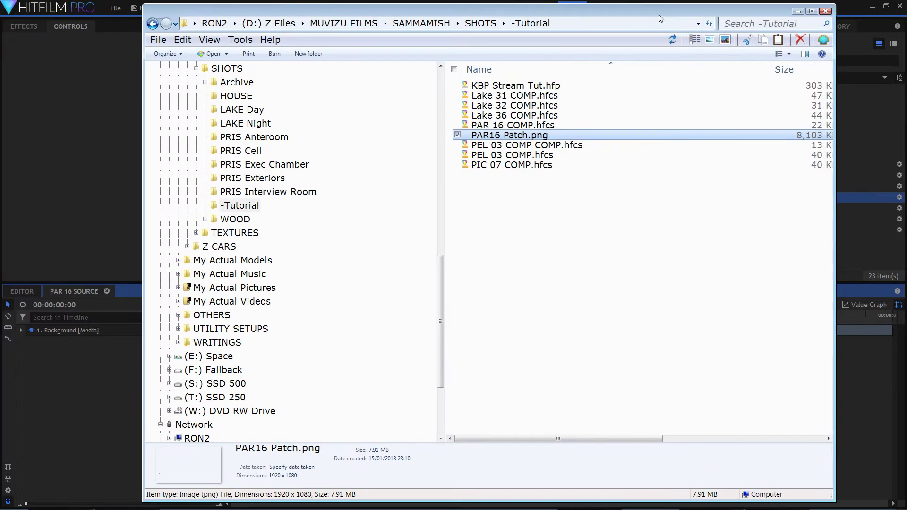
right_click(531, 137)
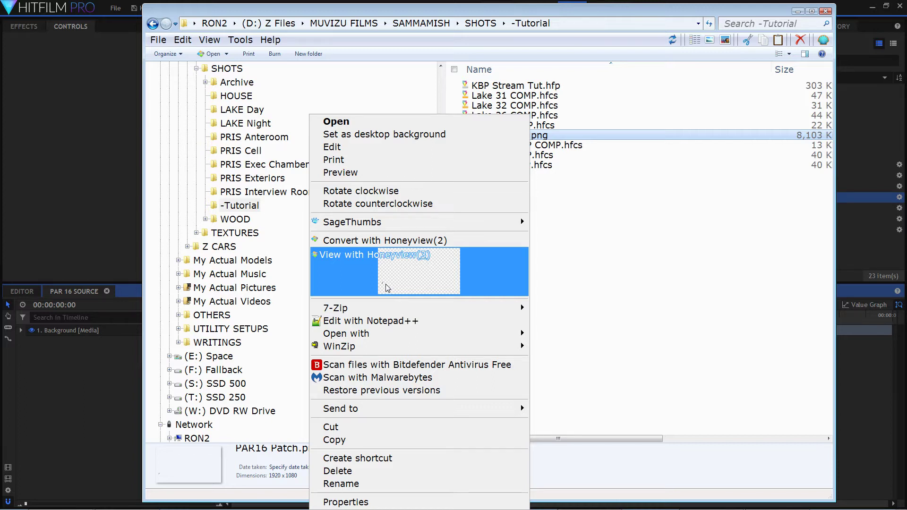
left_click(639, 262)
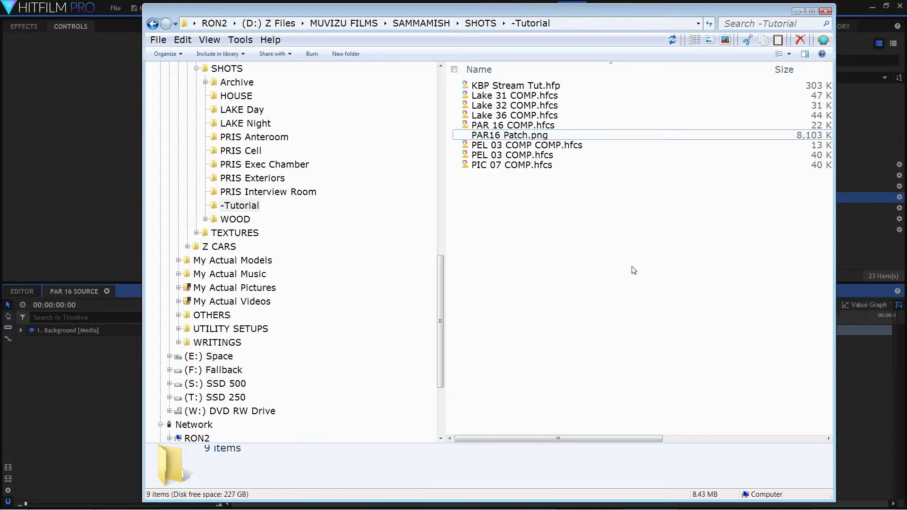
left_click_drag(749, 12, 0, 22)
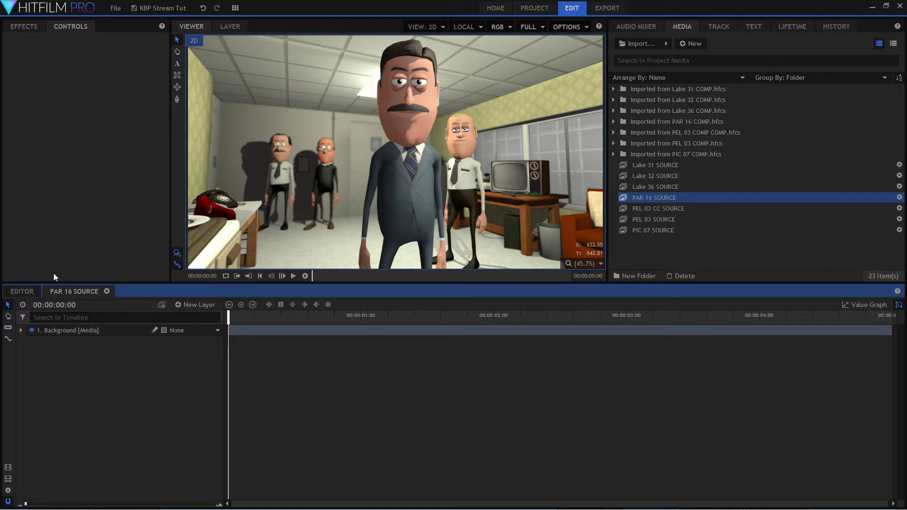
Import PAR16 Patch.png from the SAMMAMISH > SHOTS > -Tutorial folder into the project media.
right_click(663, 196)
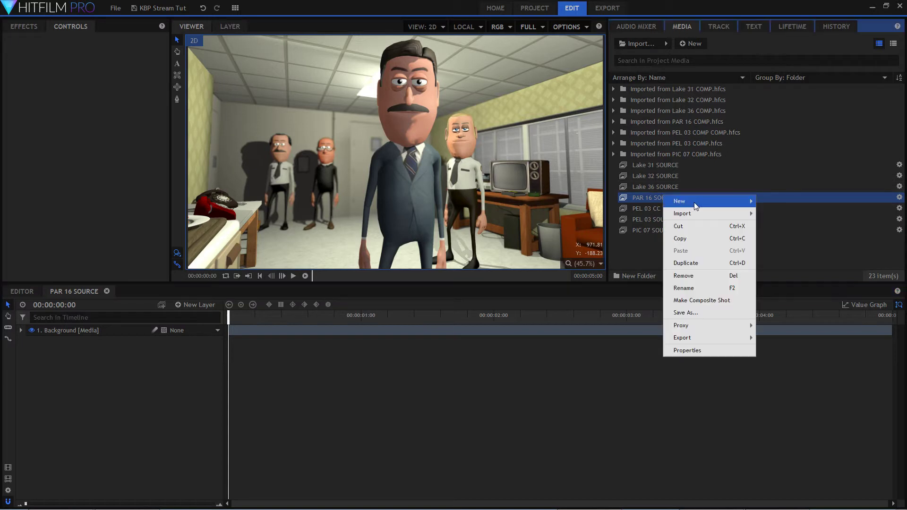
mouse_move(698, 215)
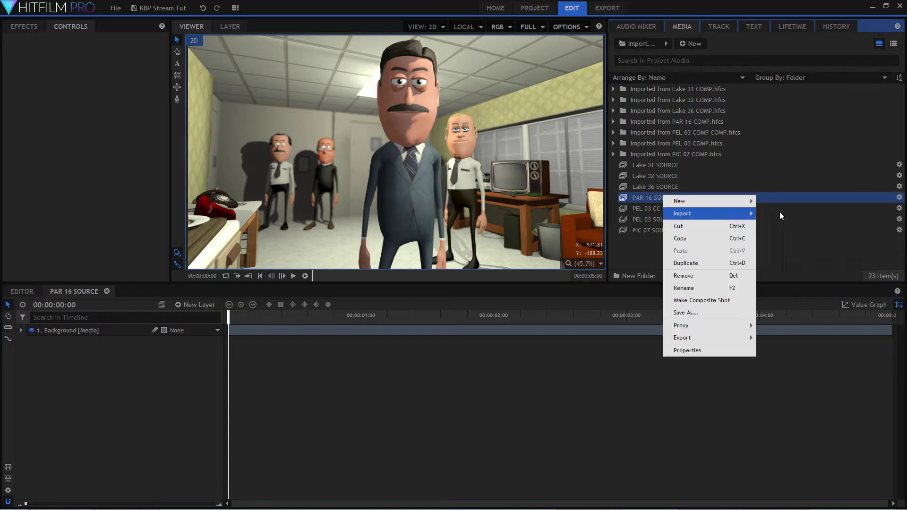
left_click(781, 216)
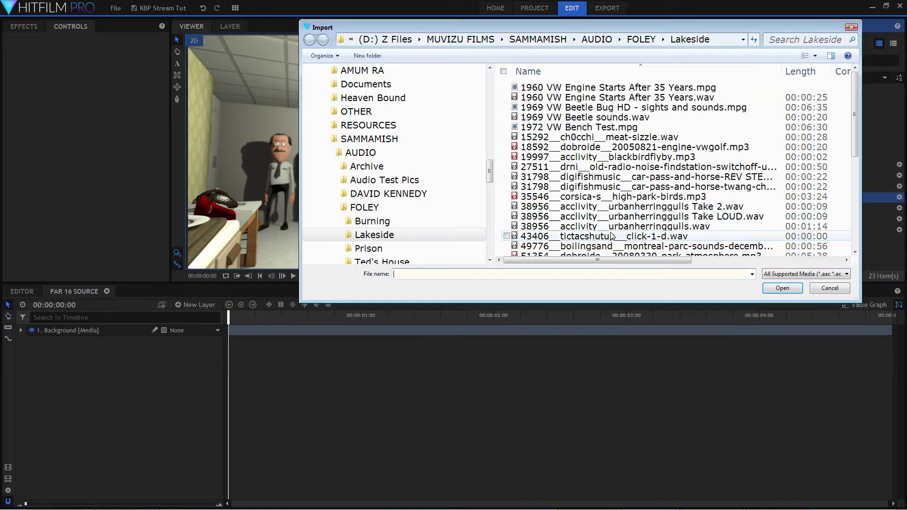
left_click(381, 143)
double_click(559, 148)
double_click(548, 176)
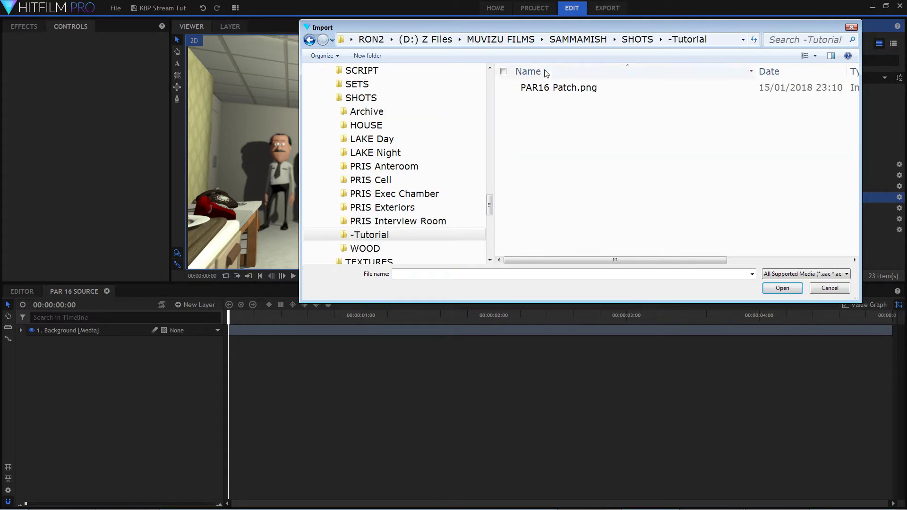
left_click(552, 88)
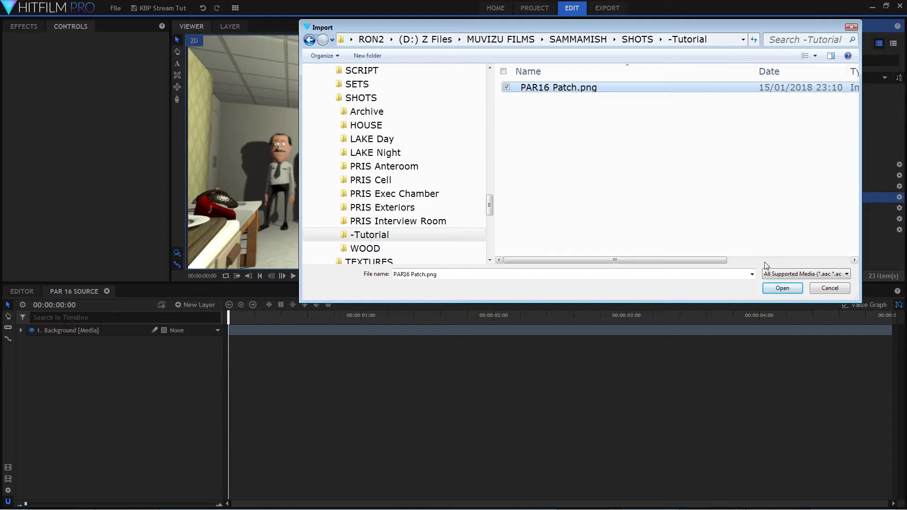
left_click(782, 288)
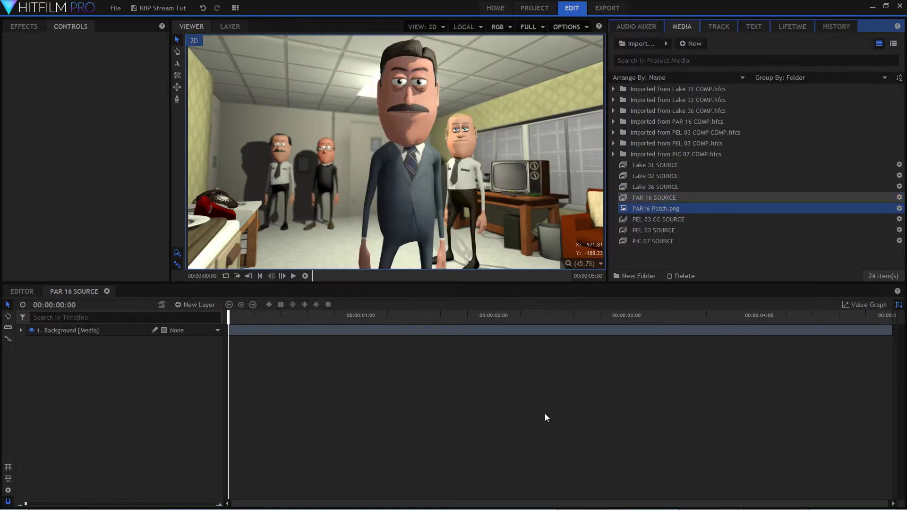
Add PAR16 Patch.png to the PAR 16 SOURCE timeline as a layer above Background.
left_click_drag(654, 209, 131, 351)
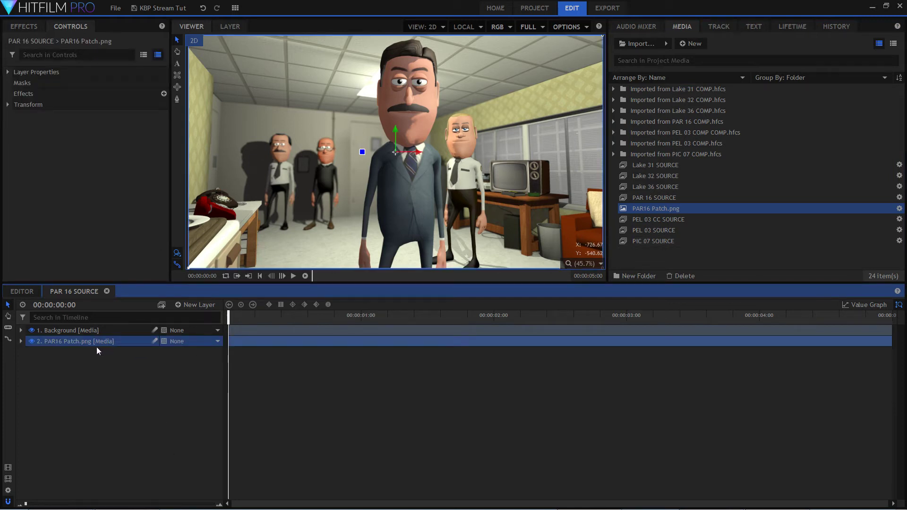
left_click_drag(93, 343, 99, 330)
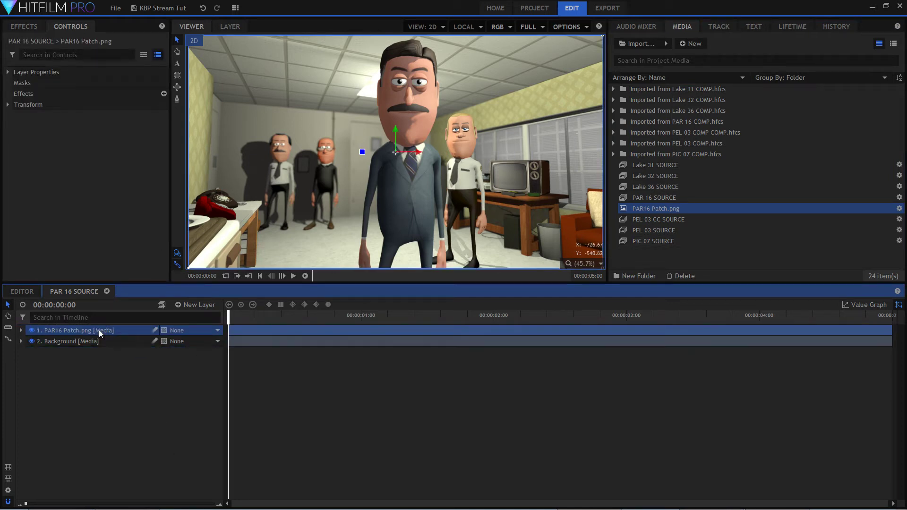
Inspect the patch over the red telephone up close by hiding the Background layer and showing it again.
scroll(194, 199, "up", 8)
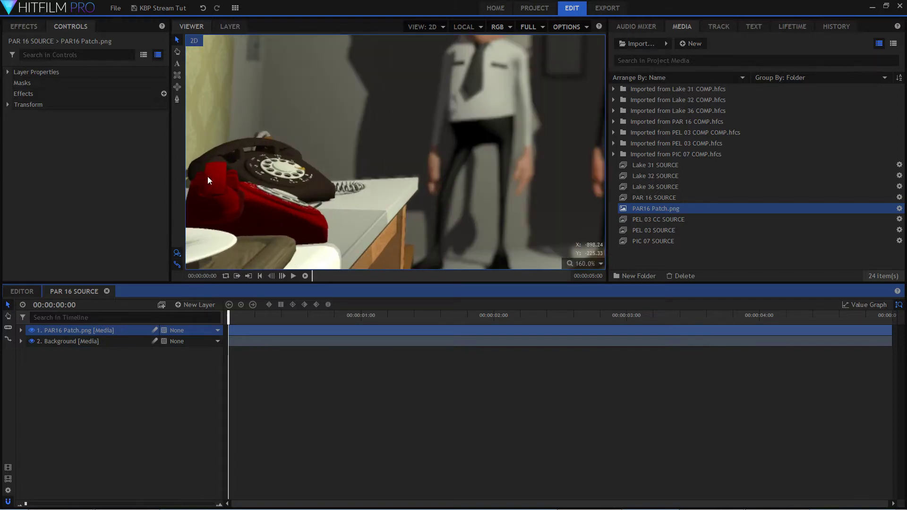
scroll(197, 199, "up", 2)
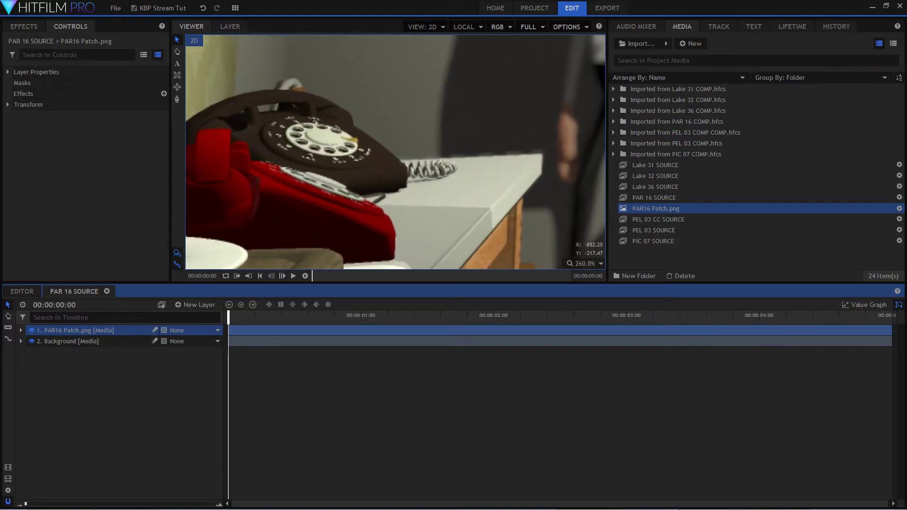
left_click(32, 341)
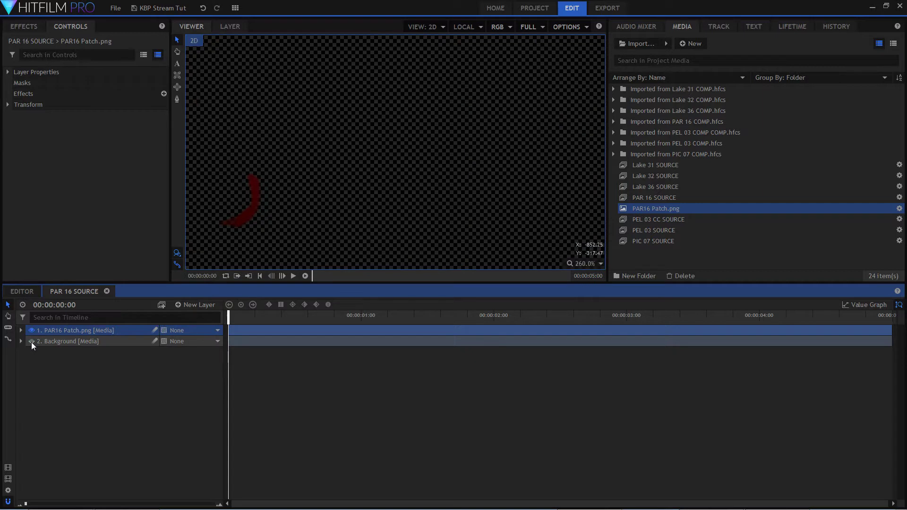
left_click(31, 341)
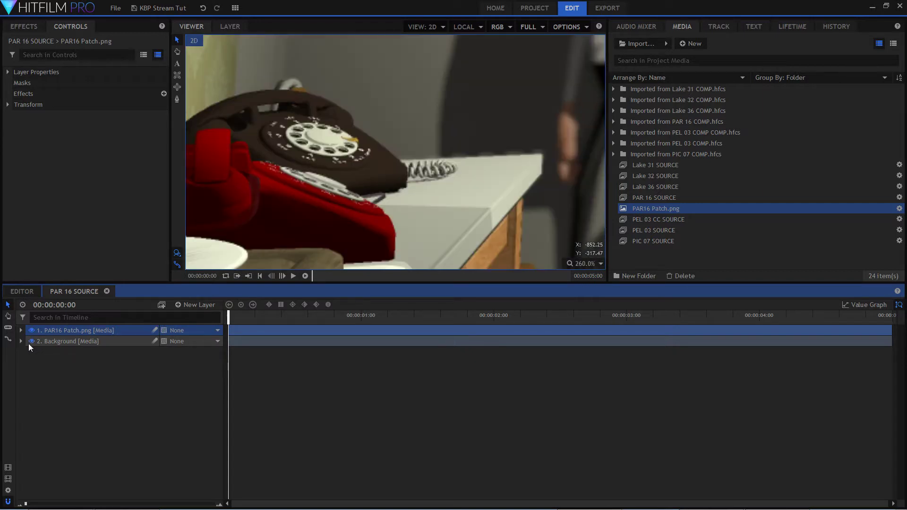
Scale the viewer to fit the whole PAR 16 frame.
scroll(324, 250, "down", 4)
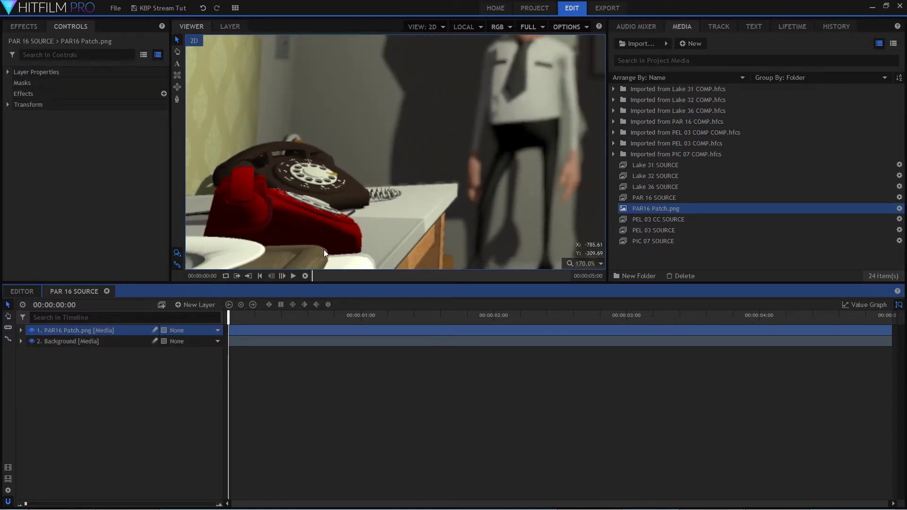
scroll(324, 249, "down", 3)
left_click(588, 267)
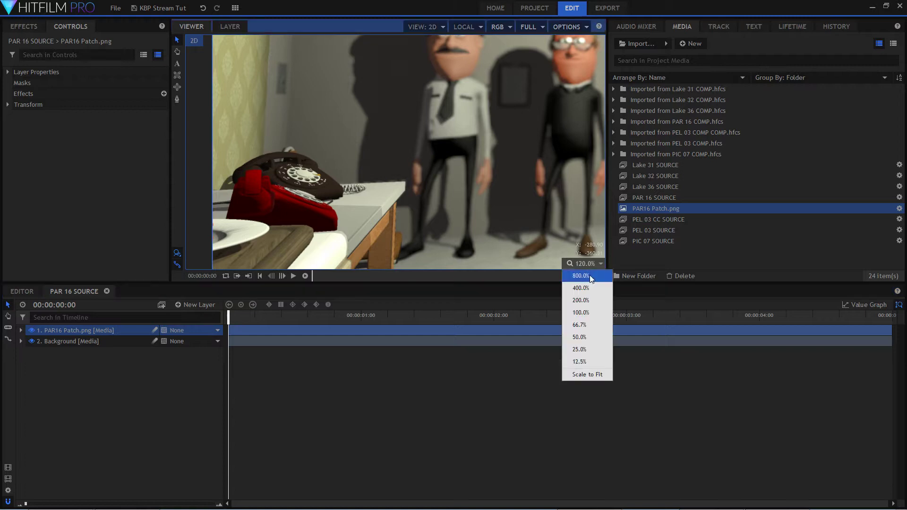
left_click(585, 375)
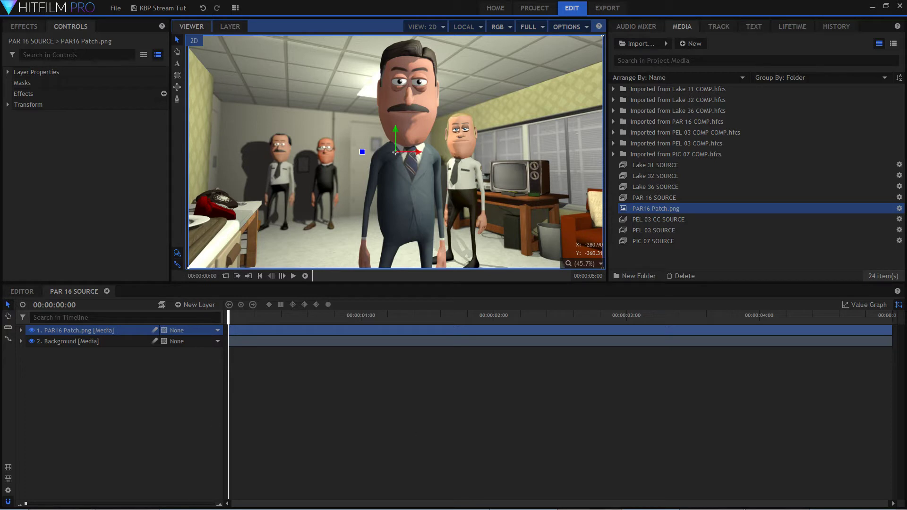
mouse_move(780, 509)
left_click(780, 506)
left_click(438, 467)
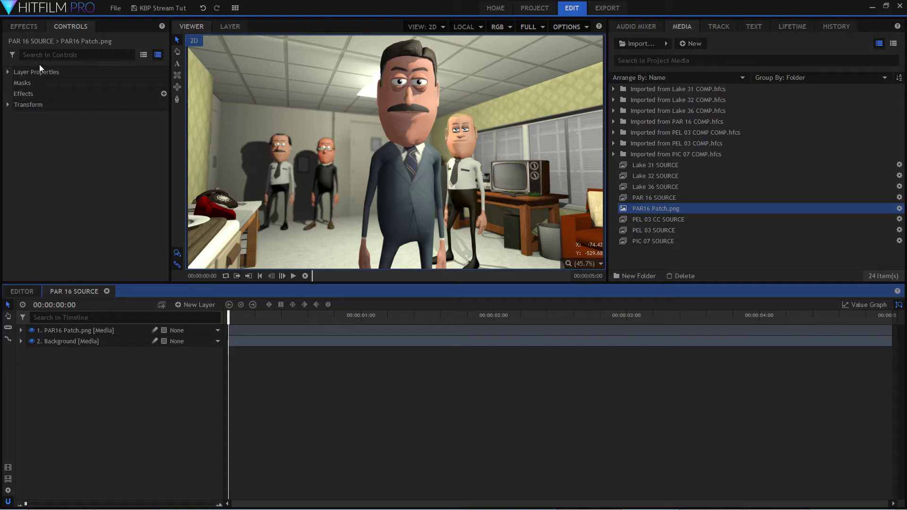
Find the Vignette 1080p preset by searching effects for "vig", apply it to the Background layer, and open its Vignette settings.
left_click(25, 29)
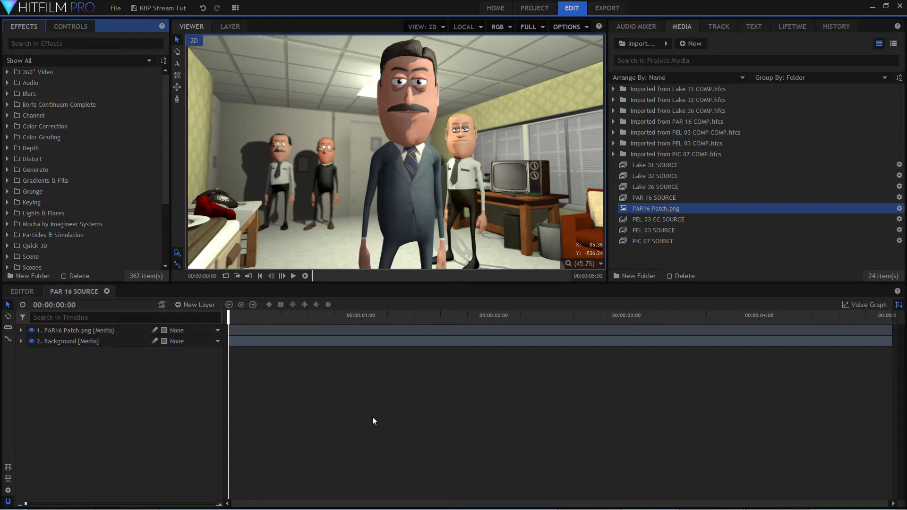
left_click(27, 293)
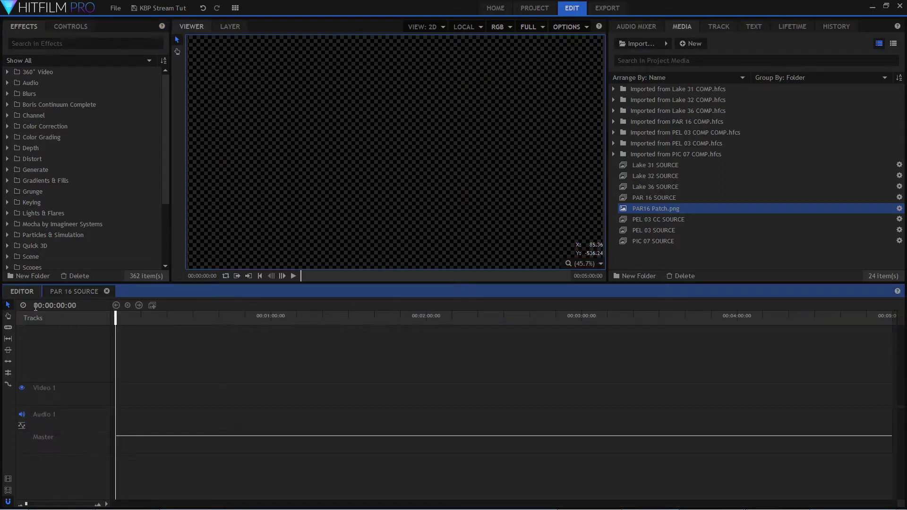
left_click(73, 290)
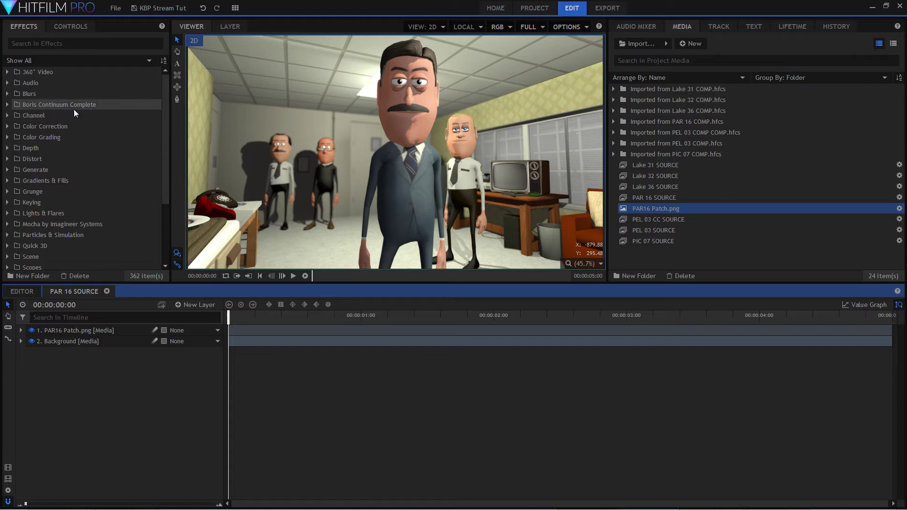
left_click(25, 43)
type("vig")
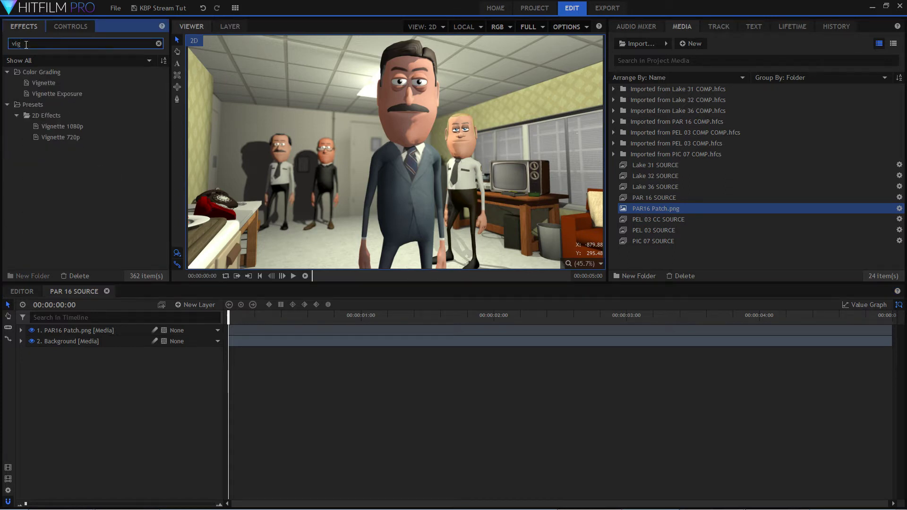
left_click(60, 129)
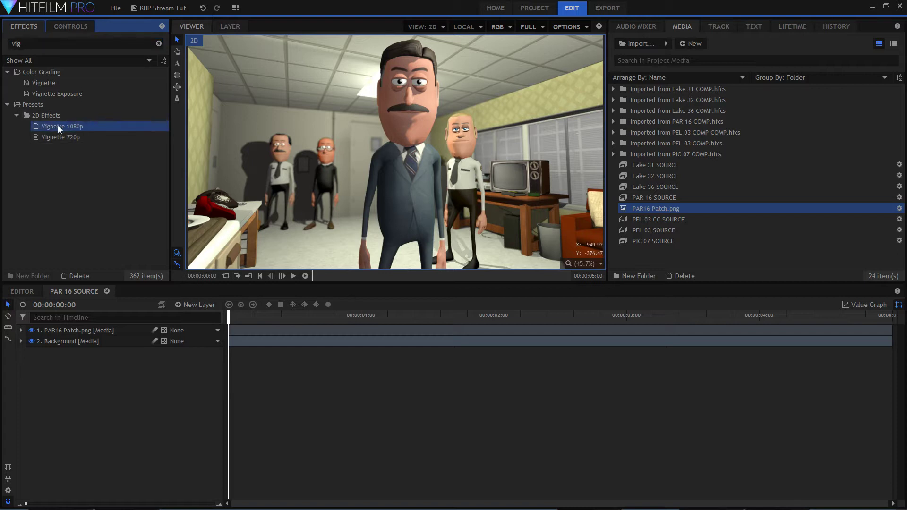
left_click_drag(58, 126, 78, 342)
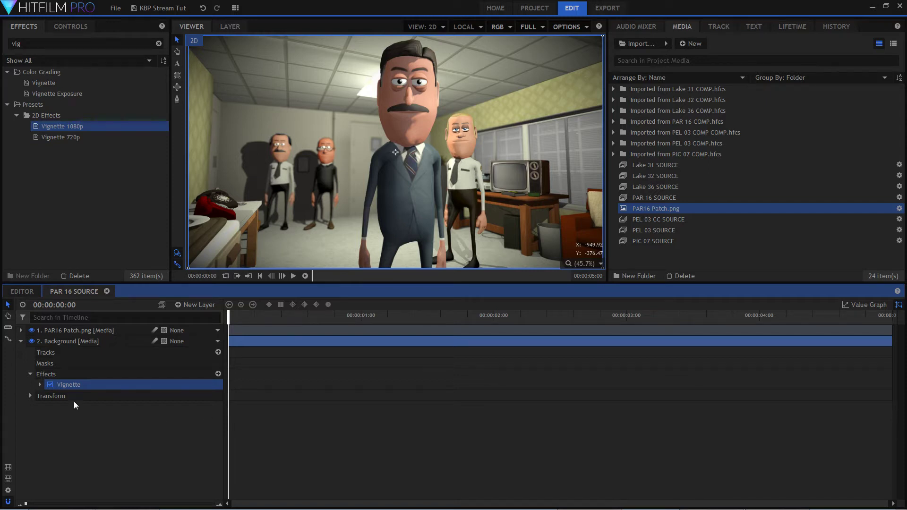
left_click(40, 385)
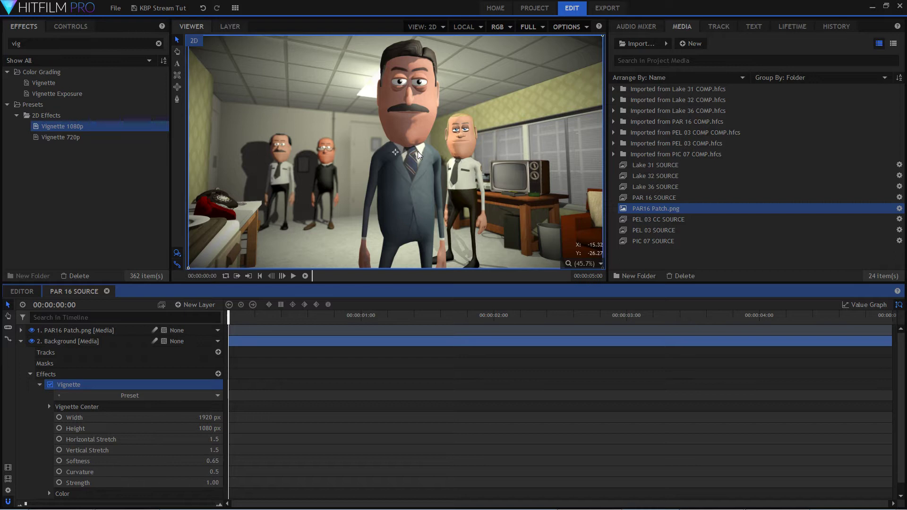
Try the Background vignette at a Strength of 0.39 and restore the Strength to 1.00.
mouse_move(181, 498)
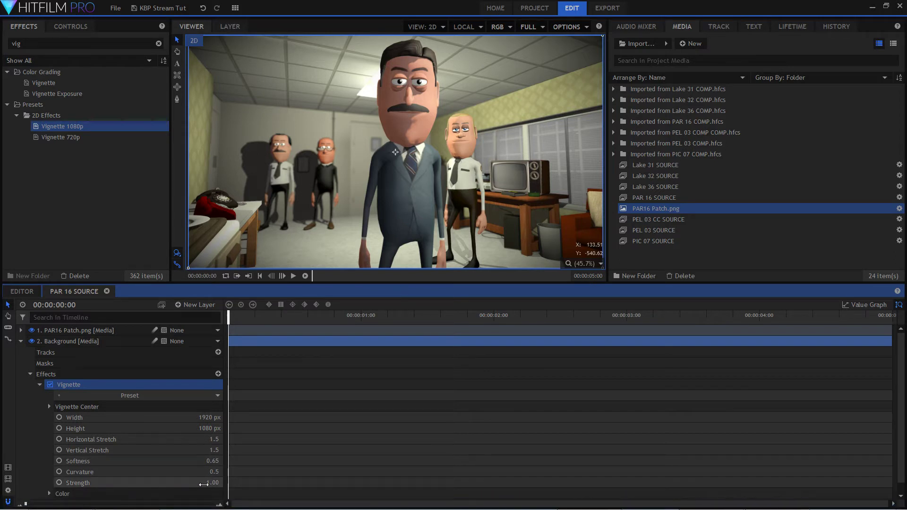
left_click_drag(204, 484, 175, 484)
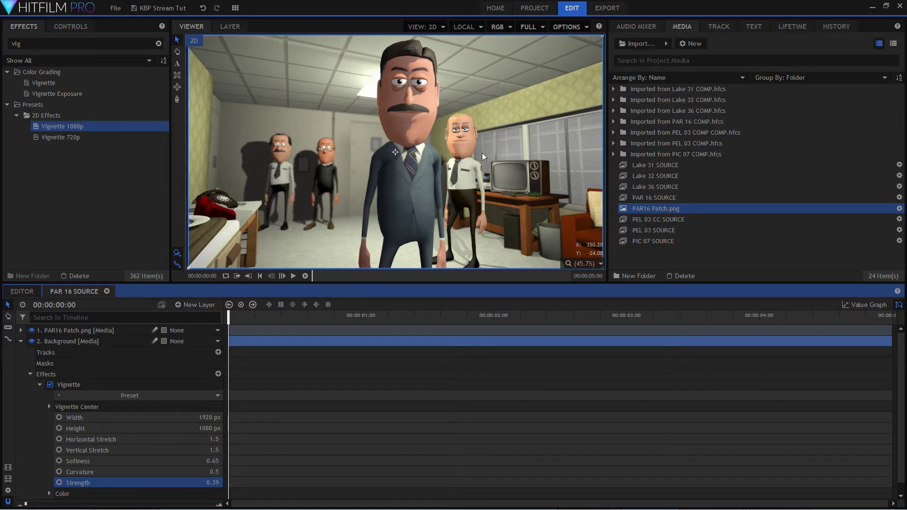
mouse_move(406, 509)
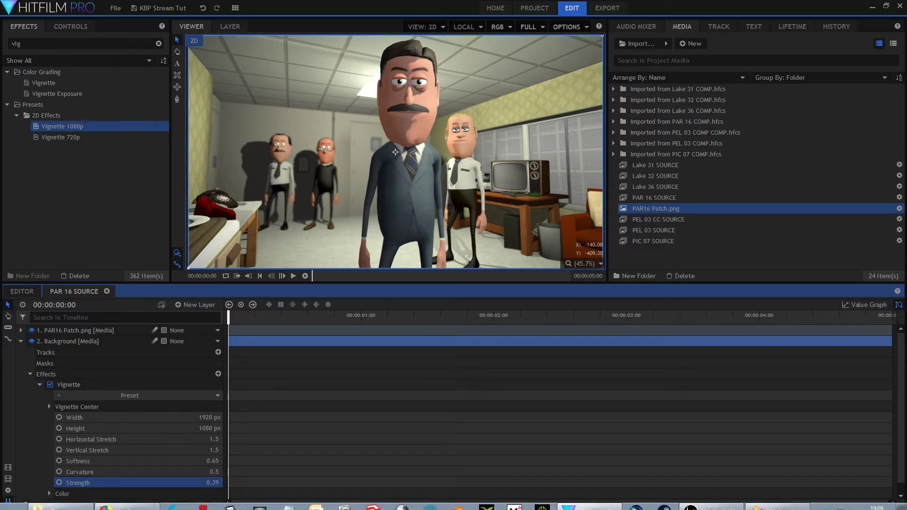
left_click_drag(206, 480, 219, 482)
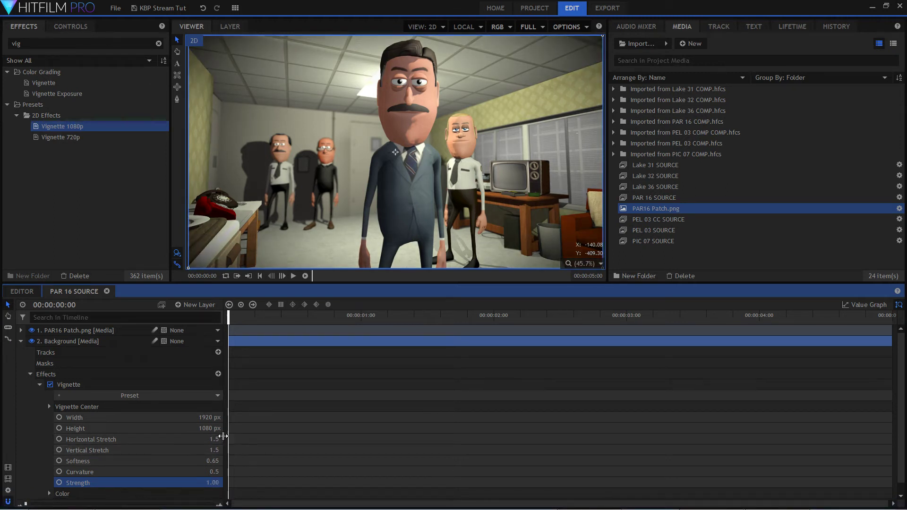
Set the Background vignette's Curvature to 0.53, Horizontal Stretch to 1.23 and Vertical Stretch to 1.66.
mouse_move(220, 471)
left_mouse_down()
mouse_move(228, 471)
mouse_move(197, 472)
mouse_move(234, 471)
mouse_move(212, 470)
left_mouse_up()
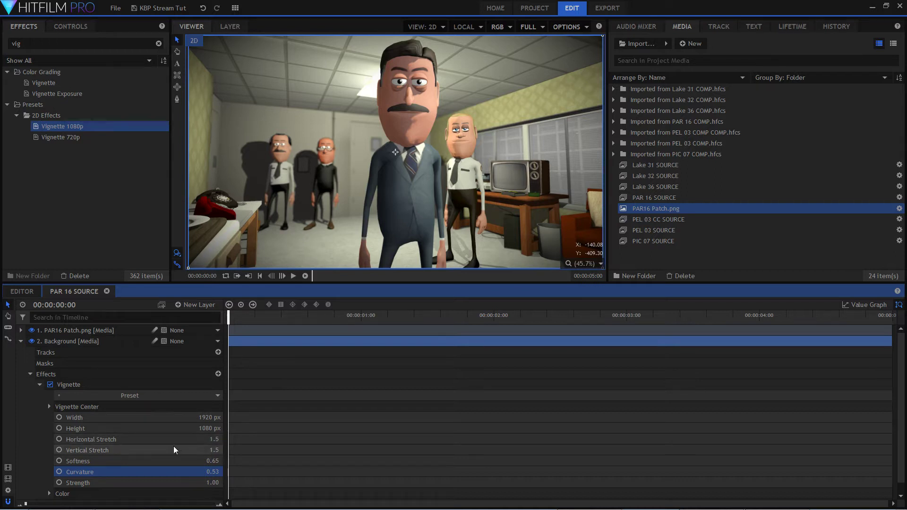
mouse_move(213, 439)
left_mouse_down()
mouse_move(186, 439)
mouse_move(208, 438)
left_mouse_up()
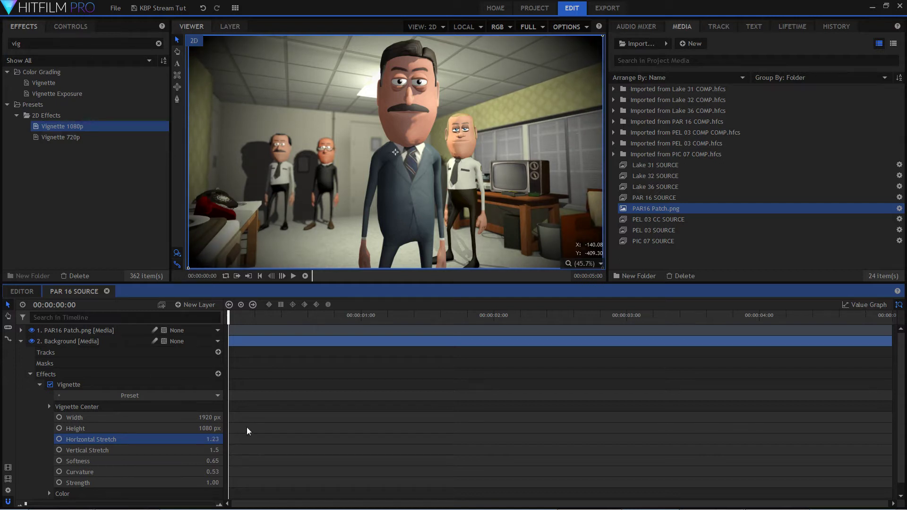
mouse_move(213, 450)
left_mouse_down()
mouse_move(186, 450)
mouse_move(207, 450)
left_mouse_up()
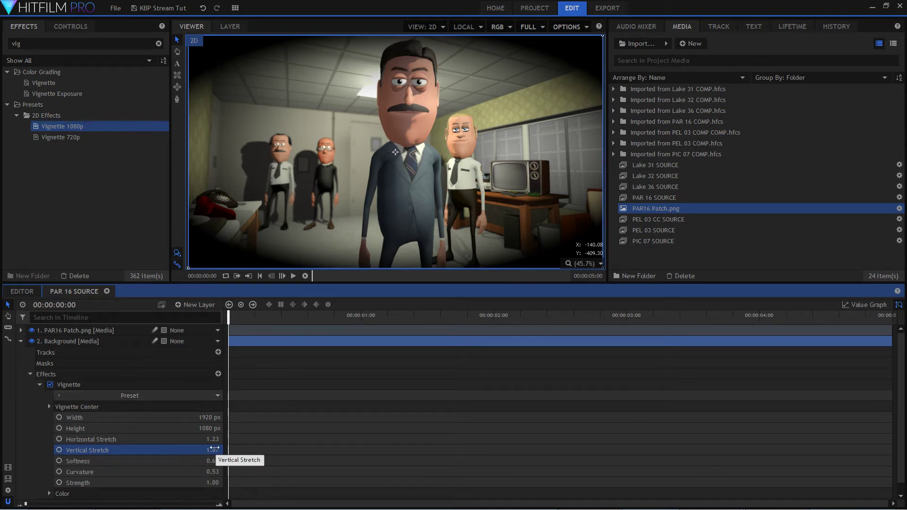
left_click_drag(214, 448, 259, 448)
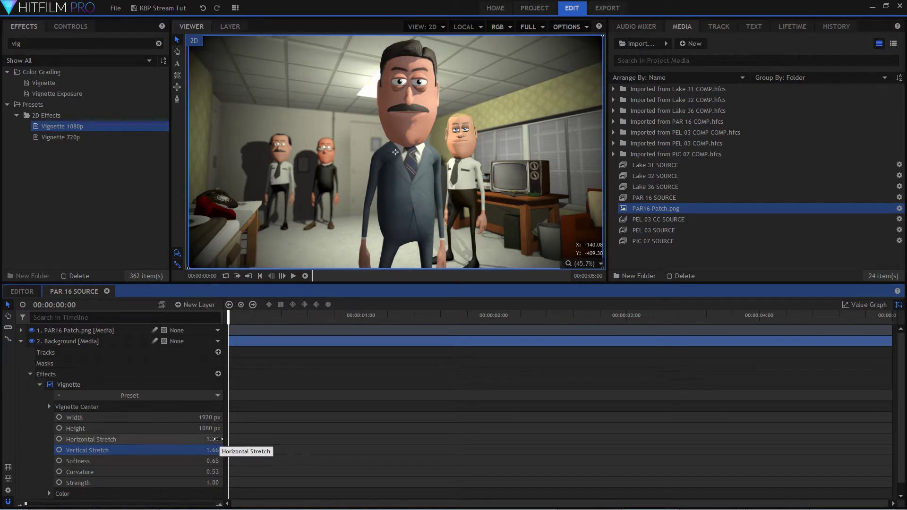
Set the vignette's Strength to 0.43 and collapse the Background layer's properties.
mouse_move(213, 483)
left_mouse_down()
mouse_move(185, 482)
mouse_move(211, 483)
left_mouse_up()
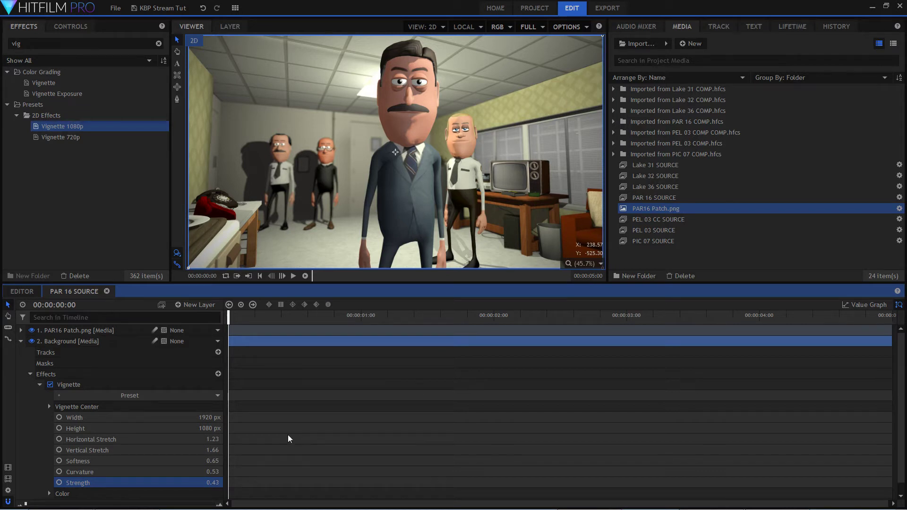
left_click(33, 373)
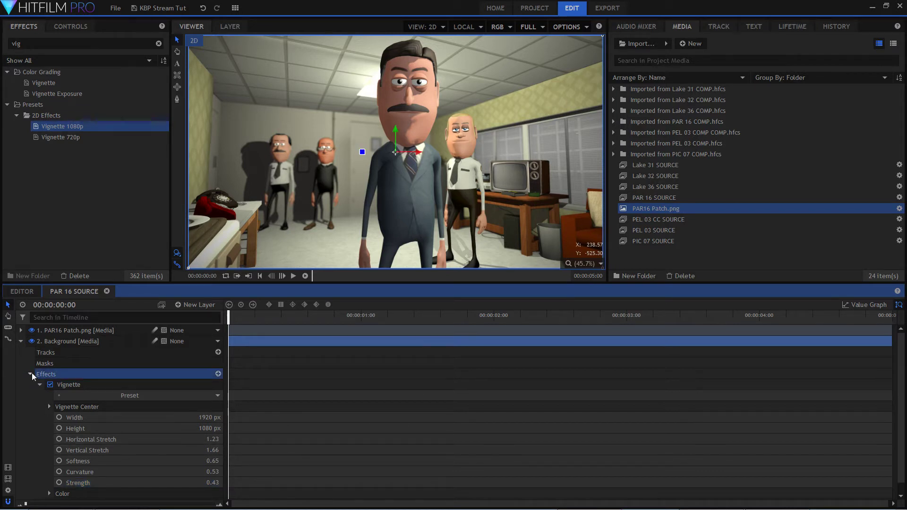
left_click(30, 374)
left_click(21, 341)
left_click(113, 431)
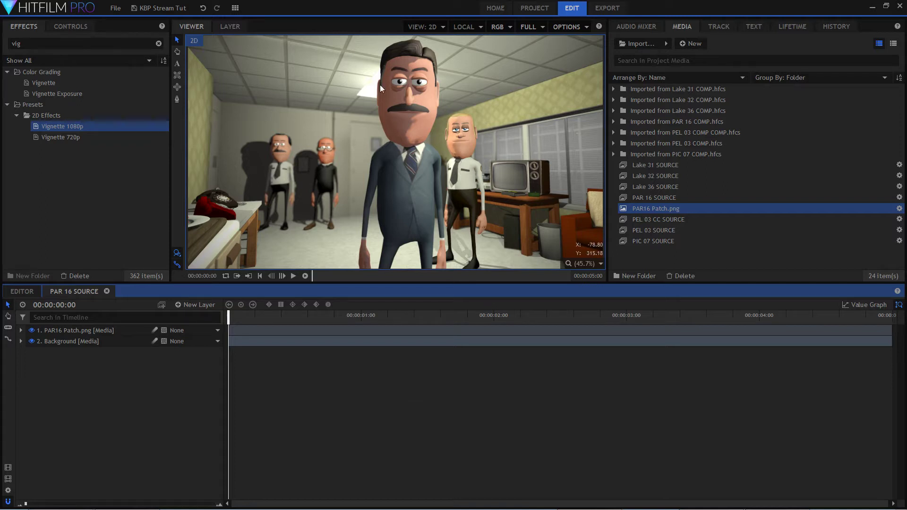
Examine the bright ceiling light behind the front character's head, both up close and within the wider frame.
scroll(363, 63, "up", 6)
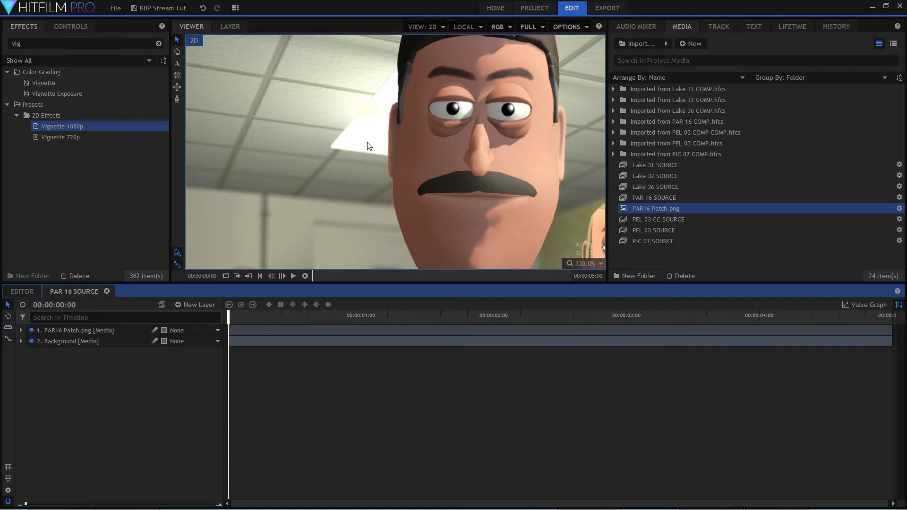
scroll(354, 158, "down", 5)
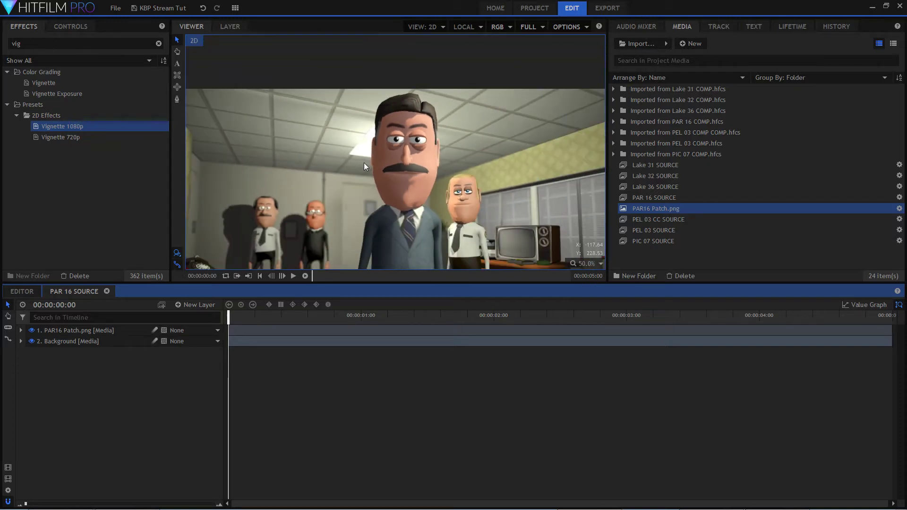
scroll(385, 211, "down", 1)
scroll(384, 190, "up", 4)
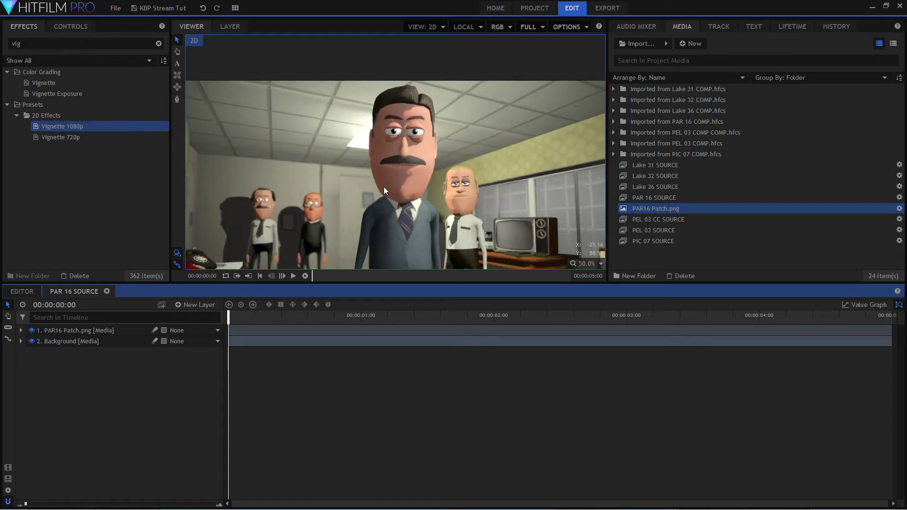
scroll(328, 135, "up", 3)
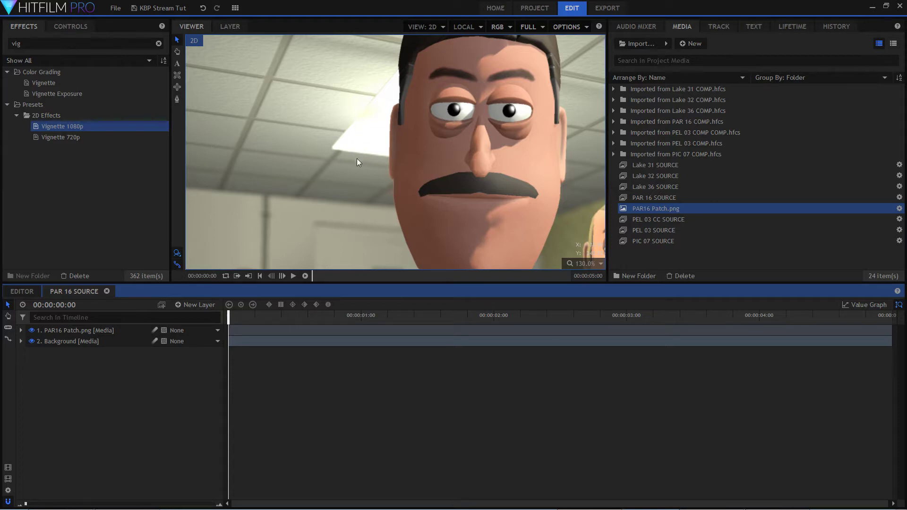
scroll(356, 157, "down", 6)
scroll(353, 198, "up", 3)
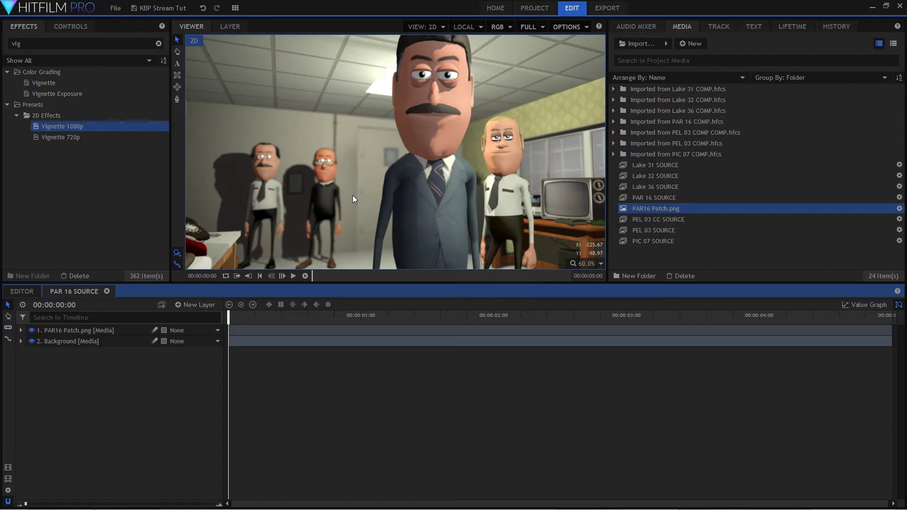
scroll(400, 52, "up", 3)
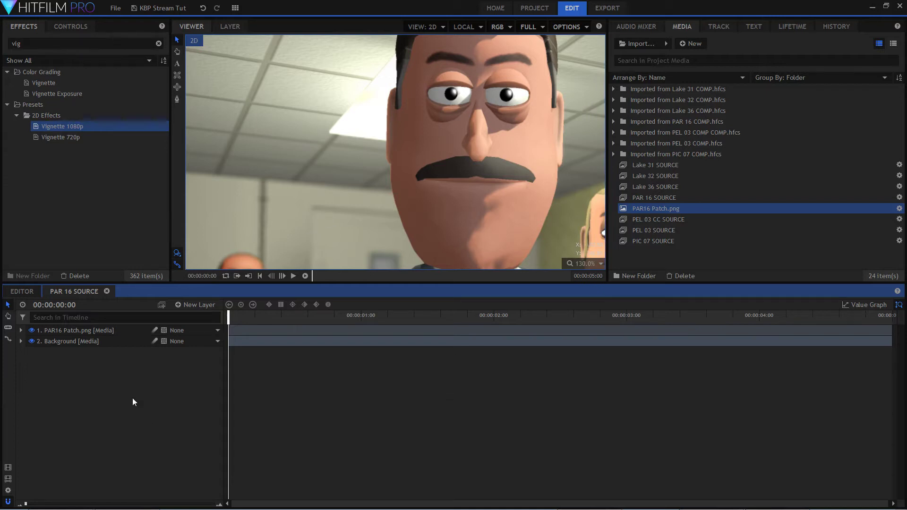
Add a grade layer above PAR16 Patch.png and Background, and apply the Glow effect from Lights & Flares to it.
left_click(194, 305)
left_click(207, 341)
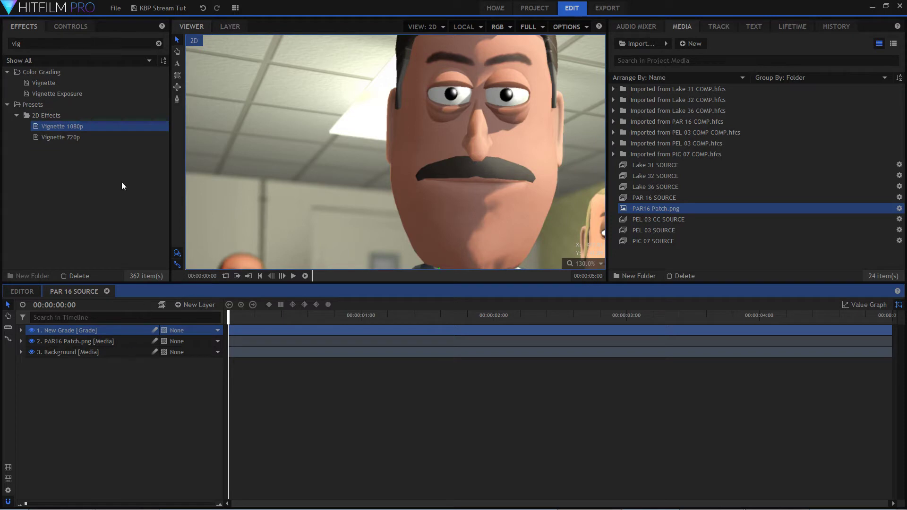
double_click(30, 43)
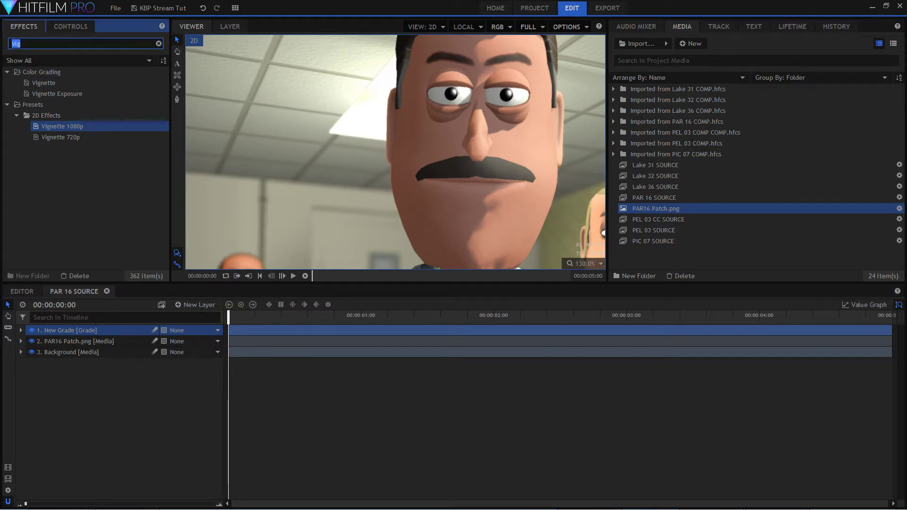
type("glow")
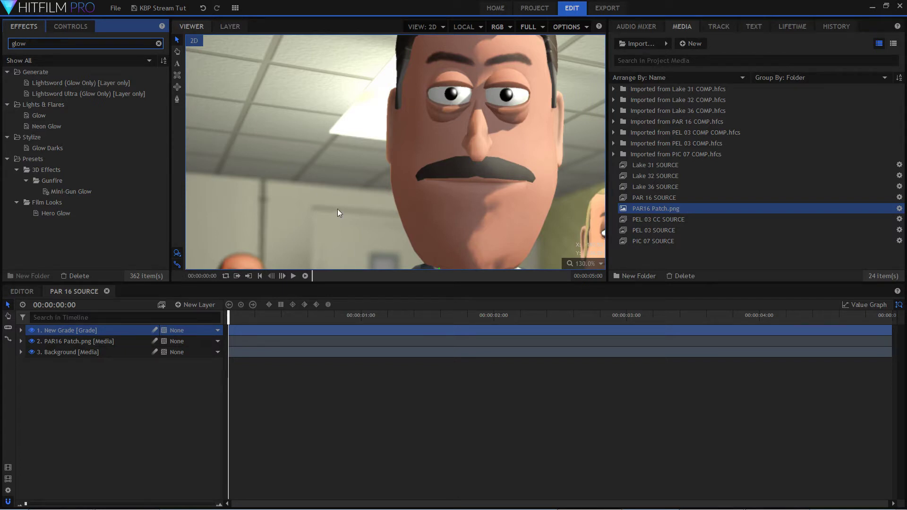
scroll(337, 209, "down", 1)
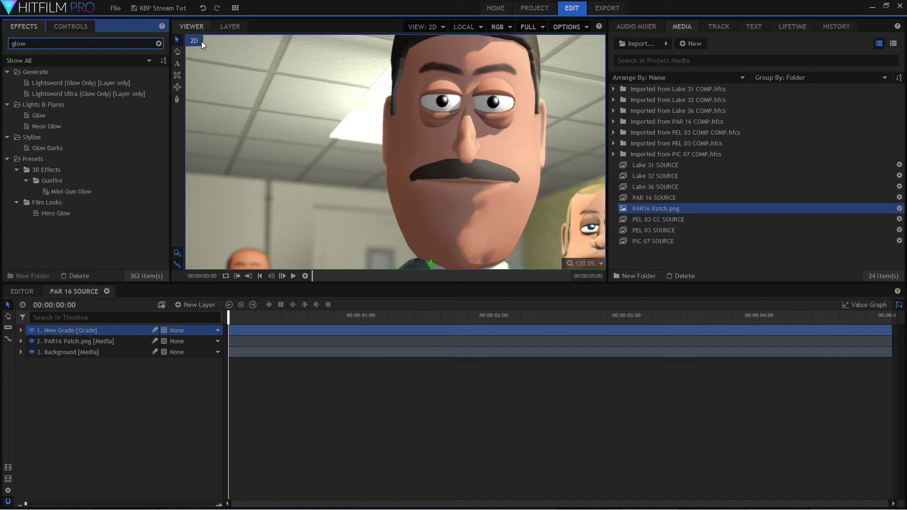
left_click(197, 28)
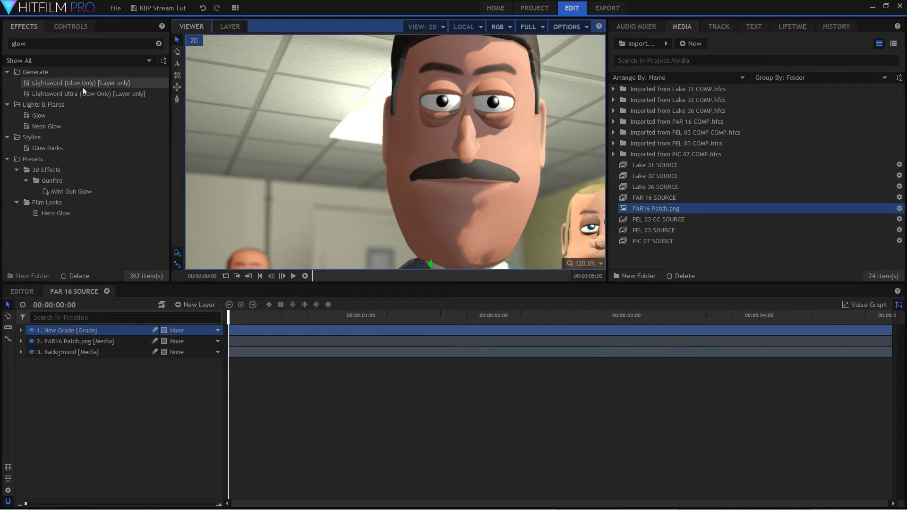
left_click(41, 114)
left_click_drag(42, 115, 128, 328)
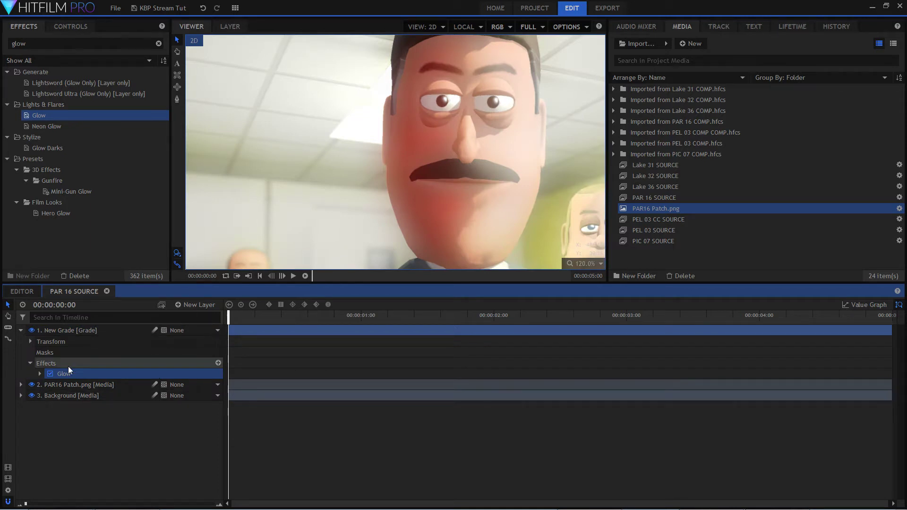
left_click(64, 352)
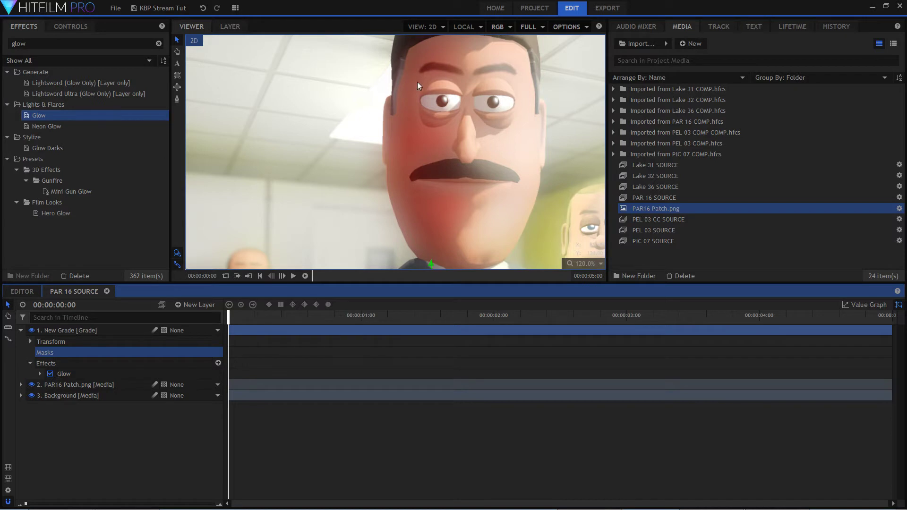
Draw a closed freehand mask on the grade layer around the bright ceiling light, following the edge of the front character's head.
left_click_drag(489, 124, 451, 175)
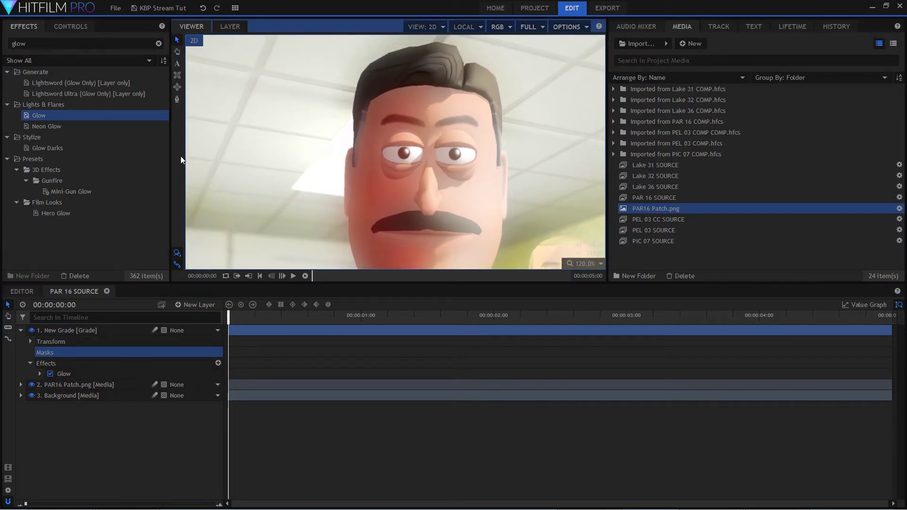
left_click(176, 99)
left_click(351, 201)
left_click(281, 193)
left_click(282, 174)
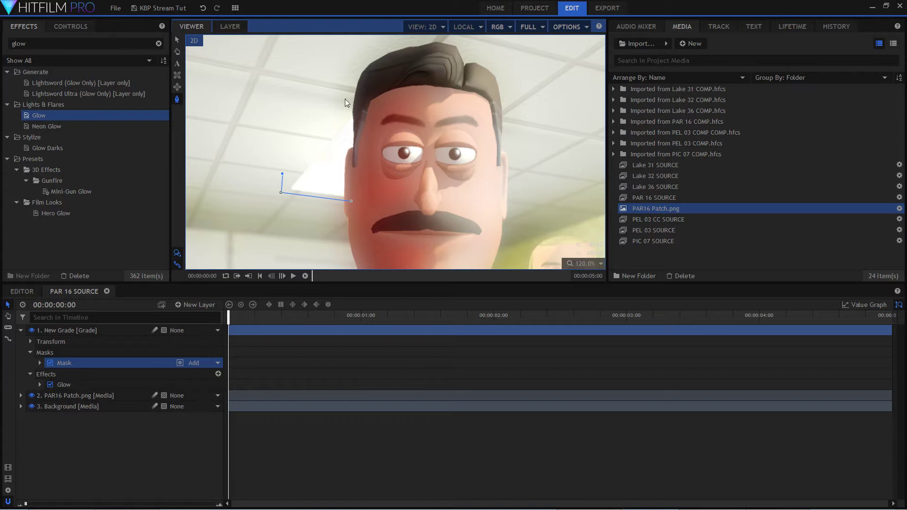
left_click(330, 103)
left_click(351, 201)
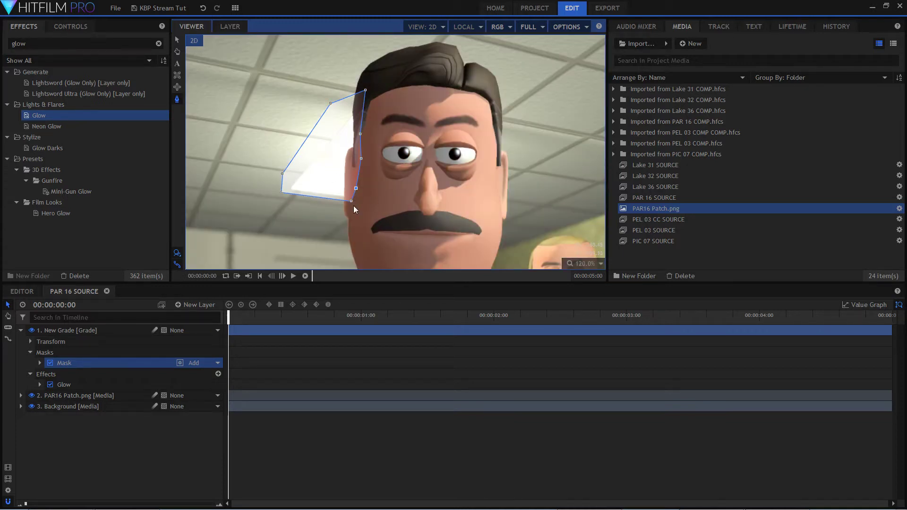
Set the mask's Feather Strength to 24 px and its Feather direction to In.
left_click(107, 334)
double_click(103, 362)
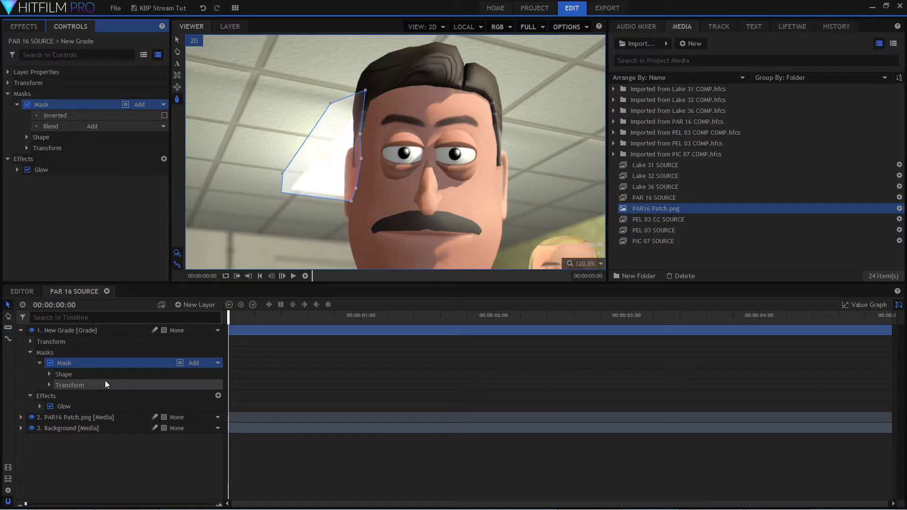
double_click(101, 375)
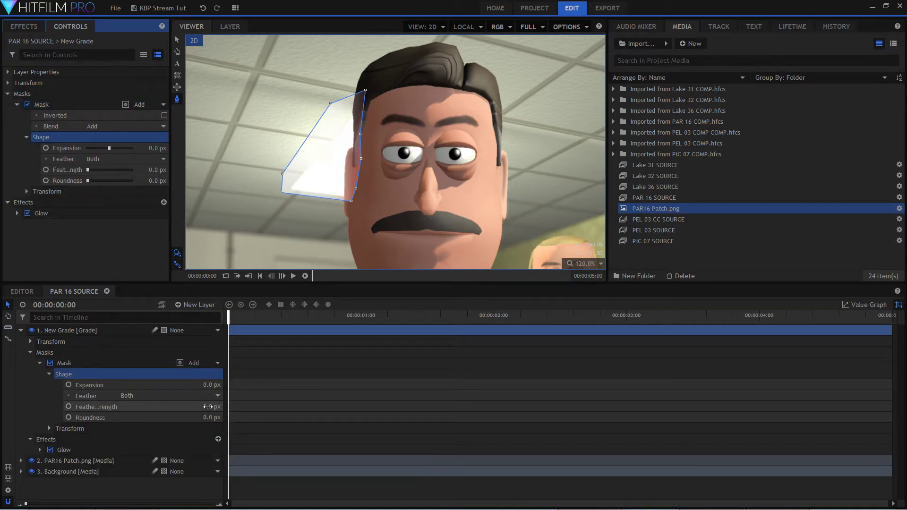
left_click(208, 407)
left_click_drag(208, 407, 218, 407)
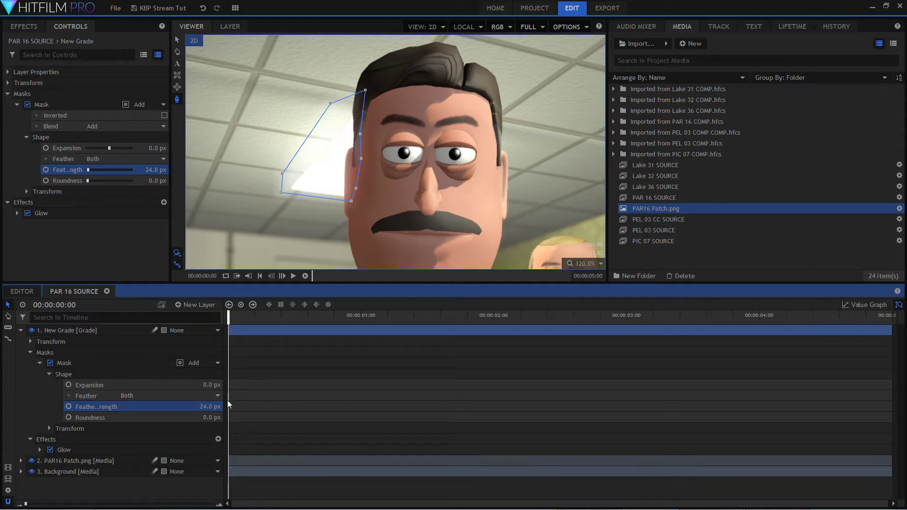
left_click(216, 397)
left_click(204, 415)
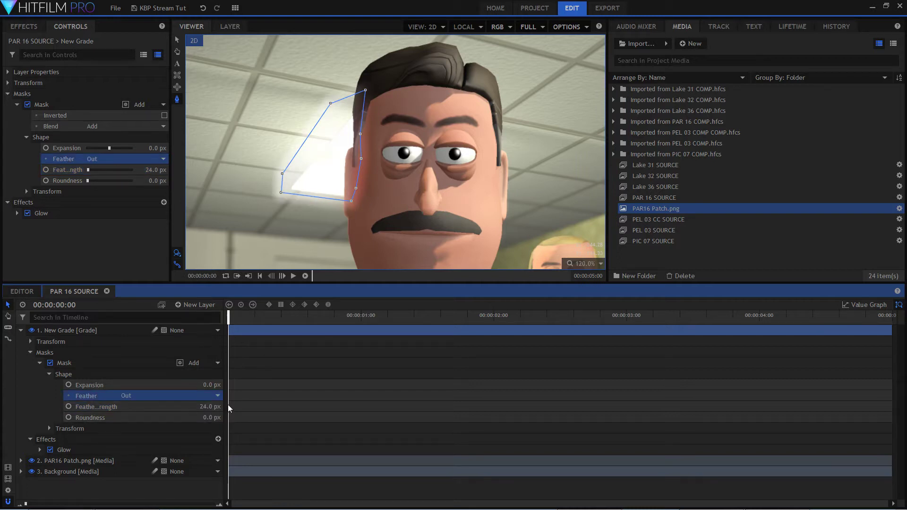
left_click(212, 399)
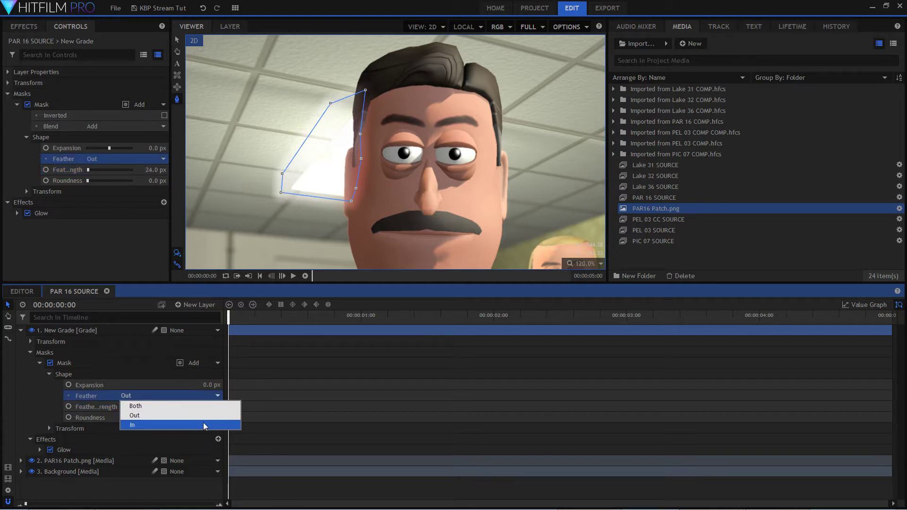
left_click(205, 427)
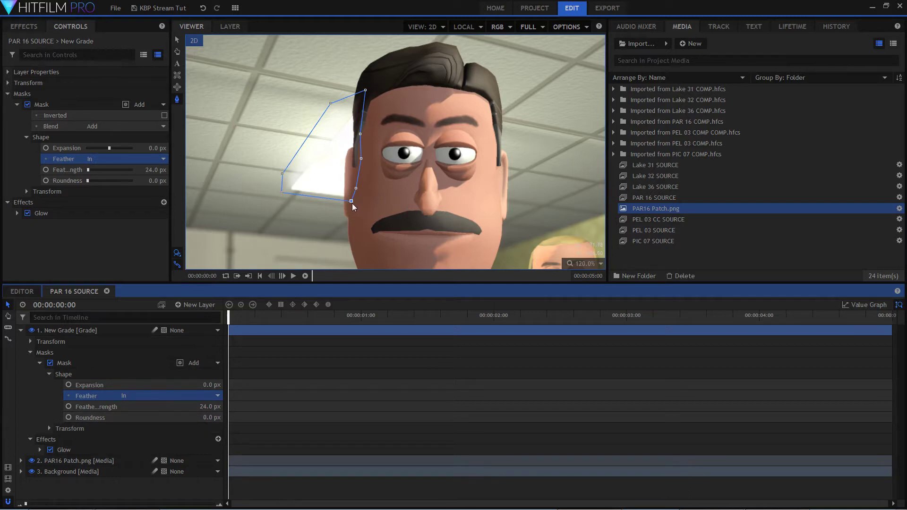
Move the mask's corner points outward around the ceiling light and set its Feather Strength to 25 px.
left_click_drag(351, 202, 352, 207)
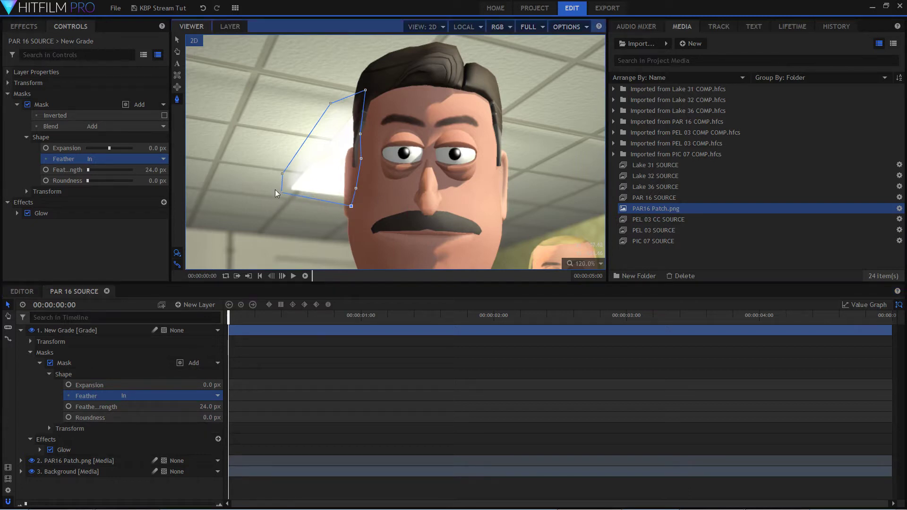
mouse_move(282, 192)
left_mouse_down()
mouse_move(286, 202)
mouse_move(278, 179)
mouse_move(268, 184)
left_mouse_up()
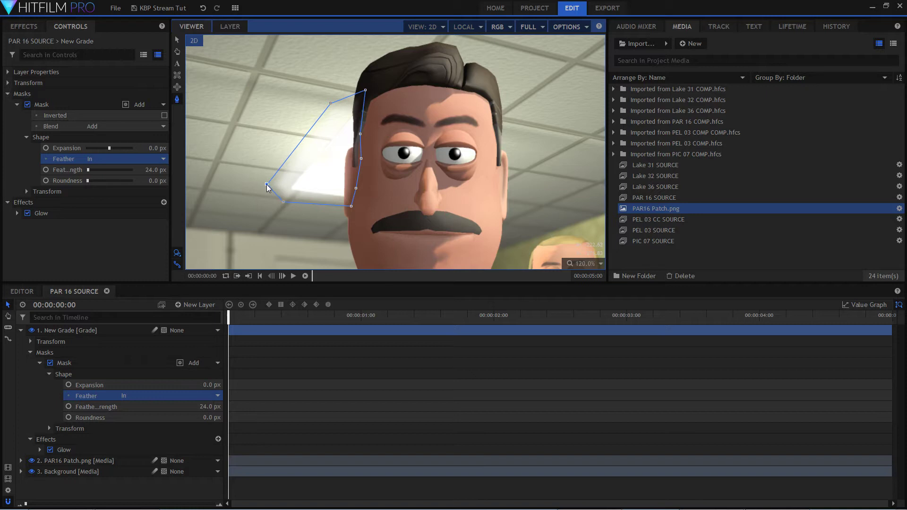
left_click_drag(331, 104, 365, 99)
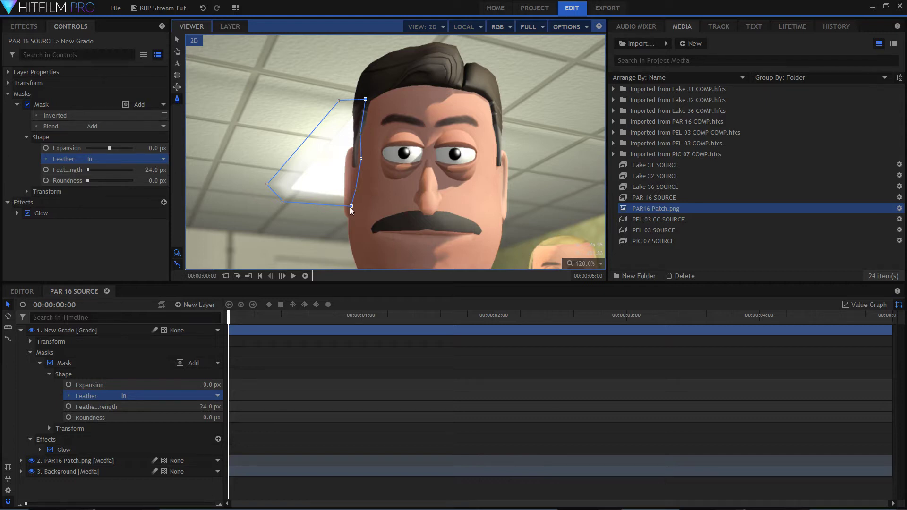
left_click_drag(351, 206, 353, 207)
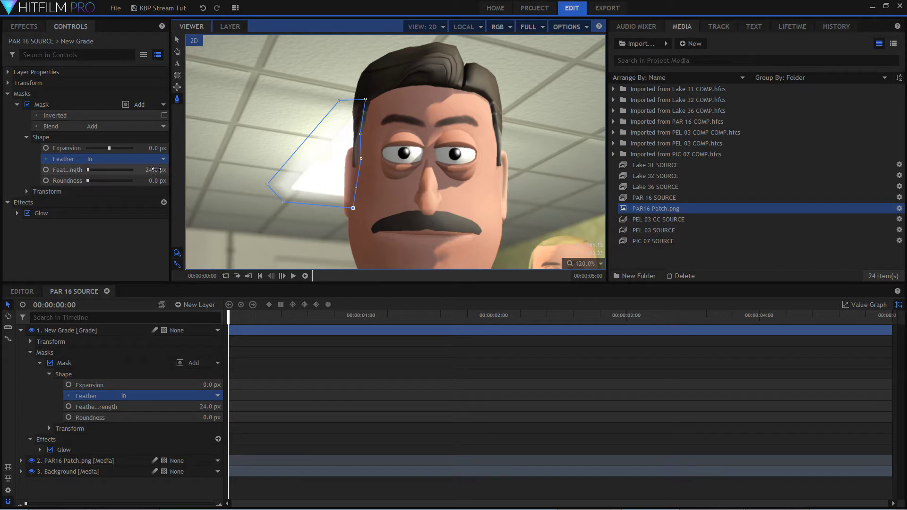
mouse_move(156, 169)
left_mouse_down()
mouse_move(167, 170)
mouse_move(157, 170)
left_mouse_up()
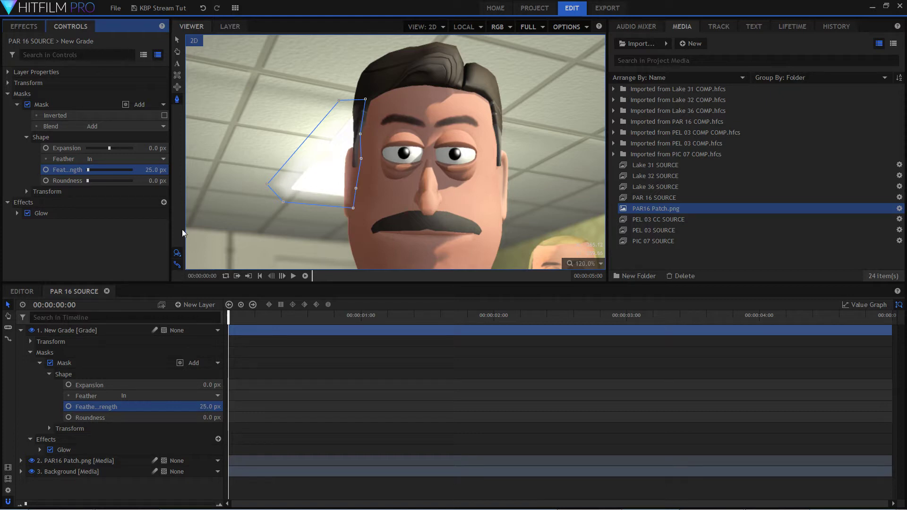
Set the Glow's Intensity to 0.7, Threshold to 35% and Radius to 77 px, and the mask's Feather Strength to 33 px.
left_click(17, 213)
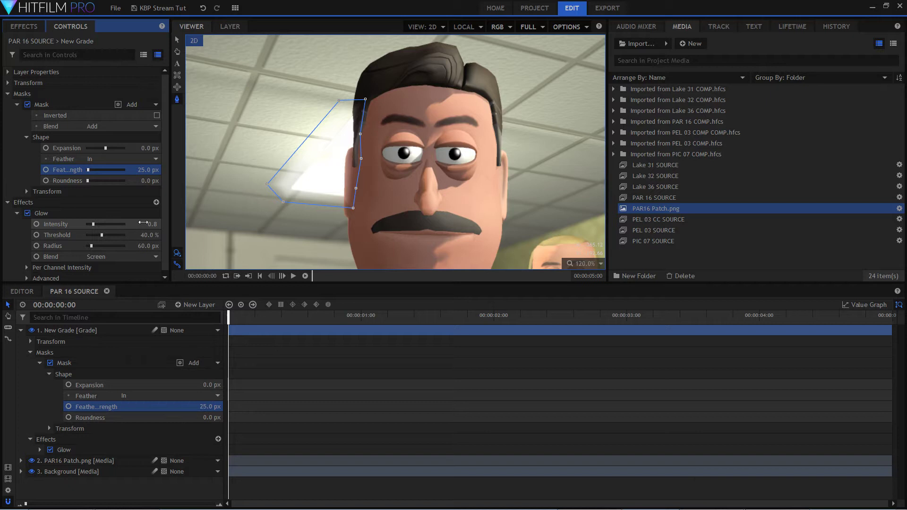
left_click_drag(146, 222, 145, 223)
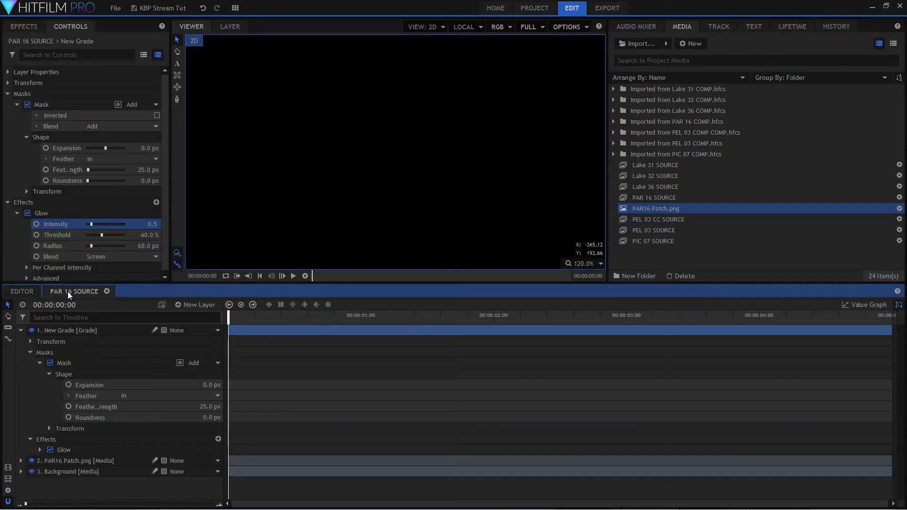
mouse_move(148, 228)
left_mouse_down()
mouse_move(159, 235)
mouse_move(137, 235)
mouse_move(153, 246)
mouse_move(119, 245)
mouse_move(142, 246)
mouse_move(151, 224)
mouse_move(135, 224)
mouse_move(146, 224)
left_mouse_up()
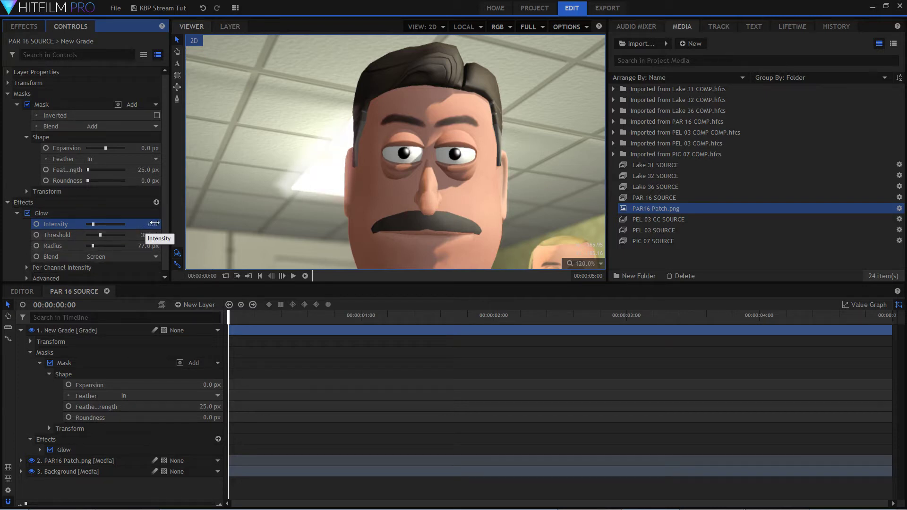
left_click_drag(148, 224, 149, 223)
left_click_drag(149, 171, 149, 170)
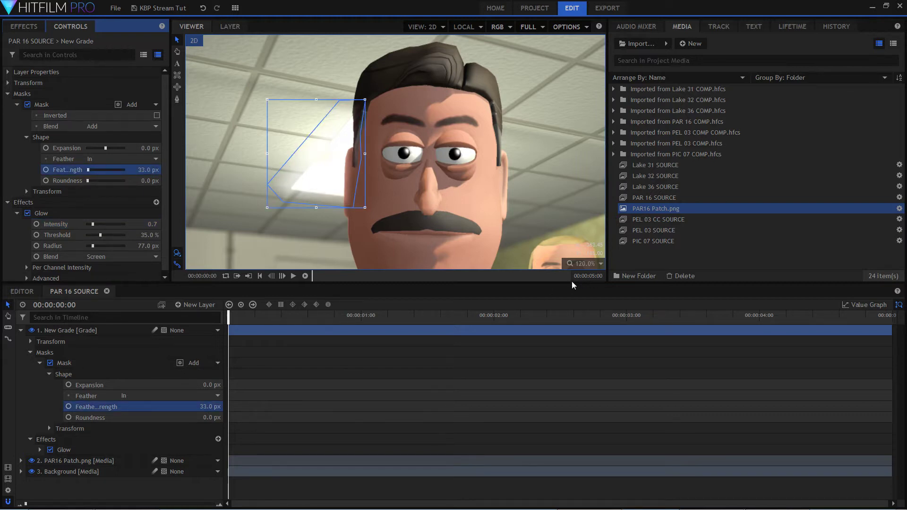
Fit the whole frame in the viewer and compare the shot with the grade layer hidden and shown.
left_click(588, 263)
left_click(589, 372)
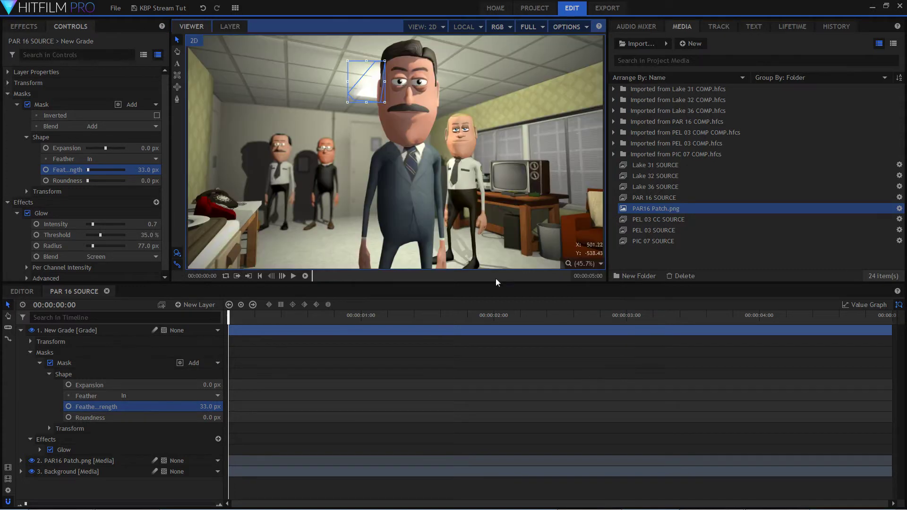
left_click(114, 330)
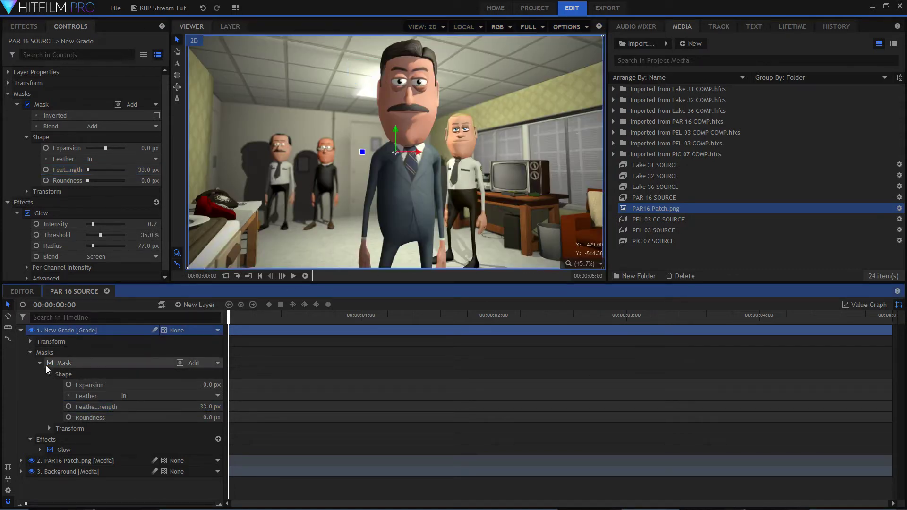
left_click(31, 331)
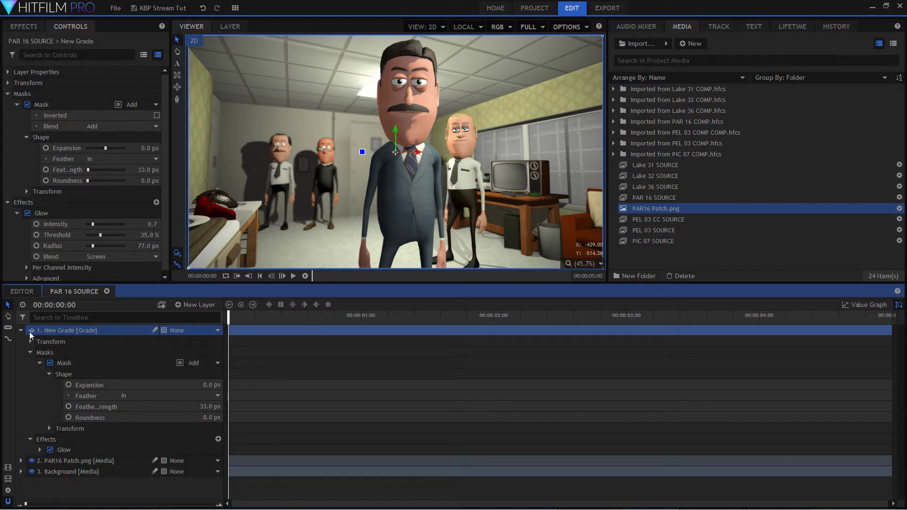
left_click(31, 331)
left_click(32, 332)
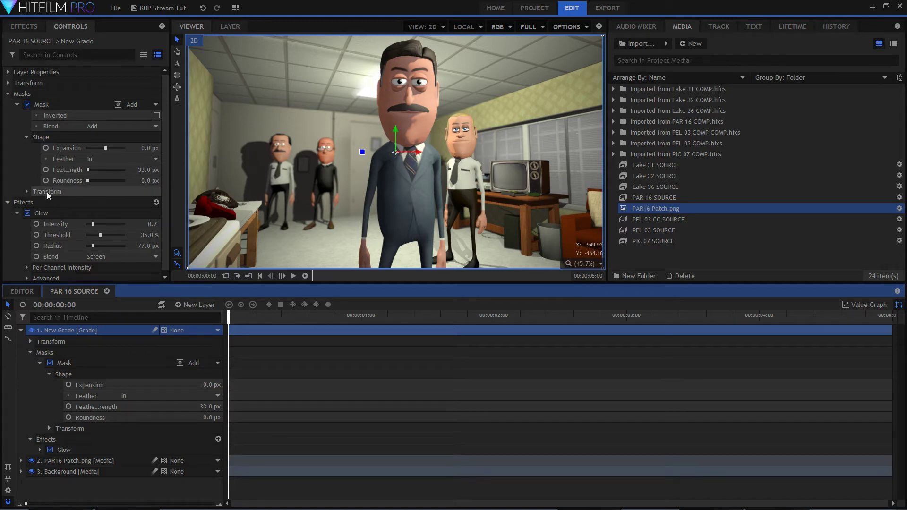
Set the Glow's Intensity to 0.9 and check the shot up to 00:00:02:04.
left_click(47, 191)
left_click_drag(92, 224, 122, 224)
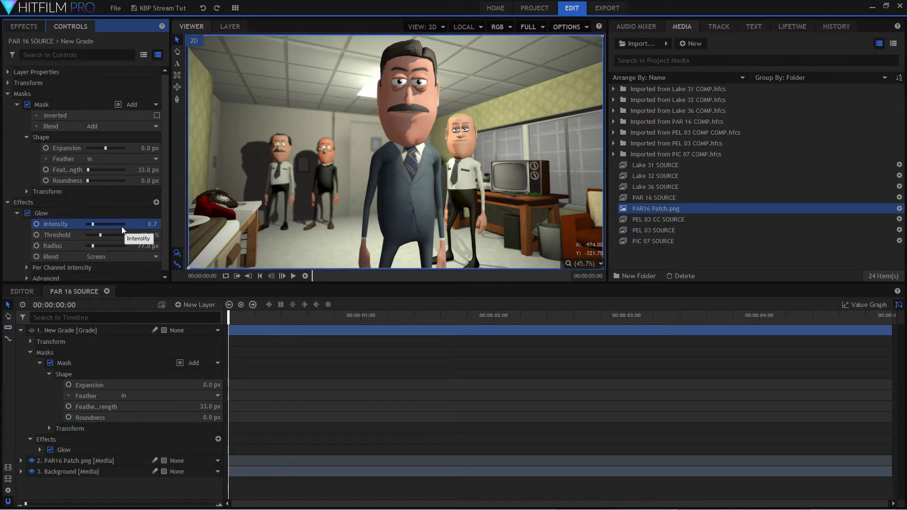
key("ctrl+z")
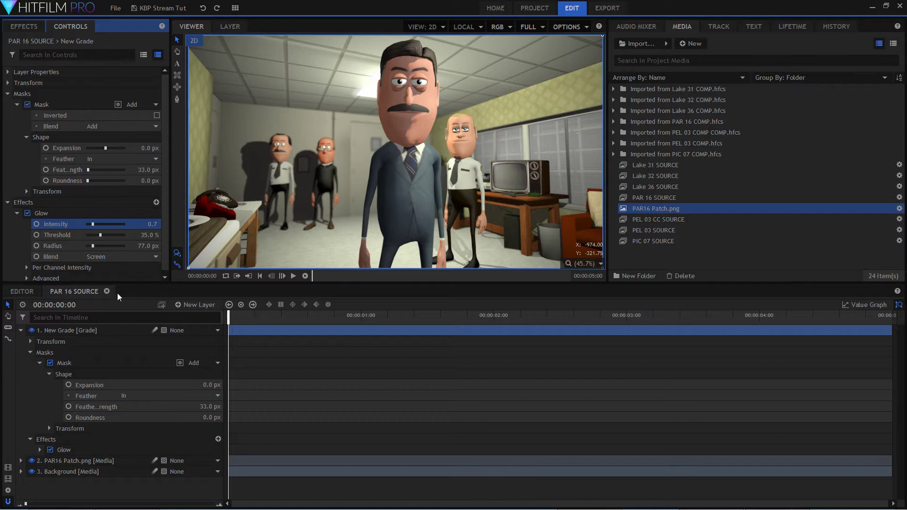
mouse_move(94, 225)
left_mouse_down()
mouse_move(107, 225)
mouse_move(94, 227)
left_mouse_up()
left_click(488, 324)
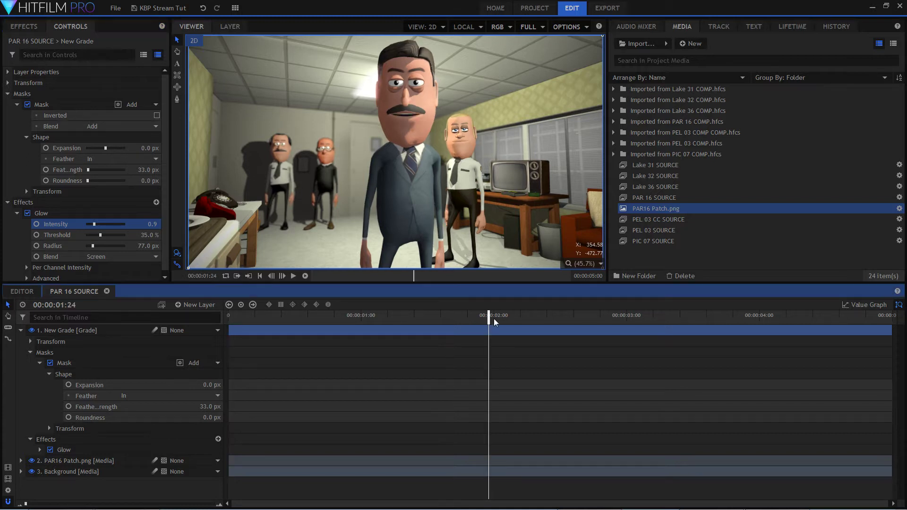
left_click_drag(489, 315, 515, 315)
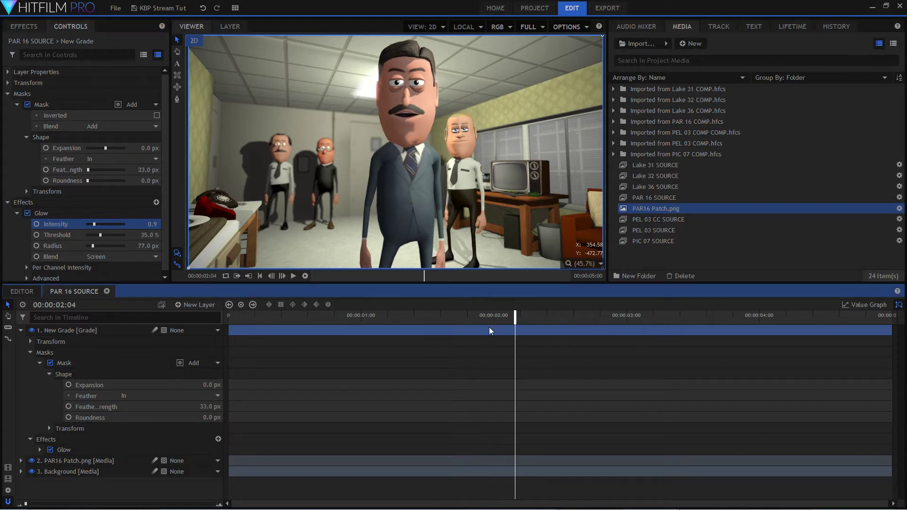
Collapse the grade layer's properties and rename the layer to "glow".
left_click(20, 331)
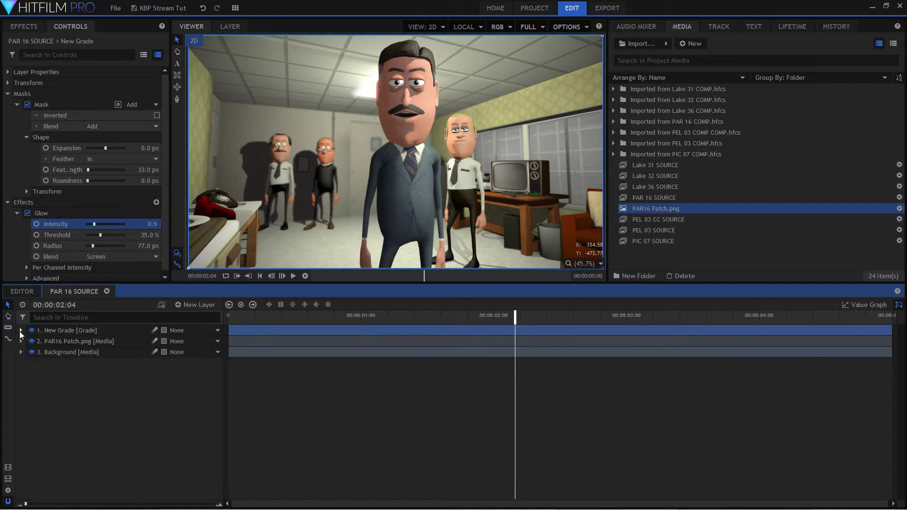
left_click(64, 331)
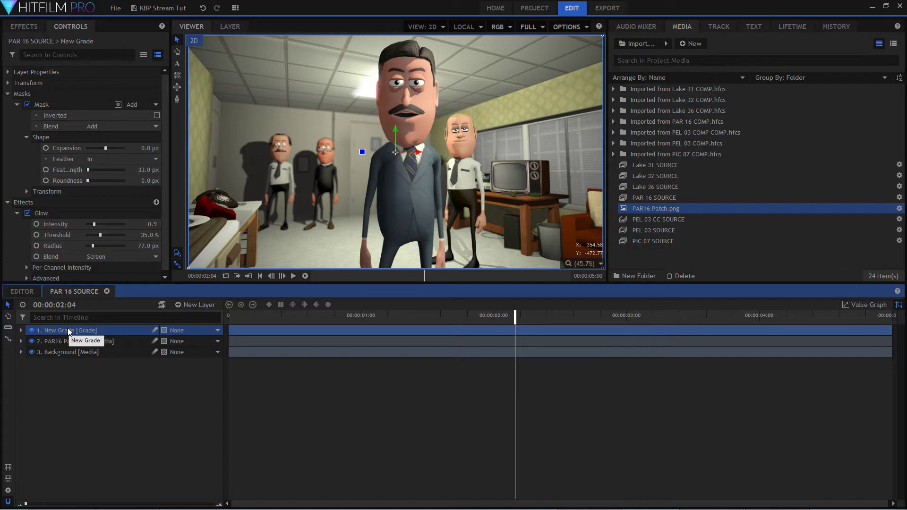
double_click(68, 331)
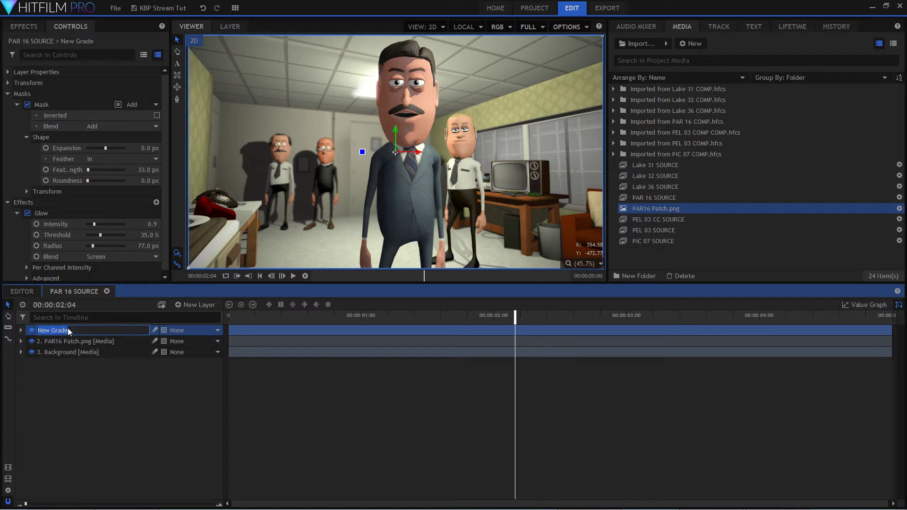
type("glow")
key("Return")
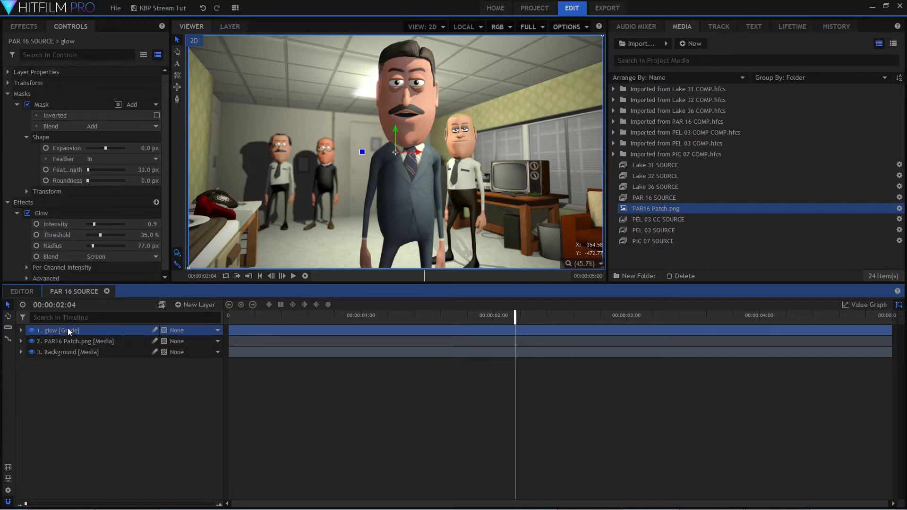
Add a new grade layer above the glow layer and expand its properties.
left_click(206, 304)
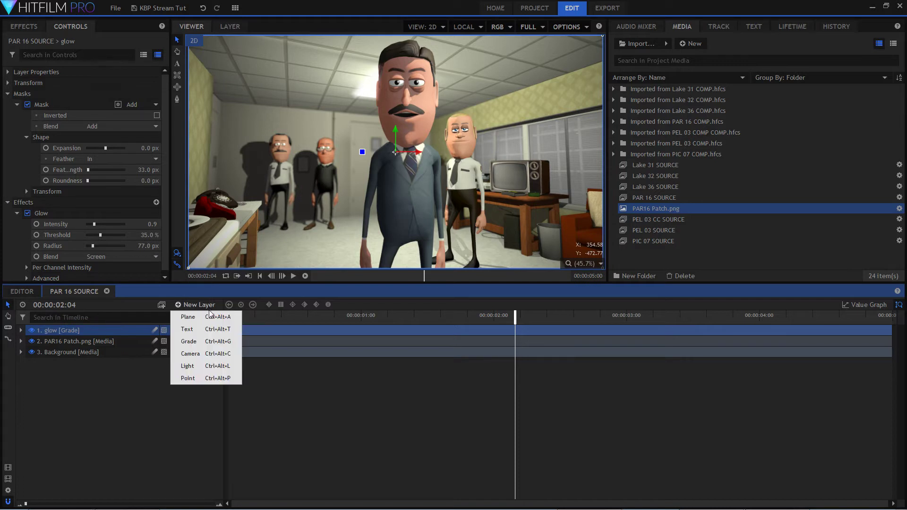
left_click(208, 344)
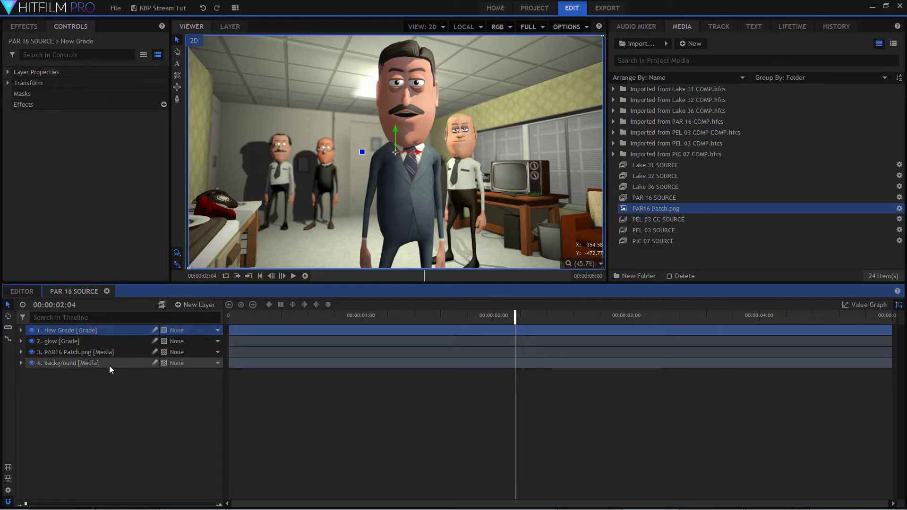
double_click(75, 329)
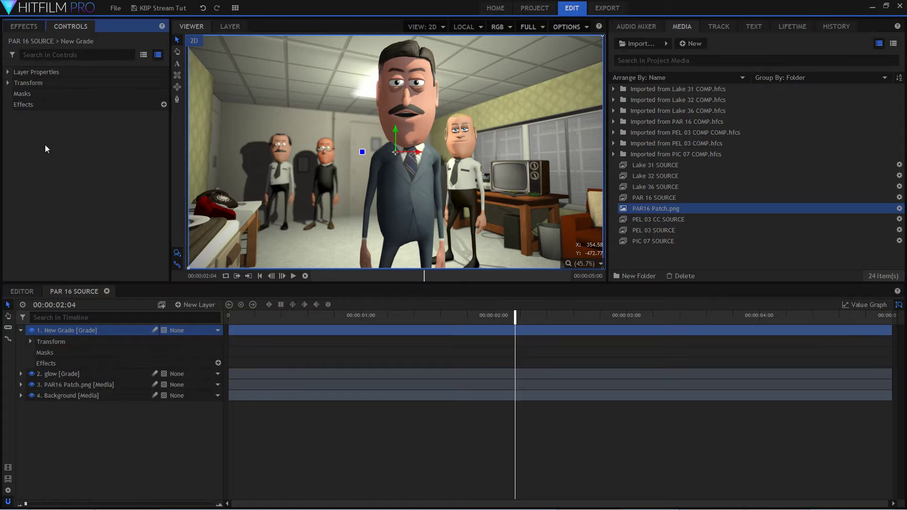
left_click(44, 54)
type("lut")
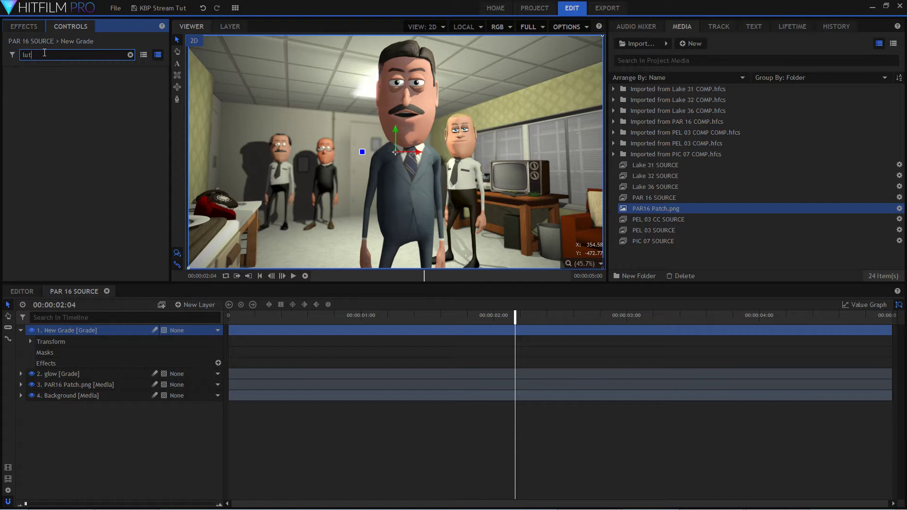
double_click(20, 56)
left_click(129, 55)
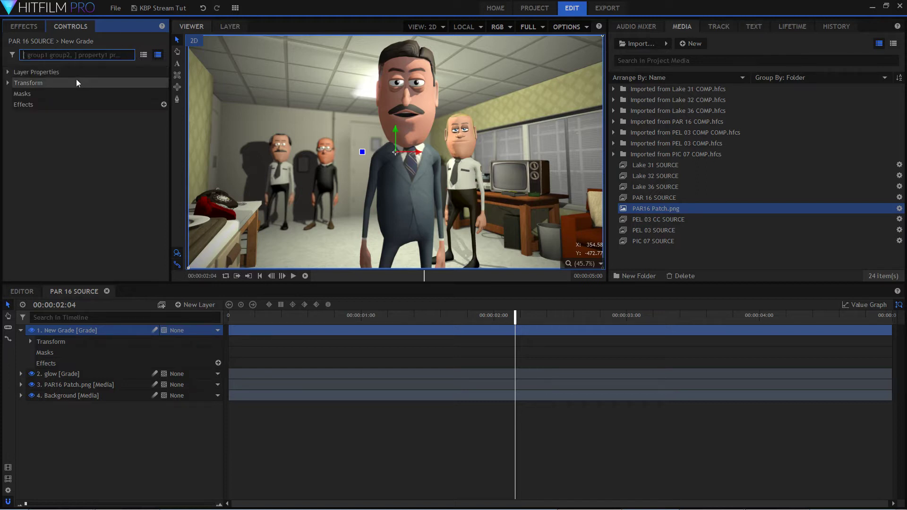
Search the effects library for "lut" and apply the LUT effect to the New Grade layer.
left_click(91, 182)
left_click(22, 28)
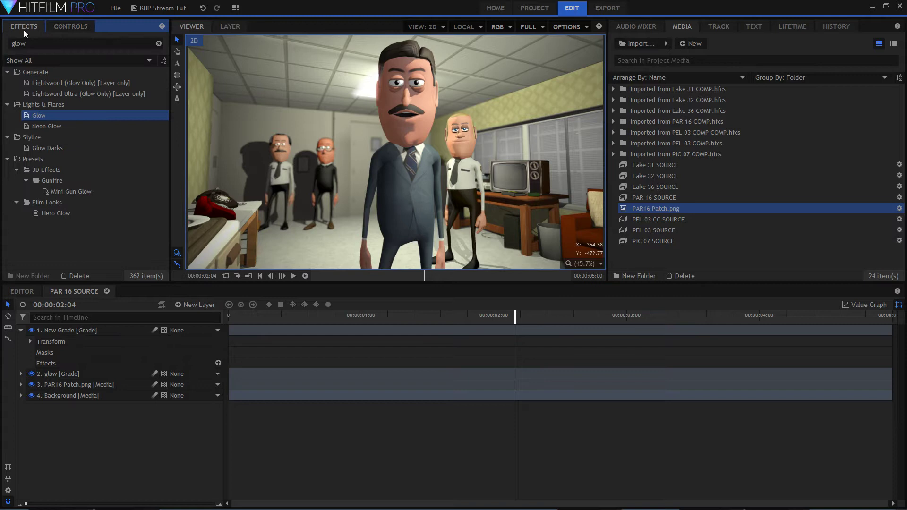
left_click_drag(26, 43, 23, 44)
double_click(34, 41)
type("lui")
key("BackSpace")
type("t")
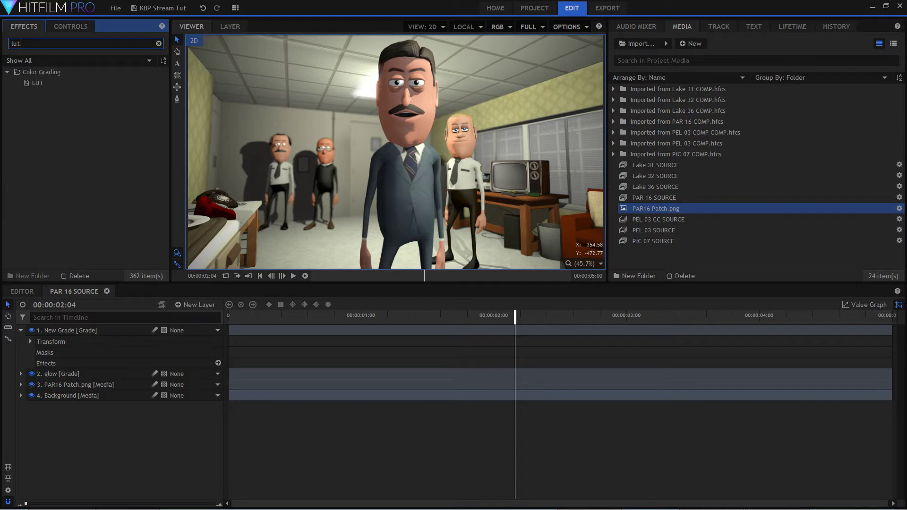
left_click(60, 82)
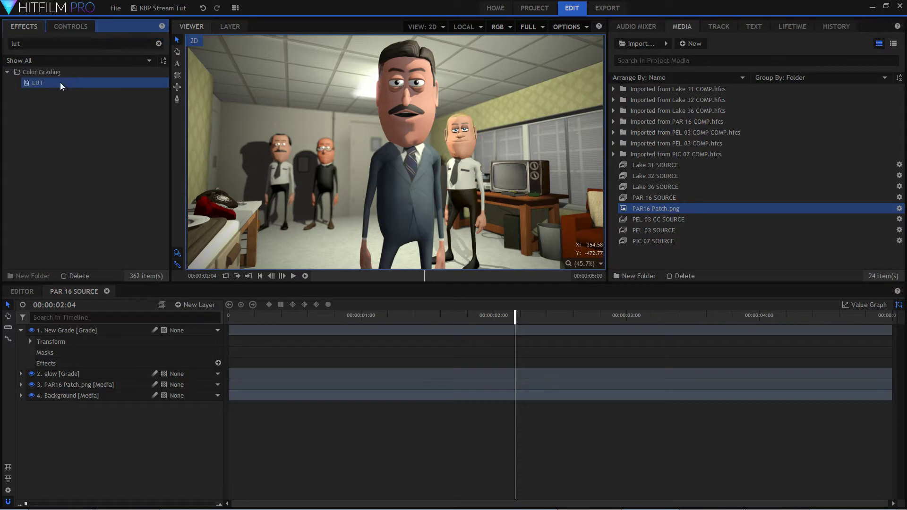
left_click_drag(38, 84, 107, 331)
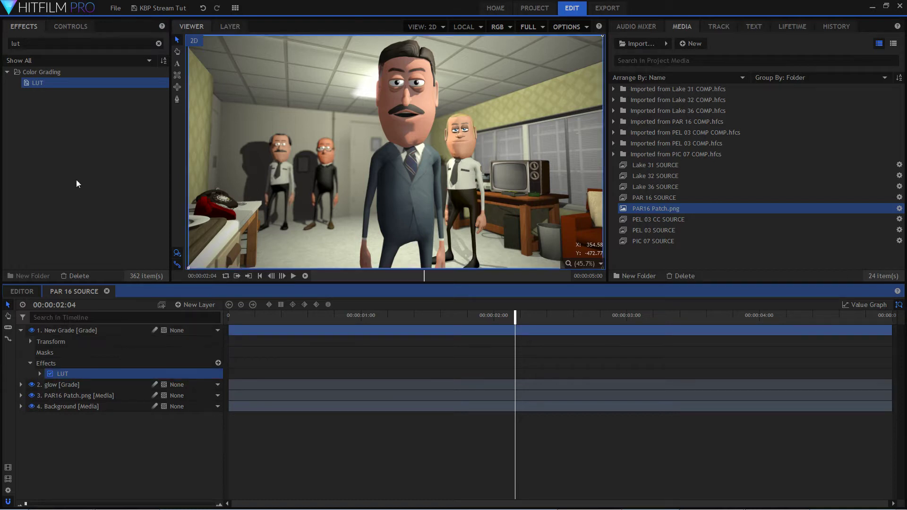
Clear the effects search and look through the full list of effect categories.
left_click(159, 43)
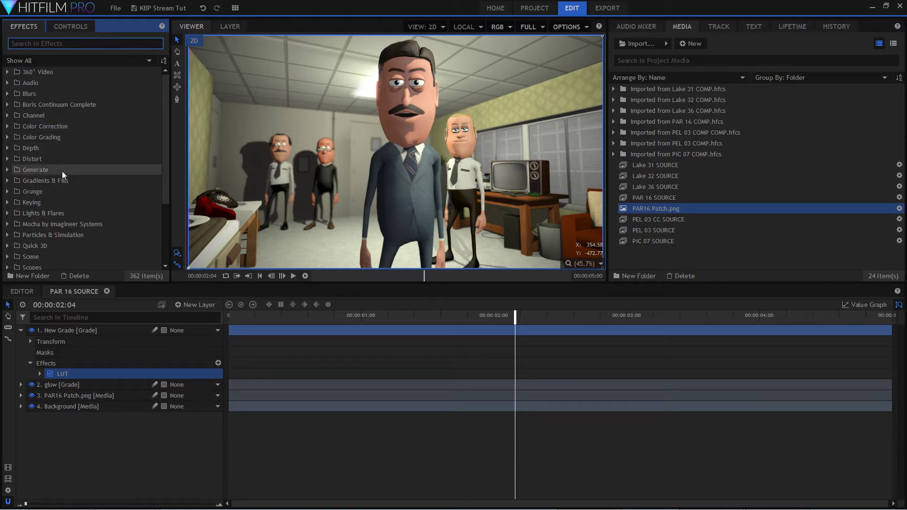
scroll(76, 201, "down", 3)
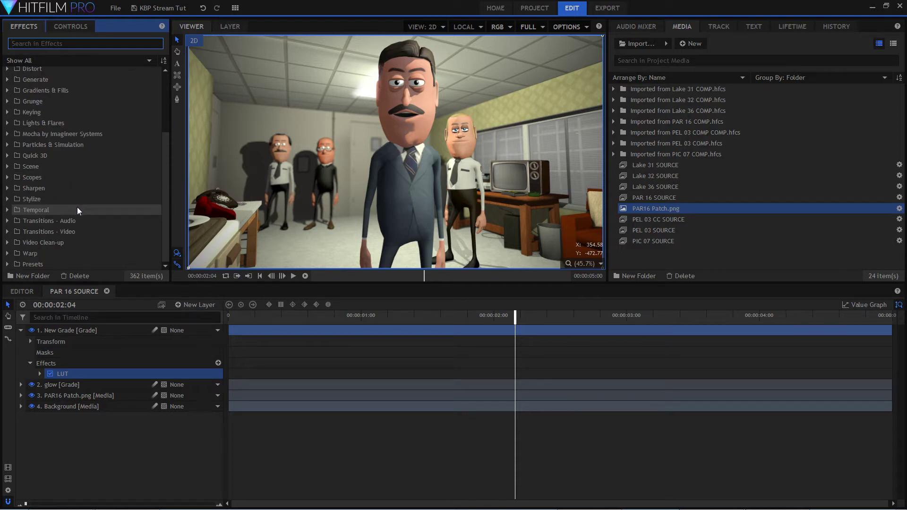
scroll(75, 208, "up", 3)
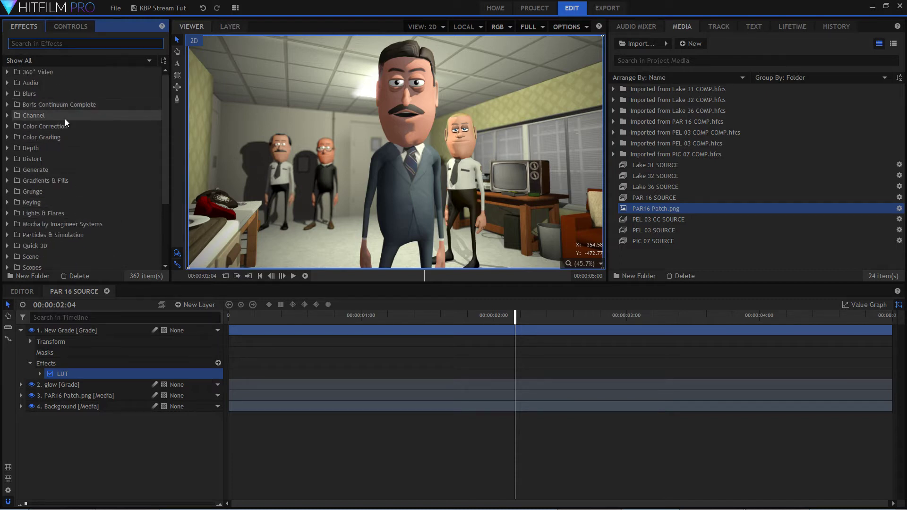
scroll(72, 147, "down", 3)
scroll(82, 145, "up", 3)
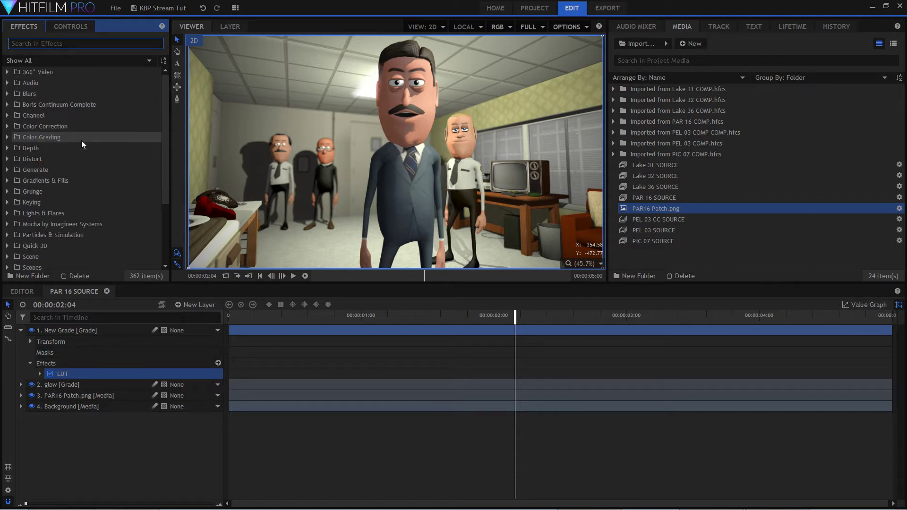
scroll(82, 132, "down", 1)
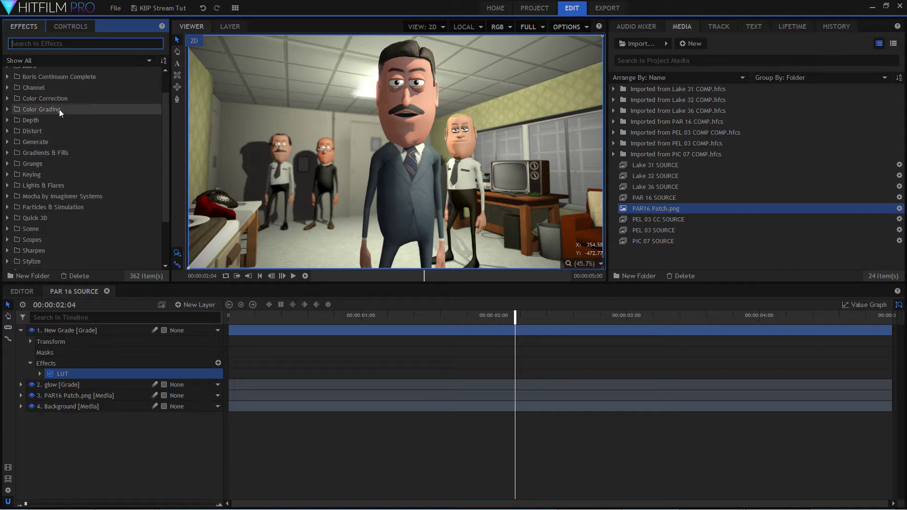
scroll(52, 203, "up", 1)
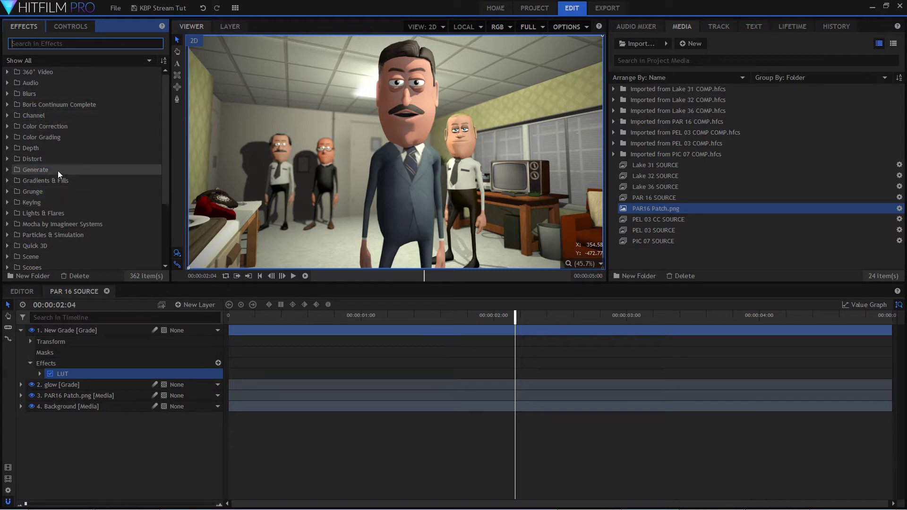
scroll(60, 171, "down", 2)
scroll(64, 222, "down", 1)
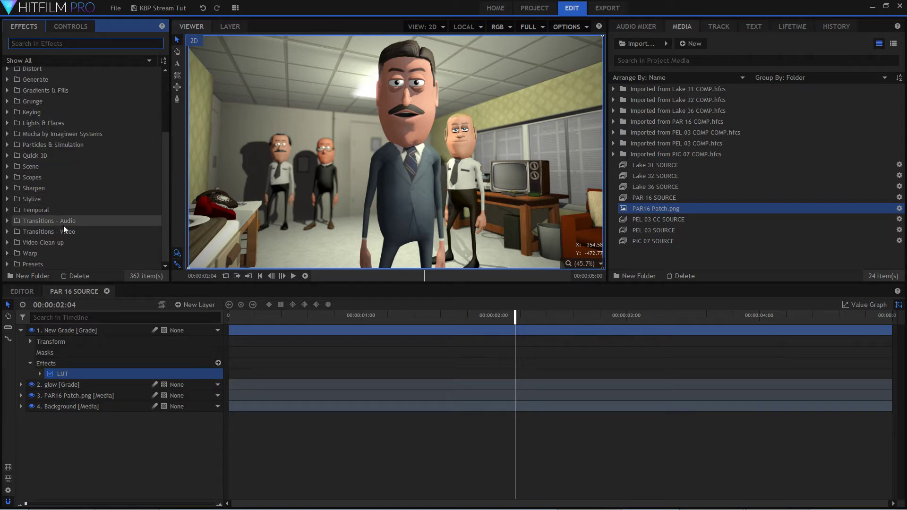
scroll(80, 192, "up", 3)
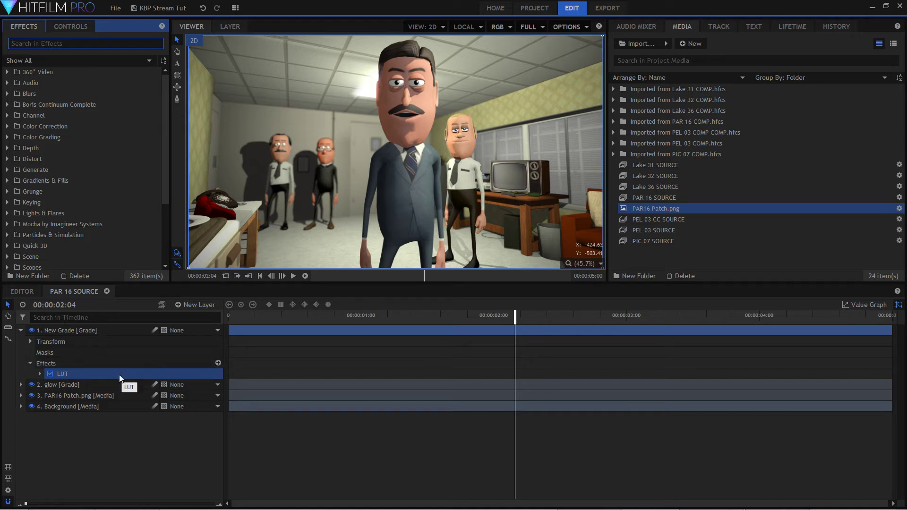
Expand the LUT effect and browse for its LUT file in the "-- LUTs" folder of the Muvizu library.
left_click(40, 373)
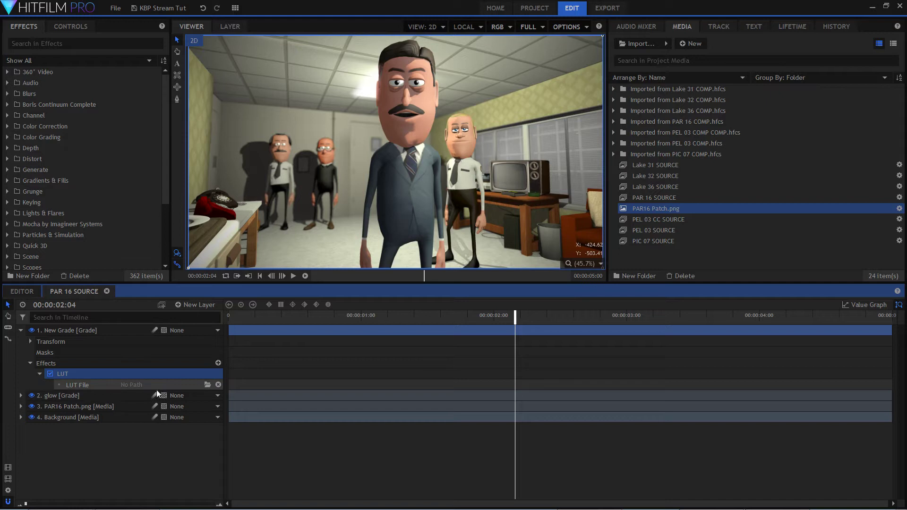
left_click(207, 385)
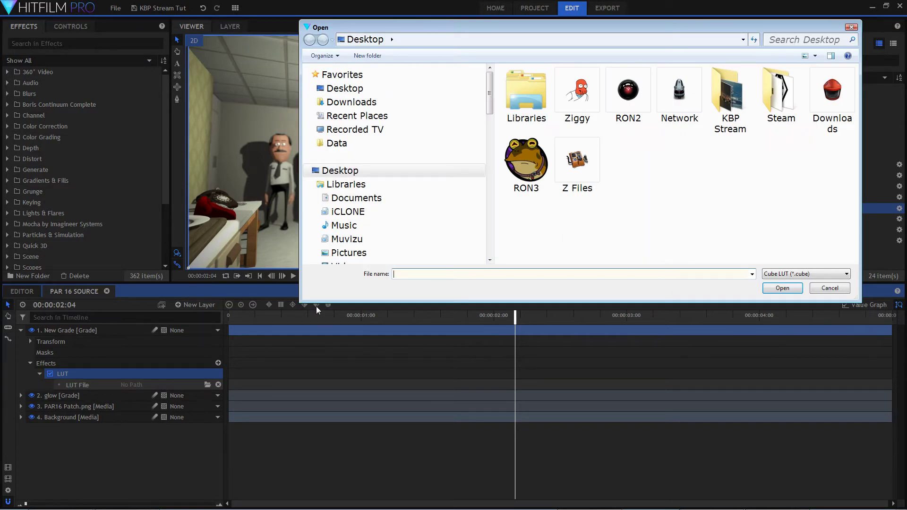
scroll(402, 217, "down", 2)
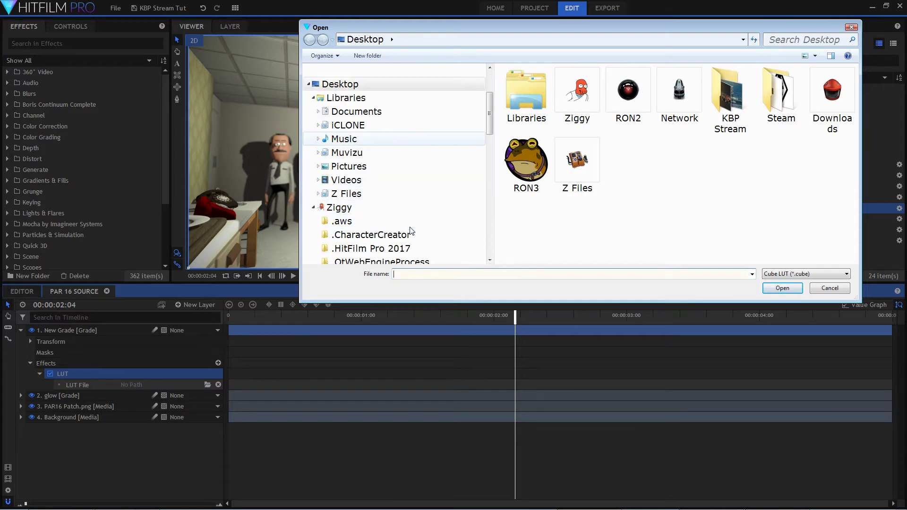
left_click(377, 152)
scroll(713, 198, "down", 3)
scroll(712, 203, "down", 5)
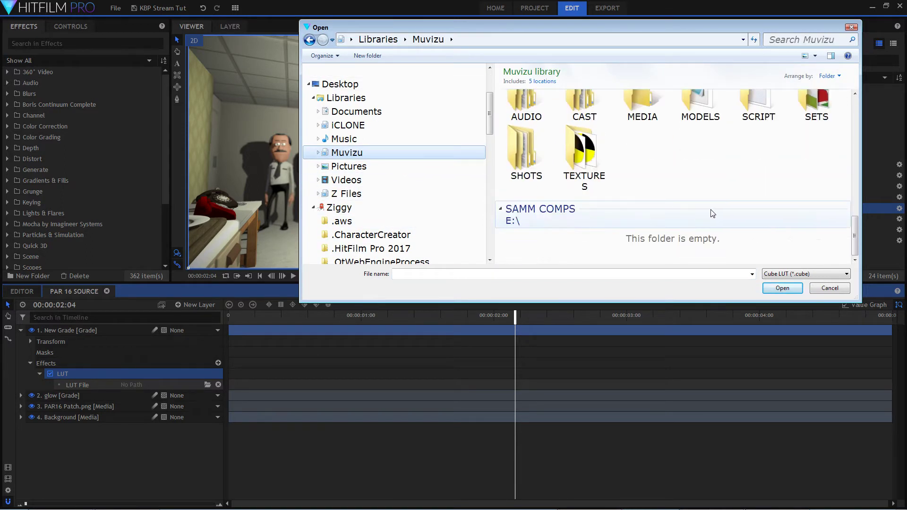
scroll(712, 215, "up", 3)
scroll(712, 214, "down", 3)
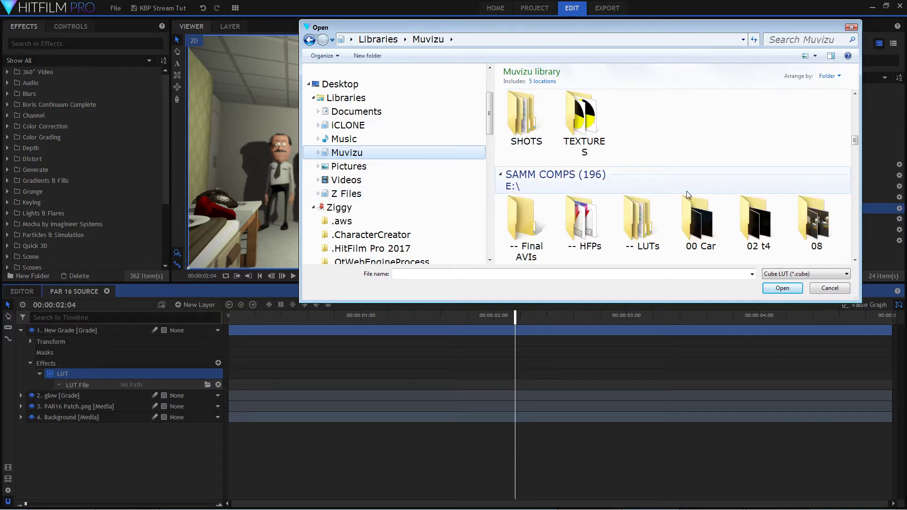
double_click(636, 222)
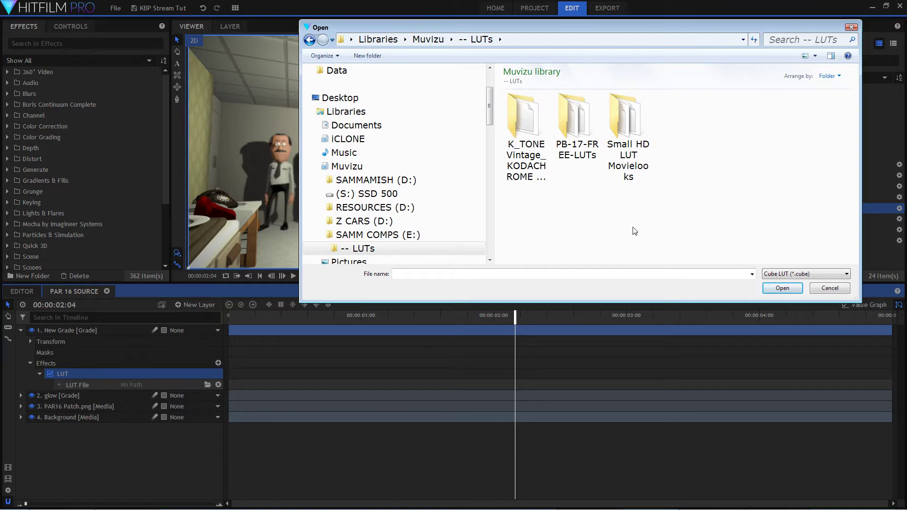
Load SmallHD_MovieLook_TheMatrices.cube from the Small HD LUT Movielooks folder and set the New Grade layer's Opacity to 43%.
double_click(621, 126)
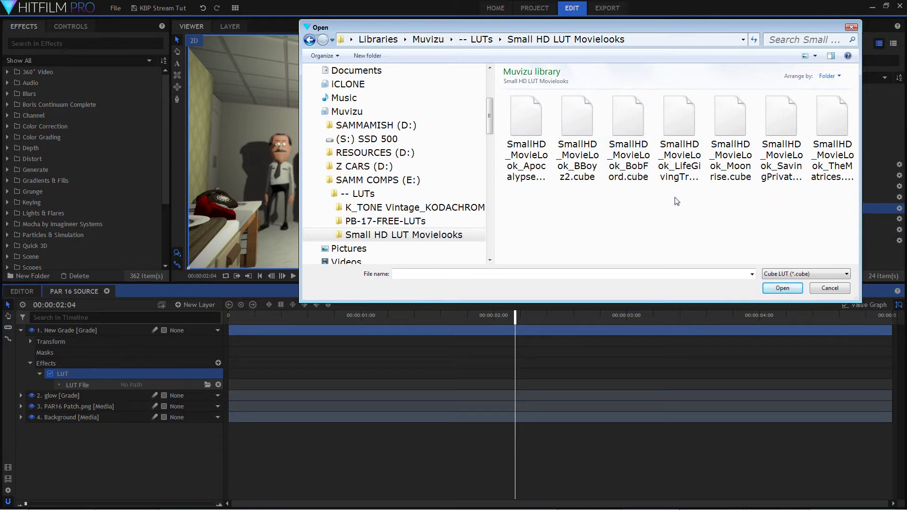
left_click(835, 124)
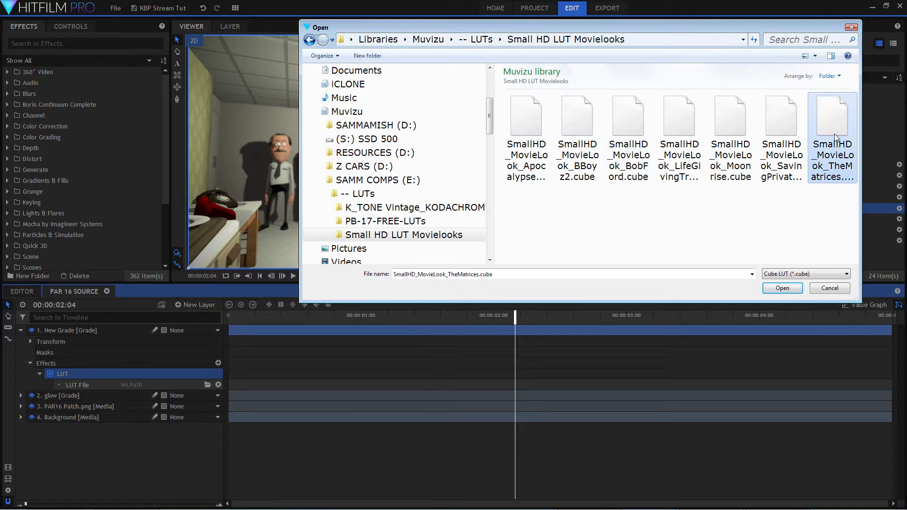
left_click(793, 129)
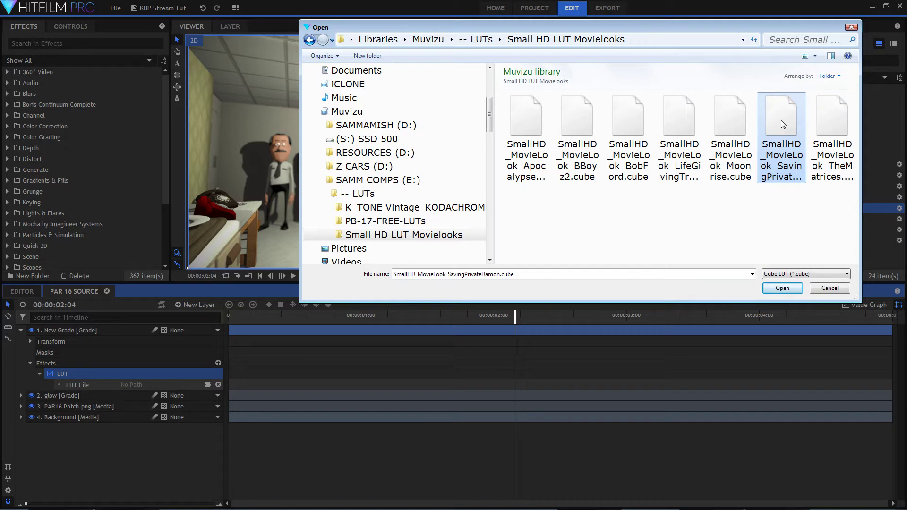
left_click(837, 121)
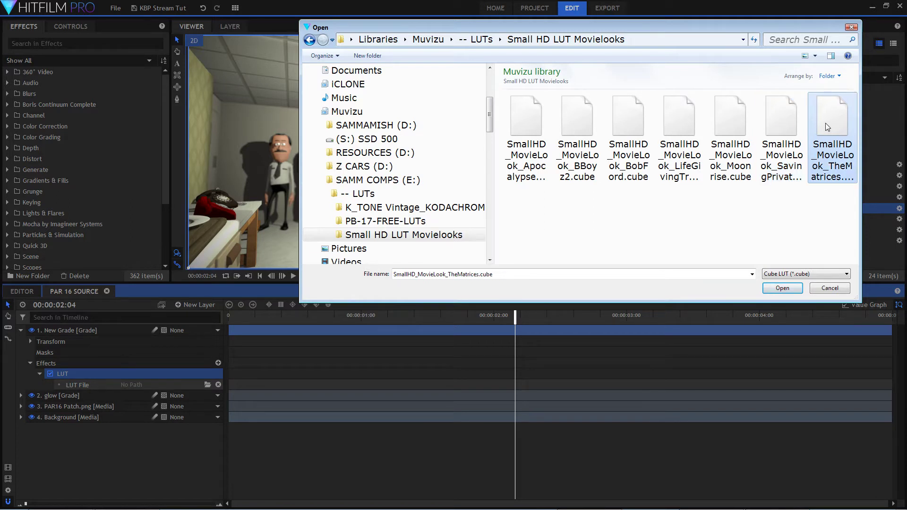
left_click(783, 290)
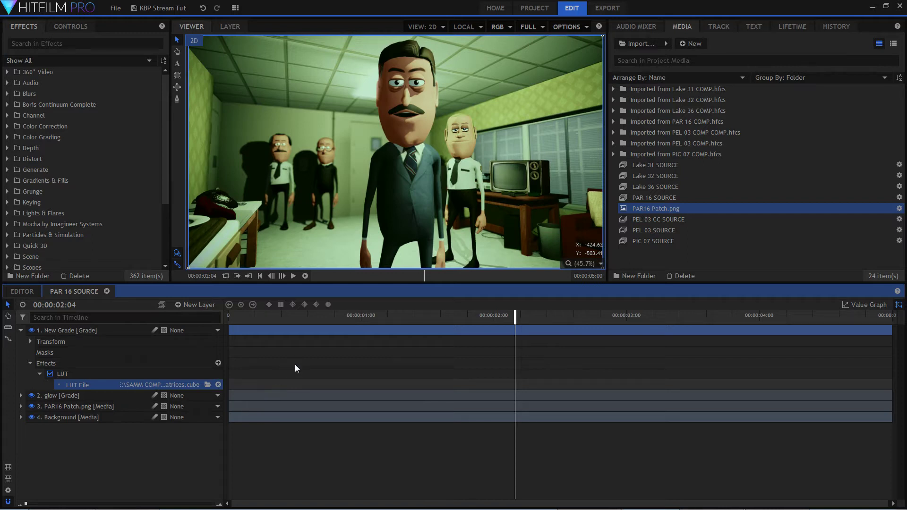
left_click(30, 342)
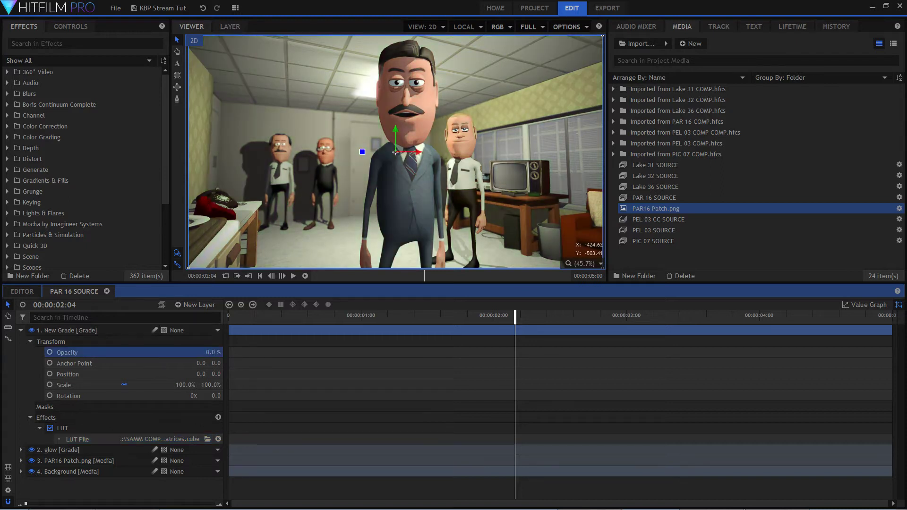
mouse_move(212, 352)
left_mouse_down()
mouse_move(243, 352)
mouse_move(211, 352)
left_mouse_up()
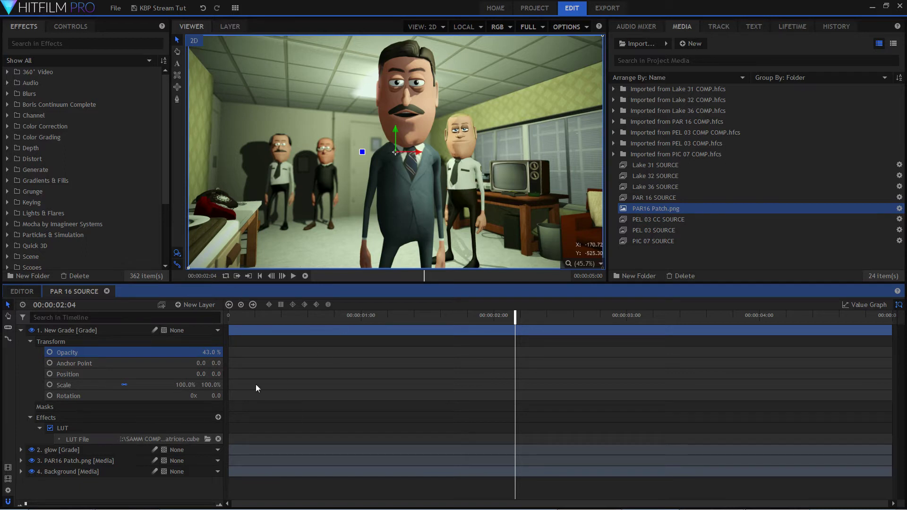
Replace the effect's LUT file with K_TONE Vintage_KODACHROME.cube from the K_TONE Vintage_KODACHROME LUT folder.
left_click(208, 439)
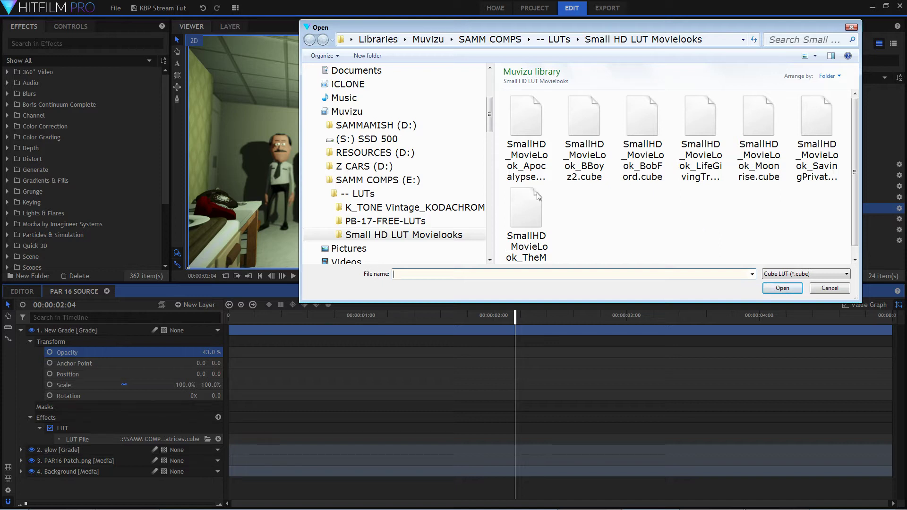
left_click(392, 208)
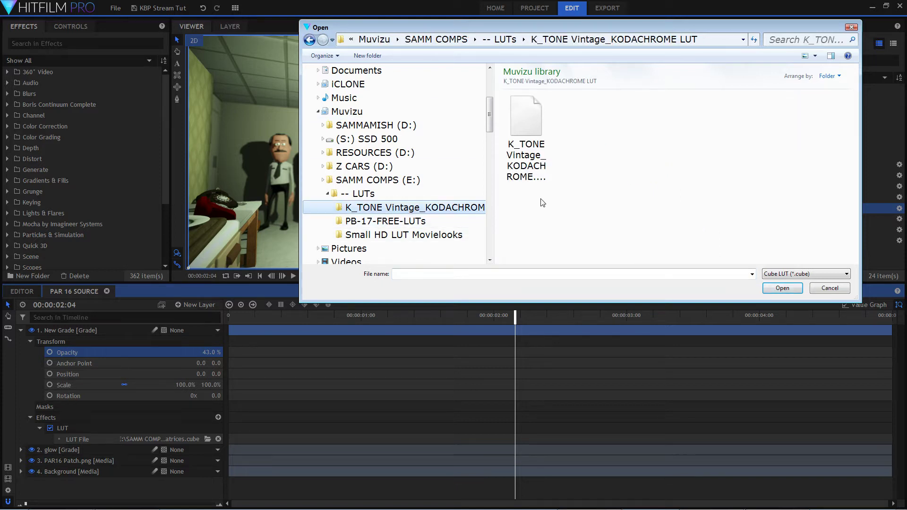
left_click(523, 122)
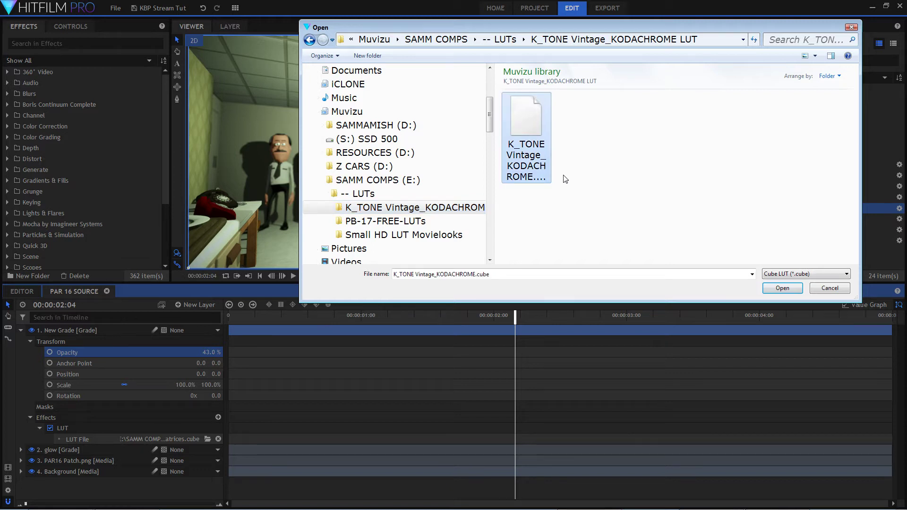
left_click(782, 288)
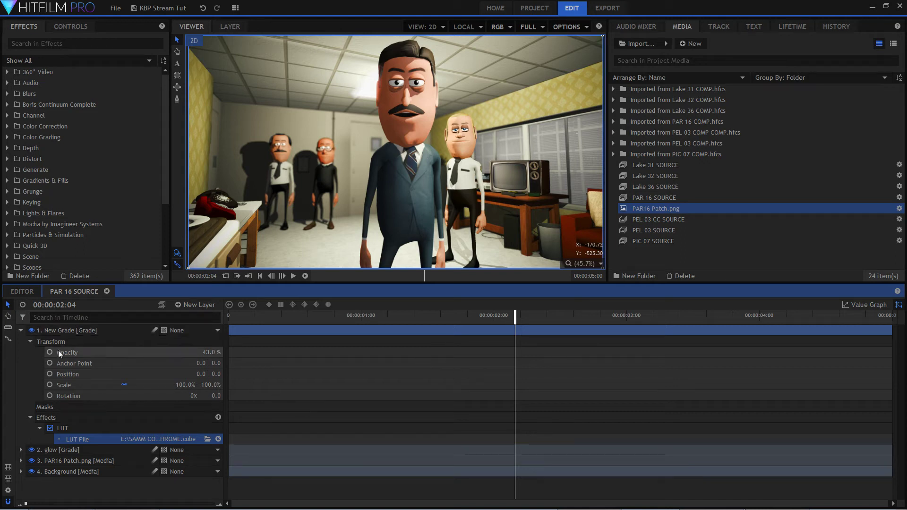
Set the New Grade layer's Opacity to 15% and collapse its Transform and Effects groups.
left_click_drag(211, 350, 195, 350)
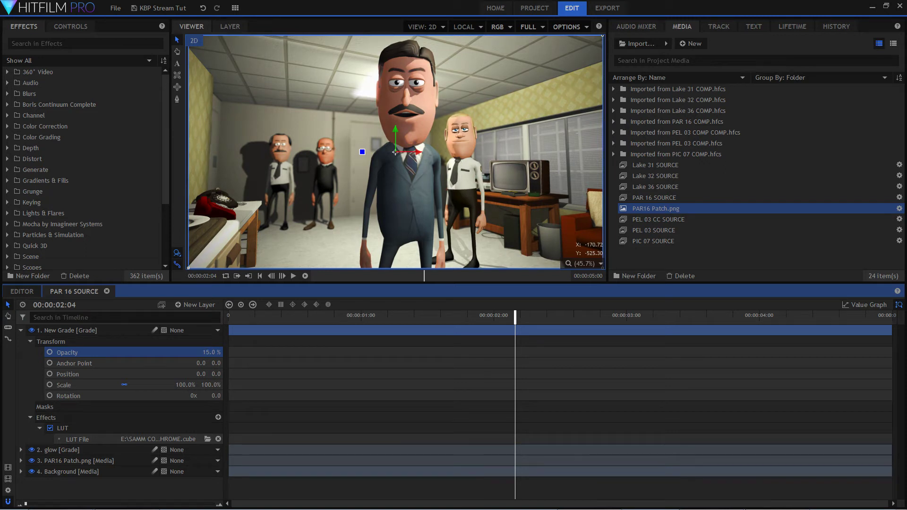
left_click(27, 341)
left_click(31, 362)
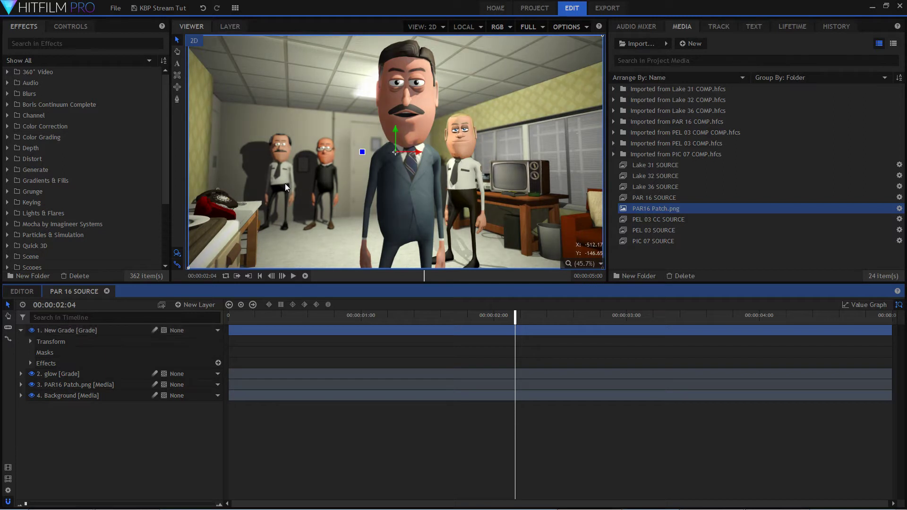
Examine the grade up close on the two background figures and fit the whole frame in the viewer again.
scroll(286, 144, "up", 2)
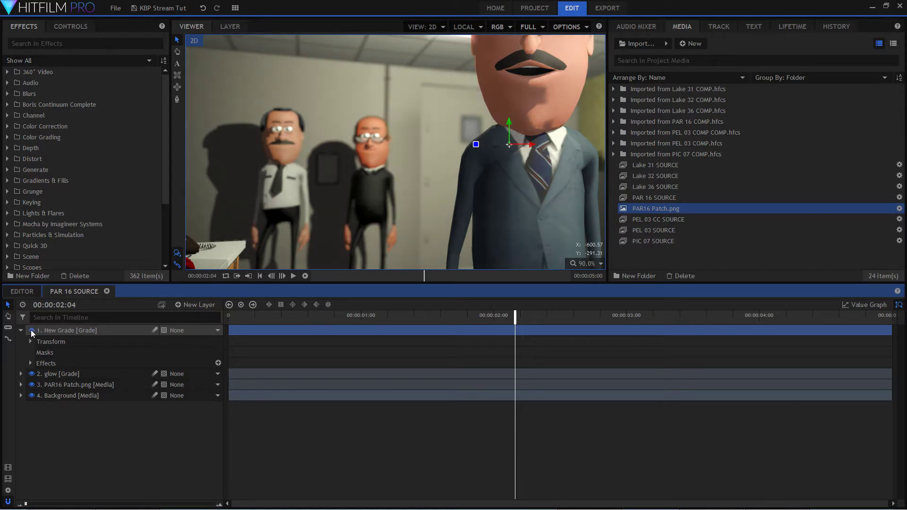
scroll(449, 165, "down", 3)
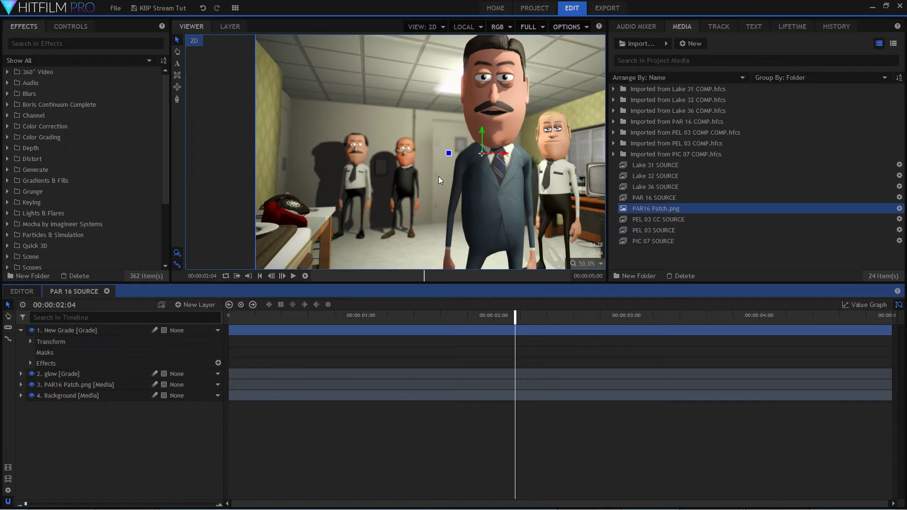
left_click(587, 265)
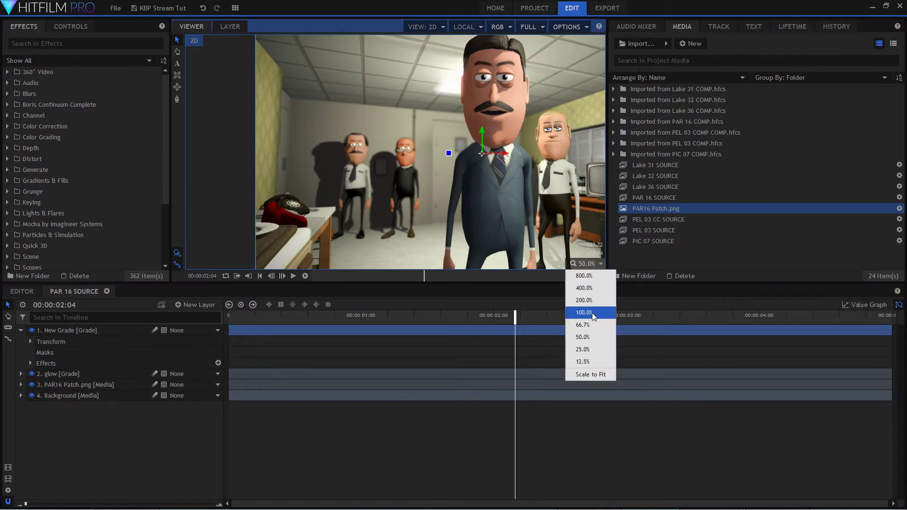
left_click(596, 377)
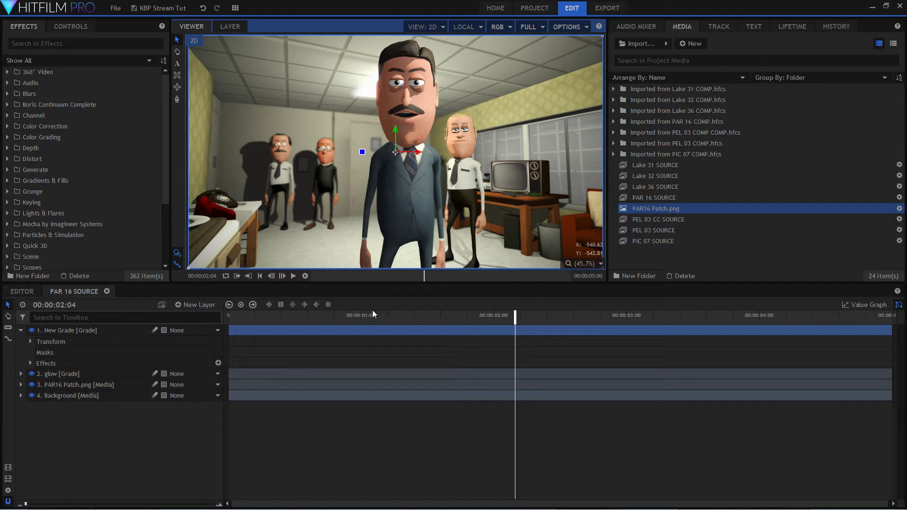
Hide the PAR16 Patch.png, glow and New Grade layers and disable the Background layer's Vignette to view the untreated shot near its start.
left_click_drag(369, 316, 244, 320)
left_click(32, 384)
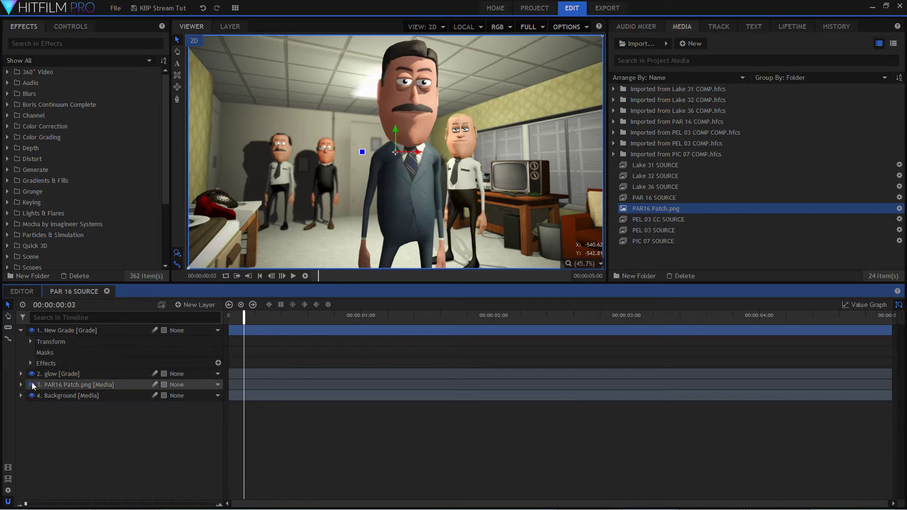
left_click(31, 374)
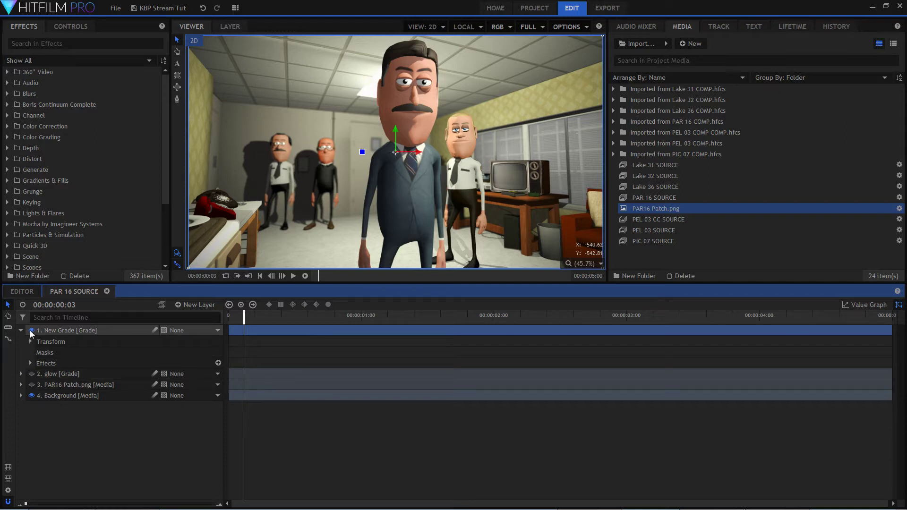
left_click(32, 330)
left_click(21, 397)
left_click(30, 429)
left_click(51, 440)
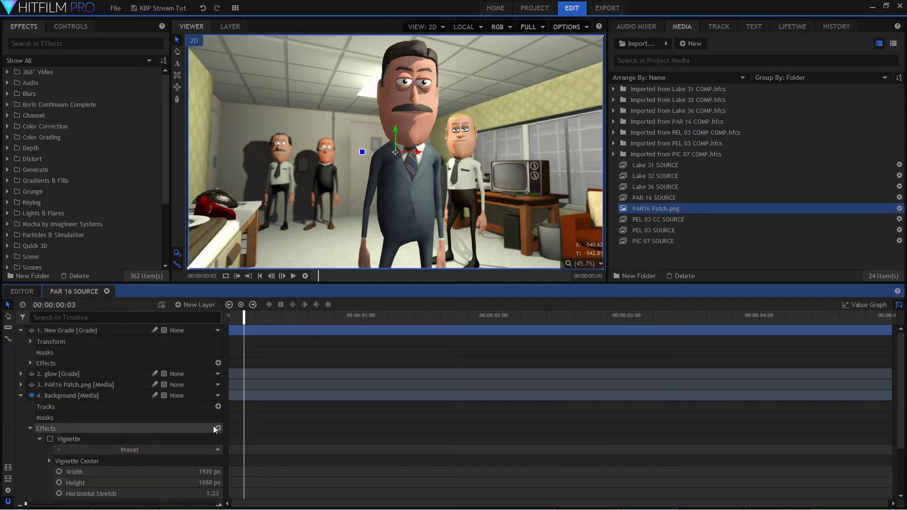
Move to 00:00:00:12 and restore the Vignette plus the patch, glow and New Grade layers to compare the treated shot.
left_click_drag(247, 319, 292, 323)
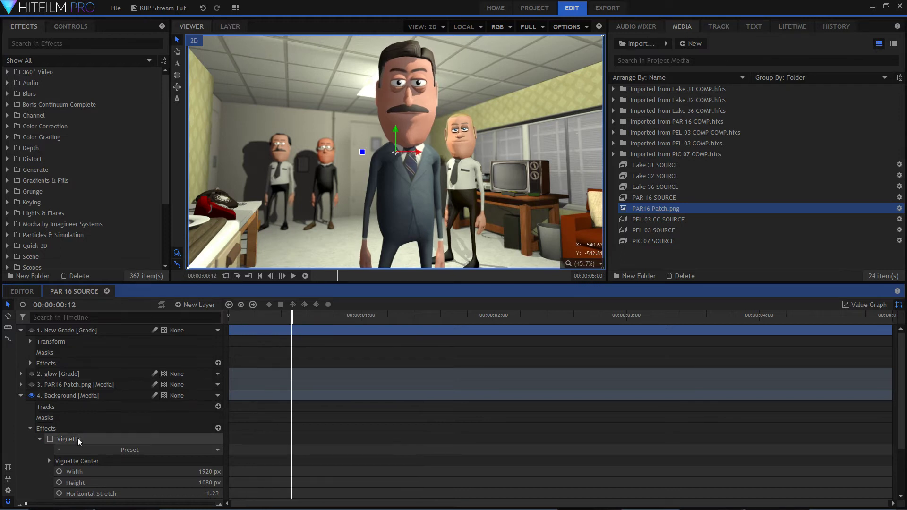
left_click(50, 440)
left_click(32, 384)
left_click(32, 374)
left_click(32, 330)
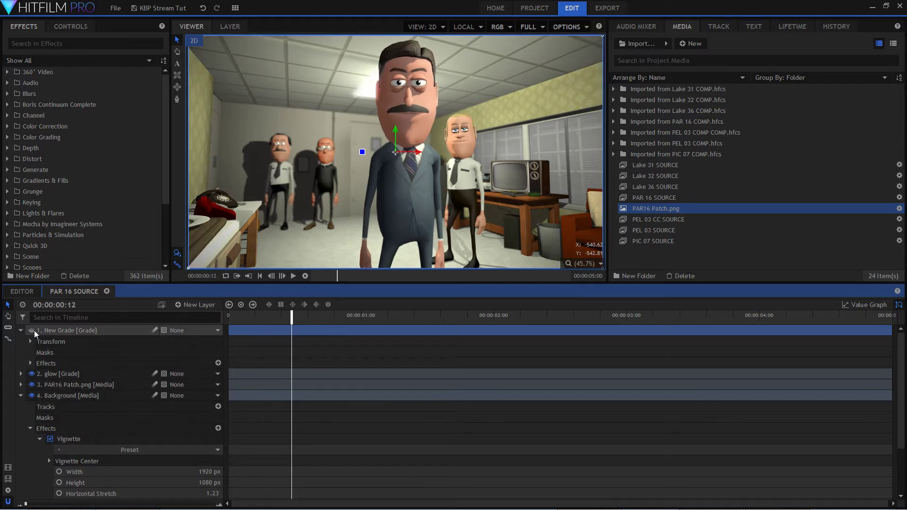
Collapse the properties of the Background and New Grade layers in the timeline and clear the layer selection.
left_click(21, 396)
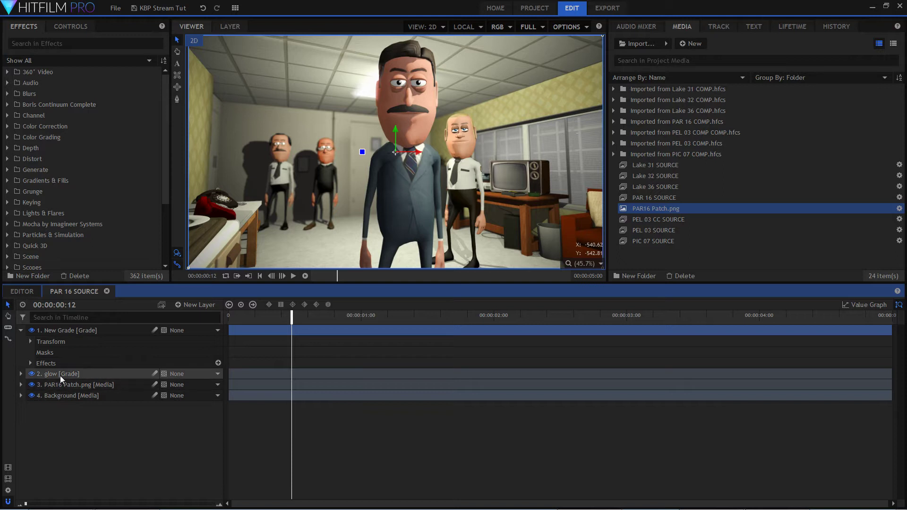
left_click(20, 330)
left_click(115, 395)
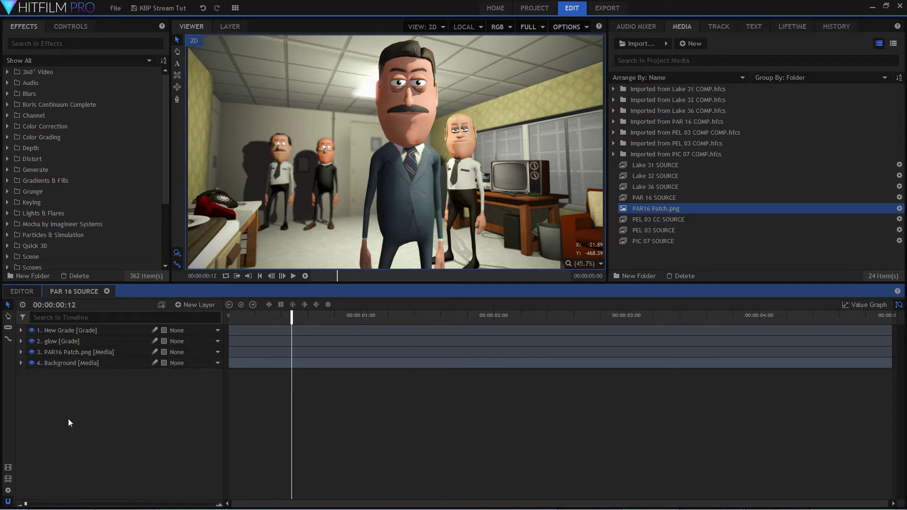
Close the PAR 16 SOURCE composite shot and open PEL 03 SOURCE, with the playhead at its first frame.
left_click(107, 292)
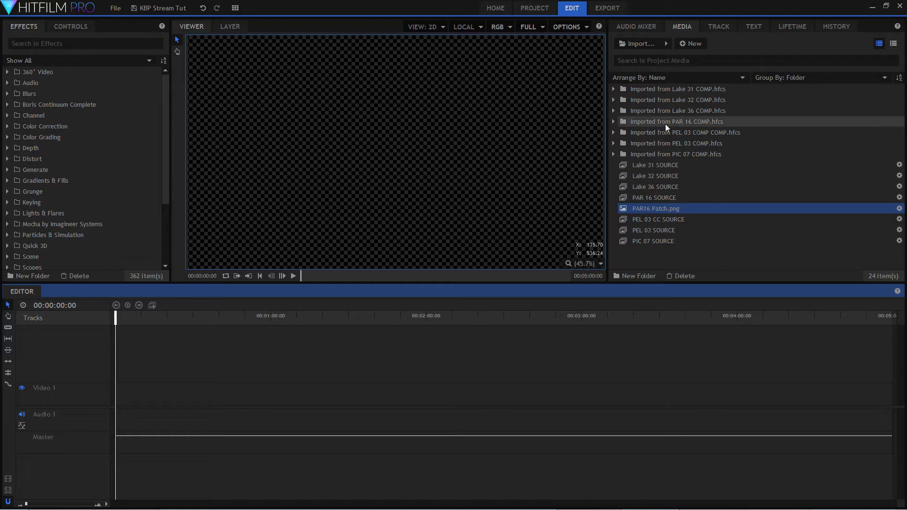
left_click(661, 229)
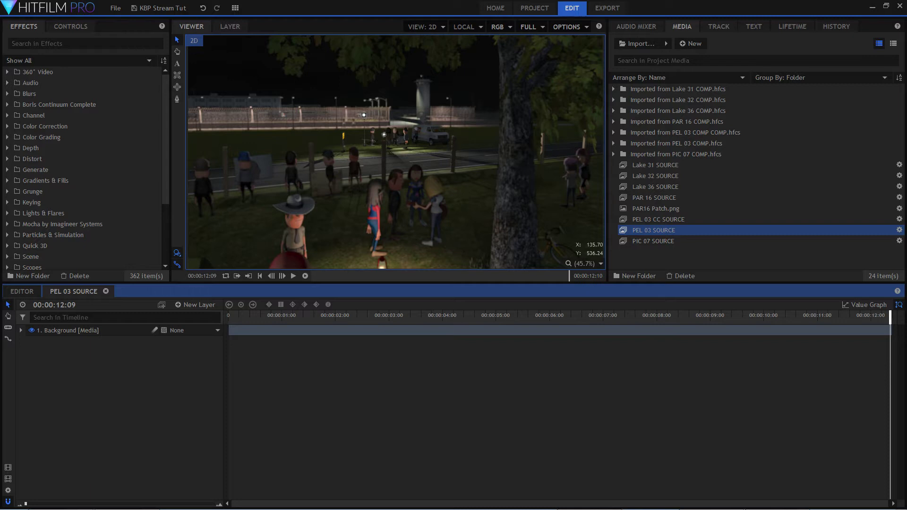
left_click(326, 316)
left_click_drag(325, 316, 361, 317)
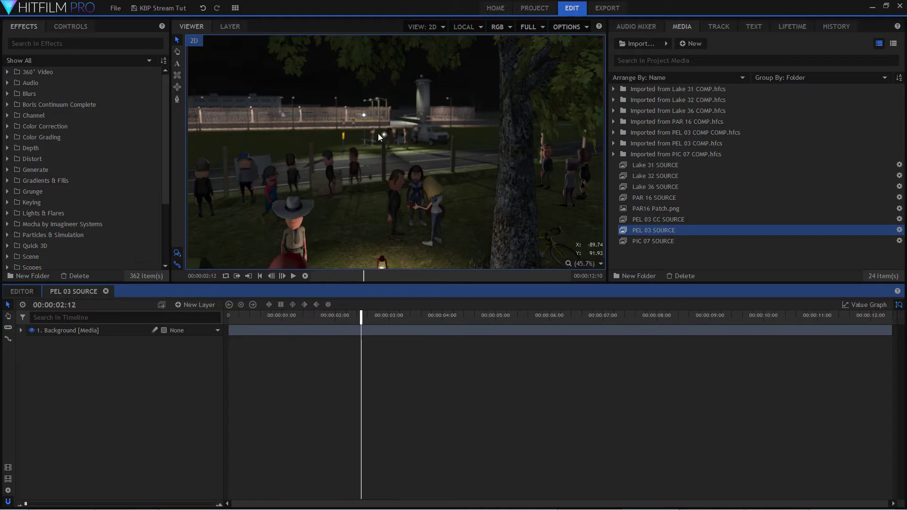
left_click_drag(362, 318, 159, 303)
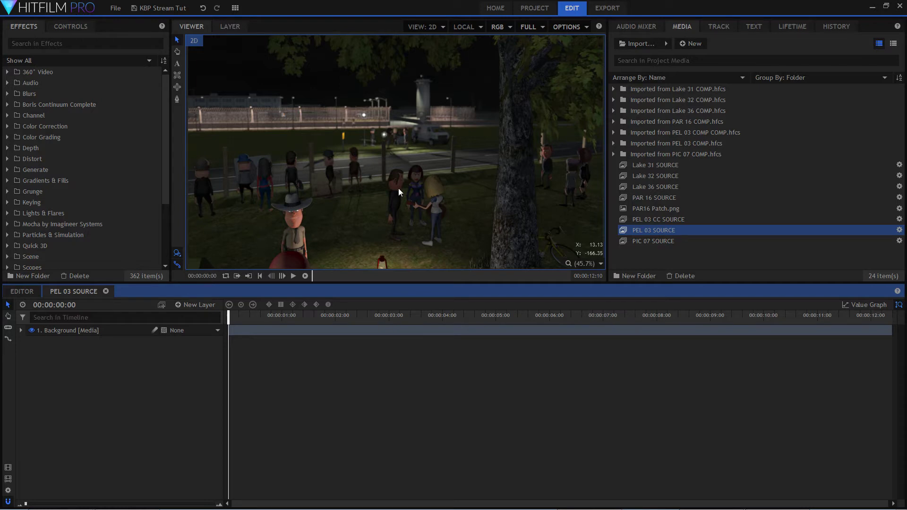
Examine the prison fence, watchtower and background lights up close and fit the whole frame in the viewer again.
scroll(384, 154, "up", 5)
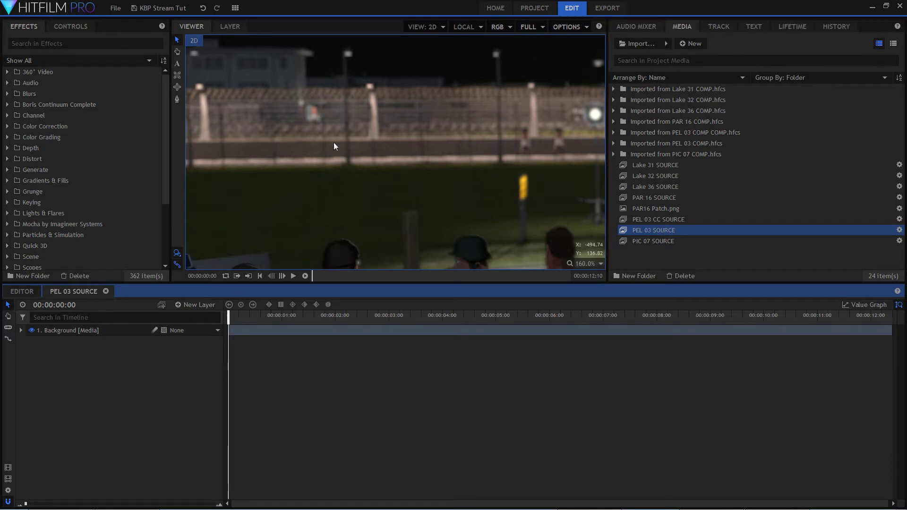
scroll(424, 131, "down", 2)
scroll(424, 137, "down", 2)
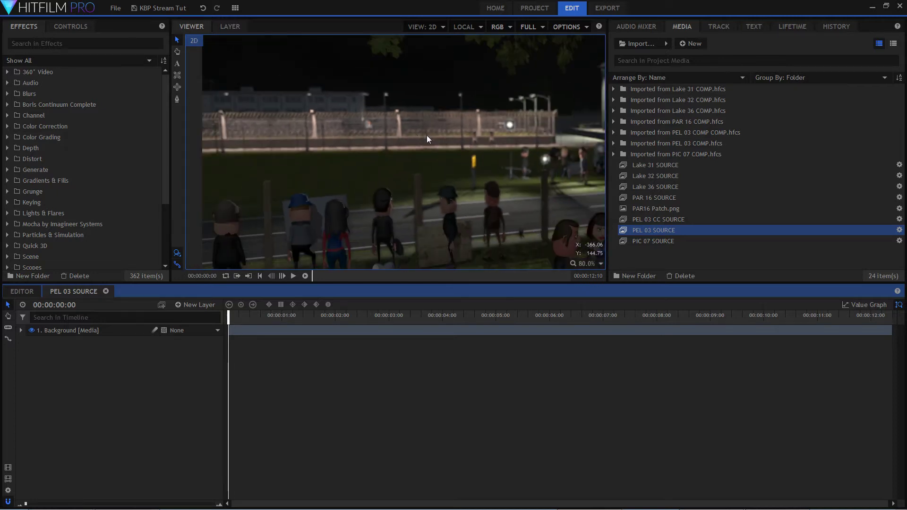
scroll(381, 129, "down", 3)
scroll(393, 137, "down", 4)
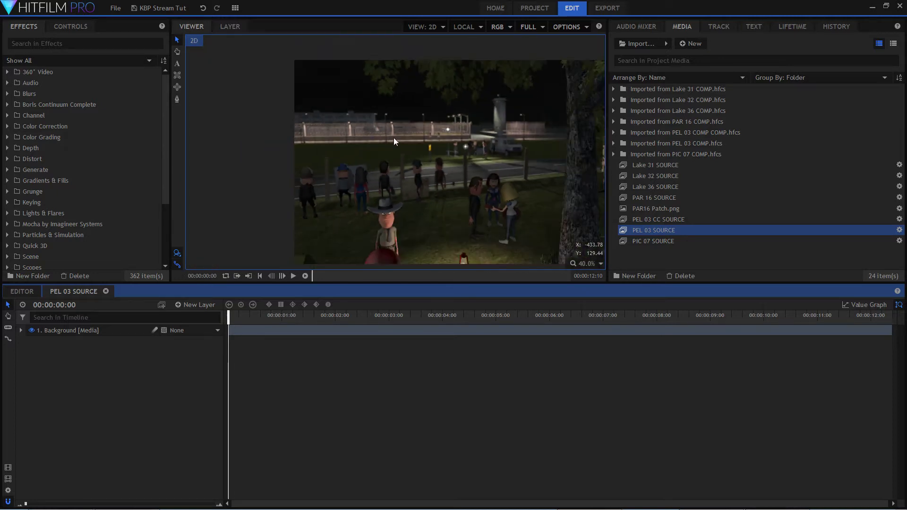
scroll(460, 124, "up", 3)
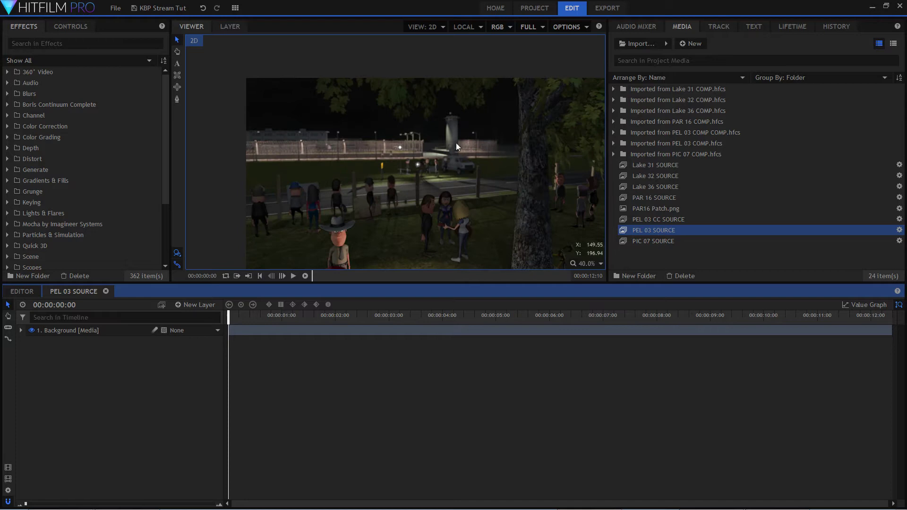
scroll(430, 155, "up", 1)
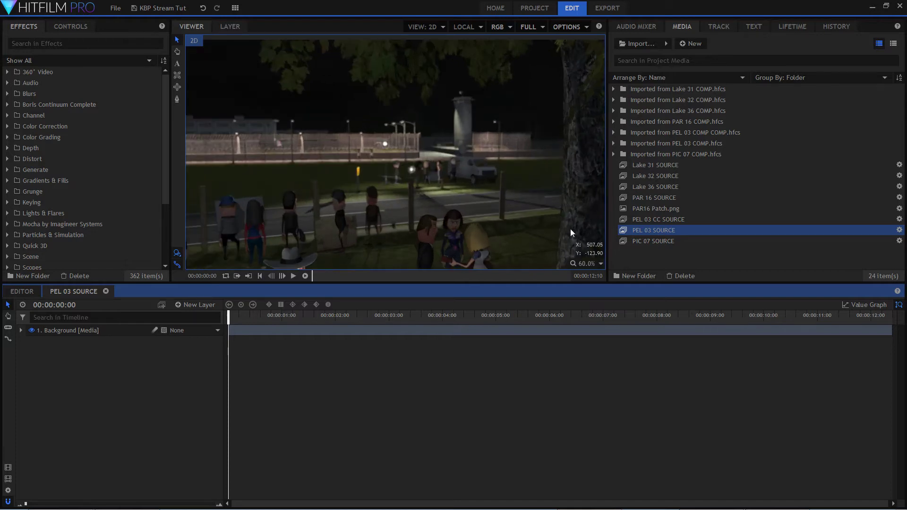
left_click(581, 269)
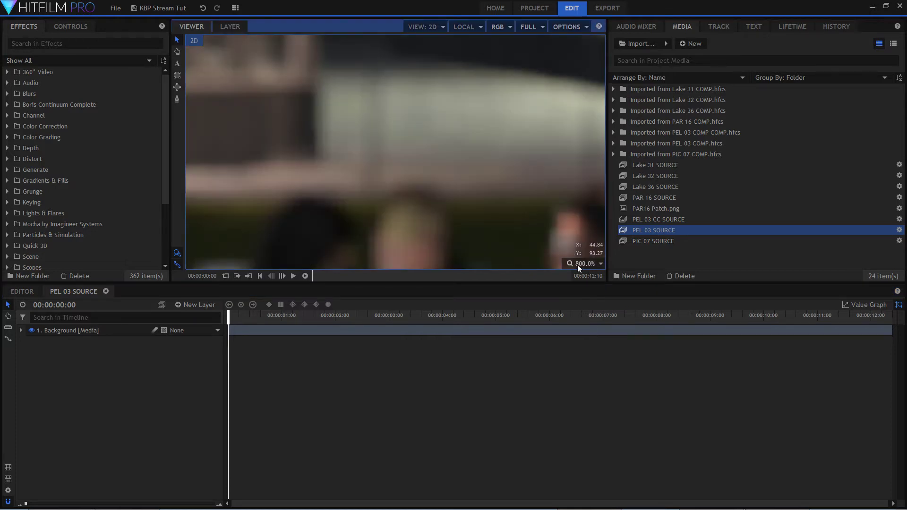
left_click(578, 270)
left_click(588, 428)
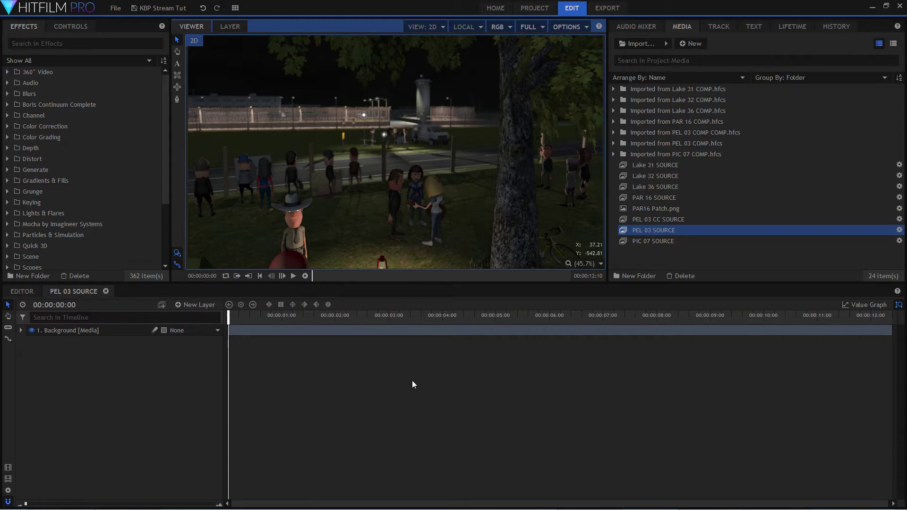
Search the effects for "glow" and apply the Lights & Flares Glow effect to the Background layer.
left_click(64, 46)
type("glow")
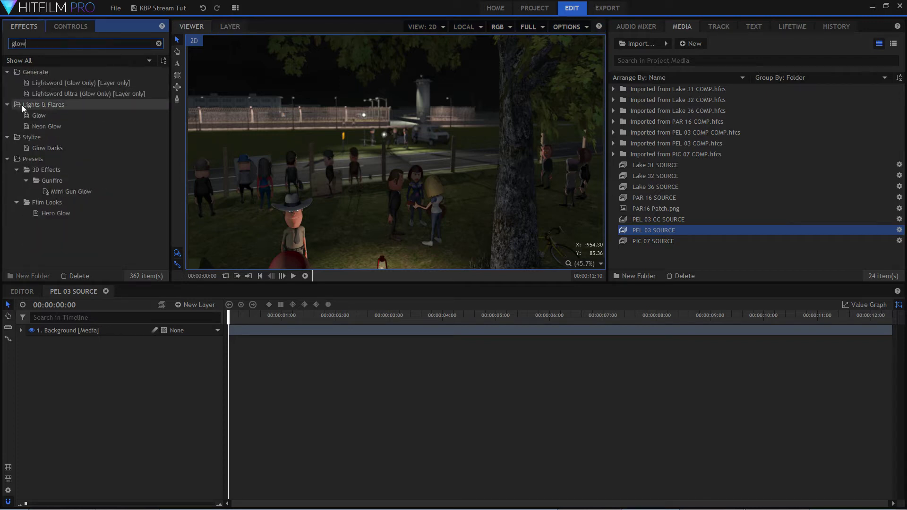
left_click(43, 117)
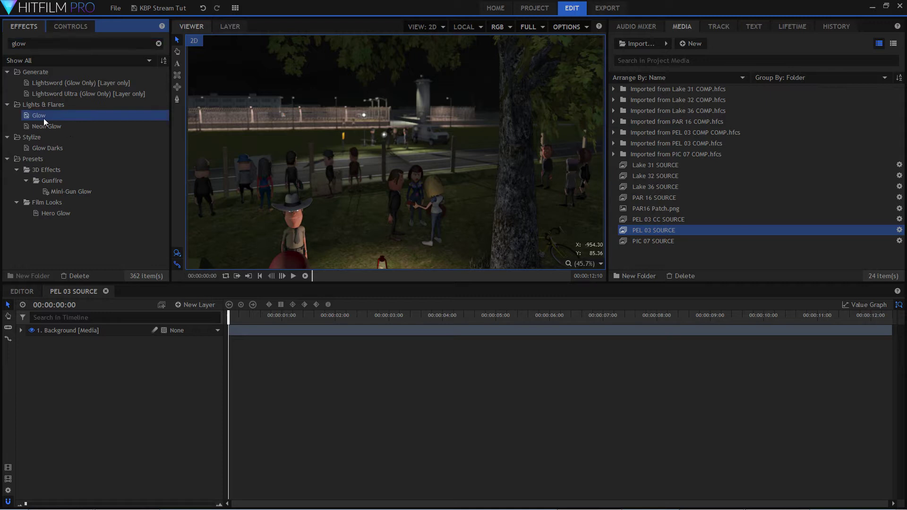
left_click_drag(41, 118, 107, 331)
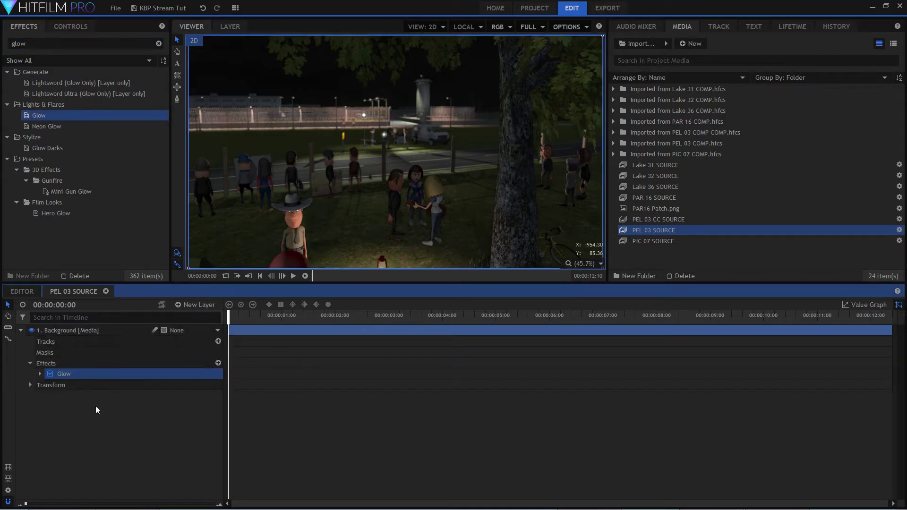
Compare the shot with Glow off and on around the man in the hat and the lantern, ending with Glow on and the frame fitted.
scroll(296, 239, "up", 5)
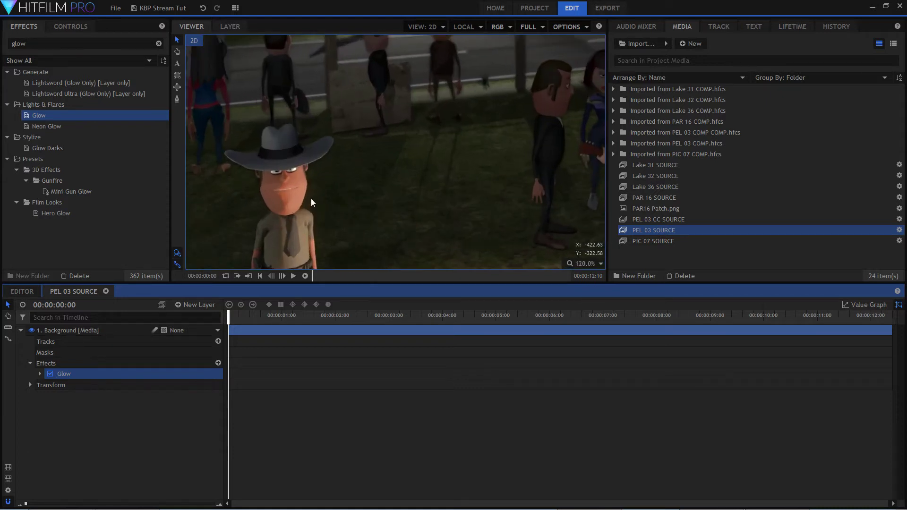
left_click(50, 373)
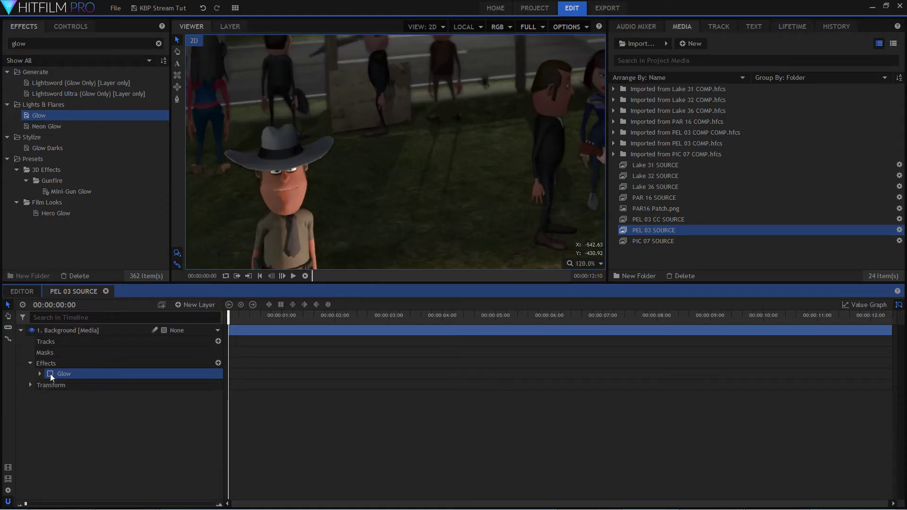
left_click(50, 374)
scroll(401, 210, "down", 5)
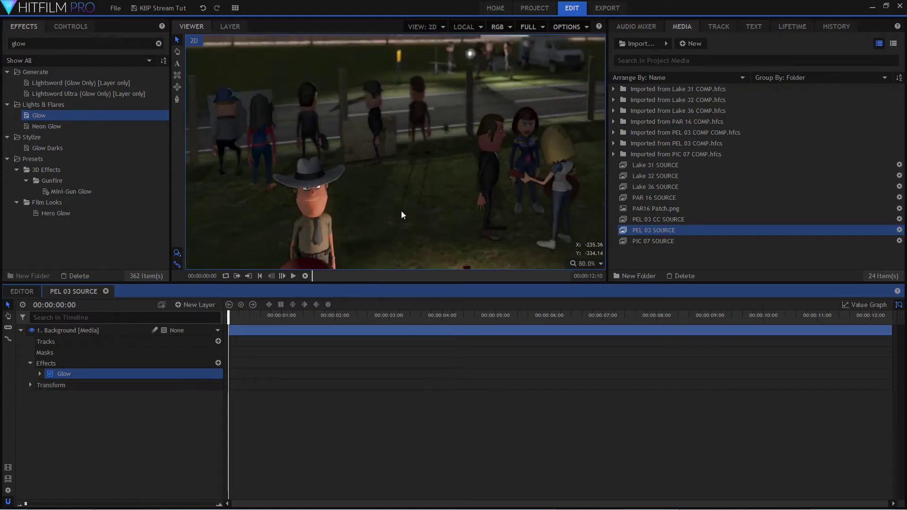
scroll(450, 254, "up", 2)
scroll(449, 251, "up", 2)
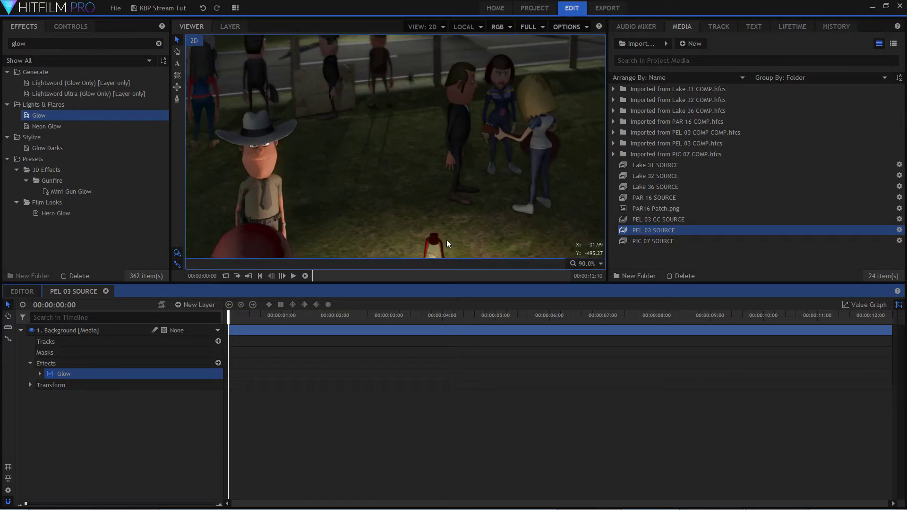
left_click(51, 374)
left_click(51, 373)
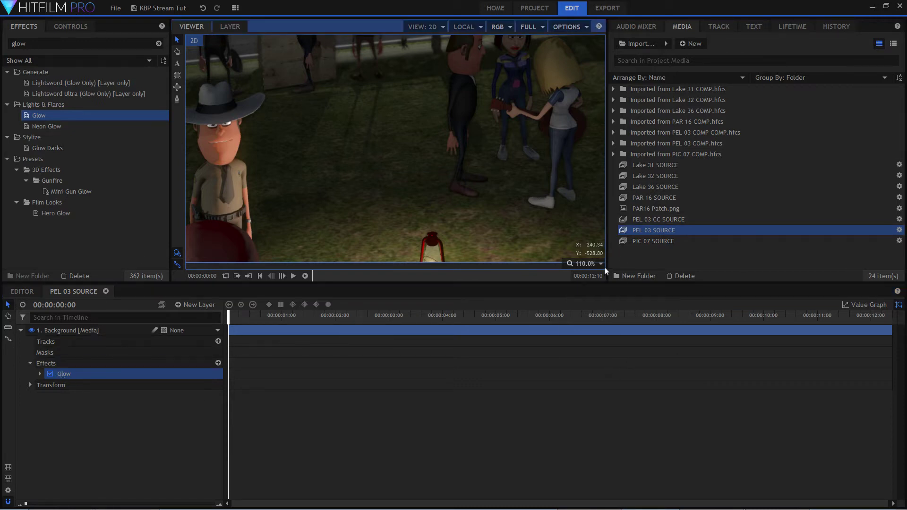
left_click(589, 263)
left_click(591, 374)
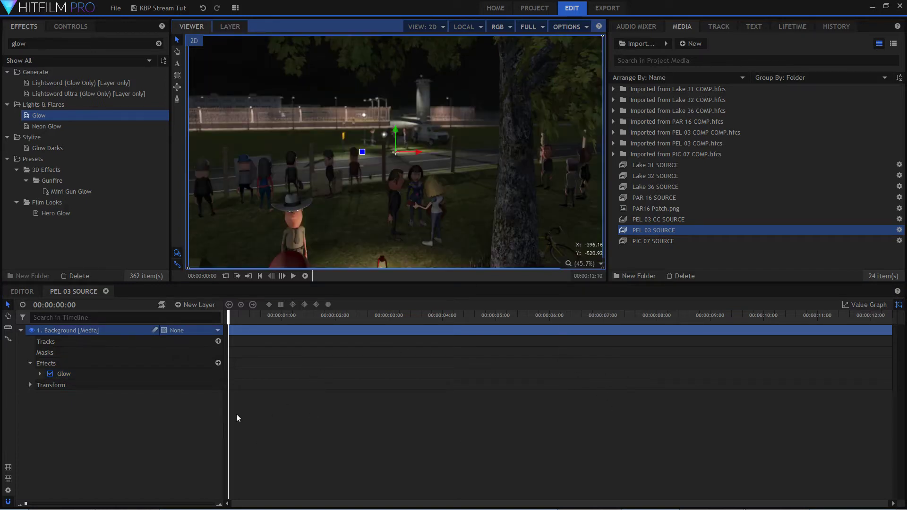
Preview the glowing shot from the start with no layer selected and park the playhead at 00:00:03:09.
left_click(126, 407)
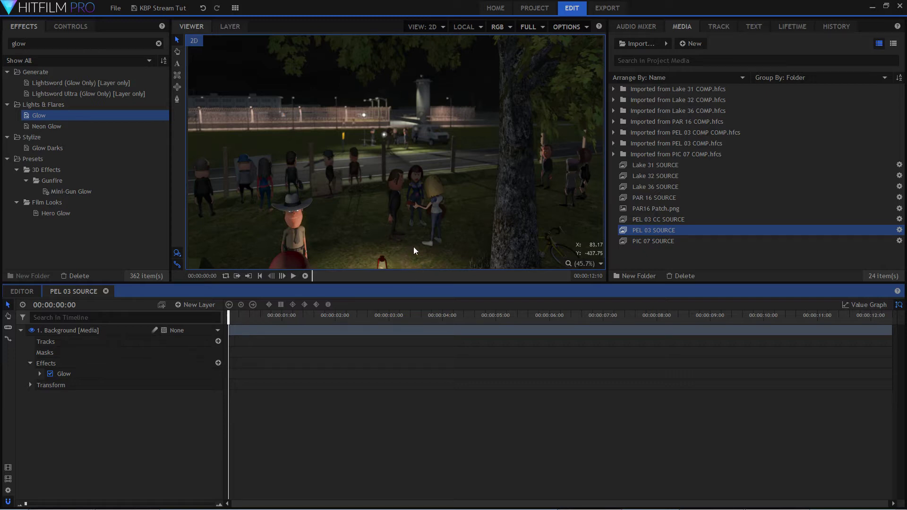
key("space")
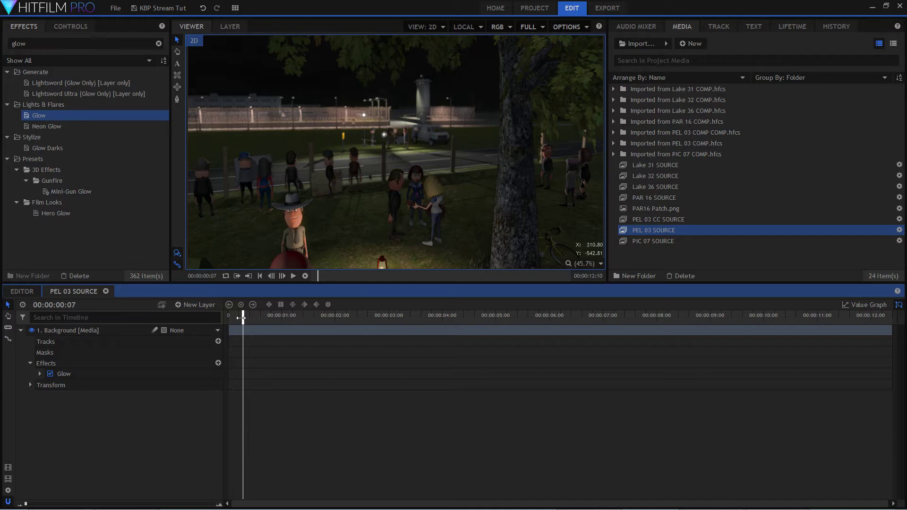
left_click_drag(241, 318, 407, 322)
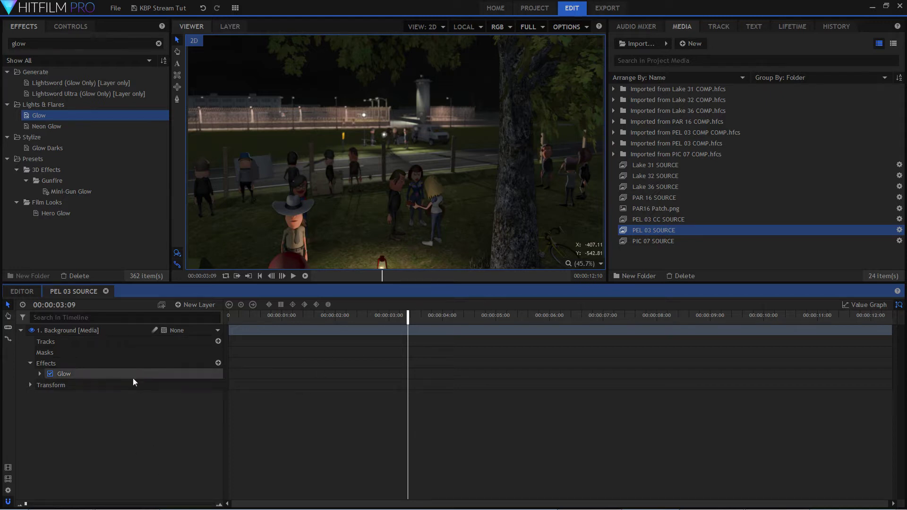
Collapse the Background layer's properties and duplicate the layer.
left_click(20, 330)
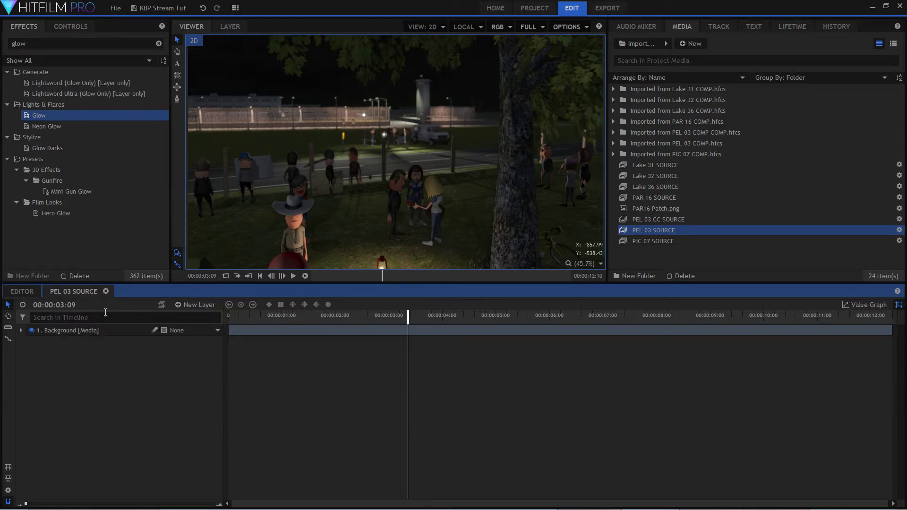
right_click(92, 330)
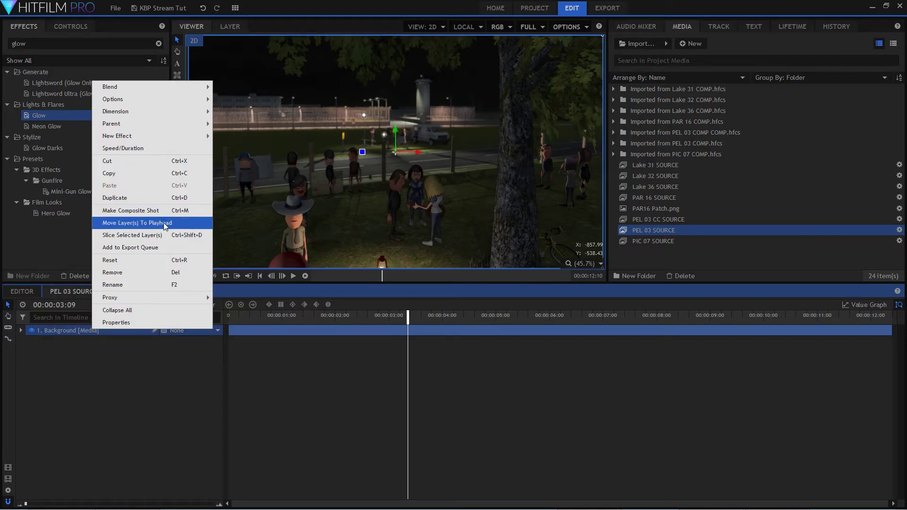
left_click(152, 197)
left_click(83, 401)
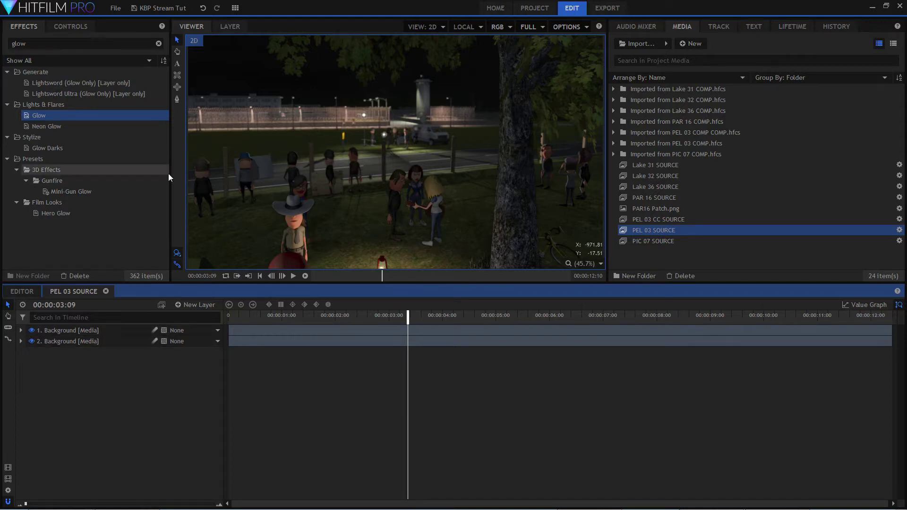
Draw an elliptical mask around the lantern and its lit grass on the top Background layer.
left_click(178, 99)
scroll(505, 222, "down", 2)
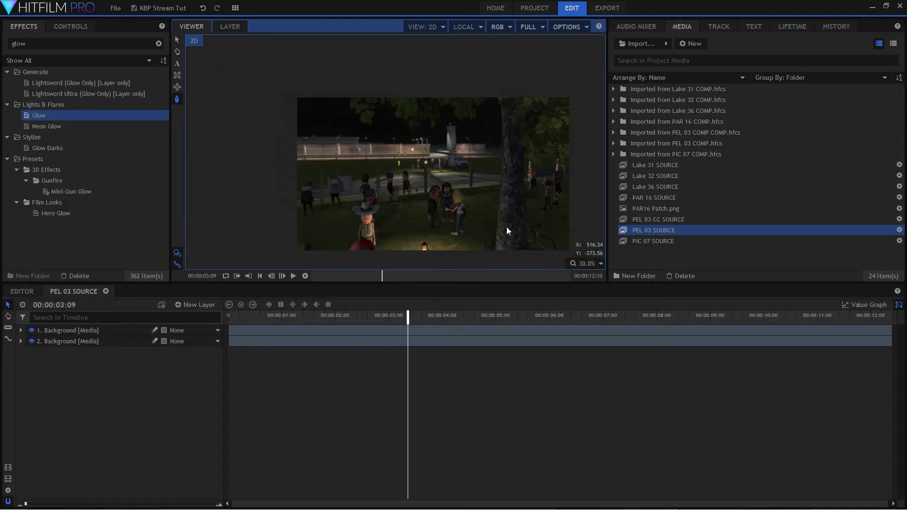
scroll(435, 260, "up", 4)
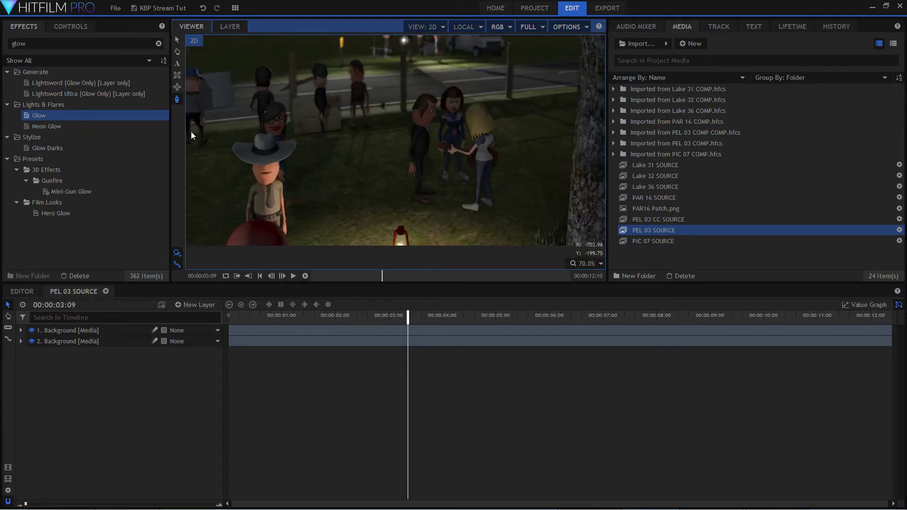
left_click(178, 87)
scroll(307, 189, "down", 3)
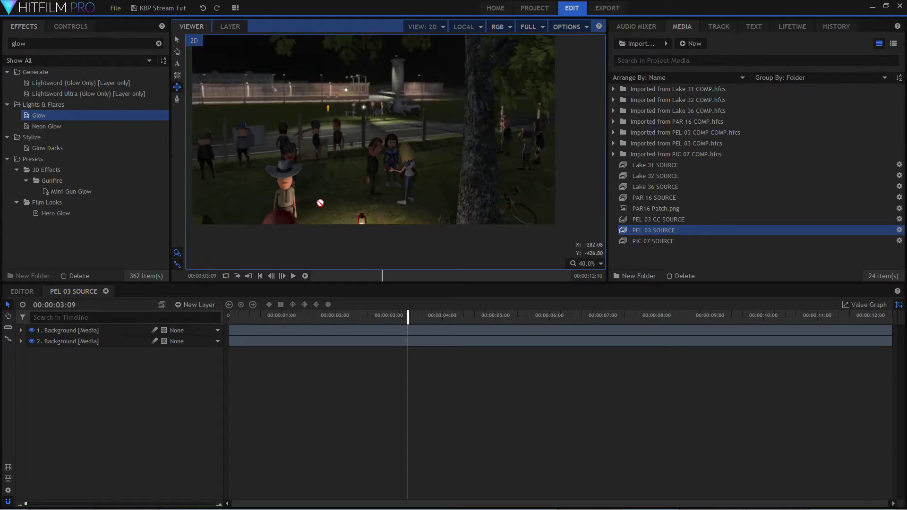
left_click(21, 331)
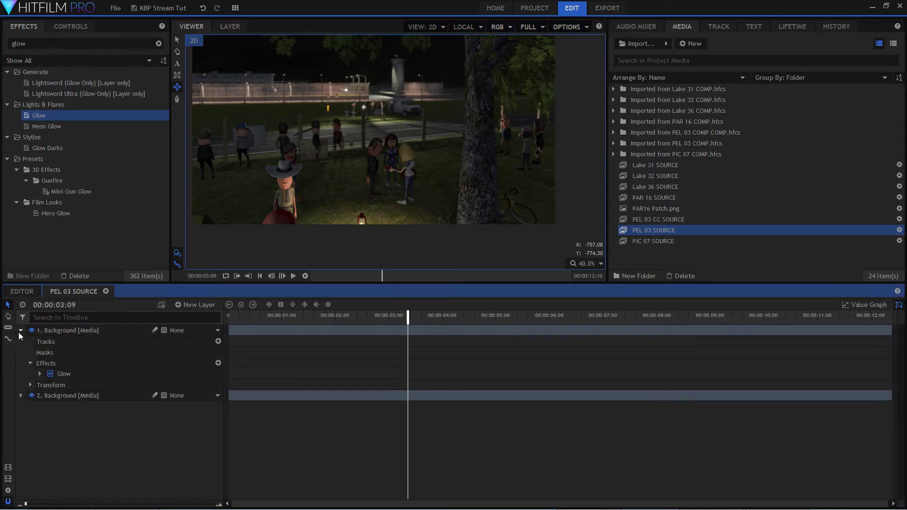
left_click(62, 355)
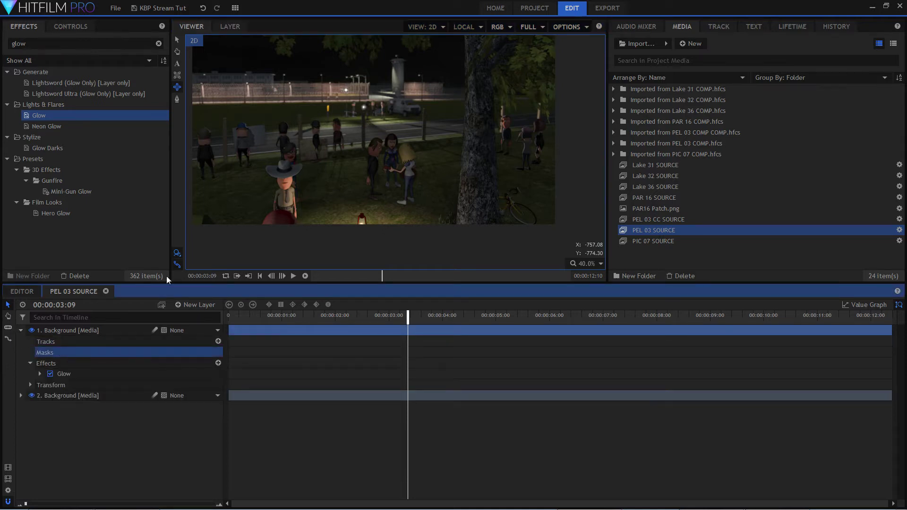
left_click_drag(302, 184, 439, 247)
Move the ellipse mask to centre it on the lantern and reduce its height slightly.
left_click(178, 40)
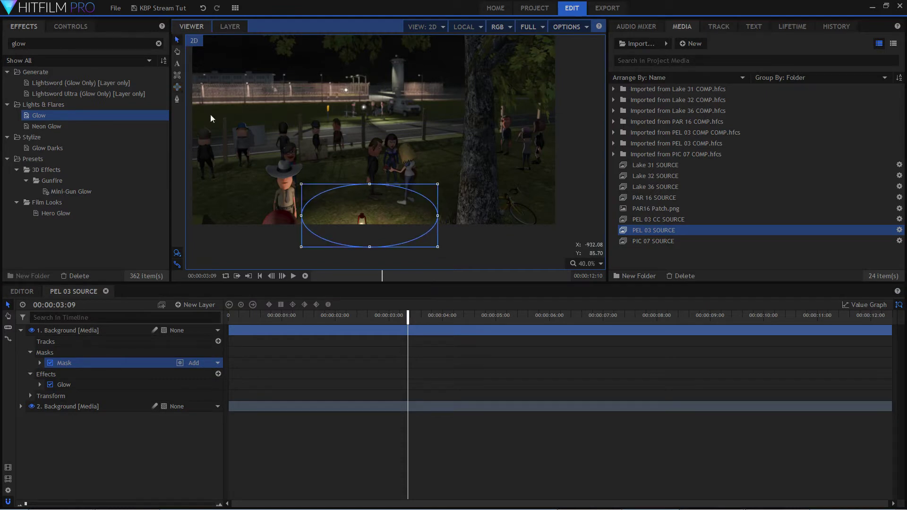
mouse_move(425, 209)
left_mouse_down()
mouse_move(408, 202)
mouse_move(416, 219)
left_mouse_up()
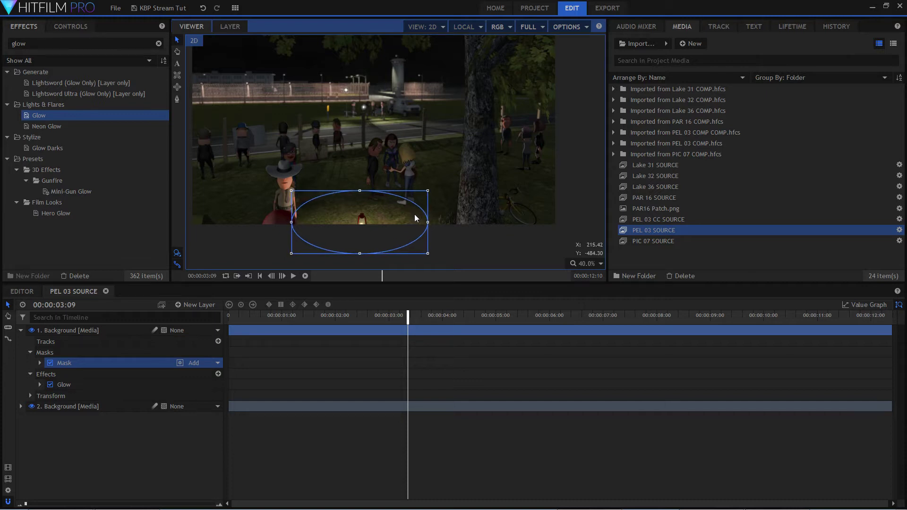
scroll(415, 214, "up", 2)
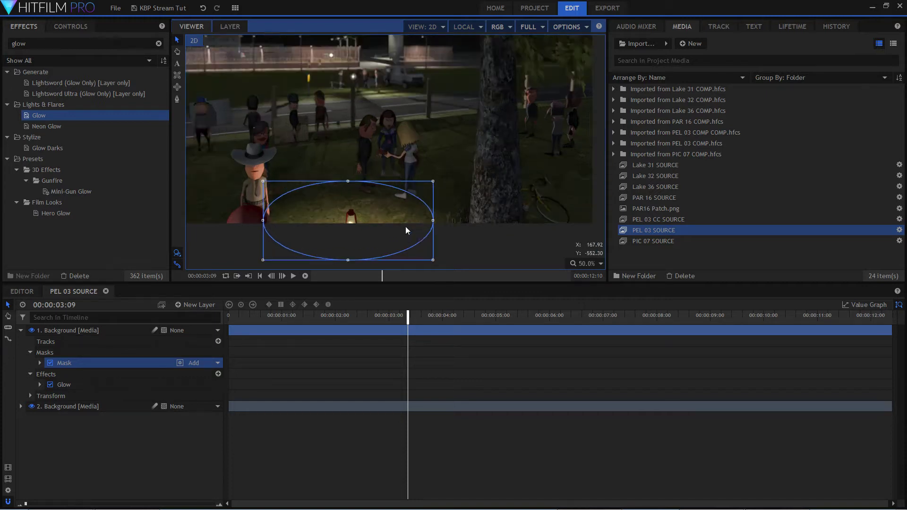
left_click_drag(339, 177, 338, 190)
left_click_drag(372, 218, 376, 218)
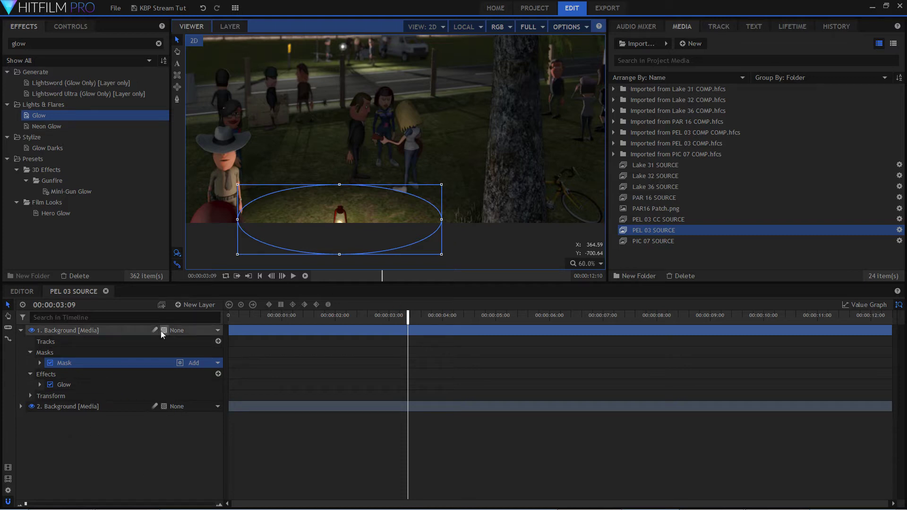
Try a Glow intensity of 2.5 on the masked layer with a mask feather strength of 18 px.
left_click(39, 385)
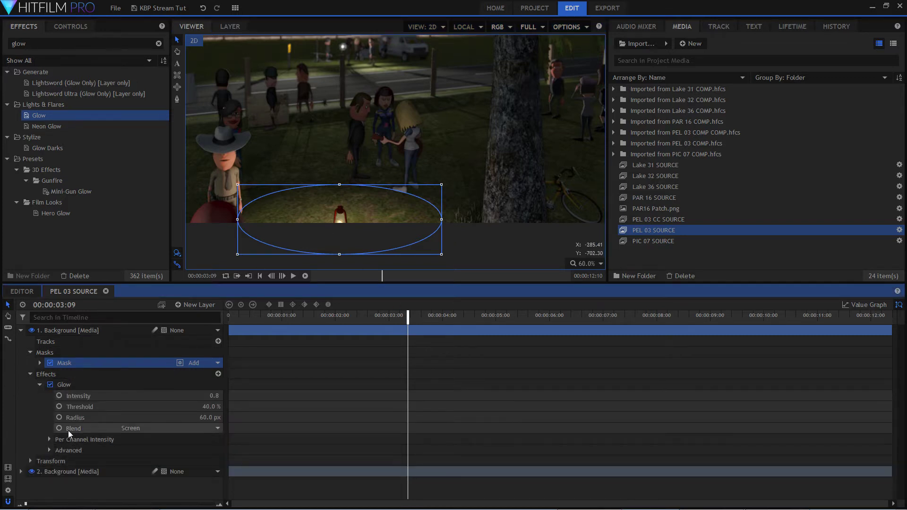
left_click_drag(210, 393, 241, 393)
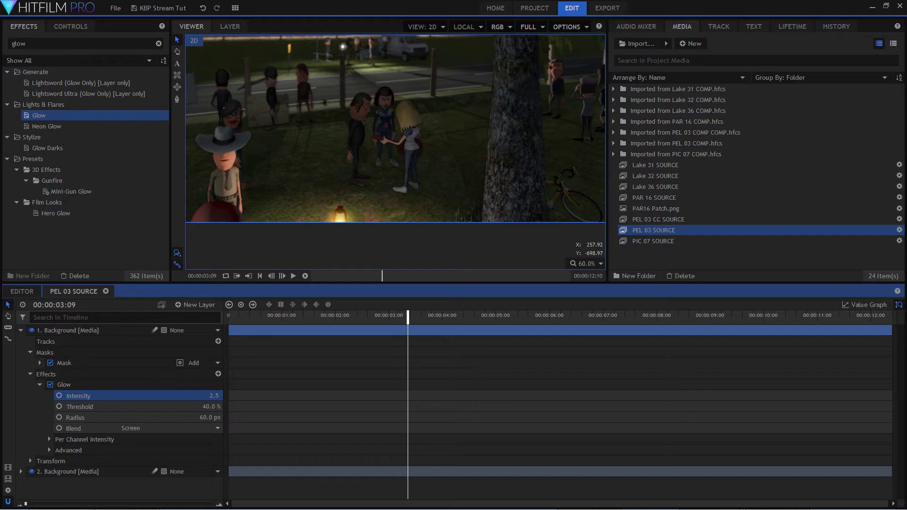
left_click(39, 363)
left_click(49, 374)
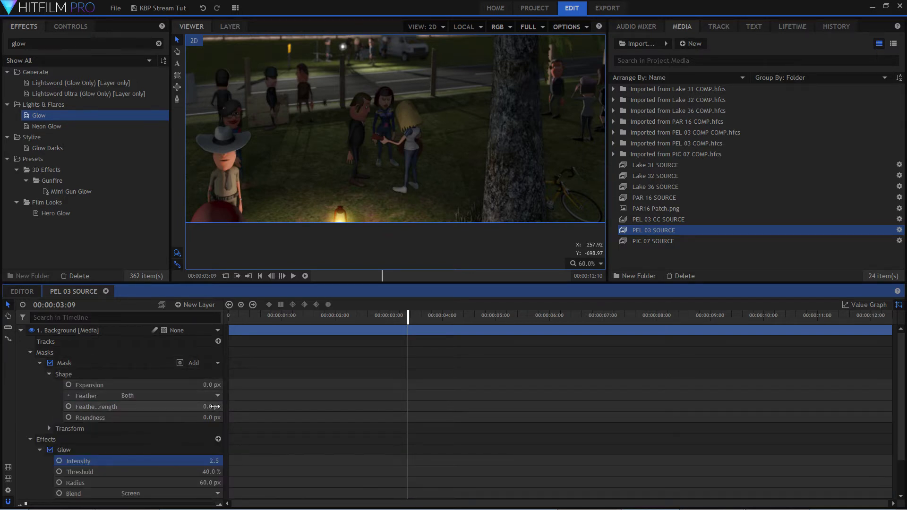
left_click(208, 406)
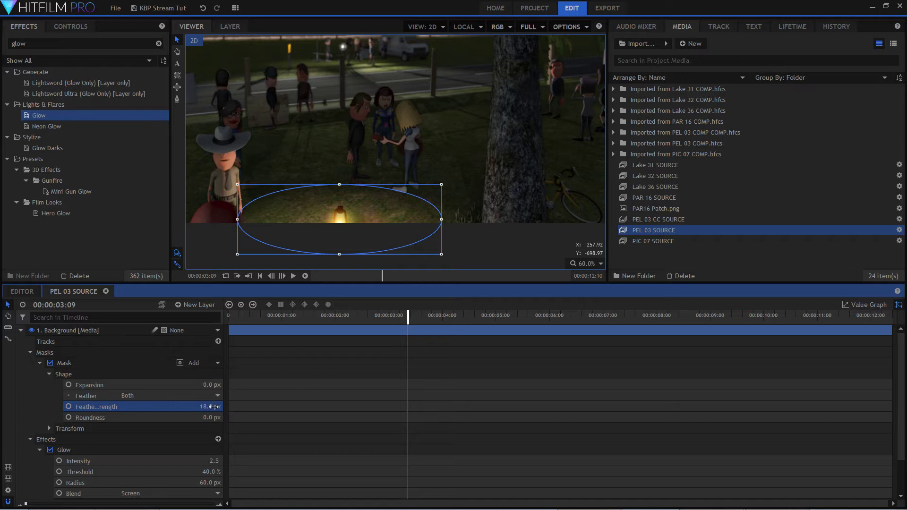
Set the masked layer's Glow to threshold 23% and intensity 0.6, with a mask feather strength of 33 px.
left_click_drag(214, 461, 229, 472)
mouse_move(211, 472)
left_mouse_down()
mouse_move(201, 472)
mouse_move(209, 461)
left_mouse_up()
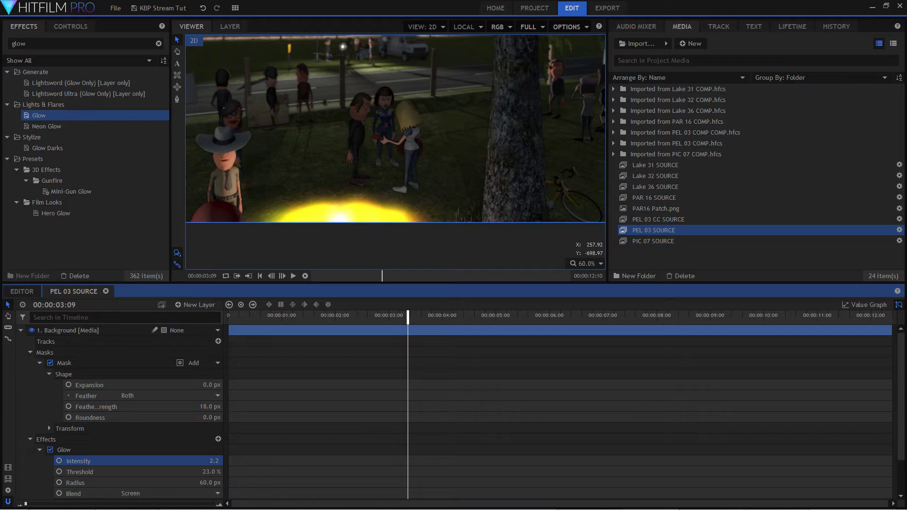
mouse_move(213, 406)
left_mouse_down()
mouse_move(278, 406)
mouse_move(206, 407)
left_mouse_up()
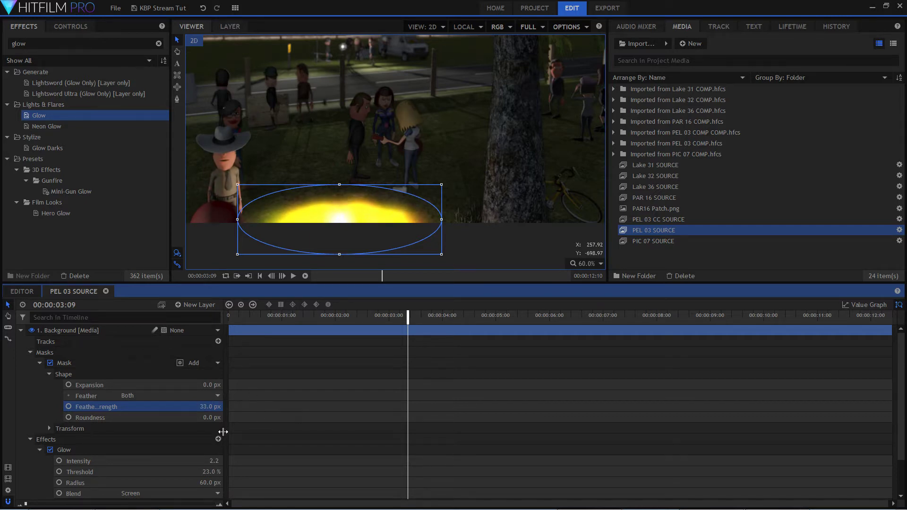
mouse_move(214, 459)
left_mouse_down()
mouse_move(182, 459)
mouse_move(196, 459)
left_mouse_up()
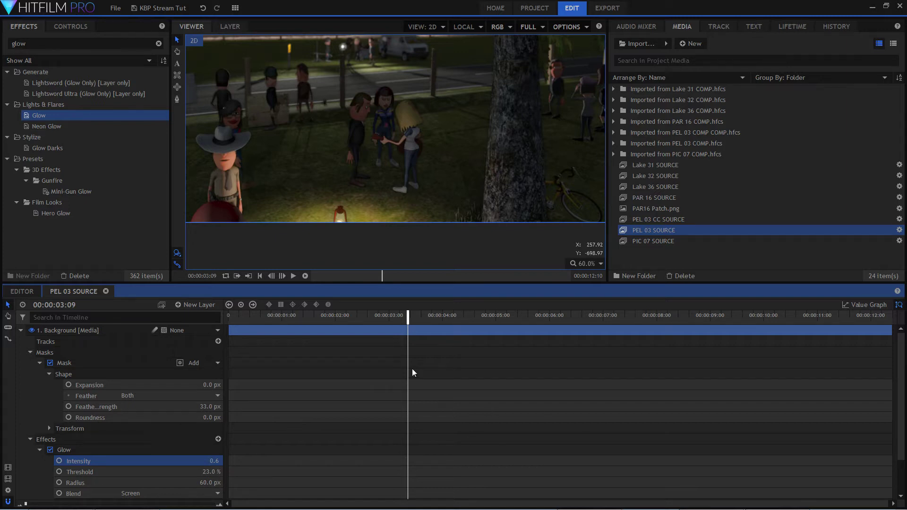
Search the effects for "flicker", apply the Grunge Flicker effect to the masked Background layer, and collapse its Glow settings.
scroll(184, 397, "down", 2)
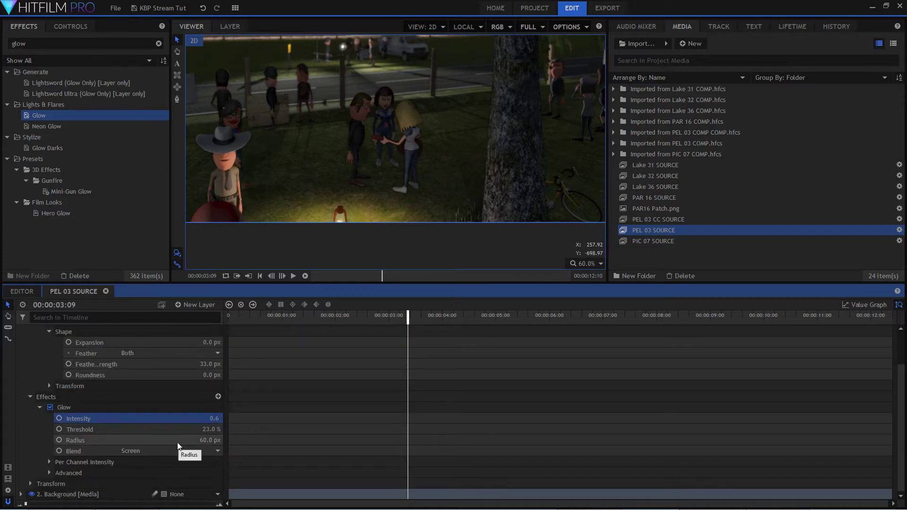
left_click(105, 399)
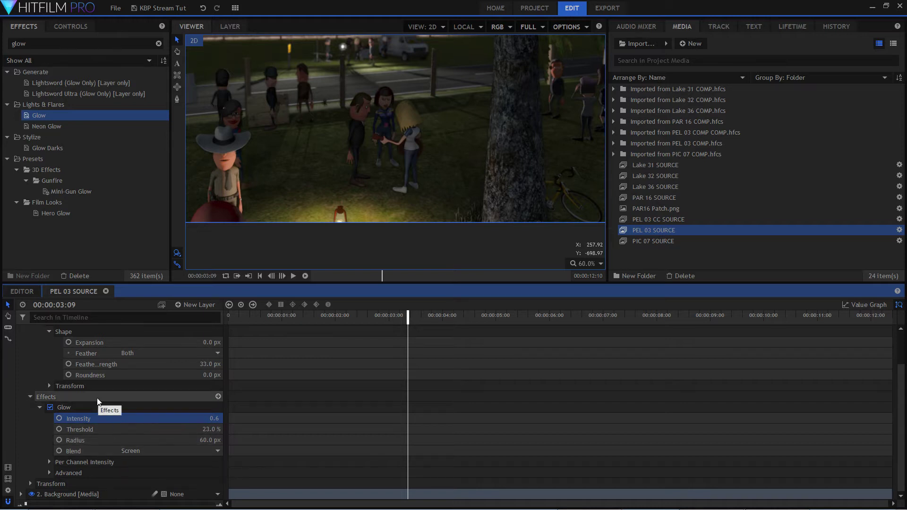
double_click(64, 42)
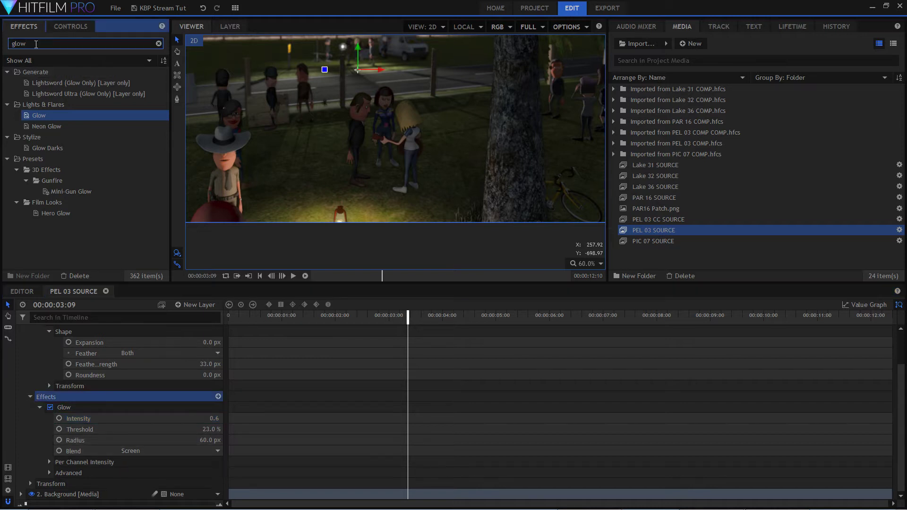
type("flicker")
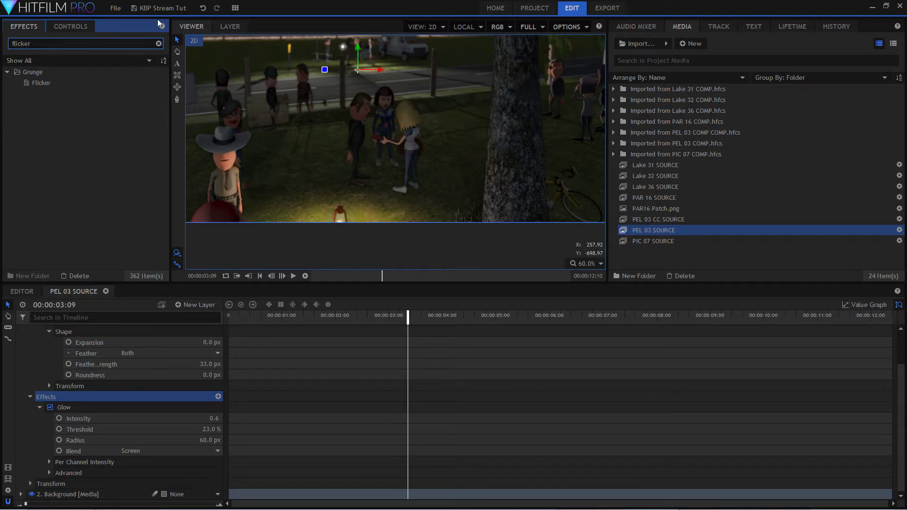
left_click(69, 85)
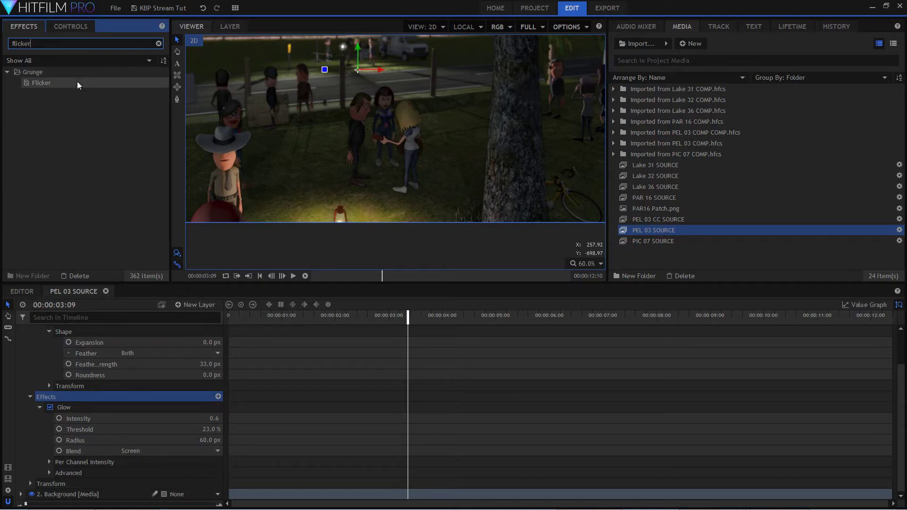
left_click_drag(42, 83, 145, 401)
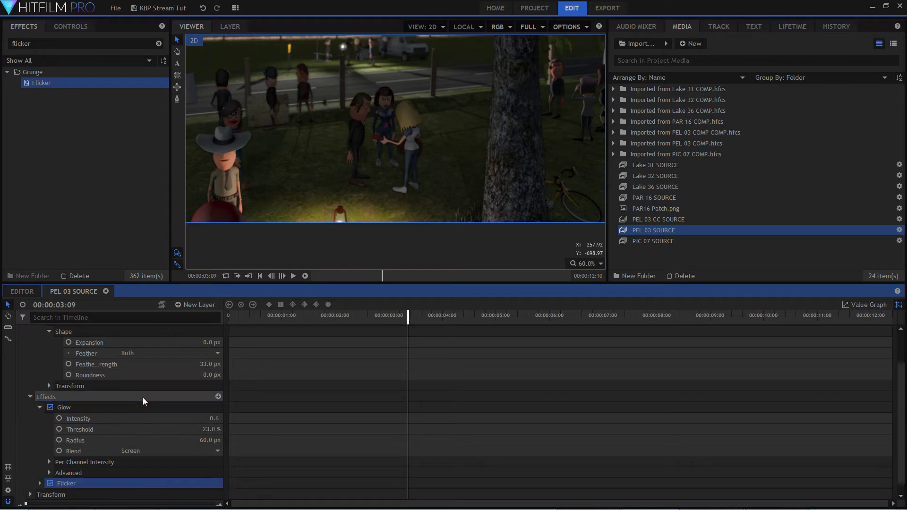
left_click(130, 406)
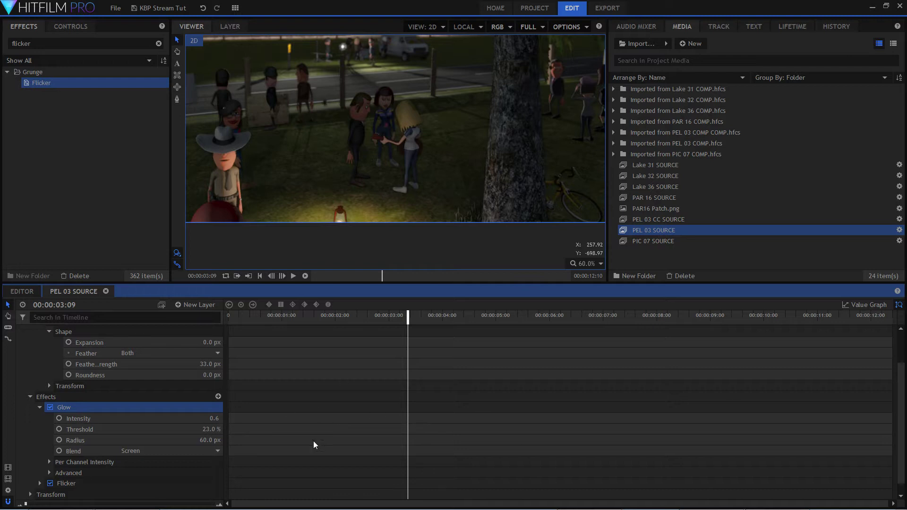
left_click(40, 407)
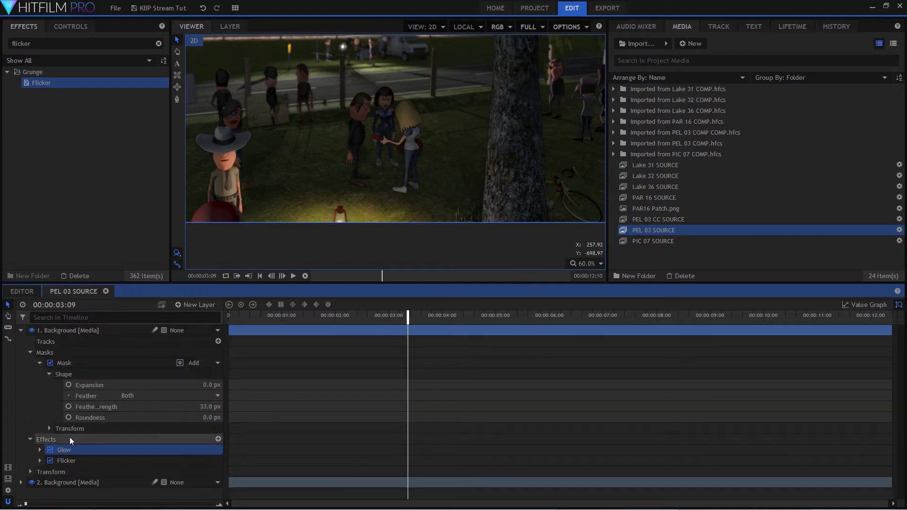
left_click(132, 461)
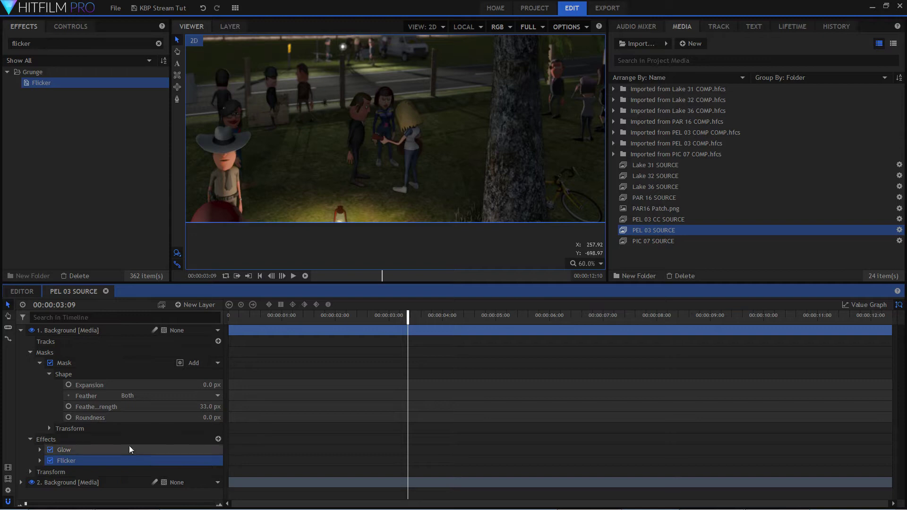
Preview the flickering lantern light from the start of the shot.
left_click(331, 320)
key("Home")
key("space")
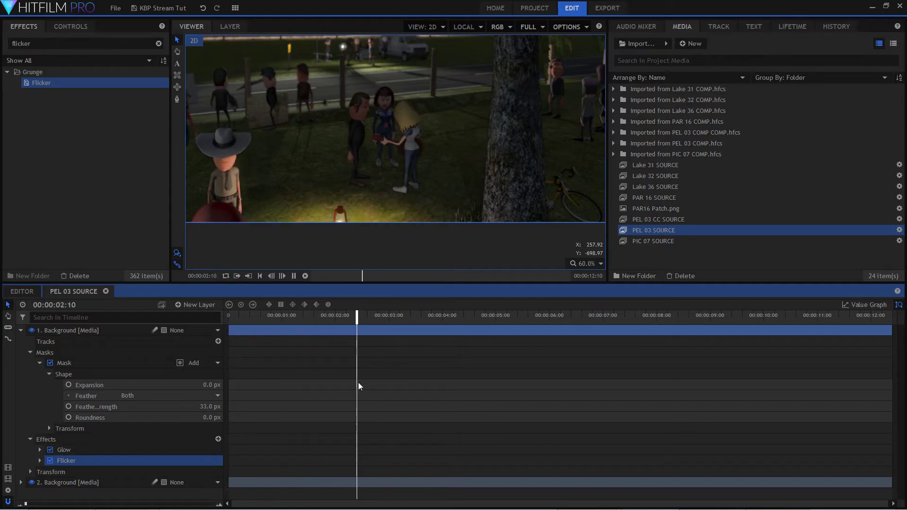
key("space")
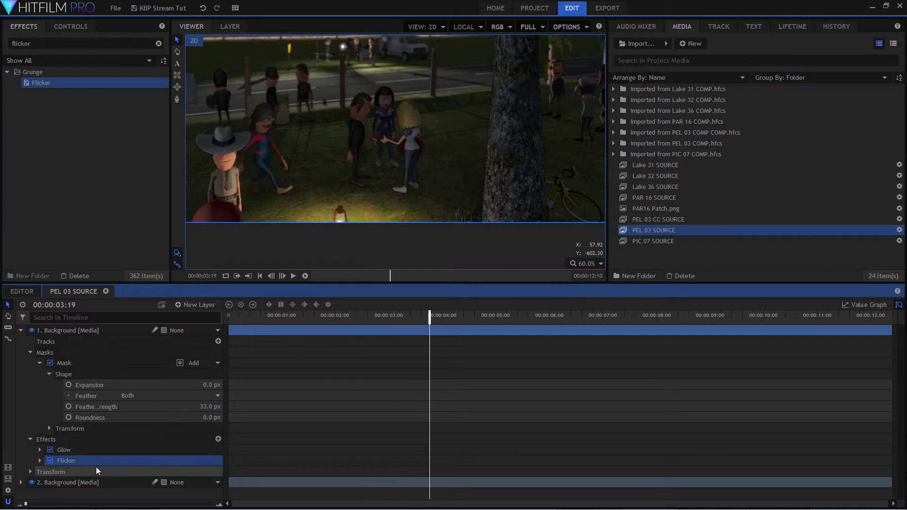
Set the Flicker frequency to 20 and play the shot to check the faster flicker.
left_click(40, 460)
scroll(147, 431, "down", 3)
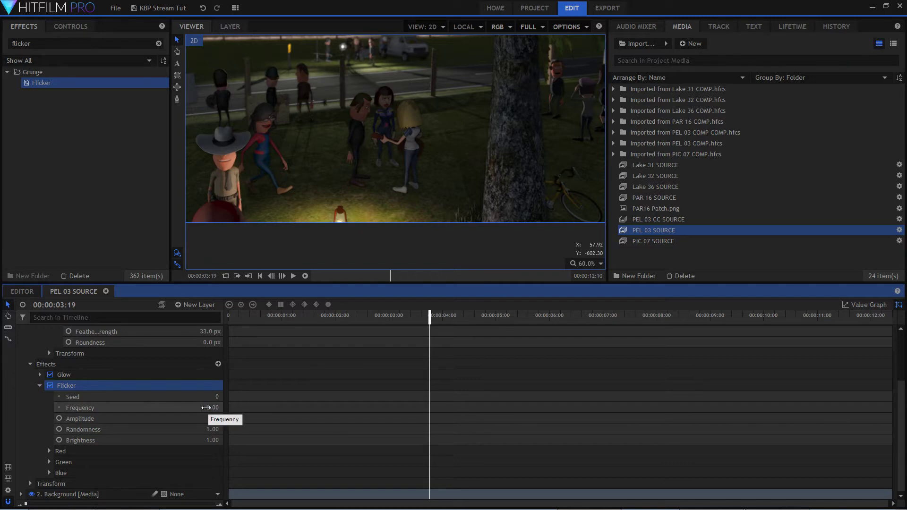
left_click_drag(205, 408, 199, 408)
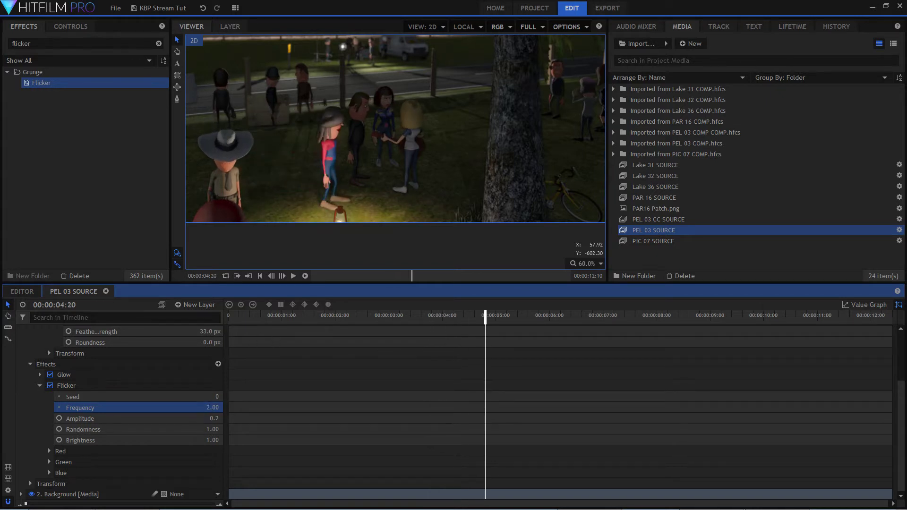
key("space")
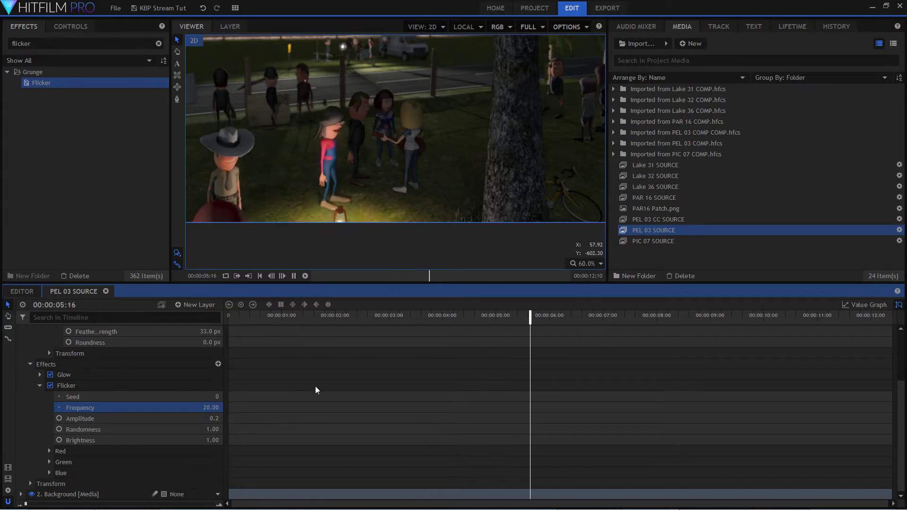
key("space")
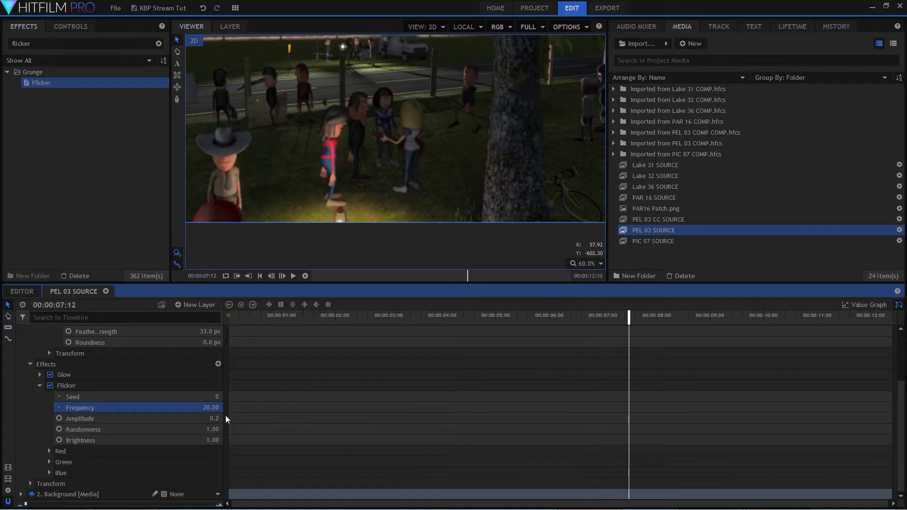
Set the Flicker amplitude to 0.15 and preview the shot from near its start.
left_click_drag(216, 419, 213, 419)
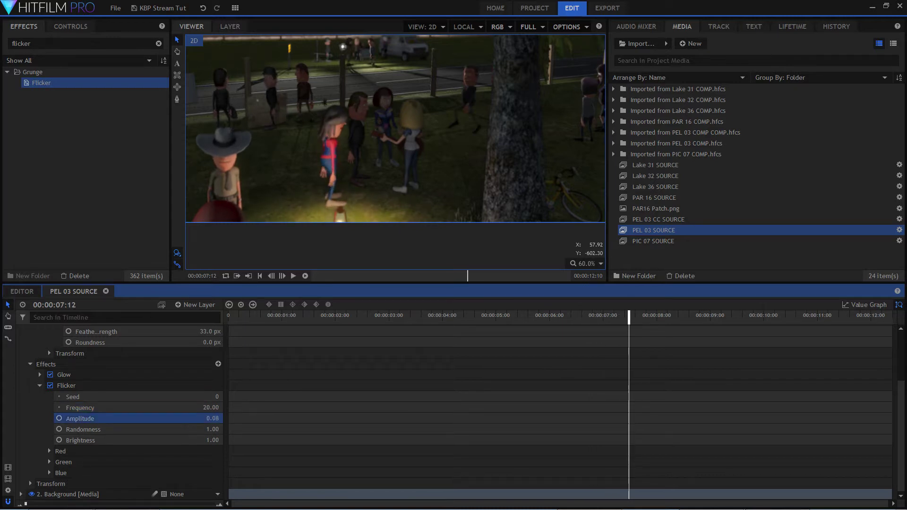
left_click(254, 322)
key("space")
key("space")
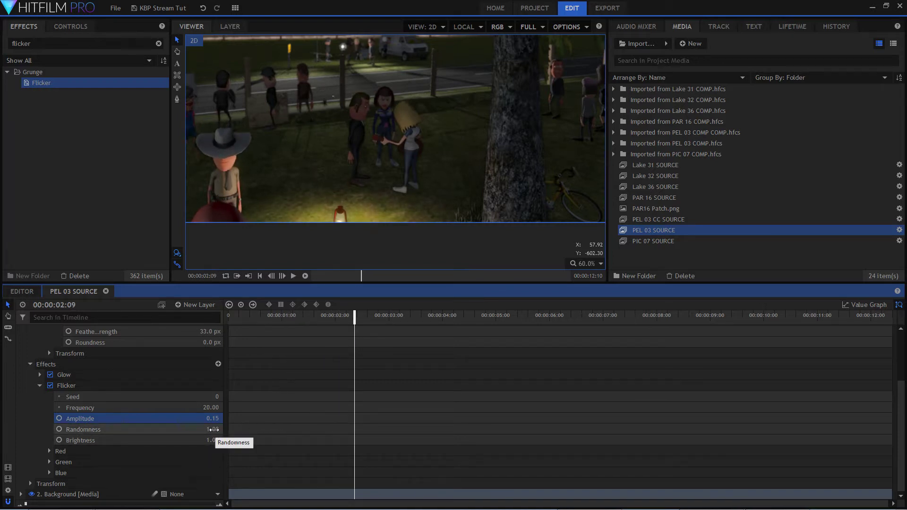
Set the Flicker randomness to 0.46 and play the shot to check the lantern light.
left_click_drag(213, 429, 206, 429)
key("space")
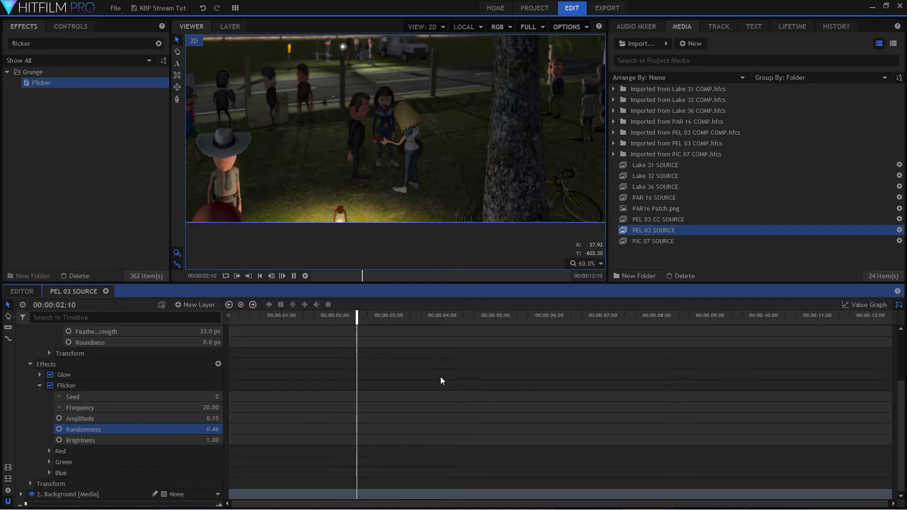
key("space")
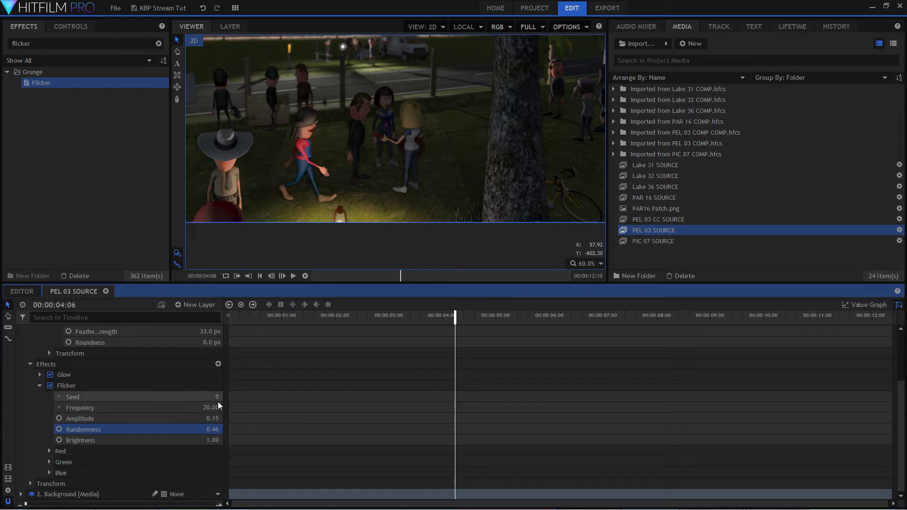
Reset the Flicker frequency to its default of 8.00 and play the shot to check the lantern light.
left_click_drag(211, 406, 189, 407)
right_click(171, 410)
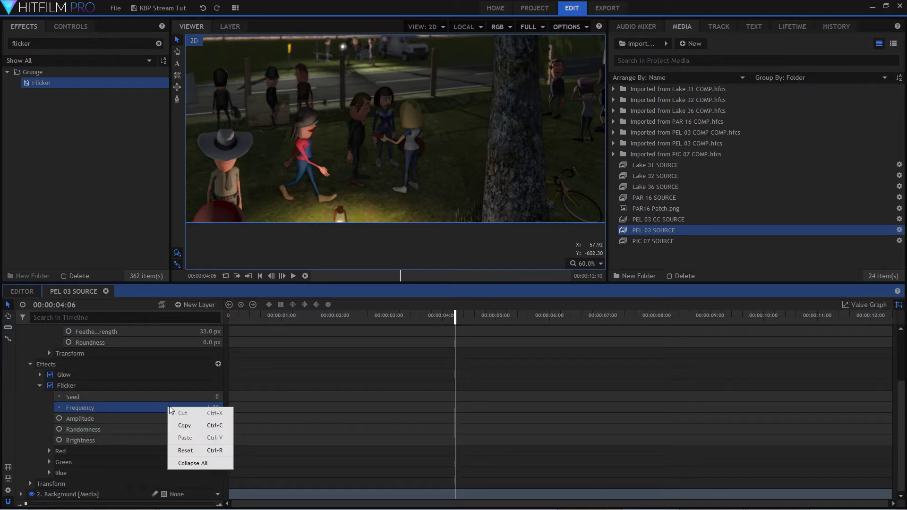
left_click(193, 451)
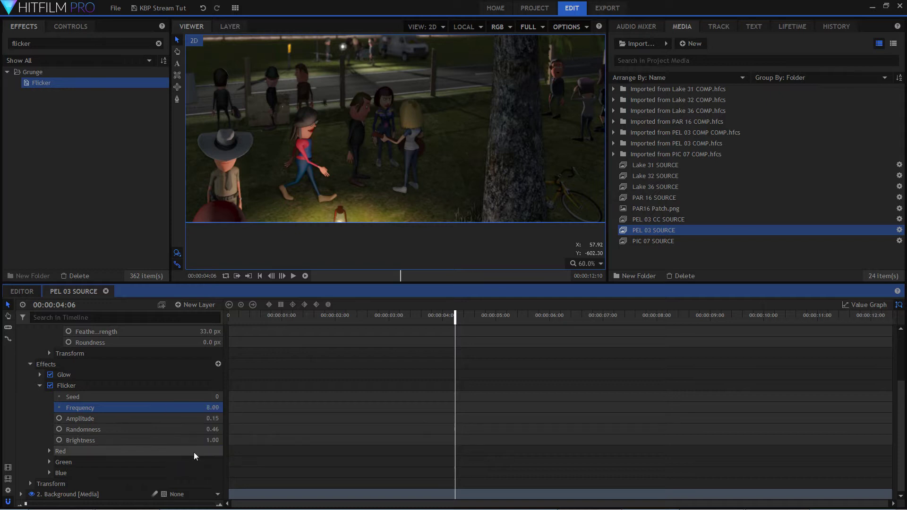
key("space")
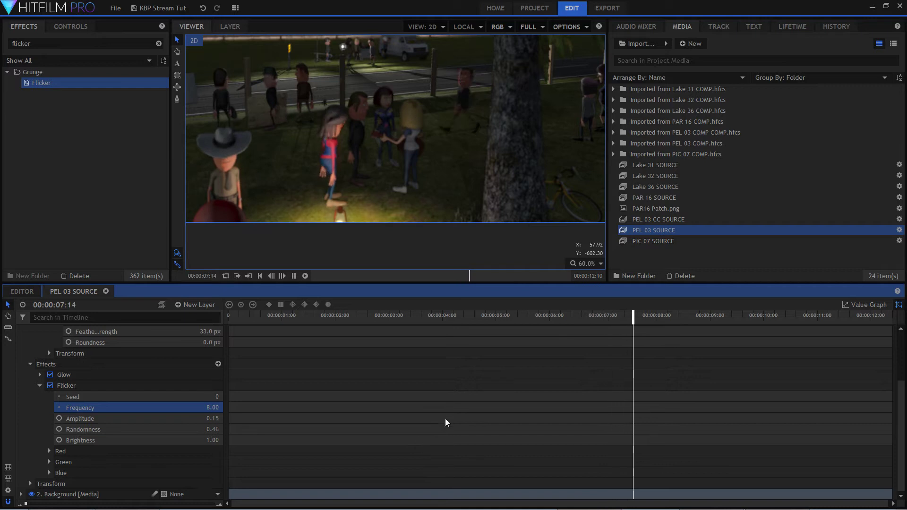
key("space")
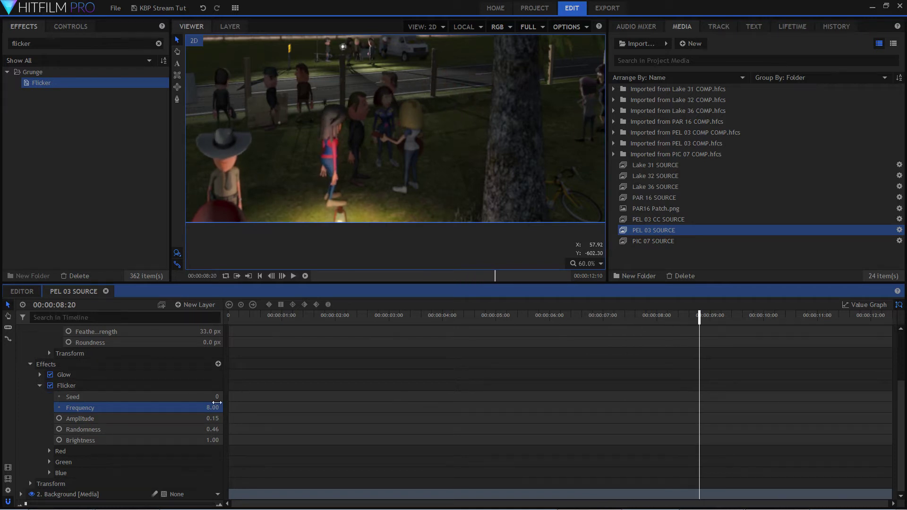
Lower the lantern layer's Glow intensity to 0.0 and play the shot from near its start.
scroll(193, 392, "up", 5)
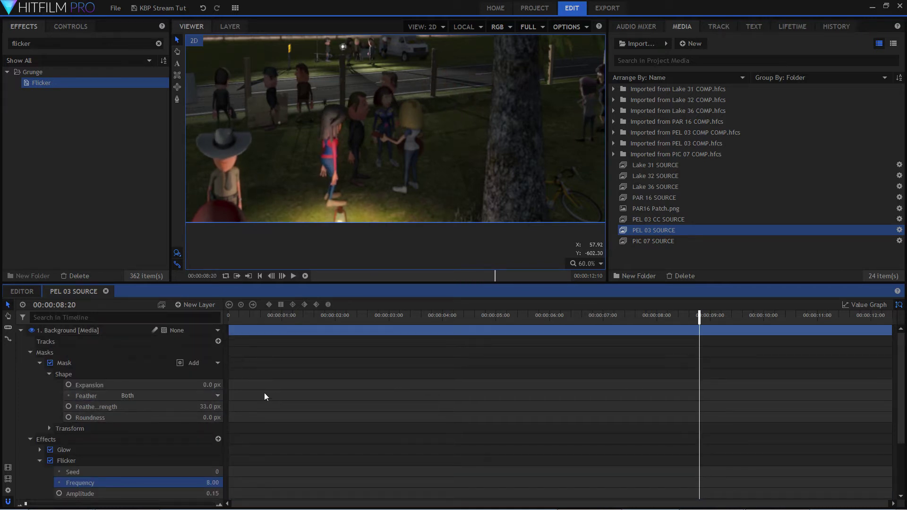
scroll(250, 417, "down", 3)
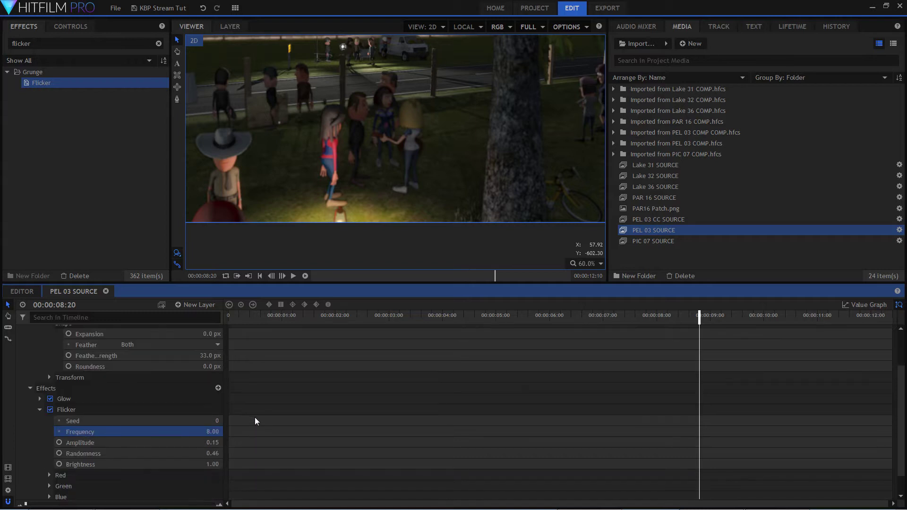
scroll(219, 418, "up", 3)
left_click(148, 450)
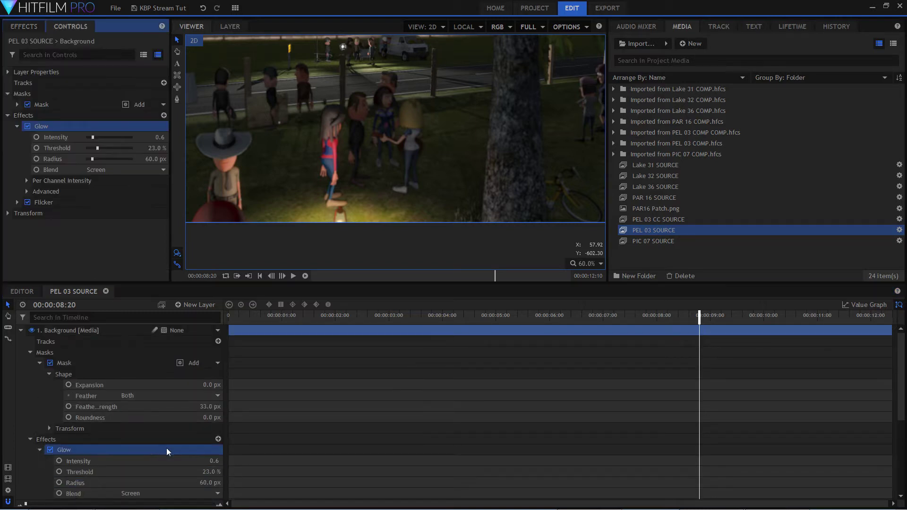
left_click_drag(214, 461, 196, 461)
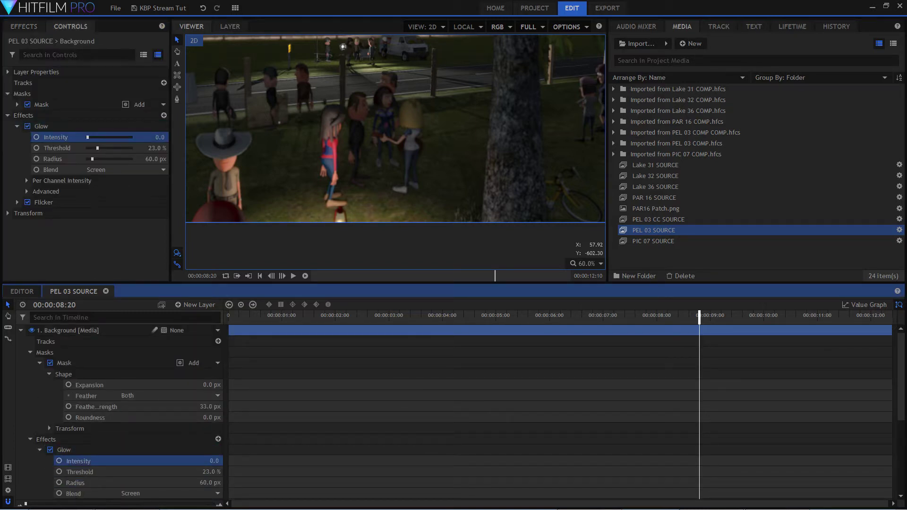
key("space")
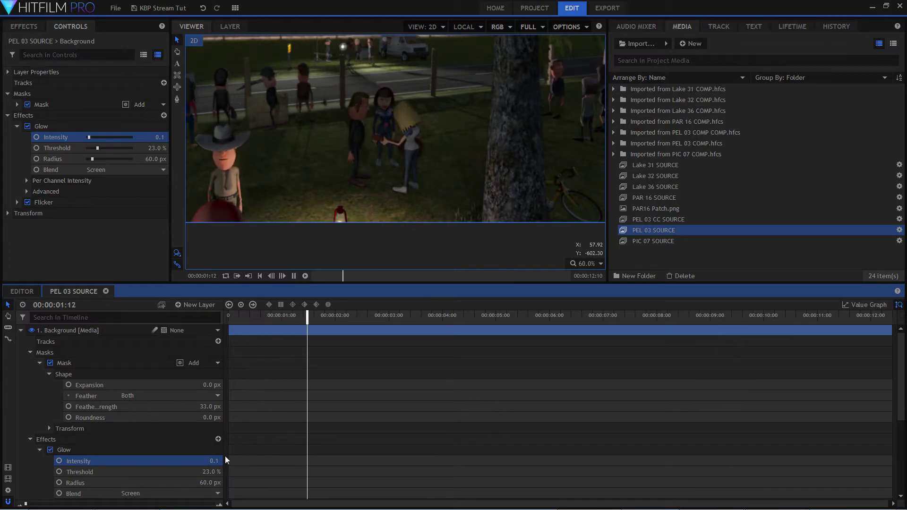
key("space")
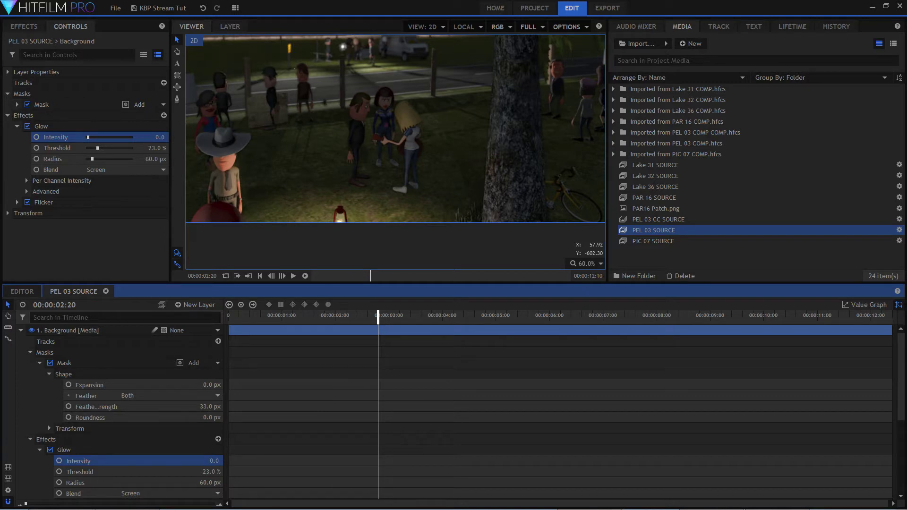
Play more of the shot to check the dimmed lantern glow, including with the viewer scaled to fit.
key("space")
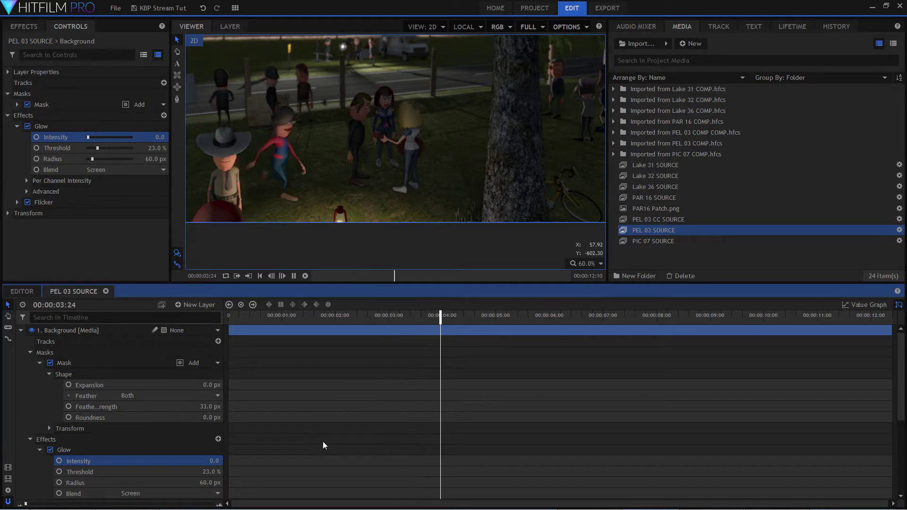
key("space")
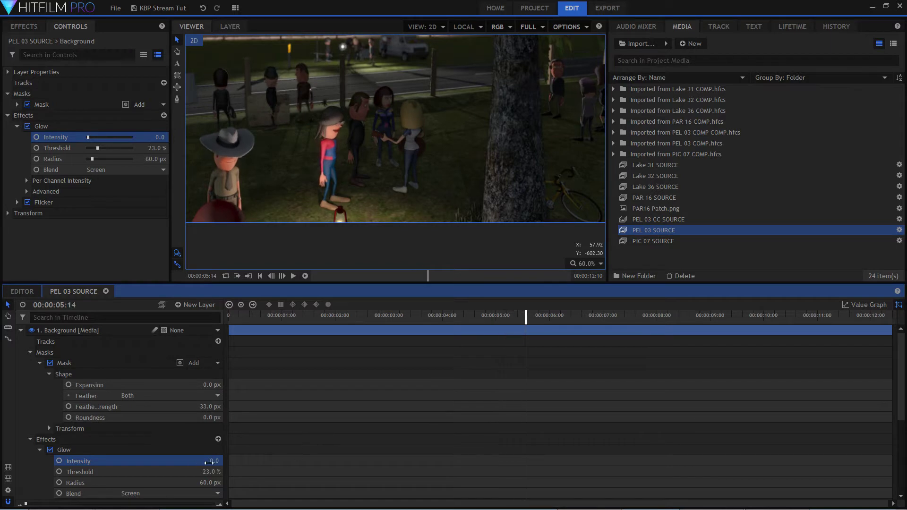
key("space")
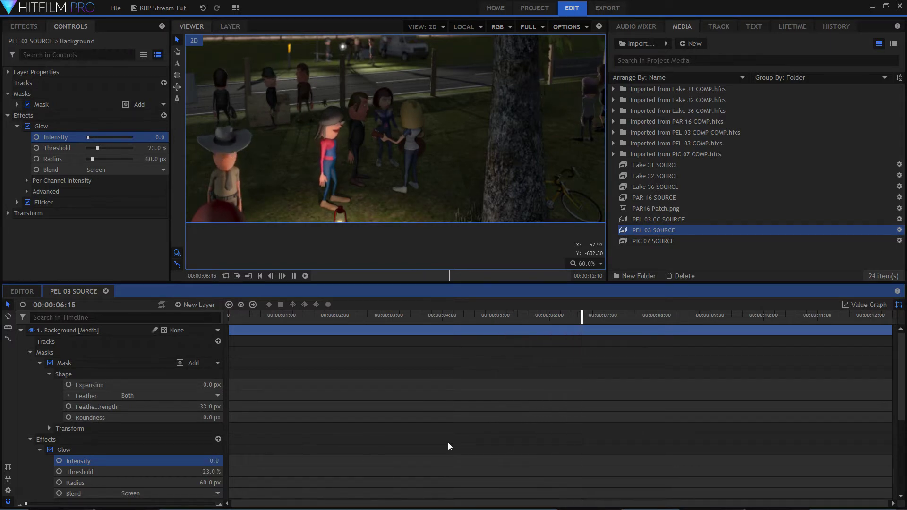
key("space")
left_click(598, 265)
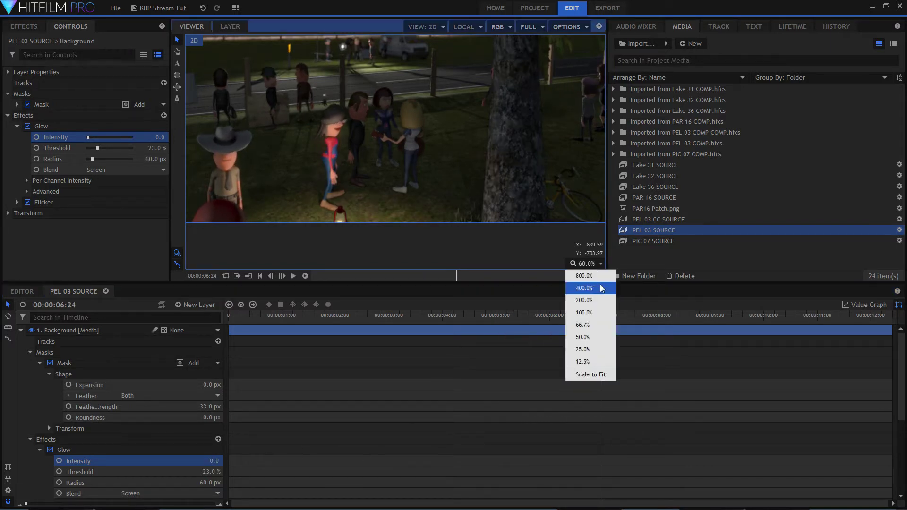
left_click(592, 373)
key("space")
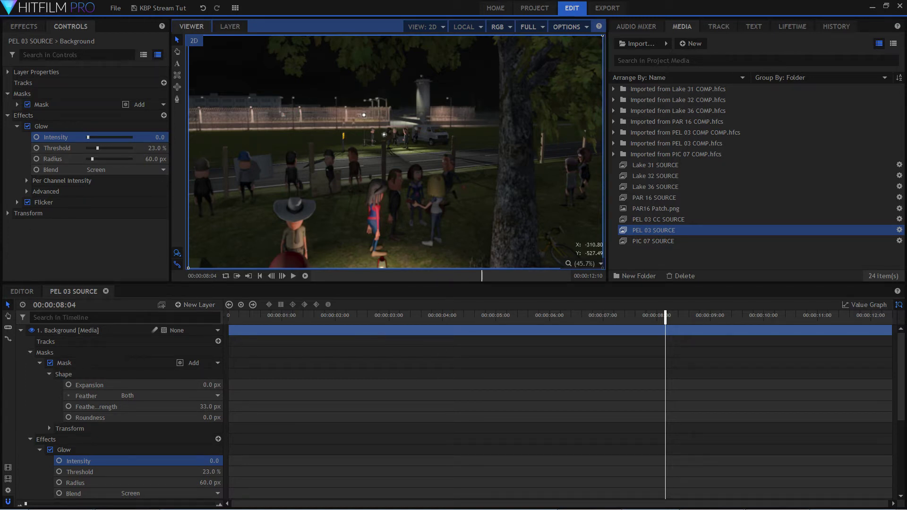
Collapse the lantern layer's properties and add a new grade layer above the two Background layers.
left_click(20, 331)
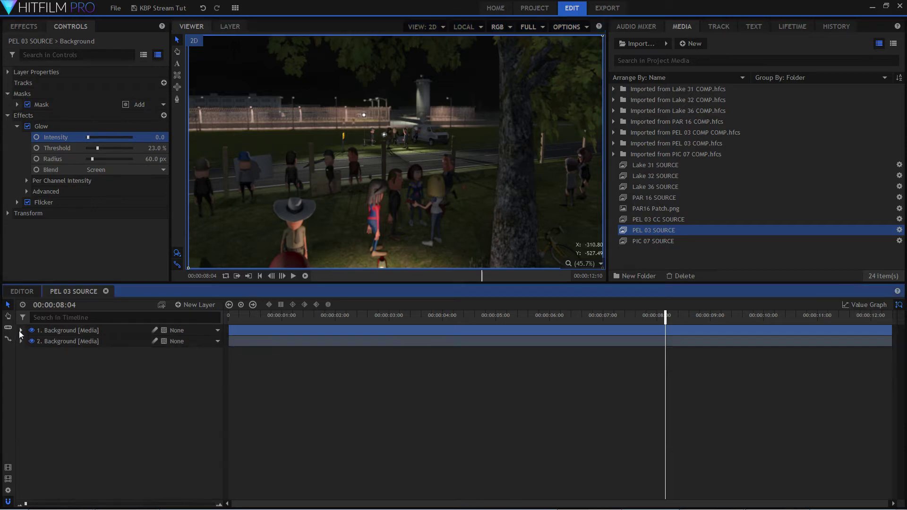
left_click(200, 305)
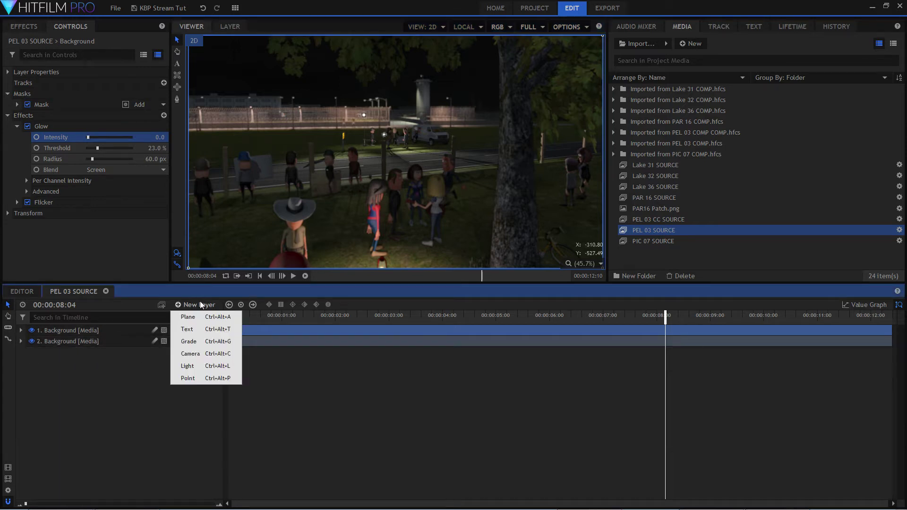
left_click(208, 341)
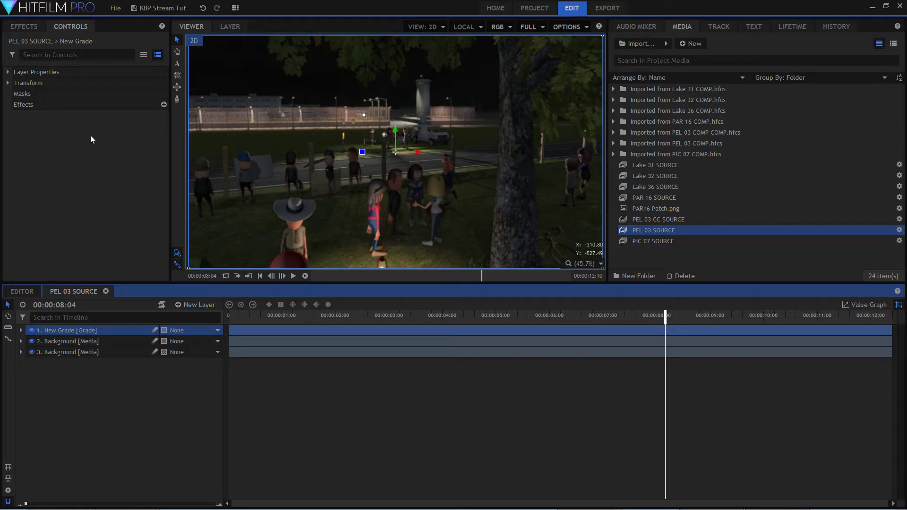
Find the flare effects with the search term "flar" and apply Light Flares to the new grade layer.
left_click(23, 26)
left_click(36, 46)
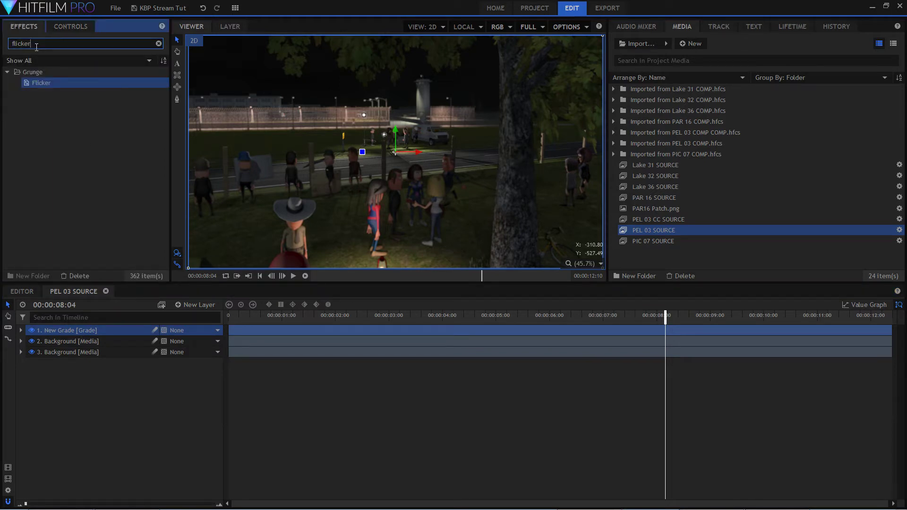
key("BackSpace")
key("BackSpace")
key("BackSpace")
key("BackSpace")
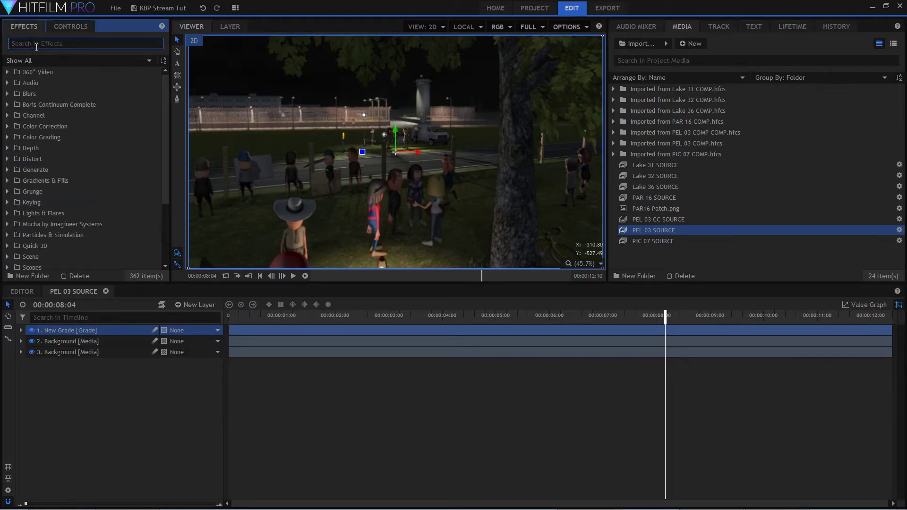
type("flar")
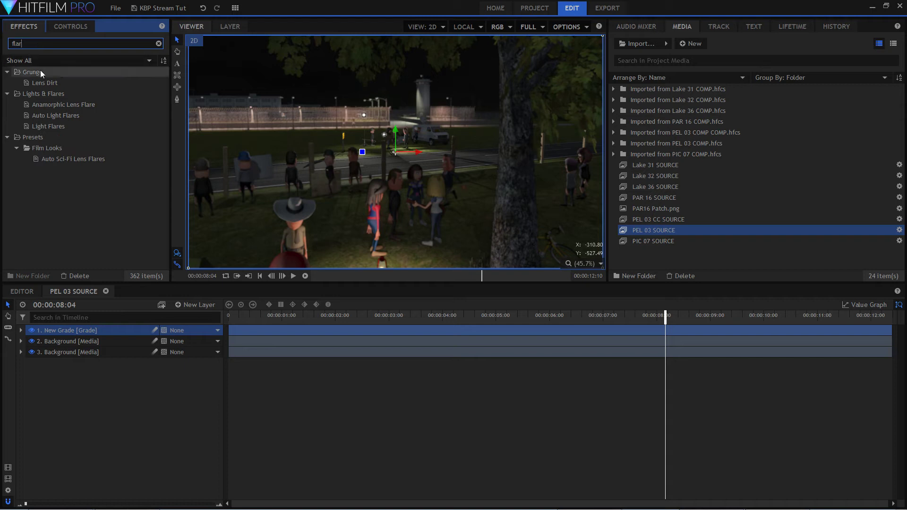
left_click_drag(52, 129, 107, 331)
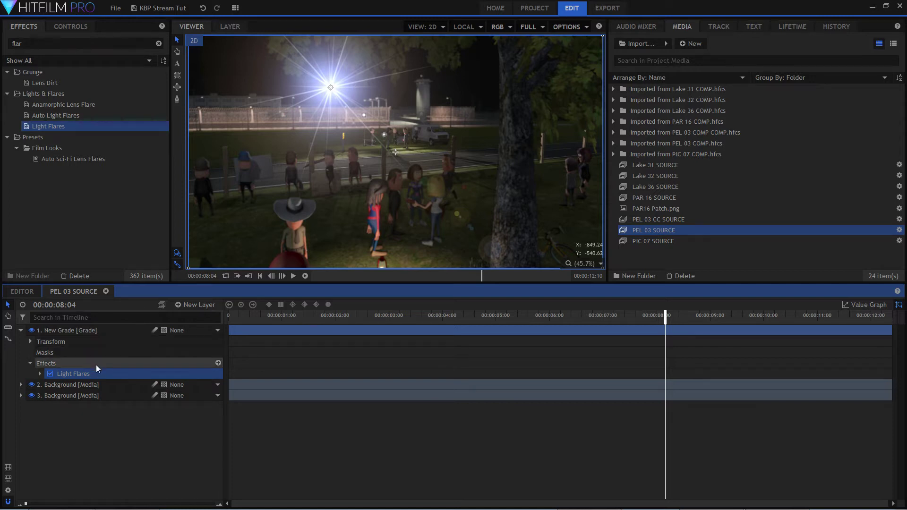
Try the Chromatic hoop and Diffraction streaks flare types, and settle on Flashlight white for the Light Flares effect.
left_click(107, 377)
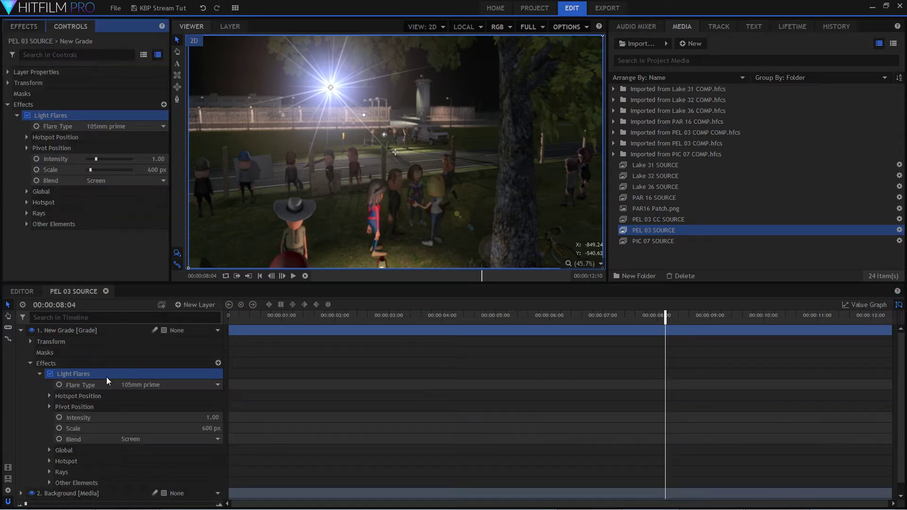
left_click(216, 382)
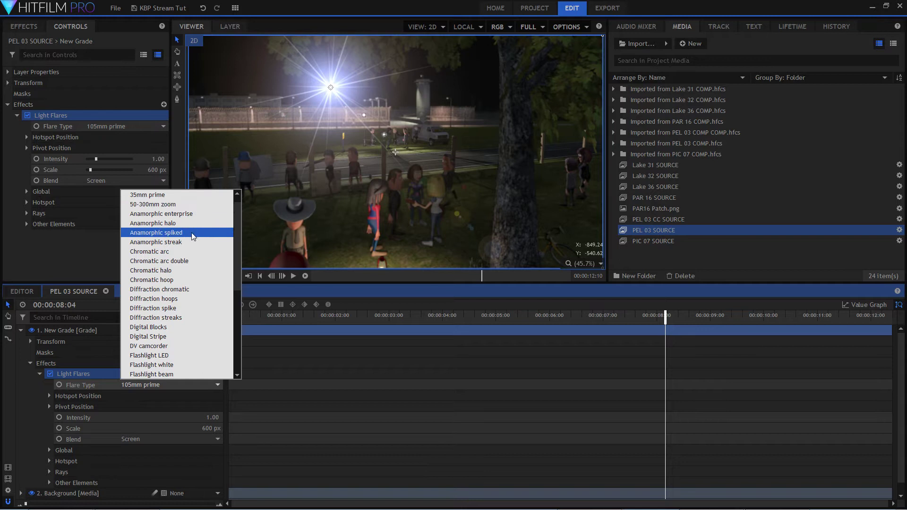
left_click(192, 236)
left_click(189, 386)
left_click(165, 272)
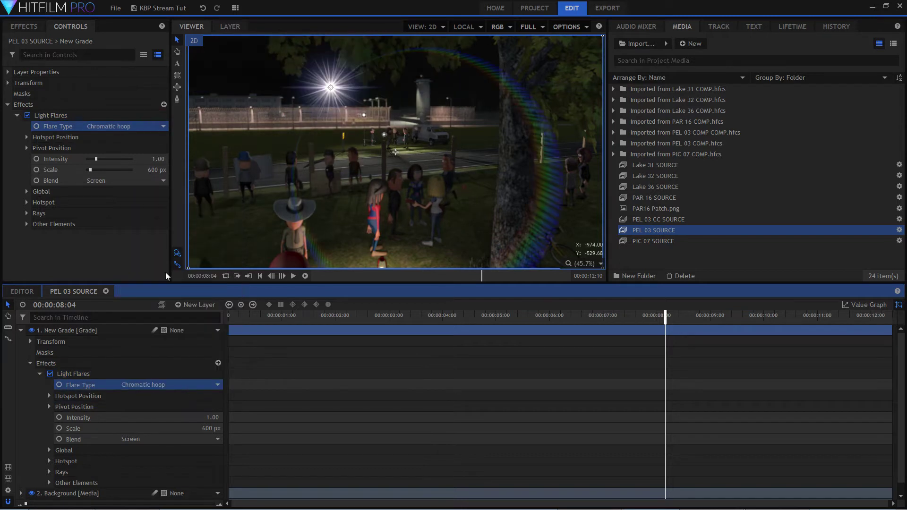
left_click(195, 384)
scroll(156, 302, "down", 1)
left_click(156, 290)
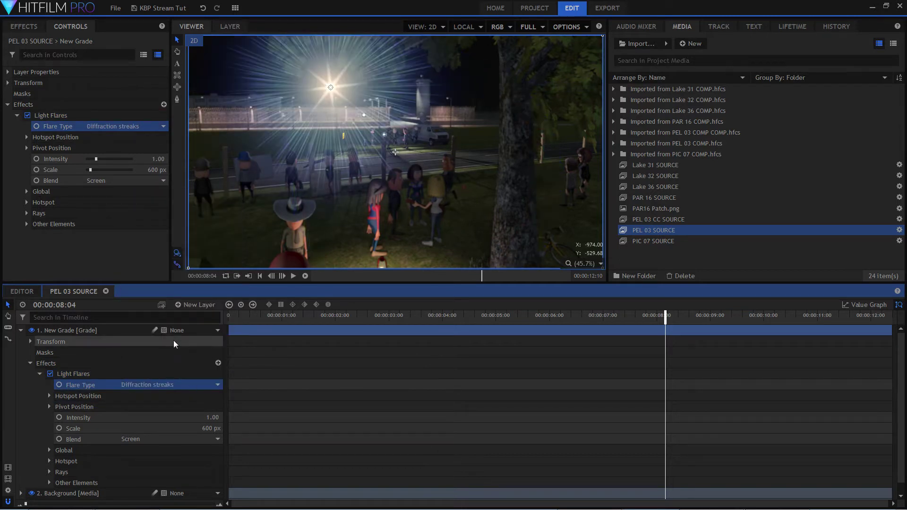
left_click(187, 386)
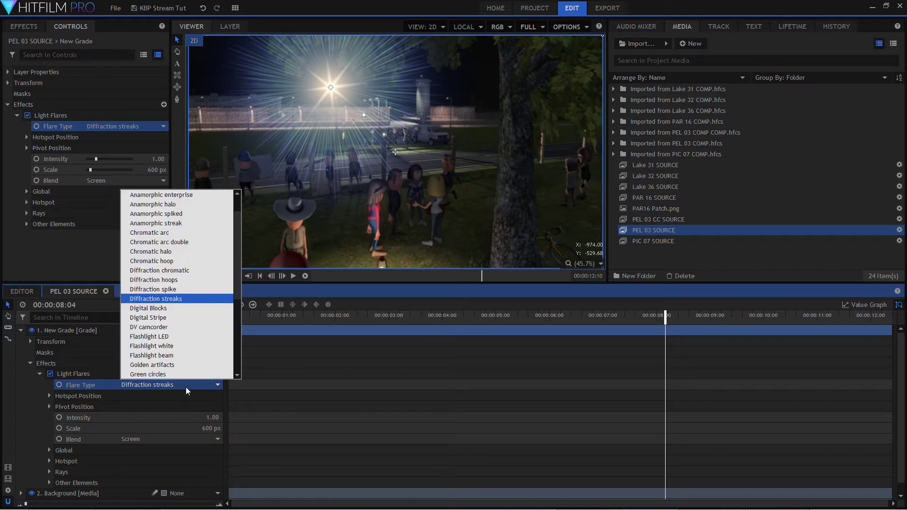
left_click(190, 337)
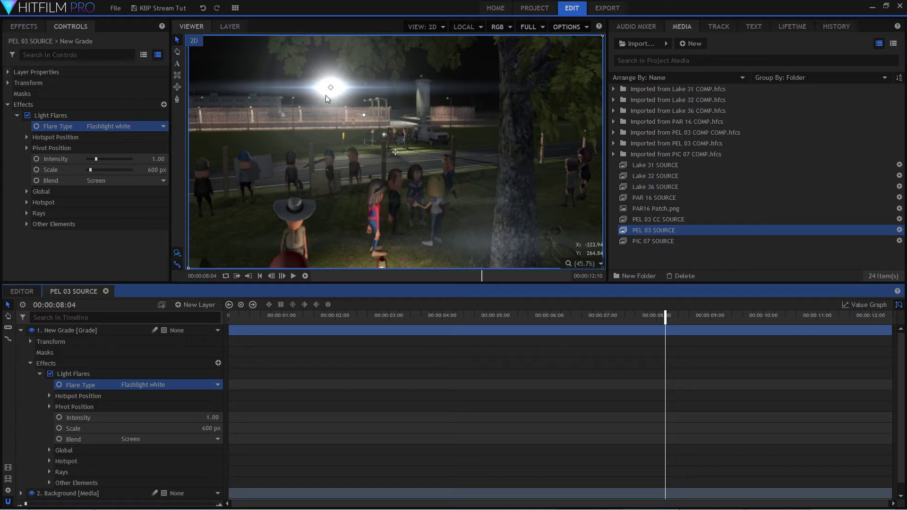
Place the flare's hotspot on the stand-mounted floodlight in front of the prison fence and set its intensity to 0.52.
left_click_drag(331, 88, 369, 116)
scroll(376, 84, "up", 4)
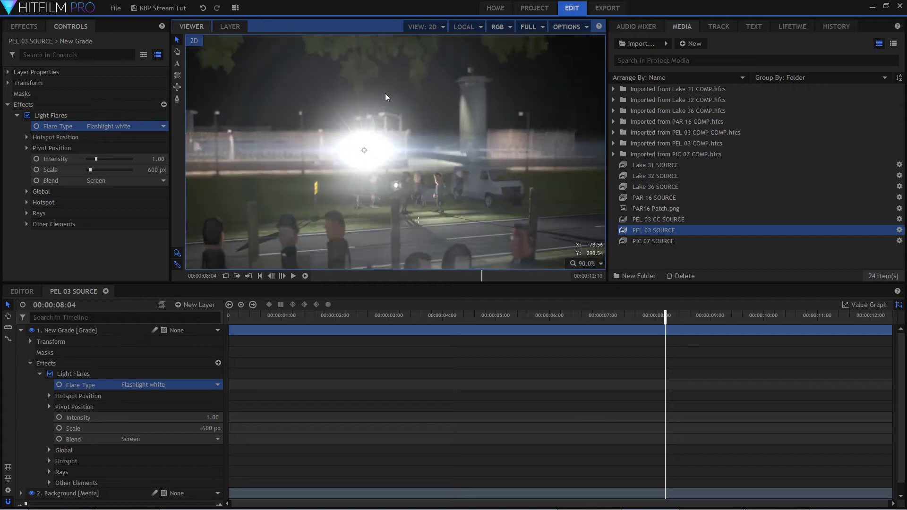
left_click_drag(213, 417, 191, 417)
left_click_drag(360, 161, 350, 160)
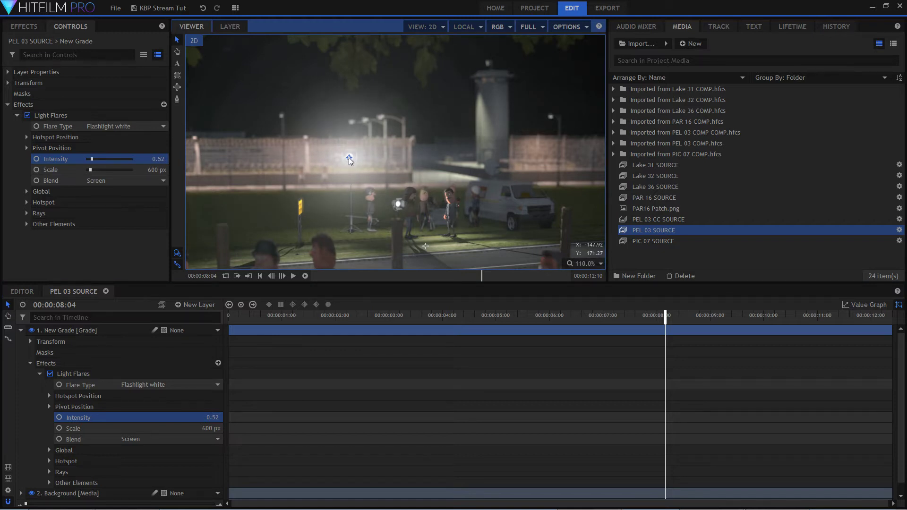
Scale the view to fit the whole frame and set the Light Flares intensity to 0.43.
scroll(271, 396, "down", 1)
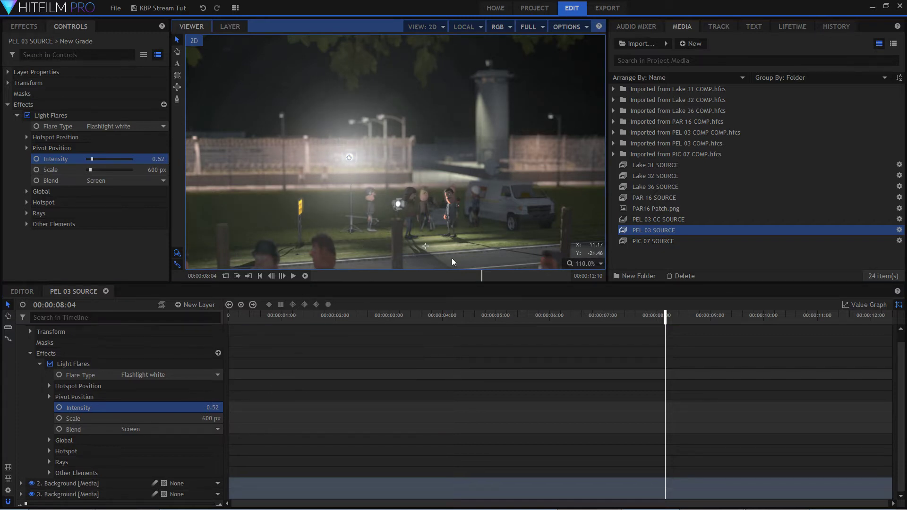
left_click(585, 264)
left_click(594, 378)
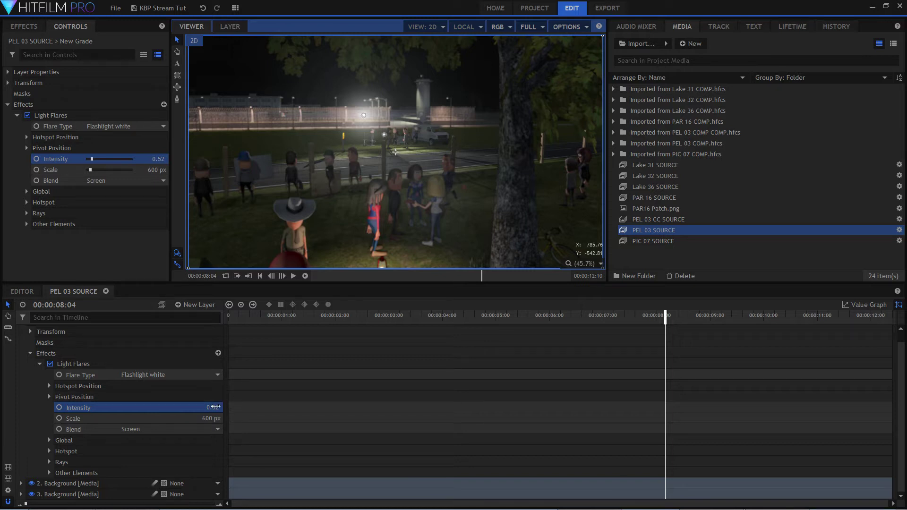
left_click(215, 407)
left_click(143, 409)
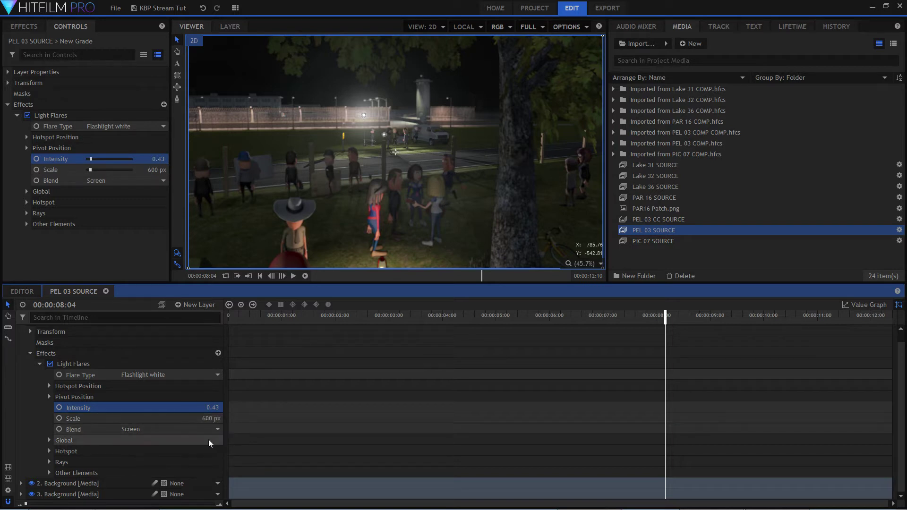
Expand the Light Flares property groups and set the hotspot brightness to 1.15.
left_click(145, 389)
double_click(147, 389)
left_click(153, 440)
double_click(154, 439)
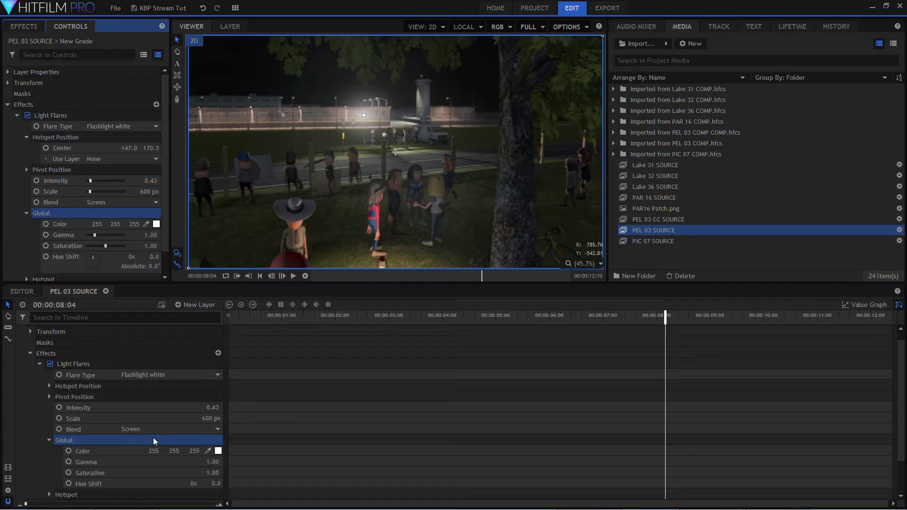
scroll(161, 434, "down", 2)
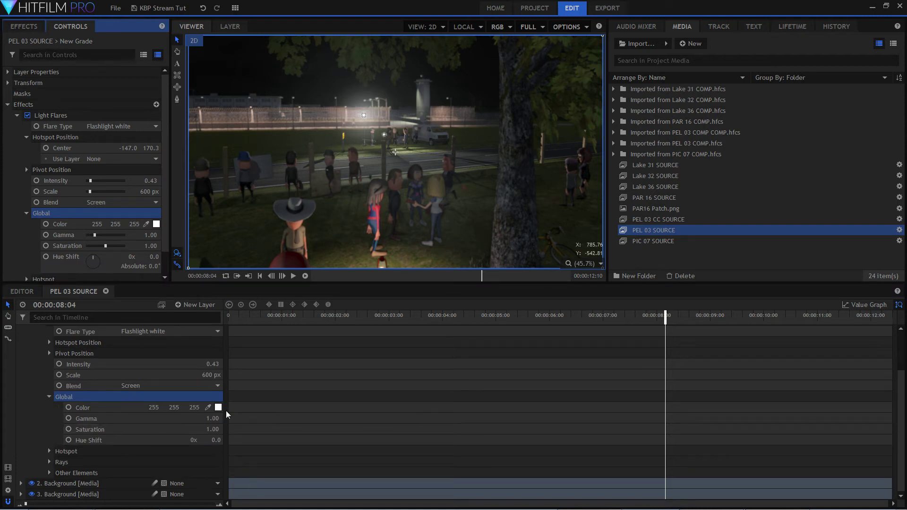
double_click(163, 451)
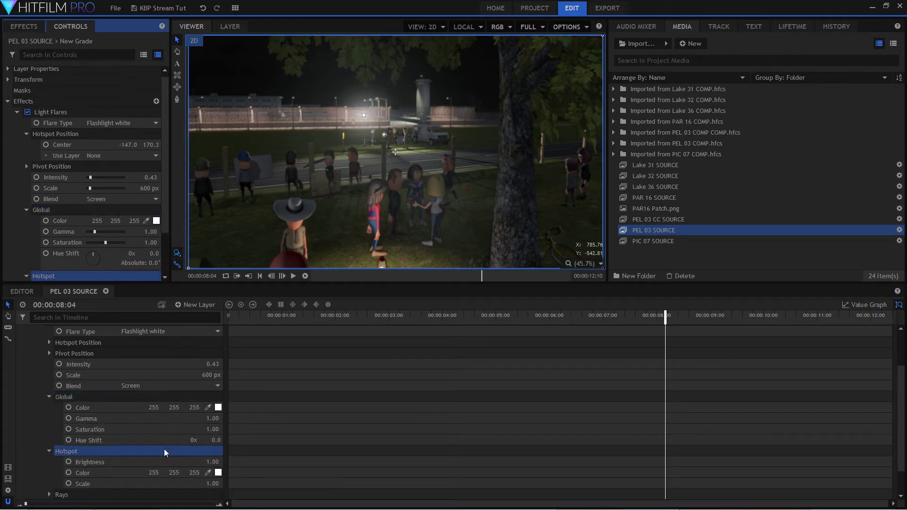
scroll(168, 450, "down", 1)
mouse_move(214, 430)
left_mouse_down()
mouse_move(258, 429)
mouse_move(209, 429)
mouse_move(220, 429)
left_mouse_up()
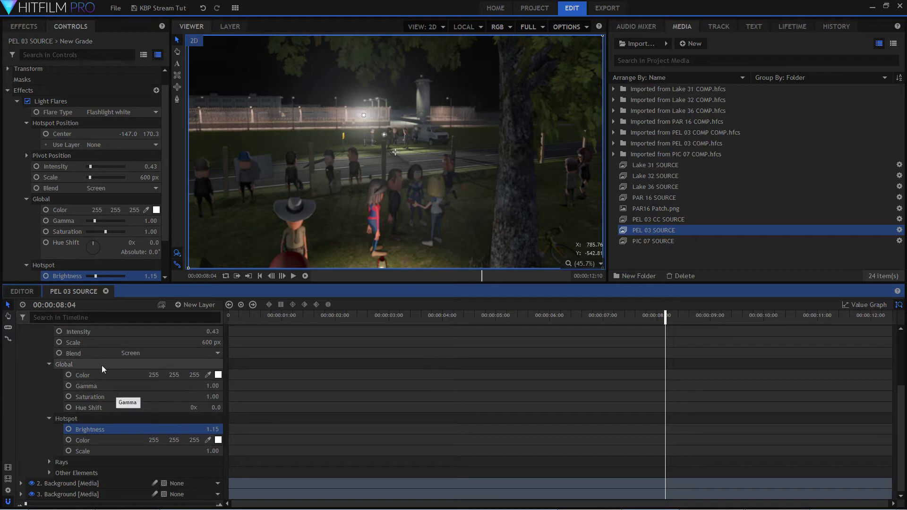
Duplicate the Light Flares effect on the New Grade layer.
scroll(101, 365, "up", 5)
left_click(29, 363)
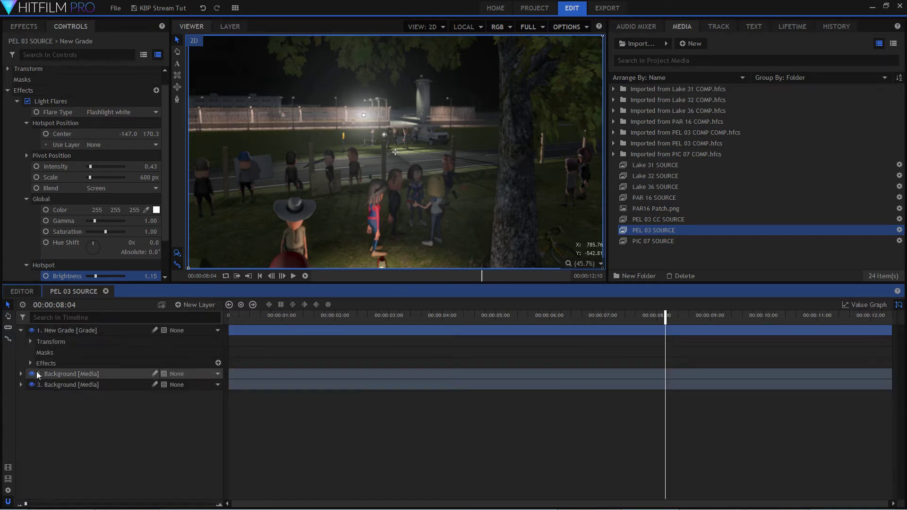
left_click(29, 362)
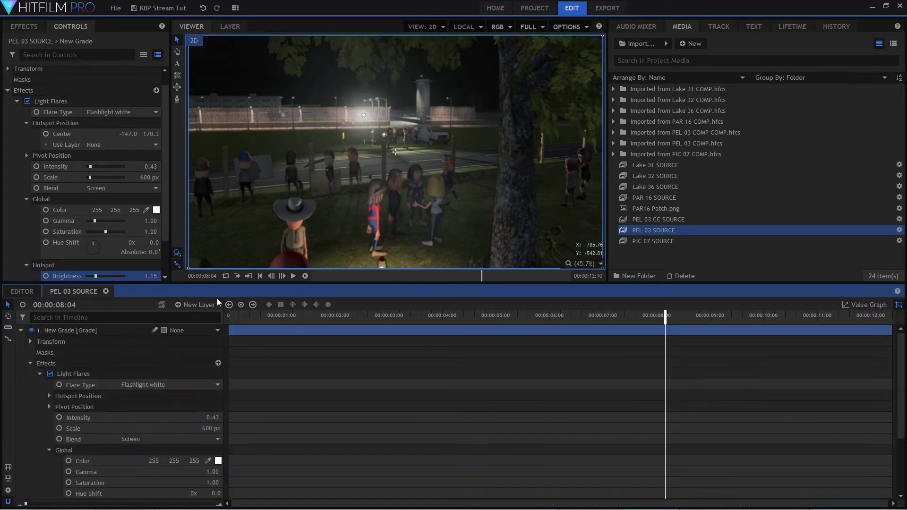
left_click(39, 374)
left_click(88, 376)
right_click(88, 377)
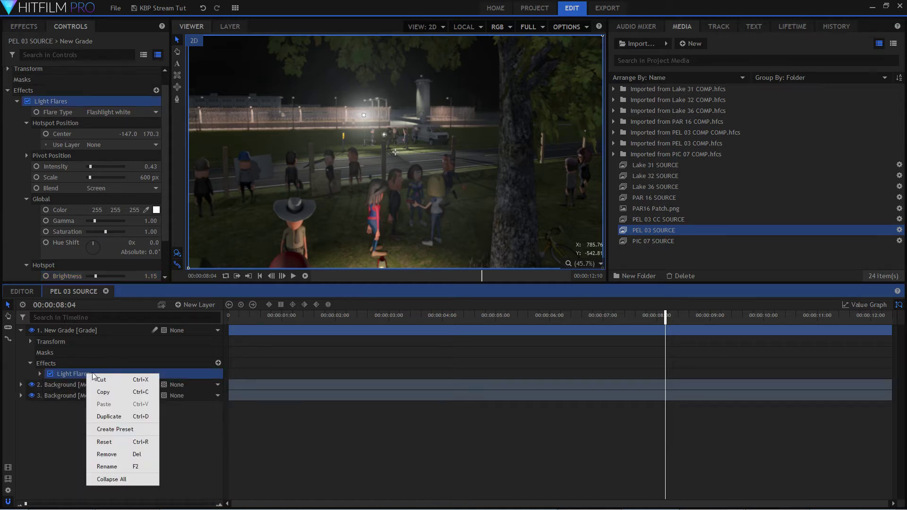
left_click(127, 416)
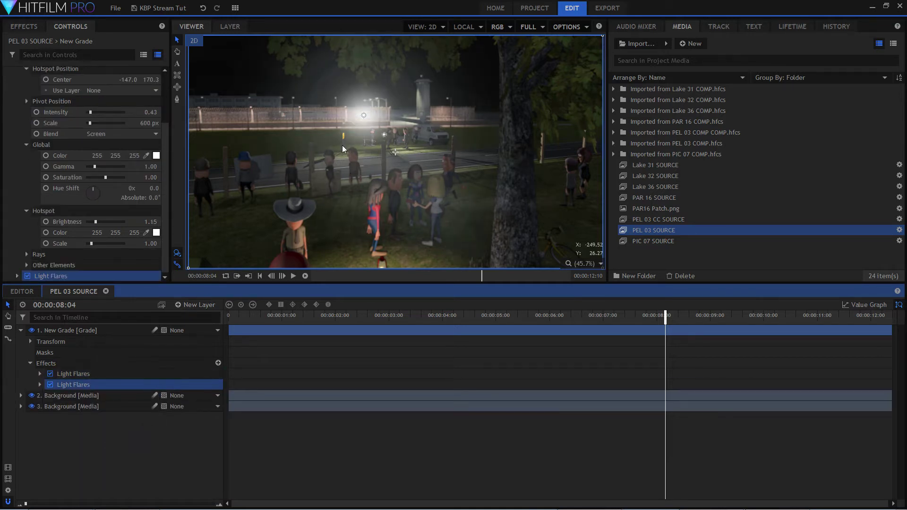
Place the duplicated flare's hotspot on the nearer, smaller lamp beside the group in front of the parked van.
left_click_drag(365, 117, 385, 135)
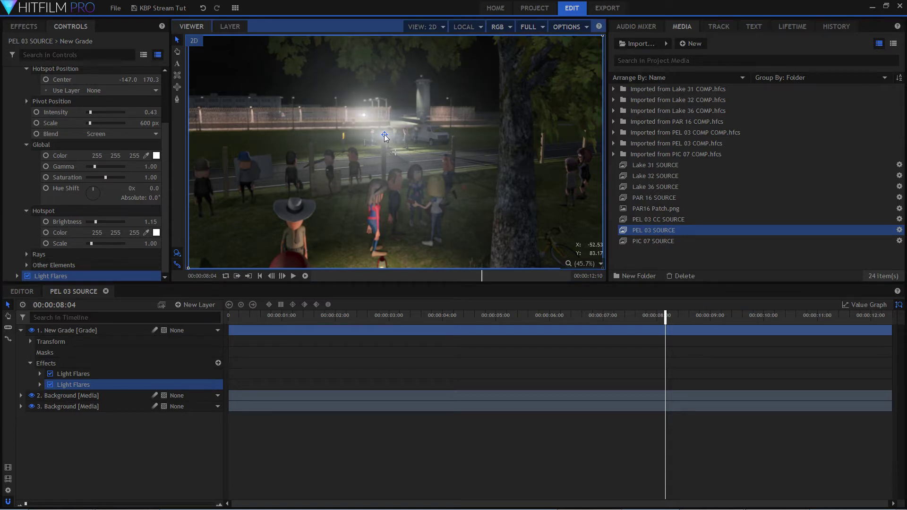
scroll(384, 137, "up", 6)
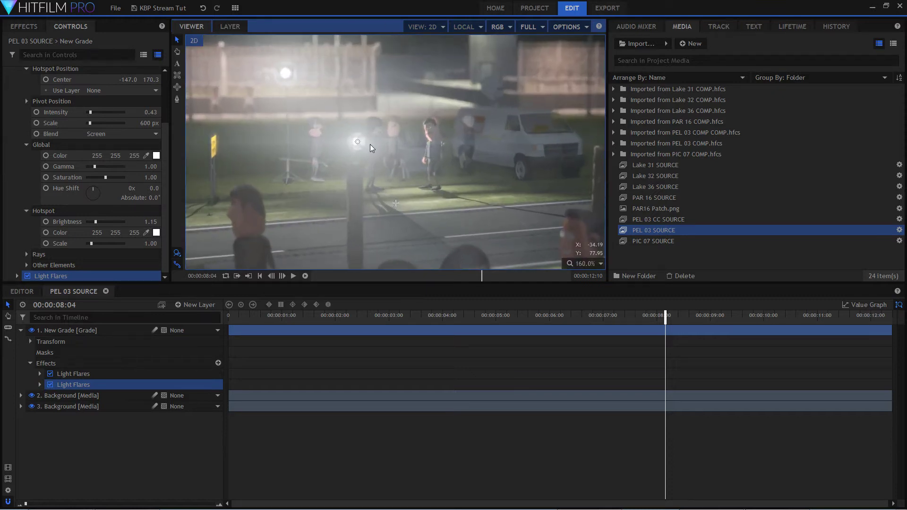
scroll(368, 184, "down", 6)
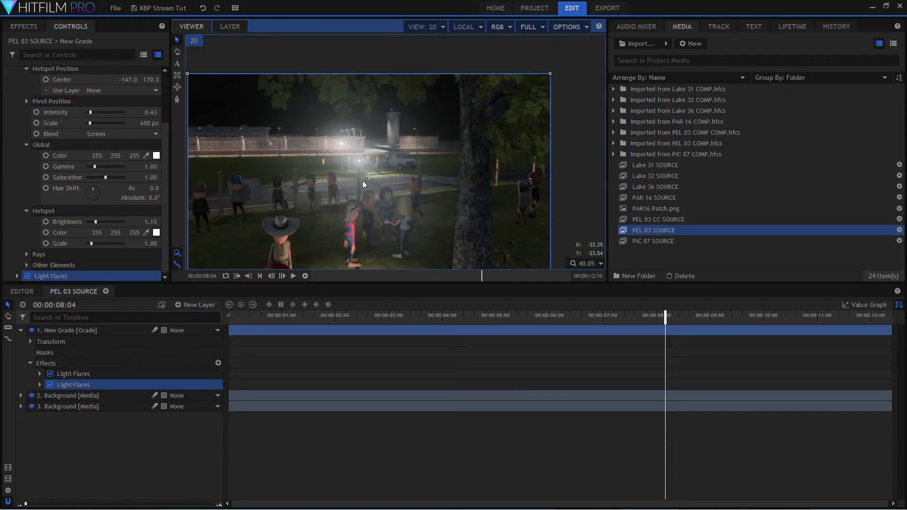
scroll(367, 184, "up", 1)
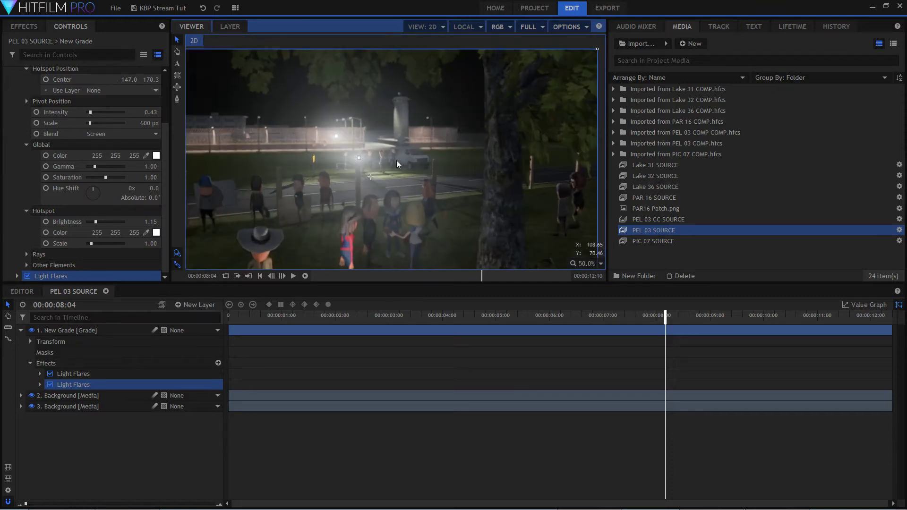
left_click(130, 333)
left_click(158, 451)
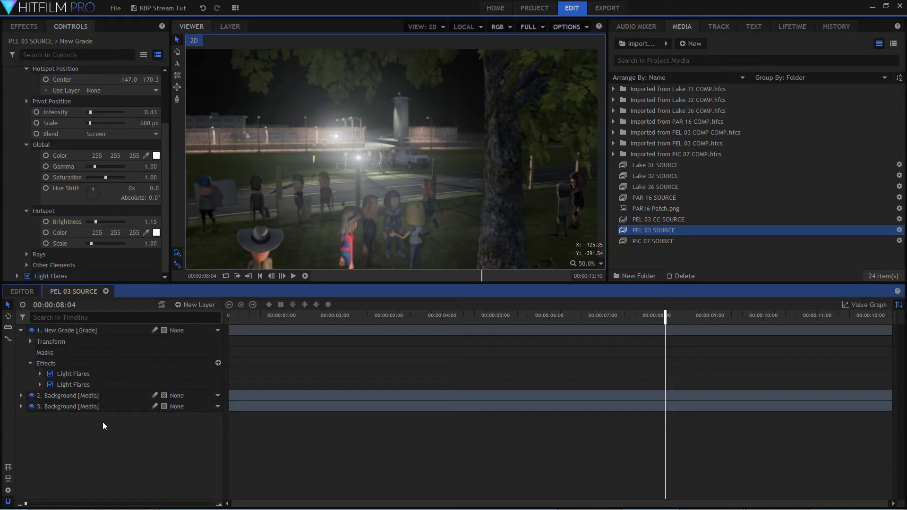
Compare the shot with the duplicated Light Flares effect disabled and enabled.
double_click(105, 385)
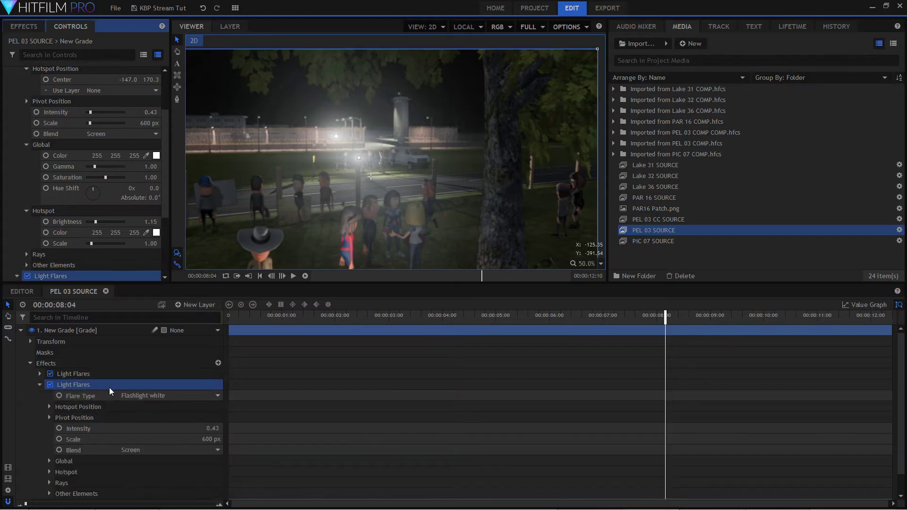
left_click(50, 385)
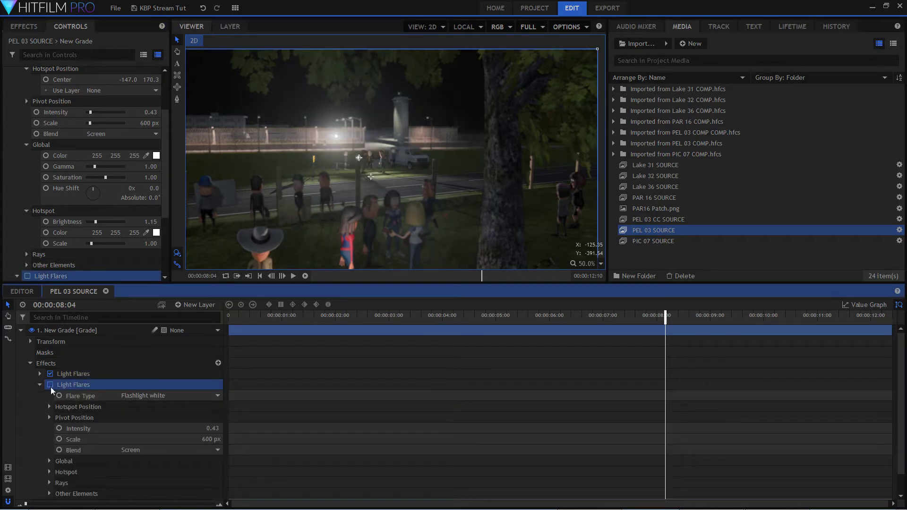
left_click(50, 385)
Set the original Light Flares effect's intensity to 0.62 and its scale to 267 px.
double_click(71, 374)
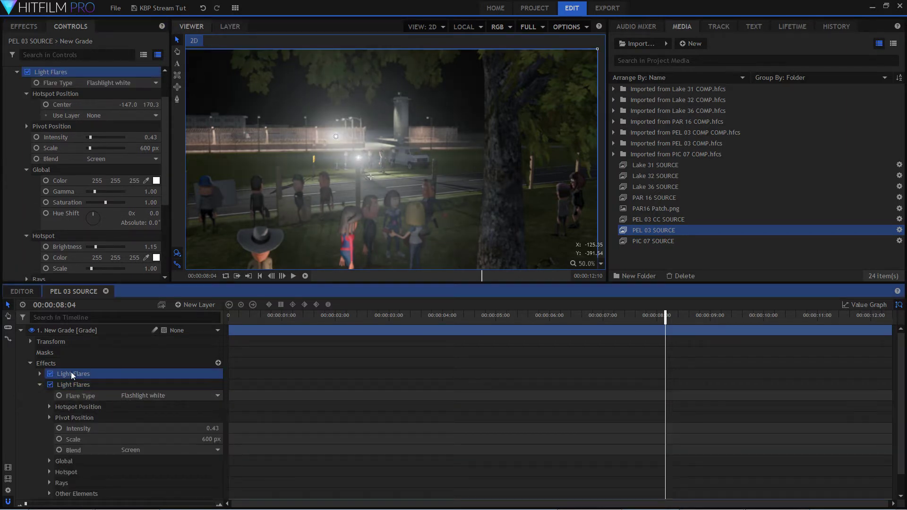
left_click(158, 399)
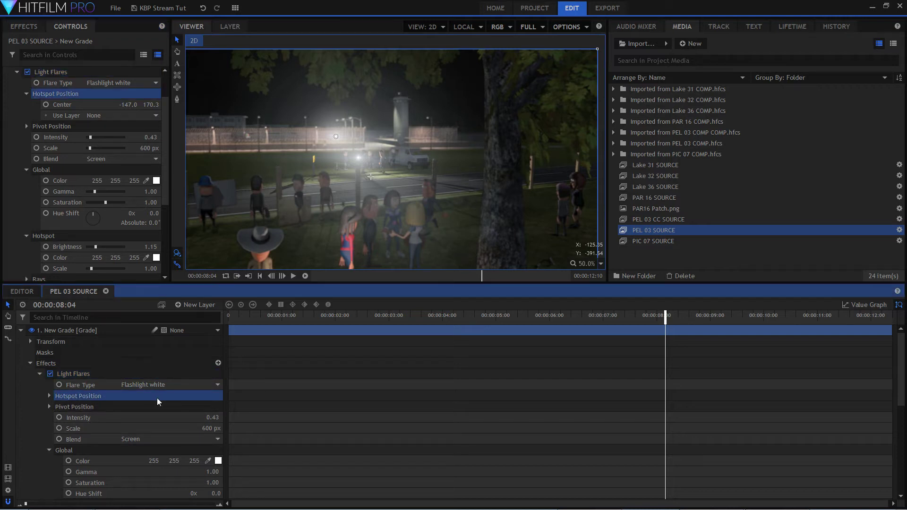
mouse_move(212, 418)
left_mouse_down()
mouse_move(241, 417)
mouse_move(217, 417)
mouse_move(225, 417)
left_mouse_up()
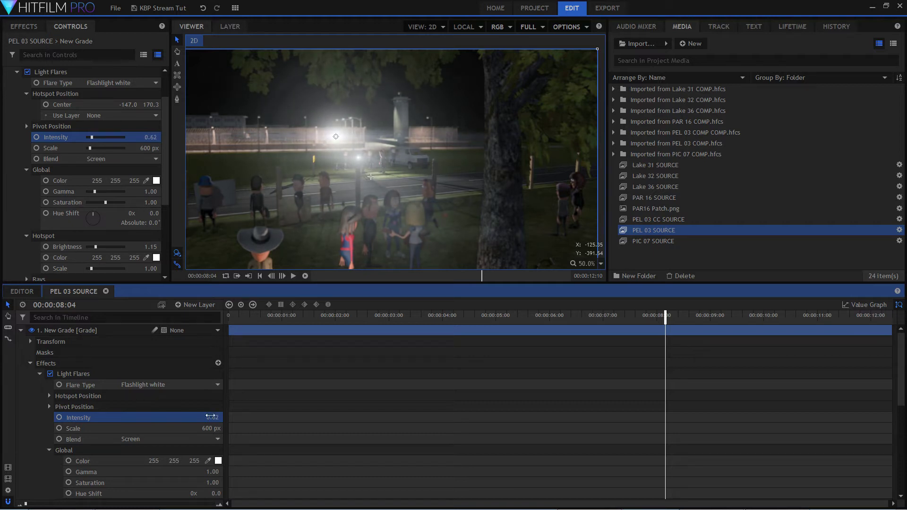
scroll(174, 430, "down", 3)
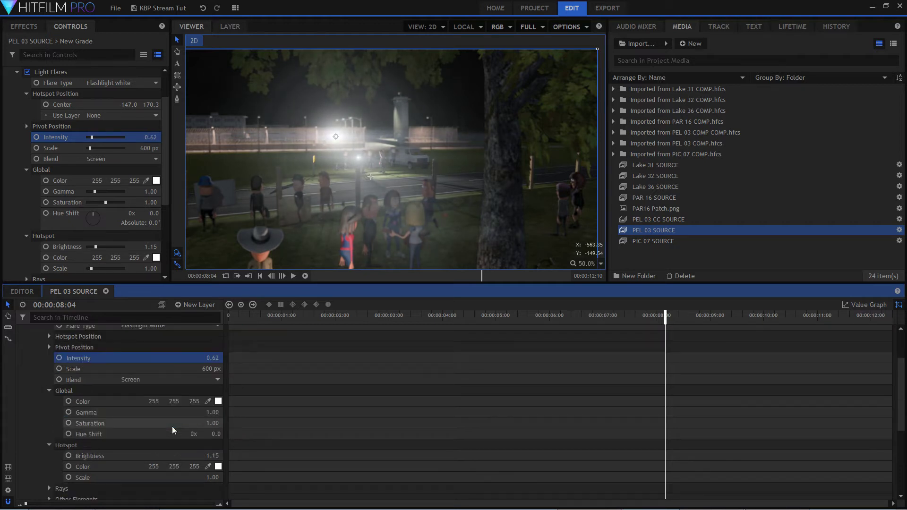
left_click_drag(211, 369, 79, 369)
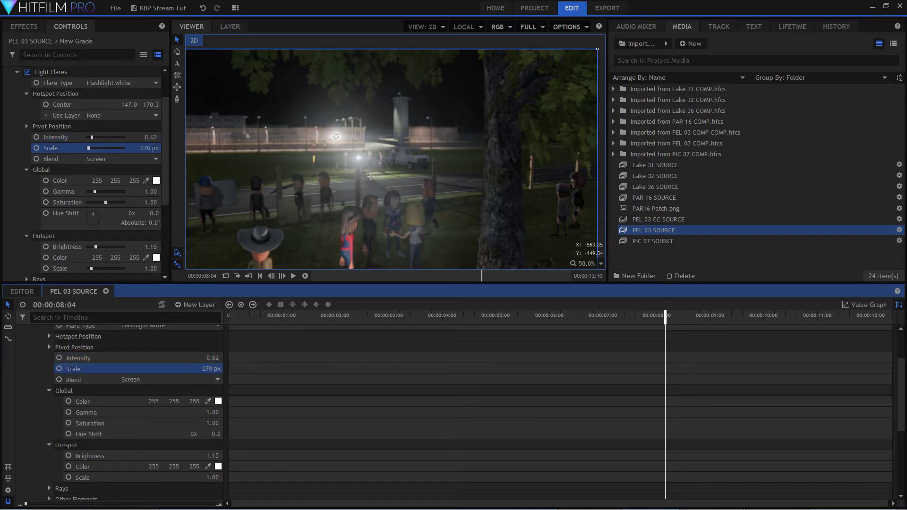
scroll(126, 411, "down", 3)
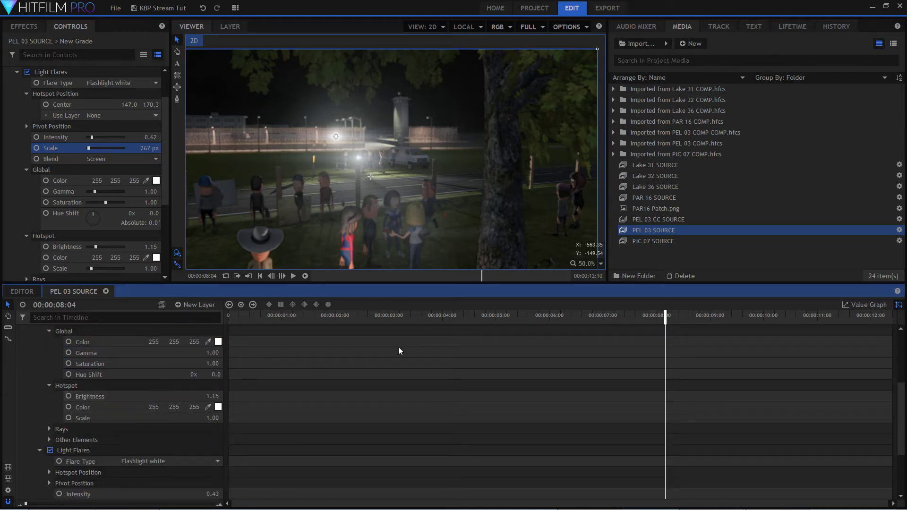
Shift the original flare's pivot away from the frame's center to the bystanders near the fence post, and scrub through the shot's opening seconds.
left_click_drag(371, 177, 285, 172)
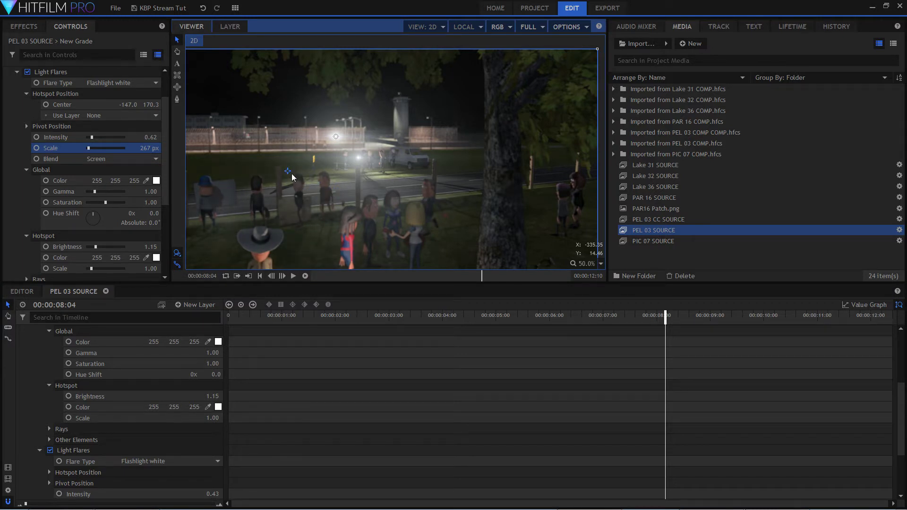
mouse_move(291, 174)
left_mouse_down()
mouse_move(399, 194)
mouse_move(290, 182)
mouse_move(302, 119)
mouse_move(292, 180)
left_mouse_up()
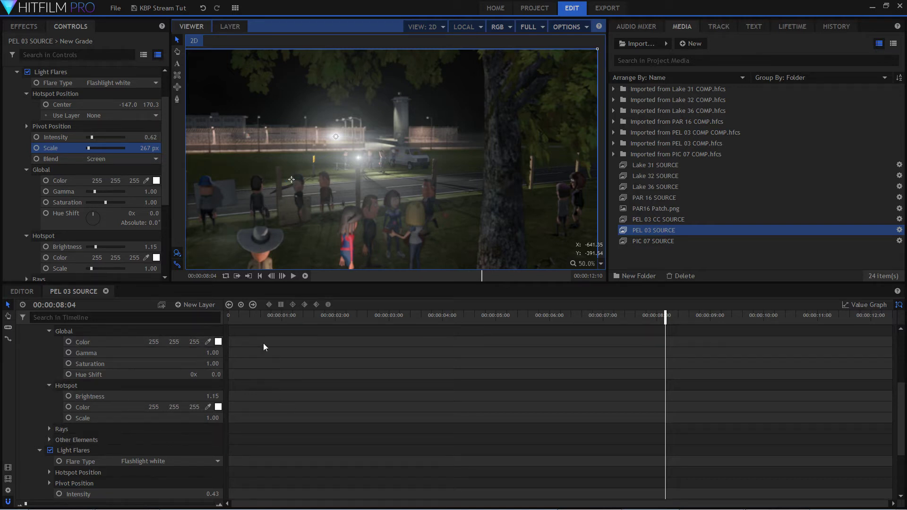
left_click_drag(260, 322, 400, 322)
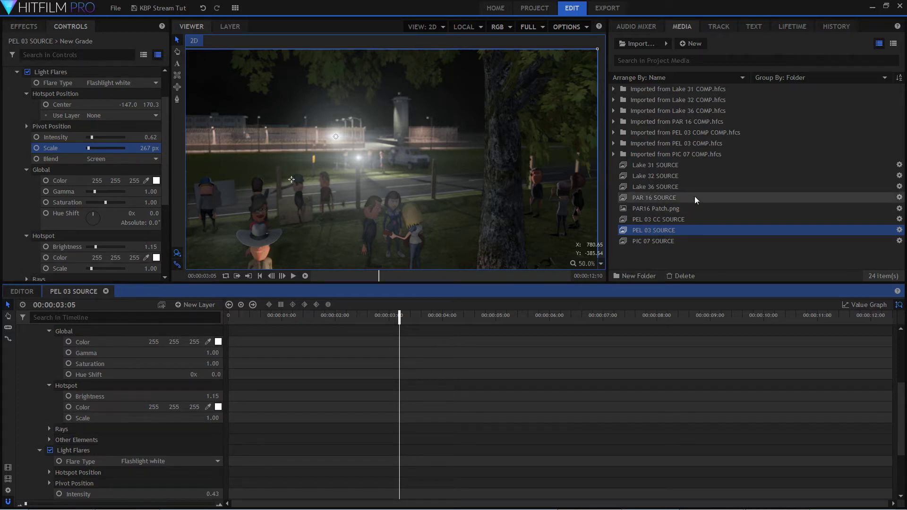
Open the PAR 16 SOURCE composite shot, rename its New Grade layer as LUT and copy that layer.
left_click(676, 198)
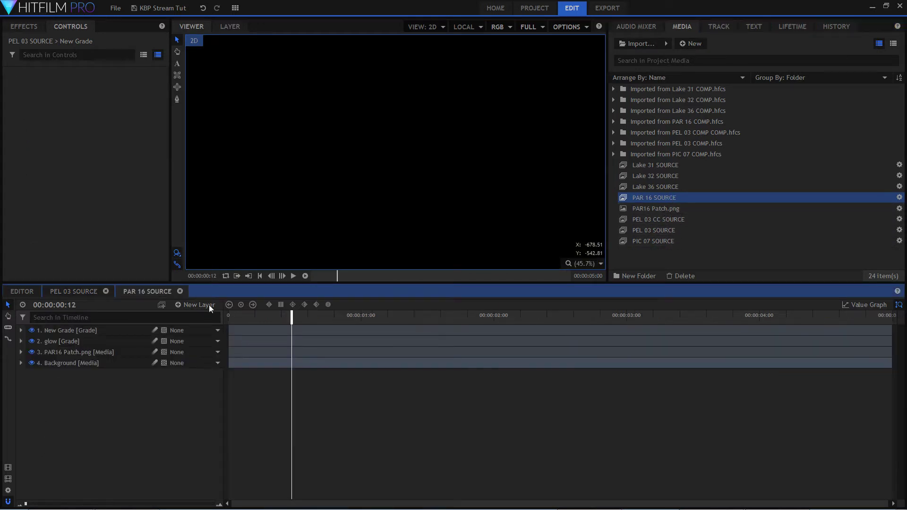
double_click(80, 330)
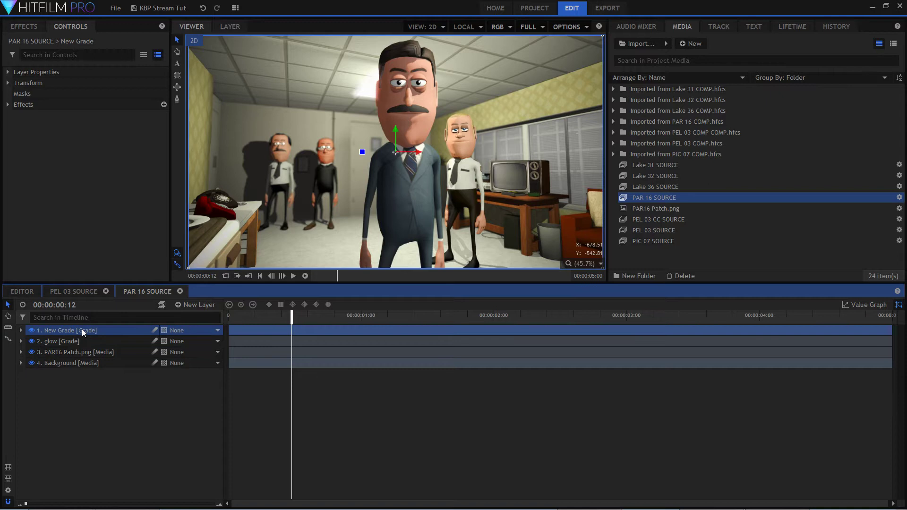
double_click(63, 362)
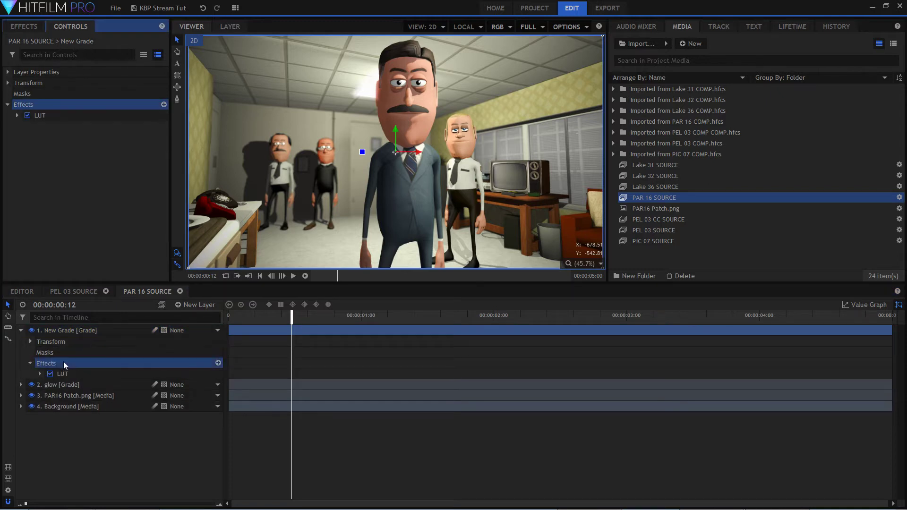
key("F2")
type("LUT")
key("Return")
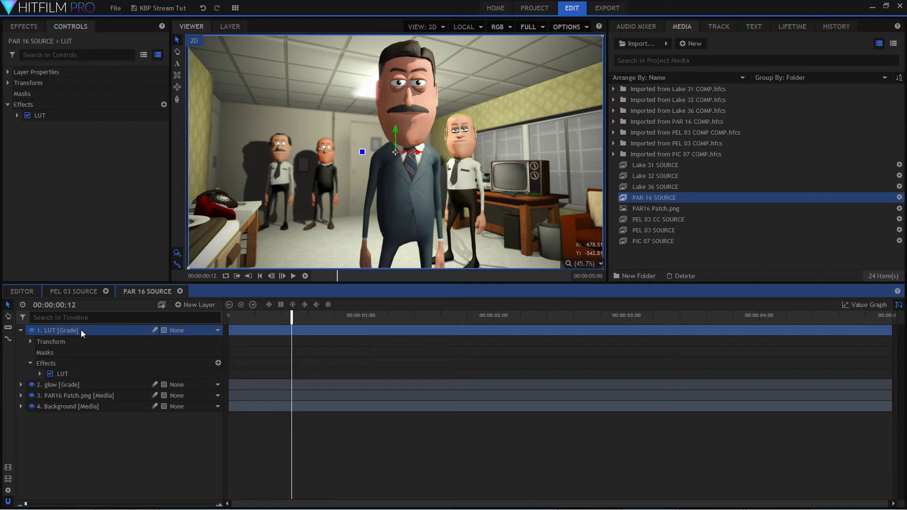
right_click(81, 330)
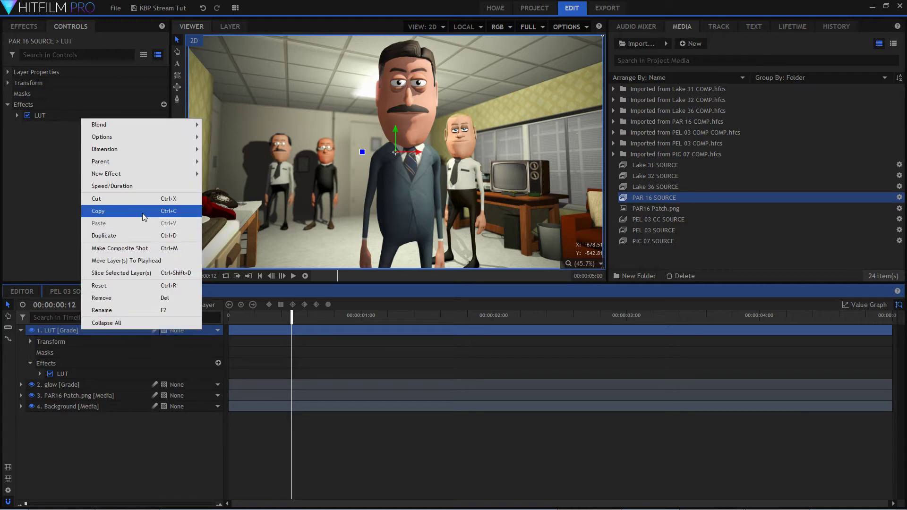
left_click(143, 214)
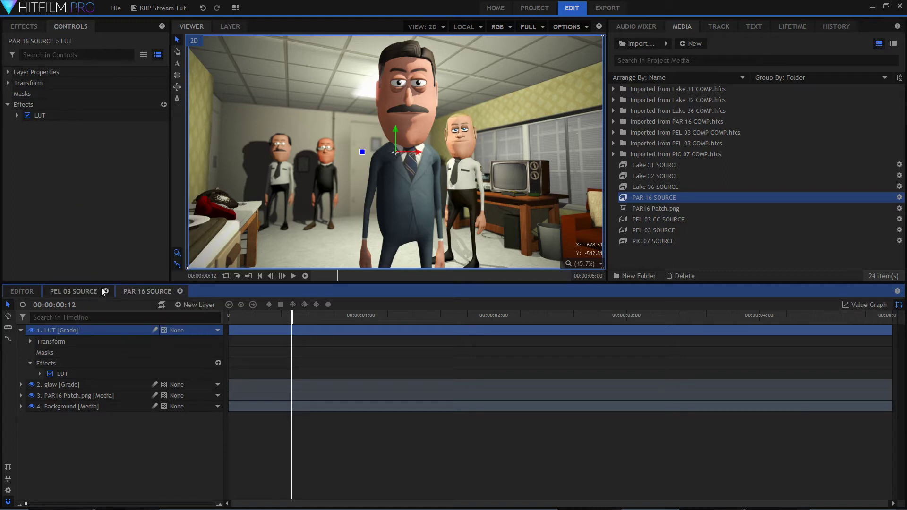
Paste the LUT layer into PEL 03 SOURCE and extend it across the composite shot's full duration.
left_click(180, 291)
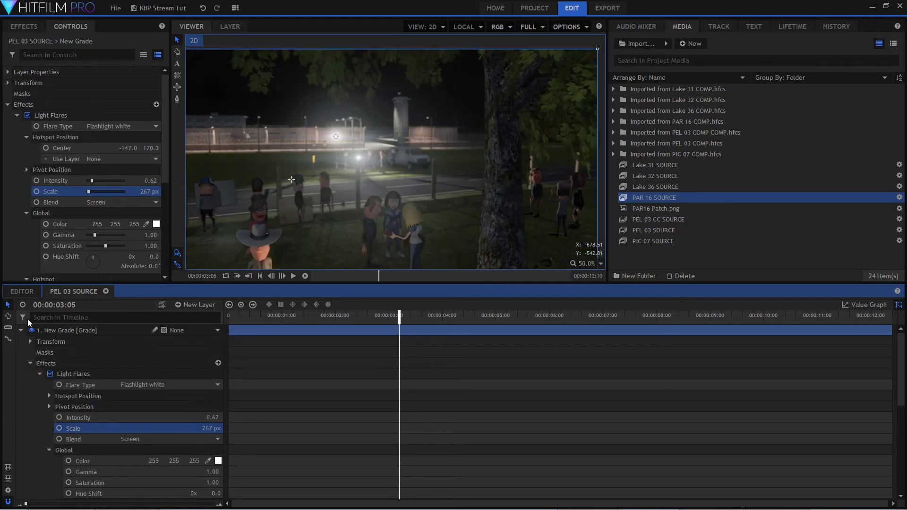
left_click(22, 330)
right_click(72, 390)
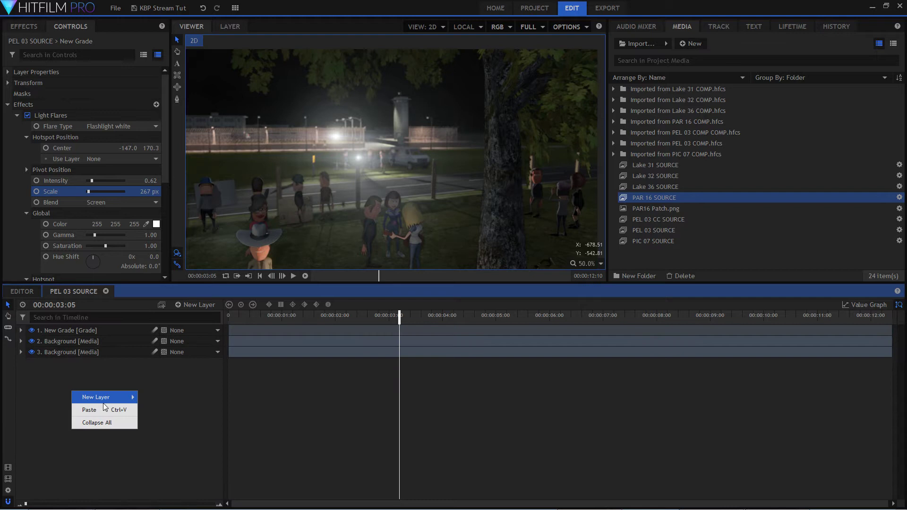
left_click(89, 410)
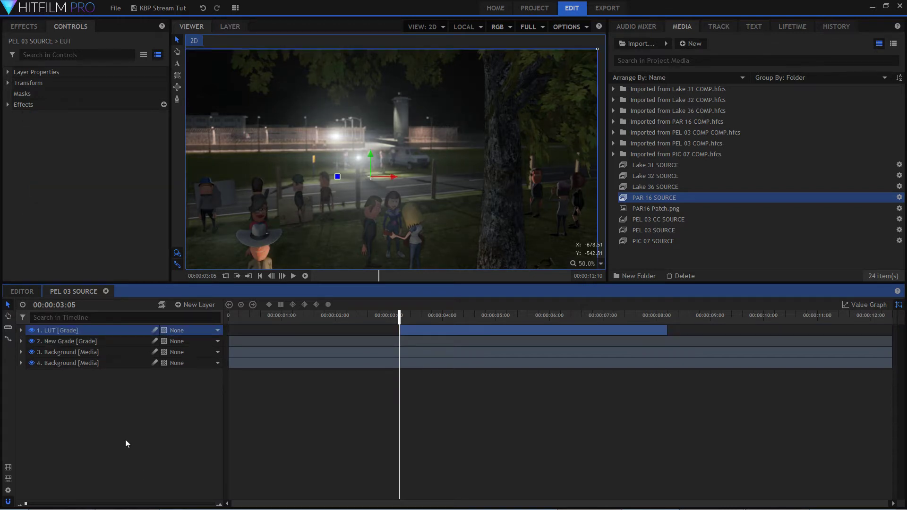
left_click_drag(438, 331, 268, 346)
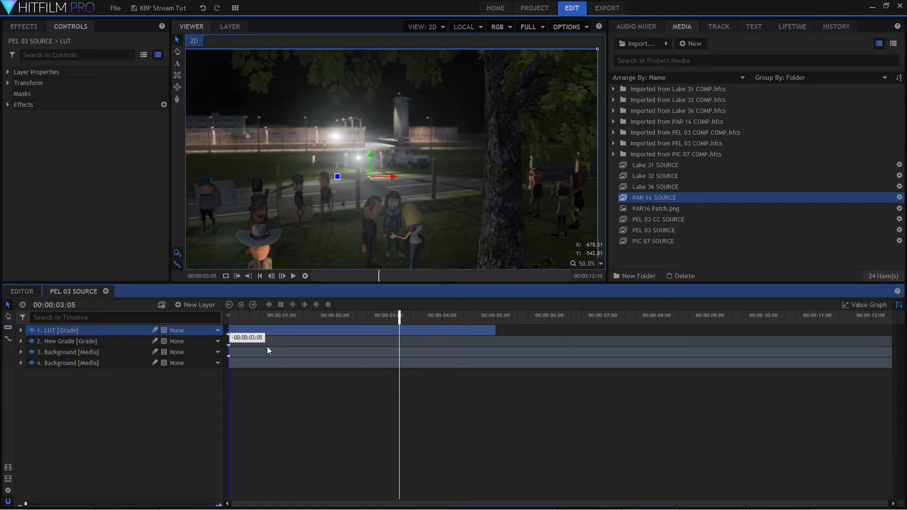
left_click_drag(497, 331, 891, 333)
Check the LUT layer's effect by toggling its visibility, scaling the view to fit and scrubbing through the whole shot.
left_click_drag(265, 319, 240, 317)
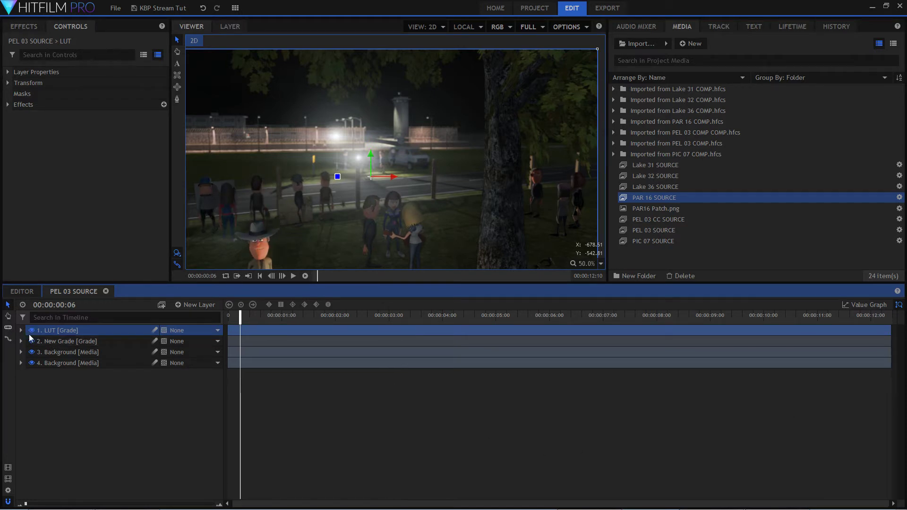
left_click(31, 332)
left_click_drag(240, 322, 815, 324)
left_click(601, 263)
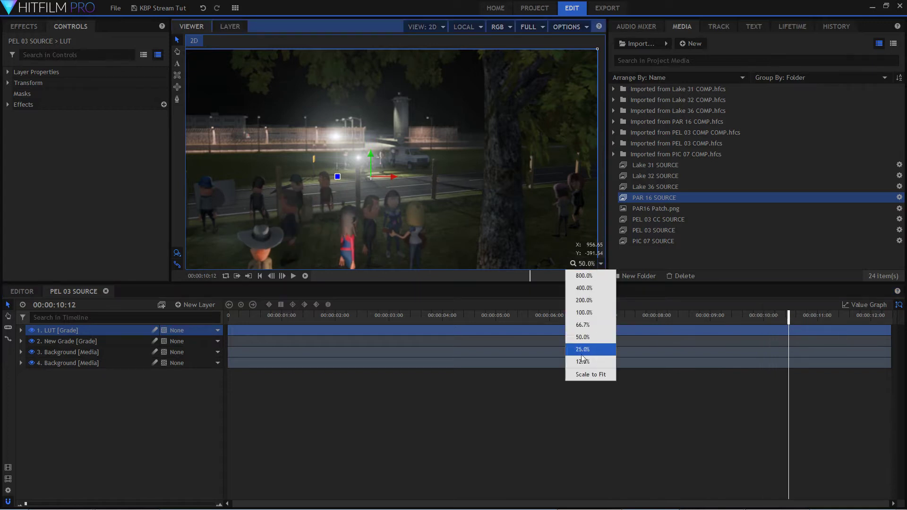
left_click(590, 345)
left_click(245, 316)
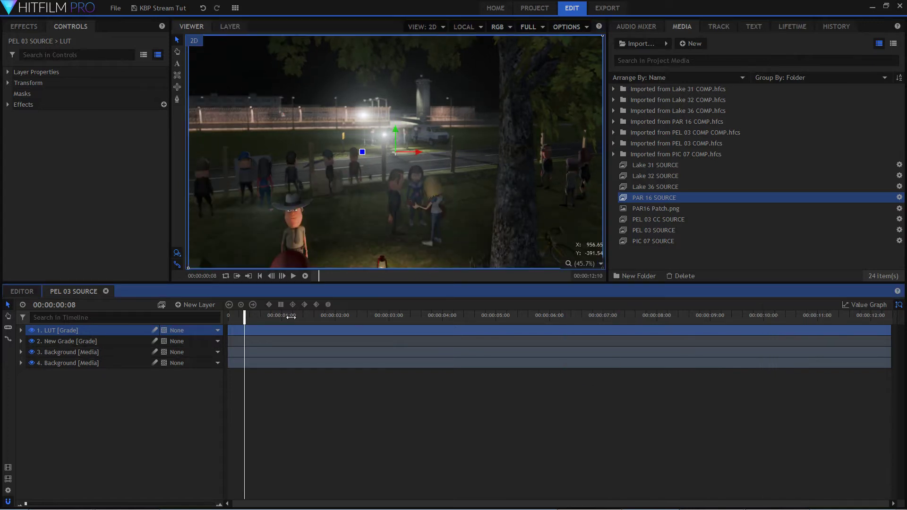
left_click_drag(244, 317, 859, 322)
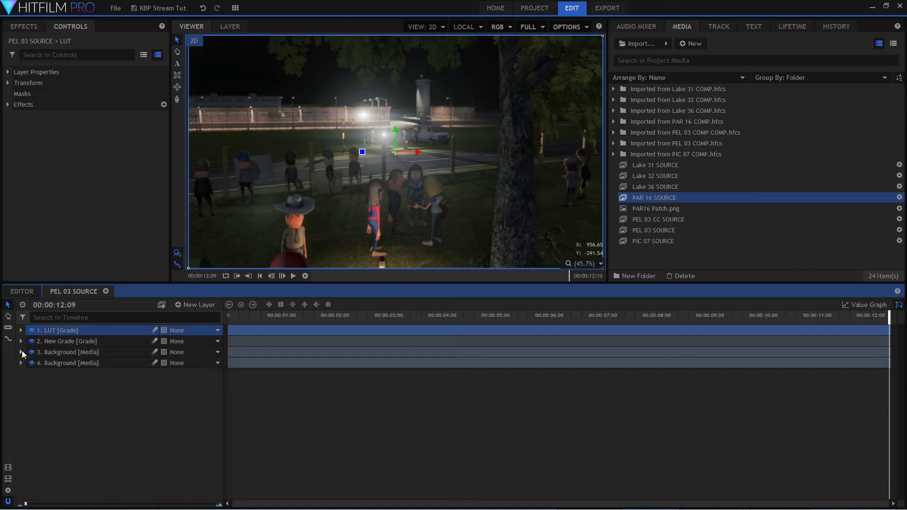
Hide all layers above the original background, scrub through the untreated shot, and show the layers again for comparison.
left_click(32, 352)
left_click(32, 341)
left_click(31, 330)
left_click_drag(232, 330, 558, 333)
left_click_drag(645, 331, 293, 331)
left_click(31, 352)
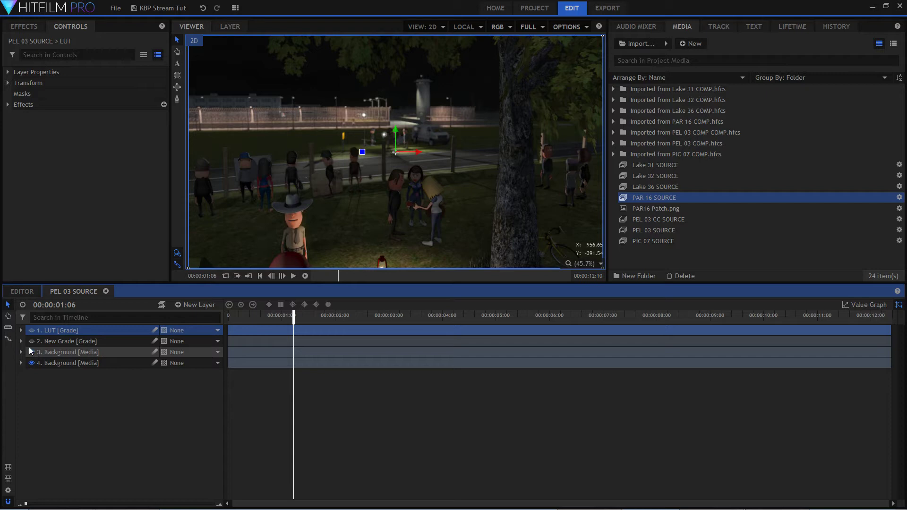
left_click(31, 341)
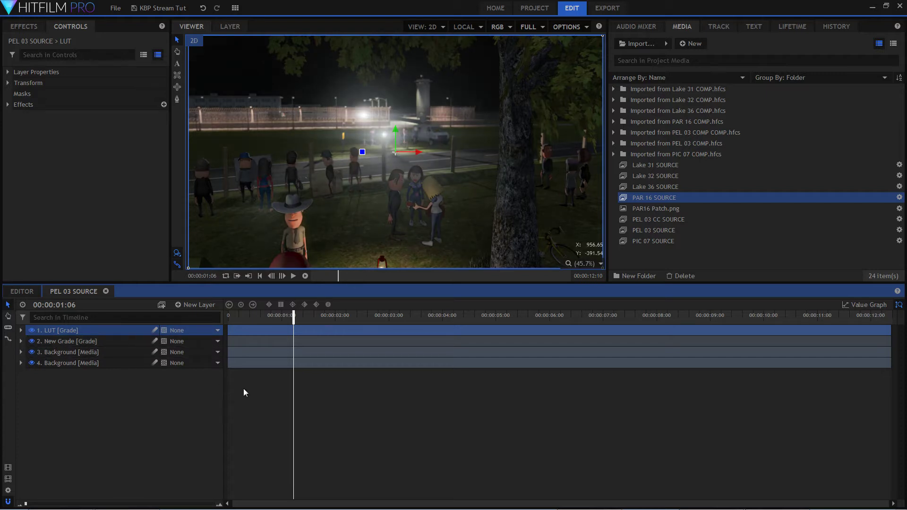
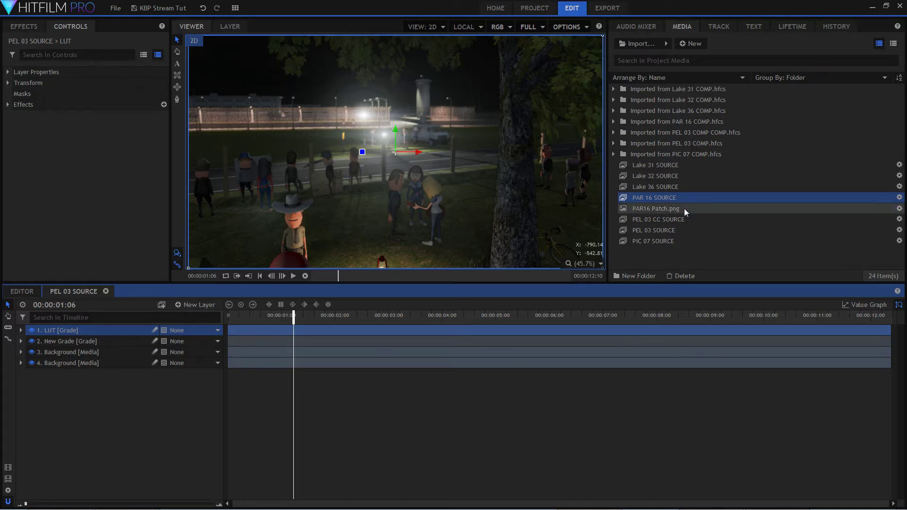
Close the PEL 03 SOURCE composite shot, open PEL 03 CC SOURCE and play it through before returning to its start.
left_click(106, 292)
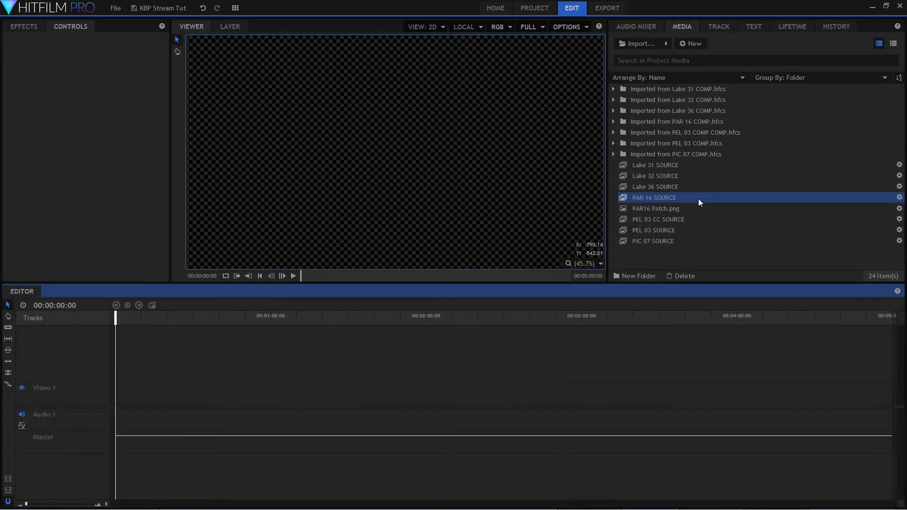
double_click(679, 221)
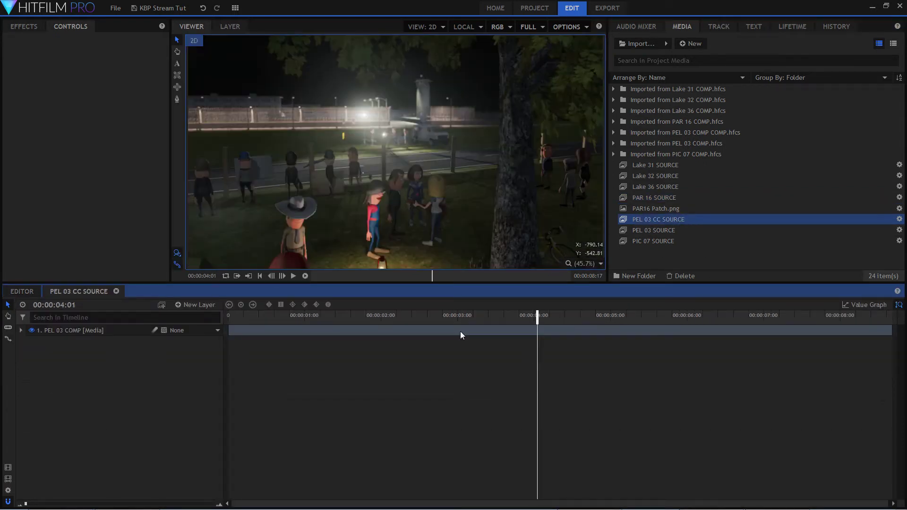
left_click_drag(312, 313, 189, 326)
key("space")
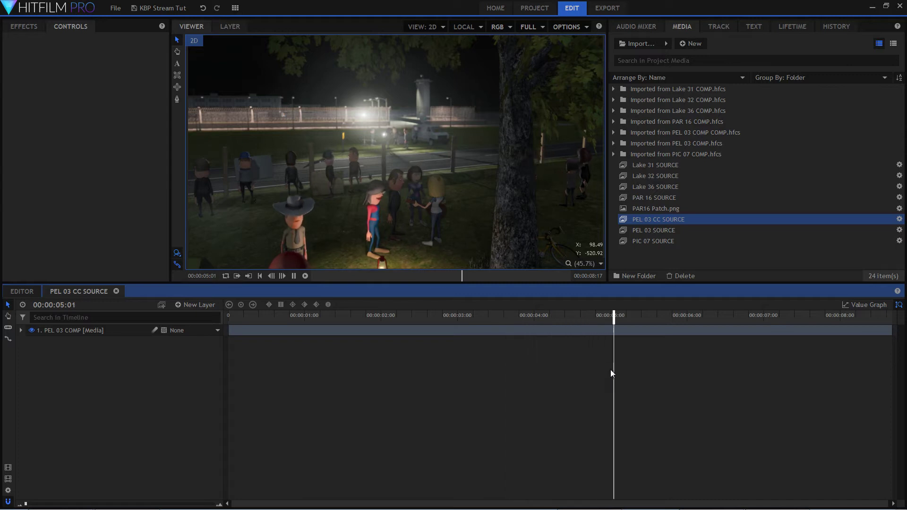
key("space")
left_click_drag(784, 318, 229, 320)
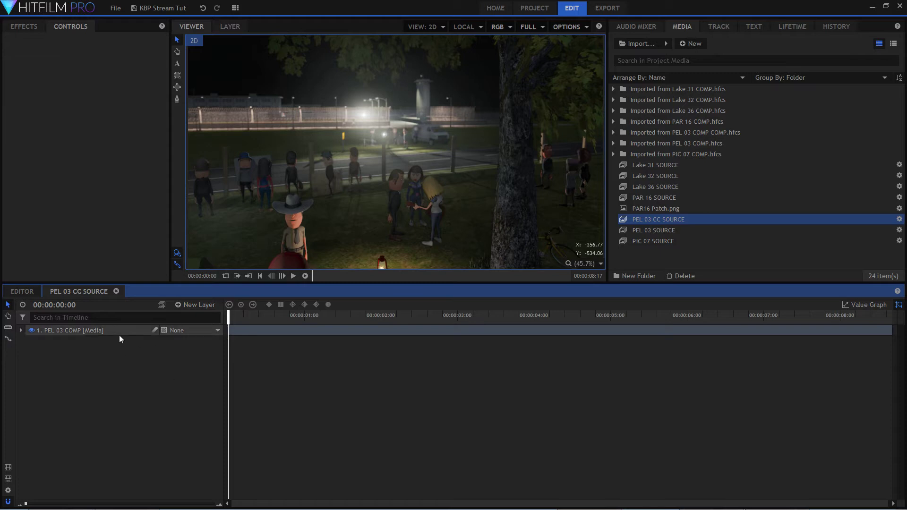
Add a grade layer above PEL 03 COMP and apply the Light Flares effect to it.
left_click(207, 306)
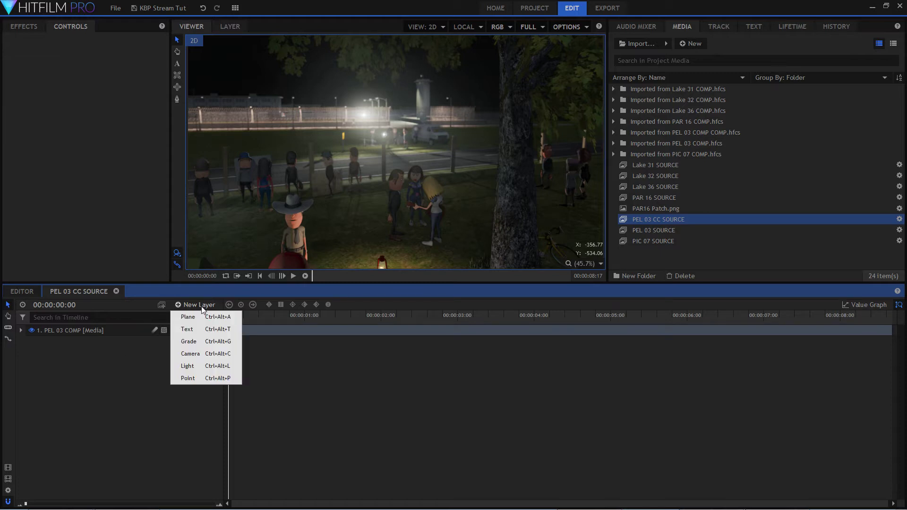
left_click(212, 342)
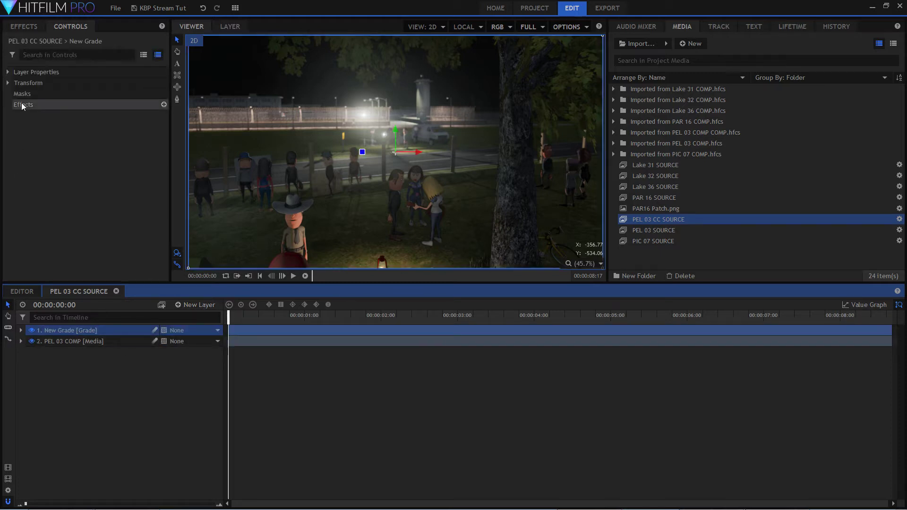
left_click(27, 28)
left_click_drag(53, 126, 117, 333)
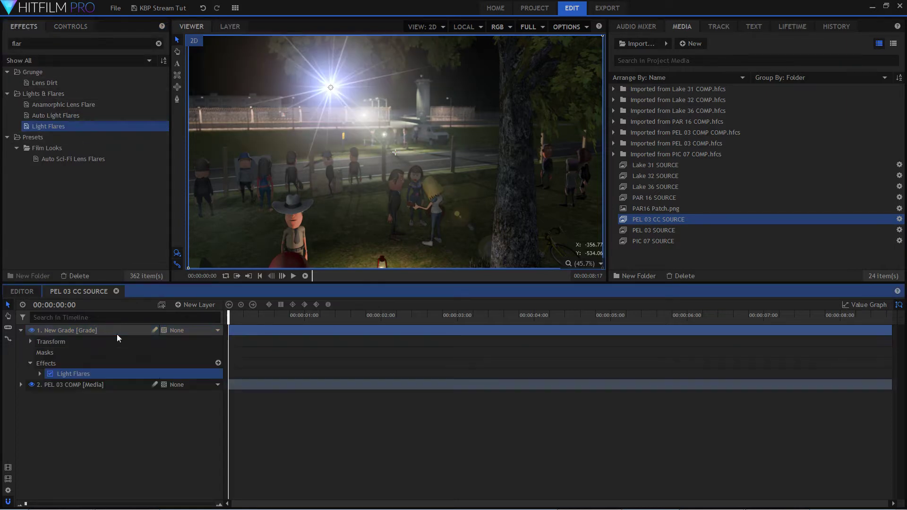
Set the light flare type to Chromatic arc and move its pivot so the rainbow arc falls on the left side of the shot.
double_click(195, 368)
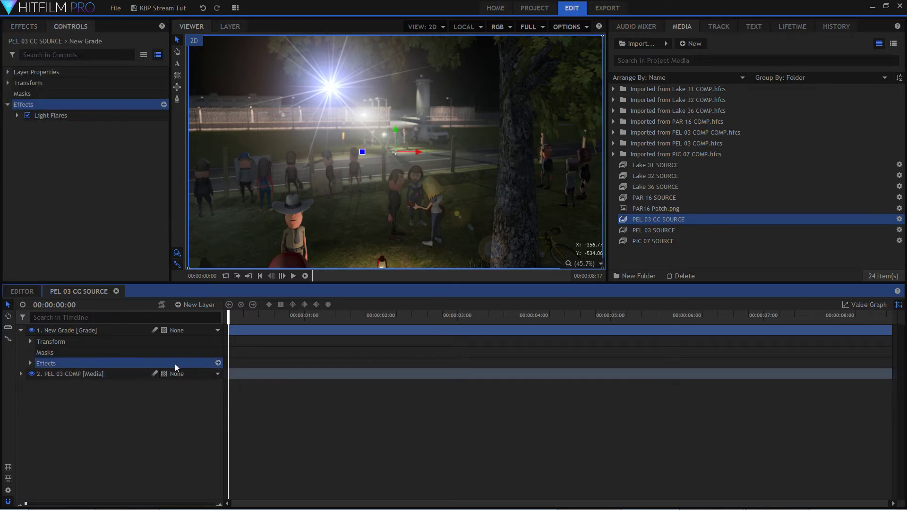
double_click(175, 364)
double_click(205, 375)
left_click(208, 384)
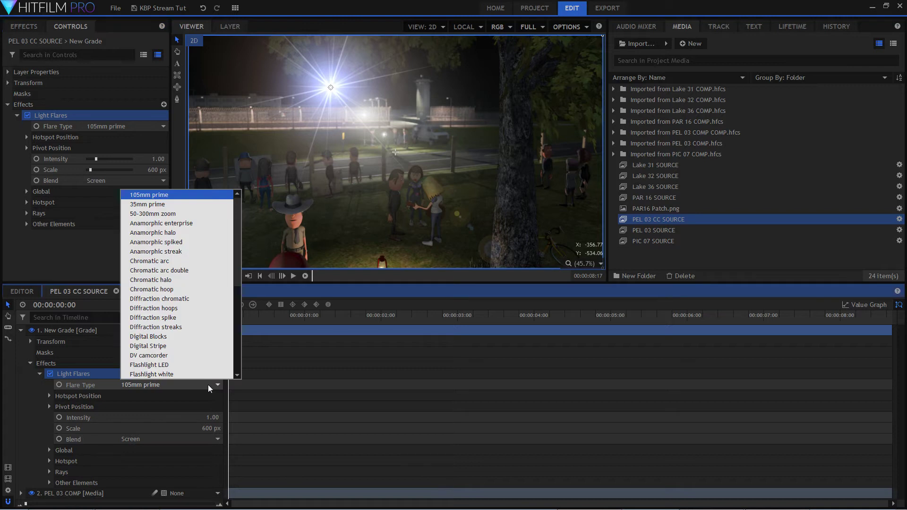
left_click(203, 260)
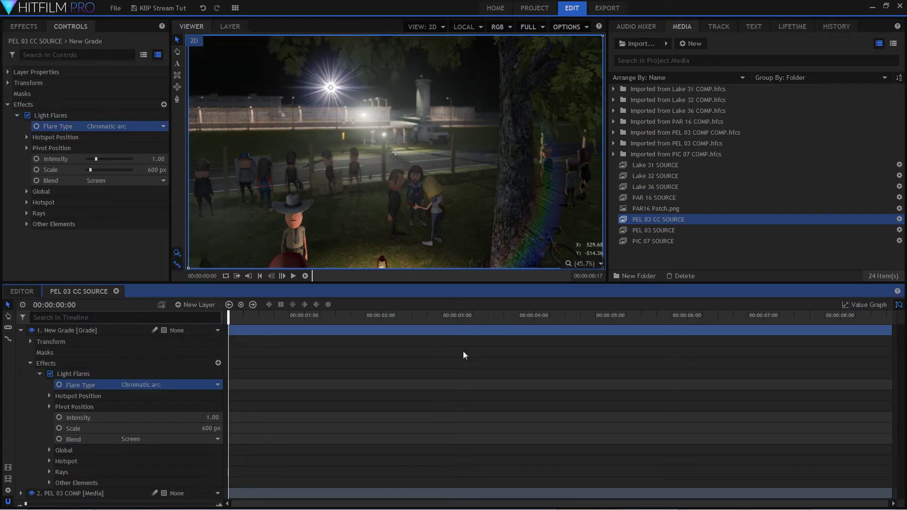
left_click_drag(395, 152, 302, 150)
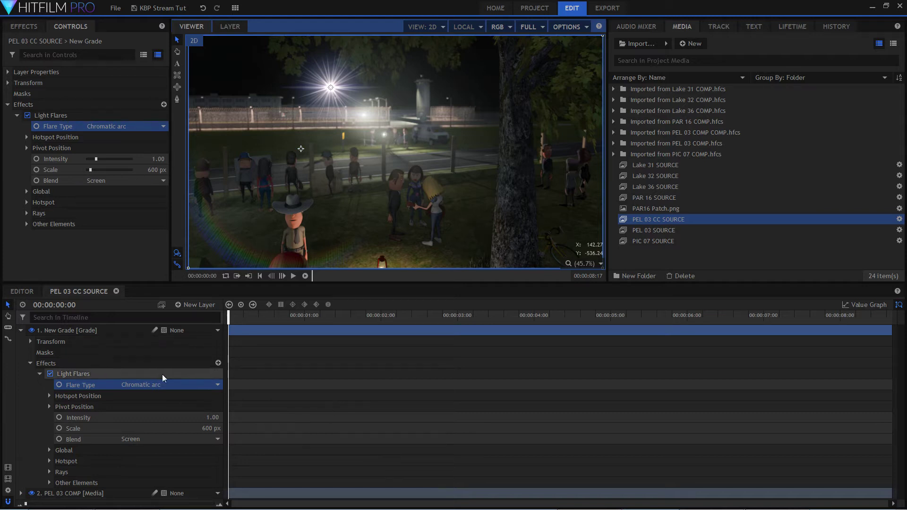
left_click(21, 330)
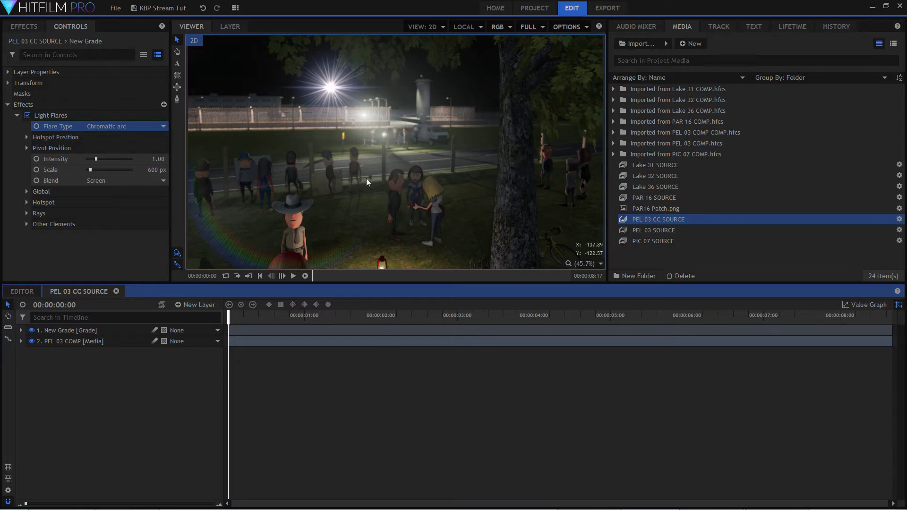
Check the PEL 03 COMP layer by toggling its visibility and looking through its property groups.
left_click(78, 330)
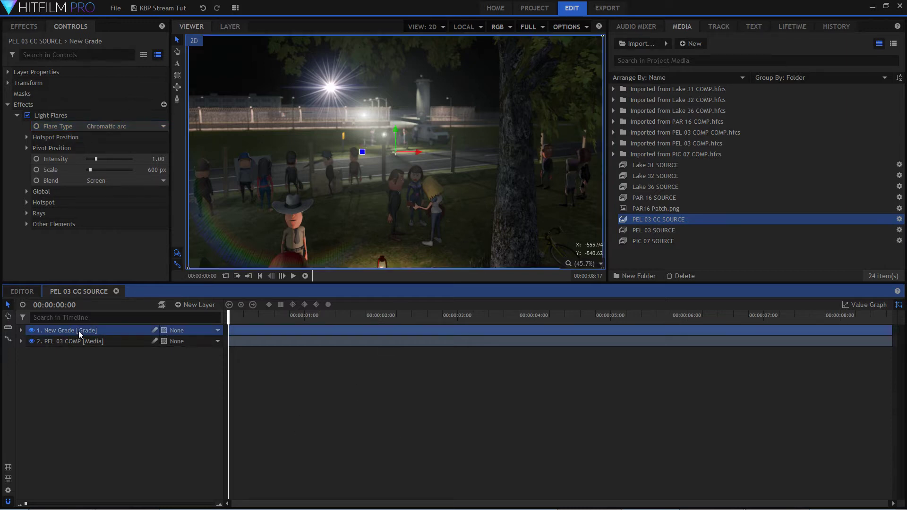
left_click(32, 341)
left_click(32, 341)
left_click(20, 342)
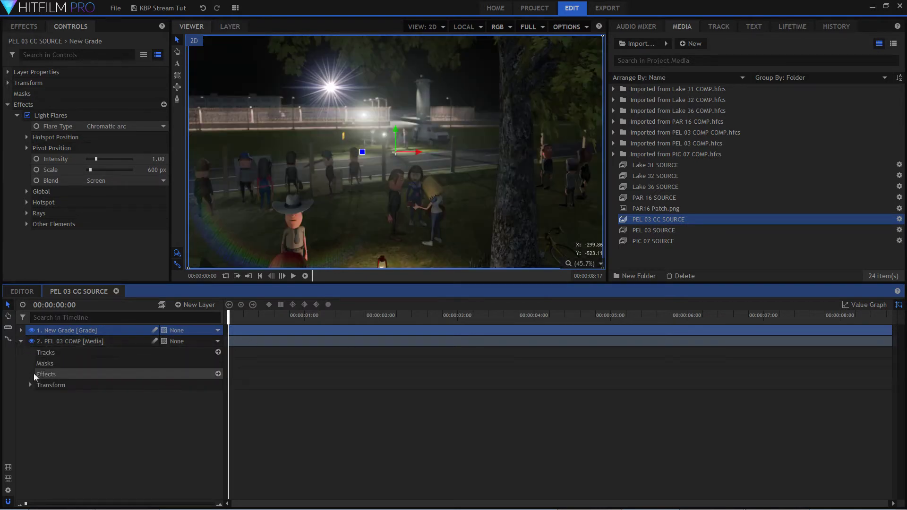
left_click(30, 385)
left_click(30, 386)
left_click(20, 342)
left_click(157, 384)
left_click(88, 342)
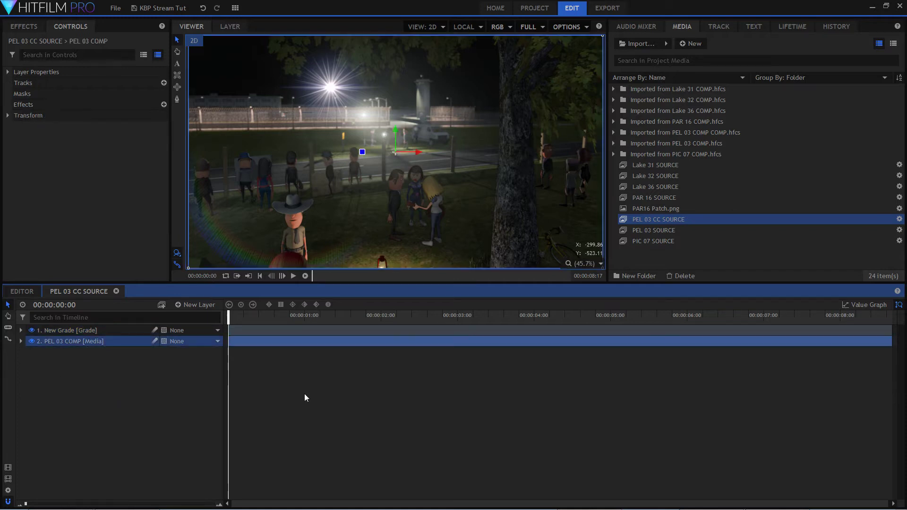
At 00:00:04:05, raise the light flare's intensity to 1.36 and set its hotspot brightness to 0.
left_click_drag(231, 318, 549, 325)
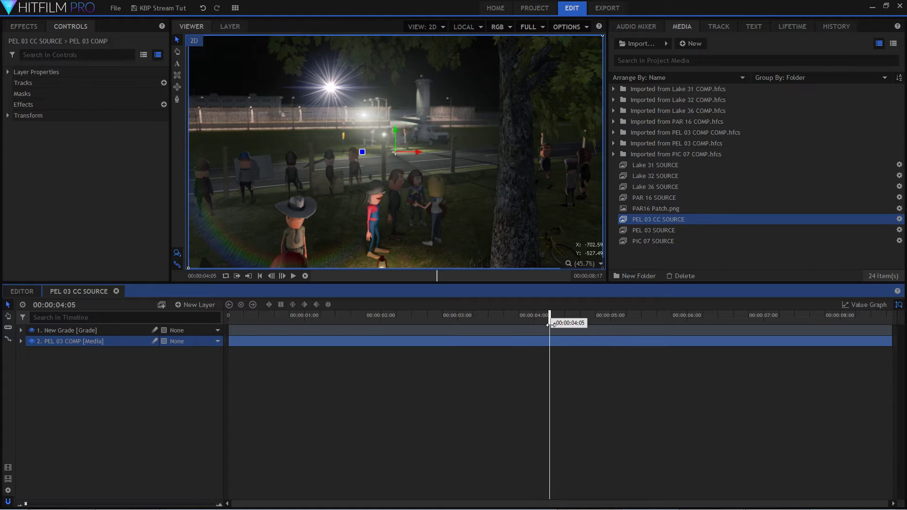
left_click(87, 330)
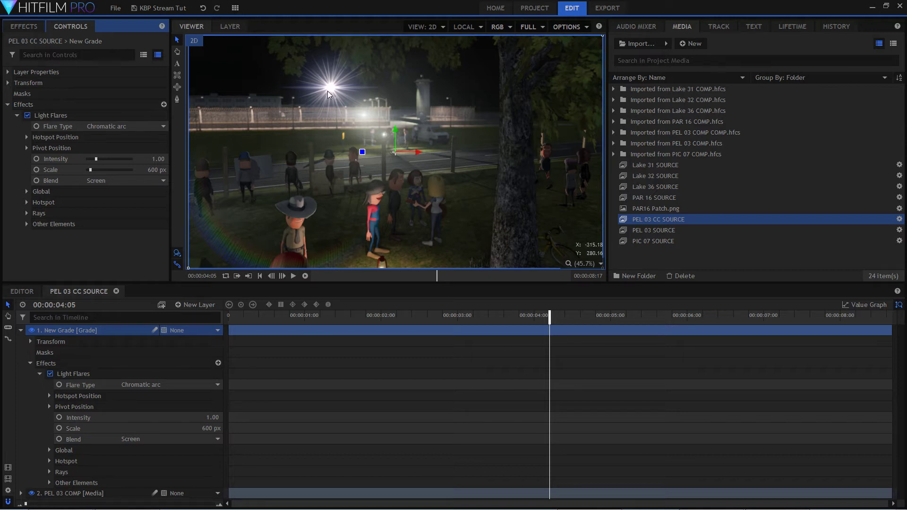
mouse_move(213, 418)
left_mouse_down()
mouse_move(166, 417)
mouse_move(231, 417)
left_mouse_up()
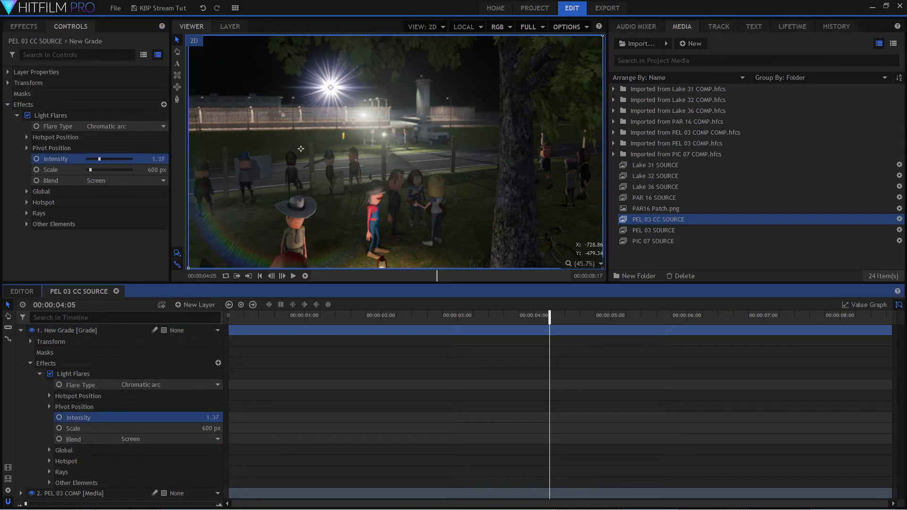
left_click(49, 461)
scroll(122, 450, "down", 2)
left_click_drag(213, 439, 163, 440)
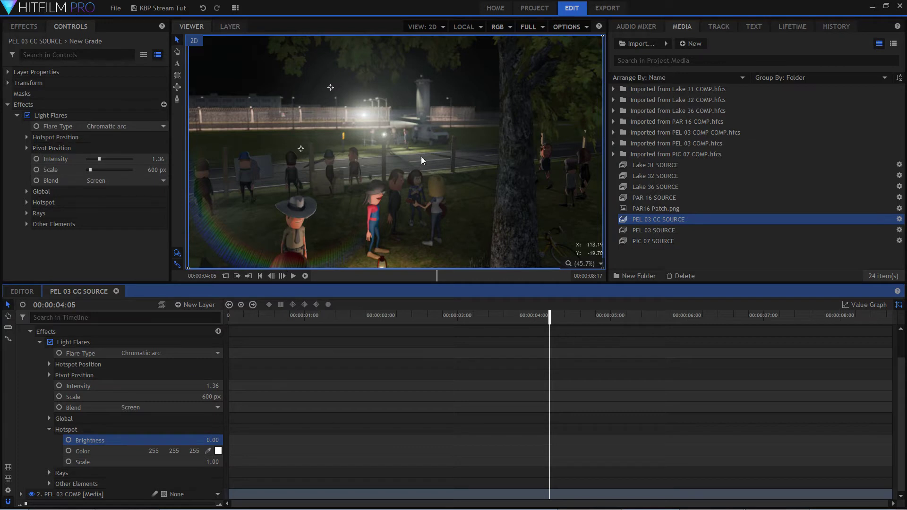
Place the flare's hotspot on the bright lamp in the background and shift its pivot slightly down and right.
left_click_drag(331, 88, 365, 118)
left_click_drag(301, 149, 317, 159)
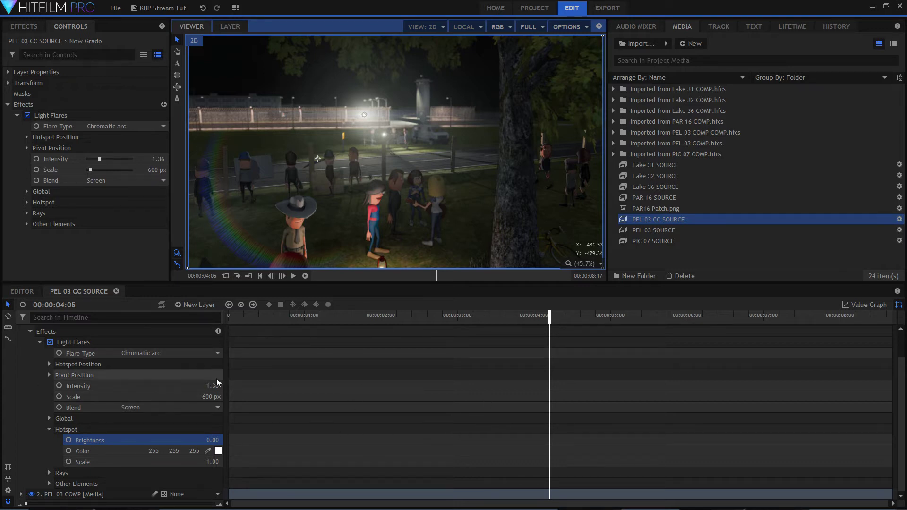
left_click(39, 342)
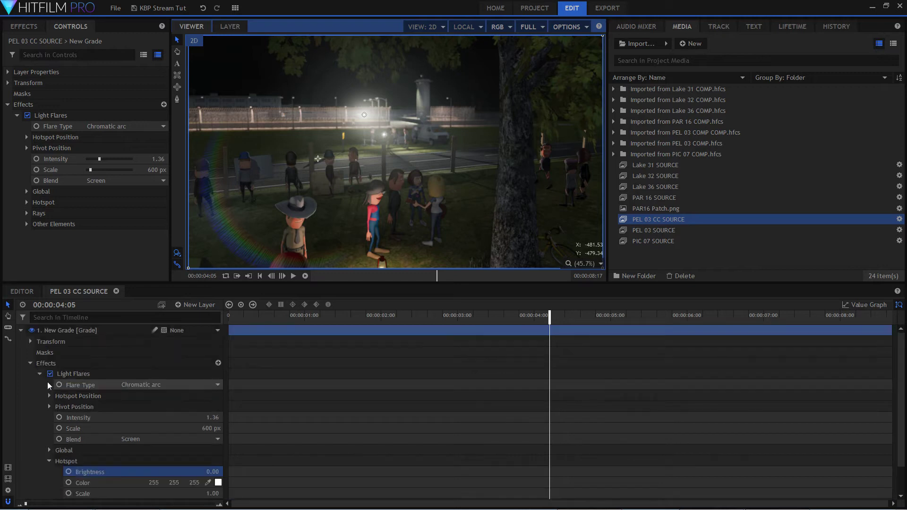
left_click(30, 364)
left_click(21, 330)
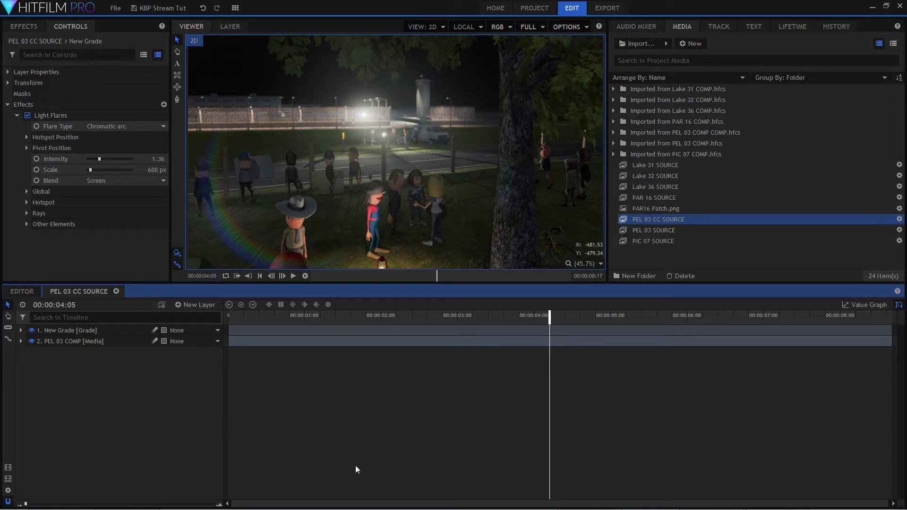
Set the PEL 03 COMP layer's scale to 104%.
left_click(92, 338)
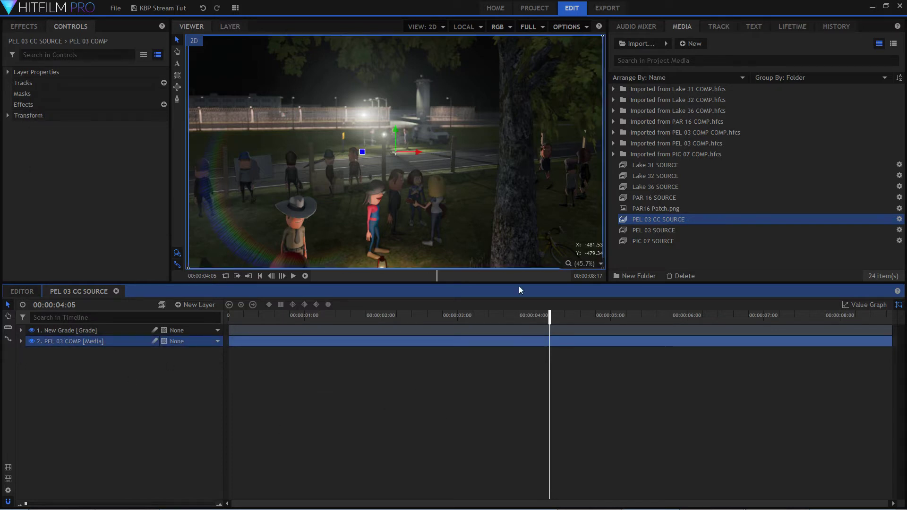
left_click(21, 341)
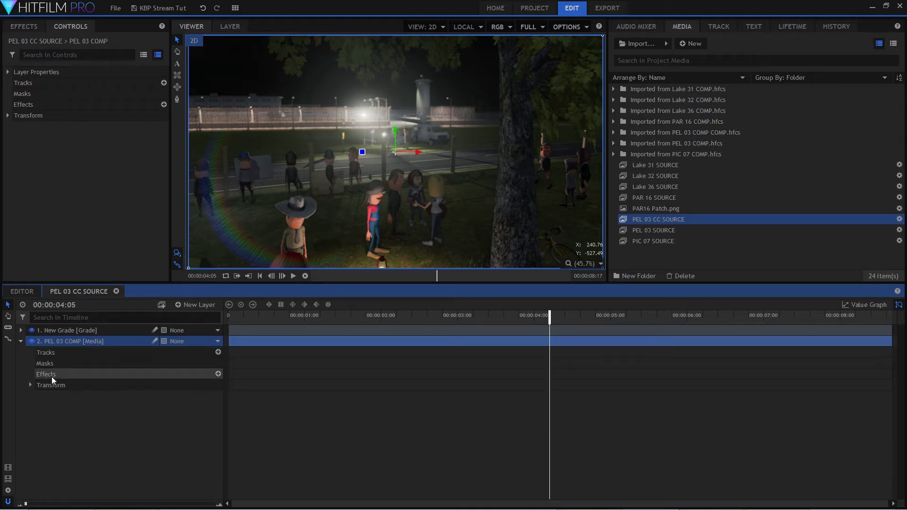
left_click(30, 385)
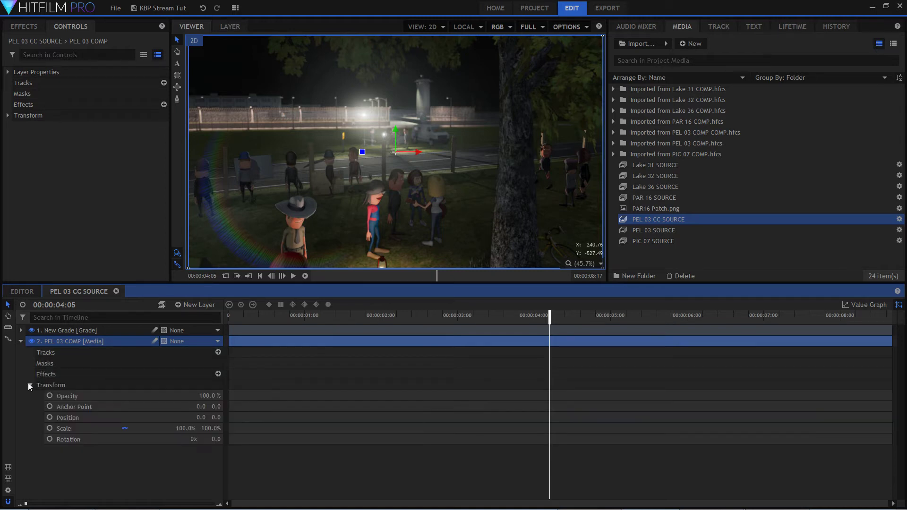
left_click(180, 428)
type("104")
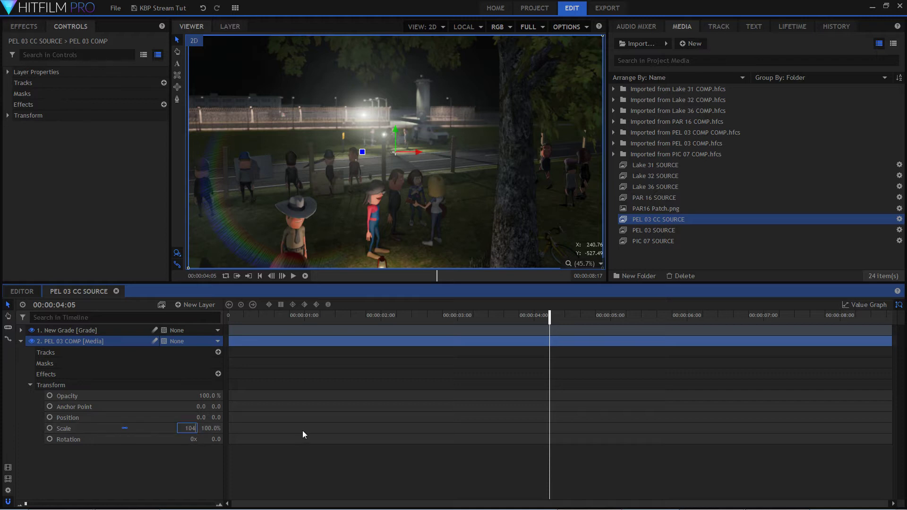
key("Return")
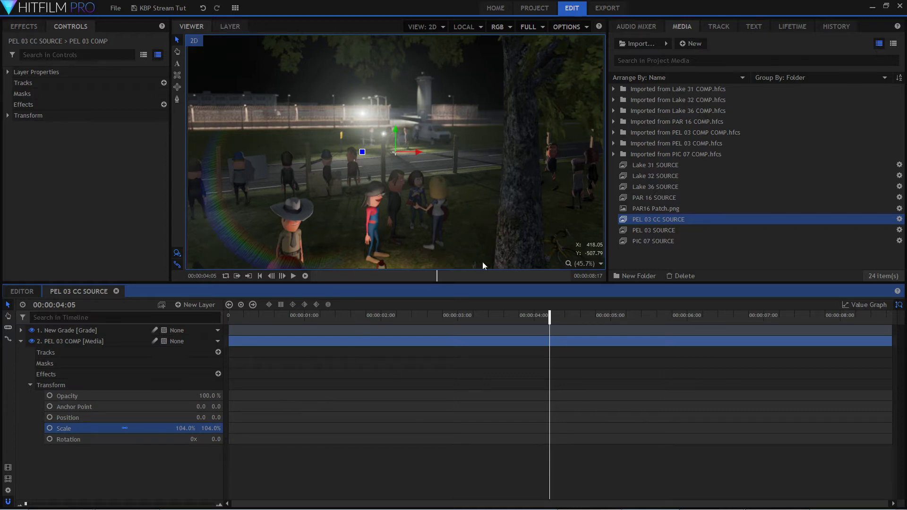
Raise the PEL 03 COMP layer to a Y position of 17.5 and keyframe its position at the first frame.
left_click(395, 128)
left_click_drag(395, 129, 395, 125)
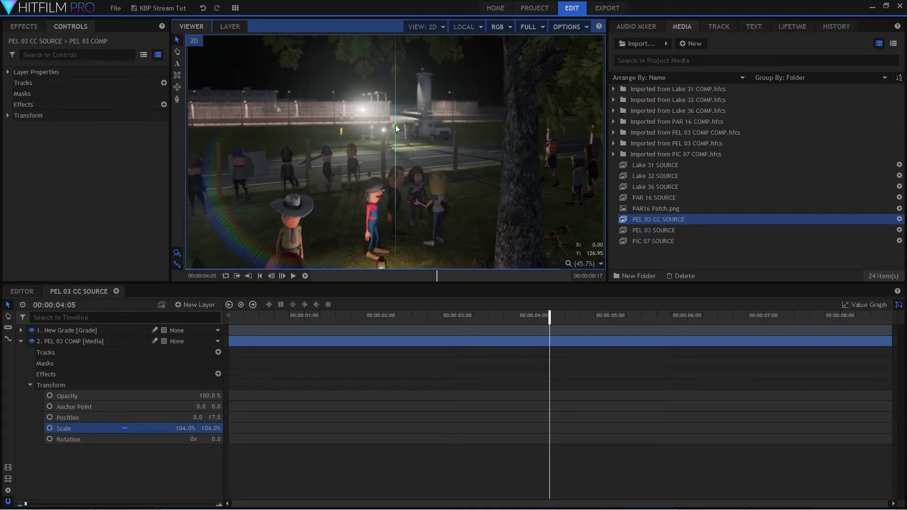
left_click_drag(395, 124, 396, 124)
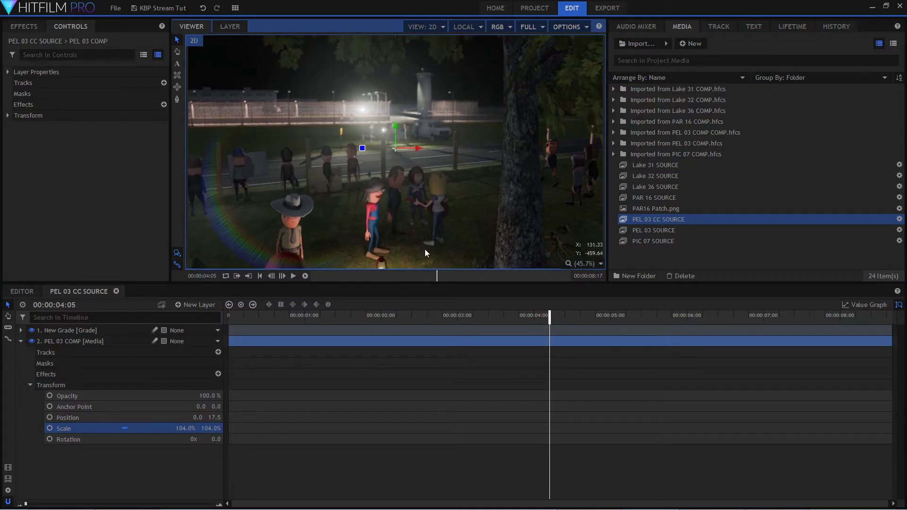
left_click_drag(549, 313, 110, 320)
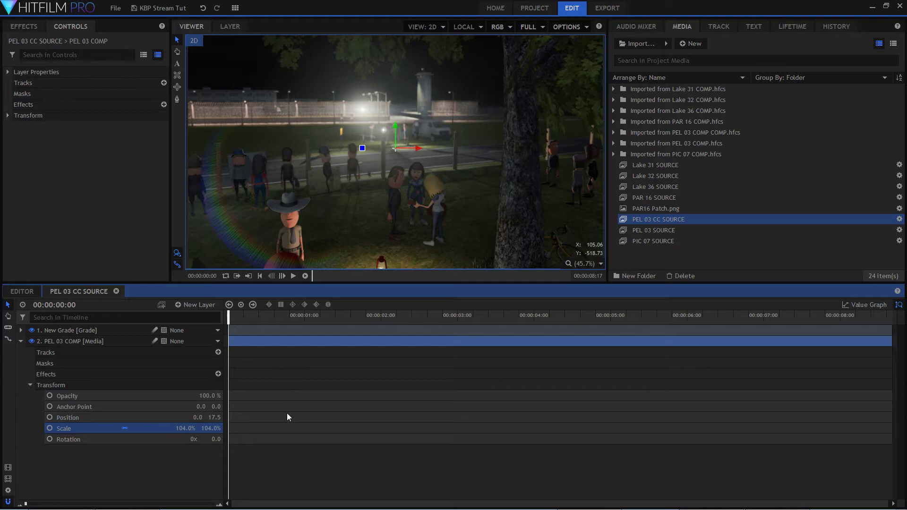
left_click(115, 416)
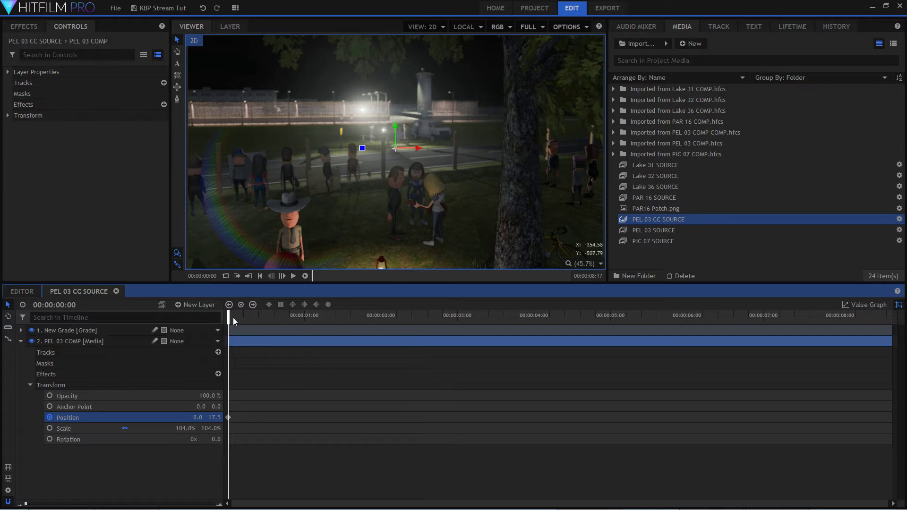
Keyframe the PEL 03 COMP layer's Y position at -17.5 on 00:00:08:16 and scrub back to check the move.
left_click_drag(230, 318, 889, 323)
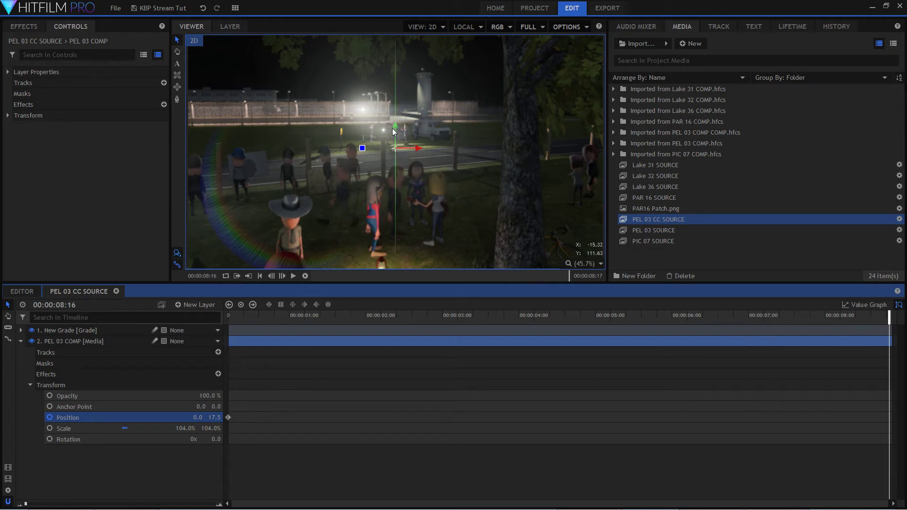
mouse_move(395, 126)
left_mouse_down()
mouse_move(388, 138)
mouse_move(398, 134)
left_mouse_up()
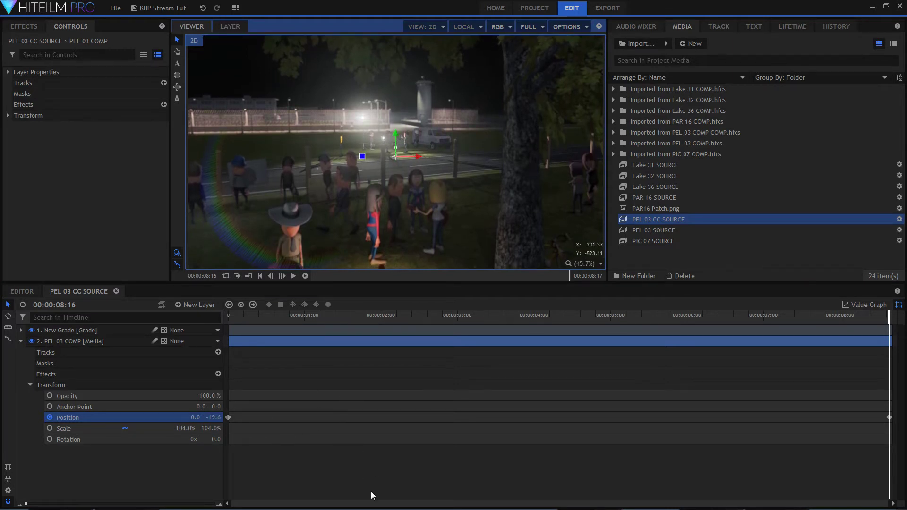
left_click_drag(262, 317, 904, 341)
left_click_drag(396, 132, 399, 132)
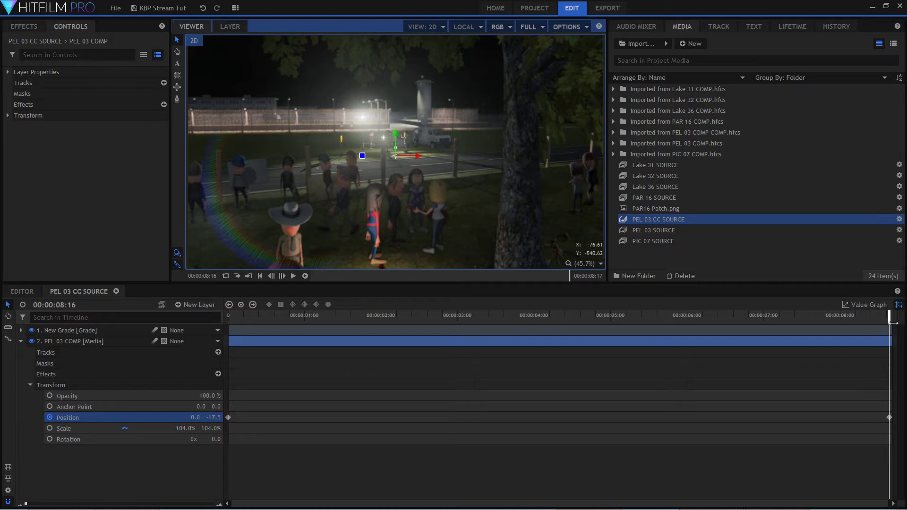
left_click_drag(890, 318, 611, 374)
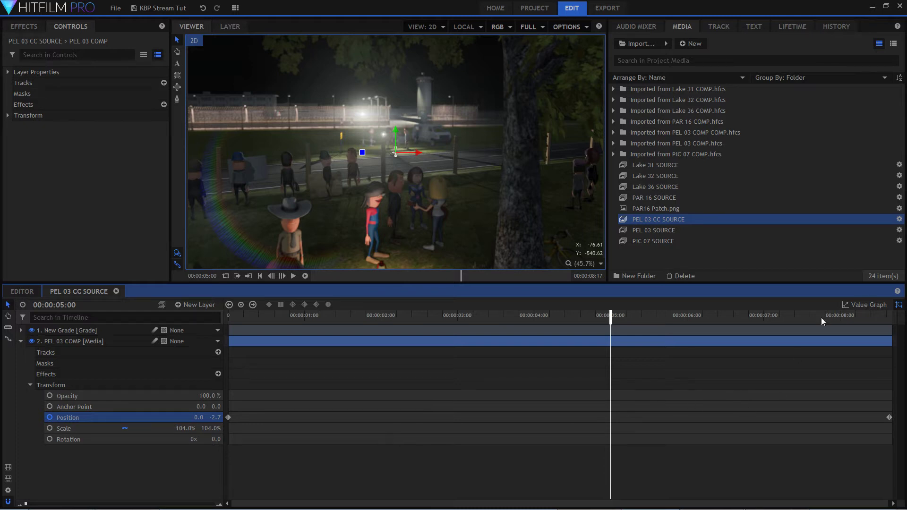
Try Manual Bezier temporal interpolation on the PEL 03 COMP layer's first position keyframe and reshape its curve in the value graph.
left_click(868, 304)
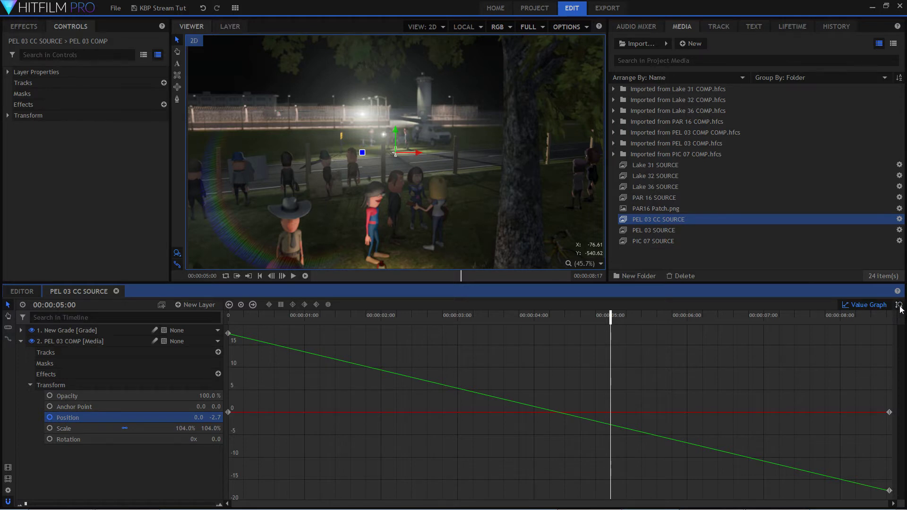
left_click_drag(250, 315, 797, 367)
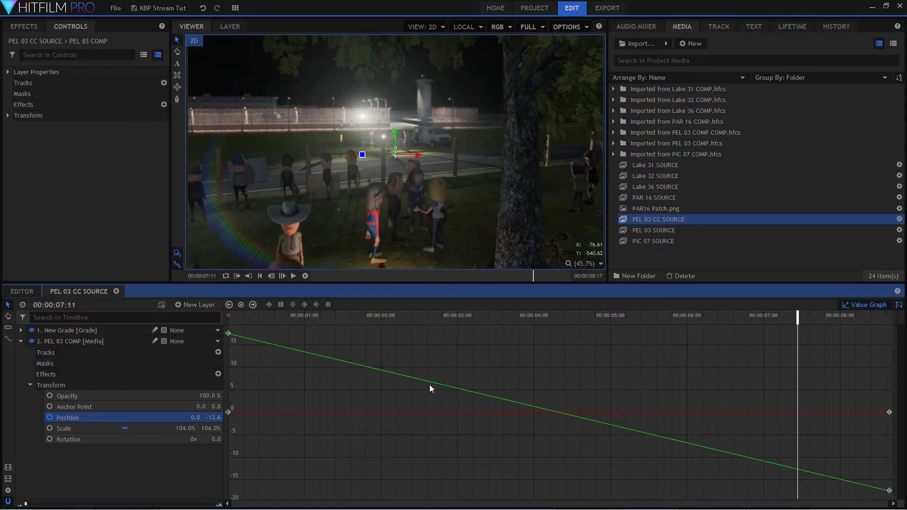
right_click(229, 334)
mouse_move(319, 395)
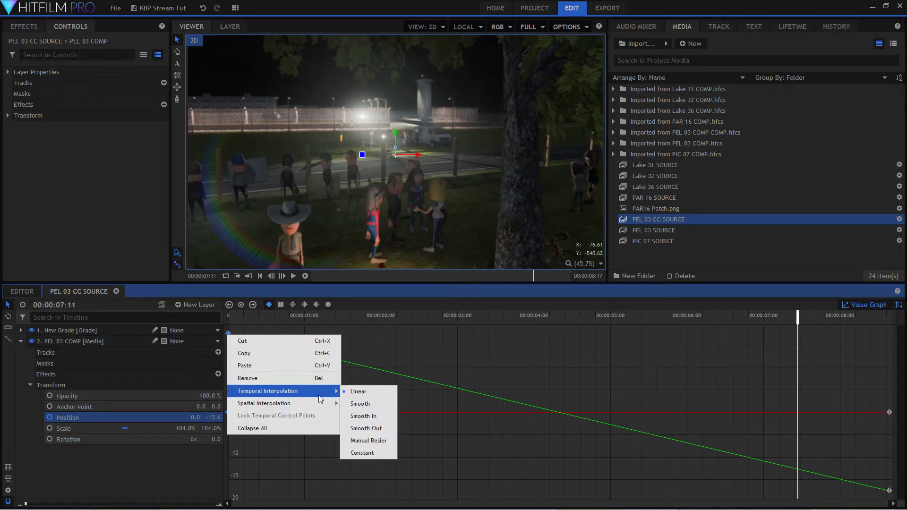
left_click(378, 441)
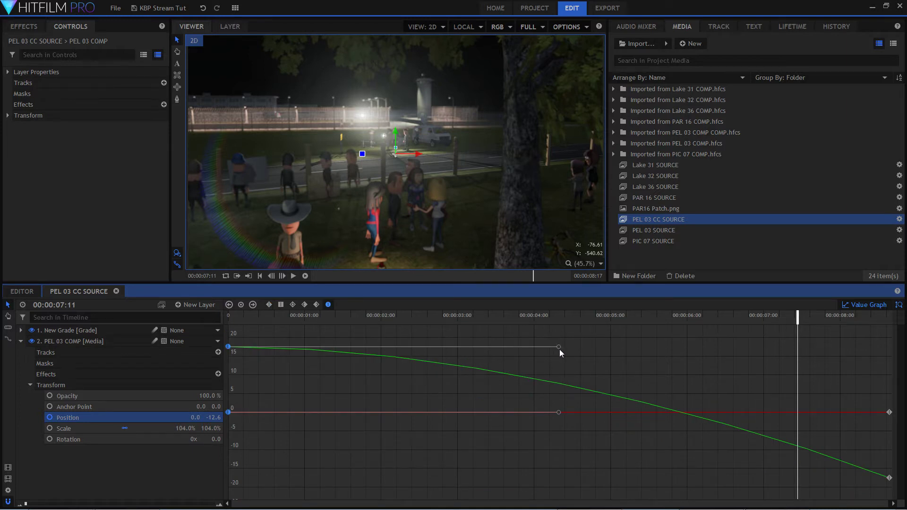
left_click_drag(558, 347, 618, 366)
left_click_drag(513, 373, 554, 366)
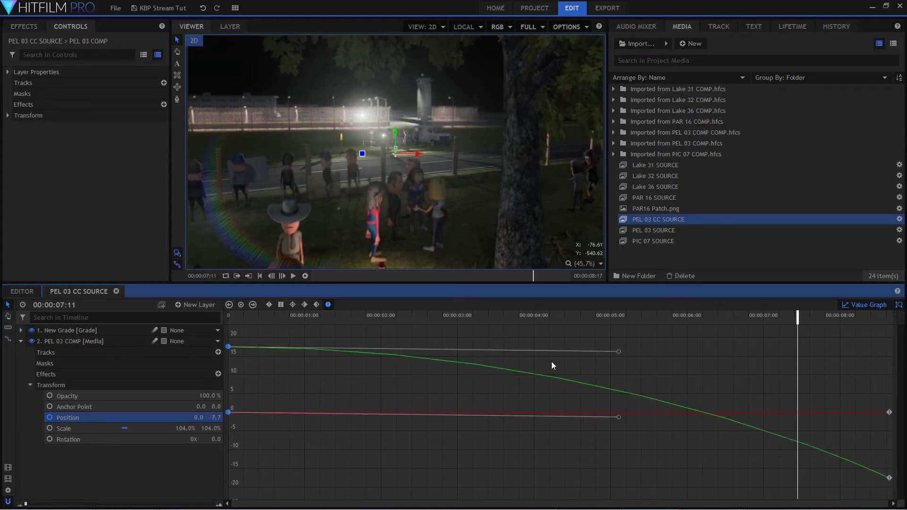
Set the first position keyframe's temporal interpolation to Smooth and close the value graph.
right_click(229, 348)
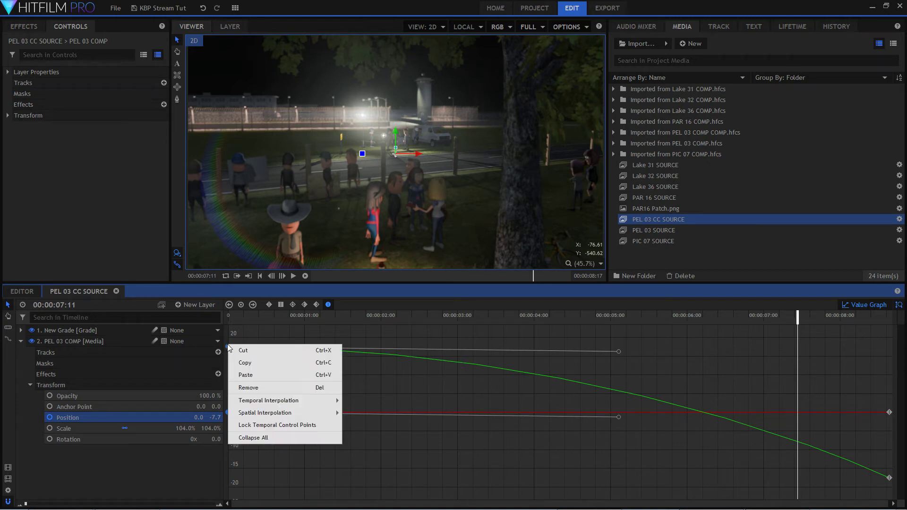
mouse_move(313, 402)
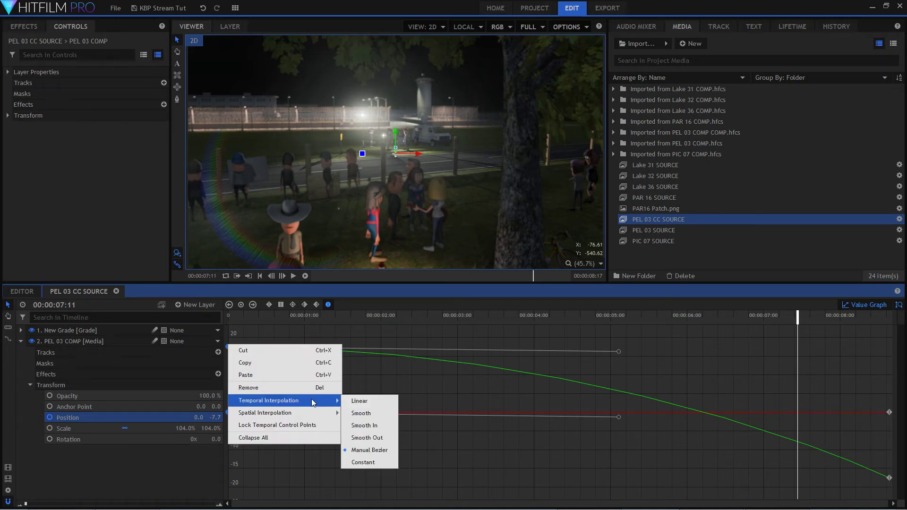
left_click(361, 413)
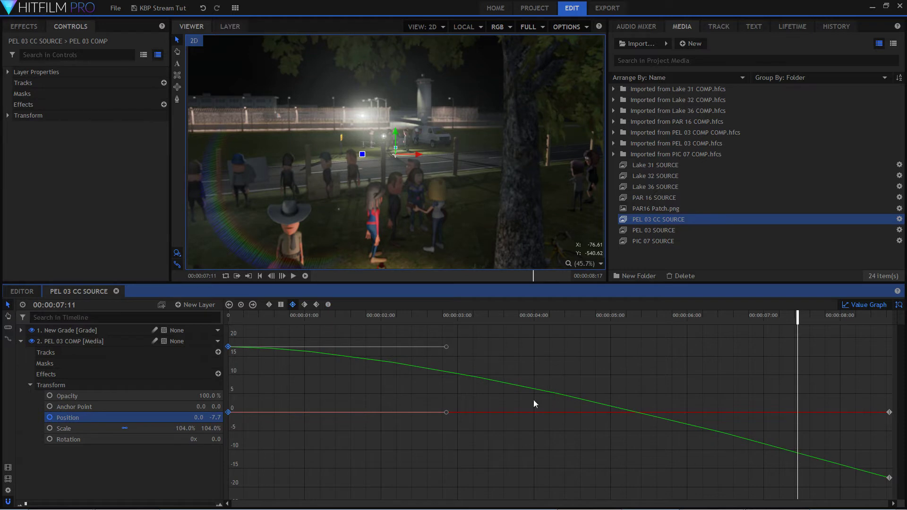
left_click(881, 305)
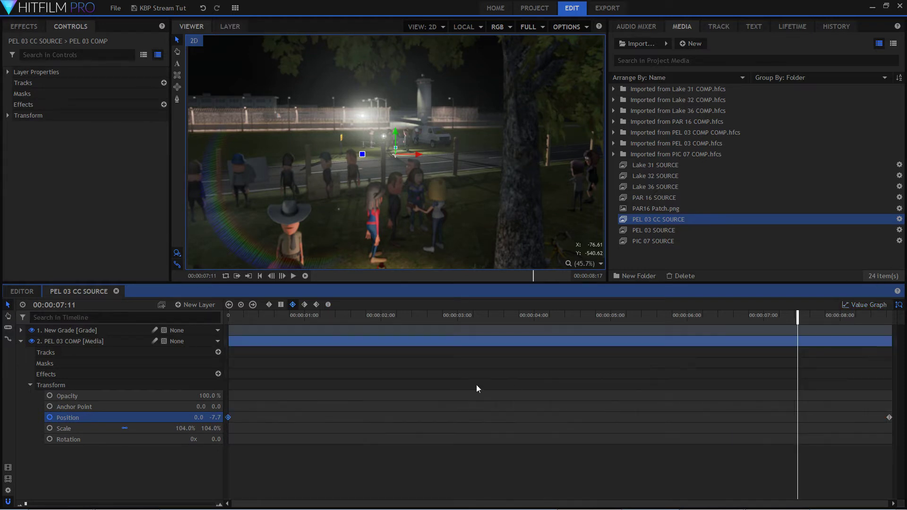
Play the shot from the first frame to check the eased vertical move, and return to the start.
left_click(229, 316)
key("space")
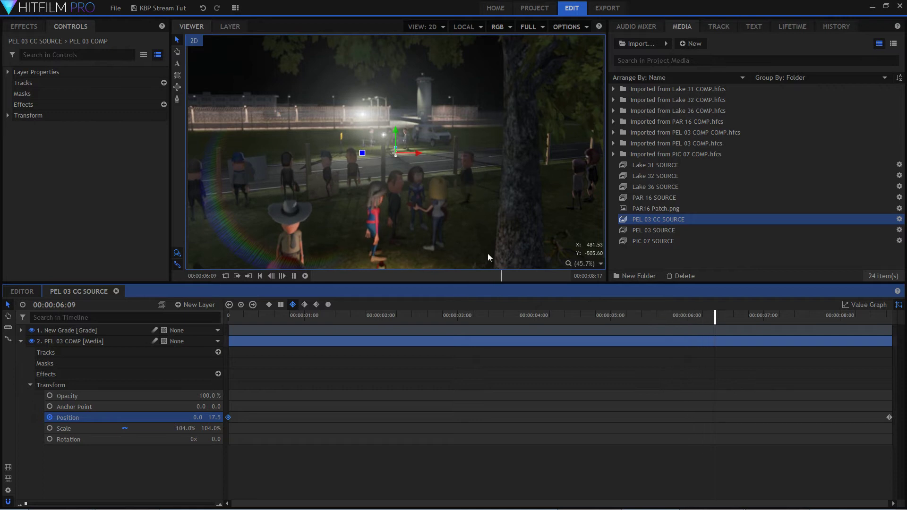
key("space")
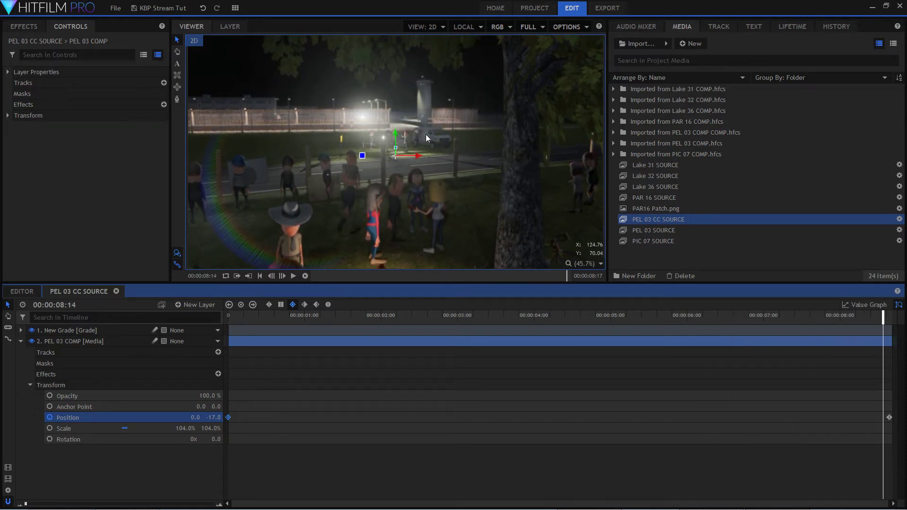
left_click_drag(442, 321, 228, 321)
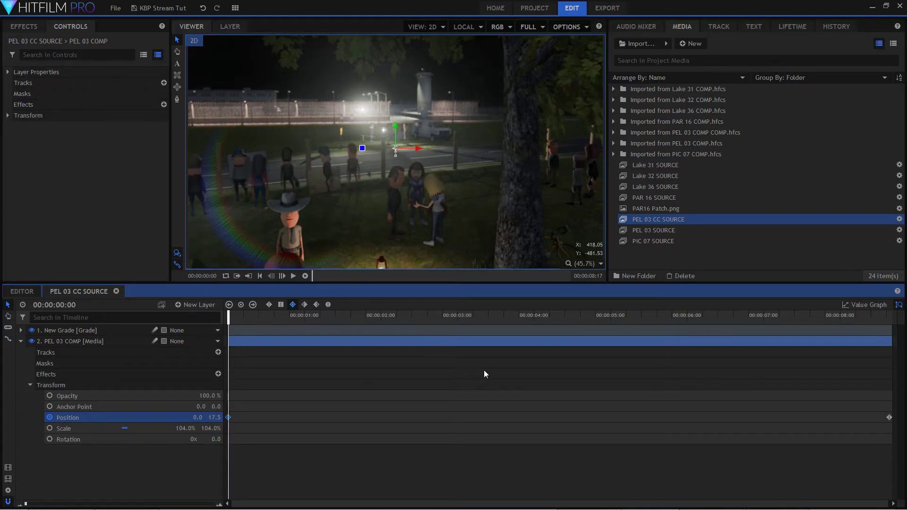
mouse_move(228, 315)
left_mouse_down()
mouse_move(526, 315)
mouse_move(229, 315)
left_mouse_up()
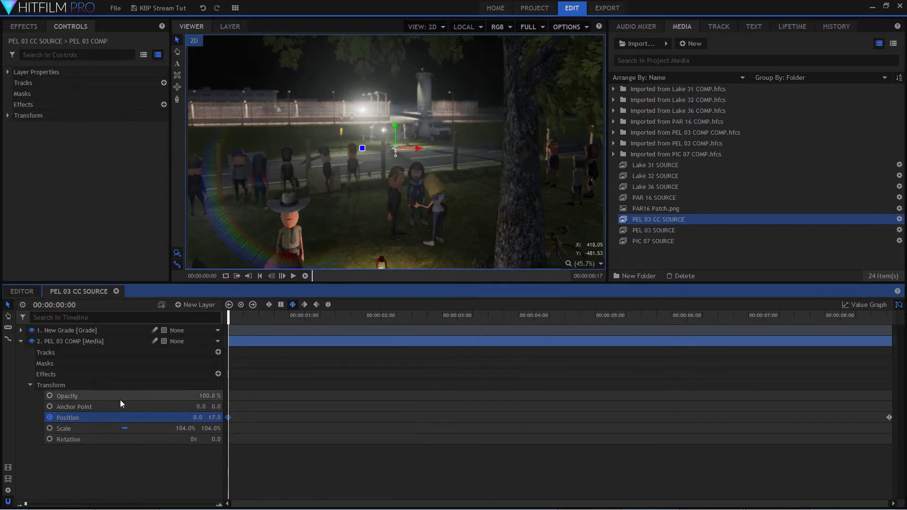
Move the New Grade layer's flare pivot center to about -341.4, -41.5 and keyframe it at the first frame.
left_click(20, 330)
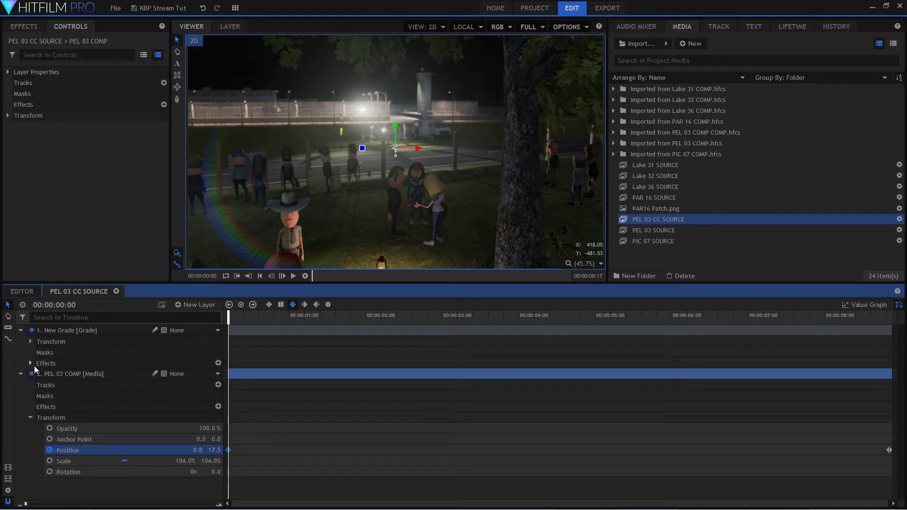
left_click(30, 363)
scroll(174, 433, "down", 4)
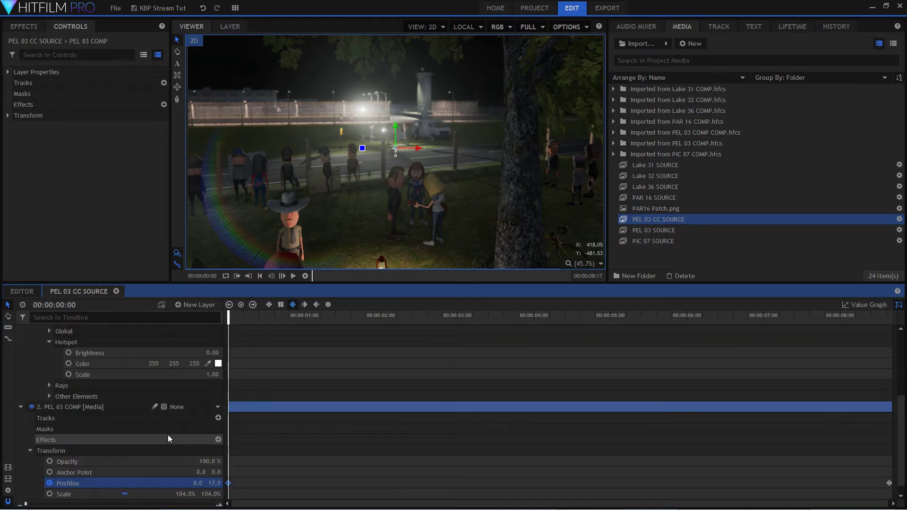
scroll(168, 434, "up", 2)
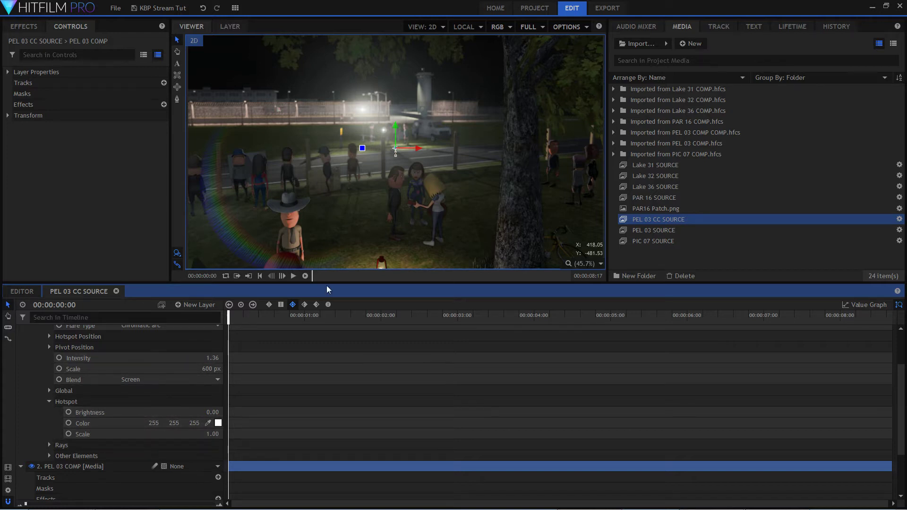
left_click(158, 359)
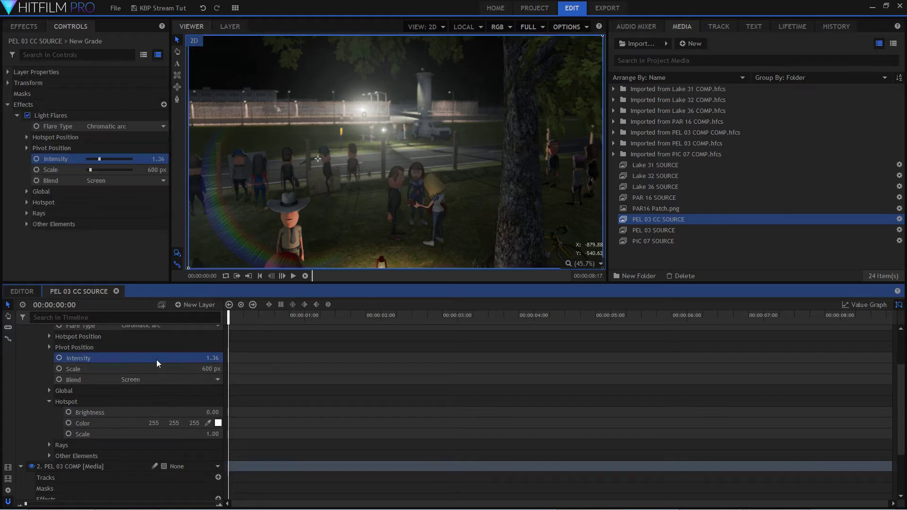
left_click_drag(318, 160, 320, 165)
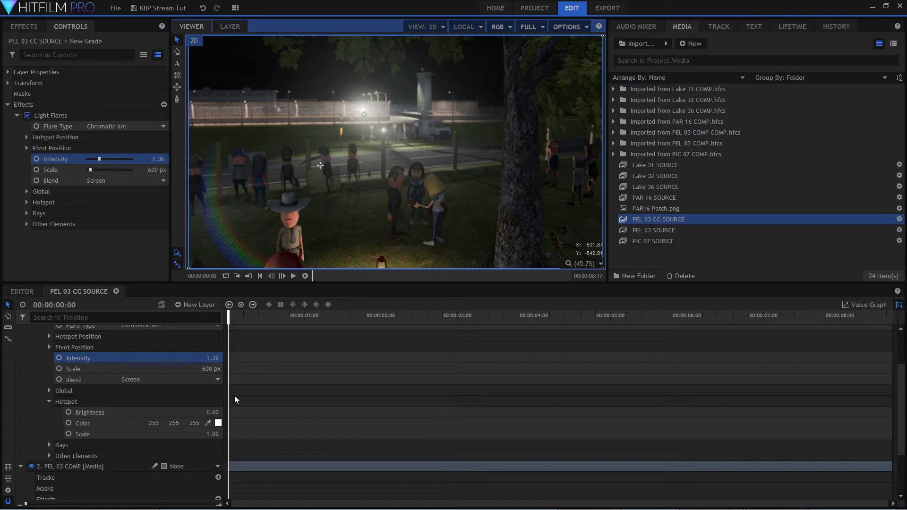
left_click(45, 349)
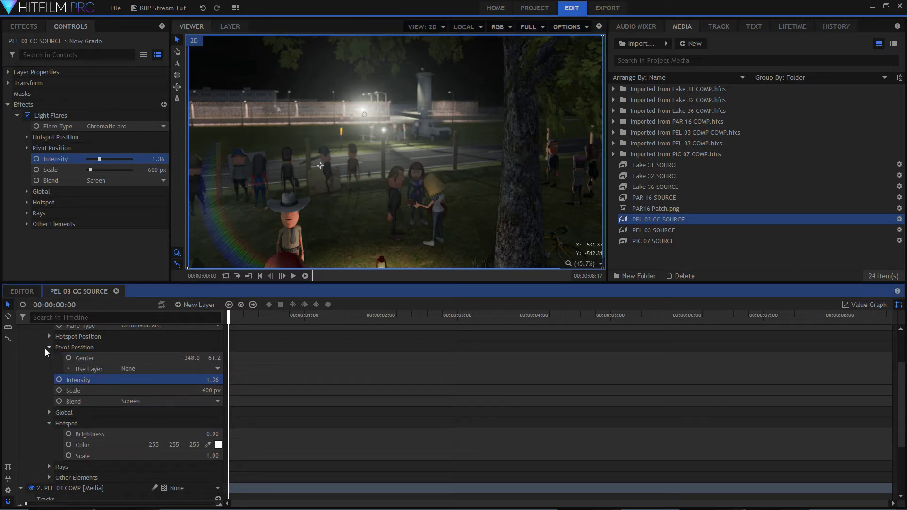
left_click(155, 358)
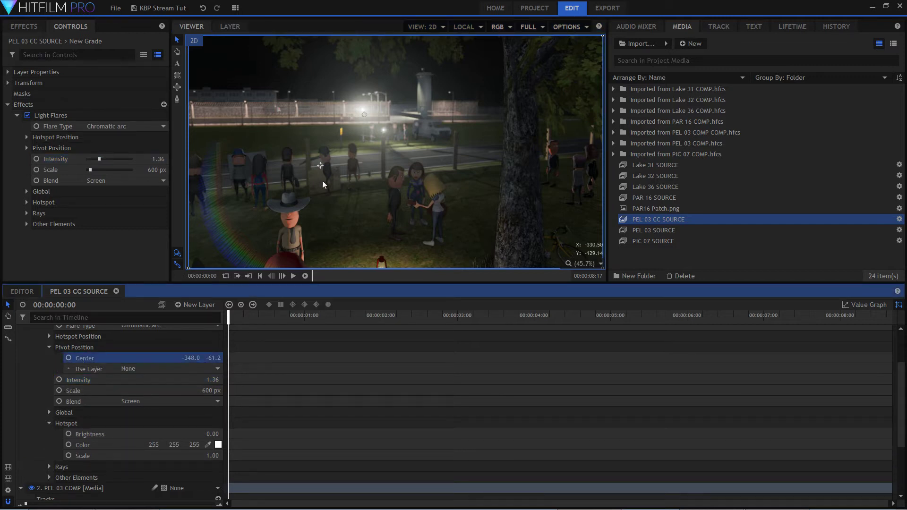
mouse_move(320, 166)
left_mouse_down()
mouse_move(334, 170)
mouse_move(322, 161)
left_mouse_up()
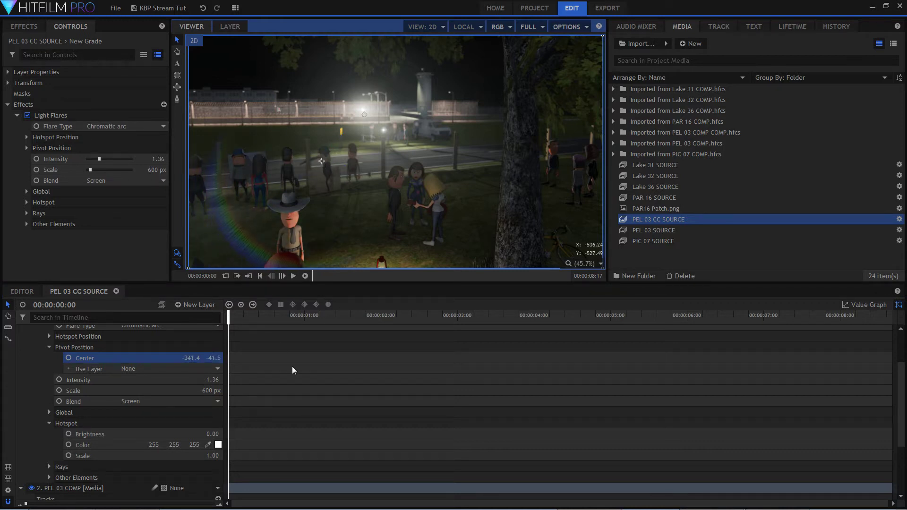
left_click(69, 358)
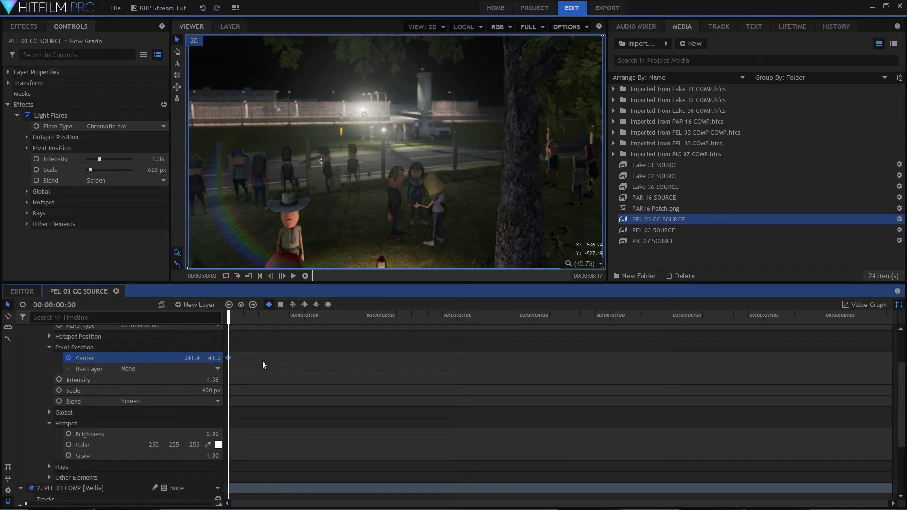
Keyframe the flare's pivot center at about -310.8, -172.9 on 00:00:08:16 and preview the opening seconds.
left_click_drag(233, 322, 900, 328)
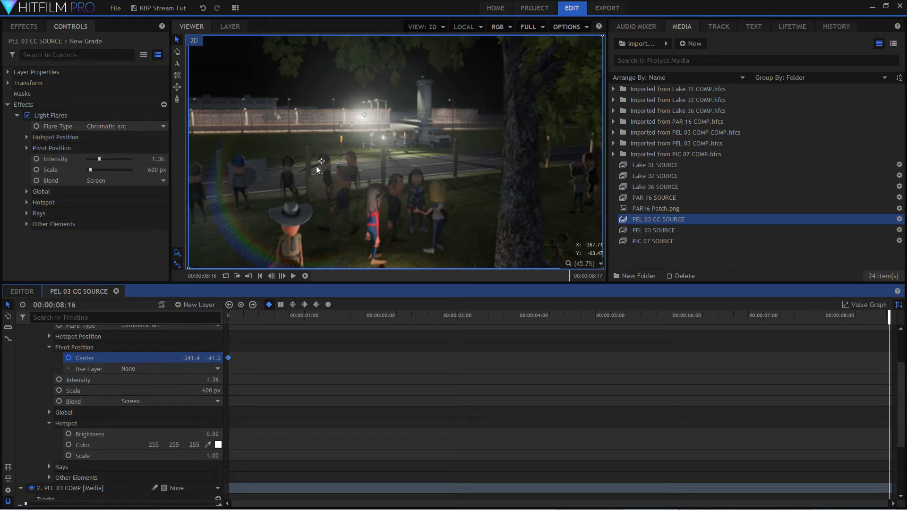
left_click_drag(322, 163, 330, 196)
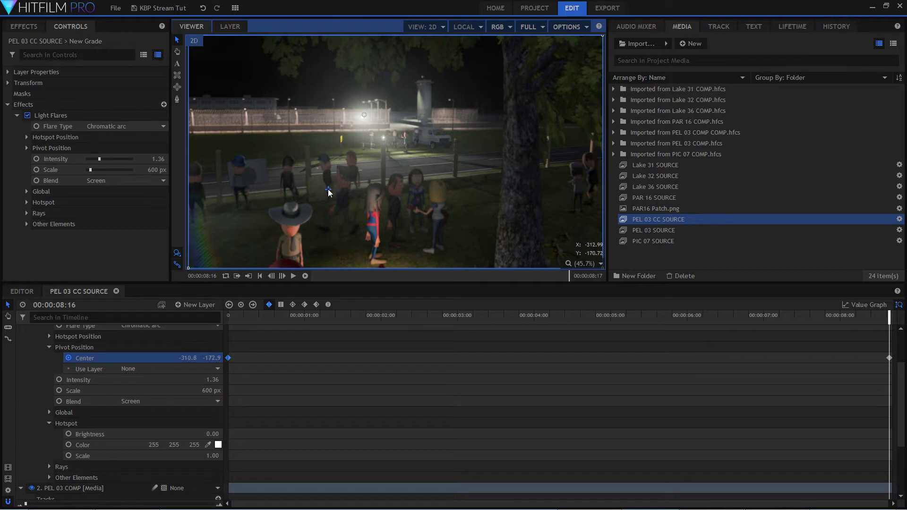
left_click_drag(291, 325, 228, 318)
key("space")
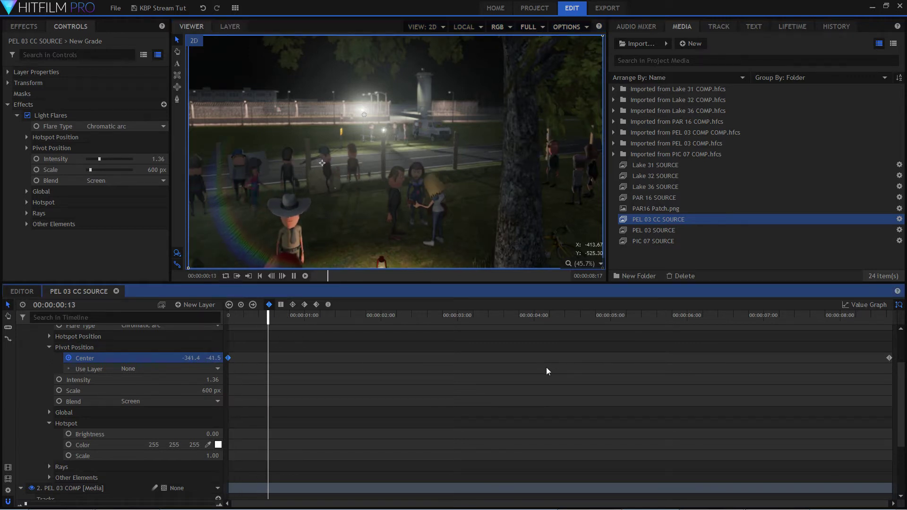
key("space")
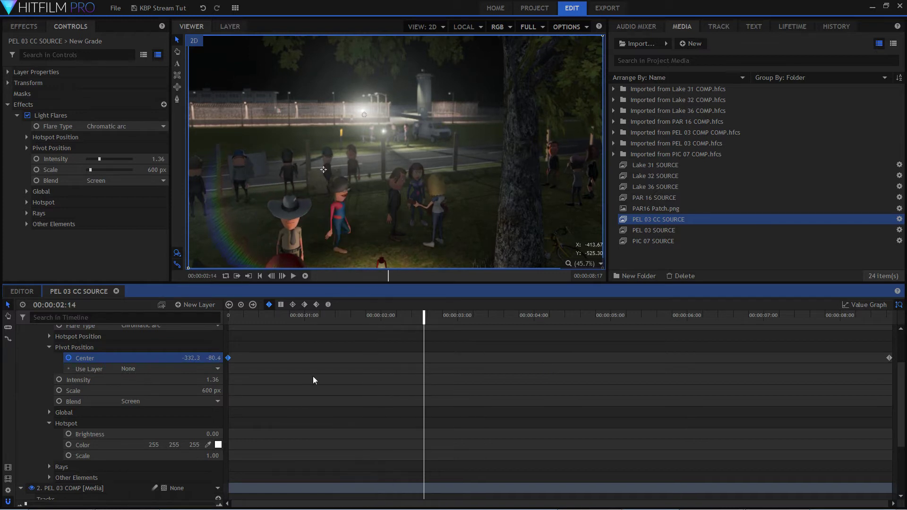
Collapse the New Grade layer and play the whole shot from the start to review the moving flare.
scroll(140, 369, "up", 3)
left_click(105, 332)
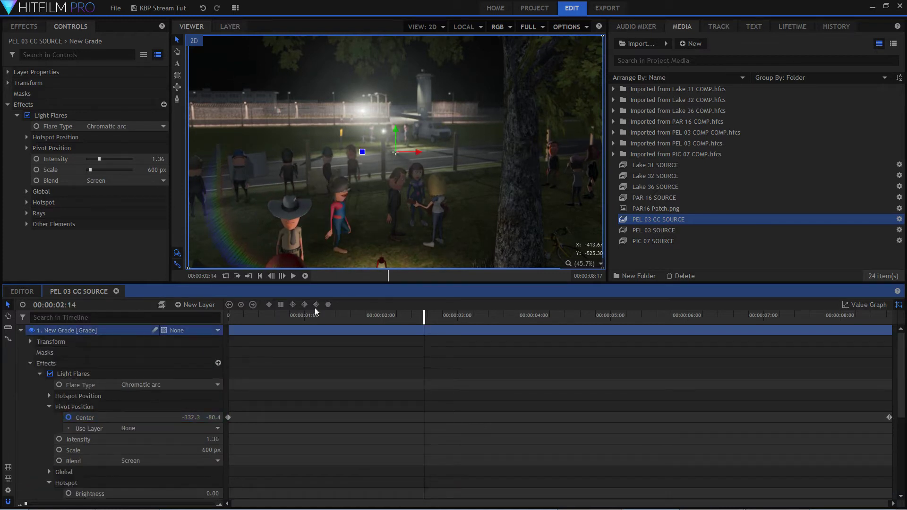
left_click(103, 363)
double_click(90, 333)
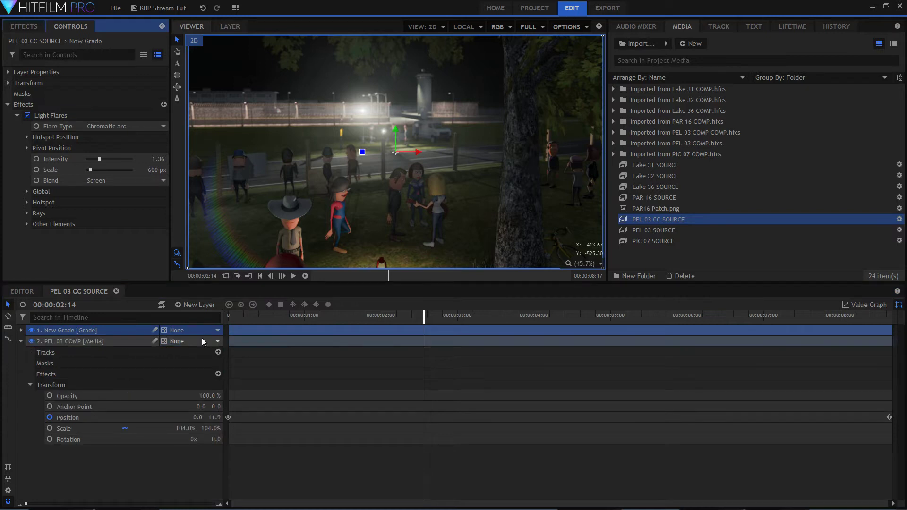
left_click_drag(249, 318, 228, 318)
key("space")
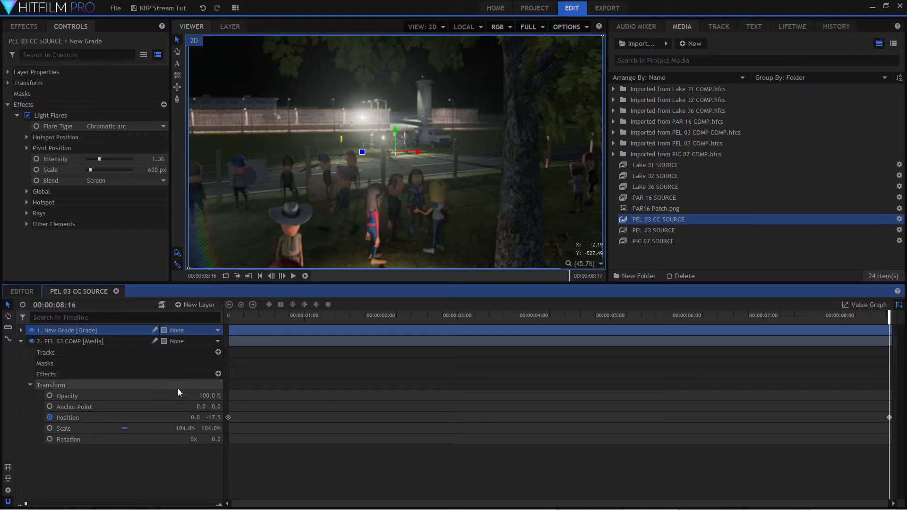
Collapse the PEL 03 COMP layer and paste the copied LUT grade layer into the PEL 03 CC SOURCE timeline.
left_click(20, 341)
left_click(100, 385)
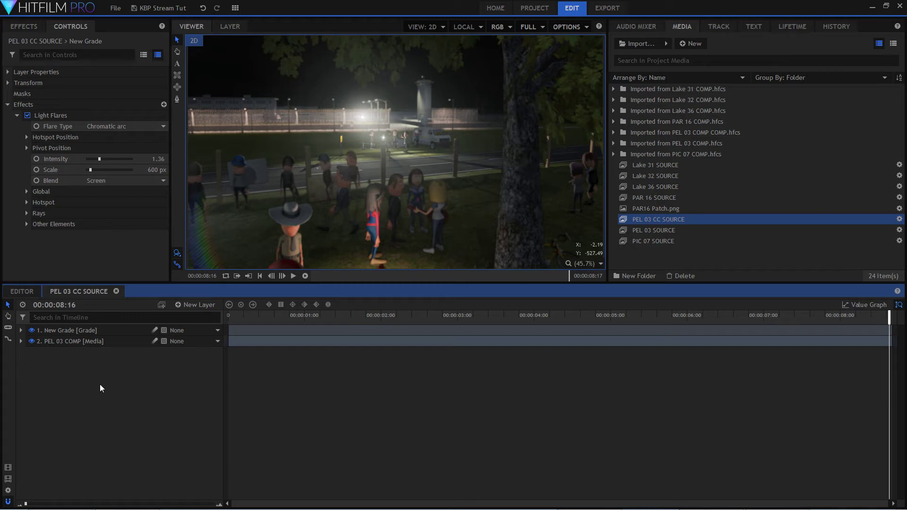
right_click(70, 385)
left_click(93, 359)
right_click(95, 412)
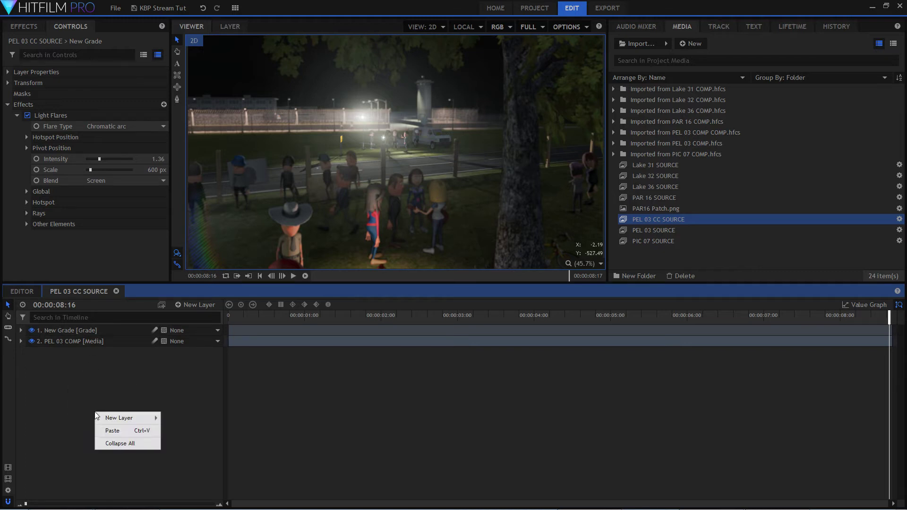
left_click(122, 434)
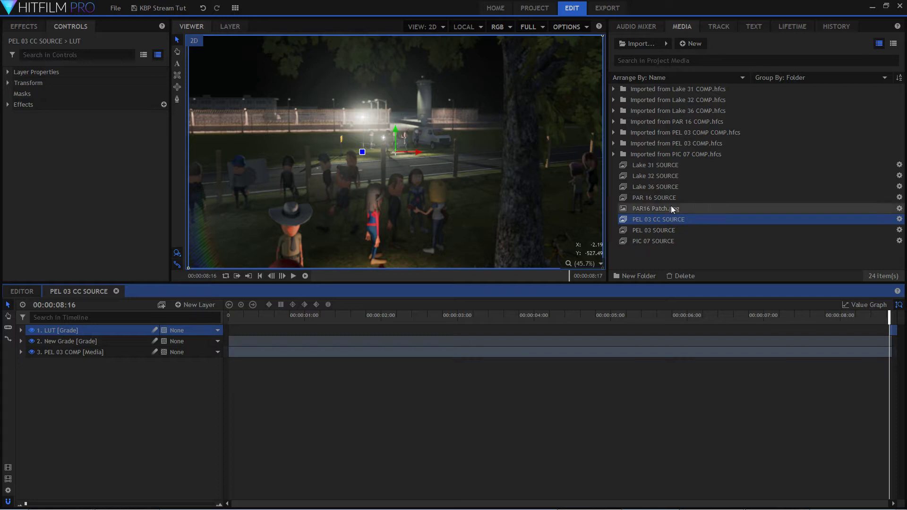
Open the PEL 03 SOURCE composite shot and remove its LUT grade layer.
double_click(676, 230)
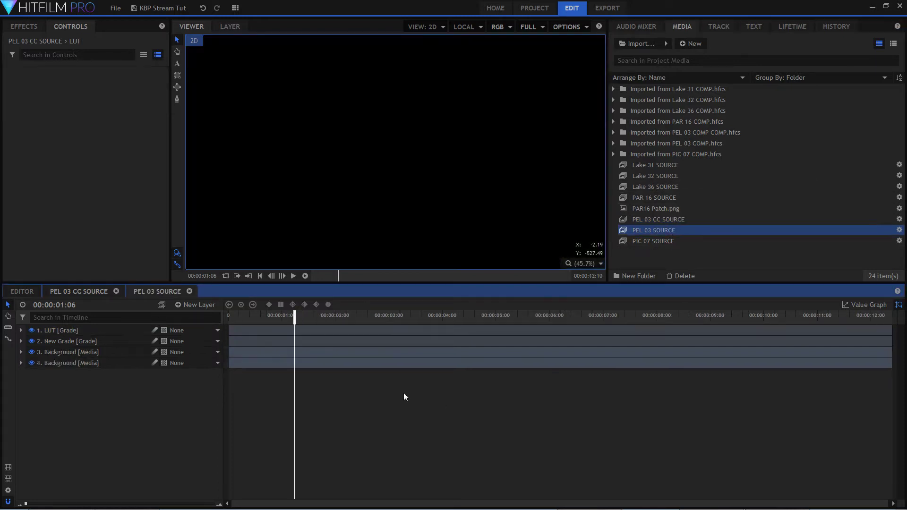
left_click(82, 328)
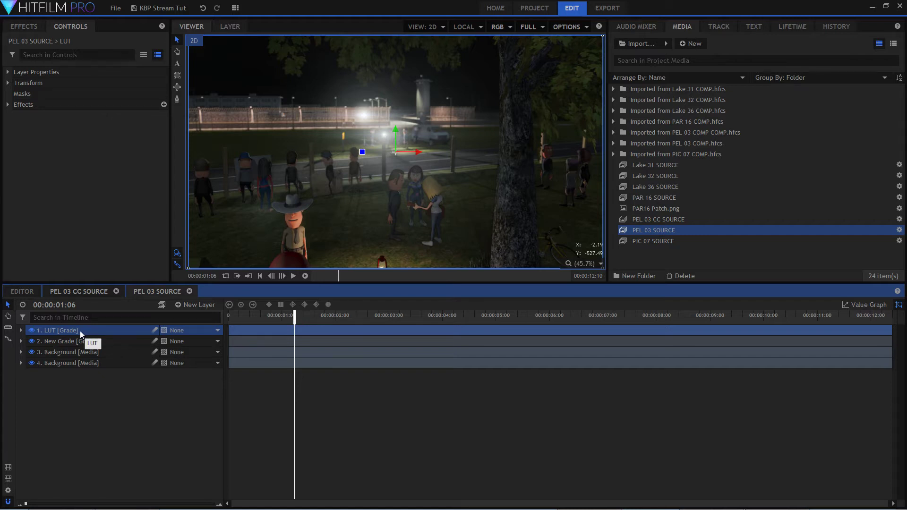
right_click(75, 330)
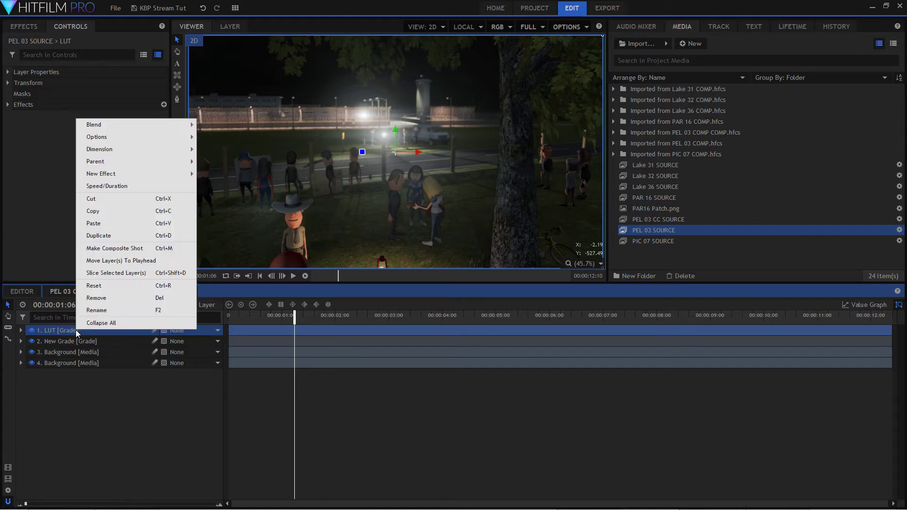
left_click(124, 300)
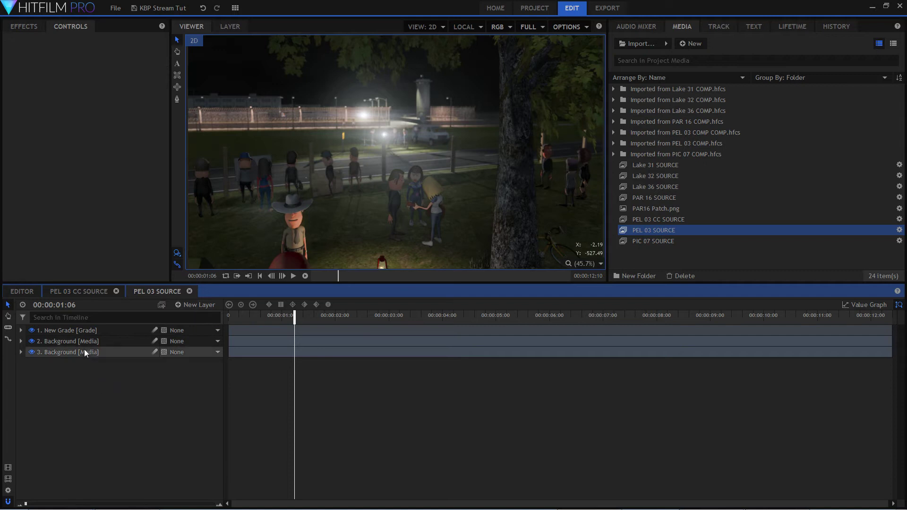
left_click(87, 290)
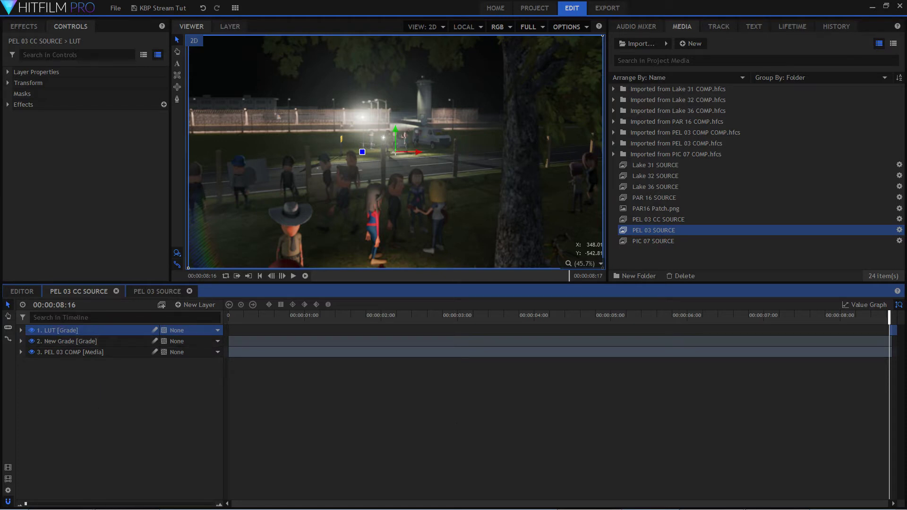
key("alt+Tab")
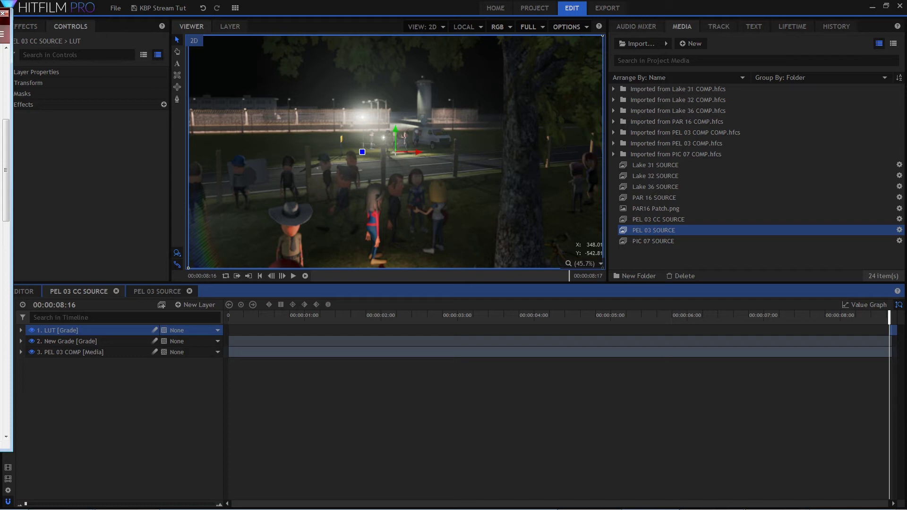
left_click_drag(0, 32, 84, 29)
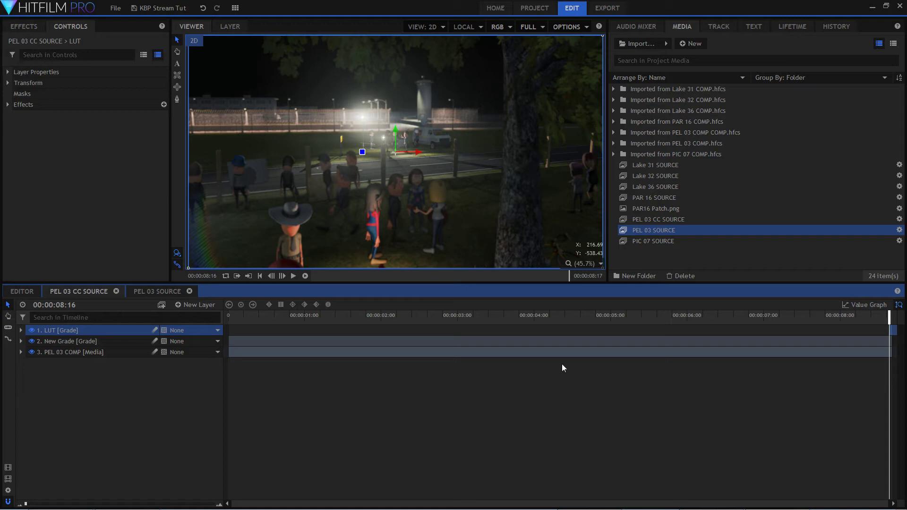
left_click(188, 389)
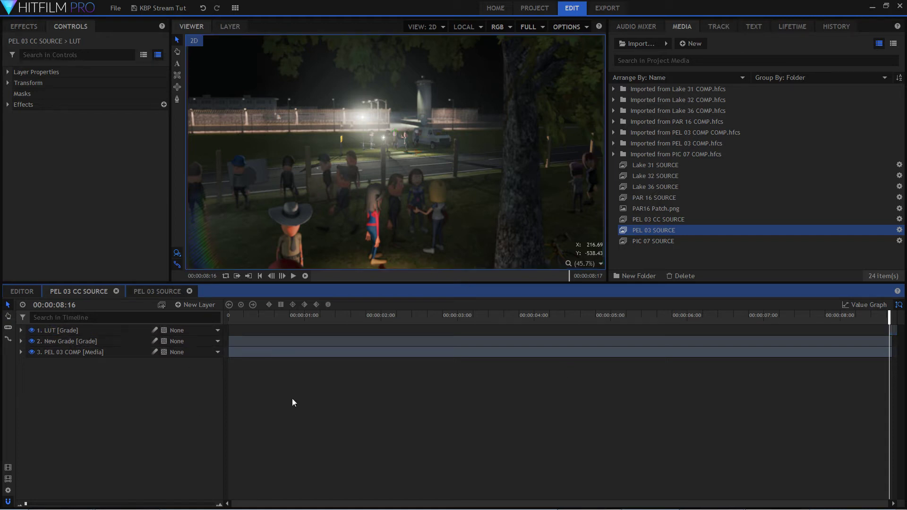
Close the PEL 03 CC SOURCE and PEL 03 SOURCE timelines and open the PIC 07 SOURCE composite shot.
left_click(116, 291)
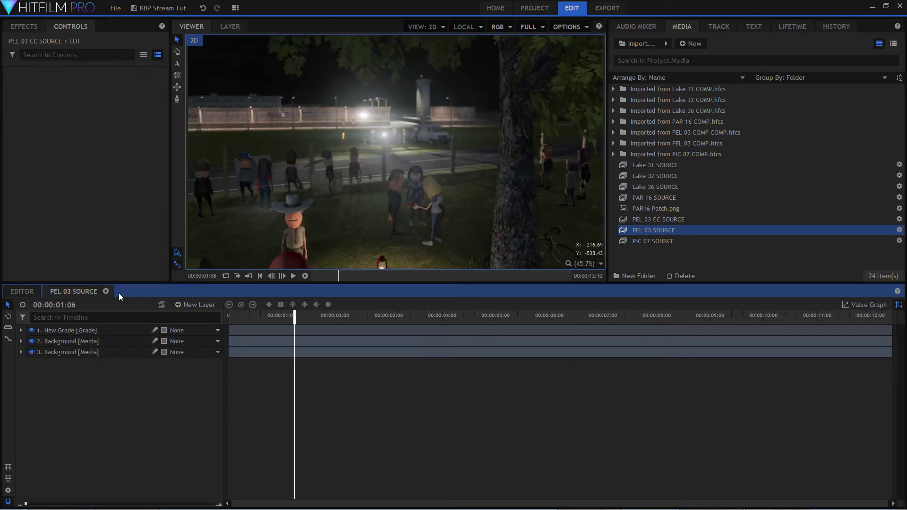
left_click(105, 291)
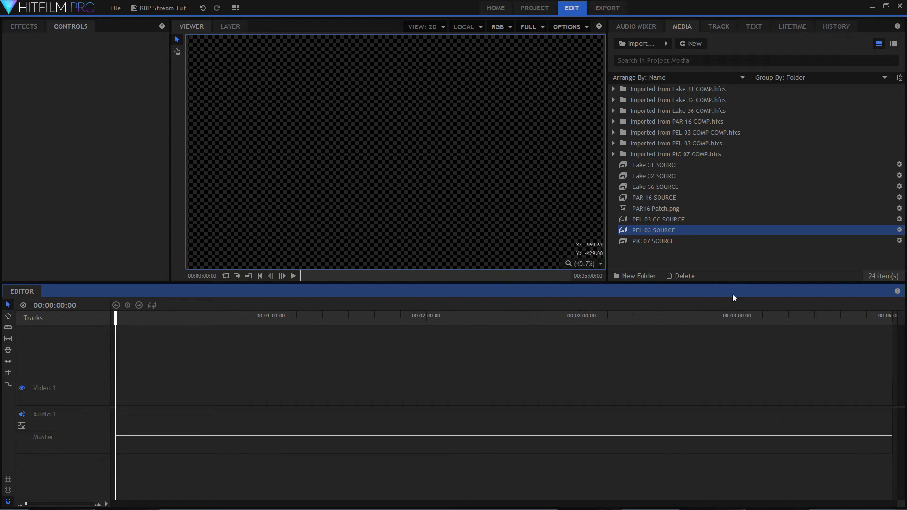
left_click(676, 241)
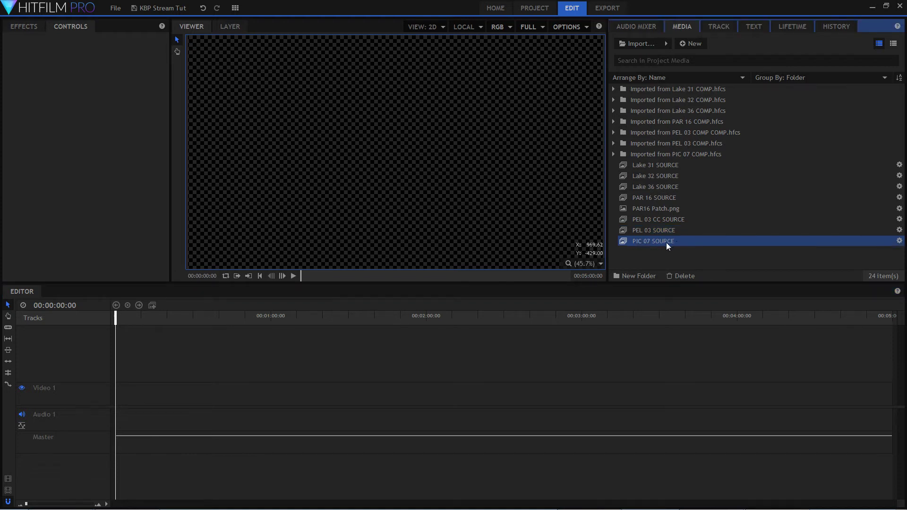
double_click(666, 243)
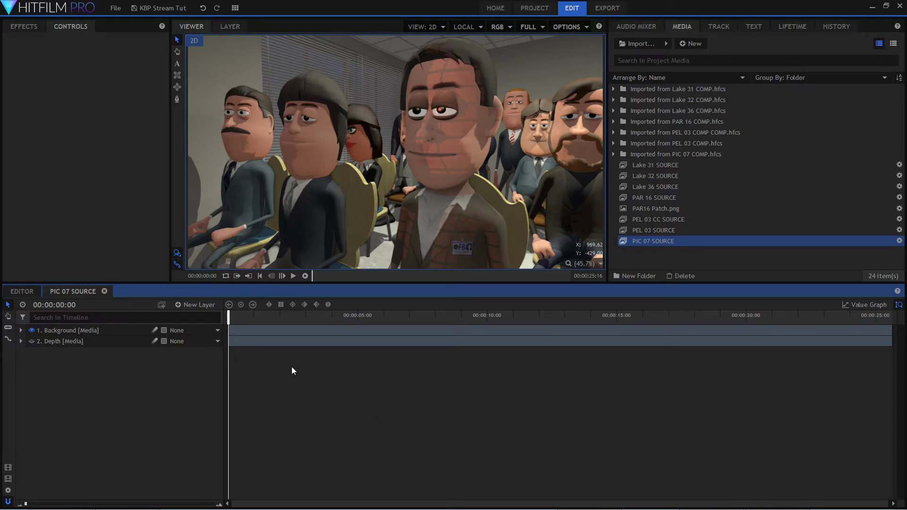
mouse_move(228, 319)
left_mouse_down()
mouse_move(480, 326)
mouse_move(228, 324)
left_mouse_up()
mouse_move(229, 316)
left_mouse_down()
mouse_move(232, 324)
mouse_move(884, 324)
mouse_move(572, 336)
mouse_move(607, 326)
mouse_move(902, 326)
mouse_move(257, 326)
mouse_move(668, 326)
mouse_move(229, 334)
left_mouse_up()
Hide the Background layer and show the Depth layer to view the depth pass, restore Background and scale the viewer to fit.
left_click(32, 330)
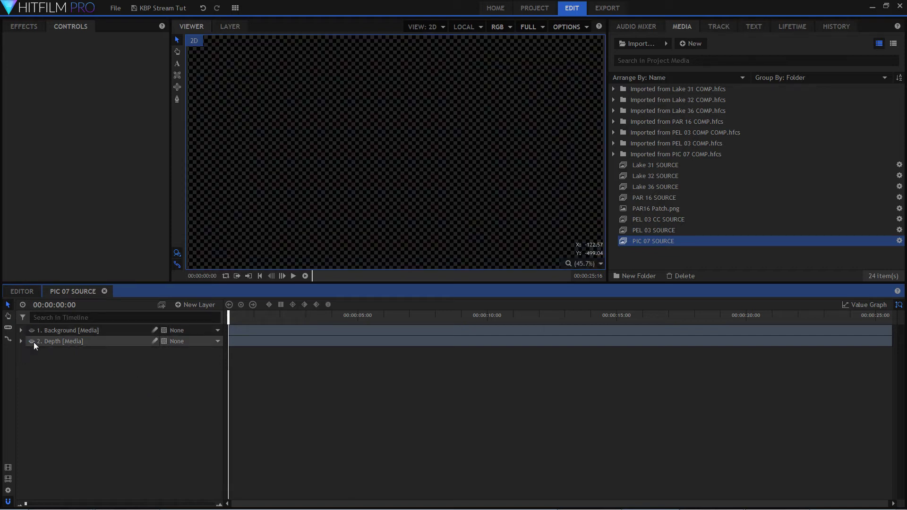
left_click(31, 341)
left_click(75, 342)
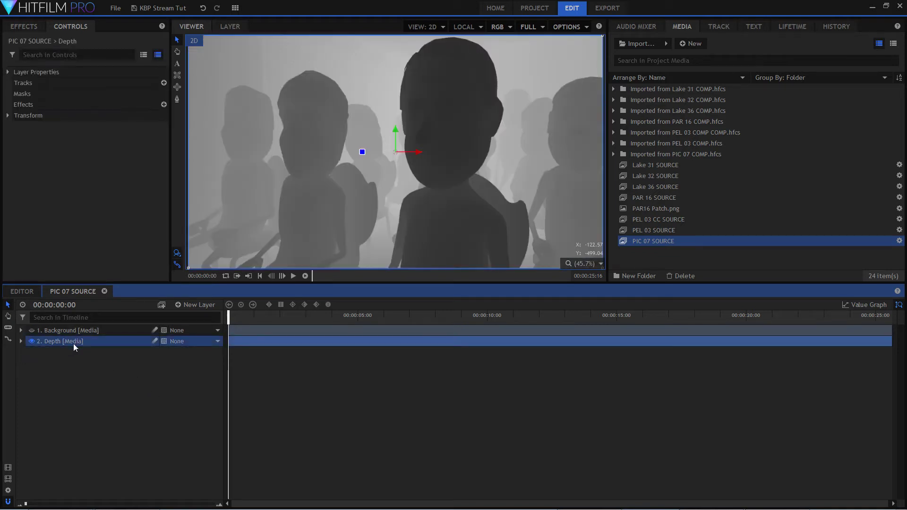
left_click(31, 331)
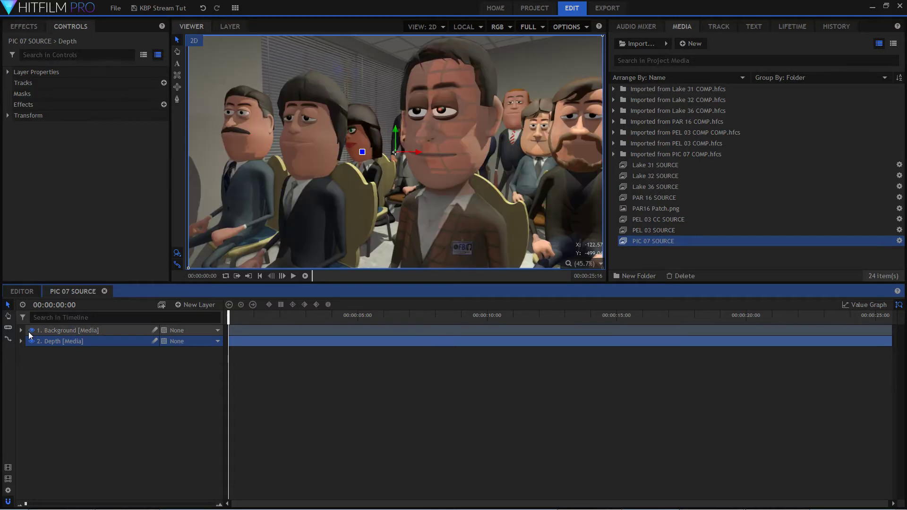
scroll(523, 79, "up", 3)
scroll(324, 131, "down", 3)
left_click(576, 268)
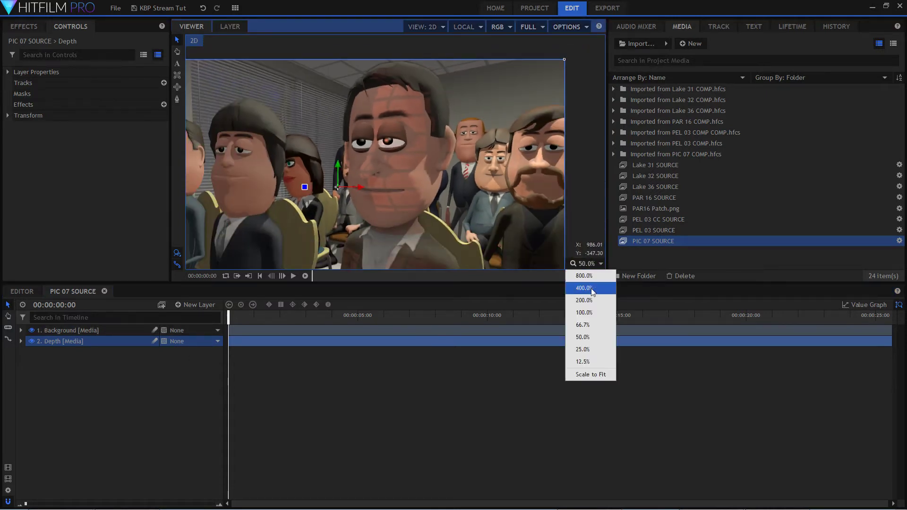
left_click(583, 373)
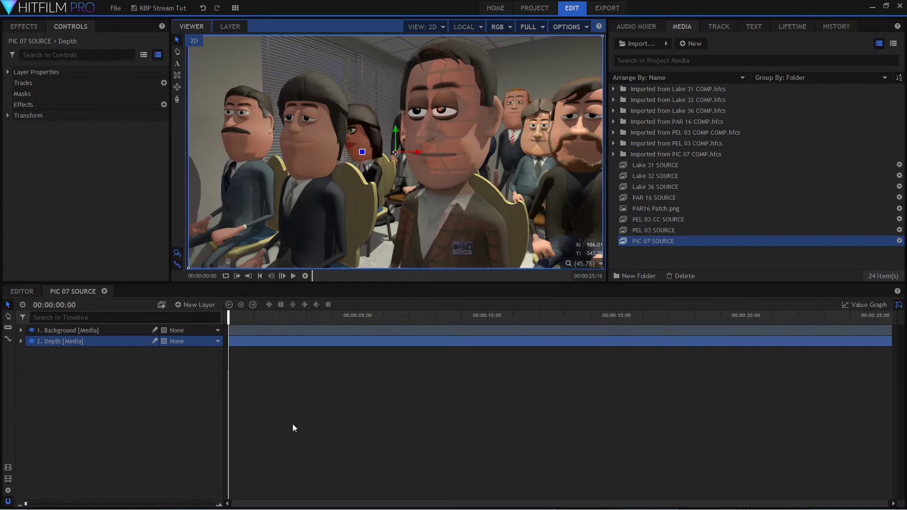
left_click(119, 362)
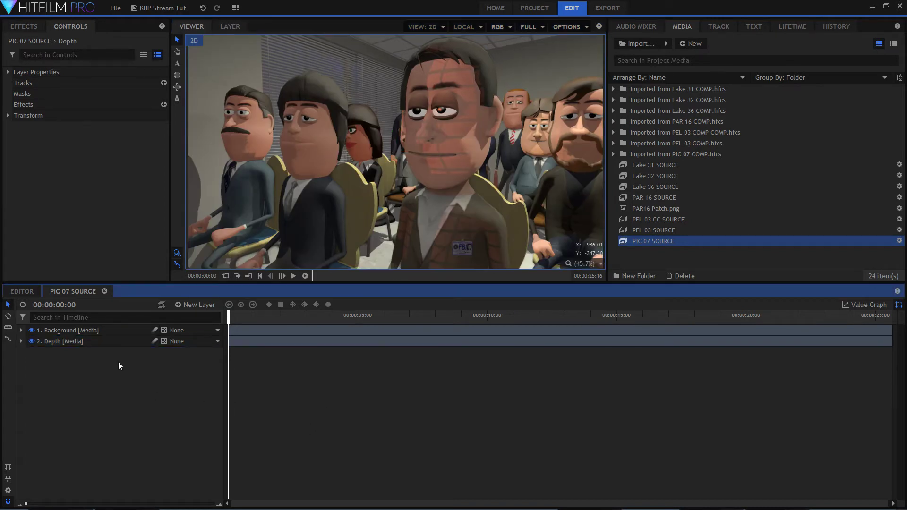
Hide Background again to examine the Depth layer's grey values, then hide Depth and show Background.
left_click(54, 334)
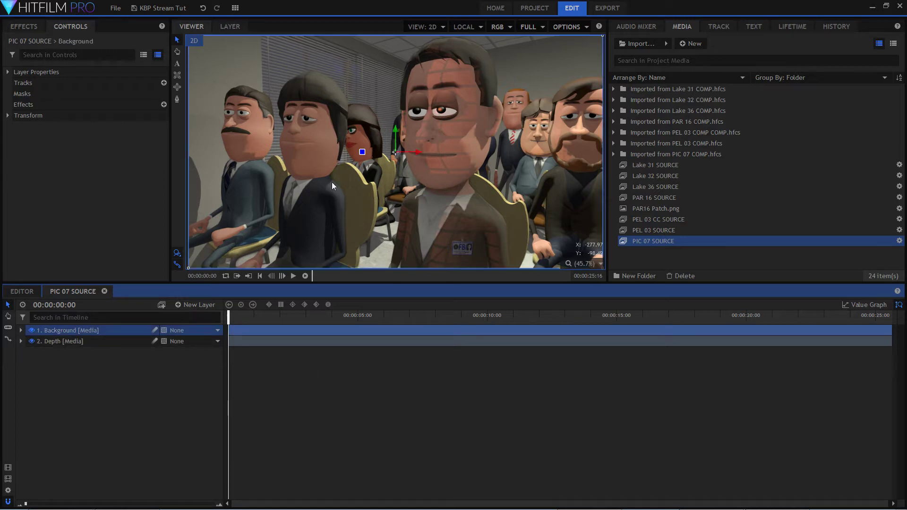
left_click(32, 330)
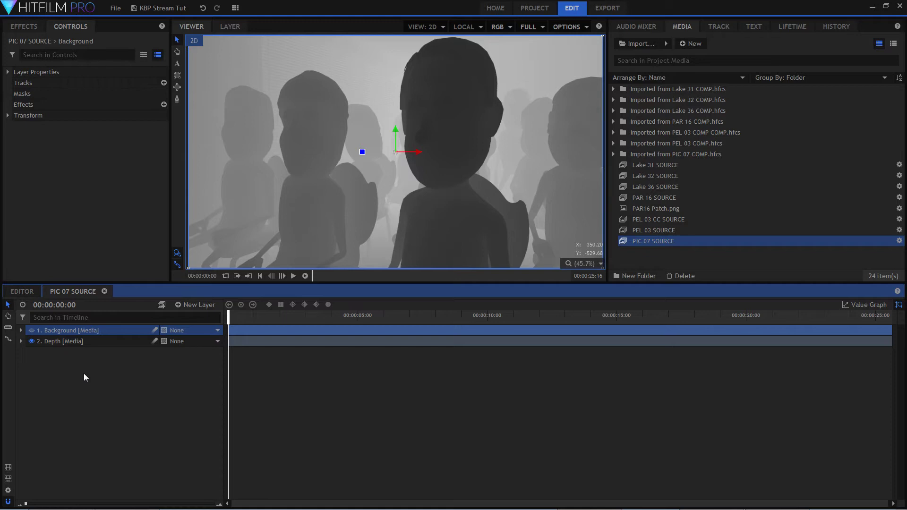
left_click(93, 341)
left_click(114, 387)
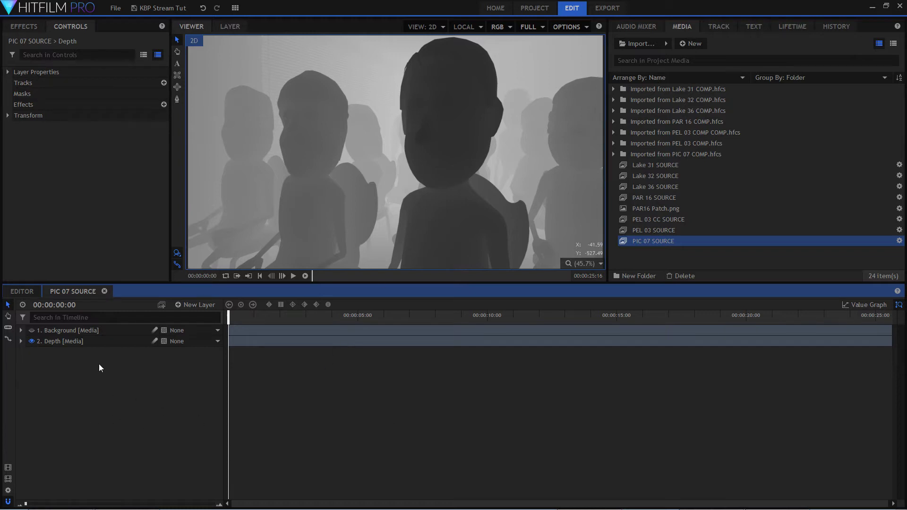
left_click(104, 347)
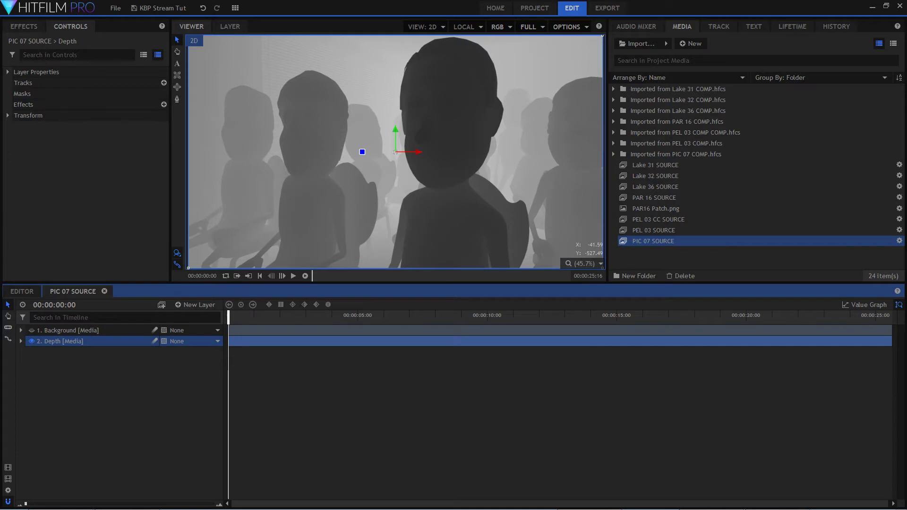
left_click(430, 418)
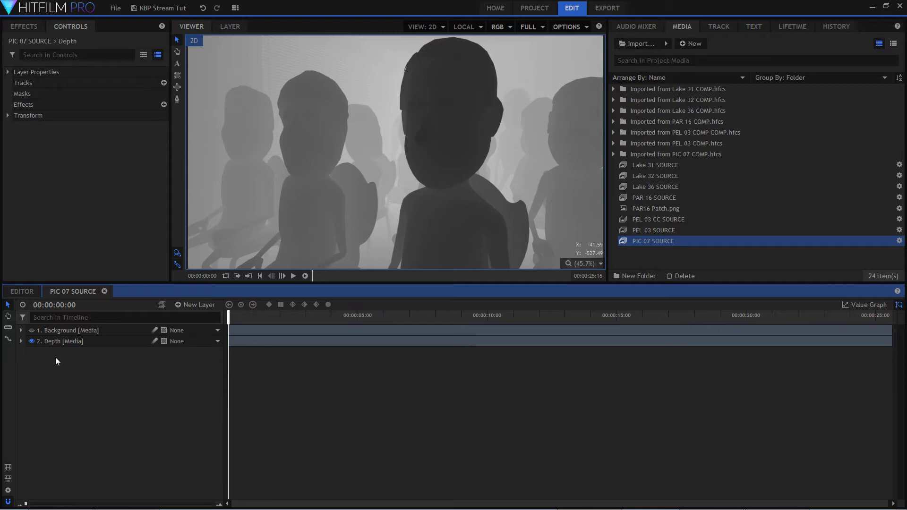
left_click(31, 341)
left_click(32, 331)
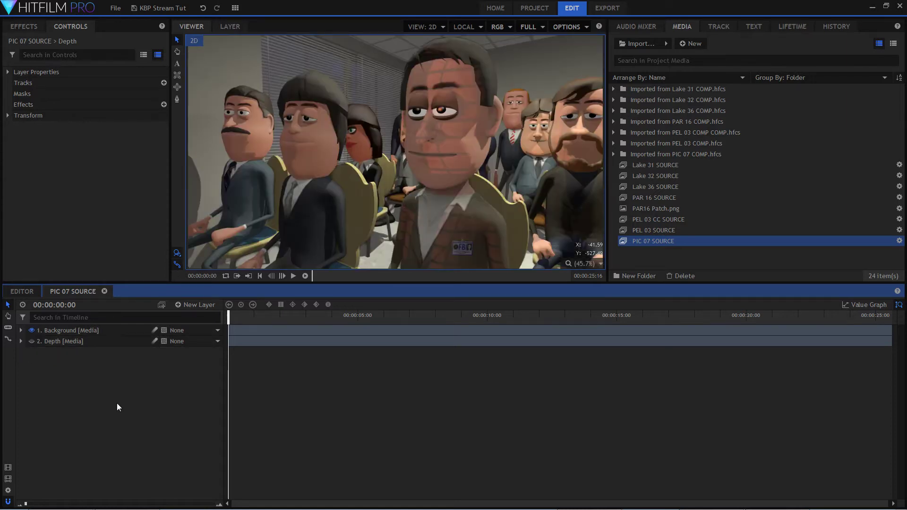
left_click(104, 330)
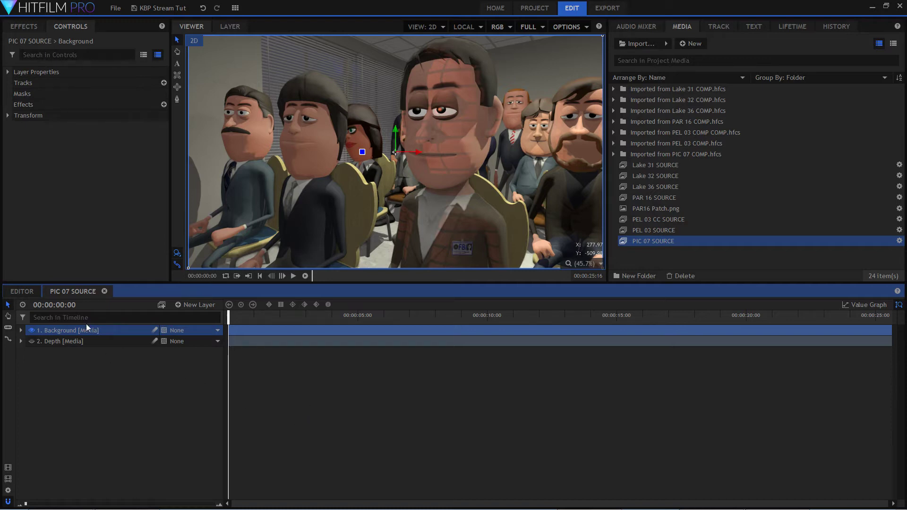
left_click(163, 439)
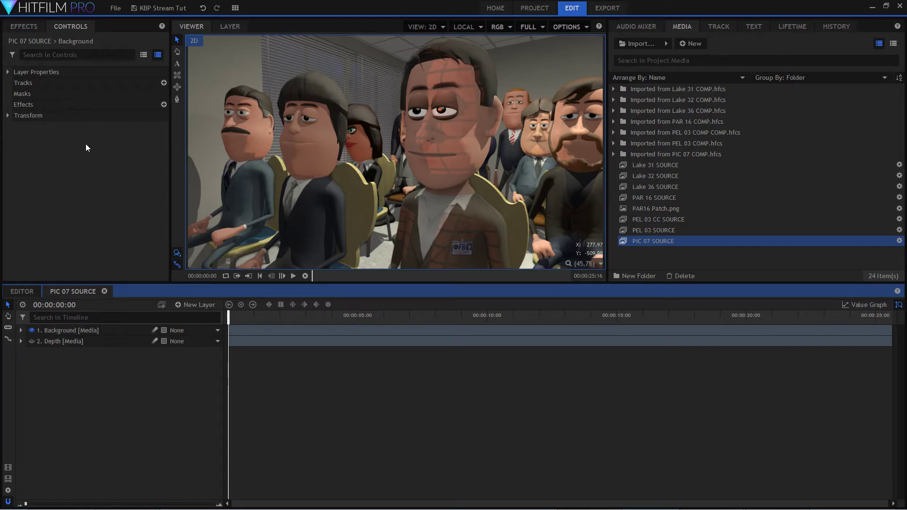
Search the effects for "crush" and apply Crush Blacks & Whites to the Background layer.
left_click(28, 25)
left_click_drag(34, 45, 1, 48)
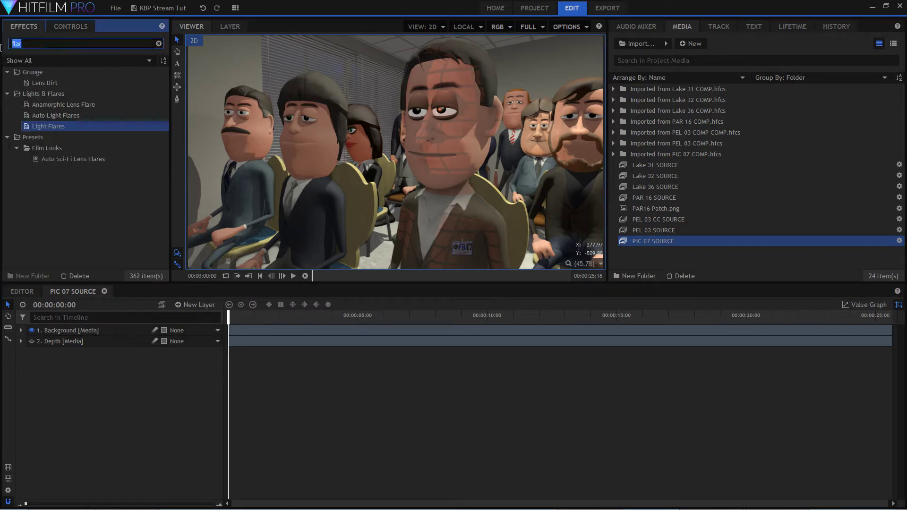
type("crush")
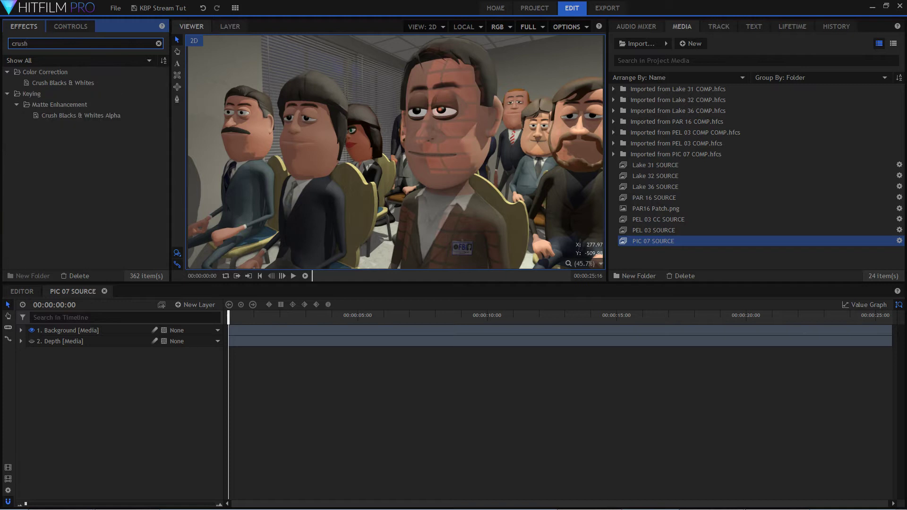
left_click_drag(72, 82, 98, 327)
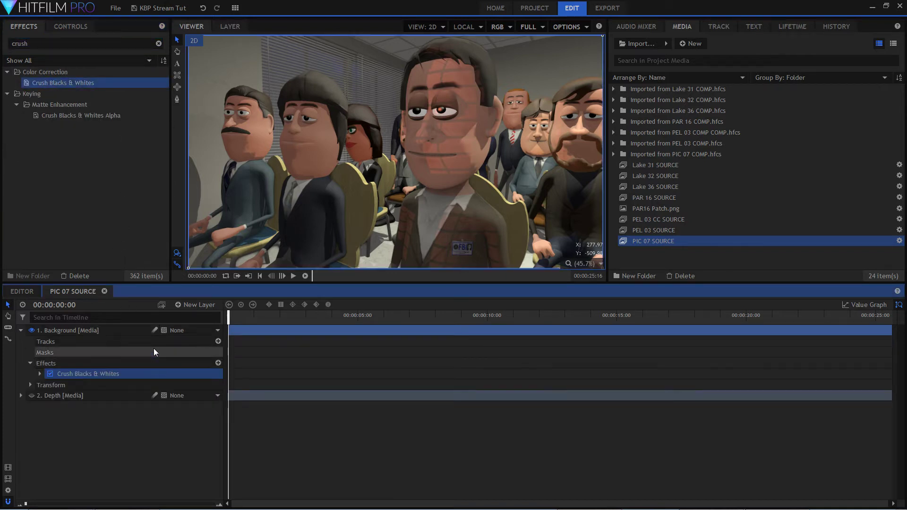
Set the Background layer's Crush Blacks & Whites effect to Black 0.01 and White 0.8.
double_click(139, 373)
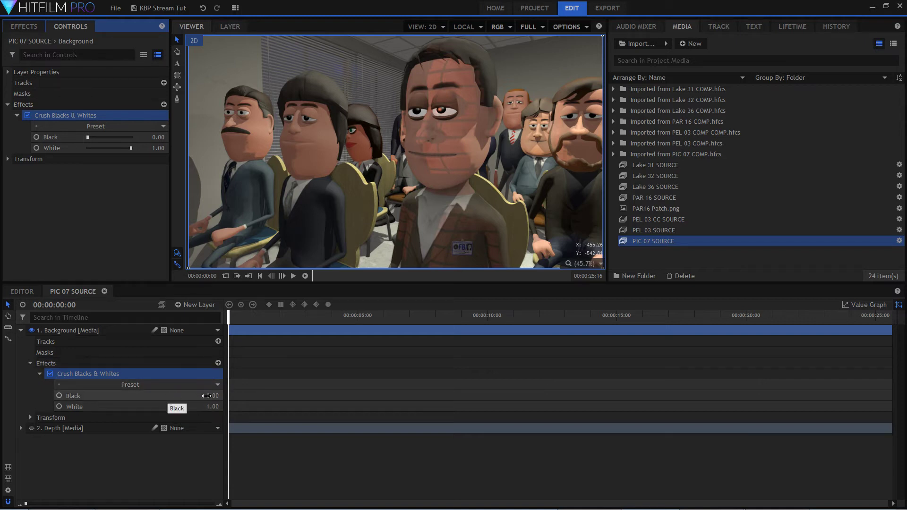
mouse_move(206, 395)
left_mouse_down()
mouse_move(222, 396)
mouse_move(211, 395)
left_mouse_up()
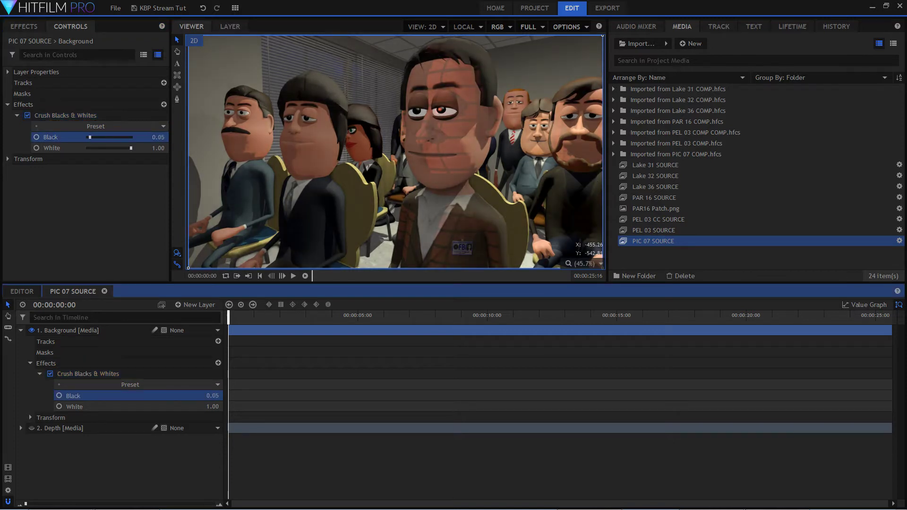
mouse_move(213, 406)
left_mouse_down()
mouse_move(184, 406)
mouse_move(221, 407)
left_mouse_up()
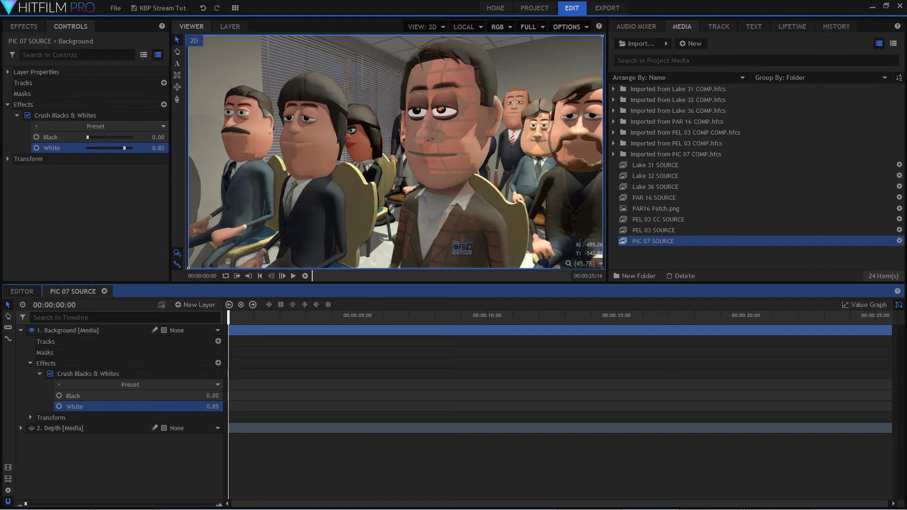
left_click(207, 396)
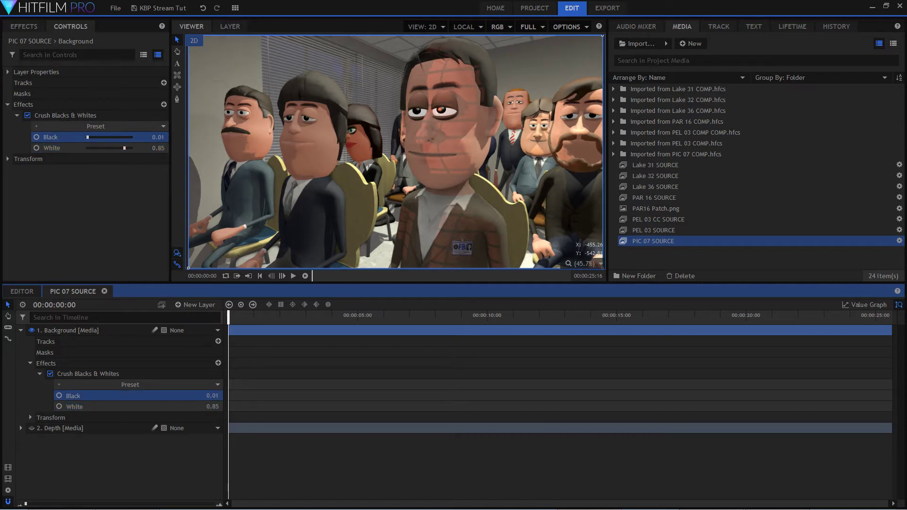
left_click_drag(207, 407, 204, 406)
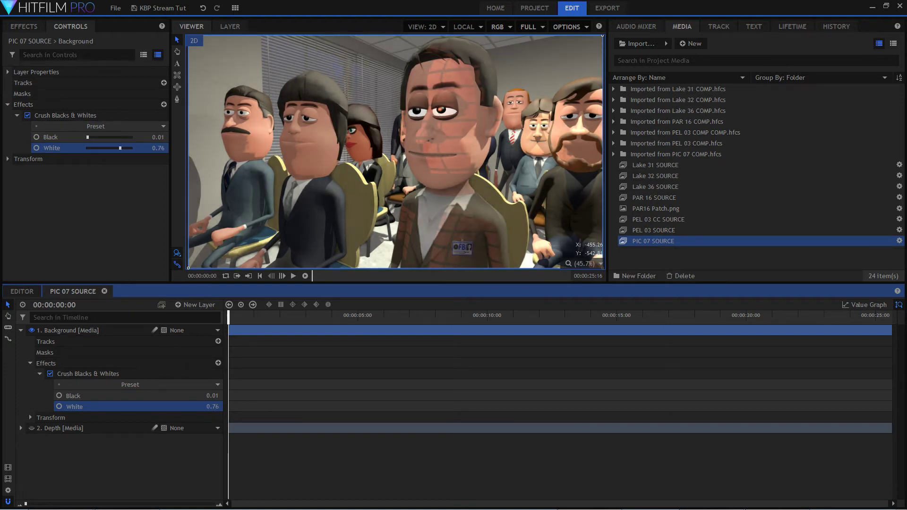
left_click_drag(203, 406, 205, 406)
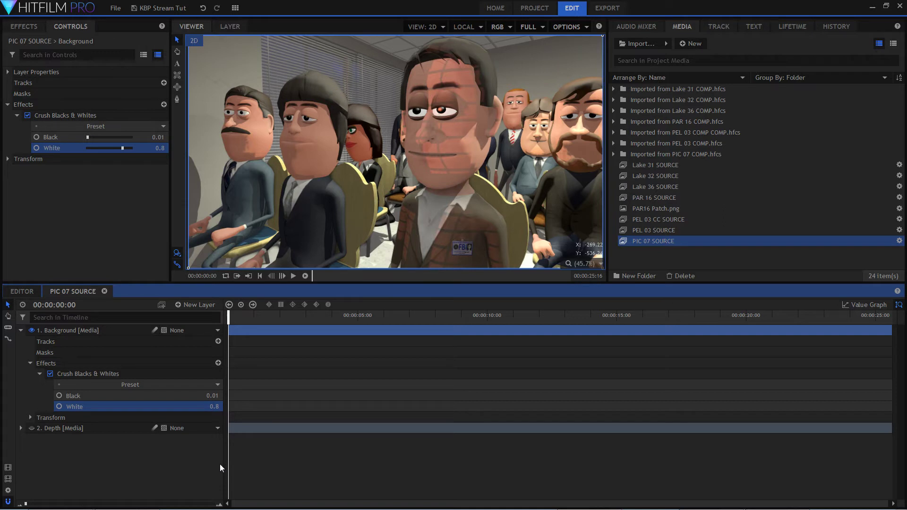
Search the effects for "lens" and apply Lens Blur to the Background layer.
left_click(31, 364)
left_click(21, 330)
left_click(83, 327)
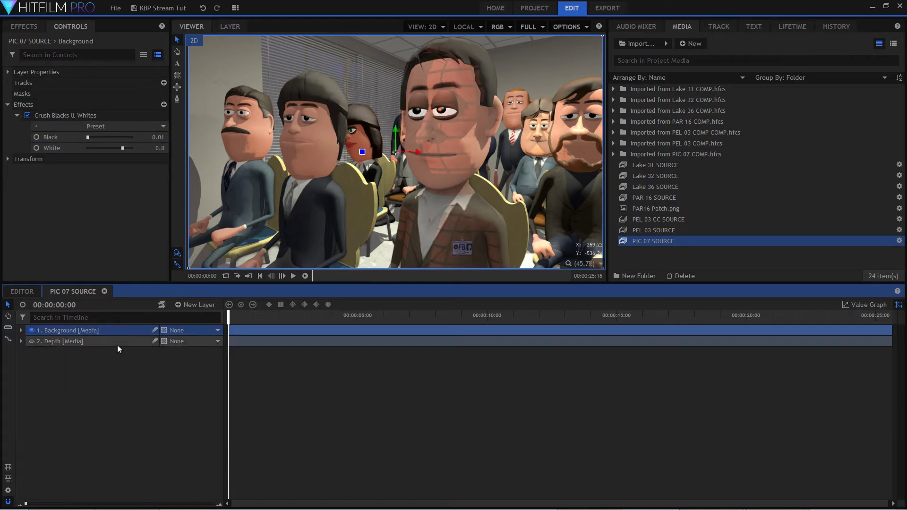
left_click(23, 26)
left_click(58, 44)
type("lens")
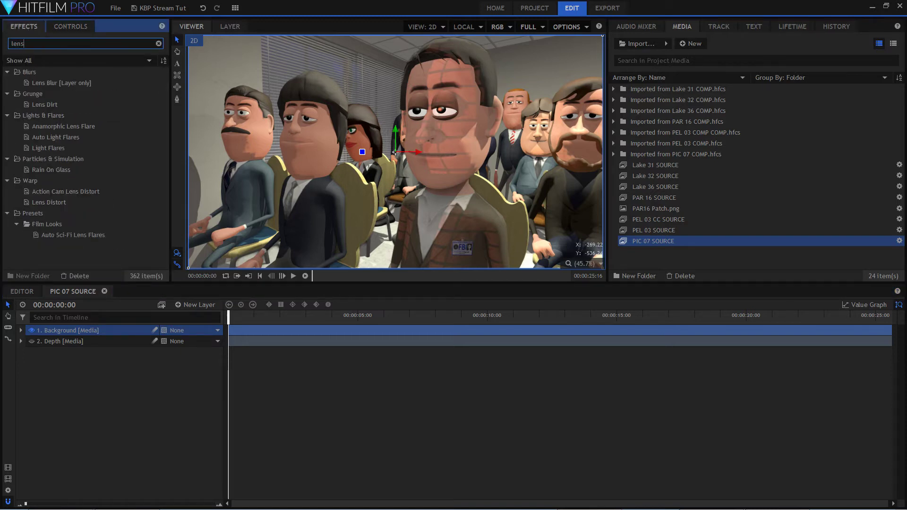
left_click(62, 81)
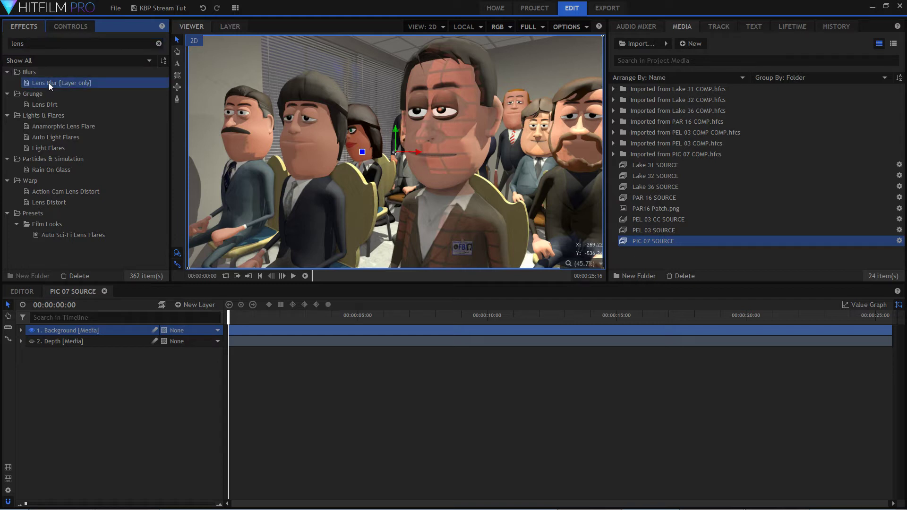
left_click_drag(52, 80, 108, 330)
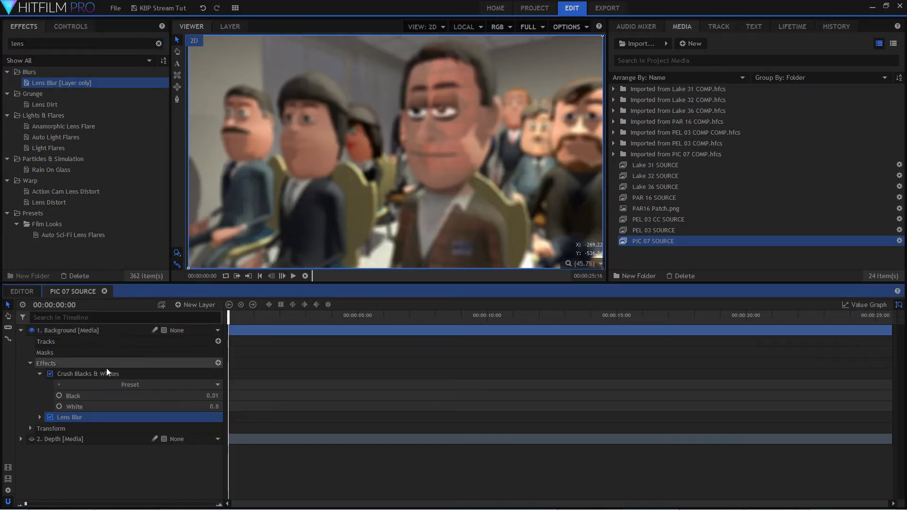
Set the Lens Blur's Source Layer to 2. Depth and its Source Channel to Luminance.
double_click(97, 415)
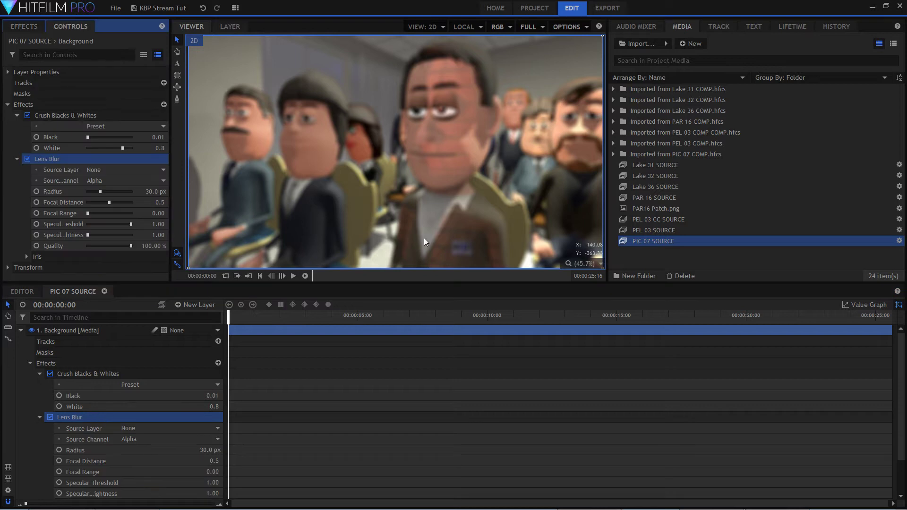
left_click(204, 430)
left_click(189, 448)
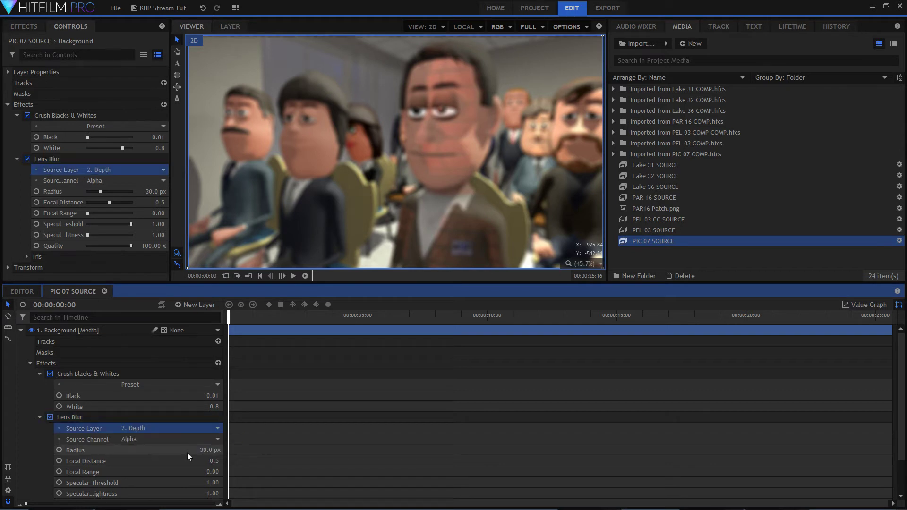
left_click(208, 442)
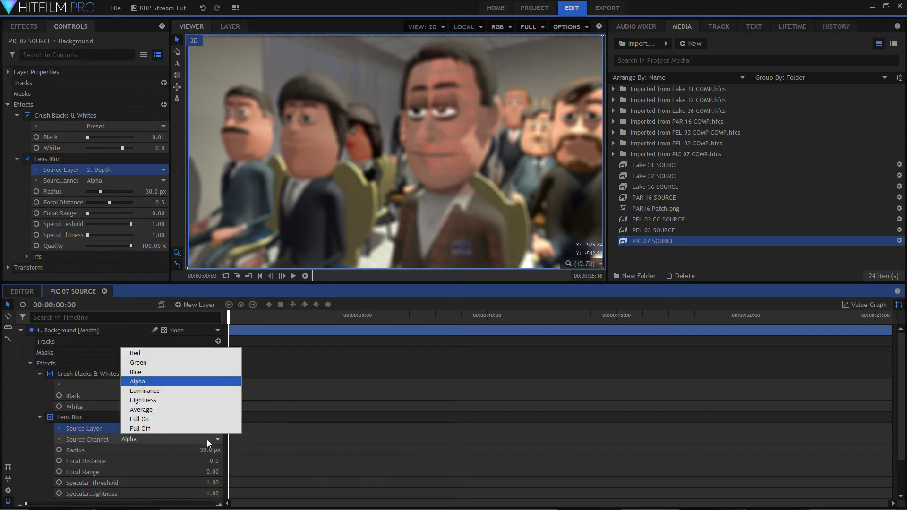
left_click(186, 392)
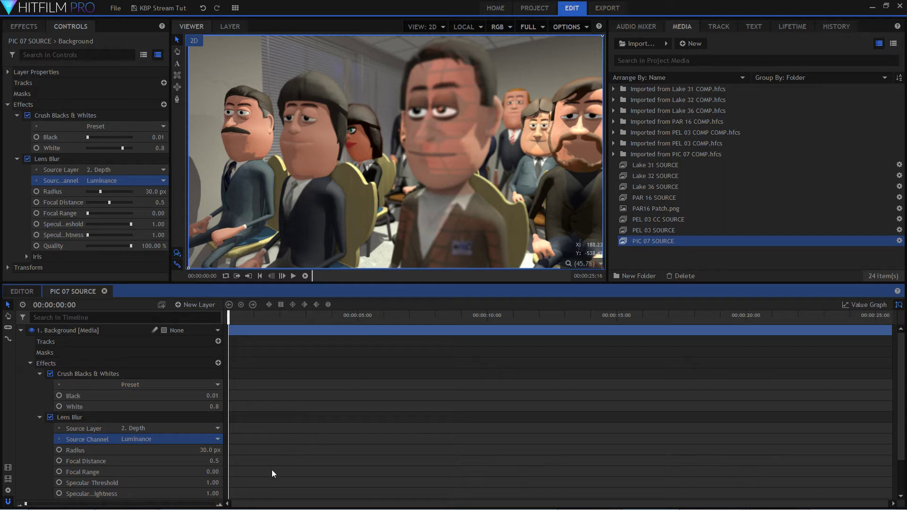
Adjust the Lens Blur's Focal Distance to 0.25 to focus on the foreground man in the plaid jacket.
left_click_drag(160, 202, 174, 203)
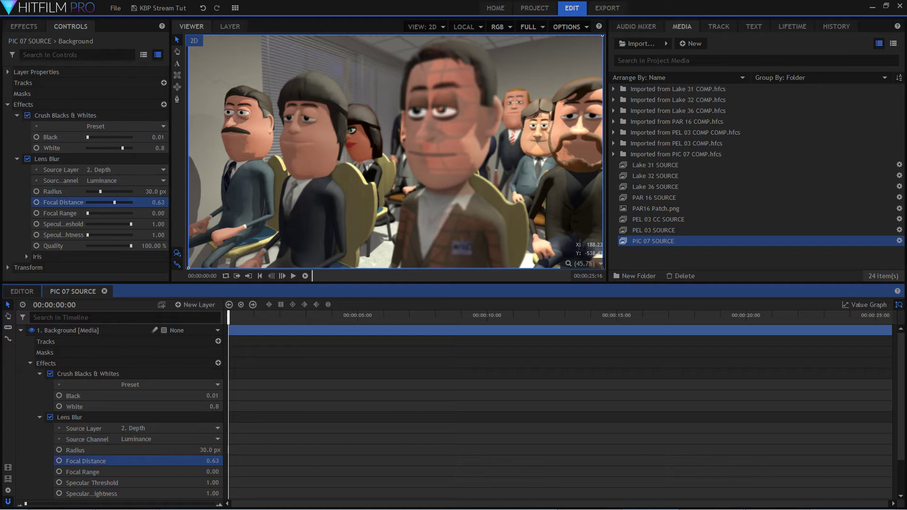
left_click_drag(174, 203, 154, 202)
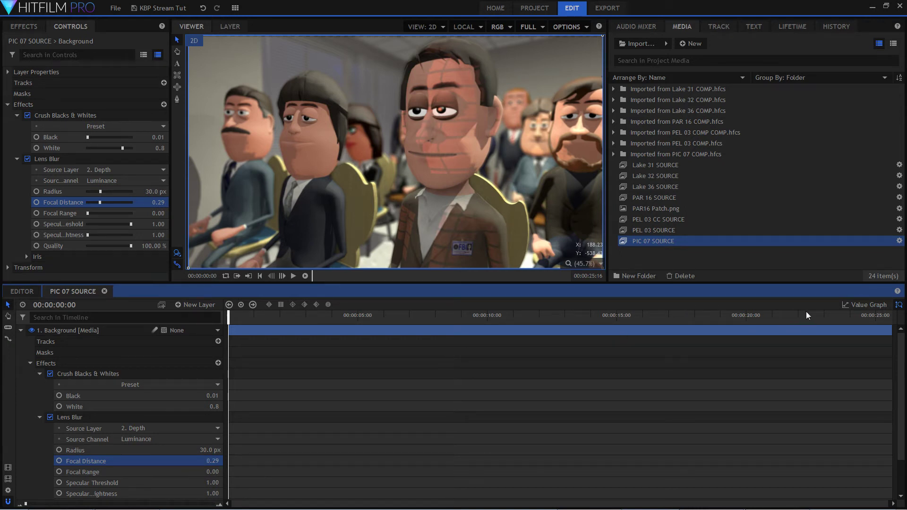
left_click(867, 304)
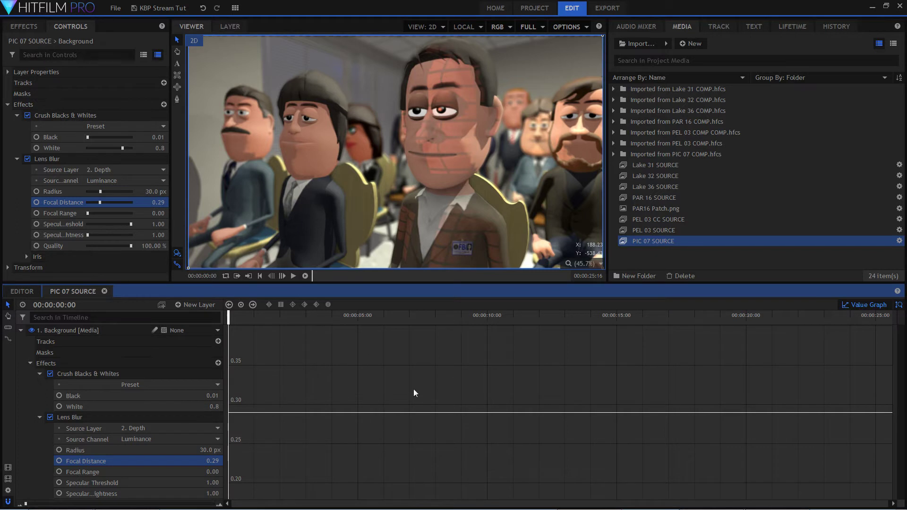
left_click(867, 304)
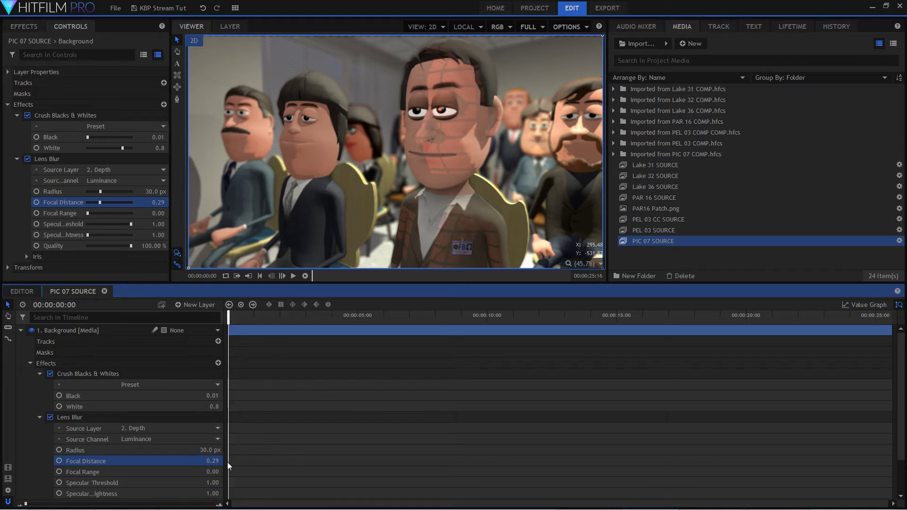
mouse_move(212, 461)
left_mouse_down()
mouse_move(234, 461)
mouse_move(213, 461)
left_mouse_up()
Check the focus at the shot's end, return to the first frame and enable keyframing there for Focal Distance.
left_click_drag(236, 322, 898, 352)
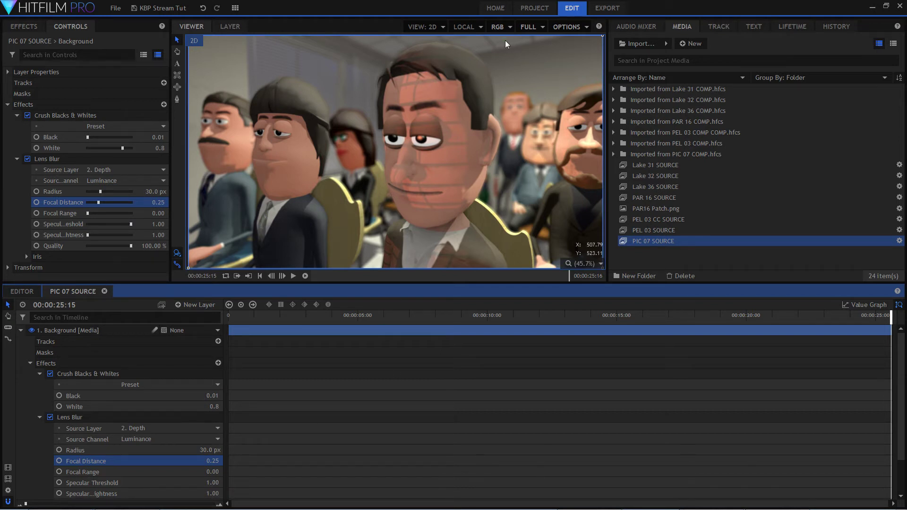
left_click_drag(291, 315, 114, 319)
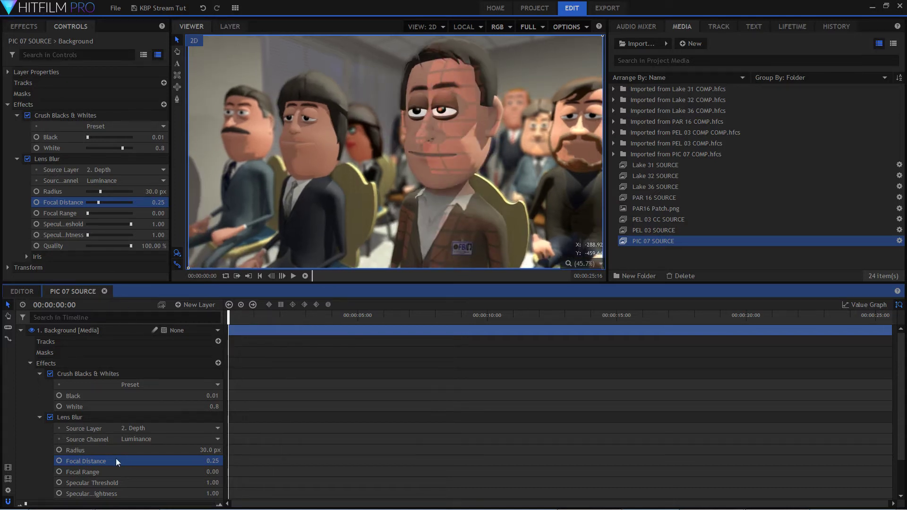
left_click(59, 461)
Keyframe the Lens Blur's Focal Distance to 0.13 at 00:00:23:01, checking the foreground face up close, and scale the viewer to fit.
left_click_drag(228, 320, 826, 345)
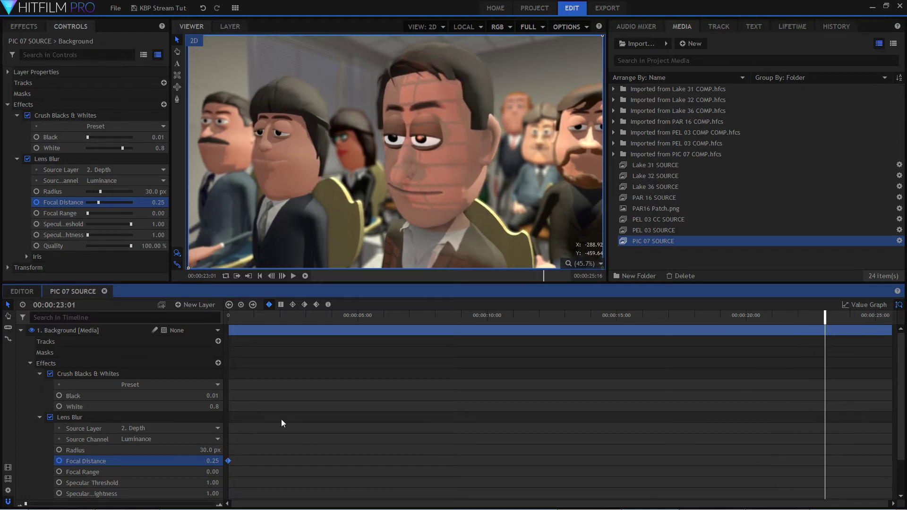
left_click_drag(98, 202, 87, 202)
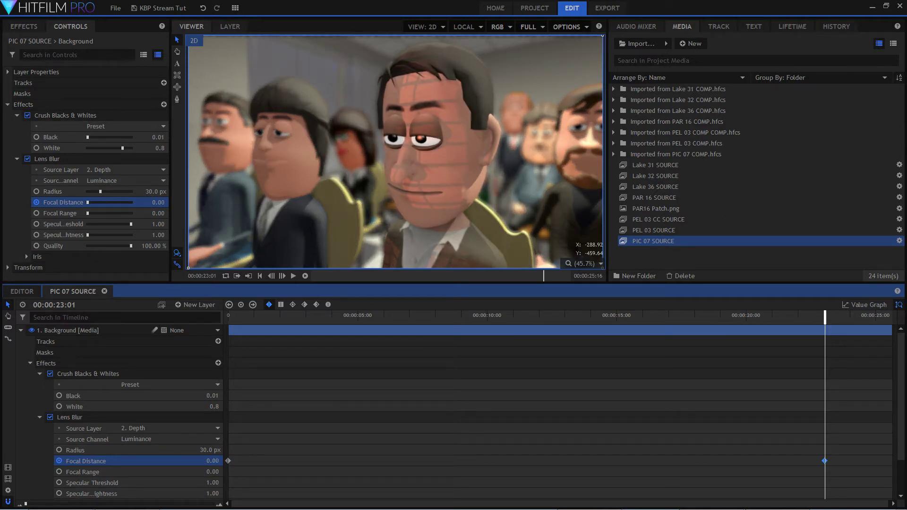
scroll(415, 106, "up", 5)
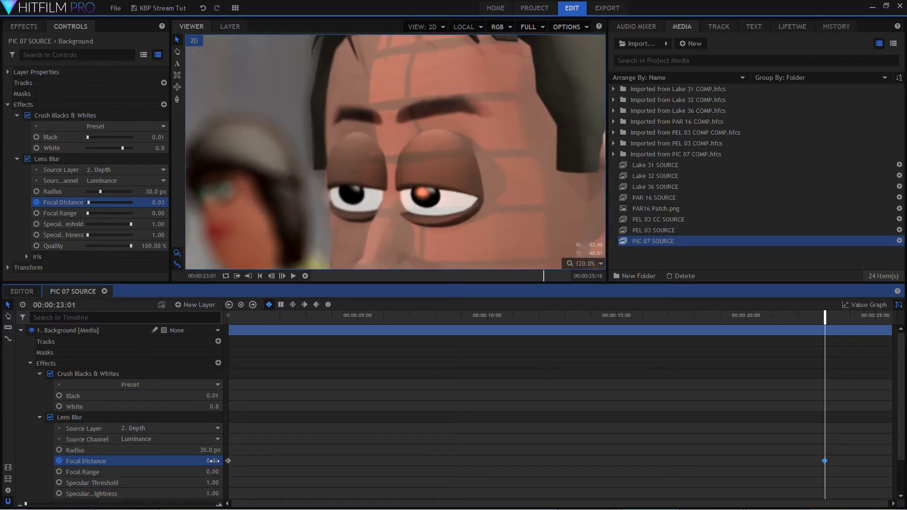
left_click_drag(213, 461, 215, 461)
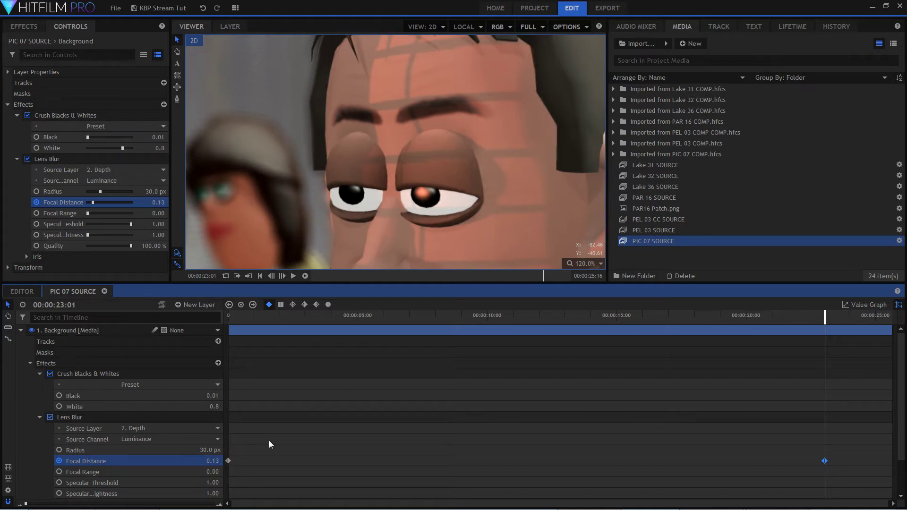
scroll(310, 384, "down", 3)
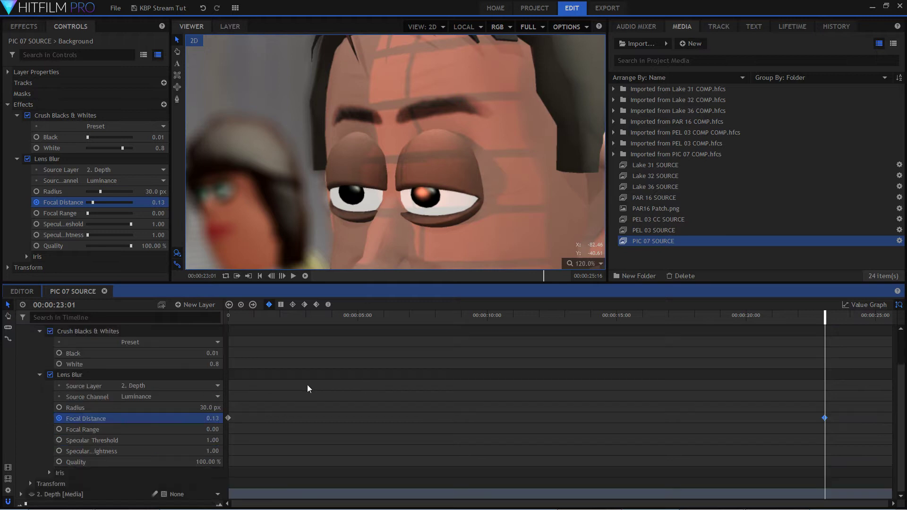
left_click(582, 263)
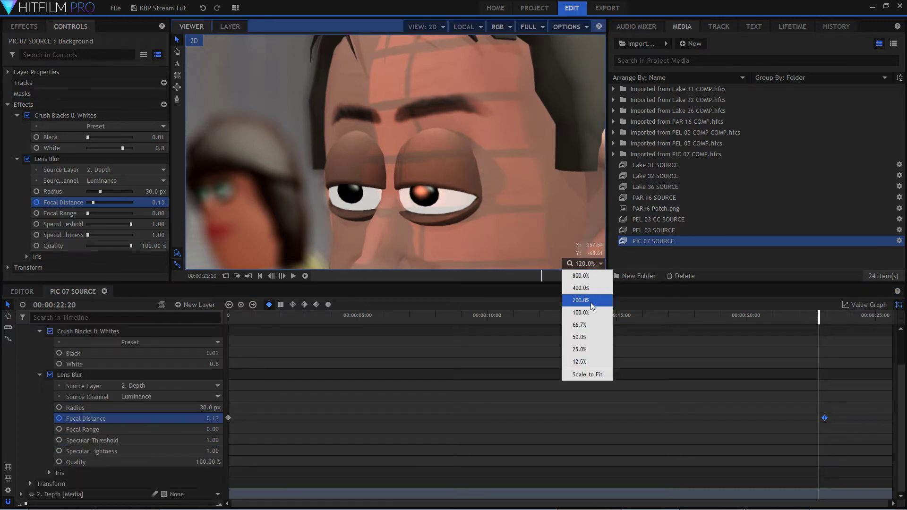
left_click(587, 374)
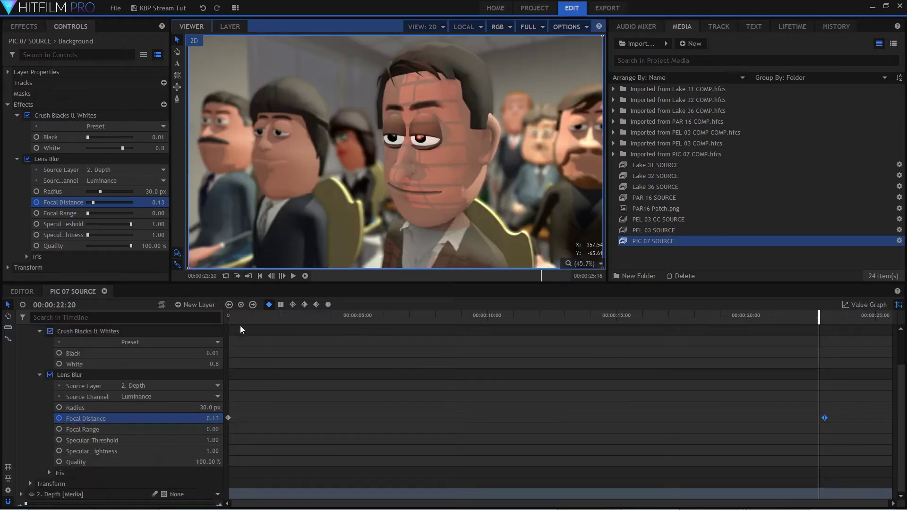
Play the shot from its first frame to review the animated focus.
key("Home")
key("space")
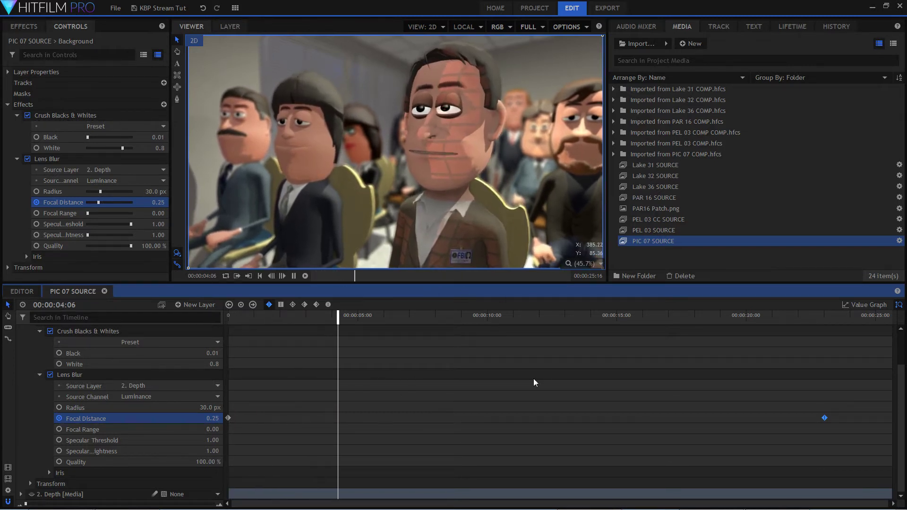
key("space")
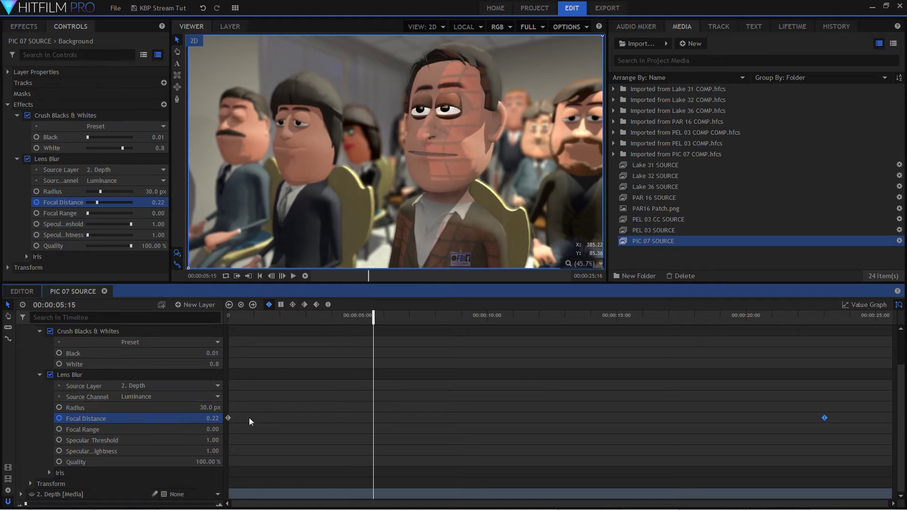
Try a Lens Blur Radius of 100 px, preview it in playback and return to the first frame.
left_click_drag(204, 407, 245, 407)
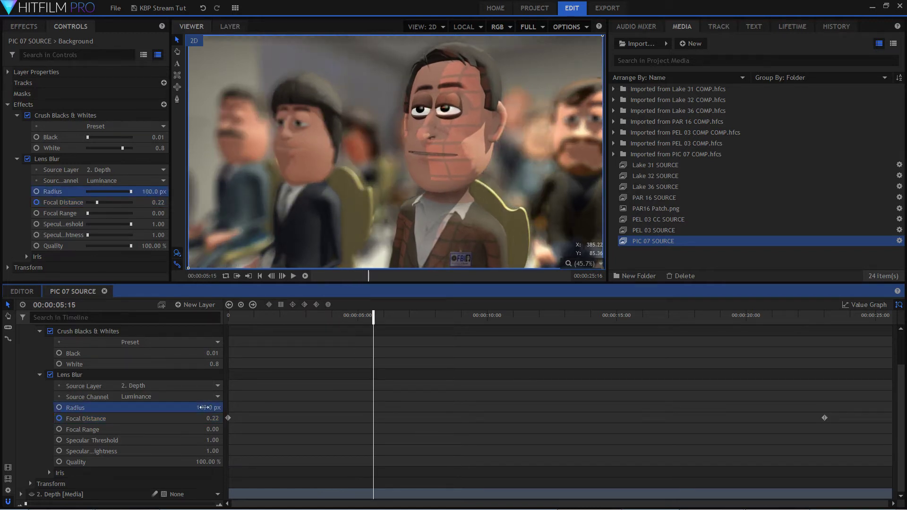
key("space")
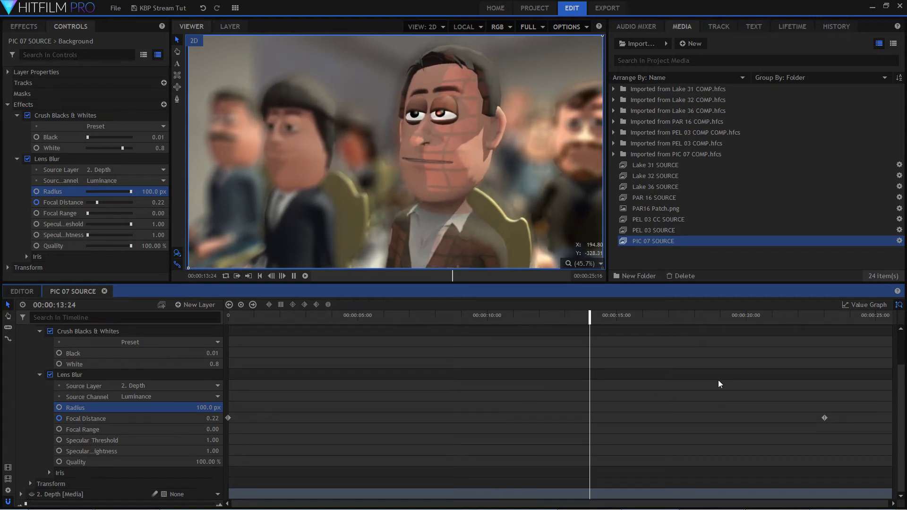
key("space")
left_click_drag(638, 315, 63, 326)
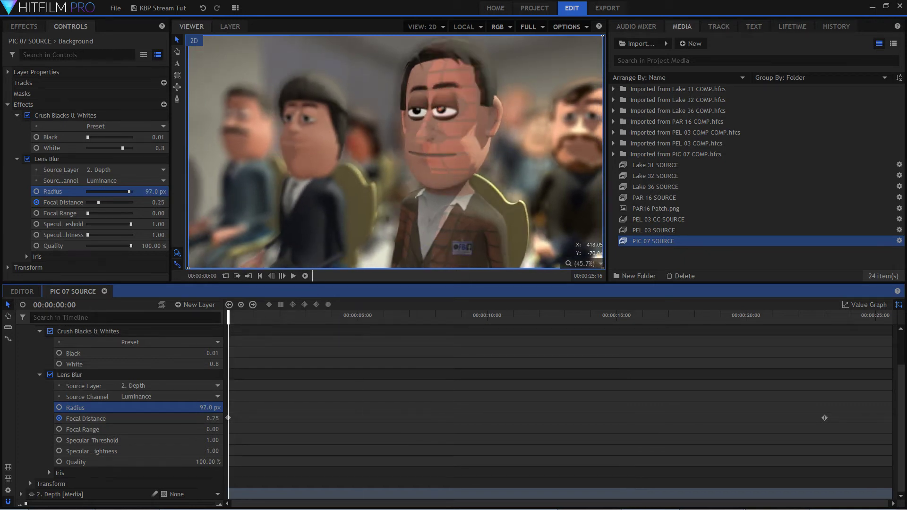
Set the Lens Blur's Radius to 25 px and collapse the Background layer.
left_click_drag(207, 408, 172, 407)
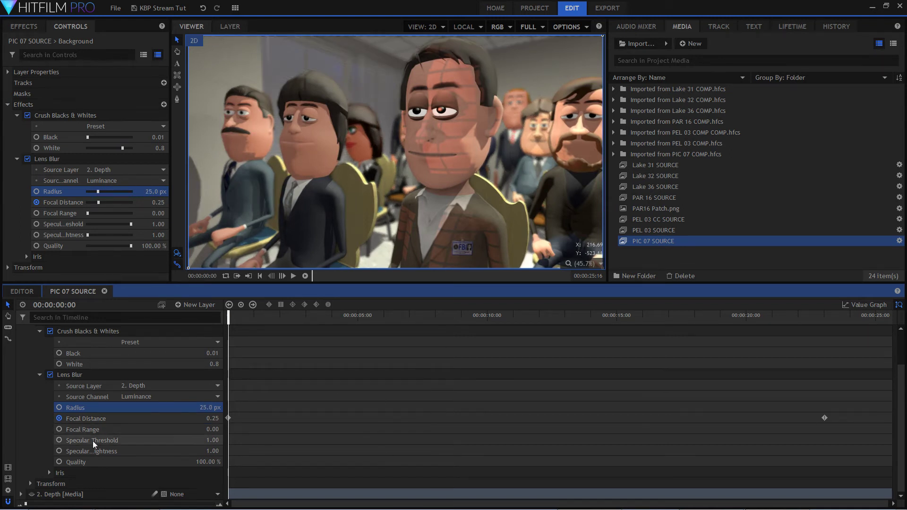
scroll(52, 378, "up", 3)
left_click(30, 365)
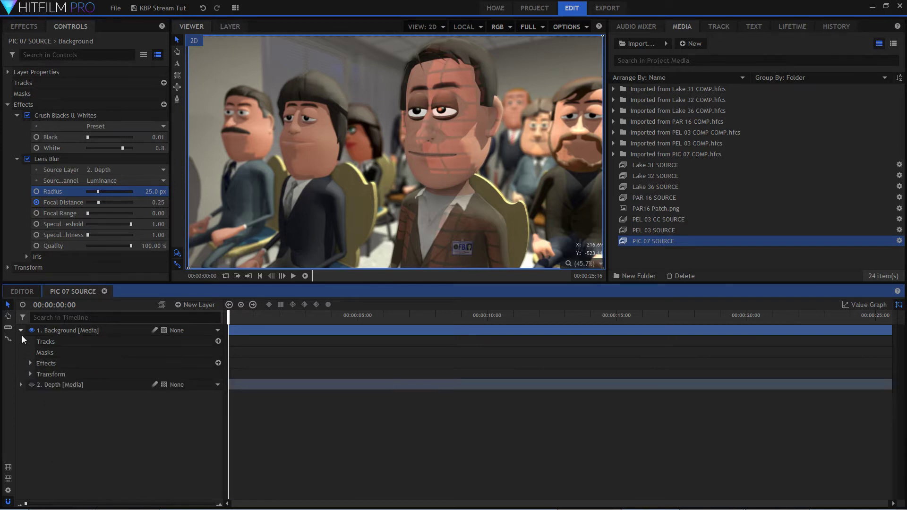
left_click(21, 332)
left_click(70, 398)
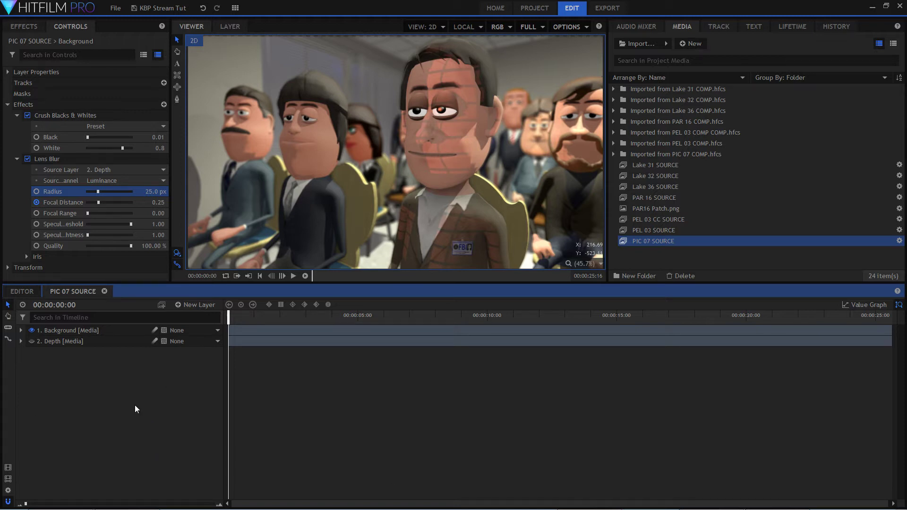
Paste the copied LUT grade layer above Background and fit it to the full length of the shot.
right_click(122, 391)
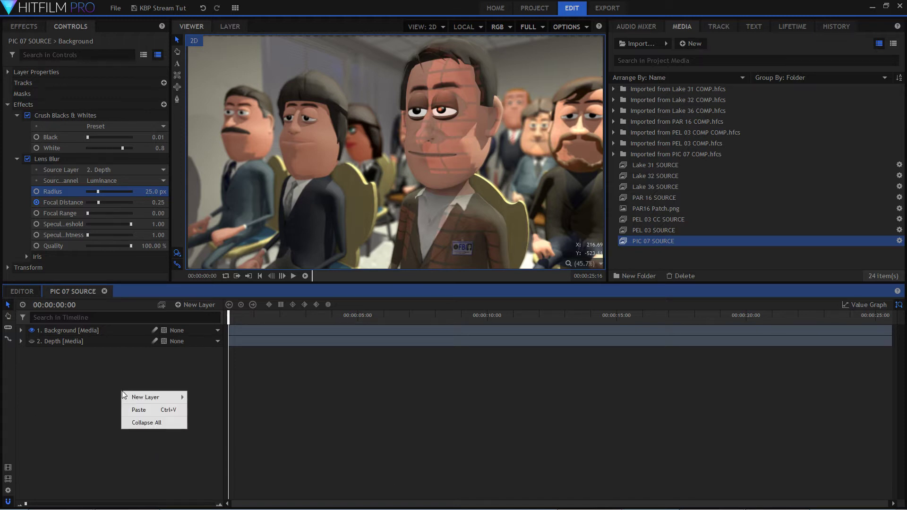
left_click(167, 411)
left_click_drag(358, 331, 891, 331)
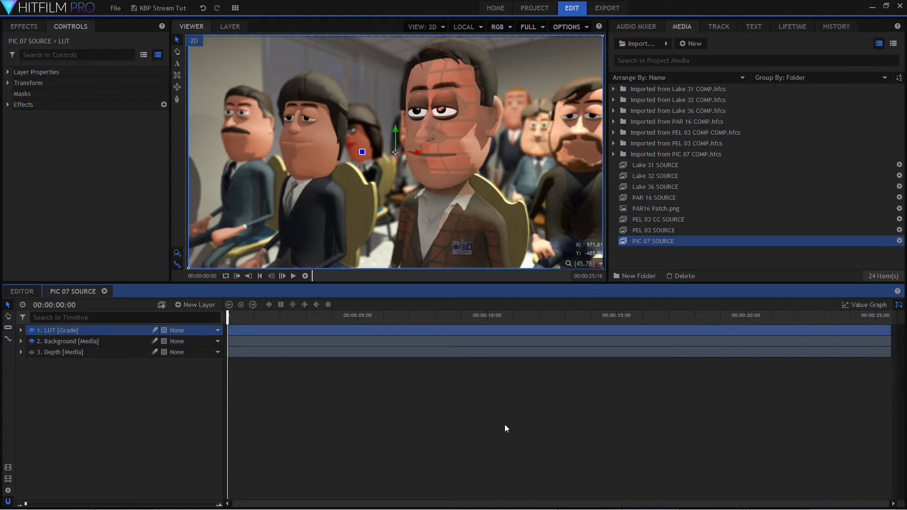
left_click(390, 418)
Examine the background woman's face around 00:00:02:24 with the LUT layer hidden and shown, and return to the first frame.
left_click_drag(229, 320, 304, 320)
scroll(345, 148, "up", 2)
scroll(345, 148, "up", 2)
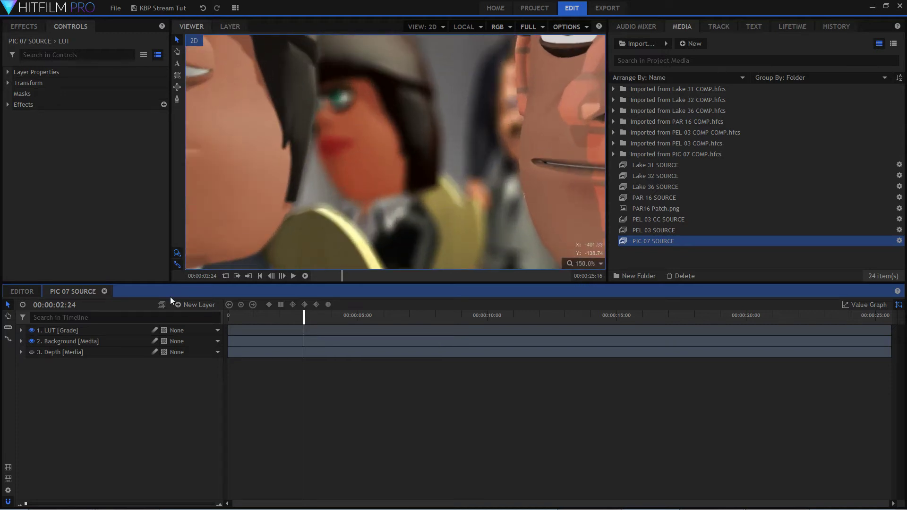
scroll(298, 211, "down", 3)
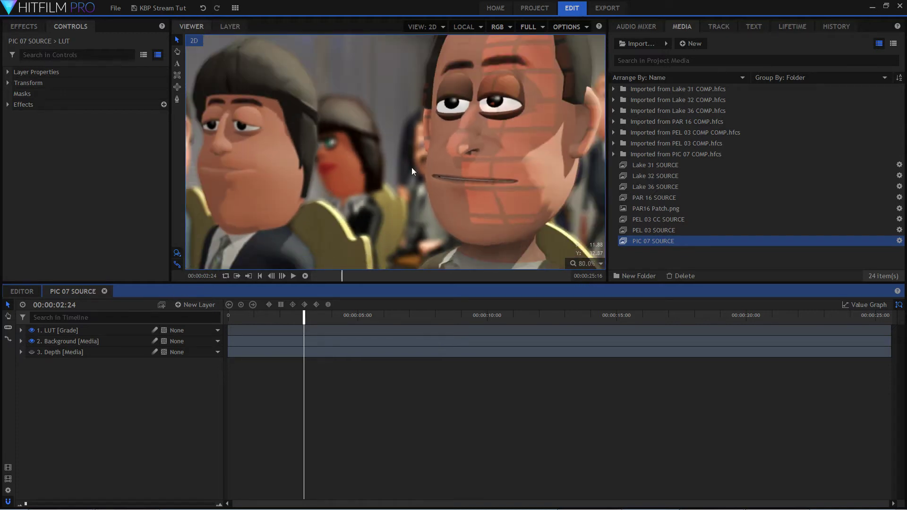
left_click(31, 330)
scroll(405, 211, "down", 1)
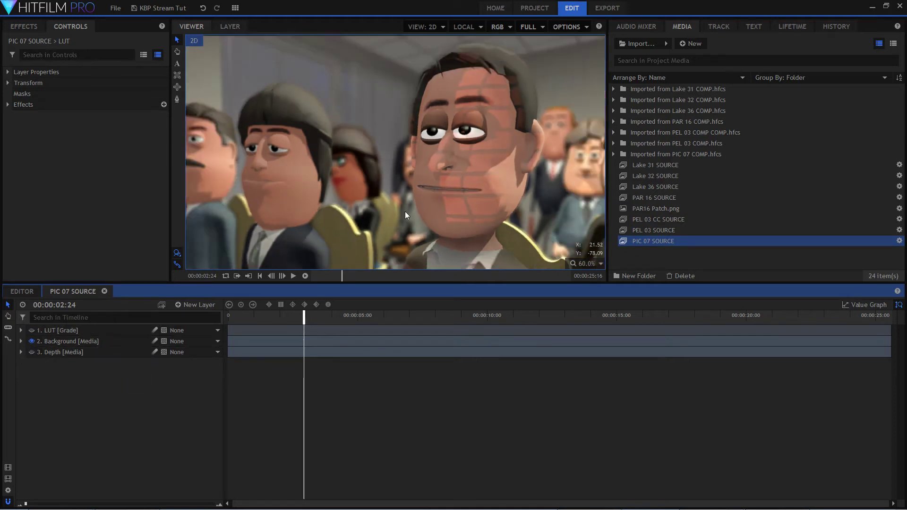
scroll(404, 211, "down", 1)
left_click(586, 264)
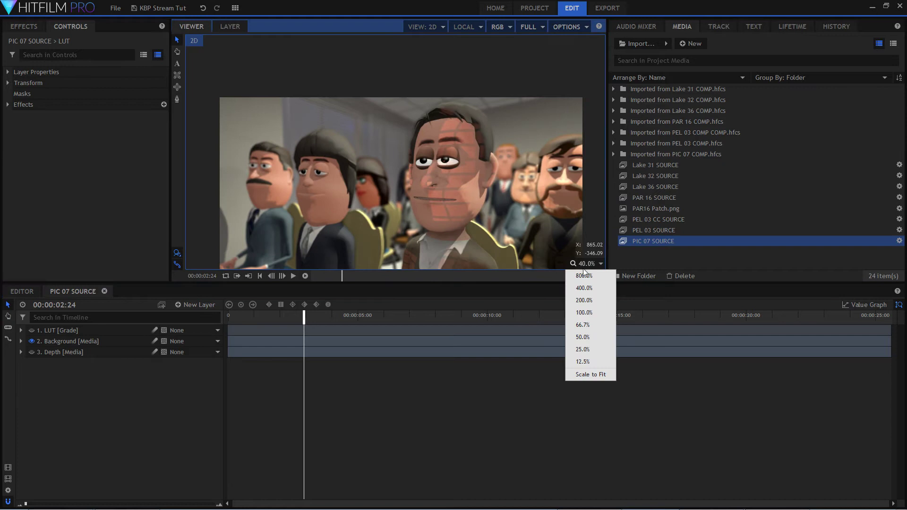
left_click(577, 370)
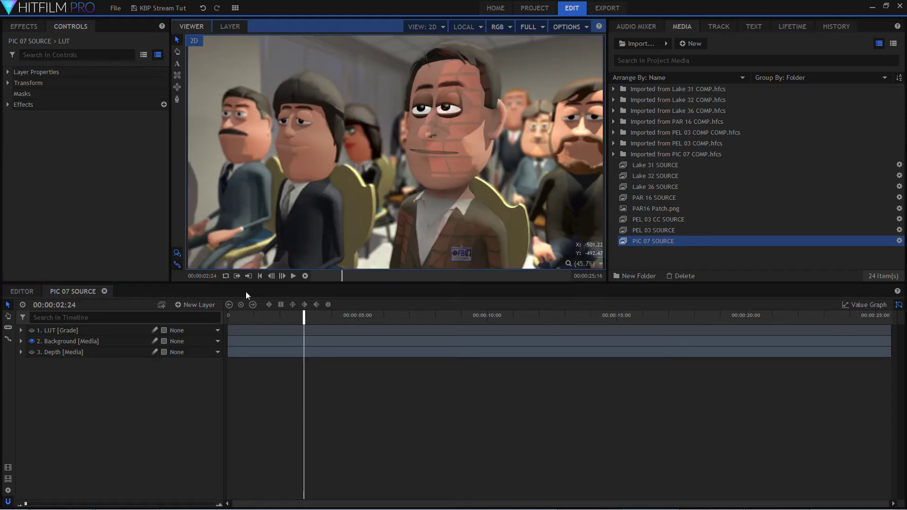
left_click(31, 330)
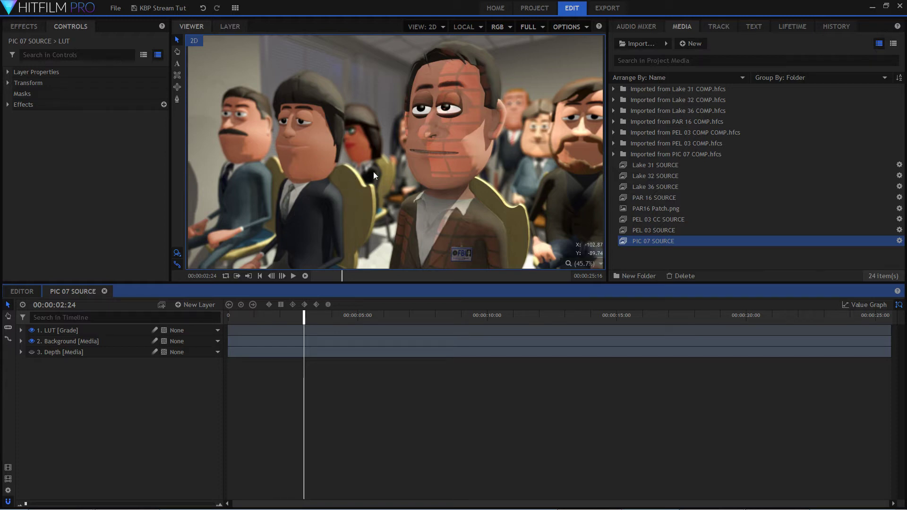
left_click_drag(260, 317, 228, 317)
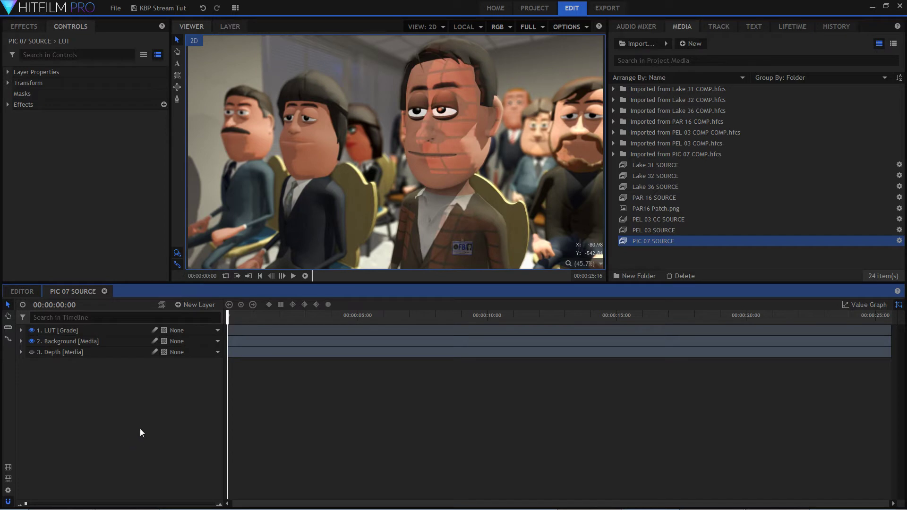
Add a Grade layer between LUT and Background and name it Face Fix.
left_click(197, 305)
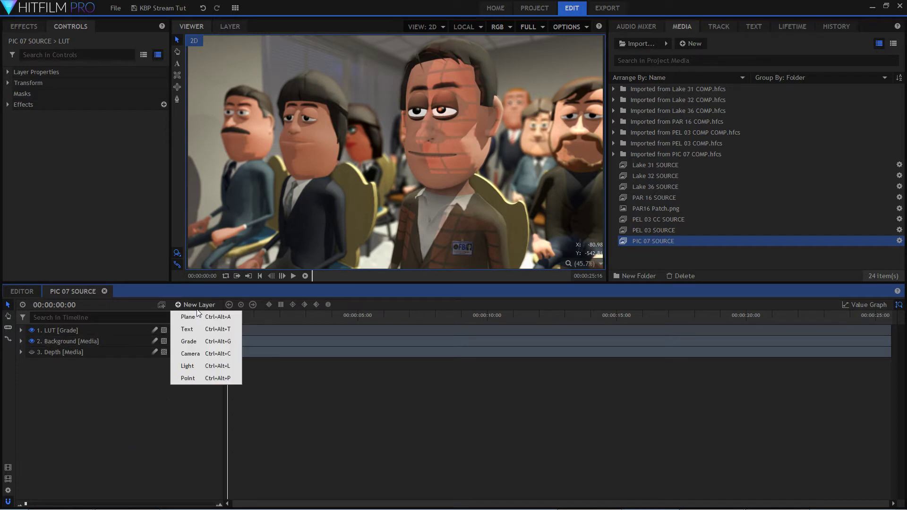
left_click(204, 344)
left_click_drag(113, 331, 118, 348)
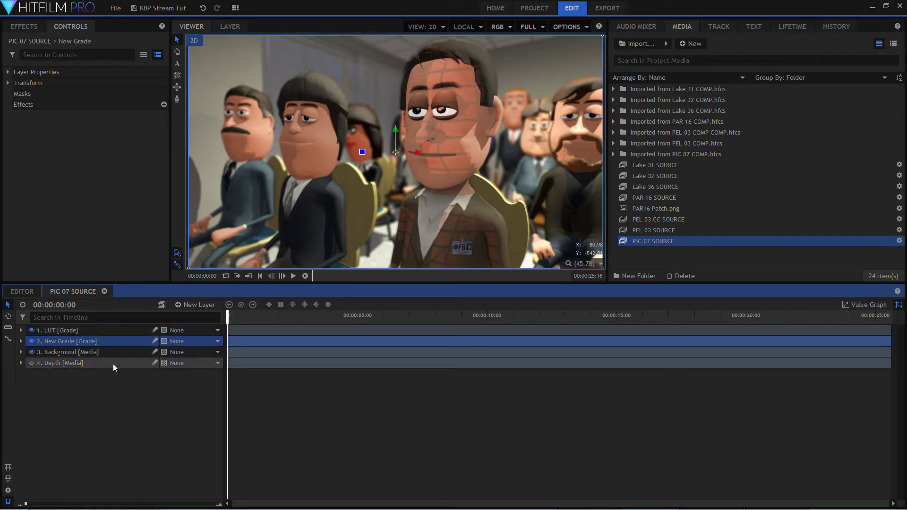
double_click(98, 341)
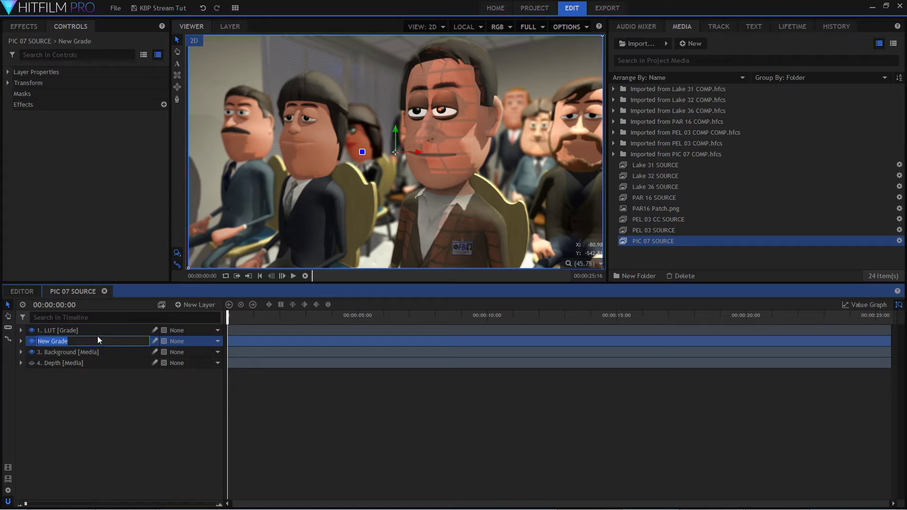
type("Face Fix")
key("Return")
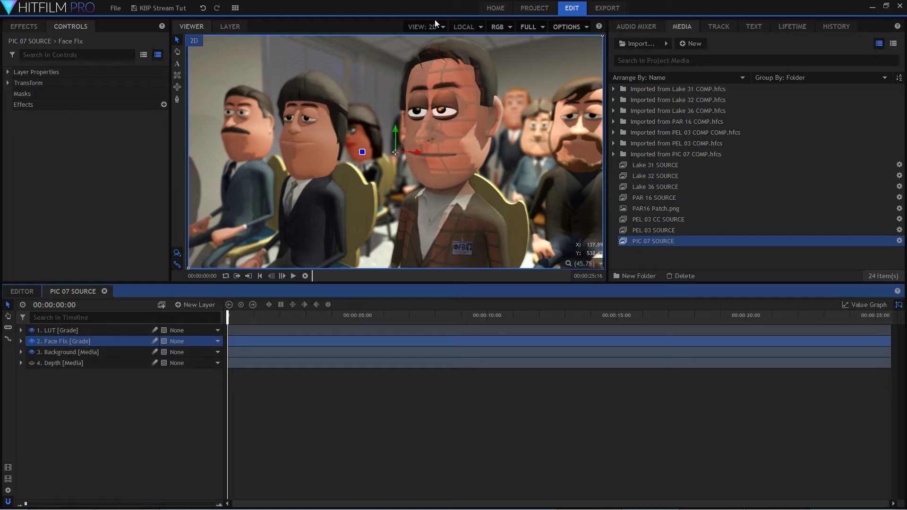
Draw a freehand mask around the background woman's face on Face Fix, hiding the LUT layer while drawing and showing it again.
scroll(367, 100, "up", 4)
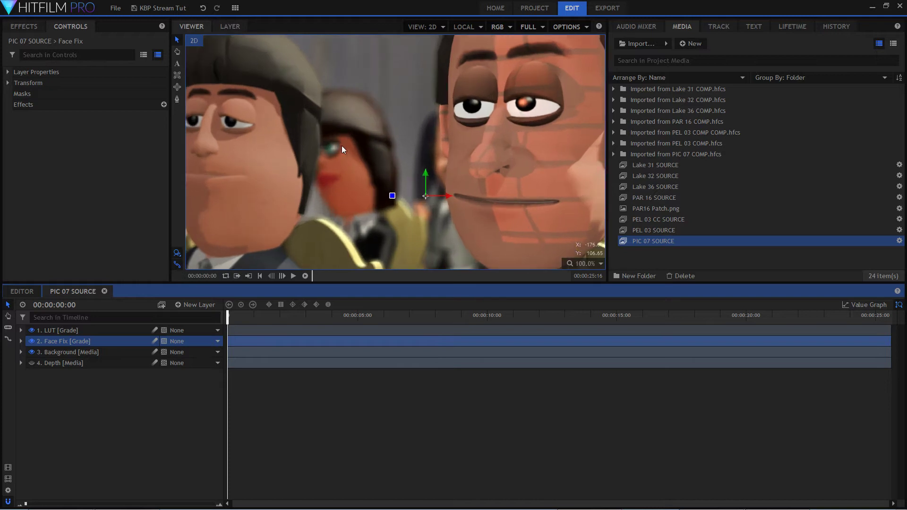
left_click(21, 341)
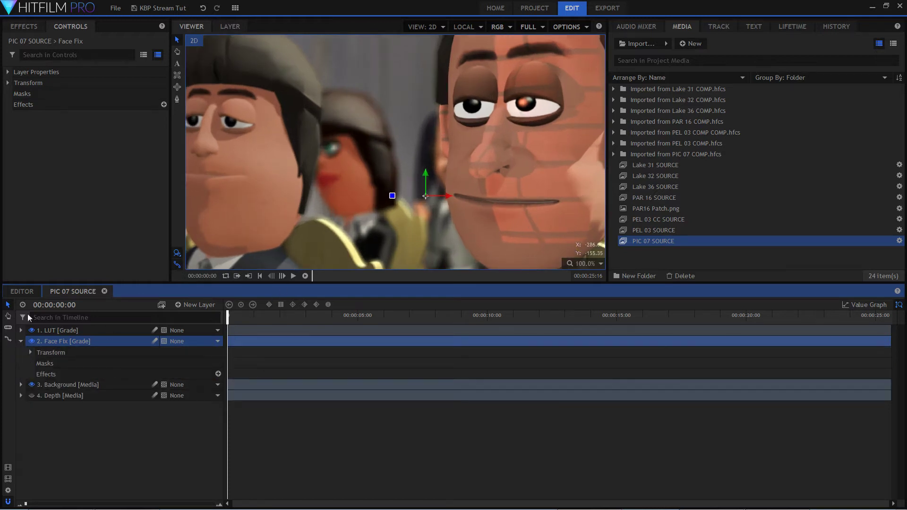
left_click(46, 363)
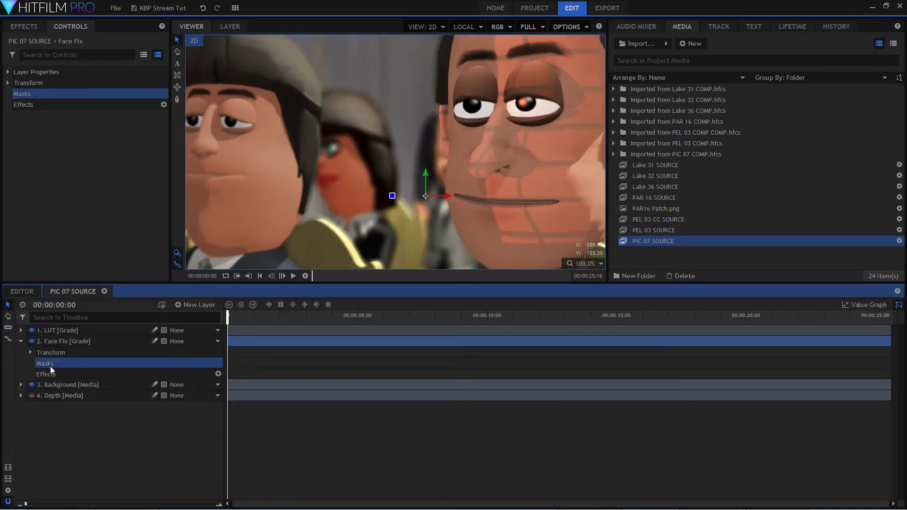
left_click(176, 99)
scroll(353, 200, "up", 3)
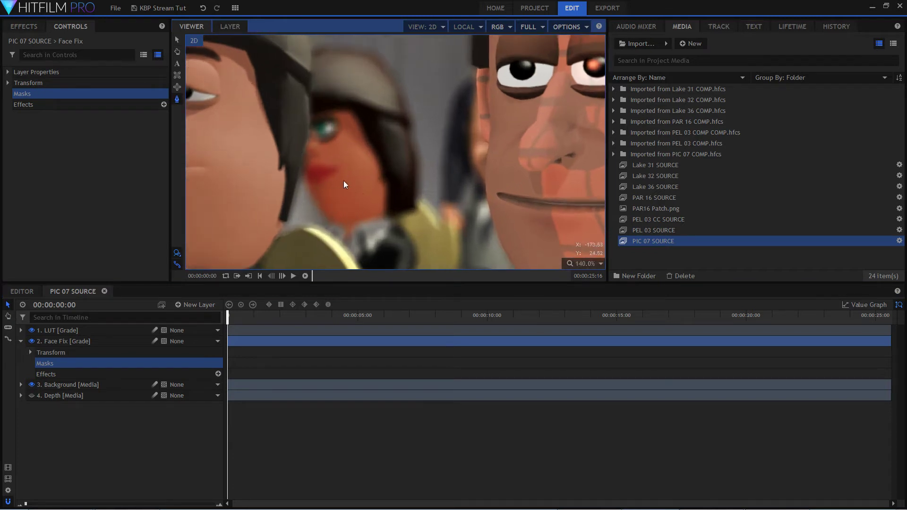
left_click(32, 330)
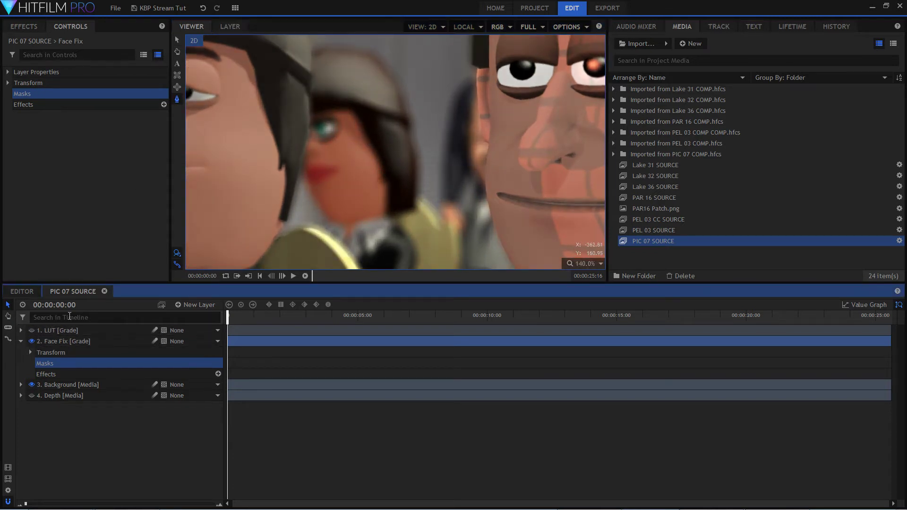
left_click(382, 217)
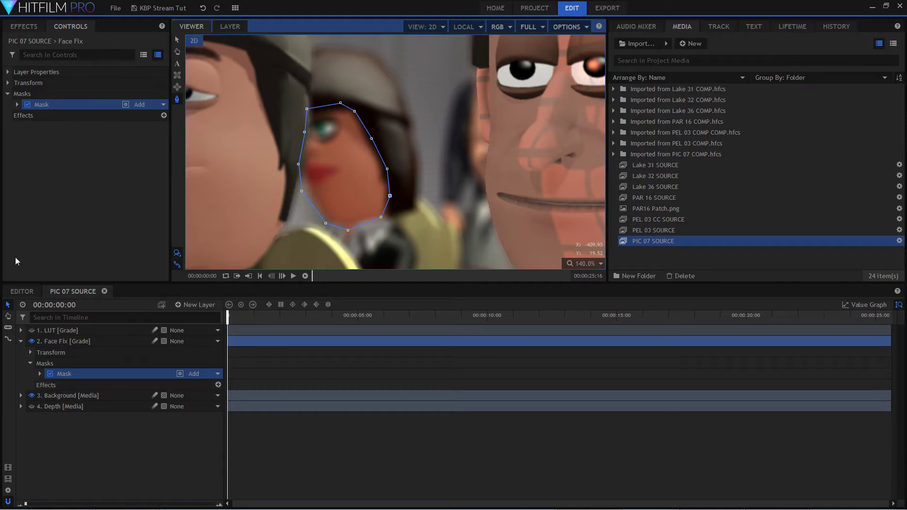
left_click(31, 331)
Search the effects for "hue" and apply Hue, Saturation & Lightness to the Face Fix layer.
left_click(104, 343)
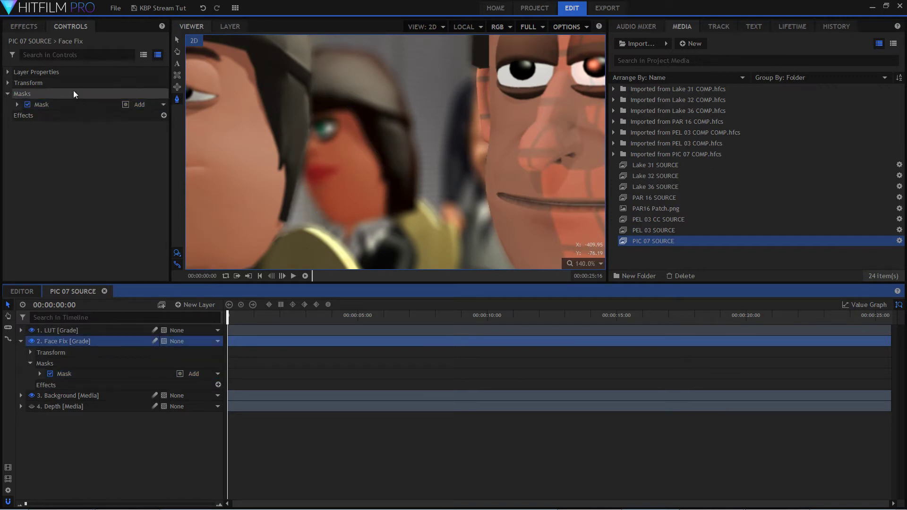
left_click(64, 56)
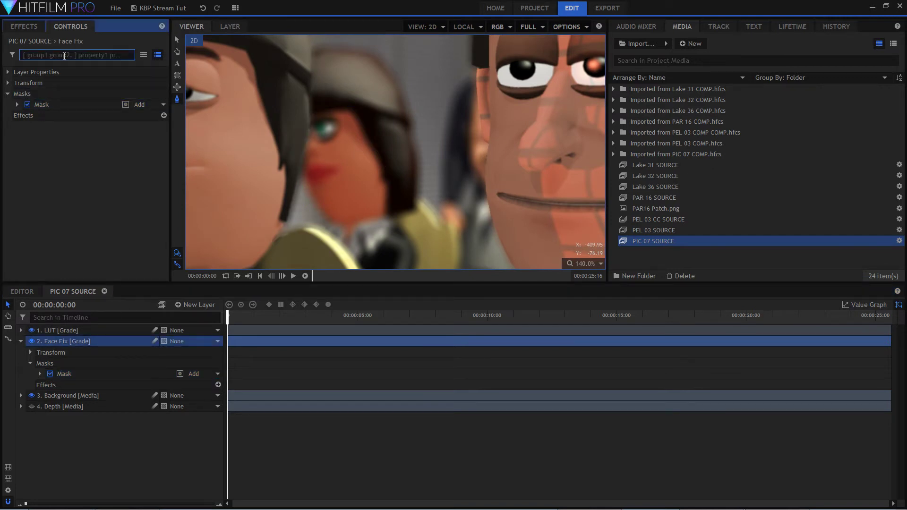
left_click(24, 27)
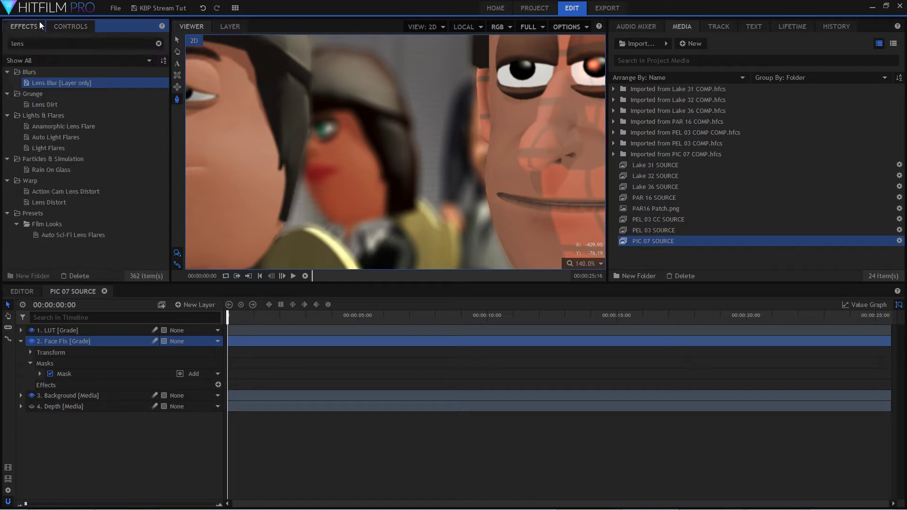
left_click_drag(22, 41, 7, 48)
type("hye")
key("BackSpace")
key("BackSpace")
type("ue")
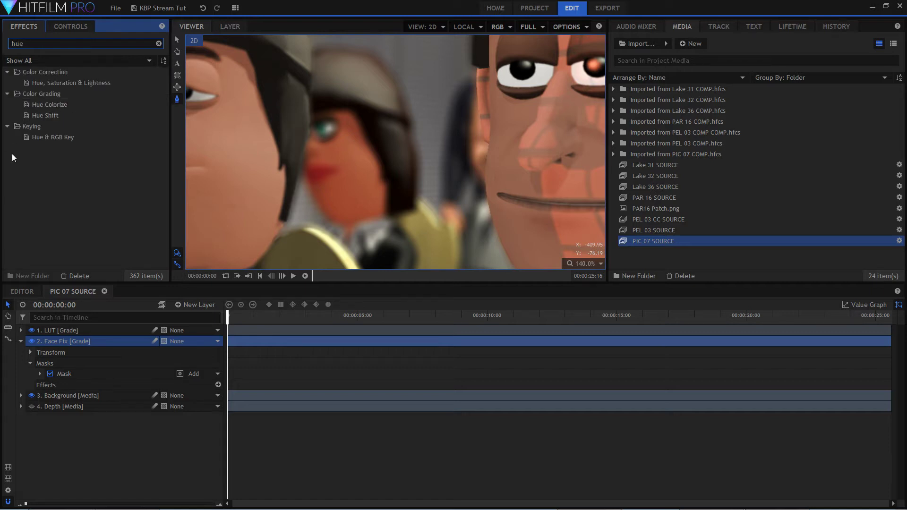
left_click(46, 72)
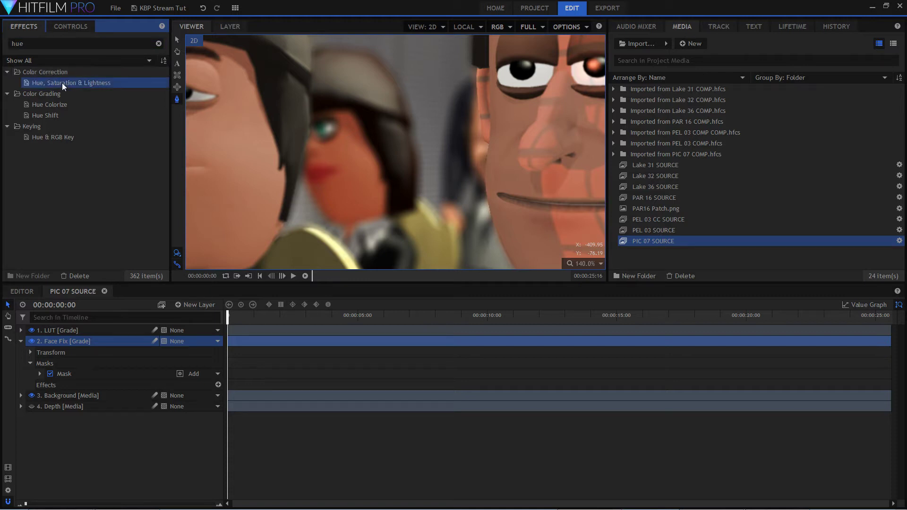
left_click_drag(62, 79, 91, 339)
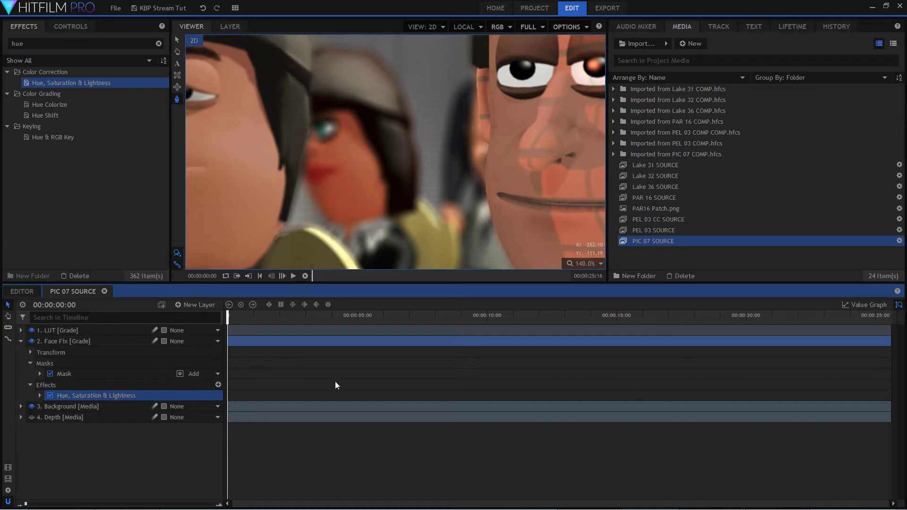
Set the effect's Red Saturation to -25 and compare the full frame with Face Fix hidden and shown.
double_click(117, 396)
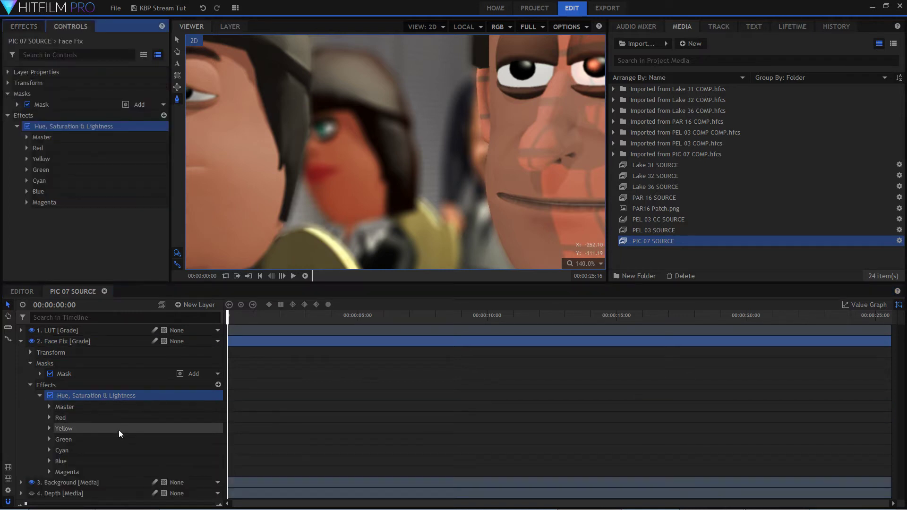
left_click(48, 418)
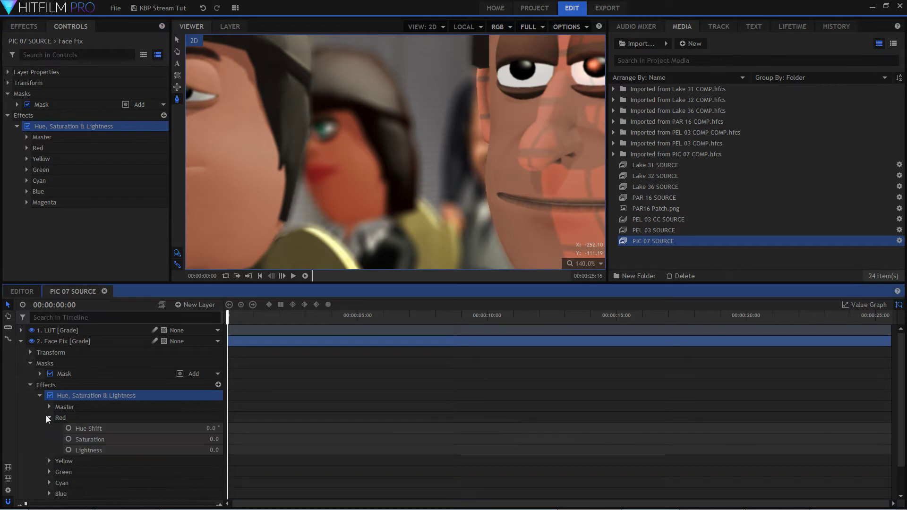
mouse_move(207, 440)
left_mouse_down()
mouse_move(195, 440)
mouse_move(215, 439)
left_mouse_up()
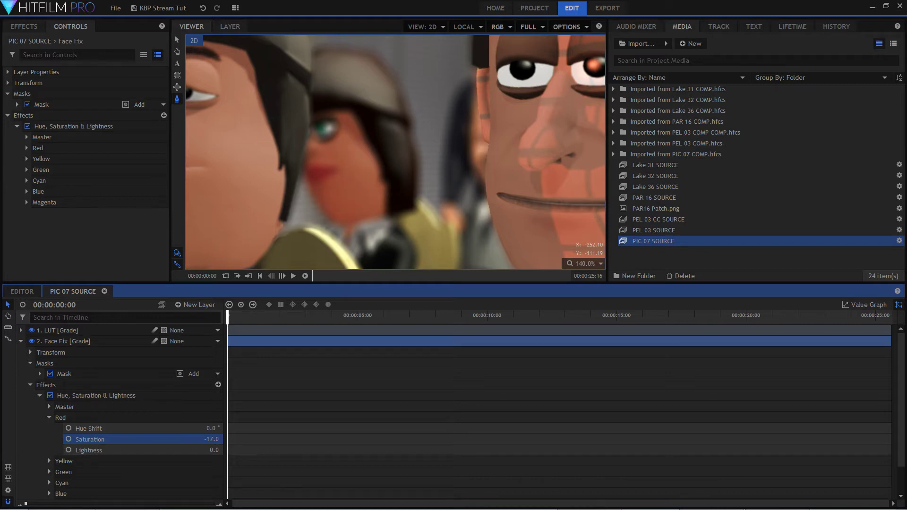
left_click(600, 264)
left_click(586, 375)
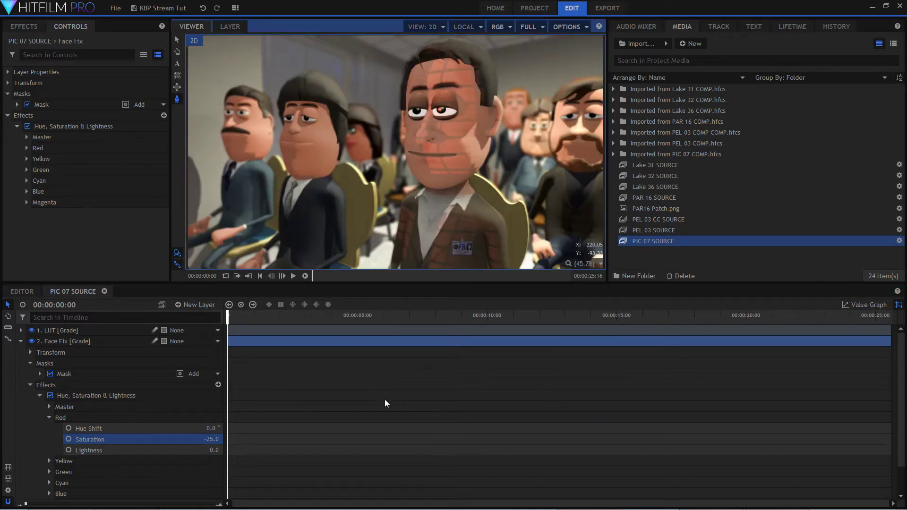
left_click(32, 343)
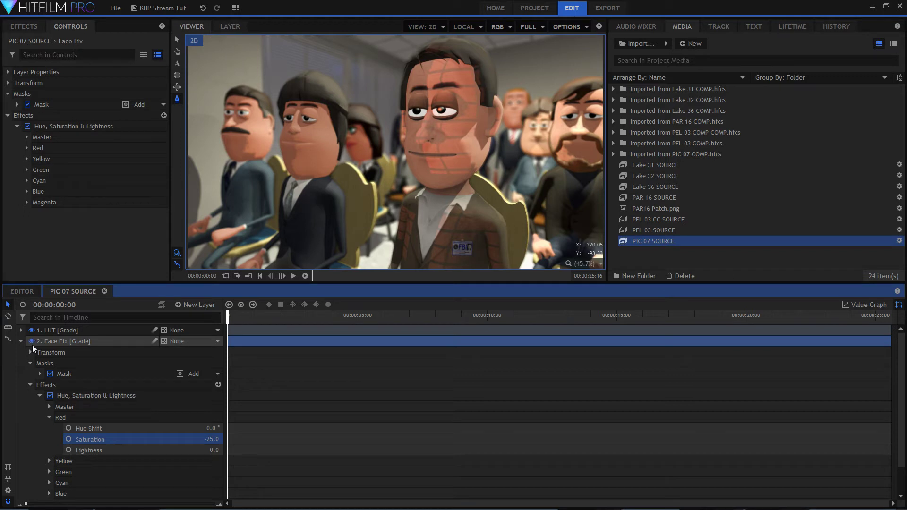
left_click(32, 345)
Collapse Face Fix's effects and scrub to the shot's end and back to check how the woman's face moves.
scroll(265, 149, "up", 4)
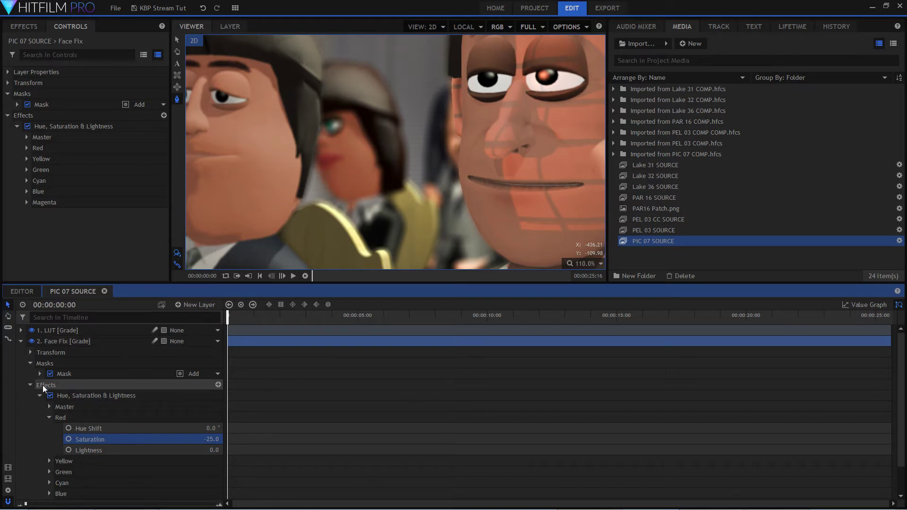
left_click(29, 386)
left_click_drag(229, 321, 897, 316)
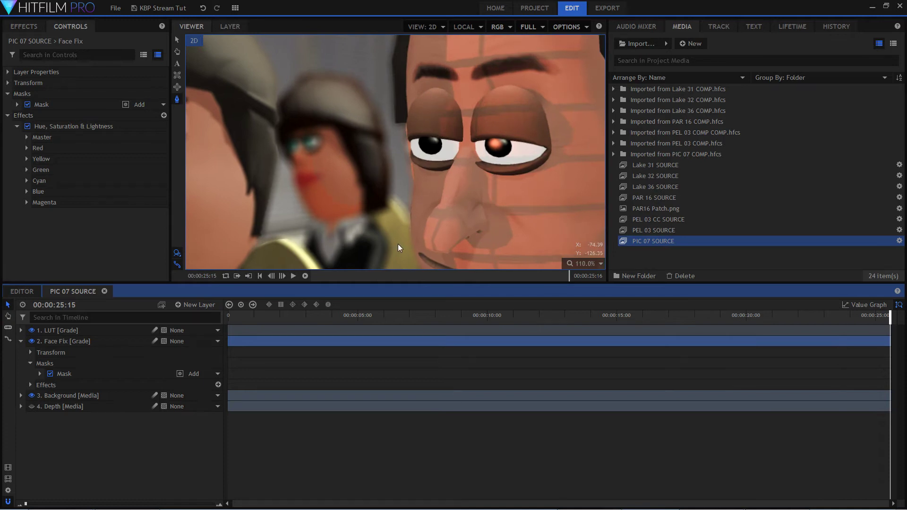
left_click_drag(434, 317, 57, 341)
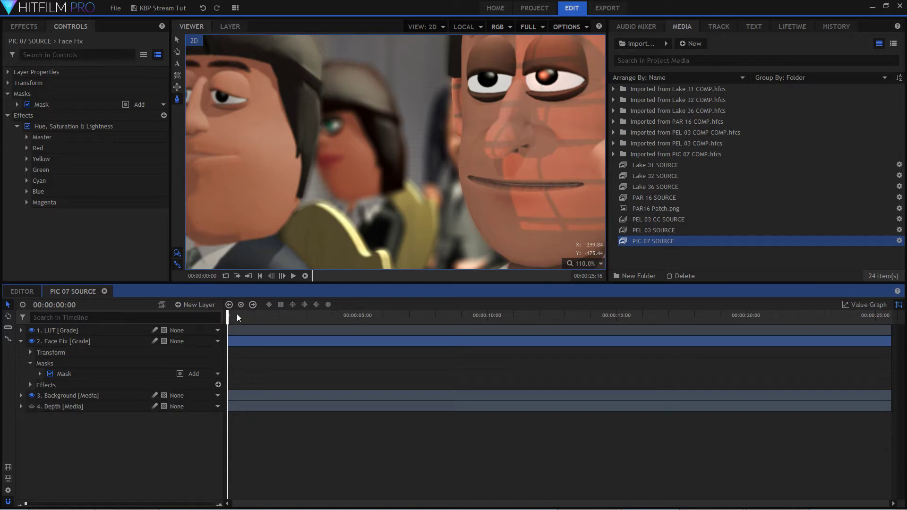
mouse_move(227, 318)
left_mouse_down()
mouse_move(467, 307)
mouse_move(220, 316)
left_mouse_up()
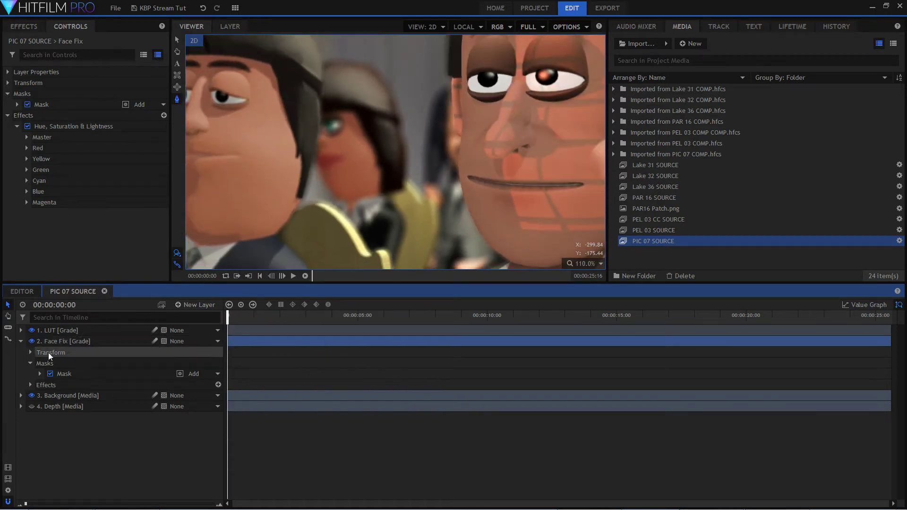
Expand the Face Fix mask's transform properties and start keyframing its Path at the first frame.
left_click(40, 374)
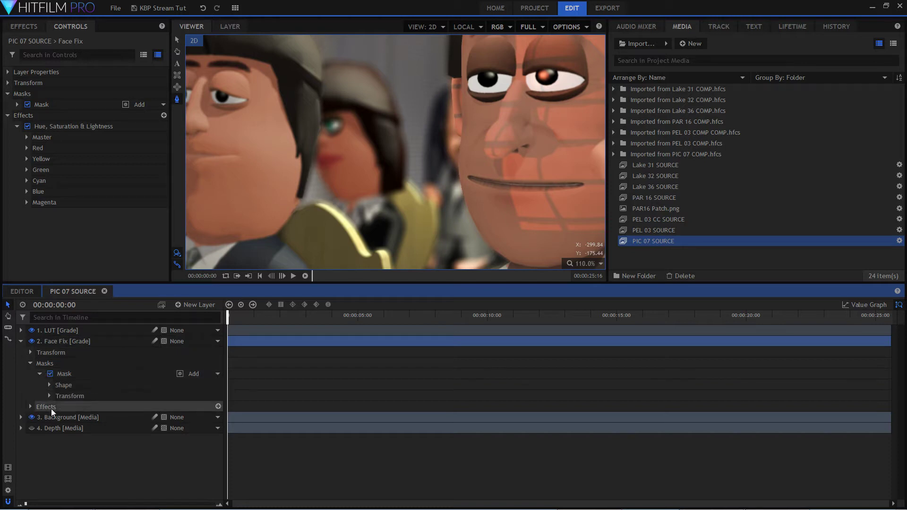
left_click(49, 396)
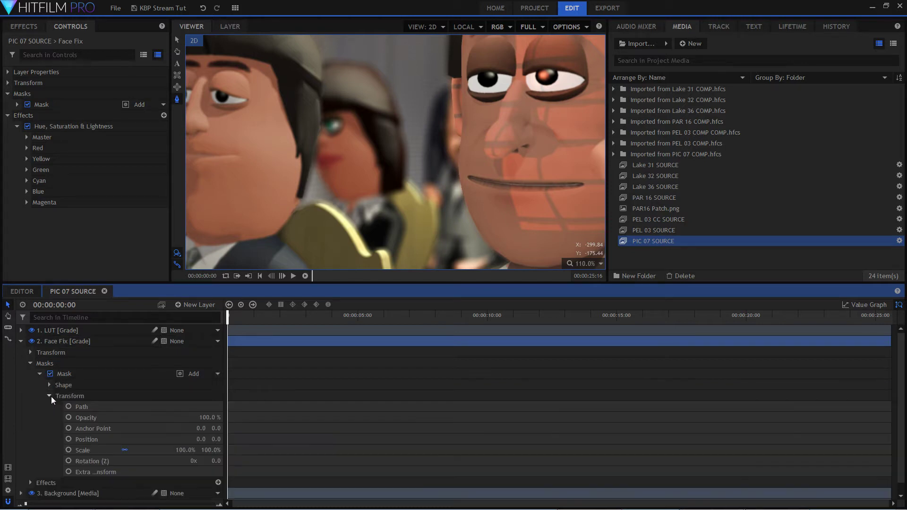
left_click(107, 404)
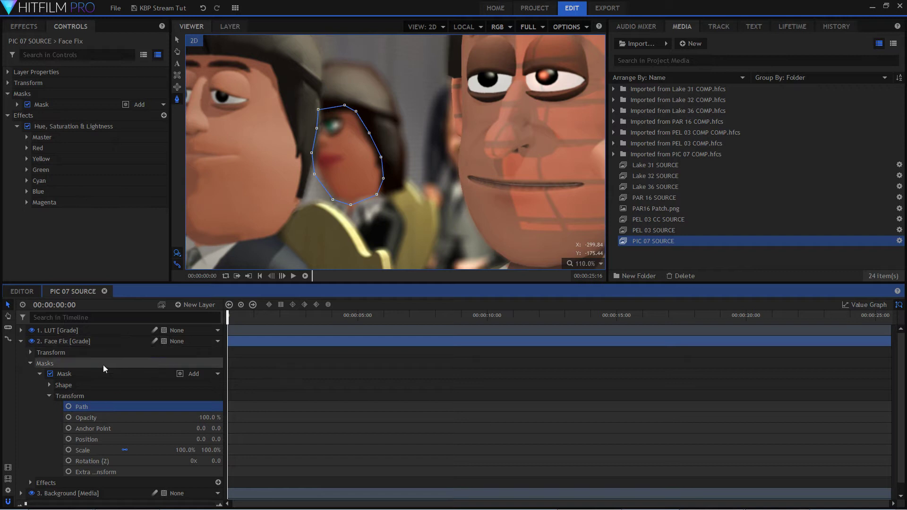
left_click(72, 409)
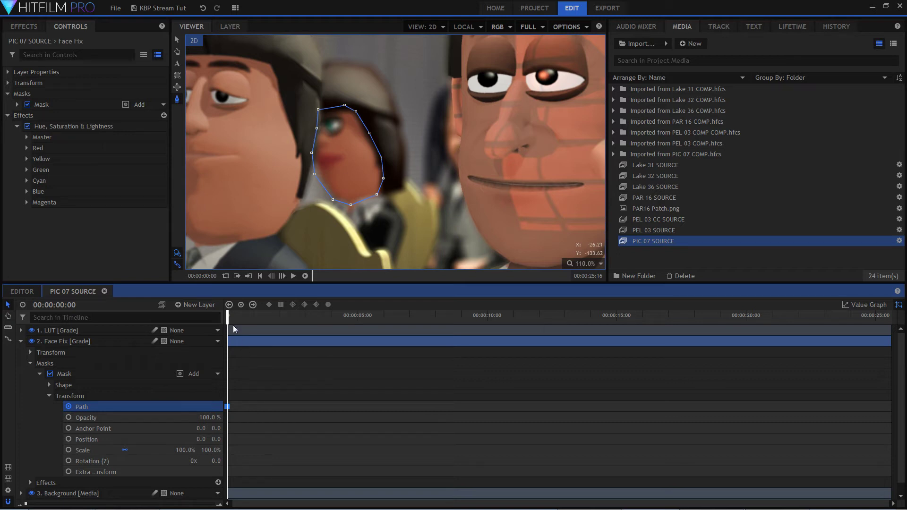
Keyframe the mask's Path at 00:00:22:06 by moving it over the woman's face, and scrub back to check the tracking.
left_click_drag(227, 319, 803, 326)
left_click(178, 40)
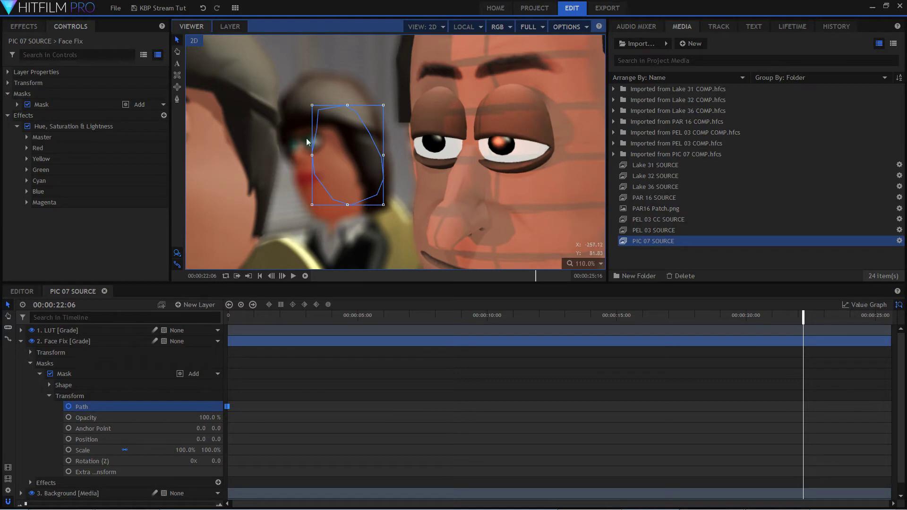
left_click_drag(363, 172, 342, 191)
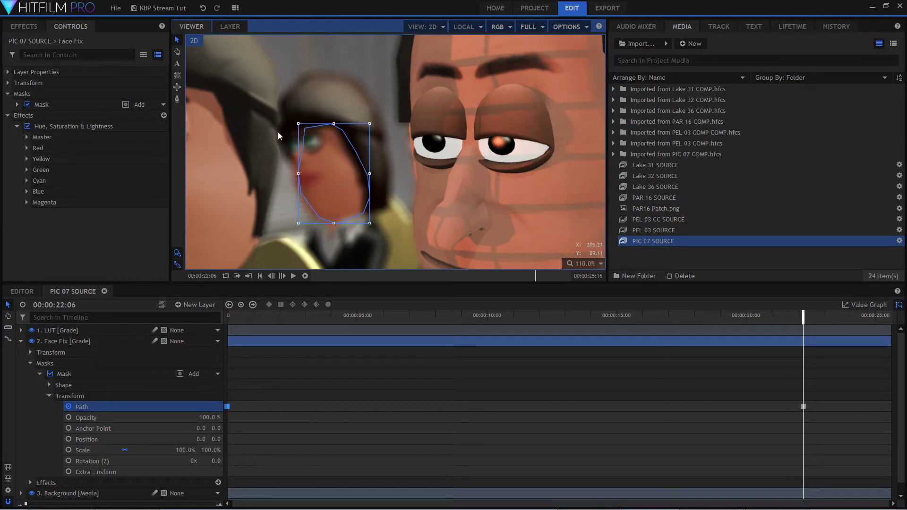
scroll(281, 143, "up", 2)
left_click_drag(355, 195, 346, 196)
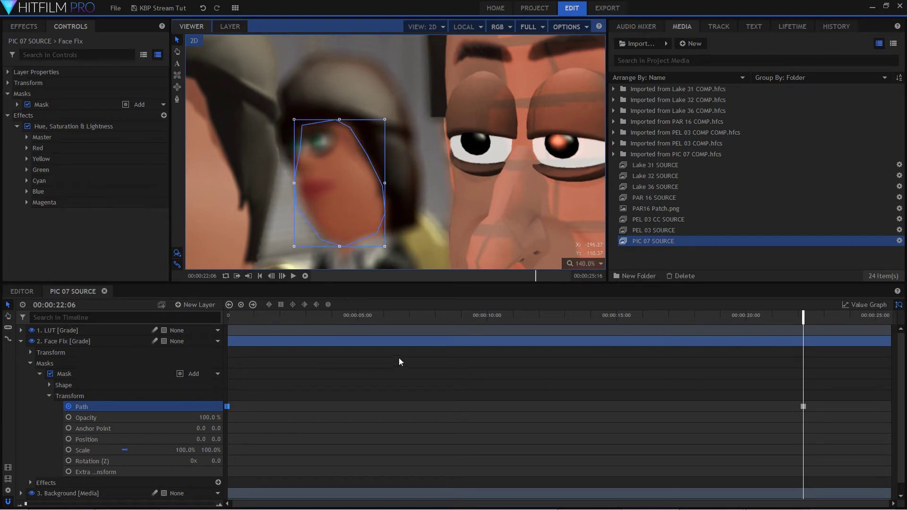
left_click_drag(311, 318, 245, 318)
left_click_drag(341, 322, 229, 318)
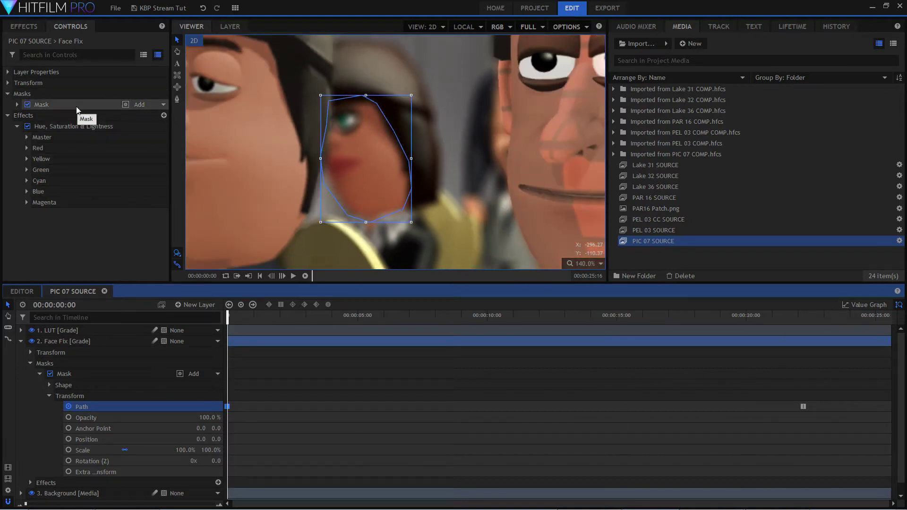
Set the mask's Feather Strength to 3 px and collapse the Face Fix layer.
left_click(112, 386)
left_click_drag(201, 417, 211, 417)
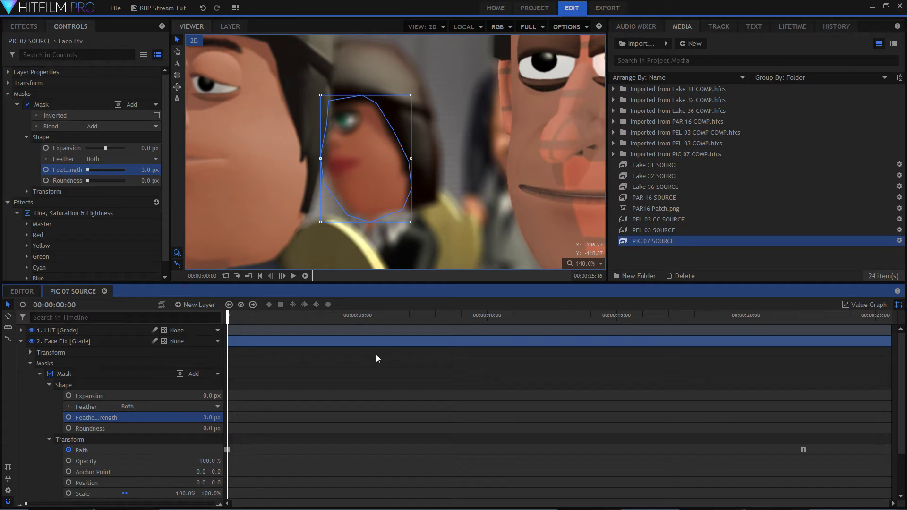
left_click(20, 341)
Fit the whole frame in the viewer and play the shot to check the animated face fix.
left_click(90, 330)
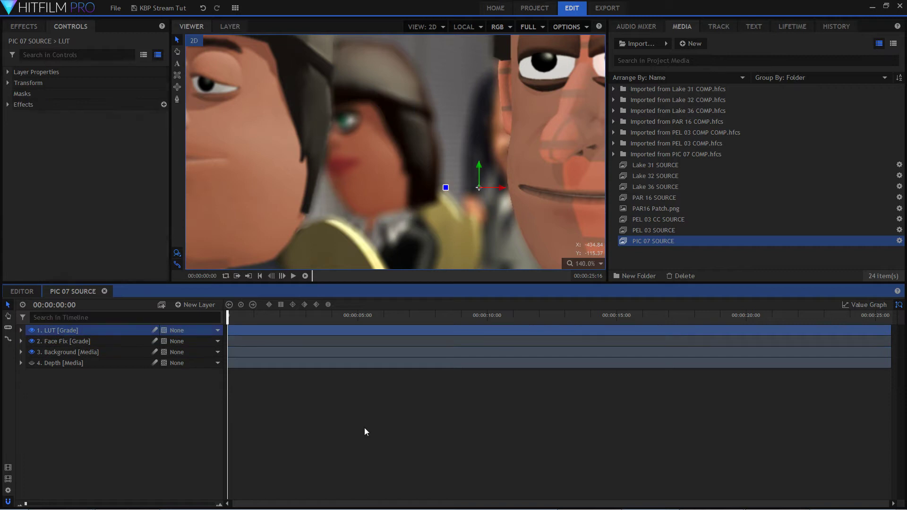
left_click(585, 264)
left_click(593, 376)
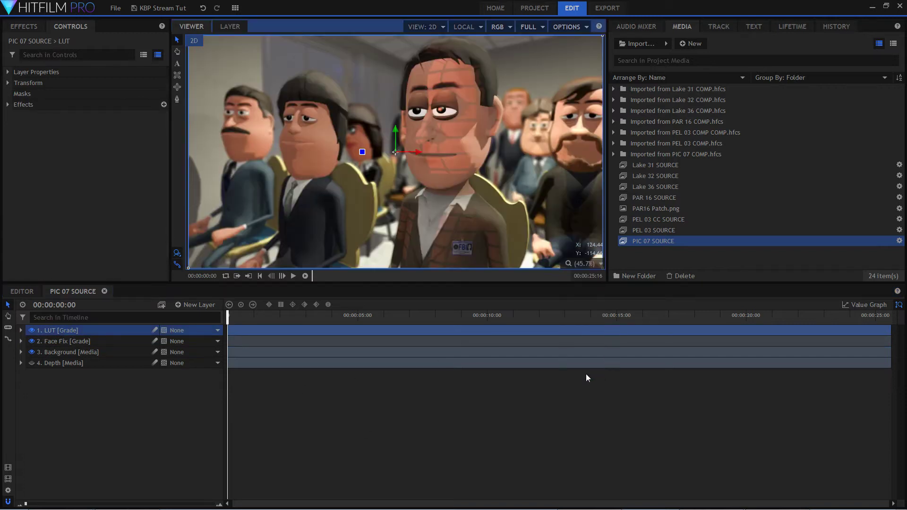
key("space")
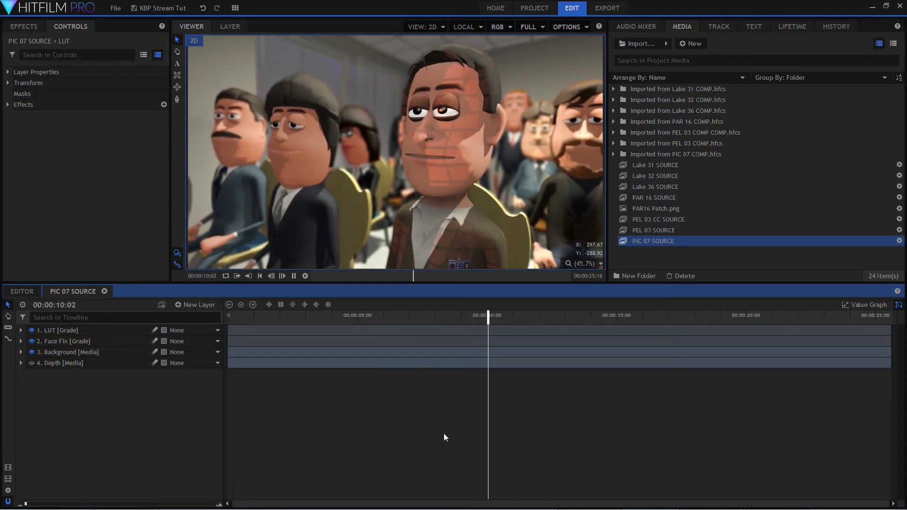
key("space")
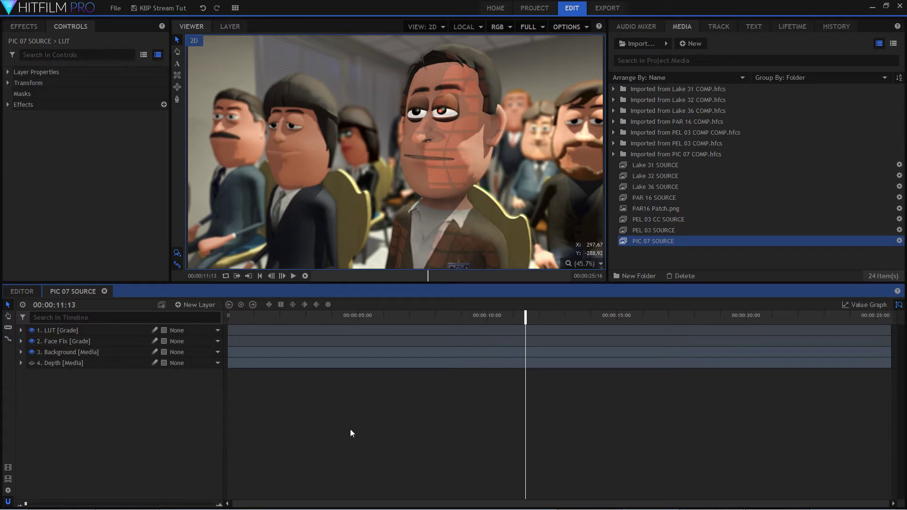
key("space")
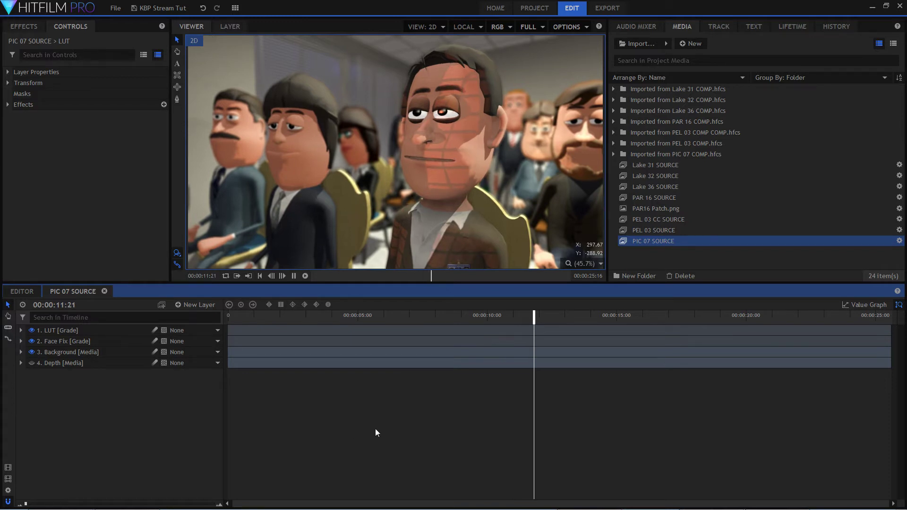
key("space")
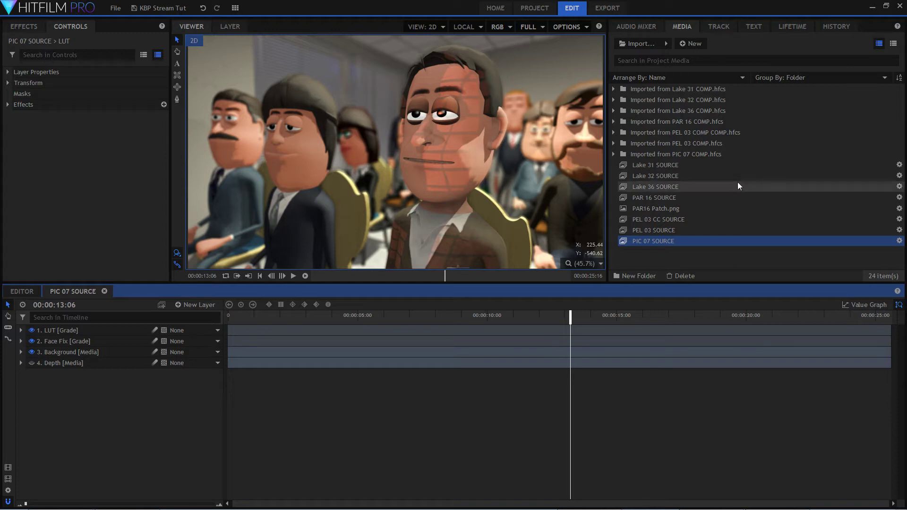
Open the imported PIC 07 COMP, play its opening seconds and compare it with PIC 07 SOURCE.
double_click(706, 154)
double_click(678, 177)
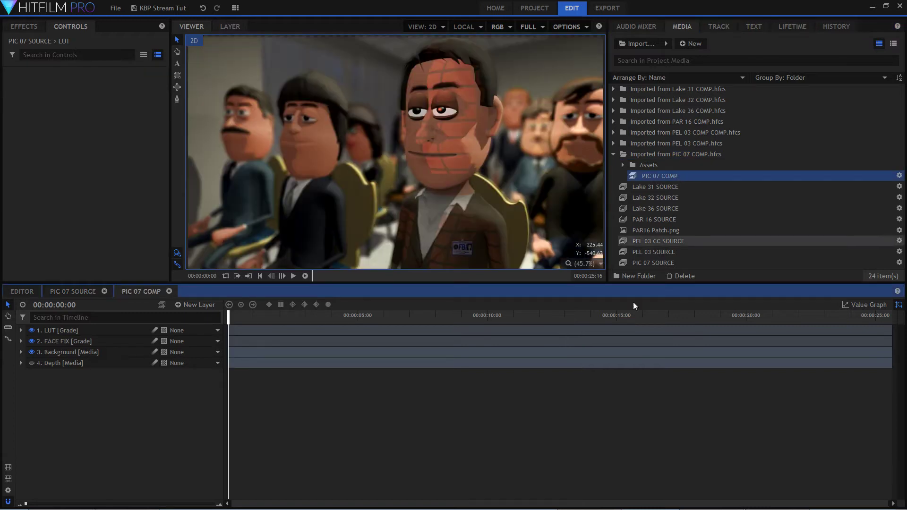
key("space")
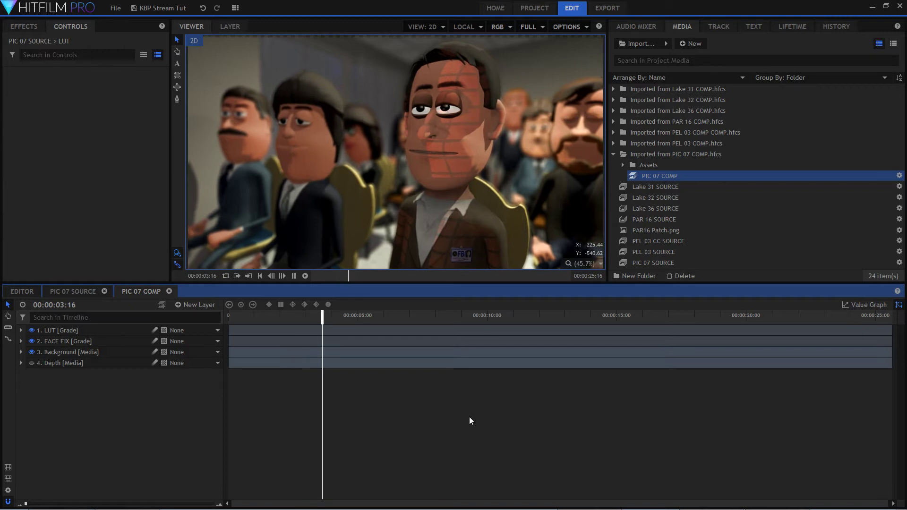
key("space")
left_click(76, 294)
left_click(140, 293)
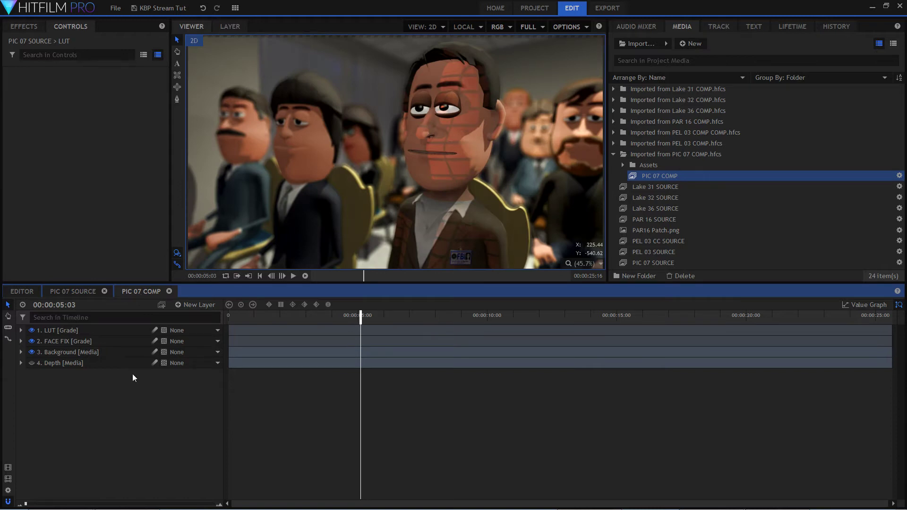
Examine the effects, mask and opacity on PIC 07 COMP's Background, FACE FIX and LUT layers, and close the composite.
left_click(21, 353)
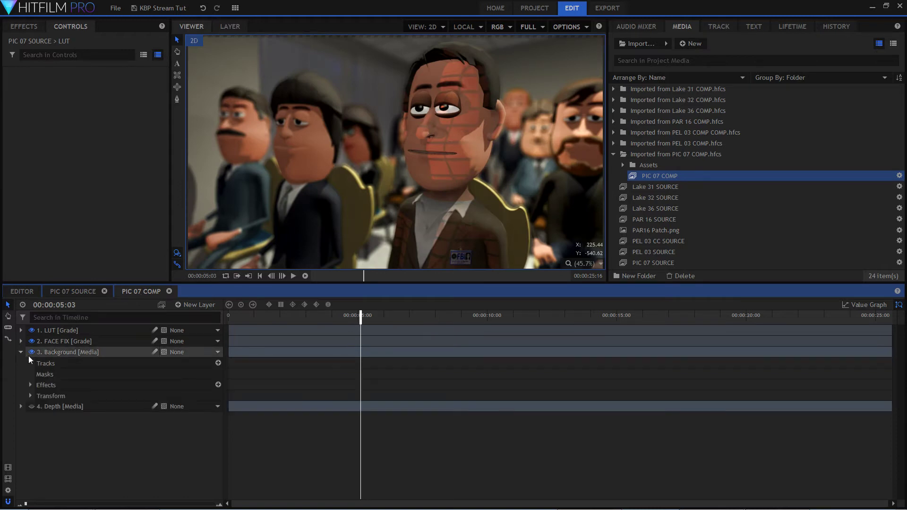
left_click(30, 385)
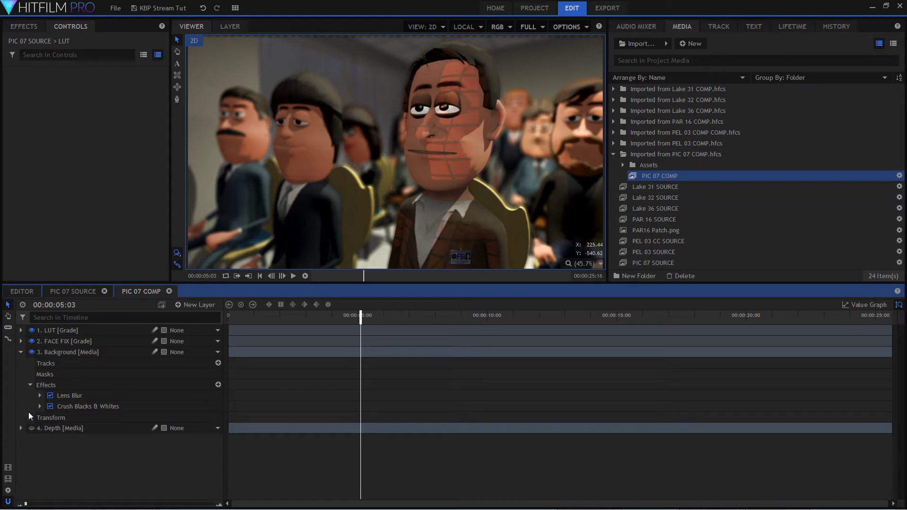
left_click(21, 341)
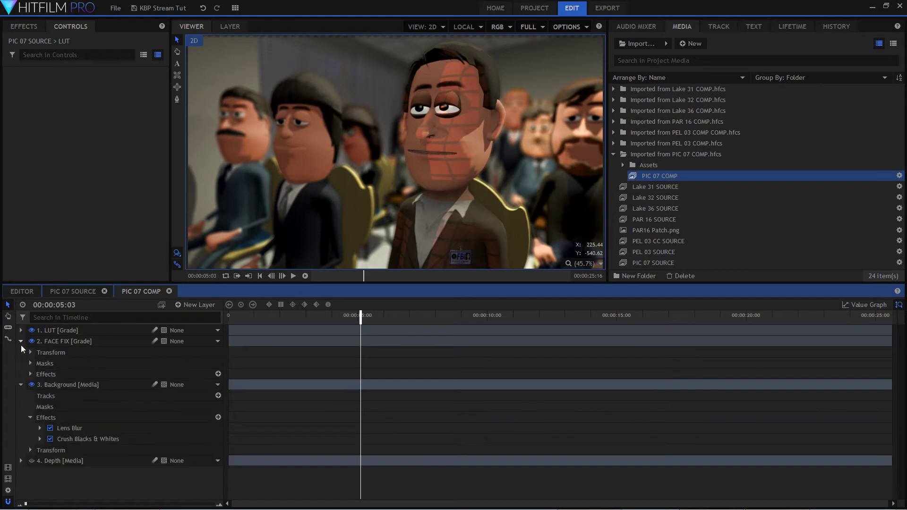
left_click(31, 364)
left_click(30, 384)
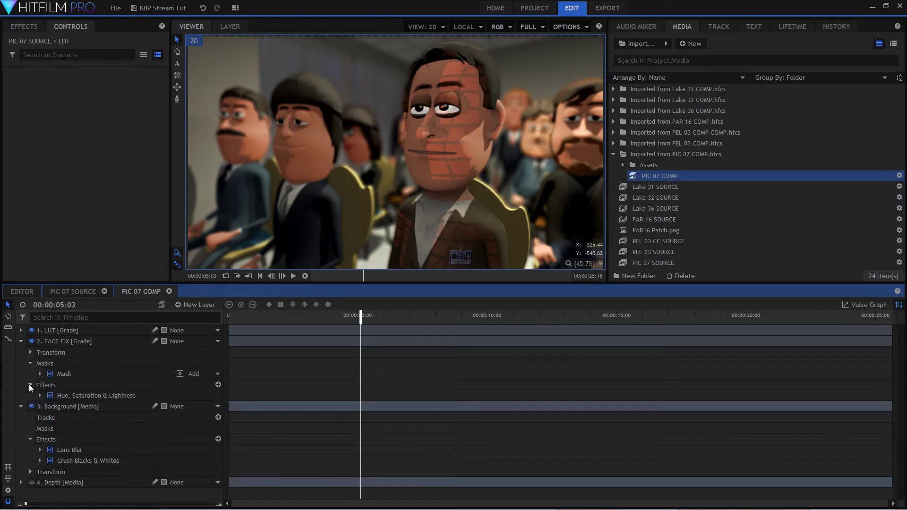
left_click(21, 330)
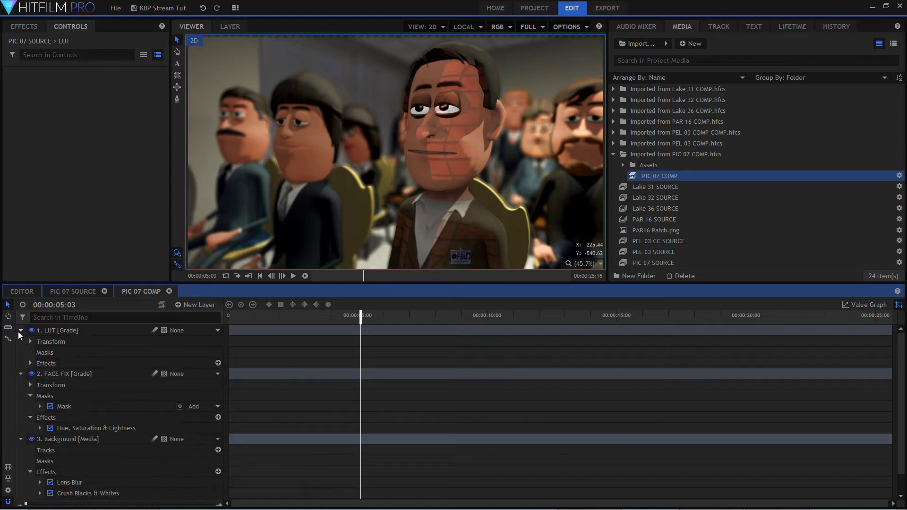
left_click(29, 341)
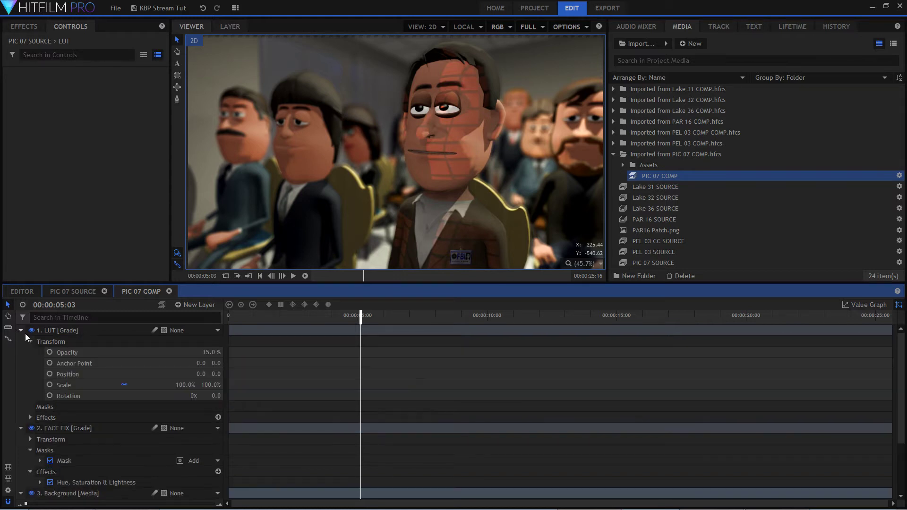
left_click(20, 330)
left_click(21, 341)
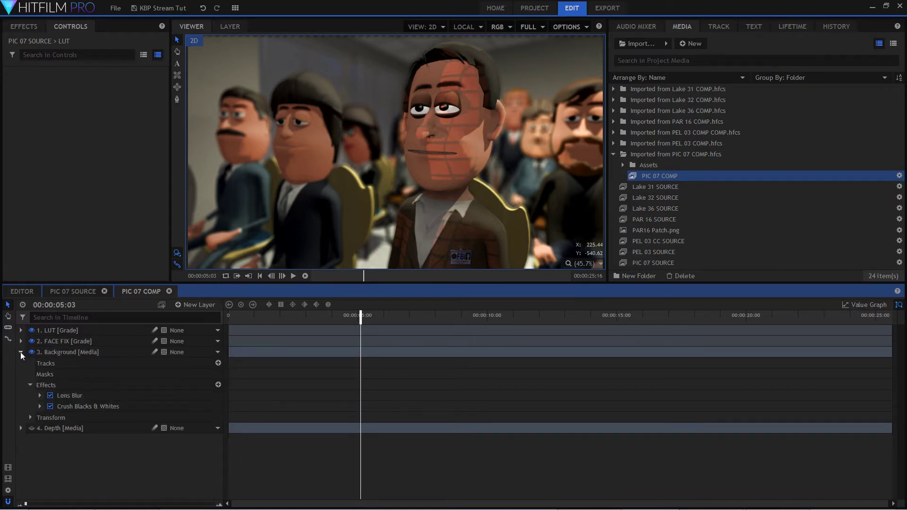
left_click(20, 352)
left_click(169, 291)
Compare PIC 07 SOURCE from its start with the LUT and Face Fix layers hidden and shown.
left_click_drag(265, 315, 228, 315)
left_click(31, 341)
left_click(31, 330)
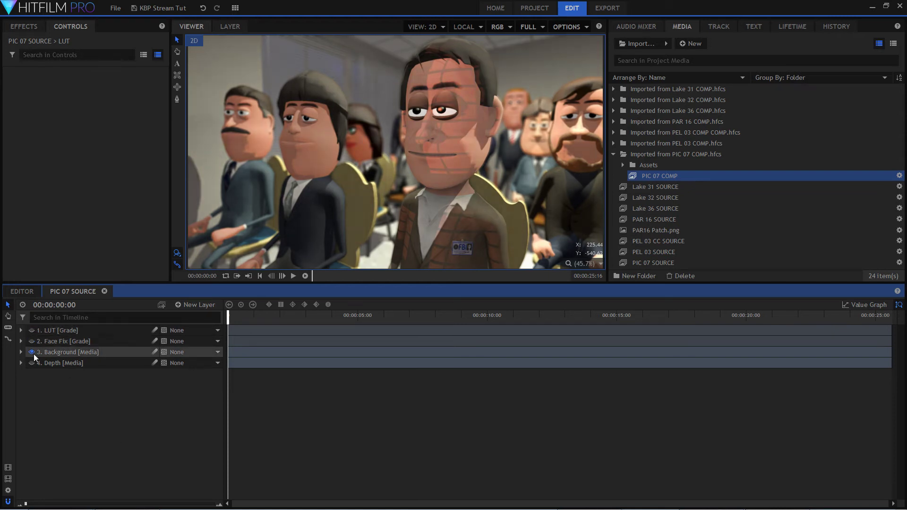
key("space")
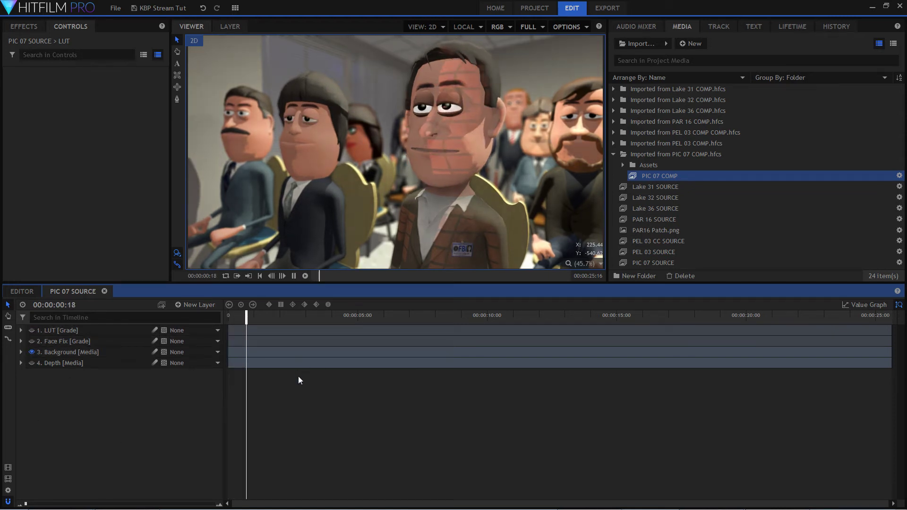
key("space")
left_click(31, 341)
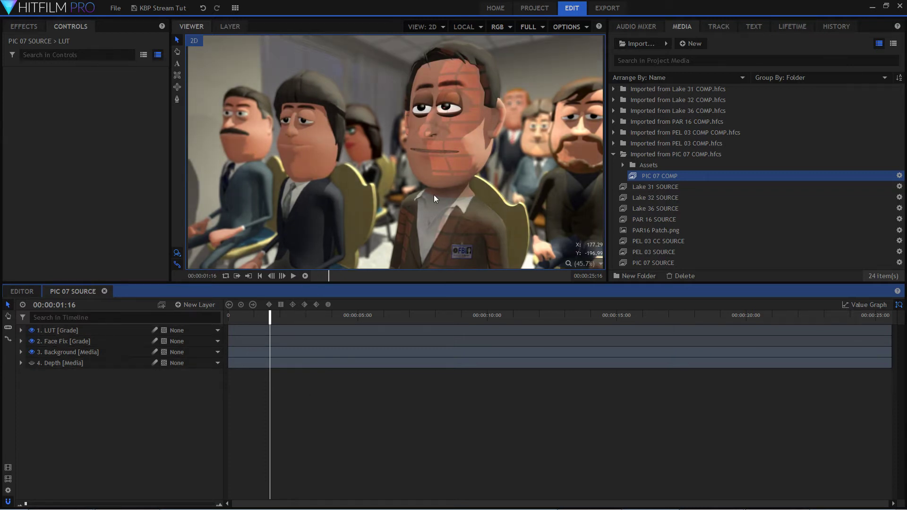
left_click_drag(269, 313, 261, 395)
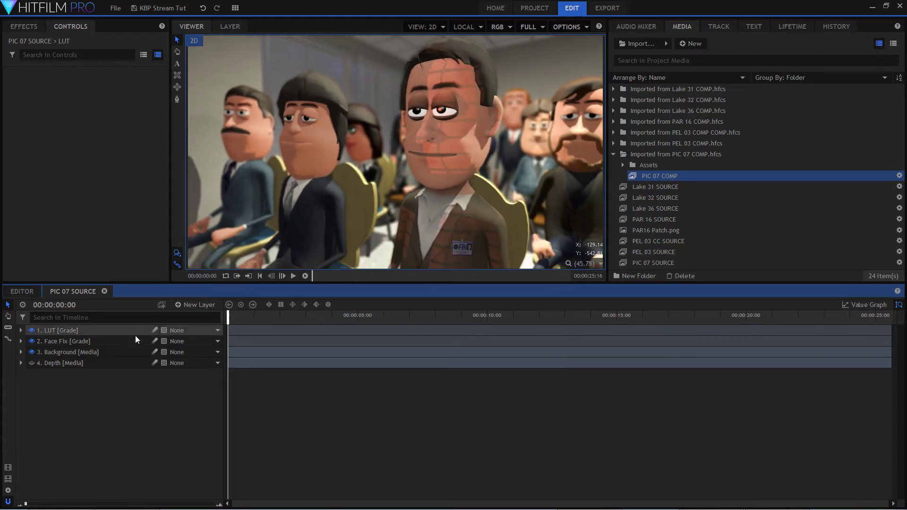
Close PIC 07 SOURCE, collapse its imported media folder and open the Lake 36 SOURCE composite.
left_click(104, 292)
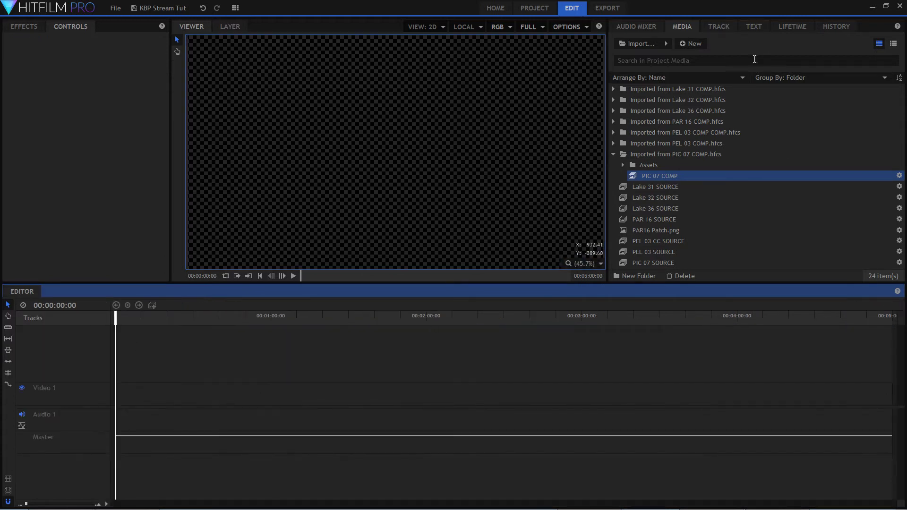
left_click(614, 155)
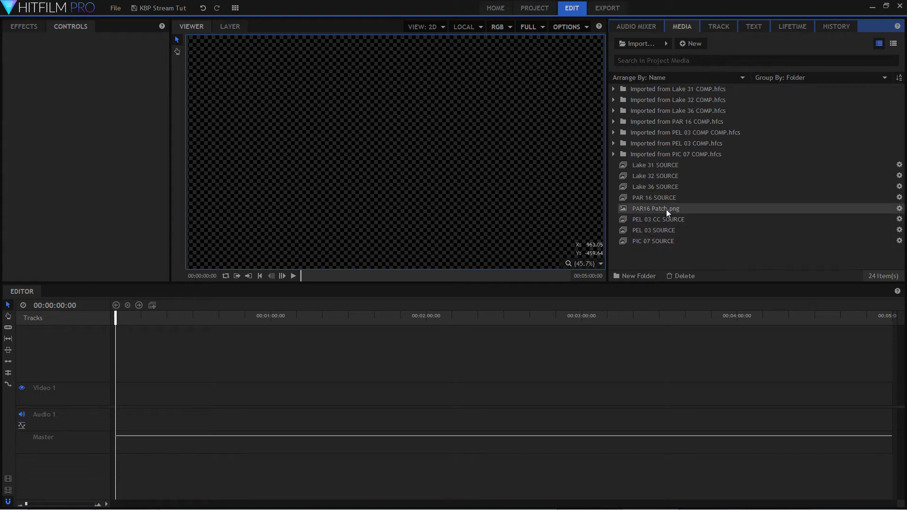
left_click(668, 186)
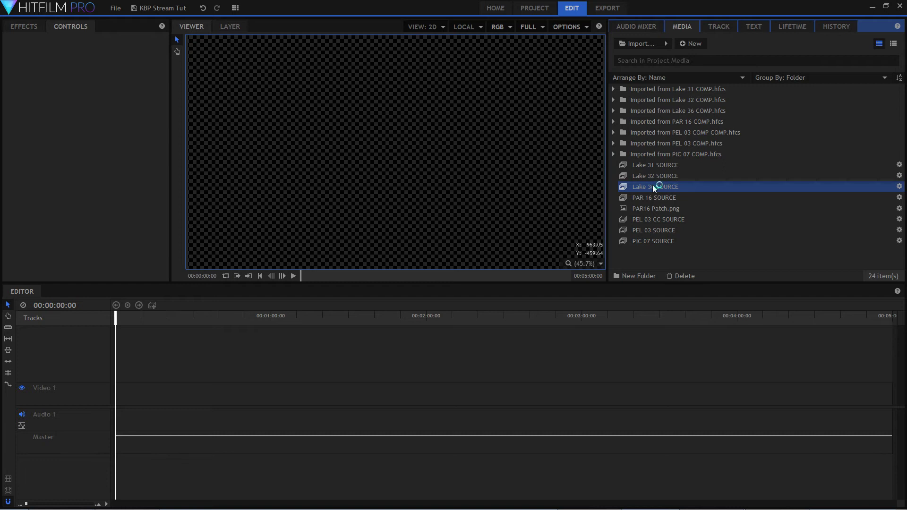
double_click(653, 185)
Hide the Lake 36 Underfix COMP layer and scrub through the lake background on its own.
left_click_drag(311, 322, 231, 324)
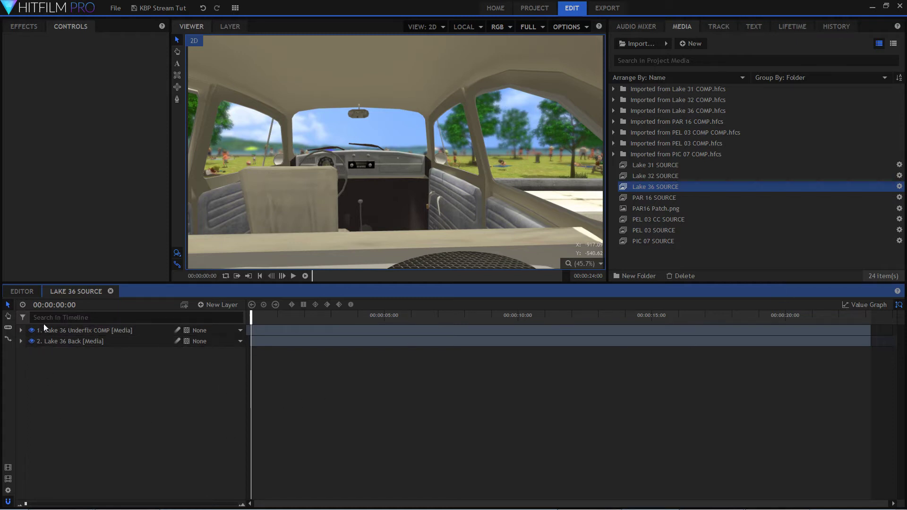
left_click(32, 330)
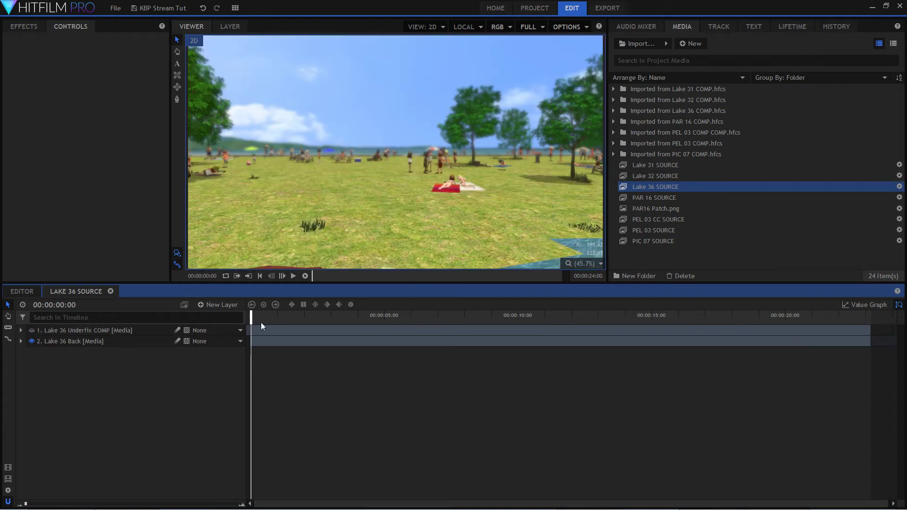
left_click_drag(253, 315, 245, 378)
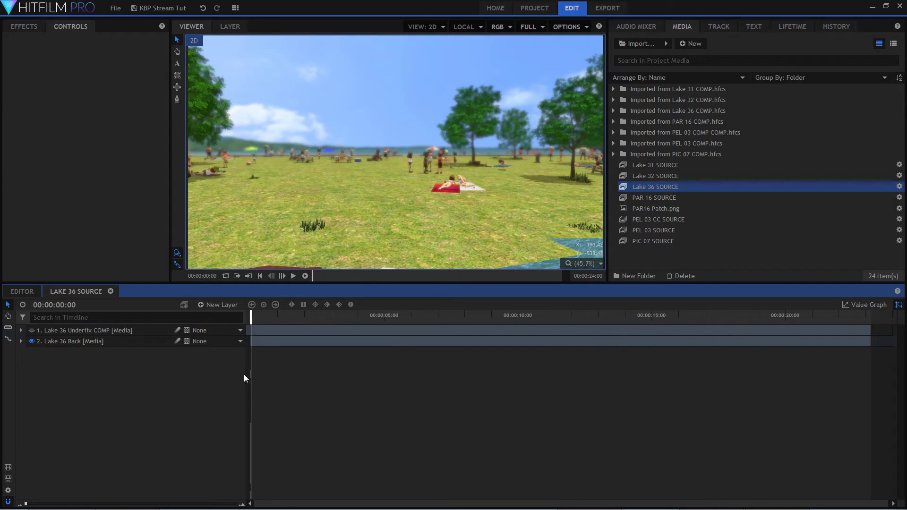
Compare the Lake 36 shot with the Underfix COMP car layer shown and hidden over the lake background.
left_click(31, 332)
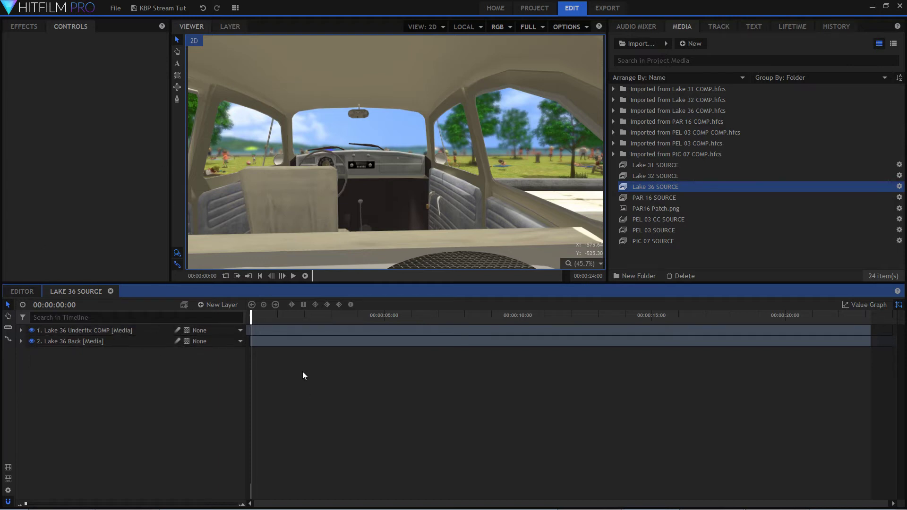
left_click(32, 331)
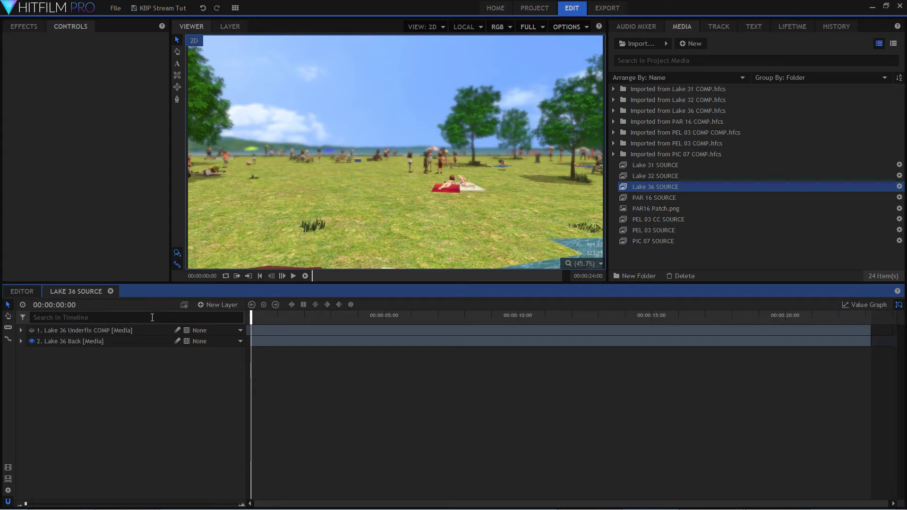
left_click(83, 335)
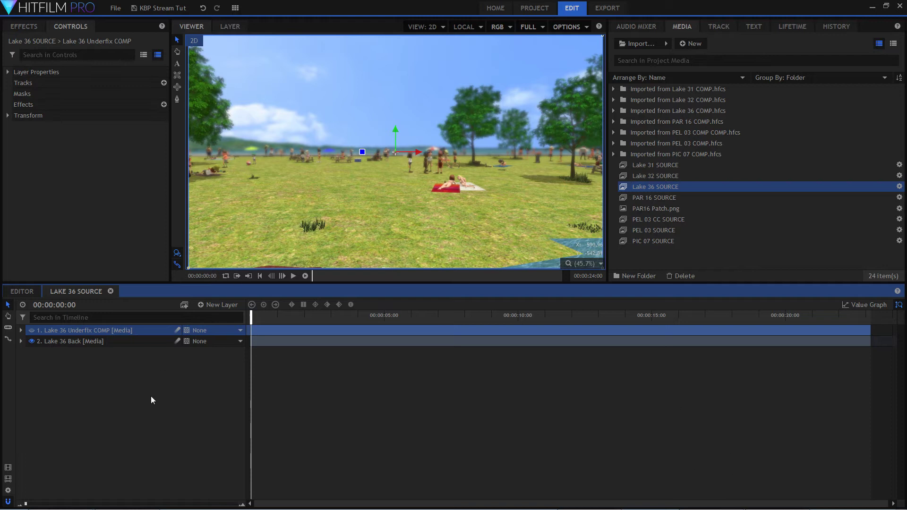
left_click(113, 341)
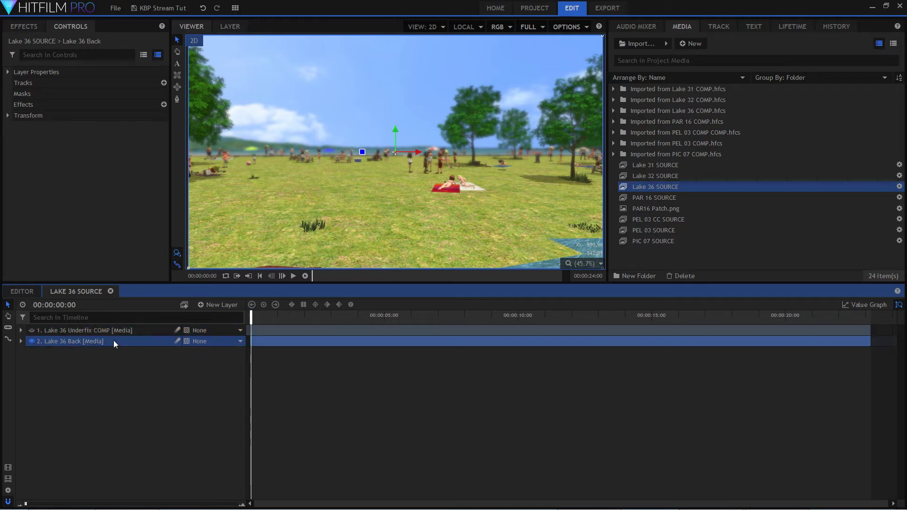
left_click(32, 330)
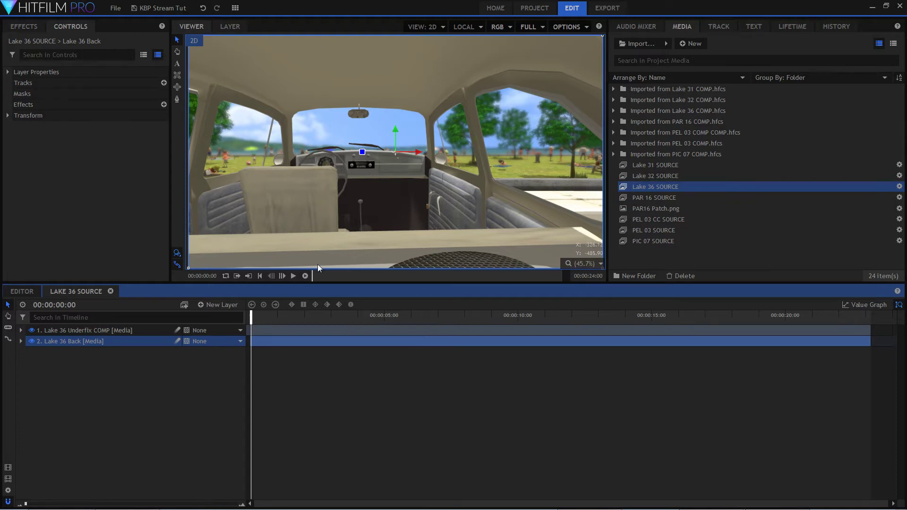
left_click(161, 445)
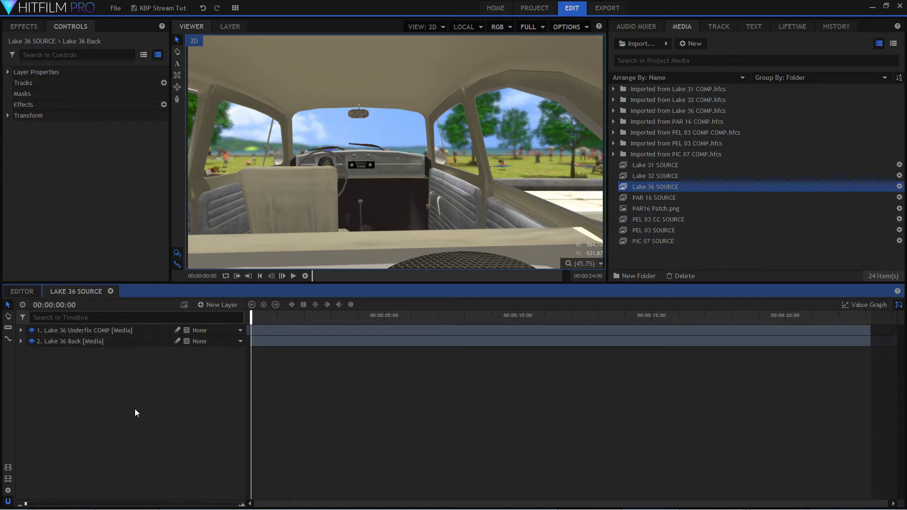
Find the Crush Blacks & Whites effect and apply it to the Lake 36 Back layer.
left_click(22, 26)
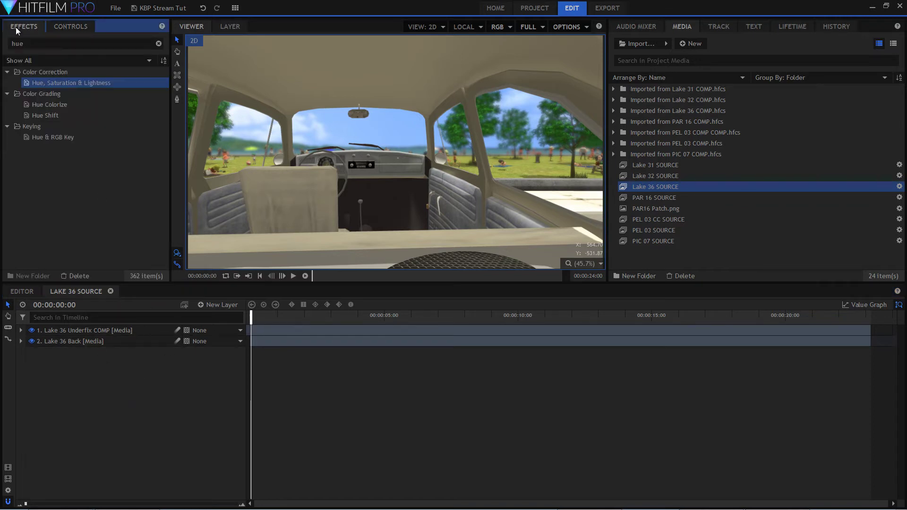
double_click(18, 44)
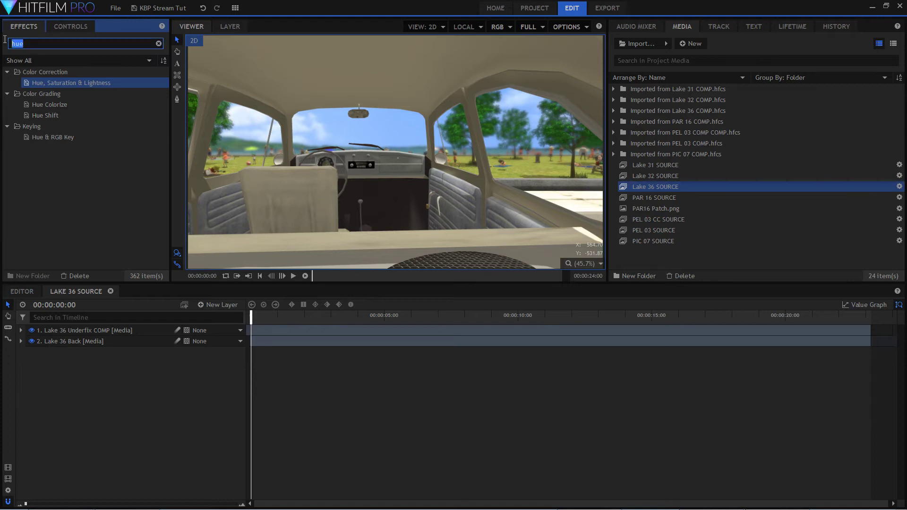
type("crush")
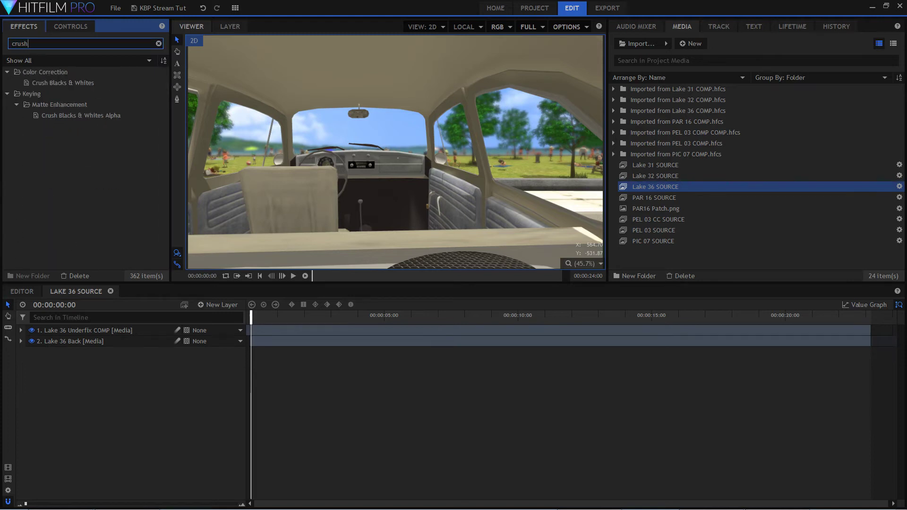
left_click_drag(58, 85, 133, 341)
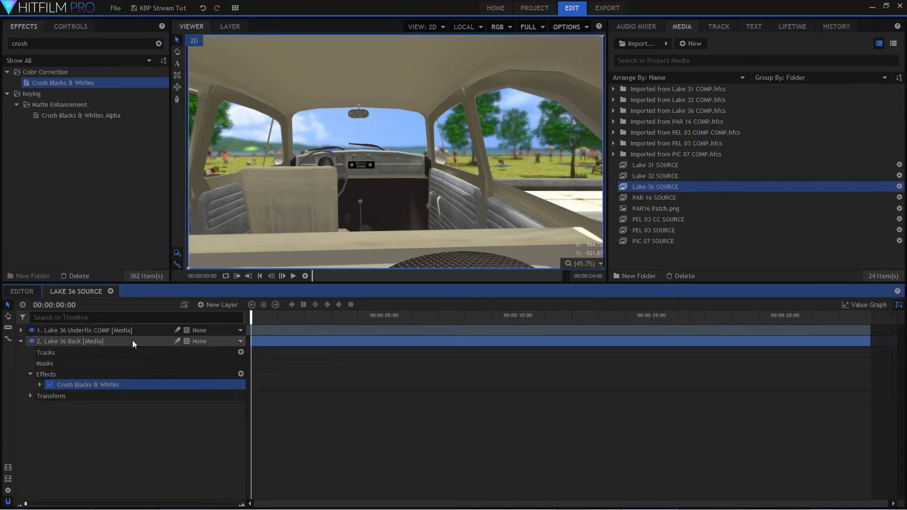
Hide the Underfix COMP layer and set the background's Crush Blacks & Whites to Black 0.02 and White 0.84.
left_click(32, 330)
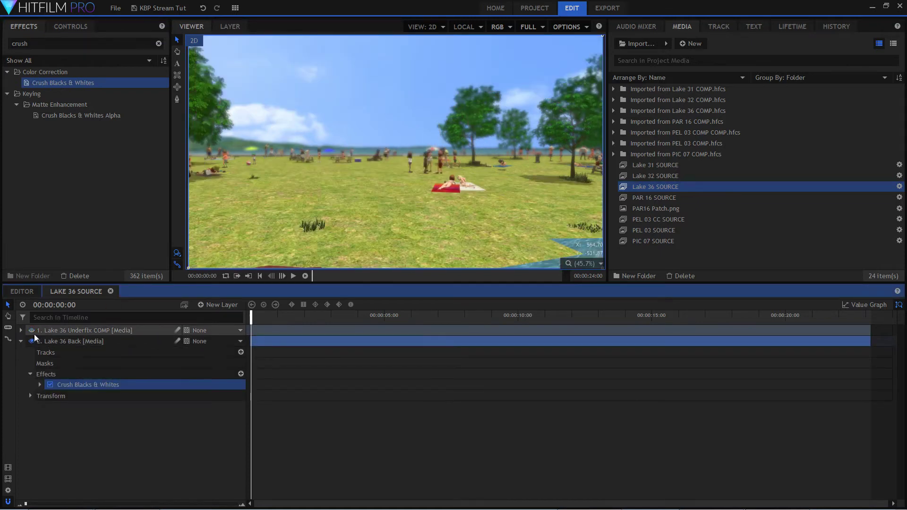
left_click(40, 384)
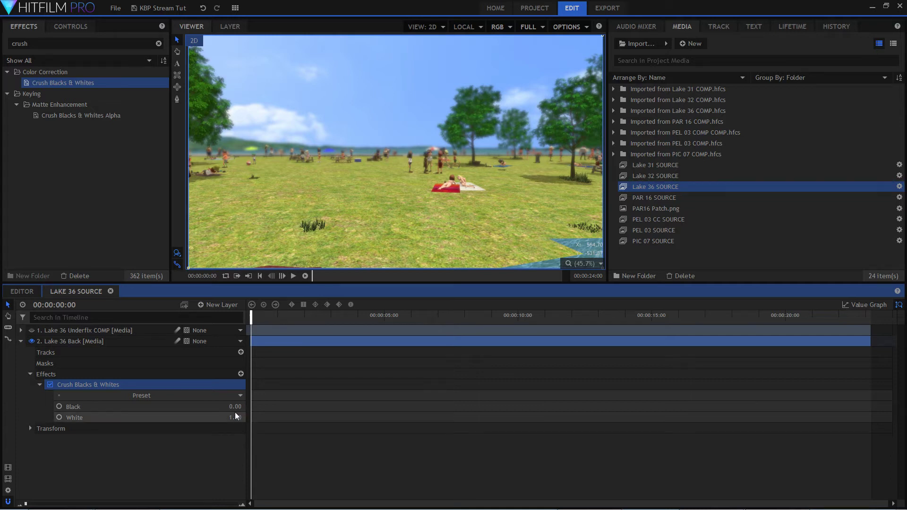
mouse_move(236, 407)
left_mouse_down()
mouse_move(222, 417)
mouse_move(239, 421)
left_mouse_up()
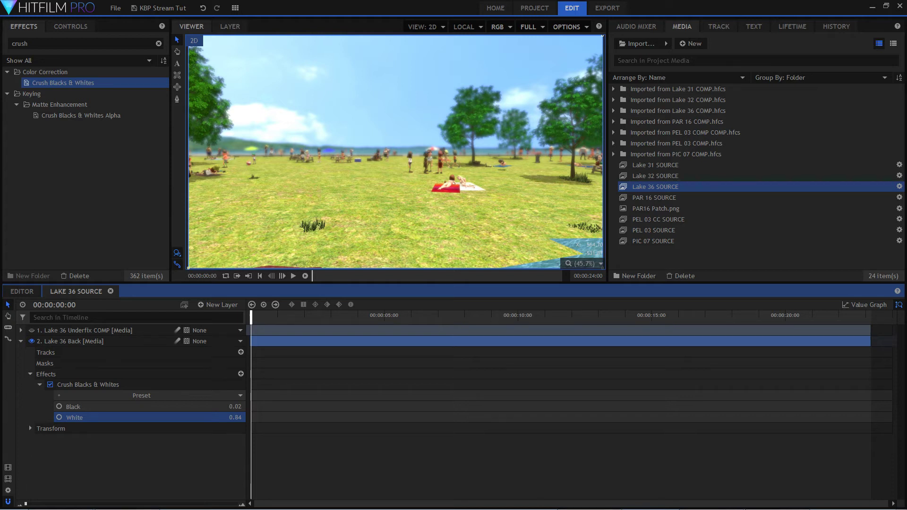
Bring the browser's live chat window into view to read it, and move it away again.
left_click_drag(0, 25, 218, 25)
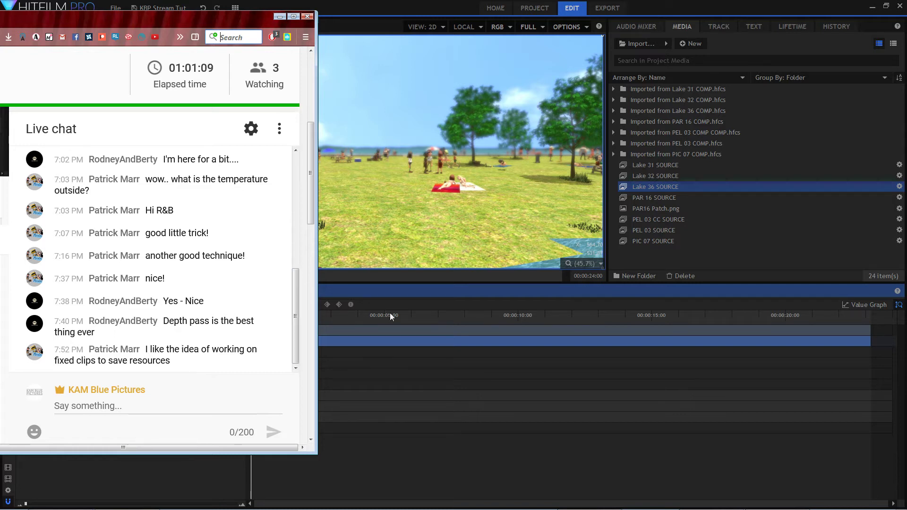
left_click_drag(231, 19, 0, 24)
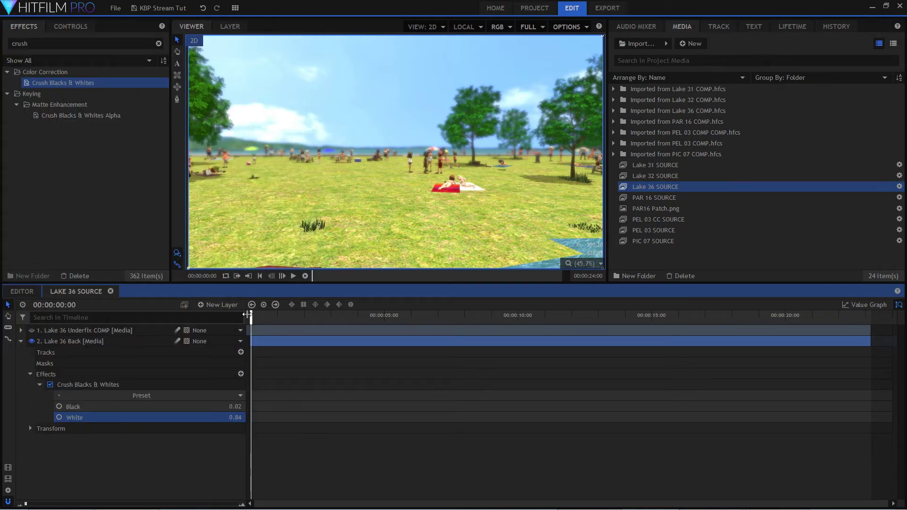
Scrub the opening frames of the lake background and compare it with Crush Blacks & Whites off and on.
left_click_drag(251, 315, 265, 312)
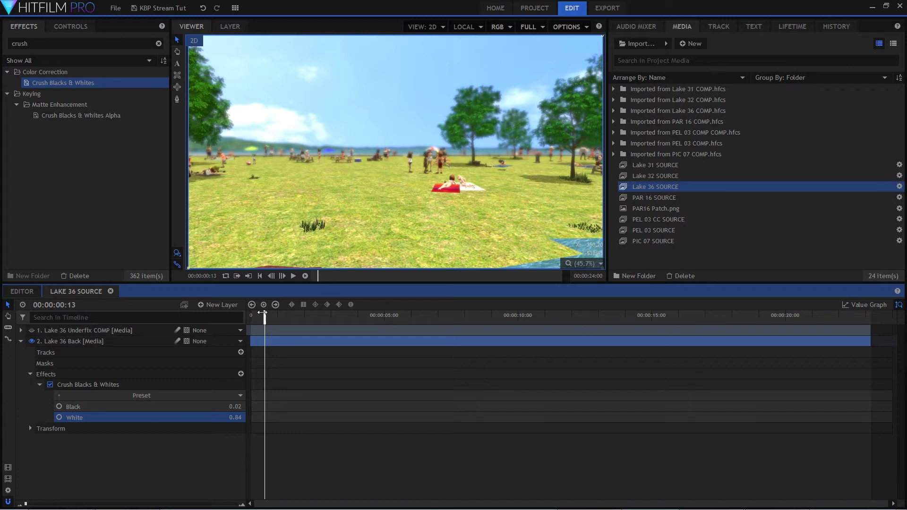
mouse_move(265, 314)
left_mouse_down()
mouse_move(257, 315)
mouse_move(289, 315)
mouse_move(251, 317)
left_mouse_up()
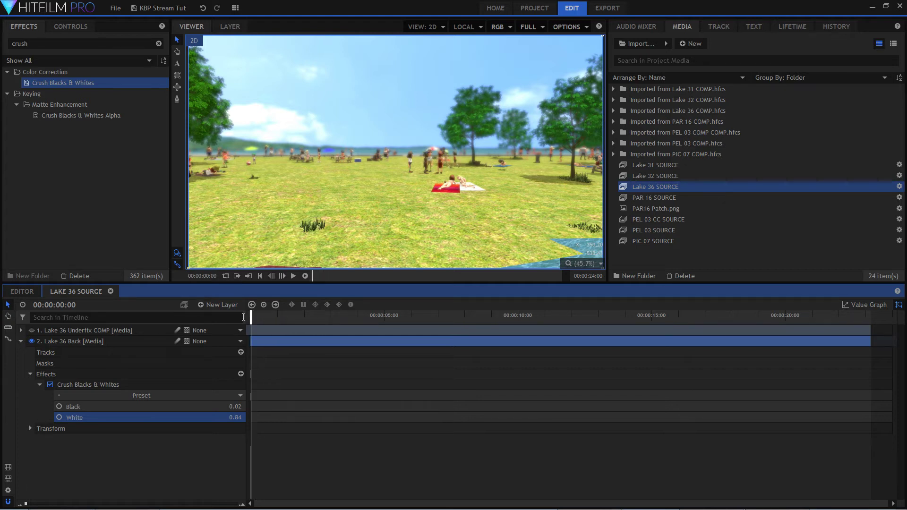
left_click(50, 385)
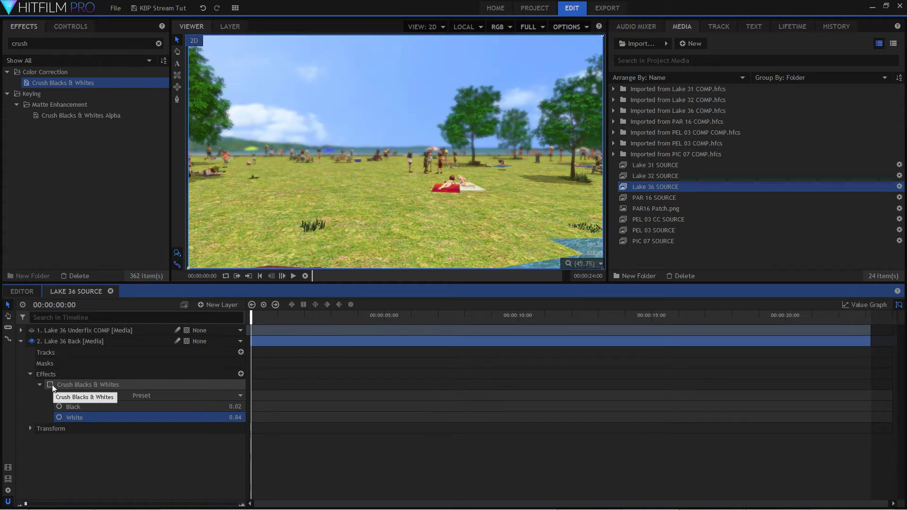
left_click(50, 385)
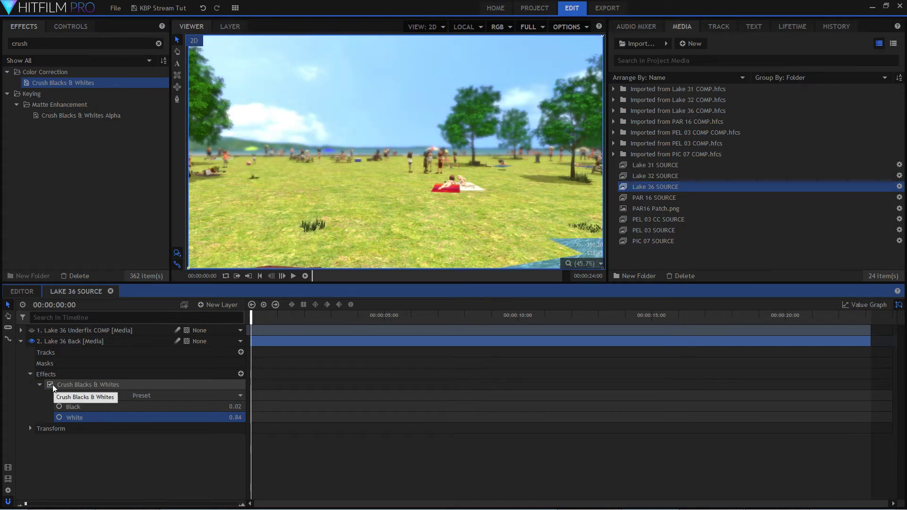
left_click(50, 385)
left_click(51, 385)
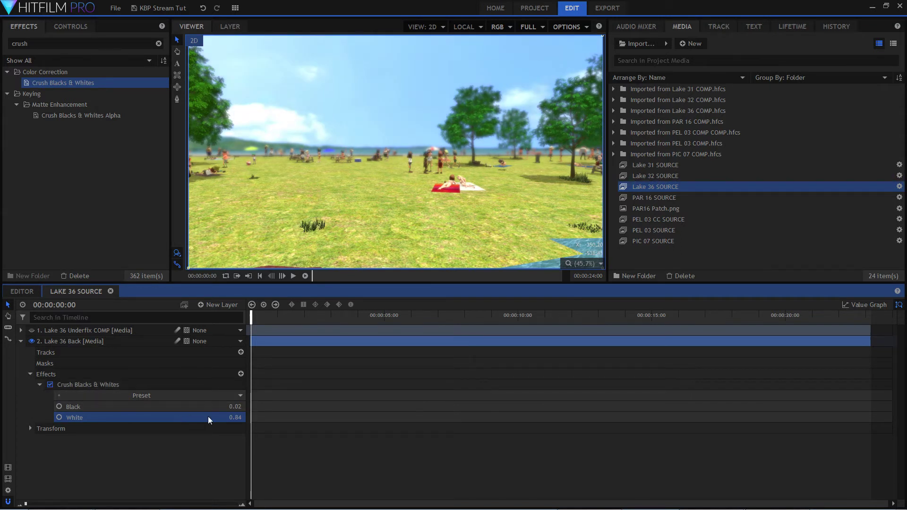
Set the background's Crush Blacks & Whites Black value to 0.09 and collapse the Lake 36 Back layer.
left_click_drag(237, 408, 240, 407)
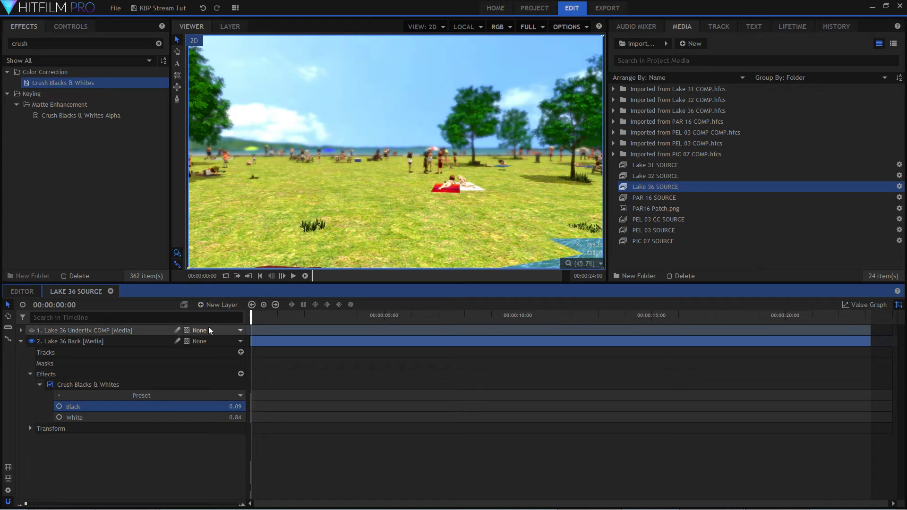
left_click(21, 342)
left_click(156, 400)
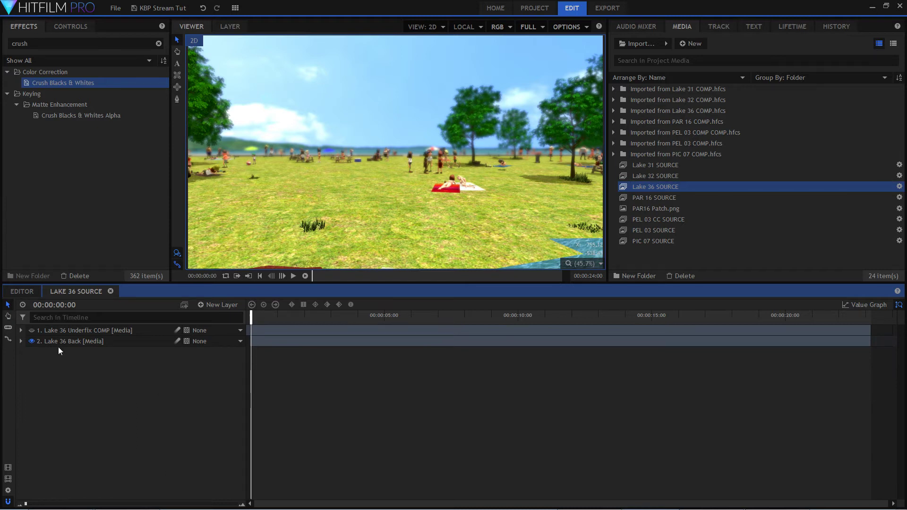
Show the Lake 36 Underfix COMP layer again and apply Crush Blacks & Whites to it.
left_click(86, 331)
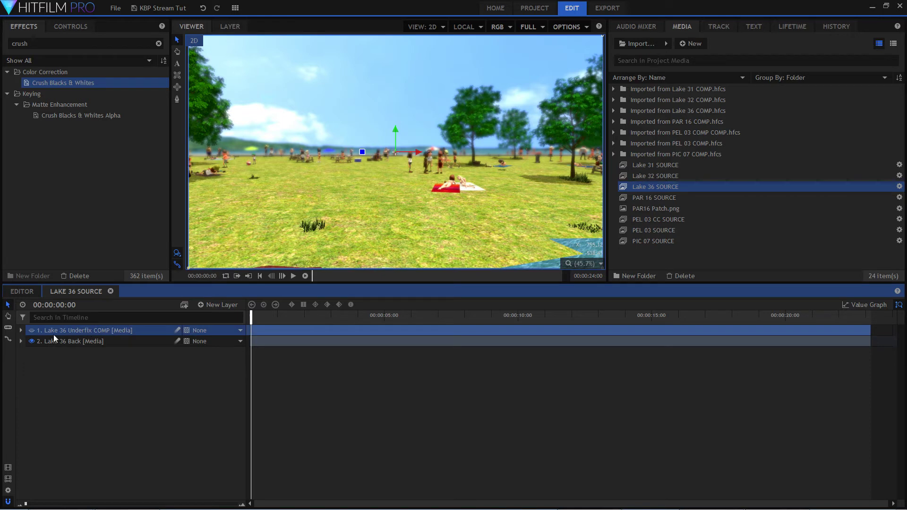
left_click(33, 332)
left_click(24, 332)
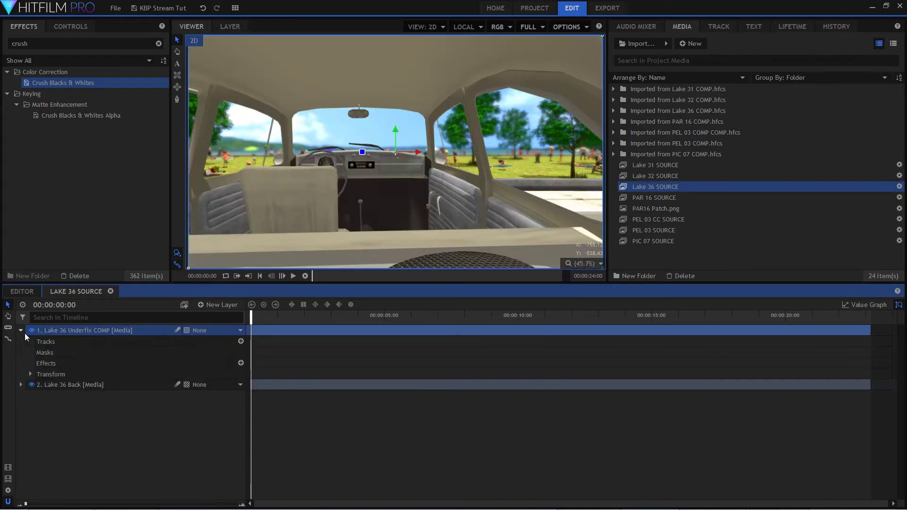
left_click_drag(59, 83, 134, 330)
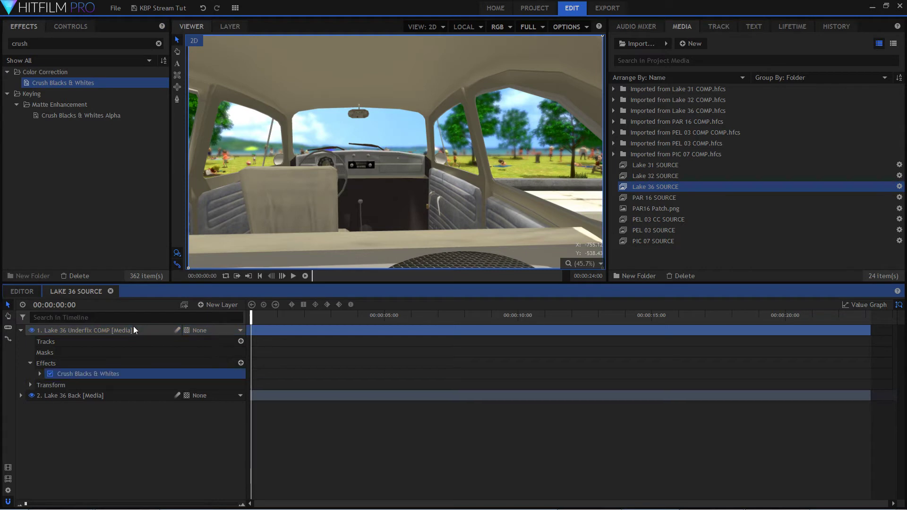
Set the Underfix COMP layer's Crush Blacks & Whites to Black 0.12 and White 0.81, and collapse the effect.
double_click(120, 373)
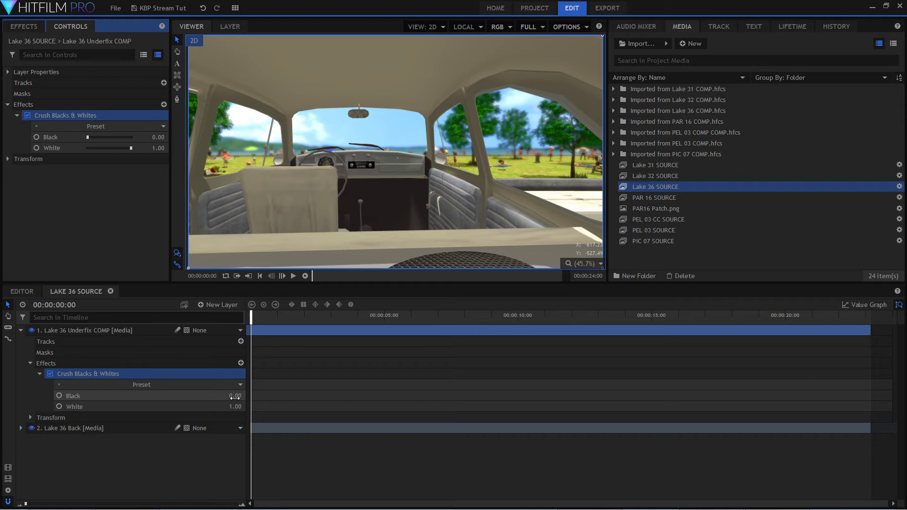
left_click_drag(235, 396, 240, 396)
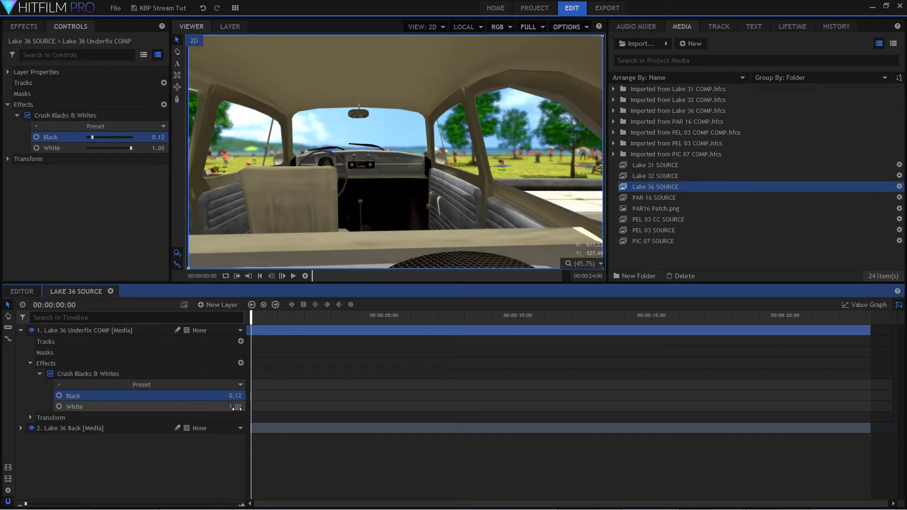
left_click_drag(236, 406, 229, 406)
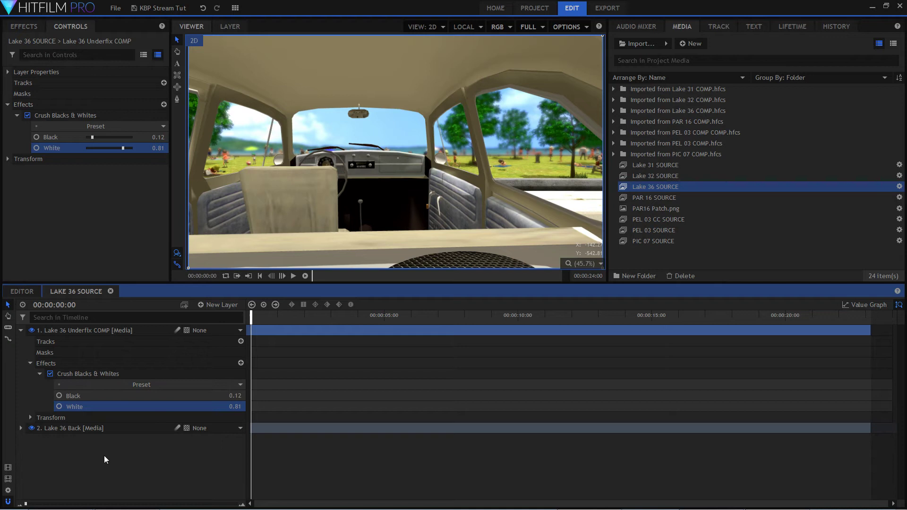
left_click(122, 479)
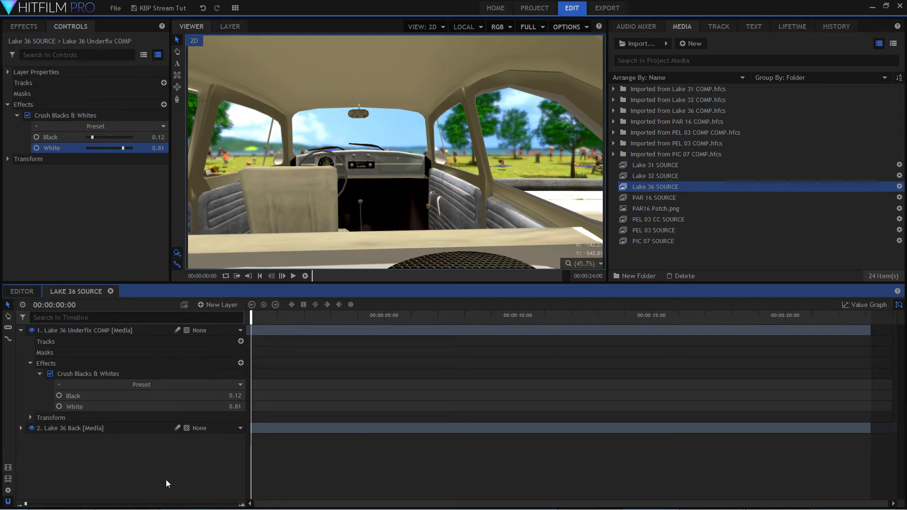
left_click(42, 374)
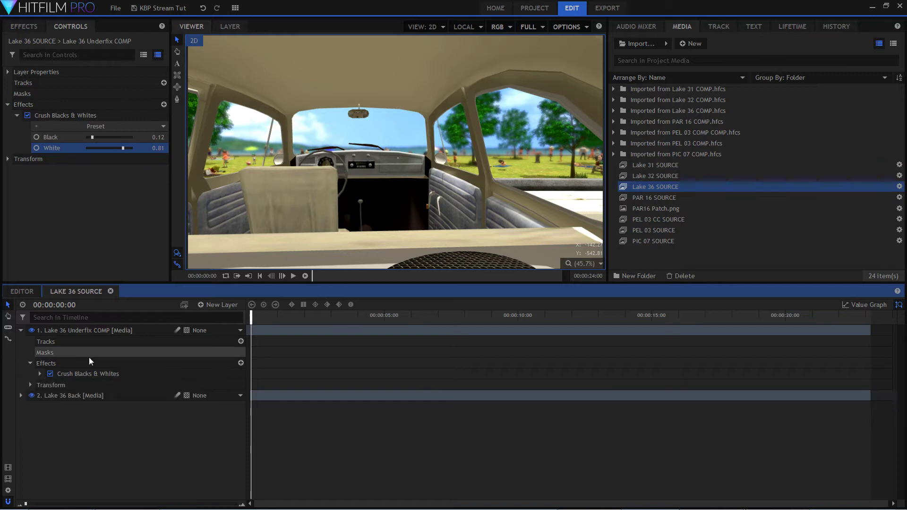
Find the Light Wrap effect, apply it to the Lake 36 Underfix COMP layer and expand its settings.
left_click(98, 329)
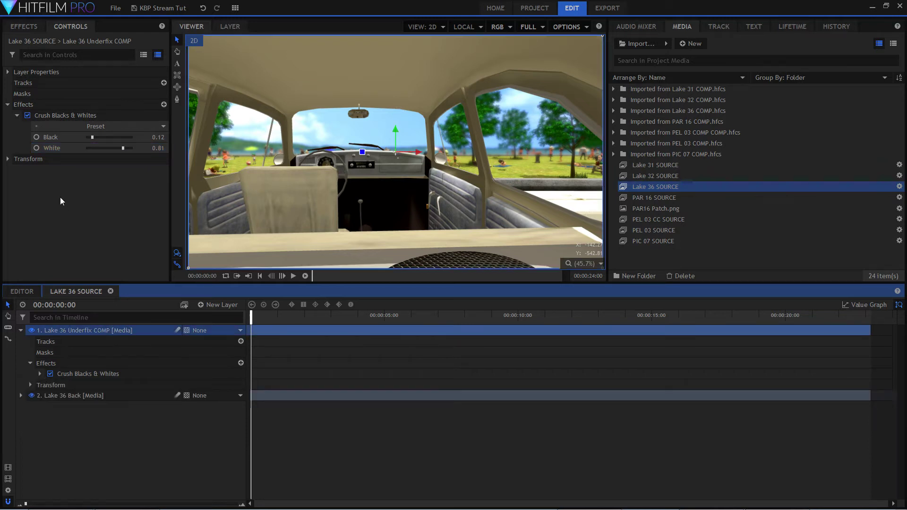
left_click(23, 27)
double_click(20, 44)
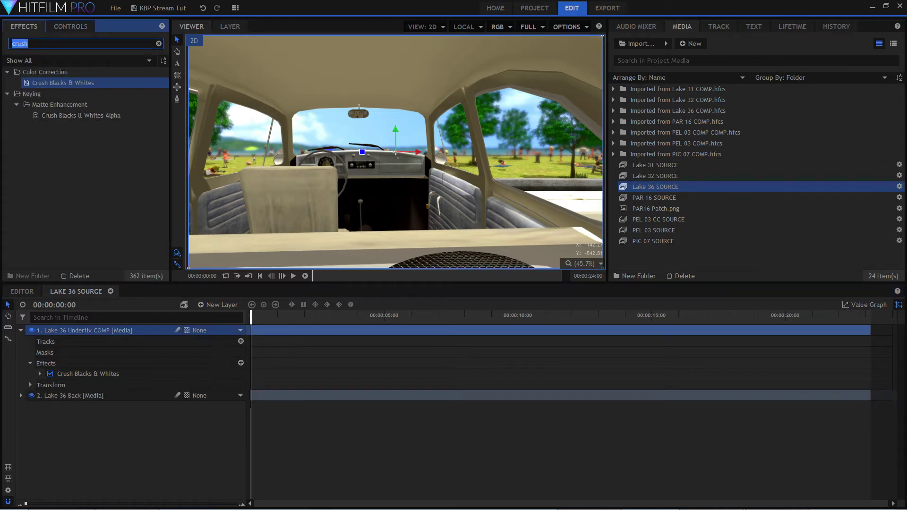
type("light wra")
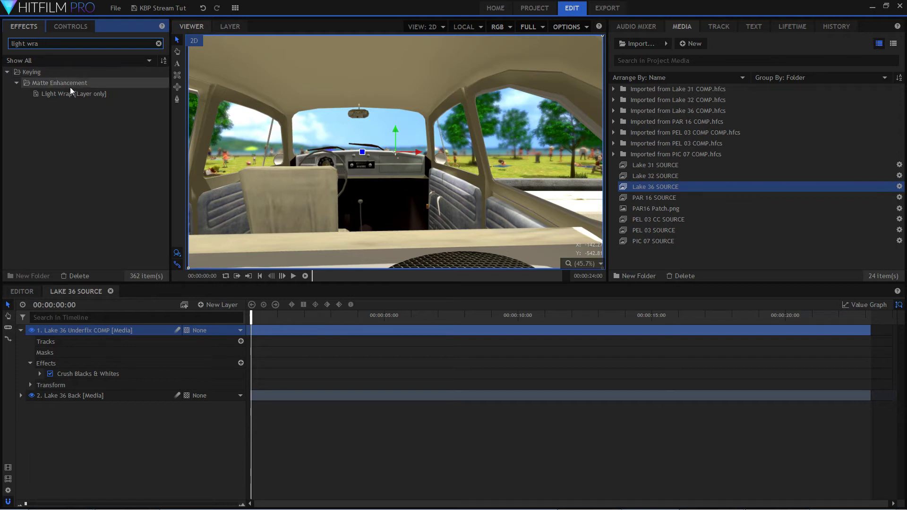
left_click_drag(61, 92, 102, 331)
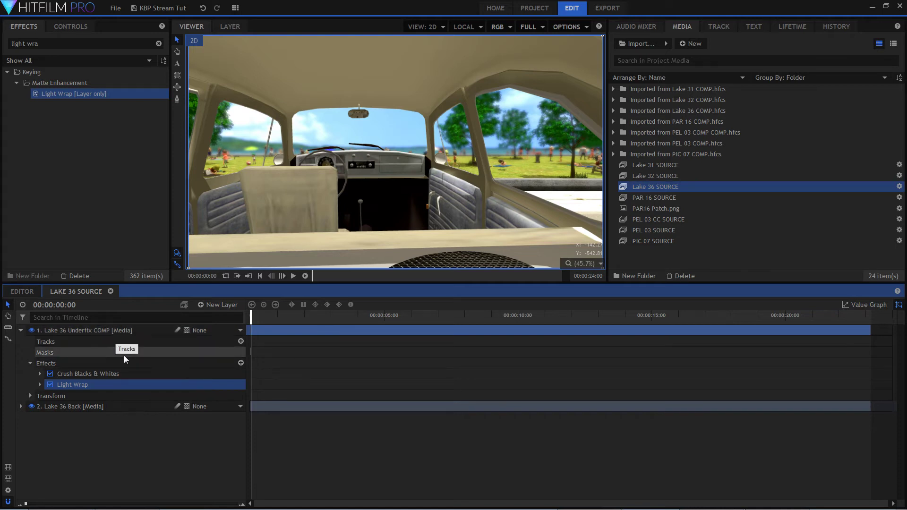
double_click(113, 385)
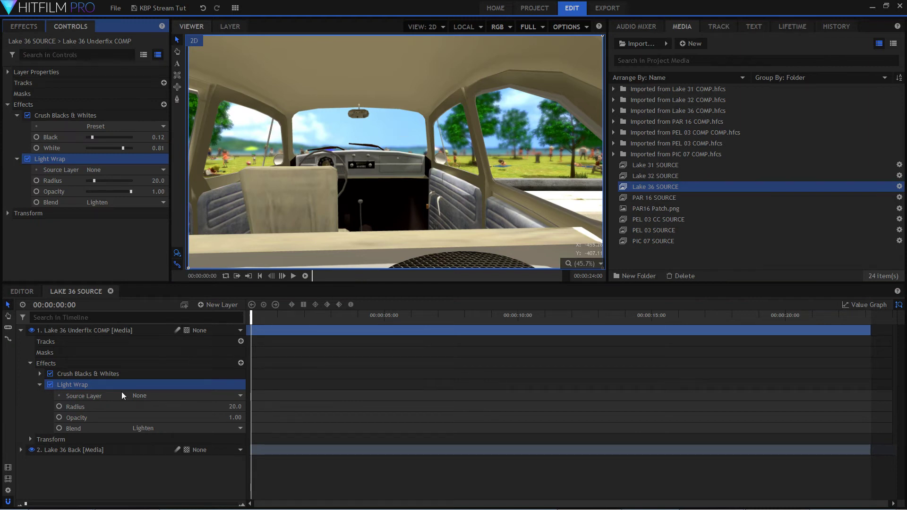
Set the Light Wrap source layer on the Lake 36 Underfix COMP layer to Lake 36 Back.
left_click(32, 449)
left_click(31, 450)
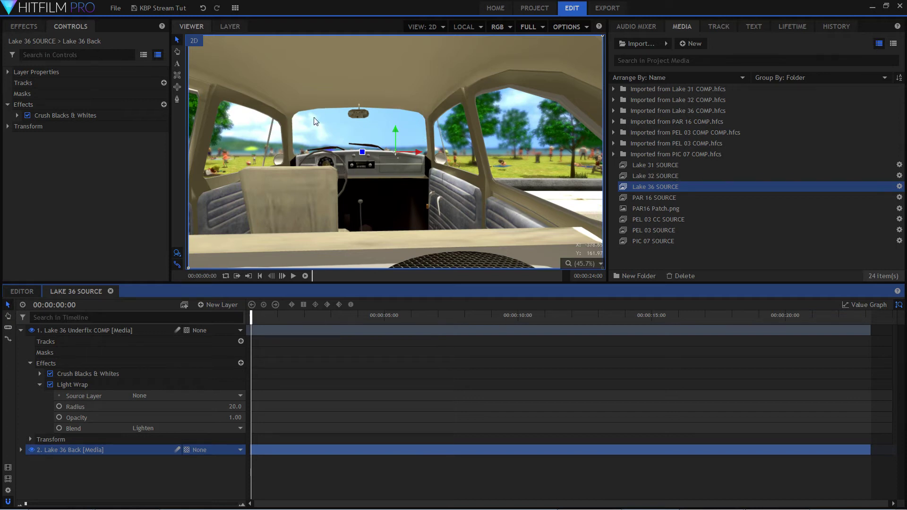
left_click(215, 395)
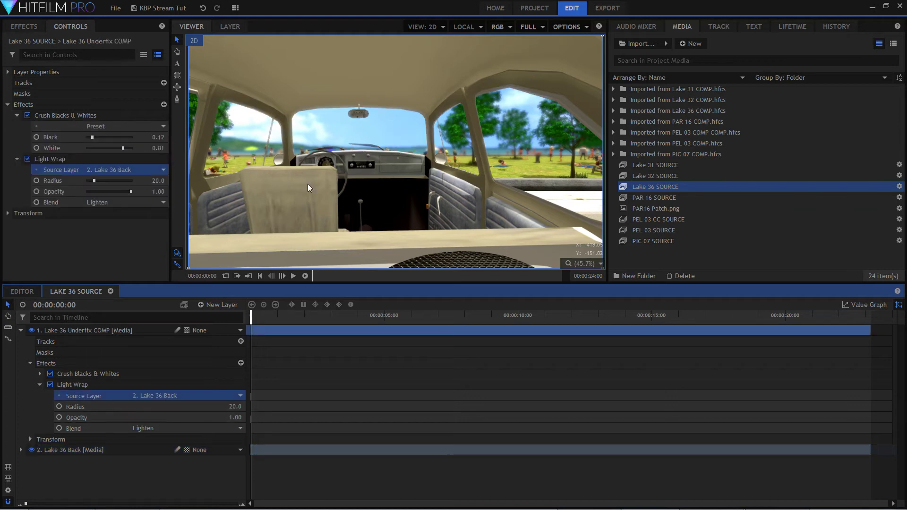
Try a Light Wrap radius of 125 and inspect the window edges up close and with the whole frame fitted.
scroll(307, 183, "up", 4)
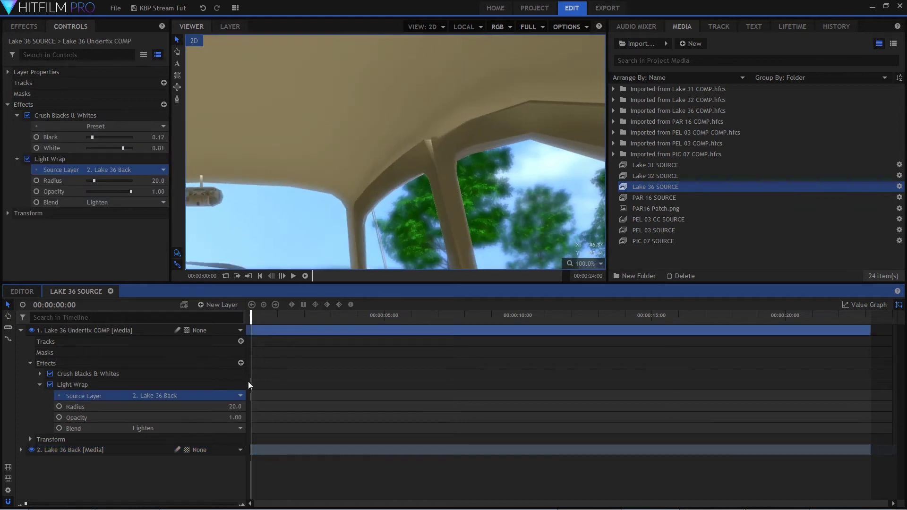
left_click_drag(235, 407, 285, 407)
scroll(359, 174, "down", 6)
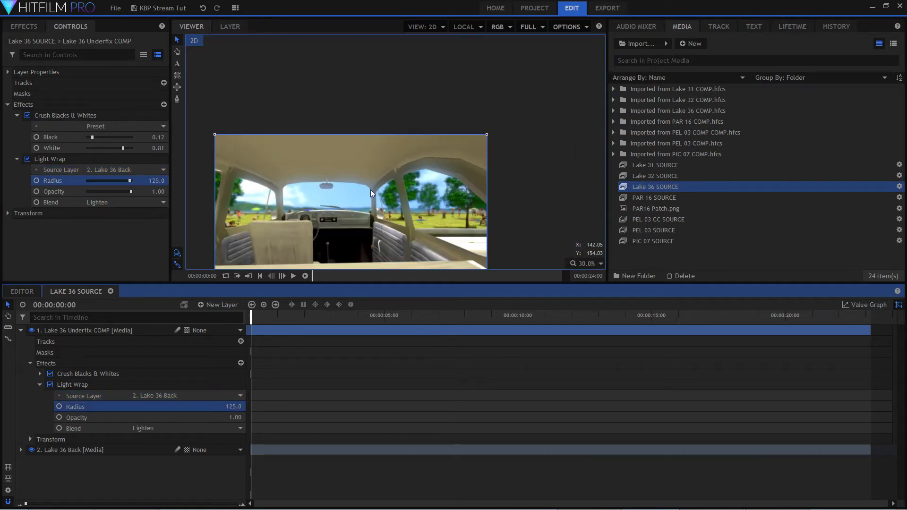
scroll(324, 183, "up", 2)
left_click(577, 265)
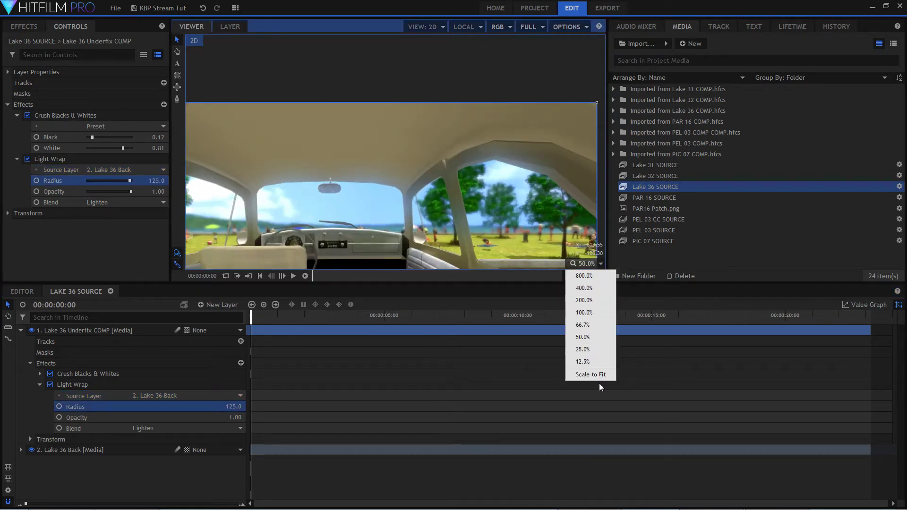
left_click(594, 378)
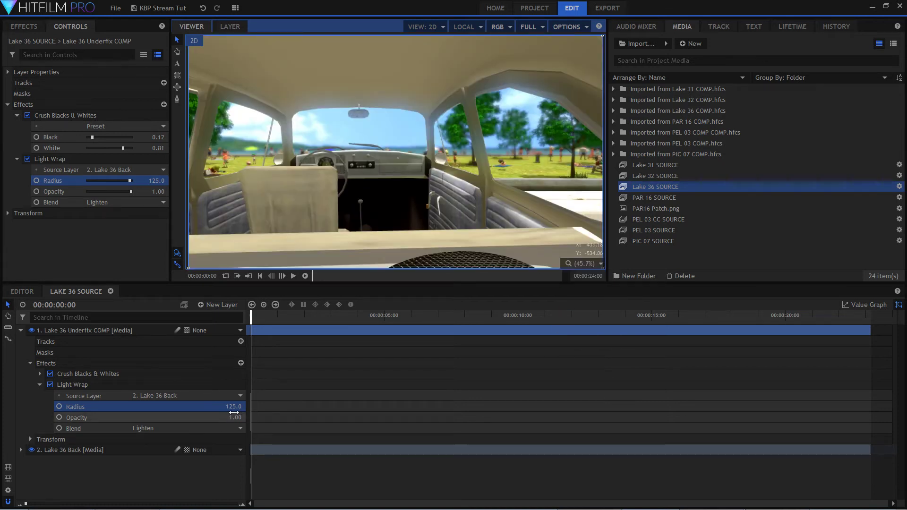
Try Light Wrap radius values of 50, 103, 56 and 76 on the car interior.
left_click_drag(235, 407, 198, 408)
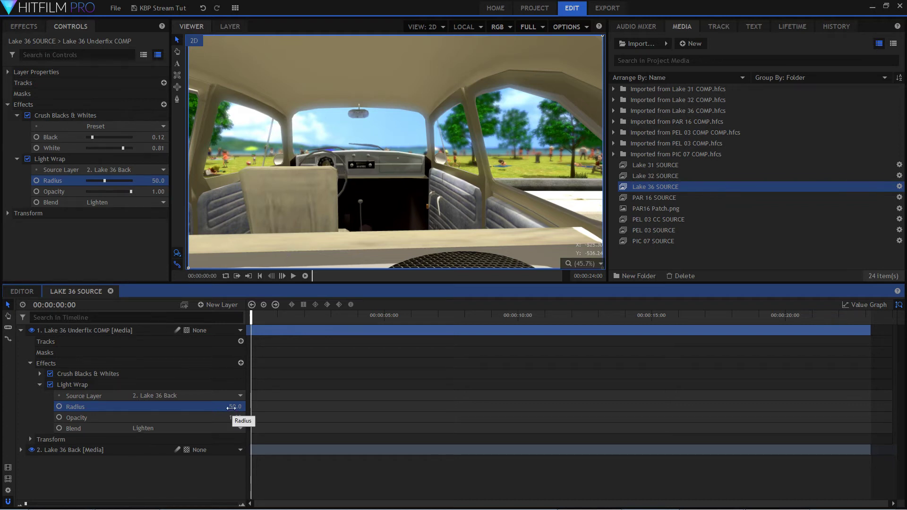
mouse_move(231, 407)
left_mouse_down()
mouse_move(254, 407)
mouse_move(246, 407)
left_mouse_up()
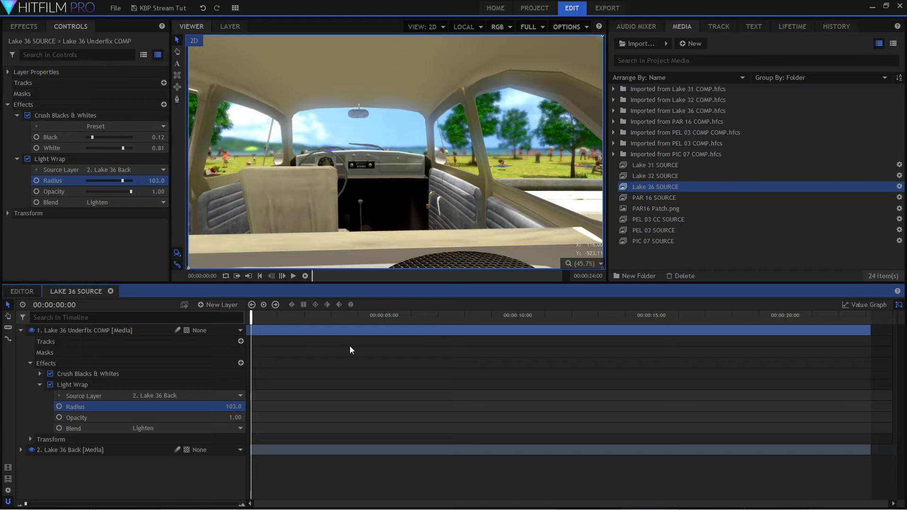
mouse_move(231, 406)
left_mouse_down()
mouse_move(204, 406)
mouse_move(216, 407)
left_mouse_up()
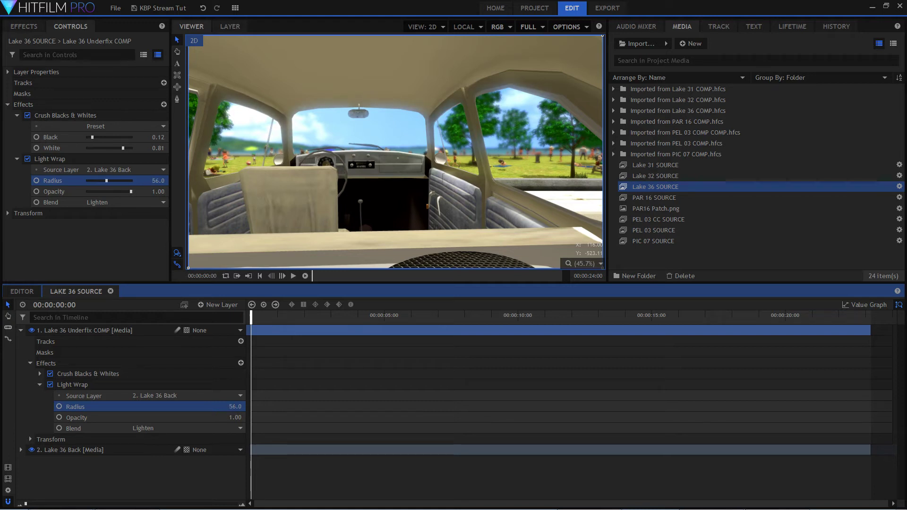
mouse_move(210, 407)
left_mouse_down()
mouse_move(243, 406)
mouse_move(209, 406)
left_mouse_up()
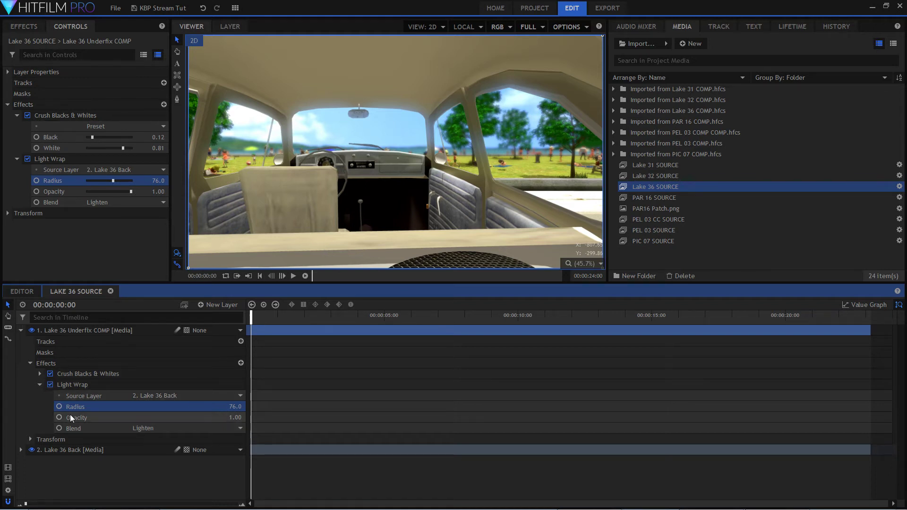
Try the Add, Normal and Overlay blend modes for Light Wrap, with radius values of 77 and 88.
left_click(203, 429)
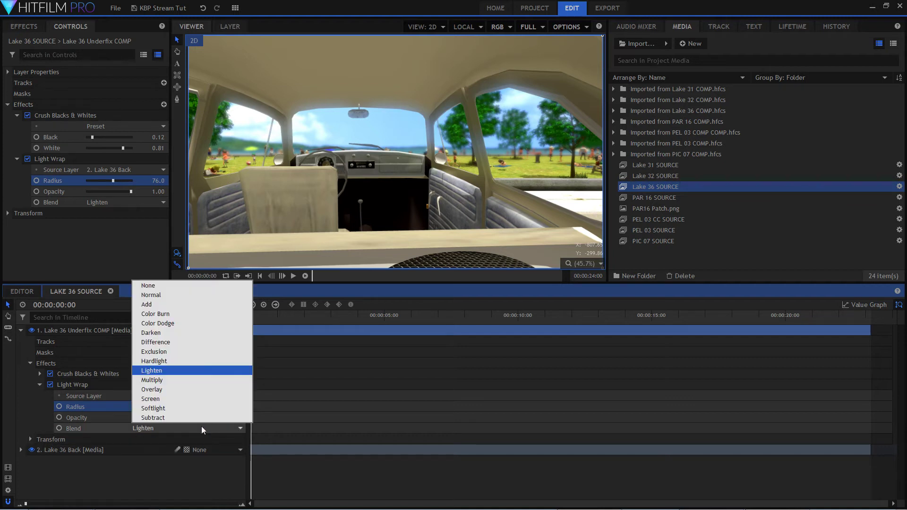
left_click(181, 305)
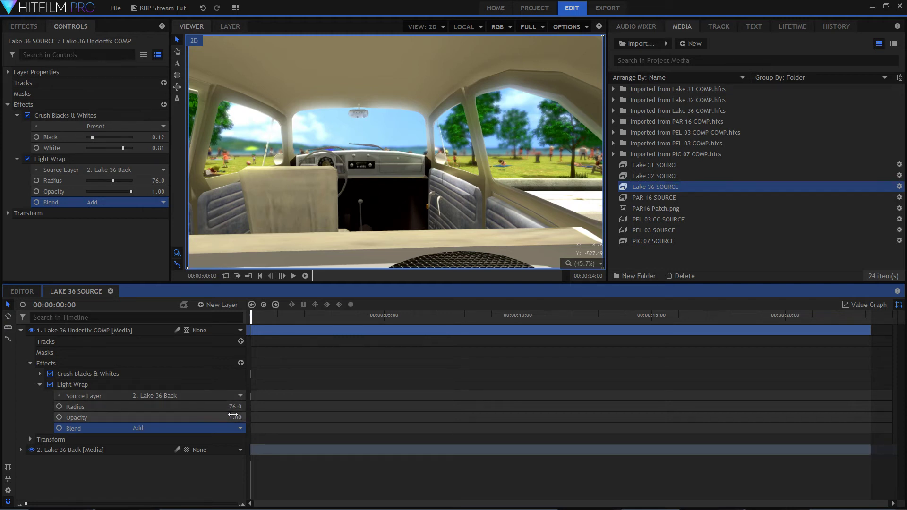
mouse_move(235, 406)
left_mouse_down()
mouse_move(259, 407)
mouse_move(221, 406)
mouse_move(259, 406)
mouse_move(237, 403)
left_mouse_up()
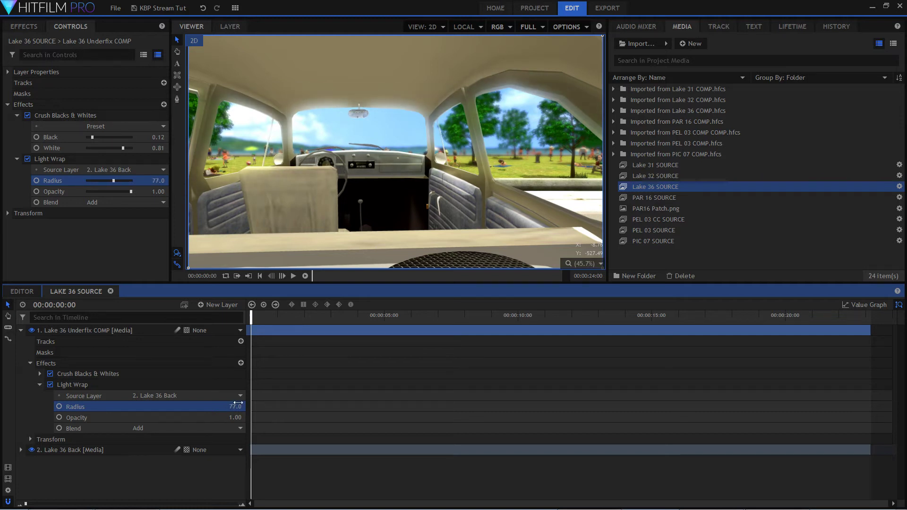
left_click(233, 428)
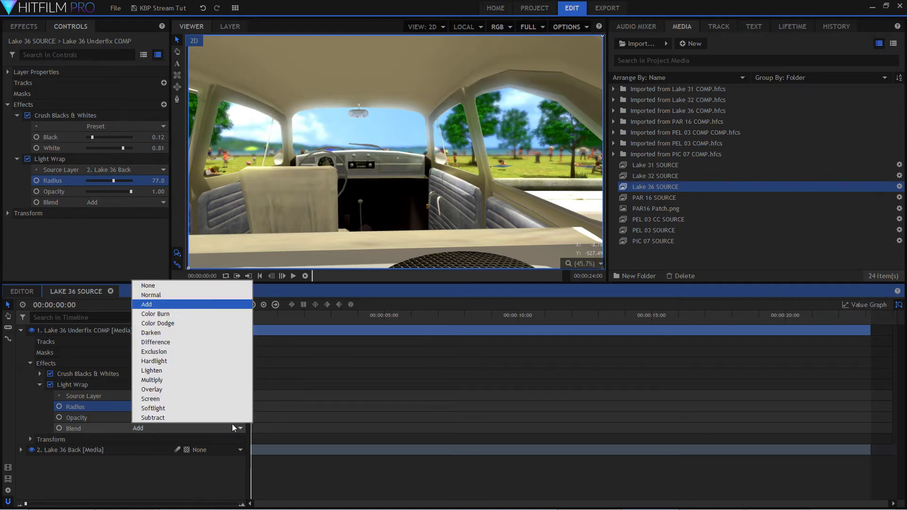
left_click(189, 295)
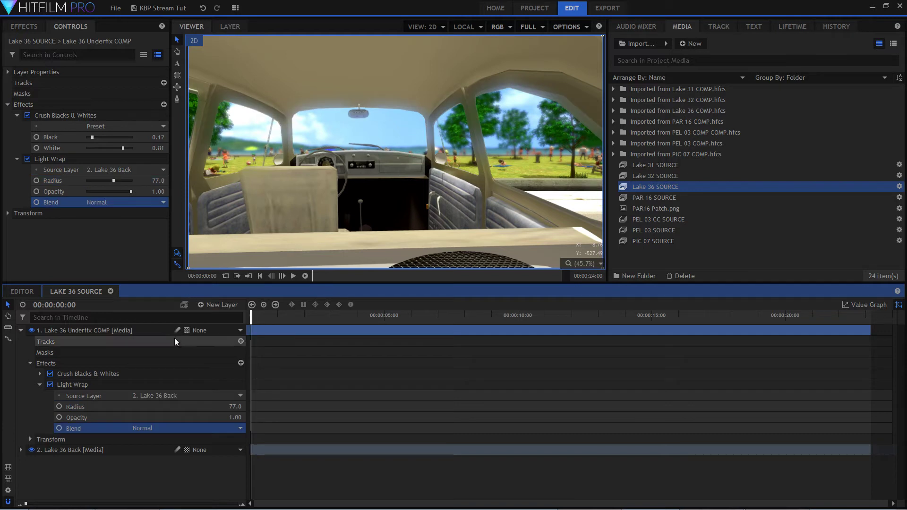
left_click(230, 428)
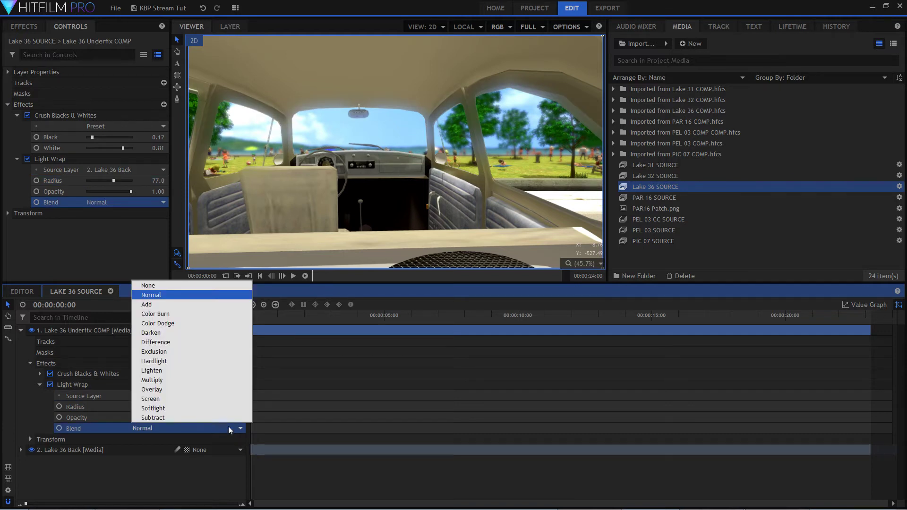
left_click(203, 389)
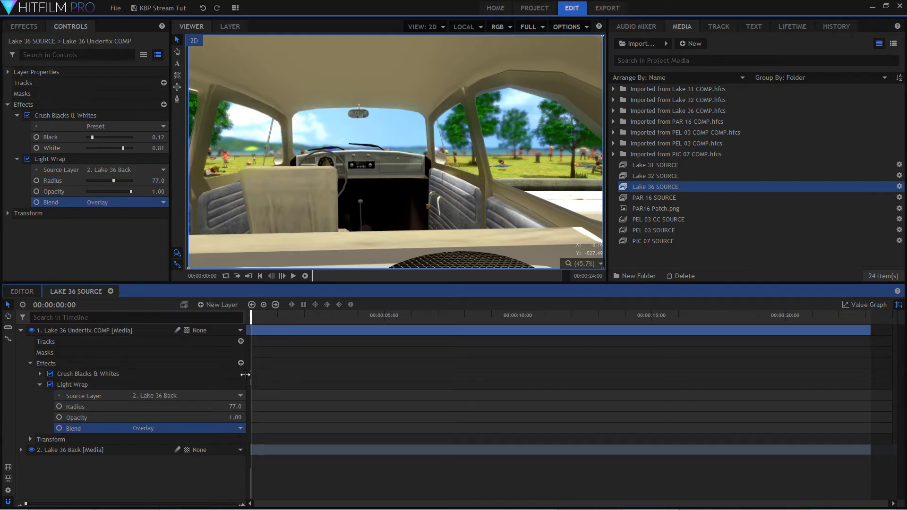
left_click_drag(234, 407, 240, 407)
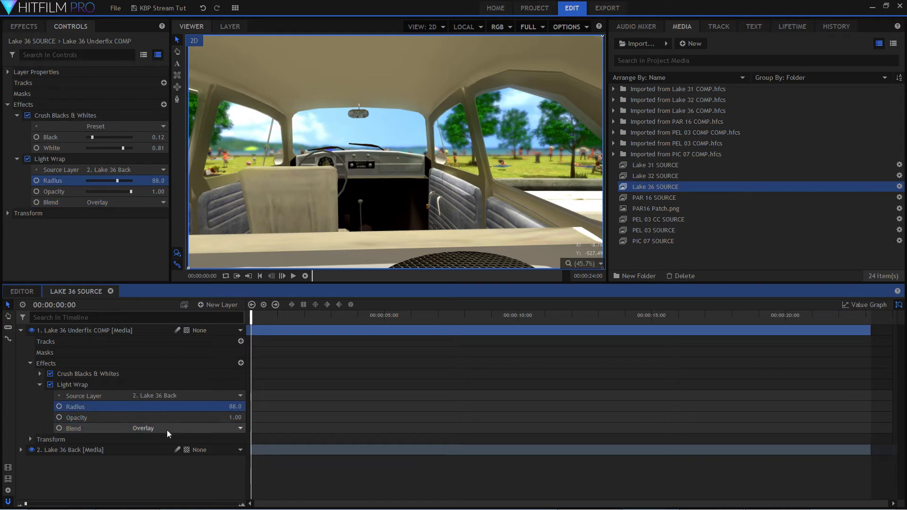
Reset the Light Wrap blend mode to its default Lighten and set its radius to 77.
right_click(105, 424)
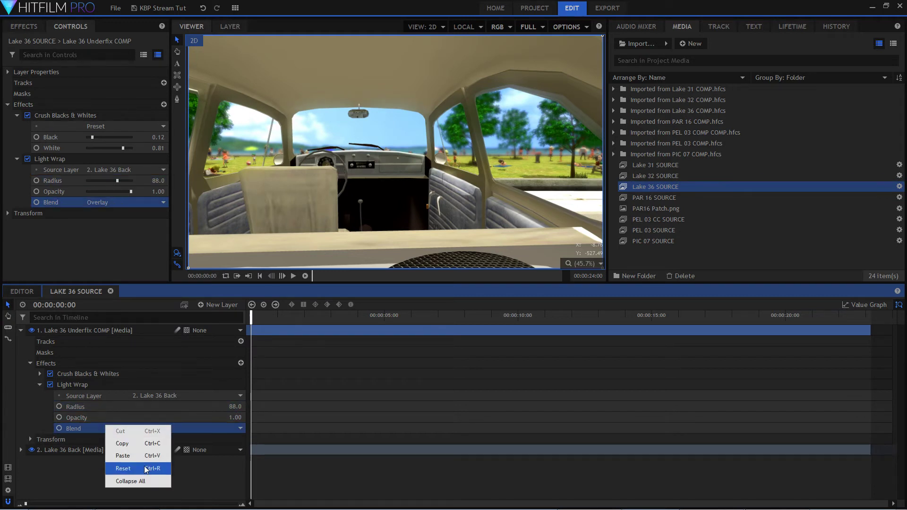
left_click(144, 466)
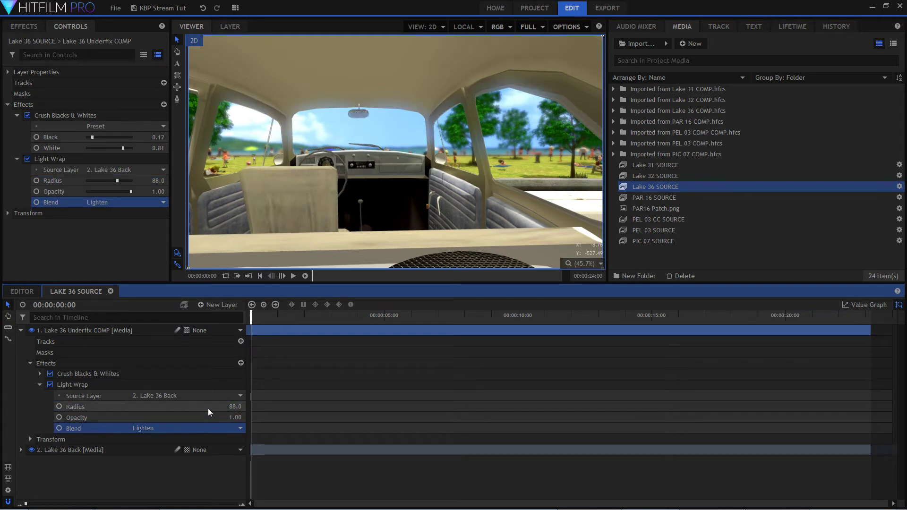
mouse_move(235, 407)
left_mouse_down()
mouse_move(243, 407)
mouse_move(223, 407)
left_mouse_up()
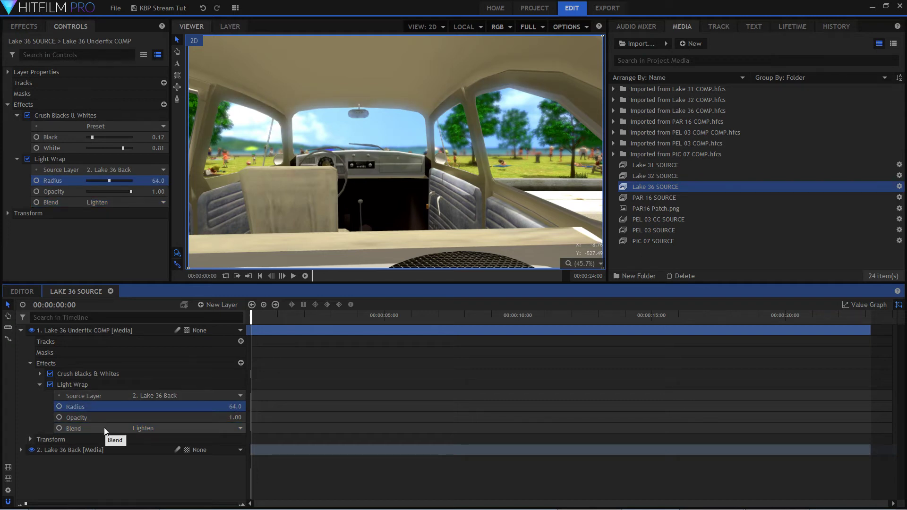
left_click_drag(227, 407, 236, 407)
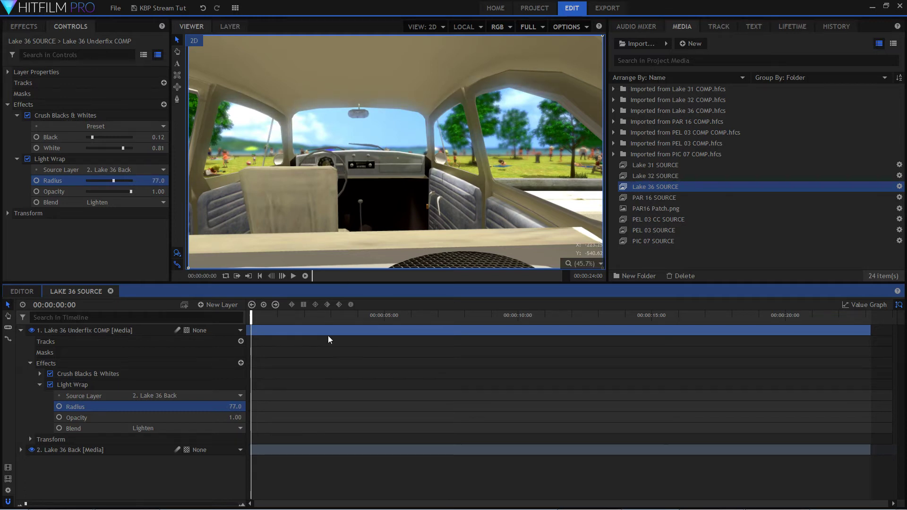
Collapse the Lake 36 Underfix COMP layer's effects and properties, and clear the layer selection.
left_click(30, 363)
left_click(21, 330)
left_click(135, 418)
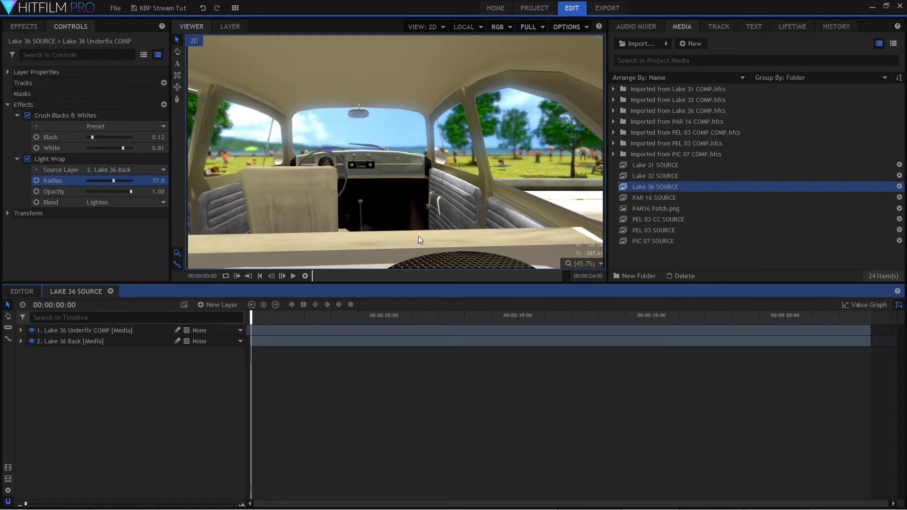
left_click(434, 200)
scroll(433, 200, "down", 2)
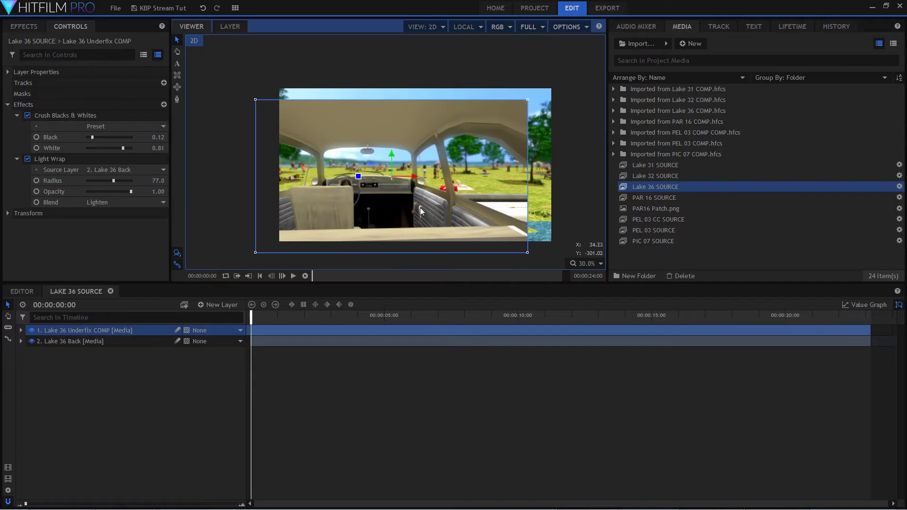
key("ctrl+z")
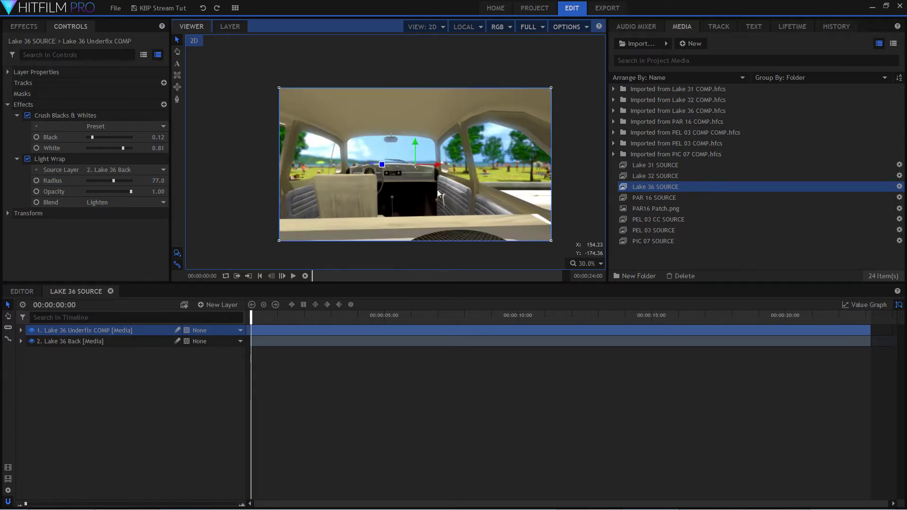
scroll(498, 151, "up", 1)
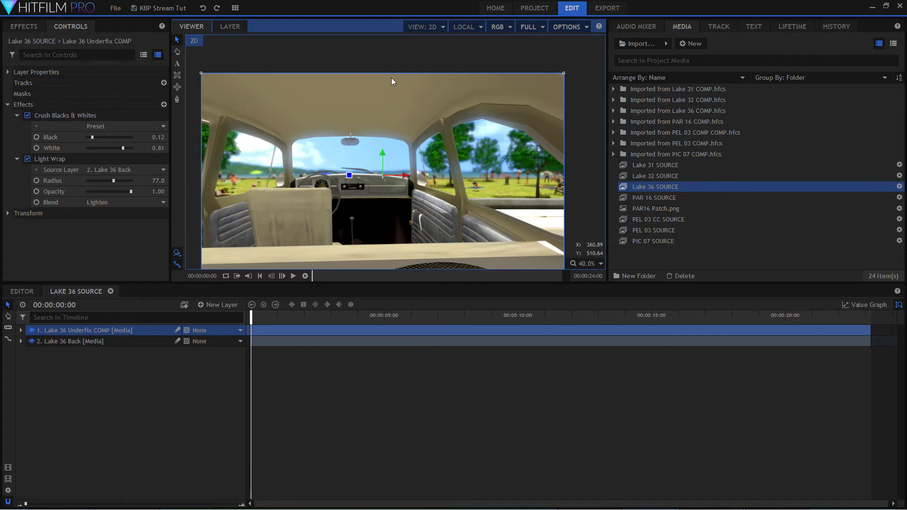
left_click(128, 389)
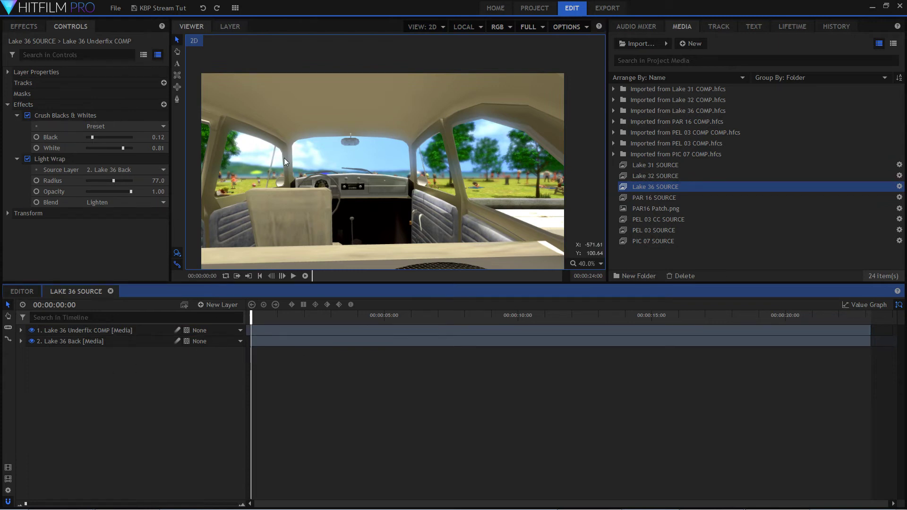
Add a Grade layer on top of the Lake 36 composite and apply the Vignette 1080p preset to it.
left_click(227, 306)
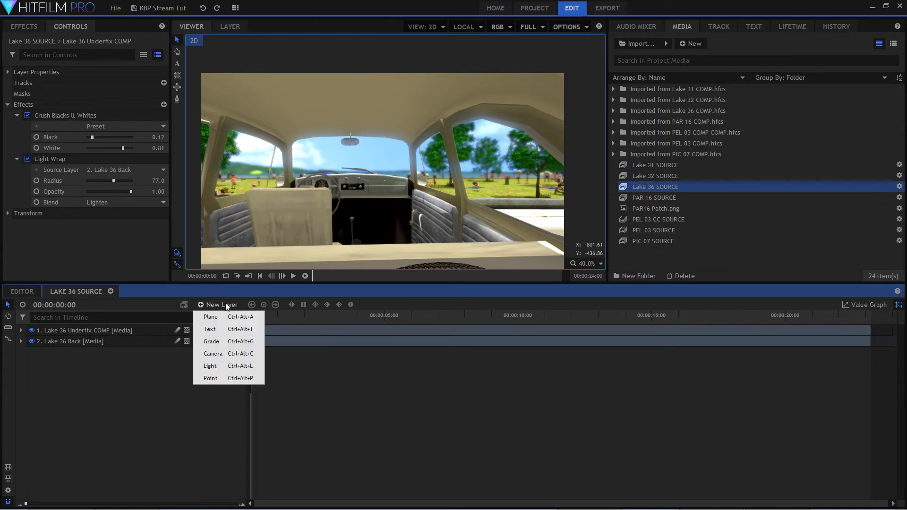
left_click(230, 340)
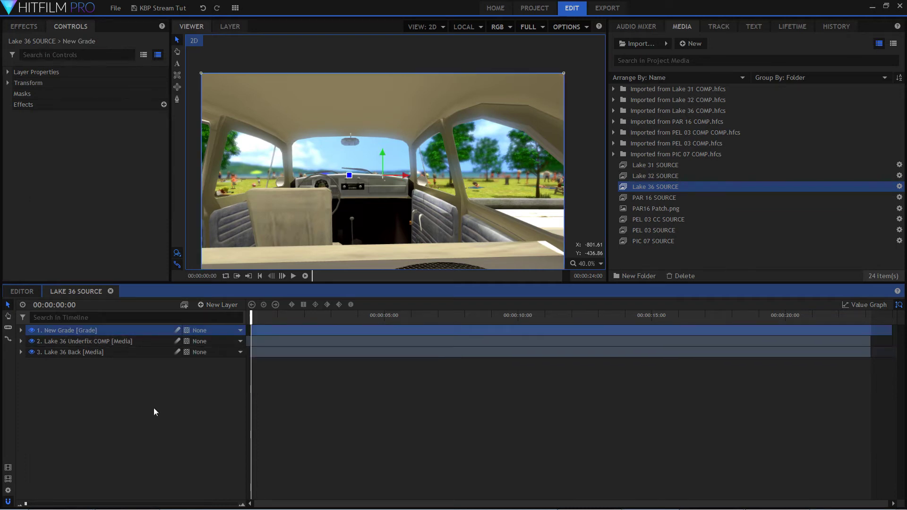
left_click(24, 26)
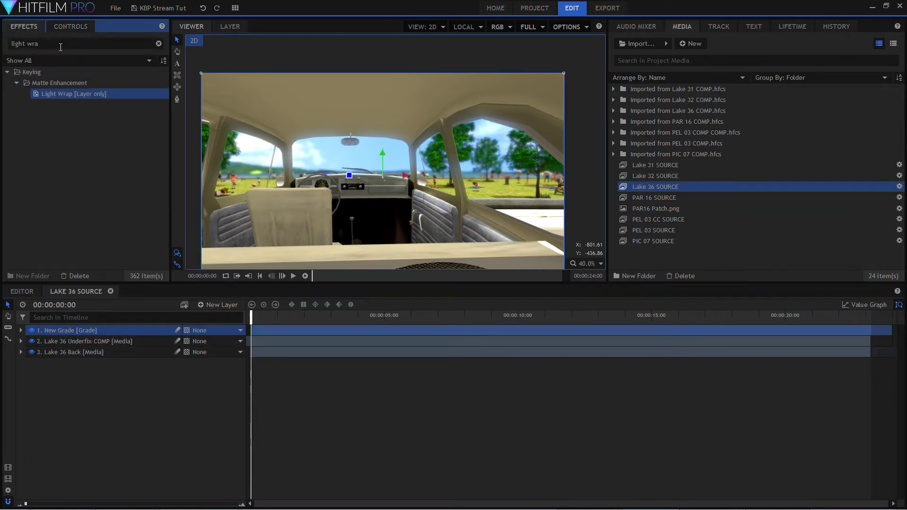
left_click_drag(58, 44, 12, 44)
type("vig")
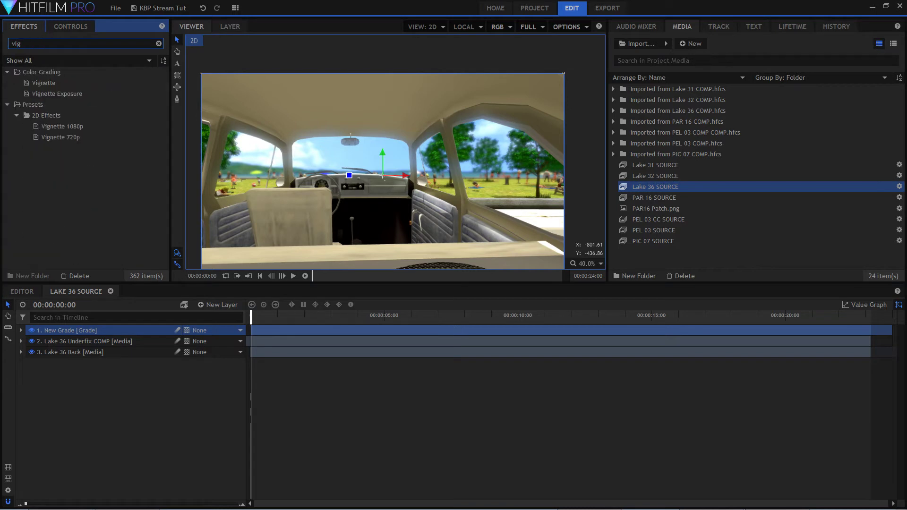
left_click(64, 126)
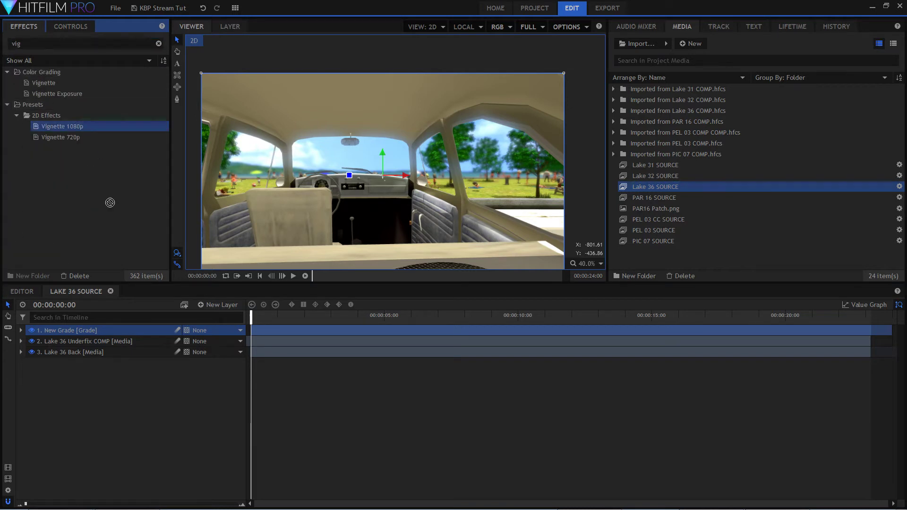
left_click_drag(101, 333, 85, 332)
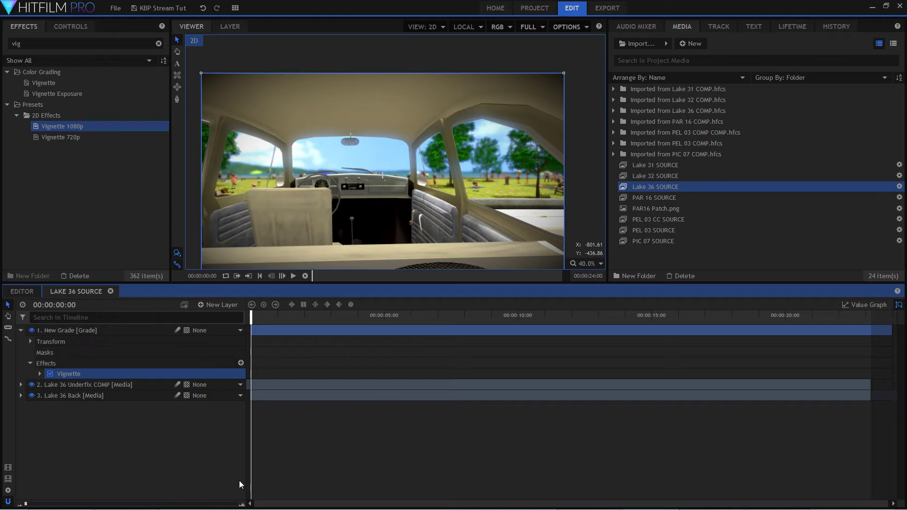
Set the Vignette's Horizontal Stretch to 1.95, Vertical Stretch to 0.92 and Strength to 0.35, and scrub through the shot to check it.
left_click(40, 374)
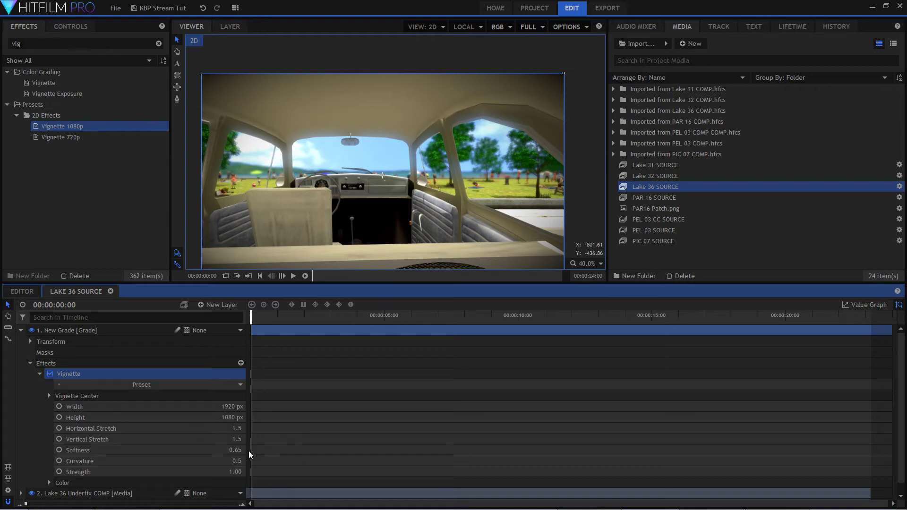
mouse_move(237, 429)
left_mouse_down()
mouse_move(251, 429)
mouse_move(237, 439)
mouse_move(248, 438)
mouse_move(234, 439)
mouse_move(254, 428)
left_mouse_up()
left_click_drag(235, 471, 205, 471)
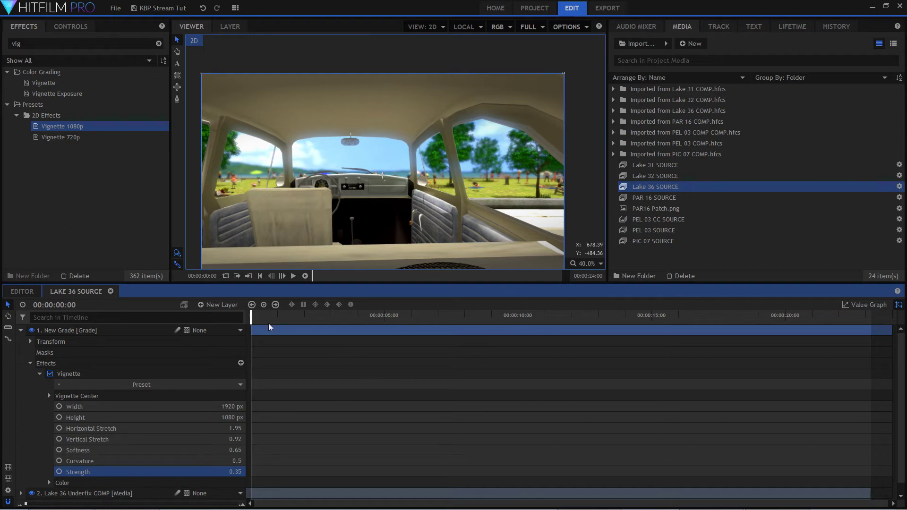
left_click_drag(252, 317, 849, 305)
left_click_drag(849, 304, 251, 325)
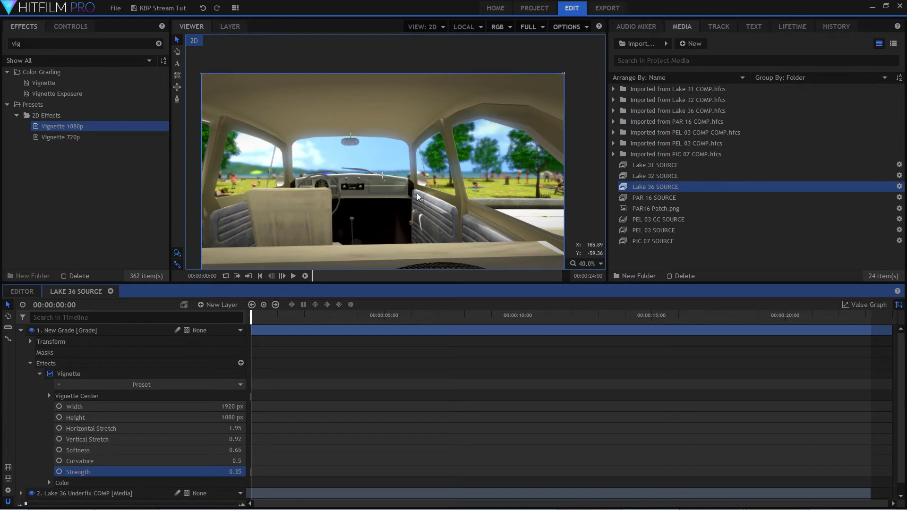
Collapse the New Grade layer, paste the copied LUT grade layer above it and extend it to the end of the shot.
left_click_drag(253, 319, 258, 343)
left_click(20, 330)
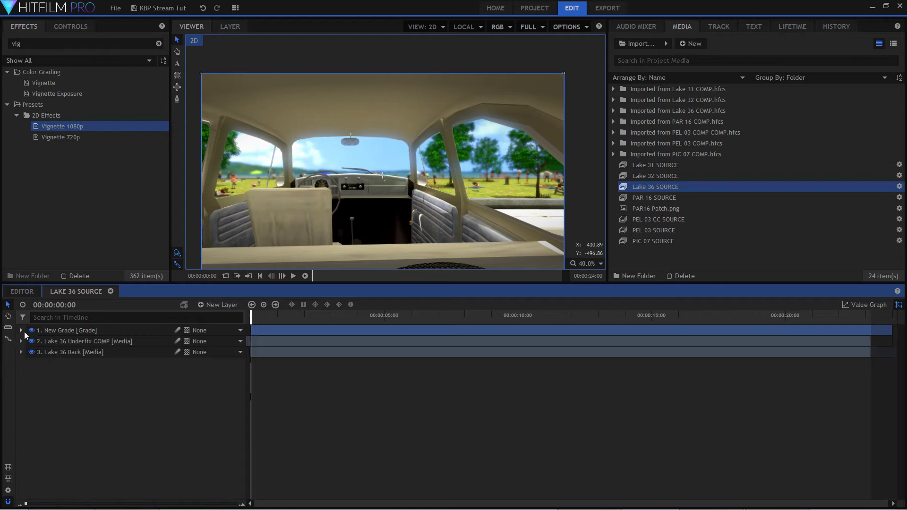
right_click(117, 409)
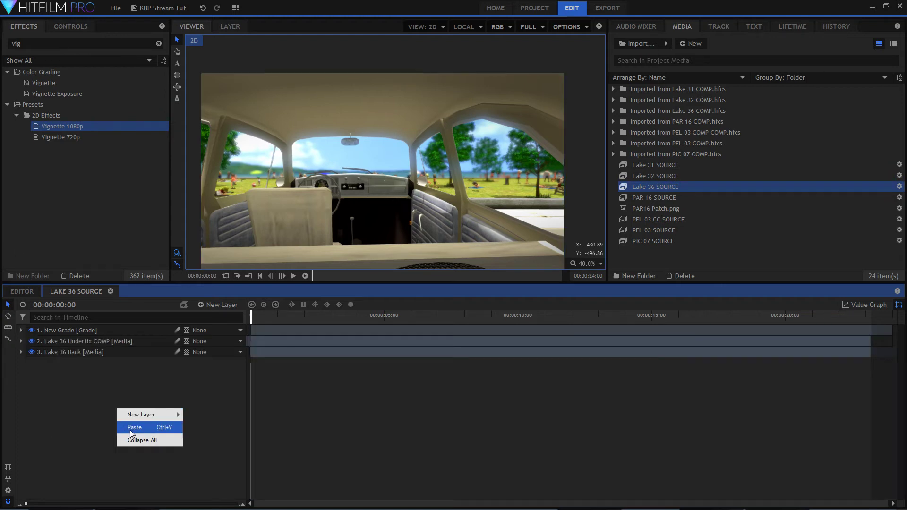
left_click(131, 428)
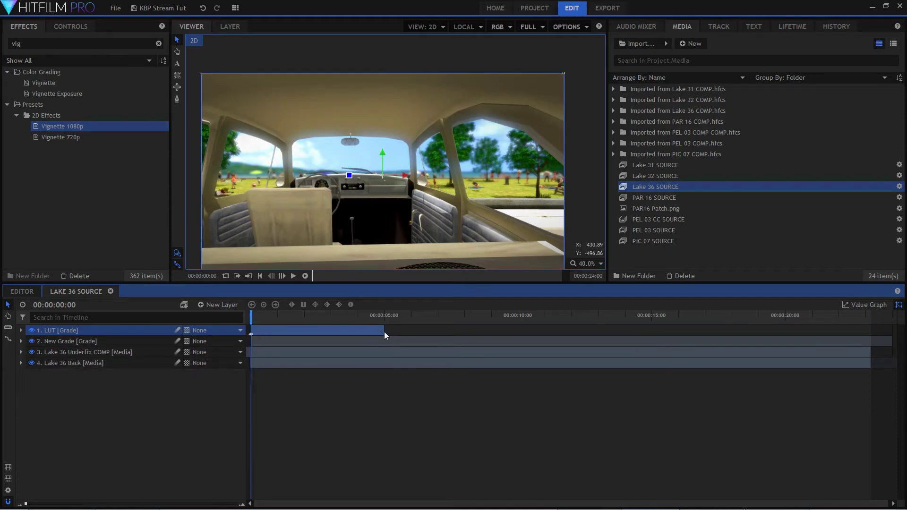
left_click_drag(383, 332, 900, 324)
left_click(677, 389)
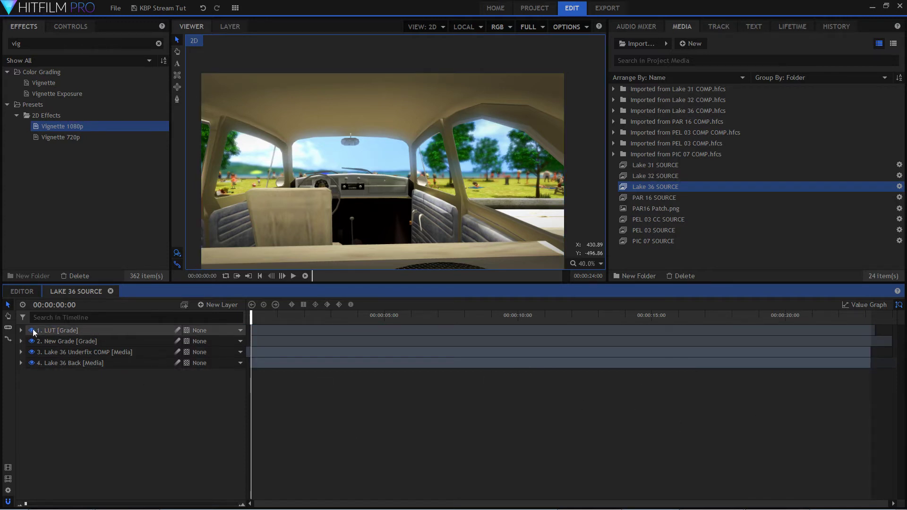
Hide the LUT and New Grade layers and toggle the Lake 36 Underfix COMP layer to compare the shot without grading.
left_click(30, 330)
left_click(309, 485)
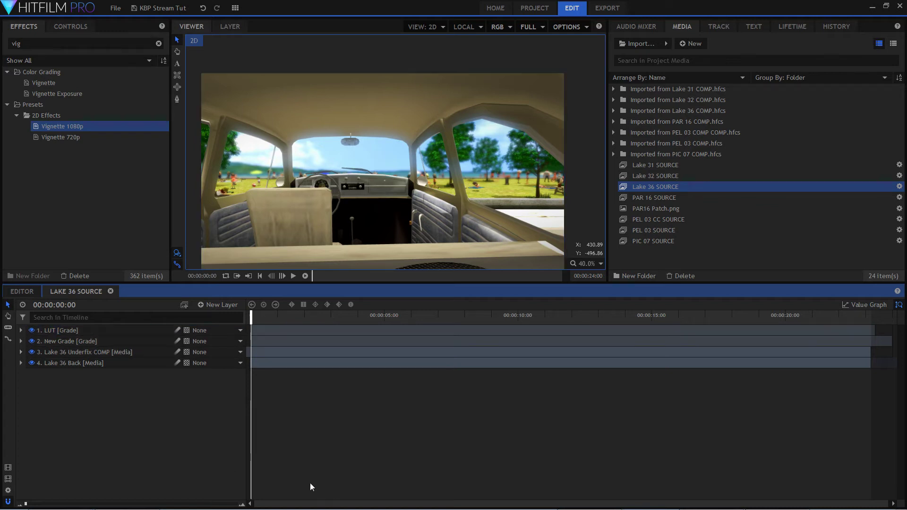
left_click(32, 341)
left_click(31, 331)
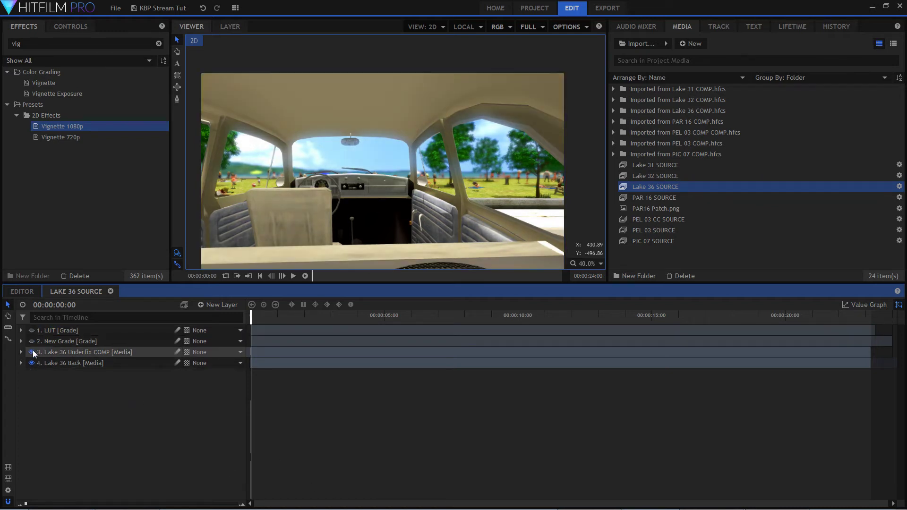
left_click(33, 353)
left_click(34, 352)
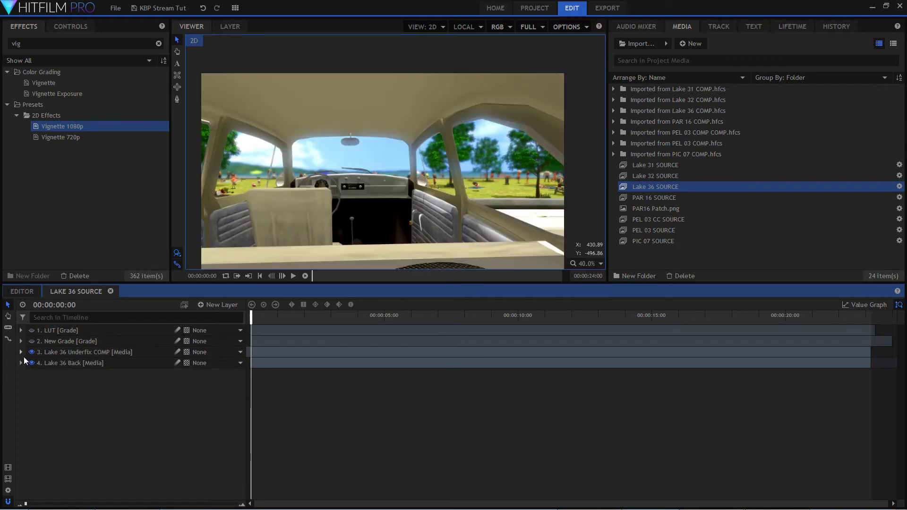
Disable Light Wrap and Crush Blacks & Whites on Lake 36 Underfix COMP and Crush Blacks & Whites on Lake 36 Back to view the original.
left_click(21, 356)
left_click(30, 386)
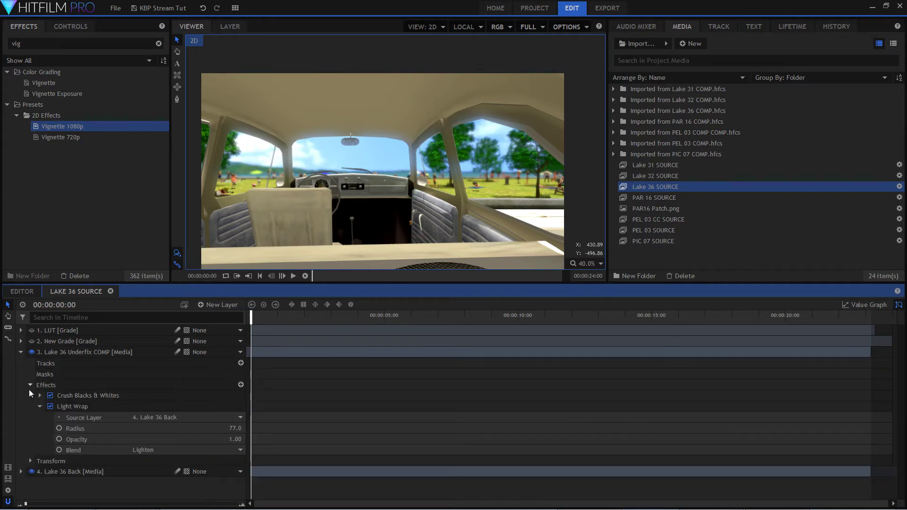
left_click(50, 407)
left_click(50, 396)
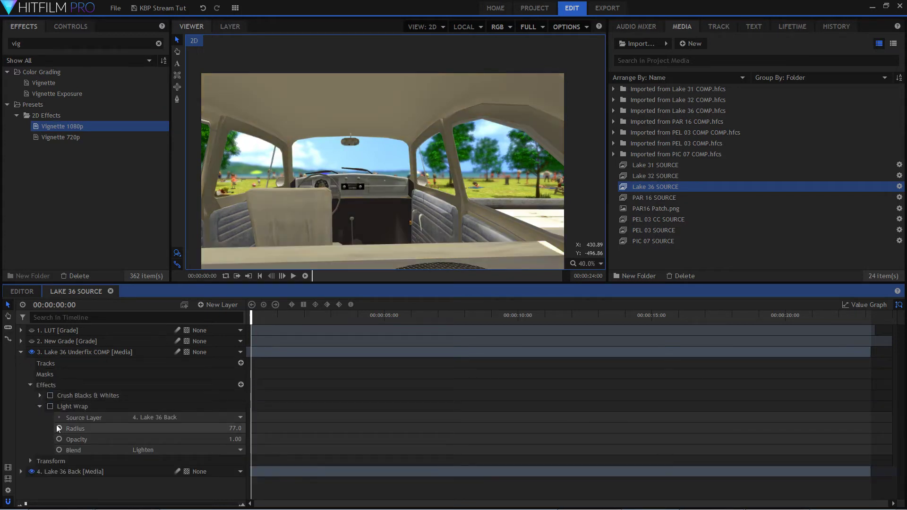
left_click(21, 471)
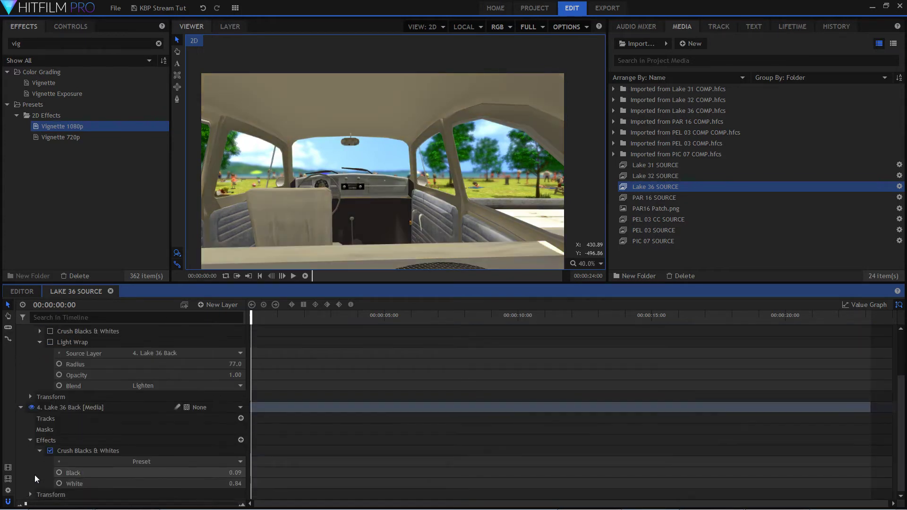
left_click(50, 450)
Re-enable Crush Blacks & Whites on both Lake 36 layers, Light Wrap on the Underfix COMP, and the New Grade and LUT layers.
scroll(96, 407, "up", 2)
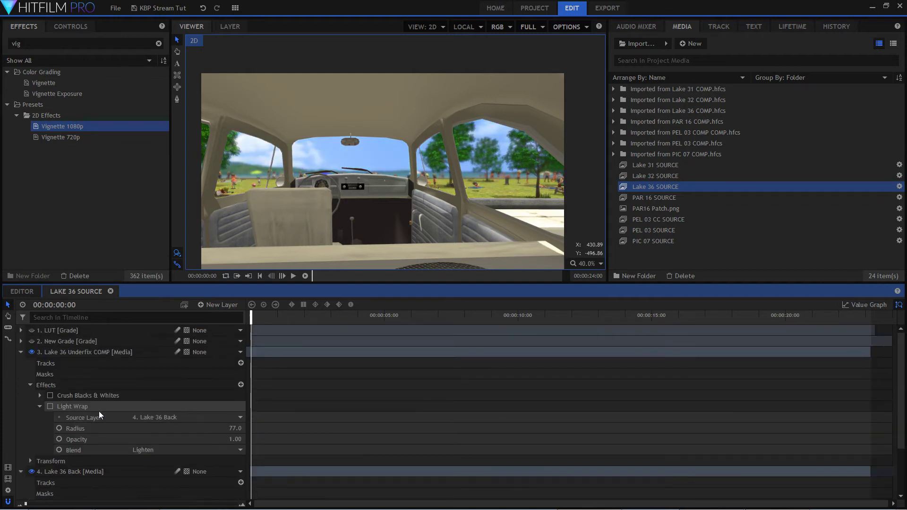
scroll(114, 392, "down", 2)
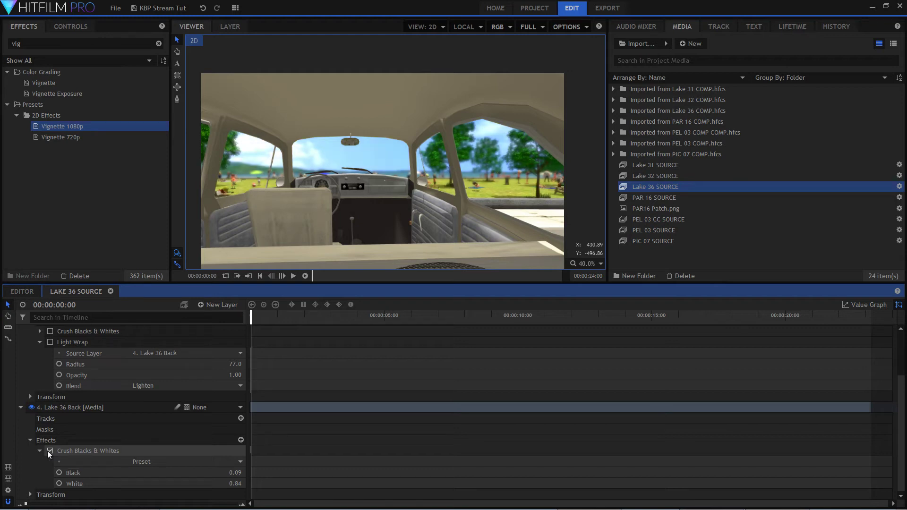
scroll(53, 407, "up", 2)
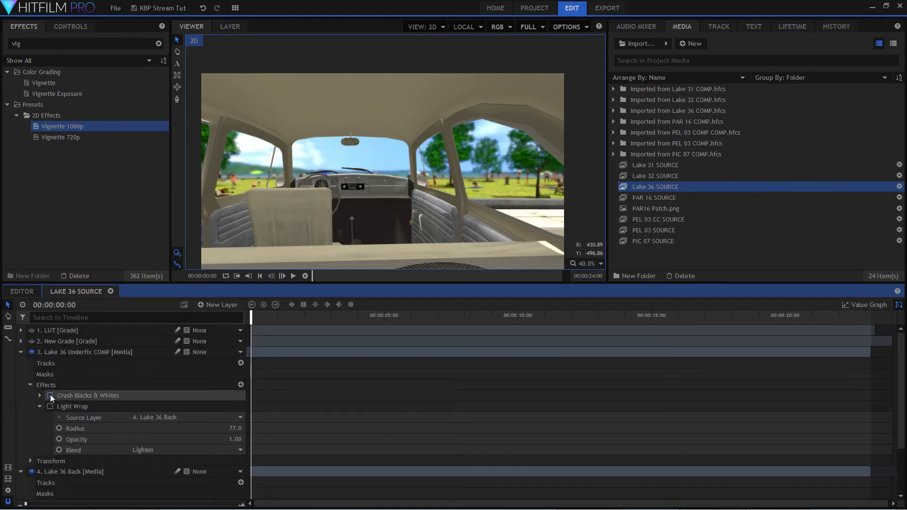
left_click(50, 396)
left_click(50, 407)
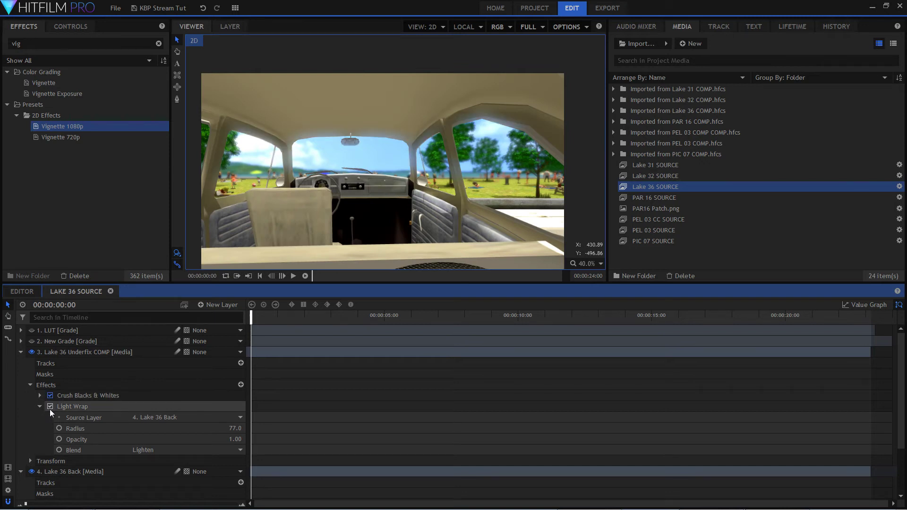
left_click(31, 341)
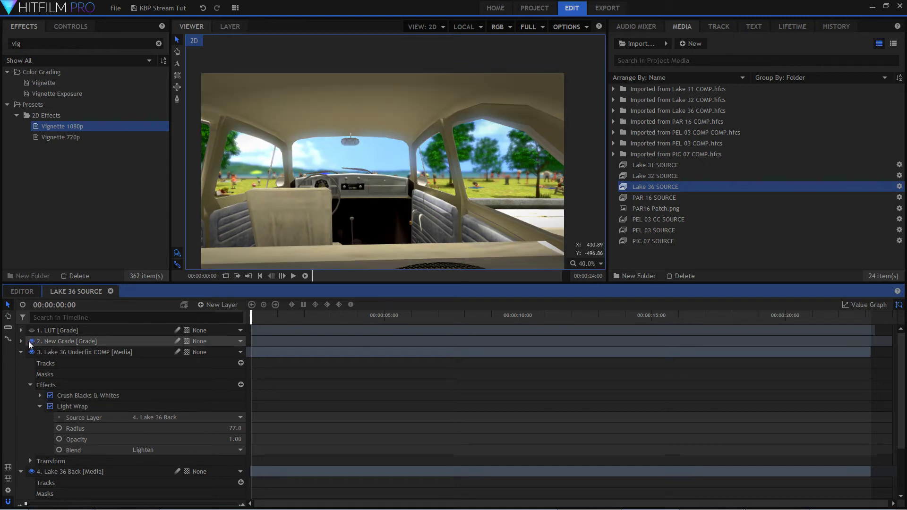
left_click(32, 331)
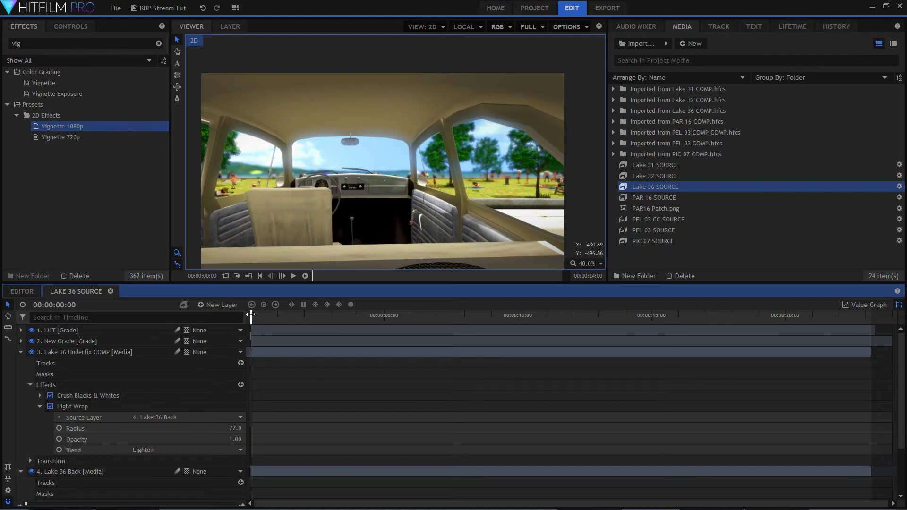
Collapse both Lake 36 media layers and scrub through the shot to about 00:00:17:24 to review the graded result.
left_click_drag(253, 314, 237, 370)
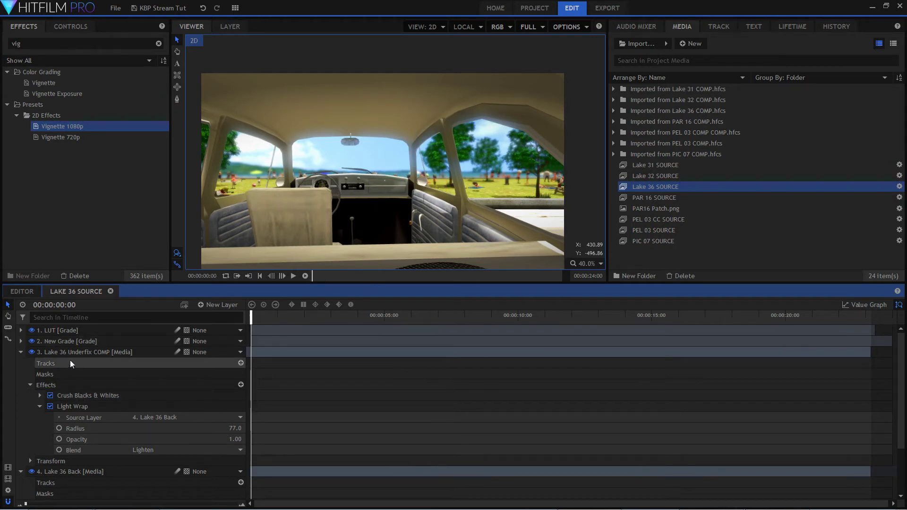
left_click(23, 354)
left_click(23, 363)
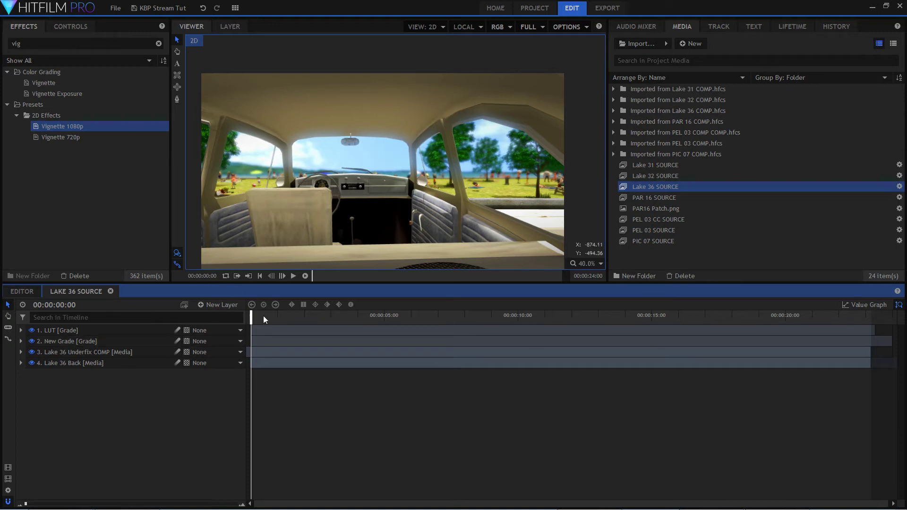
left_click_drag(253, 314, 740, 325)
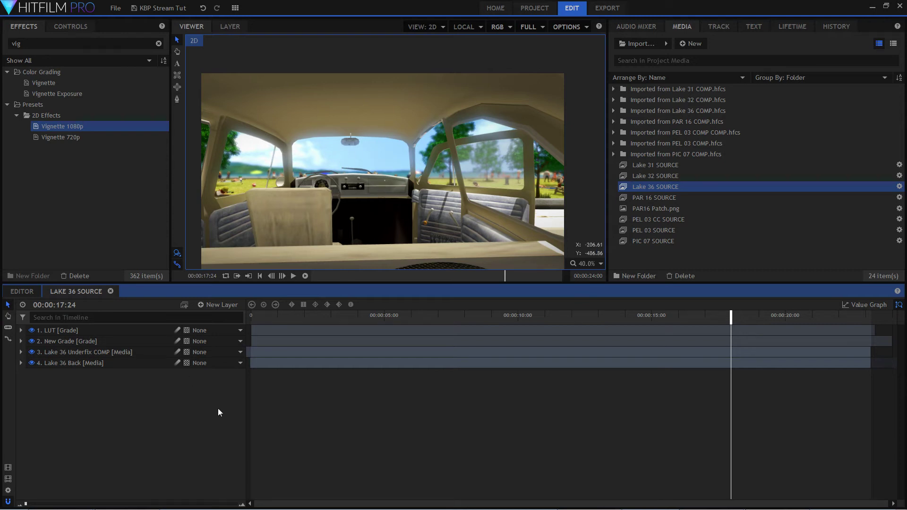
Expand the New Grade layer and rename it vig.
left_click(26, 343)
left_click(21, 341)
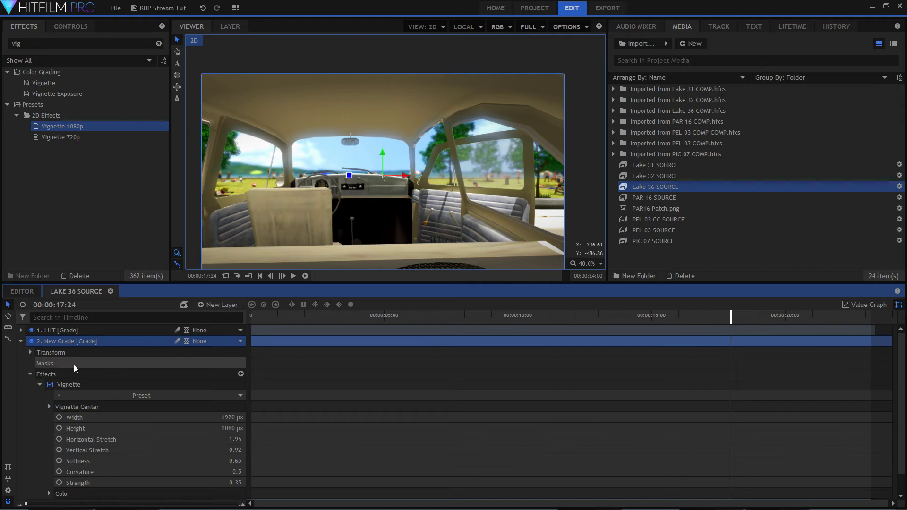
double_click(78, 342)
type("vig")
key("Return")
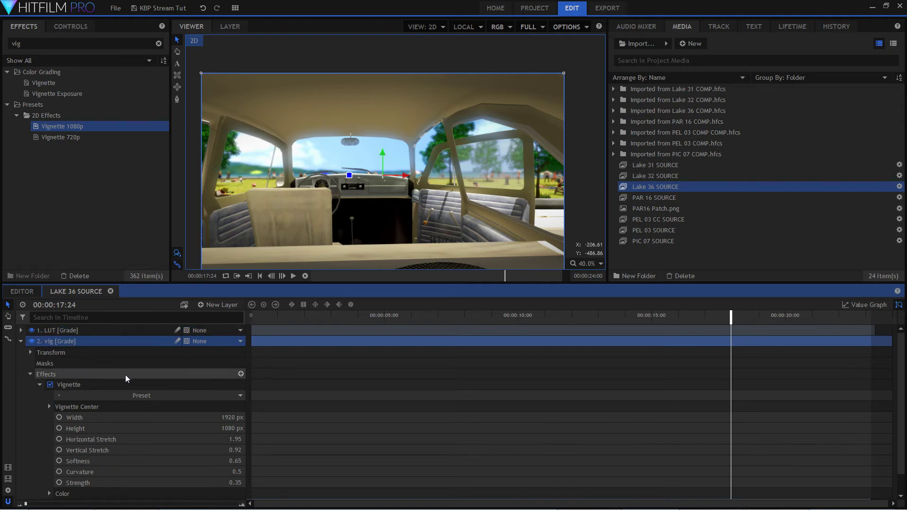
Keyframe the Vignette Strength on the vig layer at 0.35 at 00:00:16:04 and at 0.2 at 00:00:17:23.
scroll(141, 386, "down", 1)
left_click(206, 463)
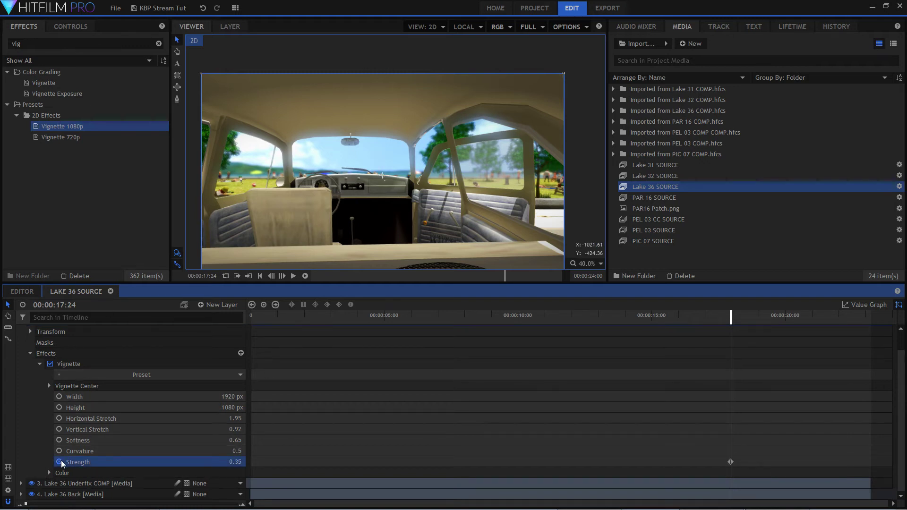
left_click_drag(729, 316, 674, 329)
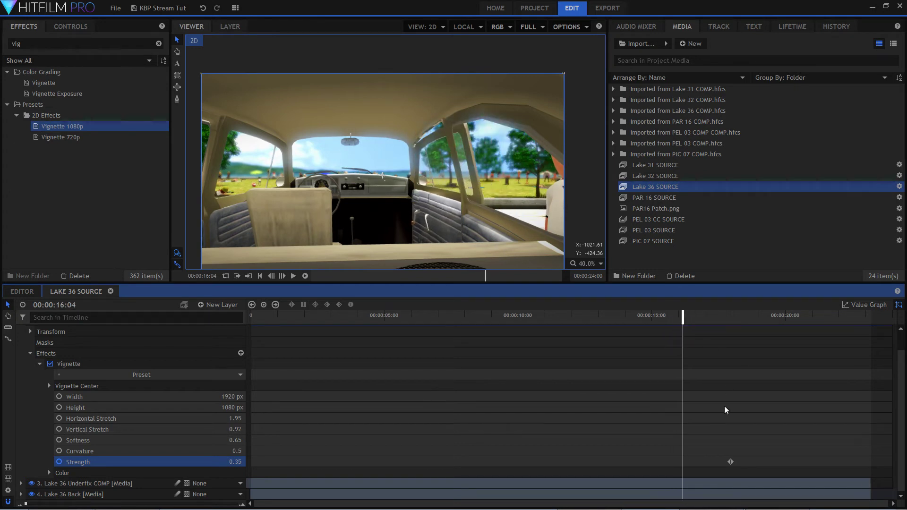
left_click_drag(730, 462, 683, 466)
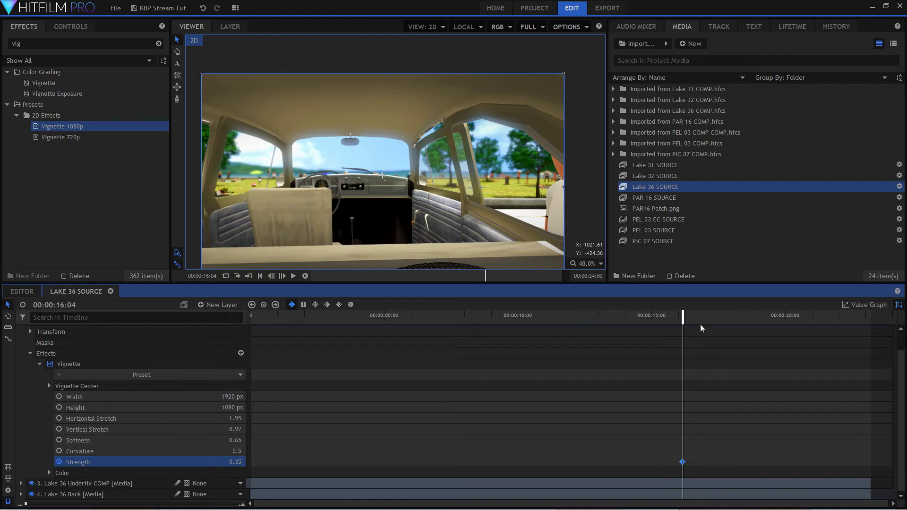
left_click_drag(681, 315, 730, 338)
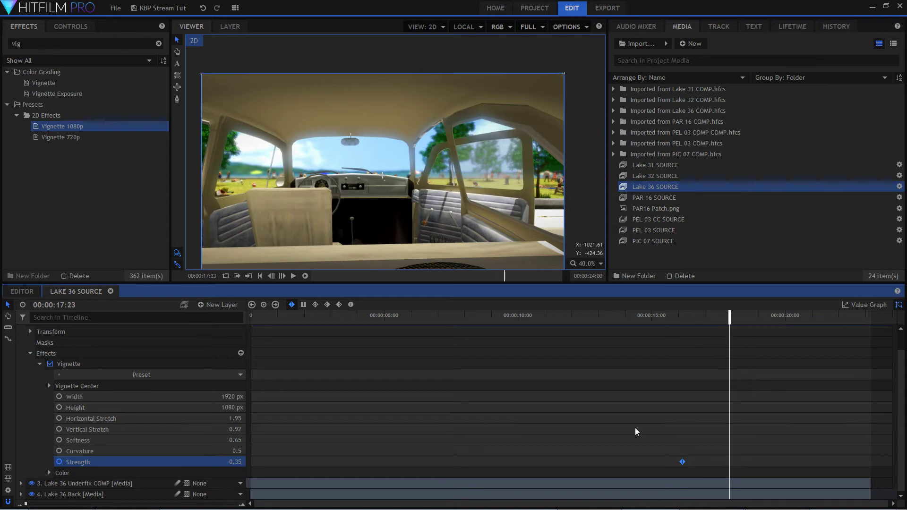
left_click_drag(235, 461, 227, 461)
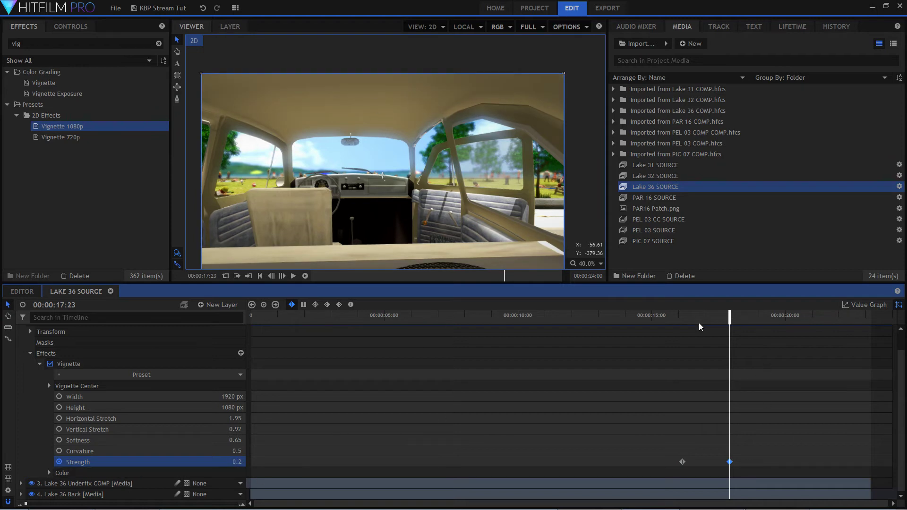
Play back and scrub the shot from before the first Strength keyframe to past the second to check the vignette fade.
left_click(647, 320)
key("space")
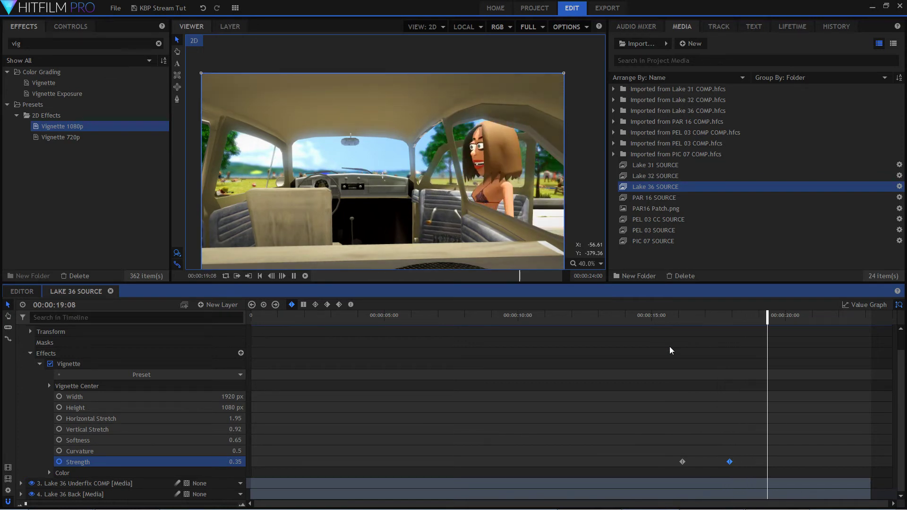
key("space")
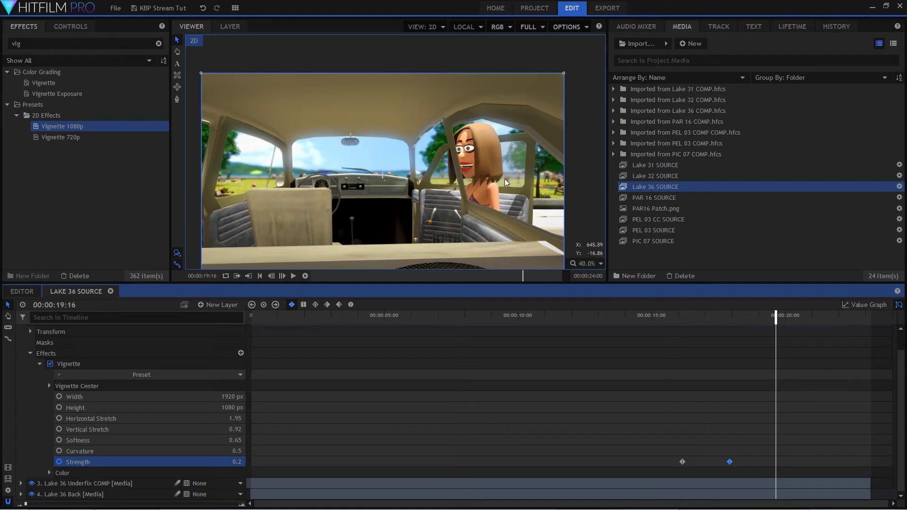
left_click(649, 318)
left_click_drag(648, 315, 667, 325)
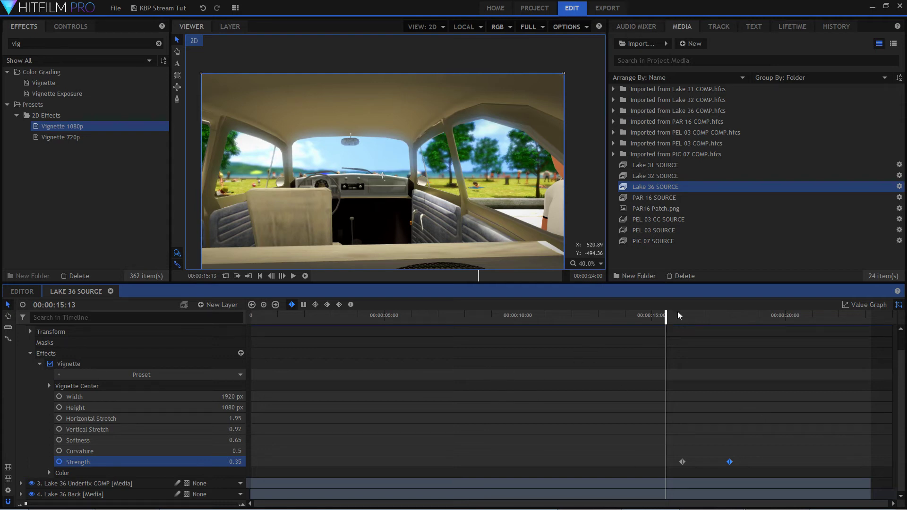
left_click_drag(665, 315, 710, 330)
left_click_drag(784, 334, 642, 344)
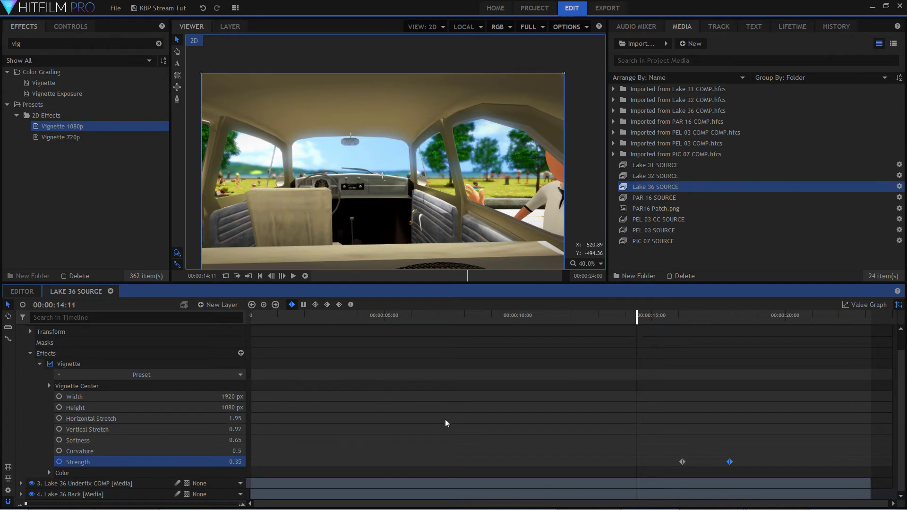
Collapse the vig layer's effects and properties in the timeline.
left_click(25, 344)
left_click(37, 354)
left_click(32, 355)
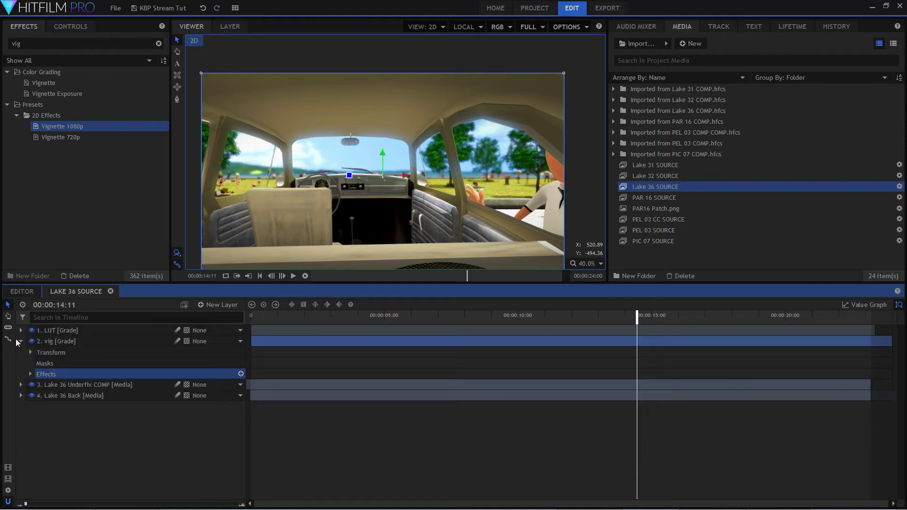
left_click(21, 341)
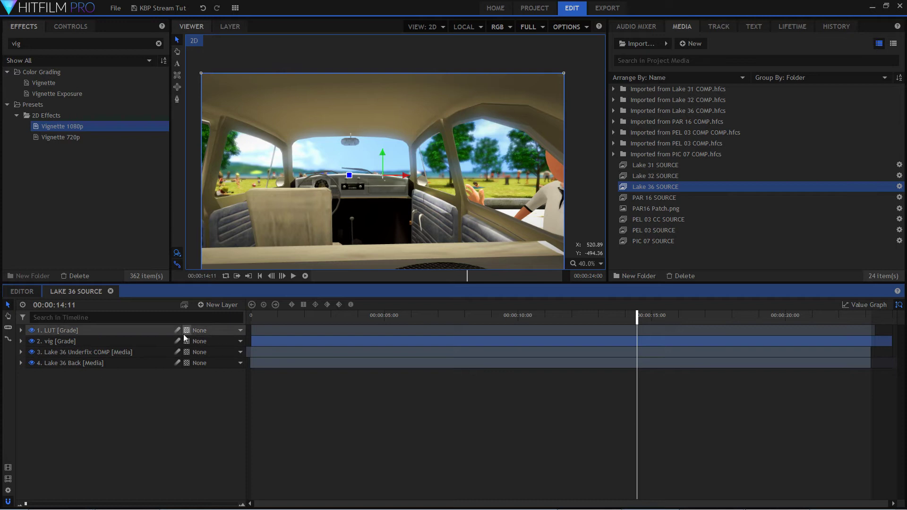
Add a new Grade layer and move it directly below the vig layer, above Lake 36 Underfix COMP.
left_click(223, 305)
left_click(213, 341)
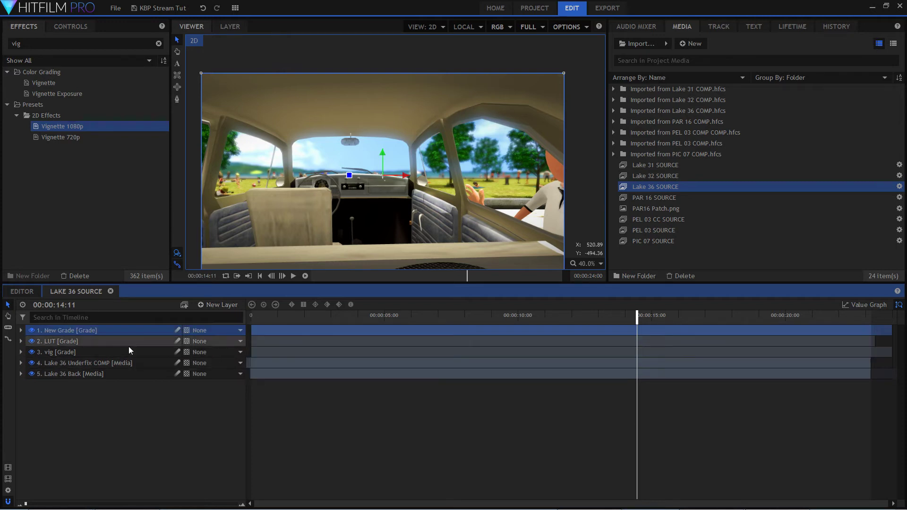
left_click_drag(112, 329, 109, 361)
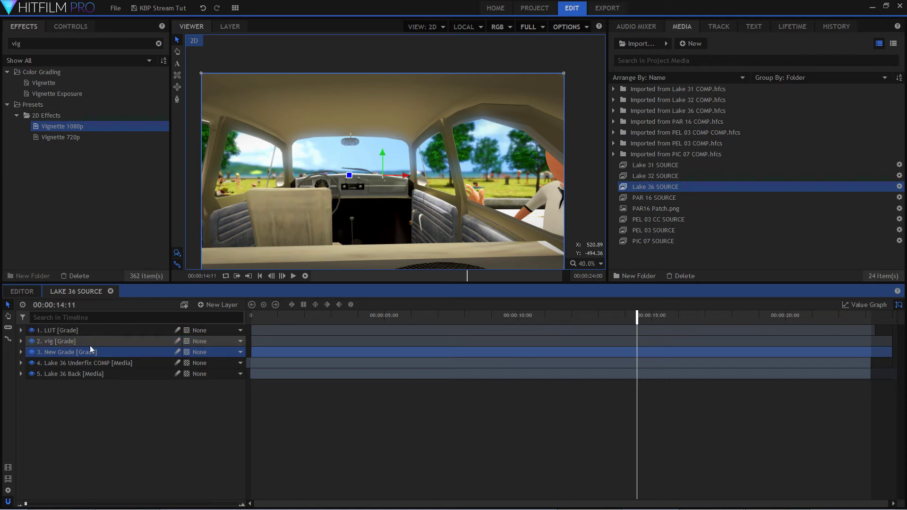
left_click(87, 328)
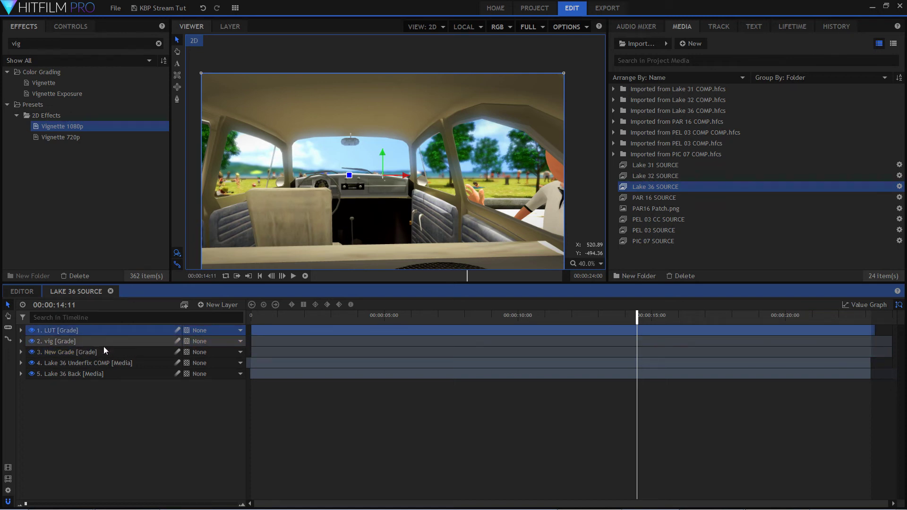
left_click(101, 341)
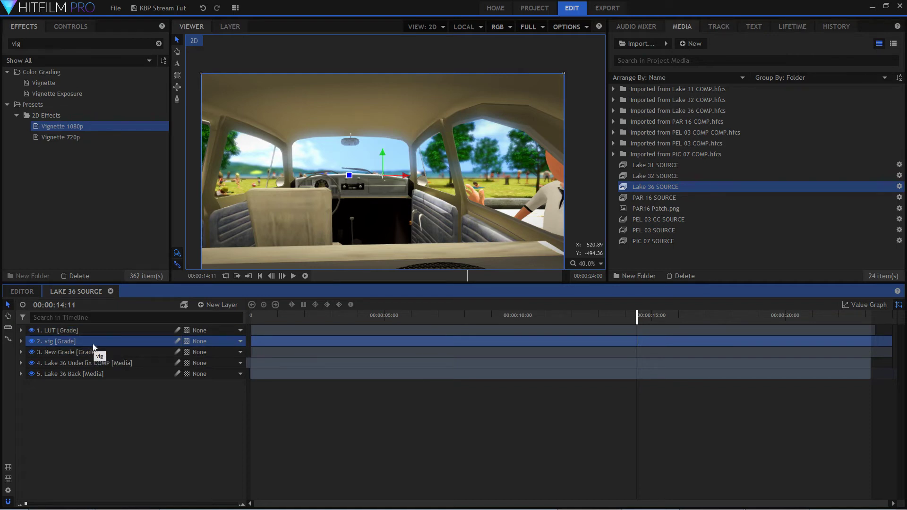
left_click(94, 328)
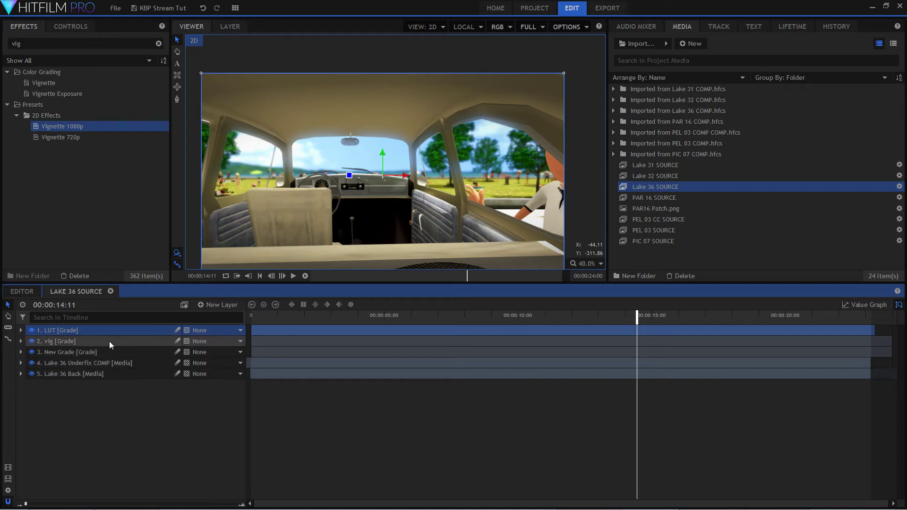
left_click(127, 402)
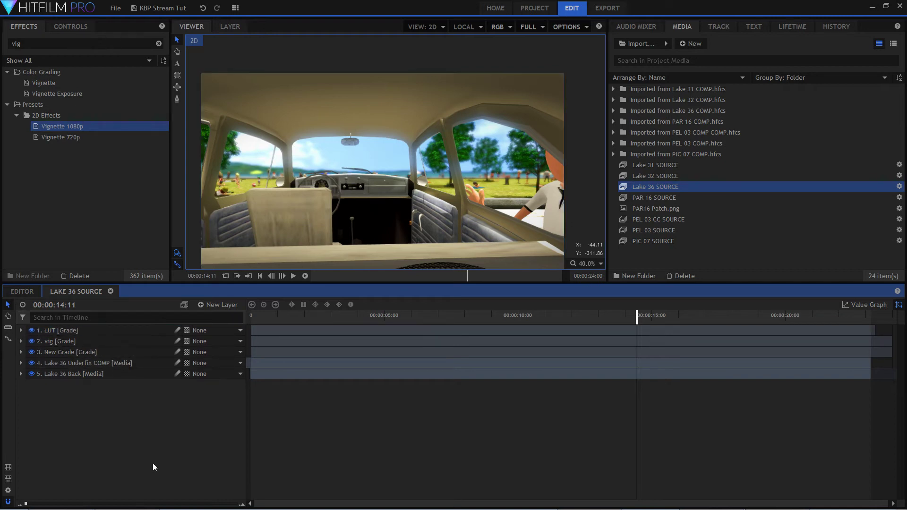
Expand the New Grade layer and add the Light Flares effect to it.
left_click(22, 353)
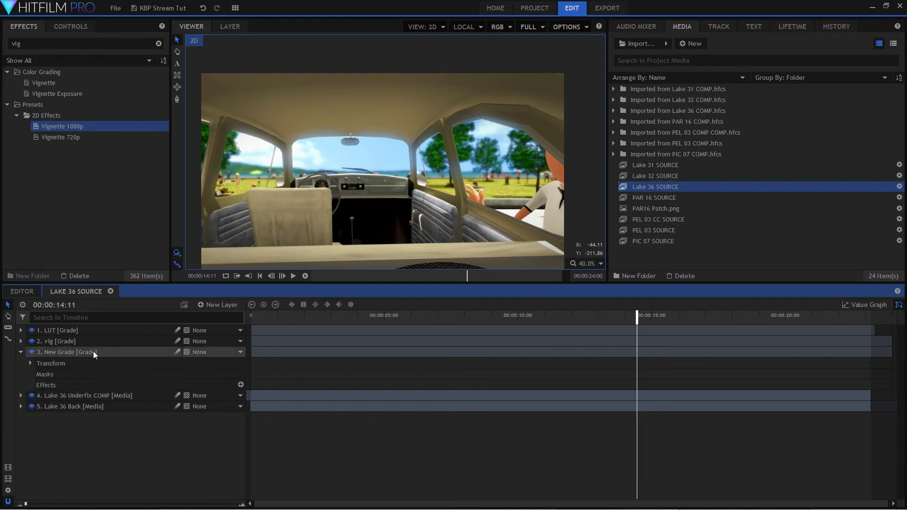
left_click(62, 386)
left_click(241, 386)
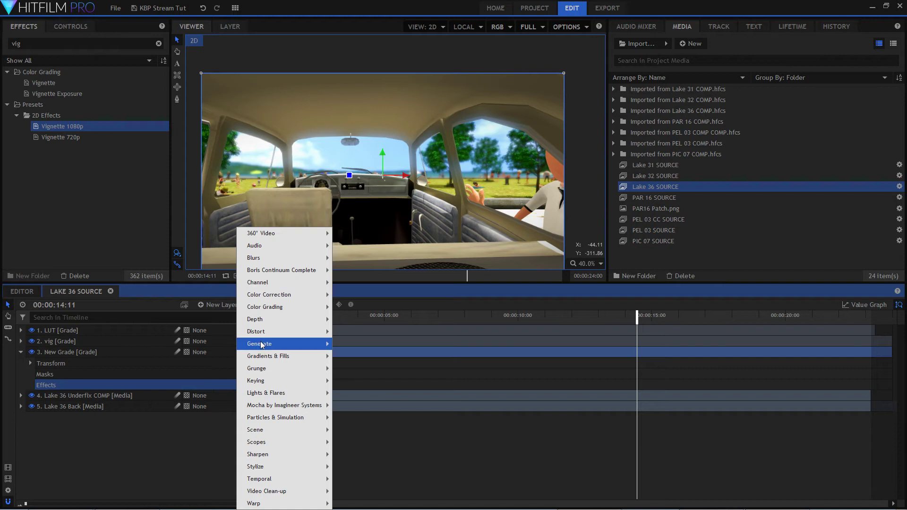
mouse_move(284, 361)
mouse_move(290, 380)
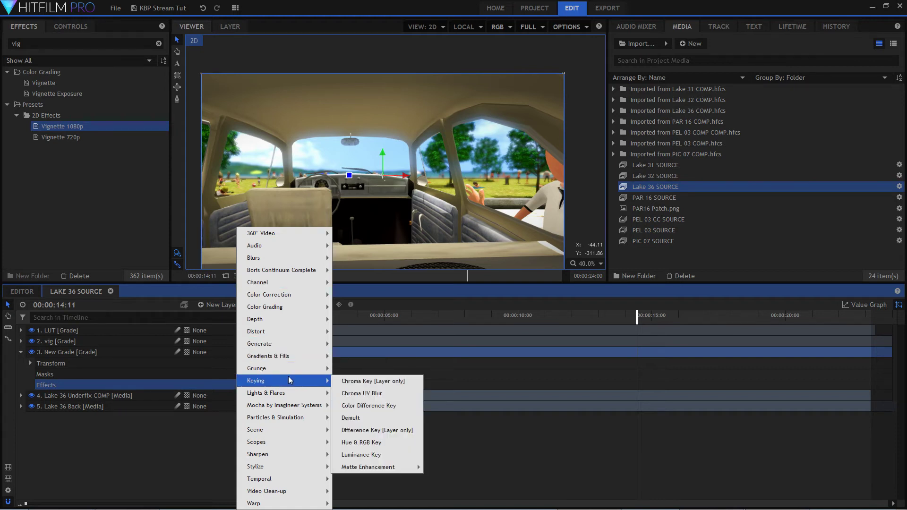
mouse_move(308, 393)
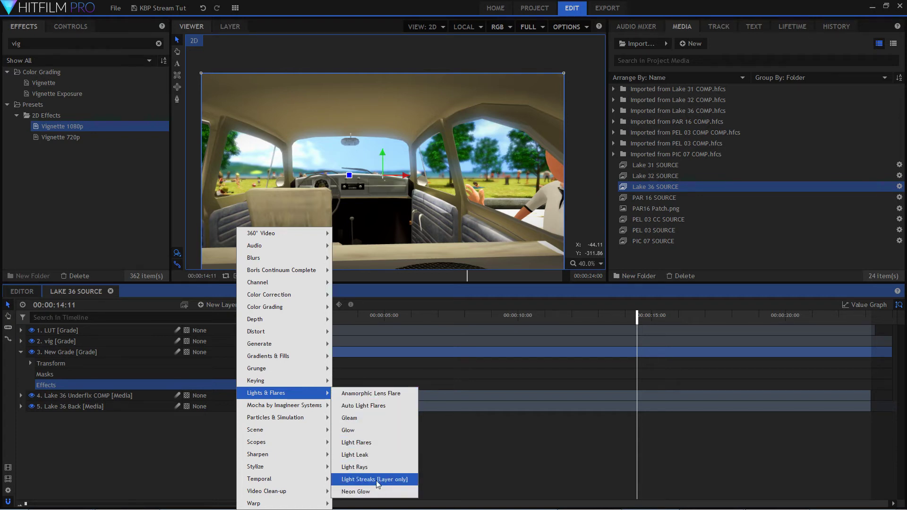
left_click(376, 443)
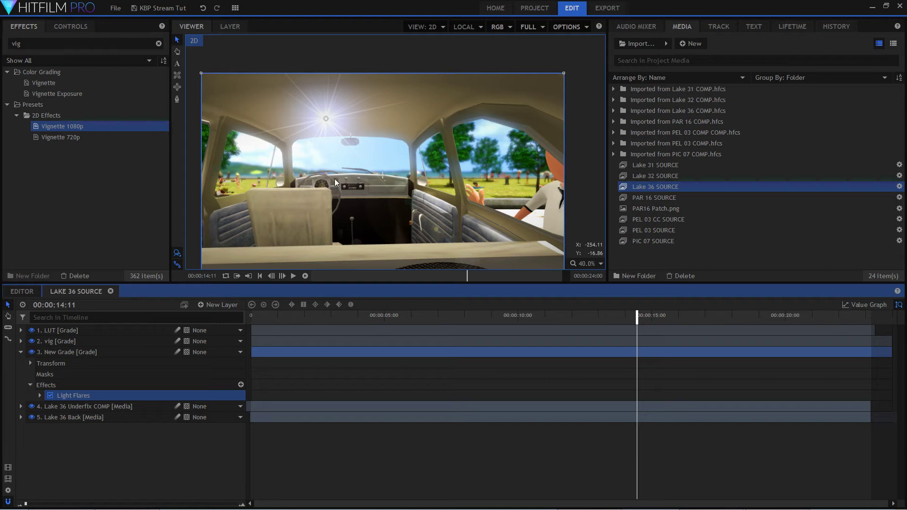
Expand the Light Flares effect and set its Flare Type to Spiked star.
double_click(190, 393)
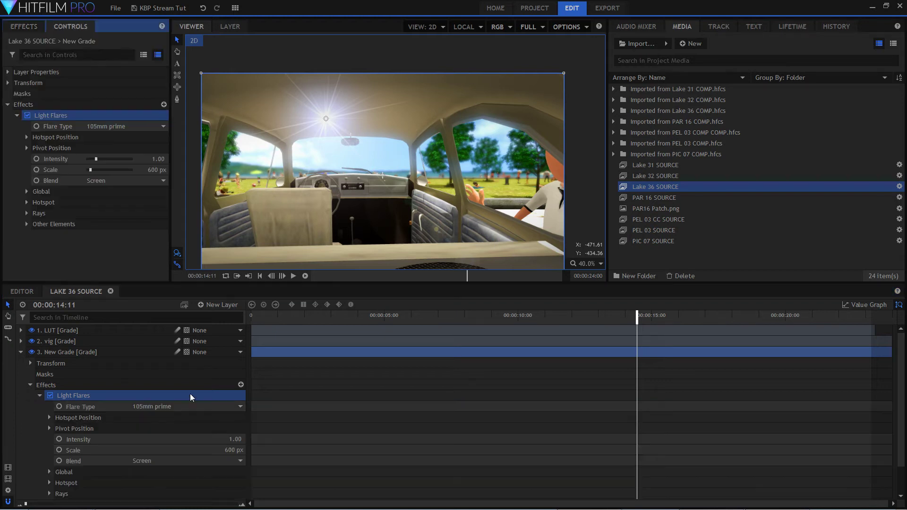
left_click(214, 409)
scroll(231, 376, "down", 1)
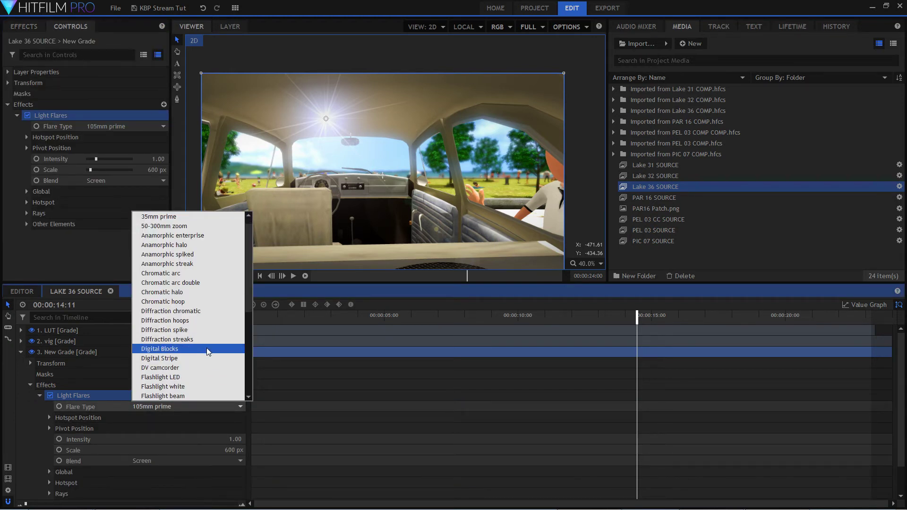
scroll(208, 351, "down", 6)
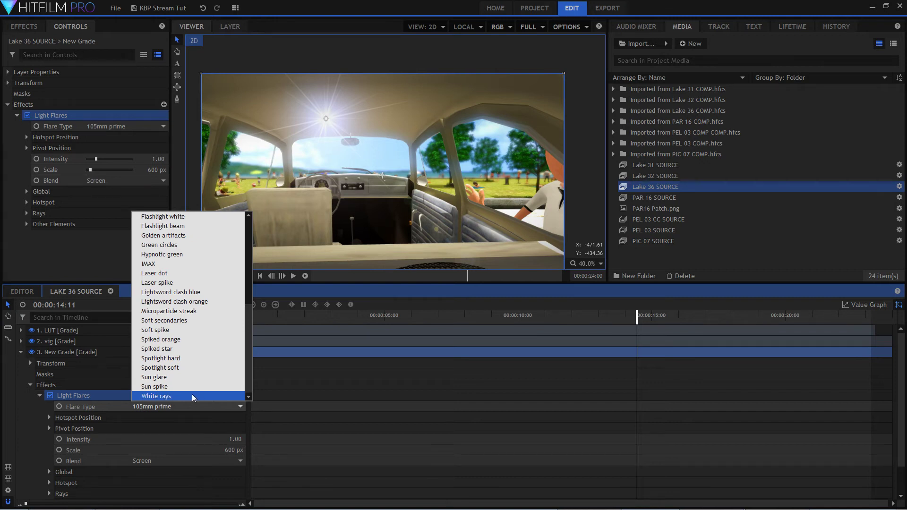
left_click(190, 349)
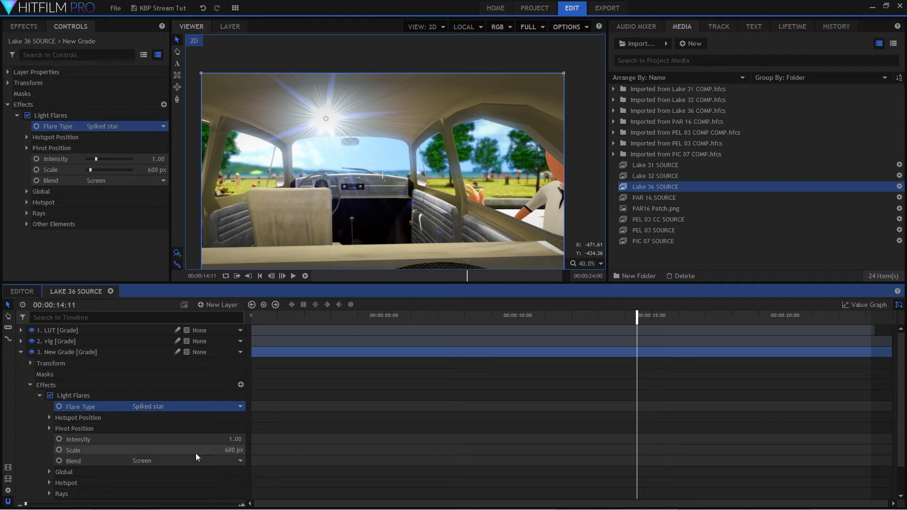
Move the flare's hotspot into the dark footwell, center about -119, -212, and lower its Intensity to 0.33.
left_click(50, 417)
scroll(165, 410, "down", 1)
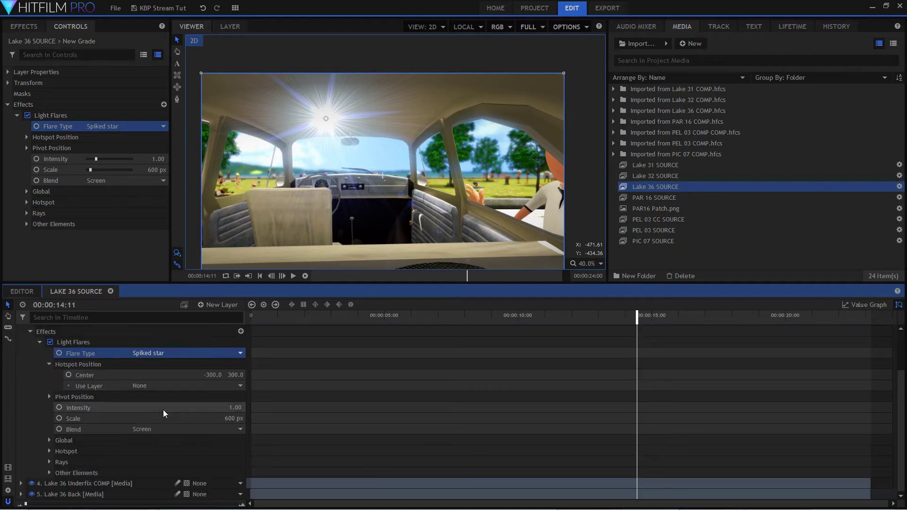
left_click_drag(326, 122, 360, 215)
scroll(349, 212, "up", 3)
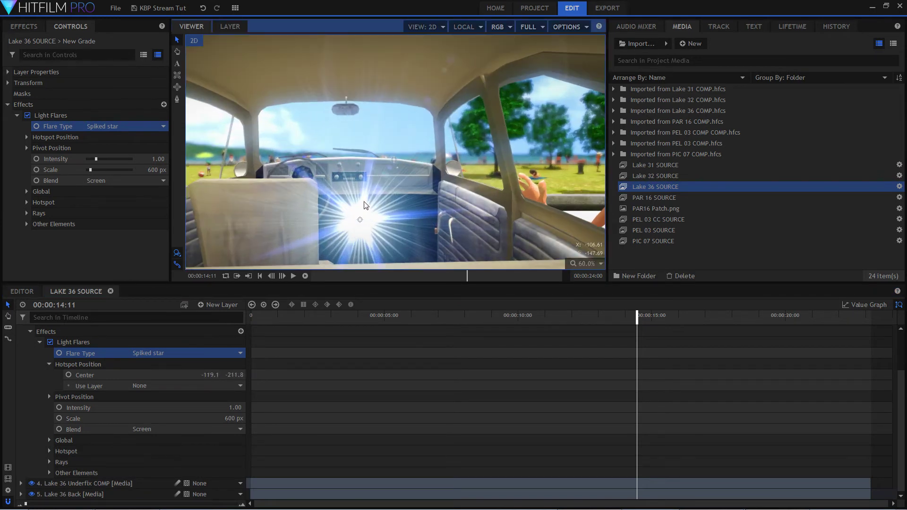
scroll(391, 200, "down", 1)
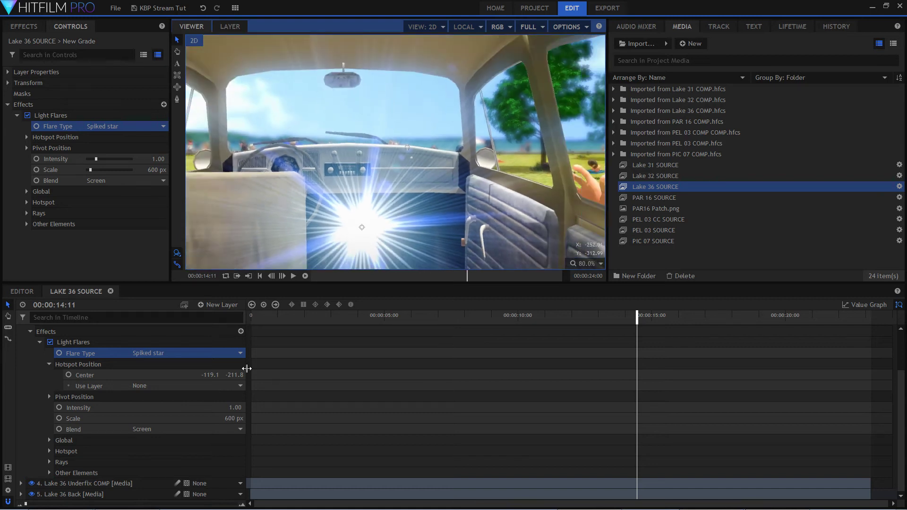
left_click_drag(235, 406, 203, 407)
Place the flare's hotspot on the gear lever knob, with its center at about -156, -223.
scroll(389, 245, "up", 1)
scroll(361, 208, "up", 1)
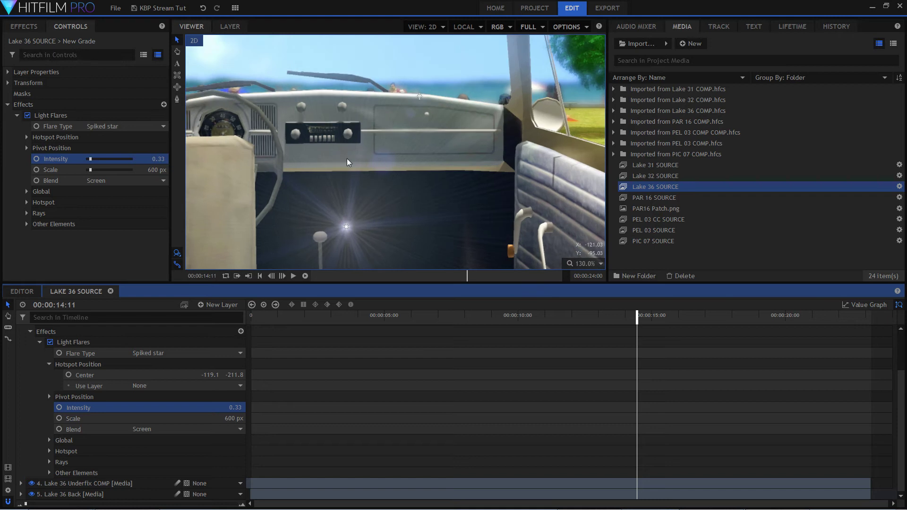
left_click_drag(346, 239, 321, 247)
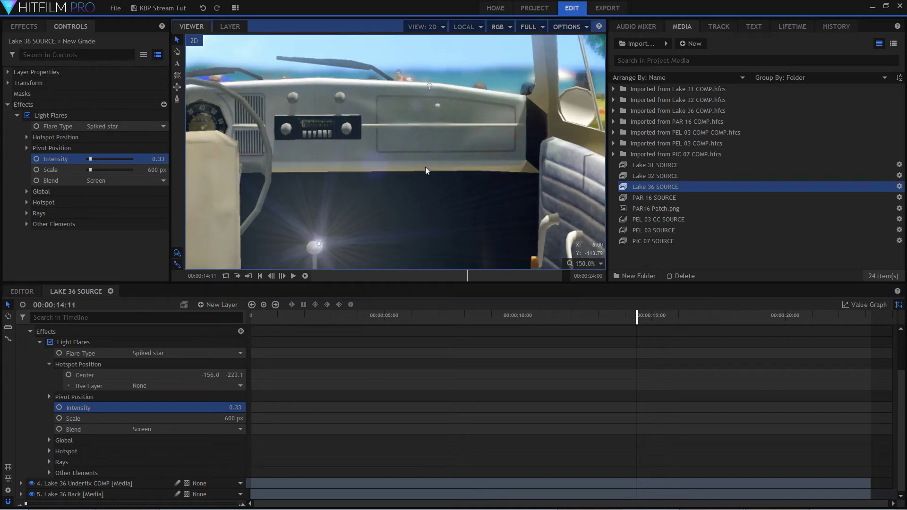
scroll(428, 171, "down", 7)
scroll(417, 197, "up", 5)
scroll(371, 219, "up", 6)
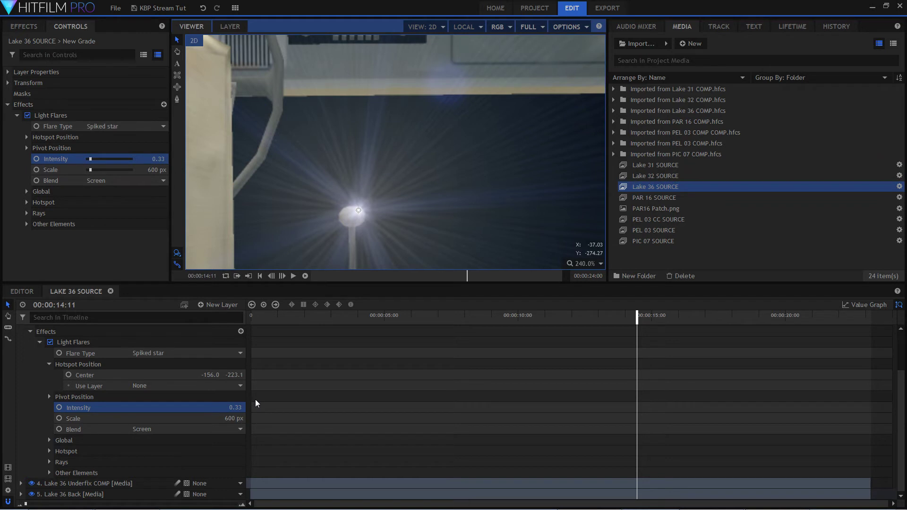
Set the flare's Scale to 56 px, Intensity to 0.76 and Blend to Add.
left_click_drag(235, 418, 19, 419)
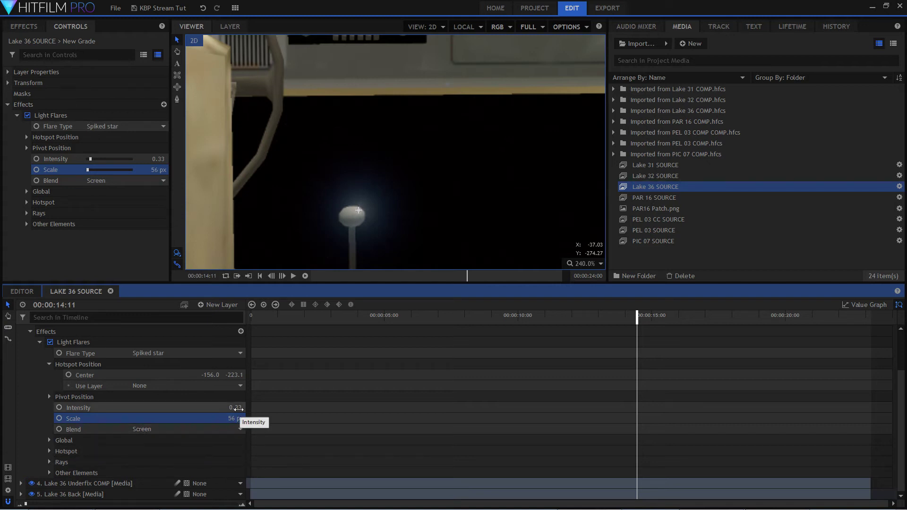
left_click_drag(239, 409, 258, 409)
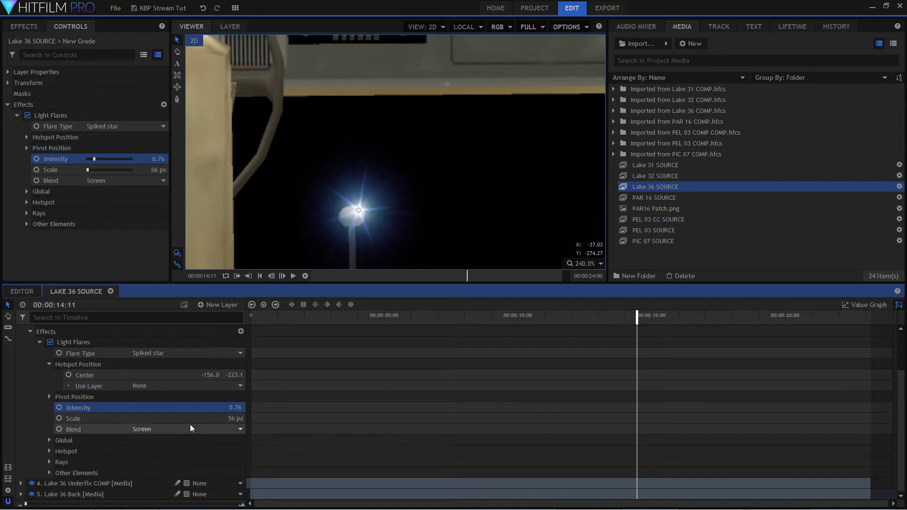
left_click(221, 429)
left_click(193, 338)
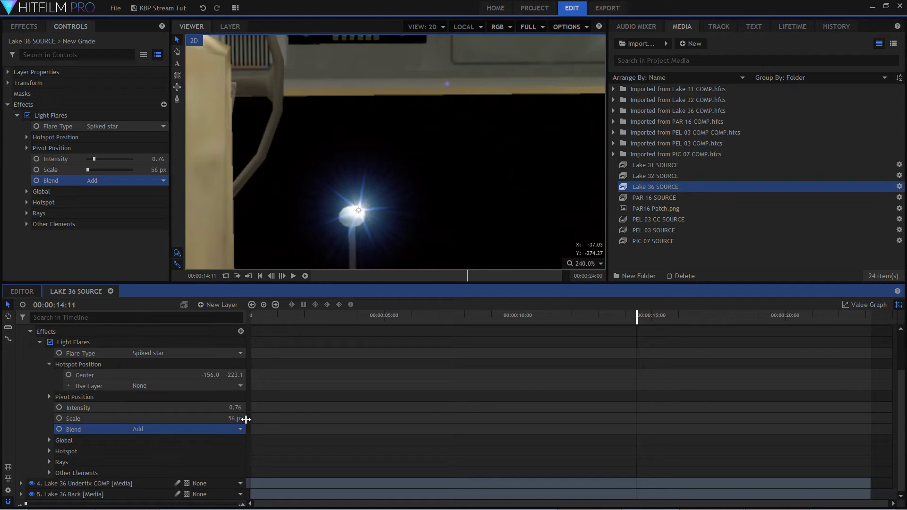
Adjust the flare's Rays: Length Scale 0.58, Width Scale 0.33 and Brightness 1.01.
left_click(50, 462)
scroll(142, 432, "down", 3)
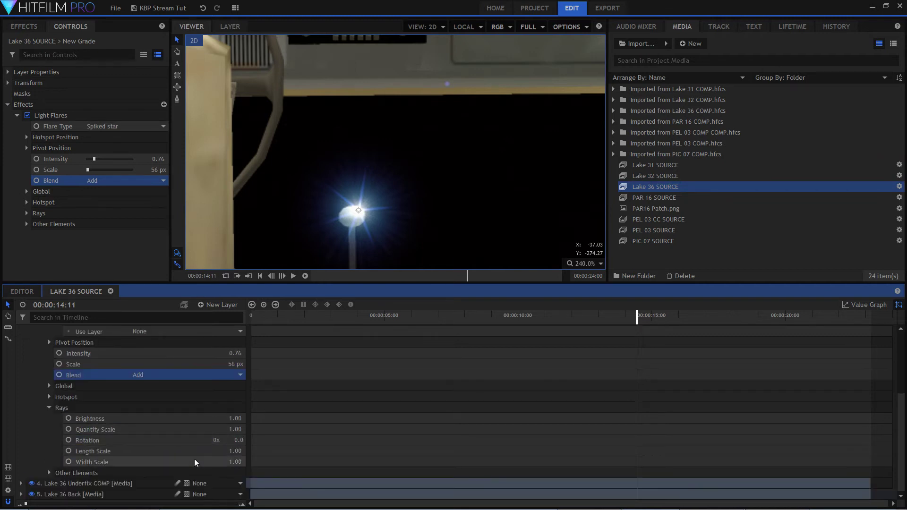
left_click_drag(234, 451, 203, 462)
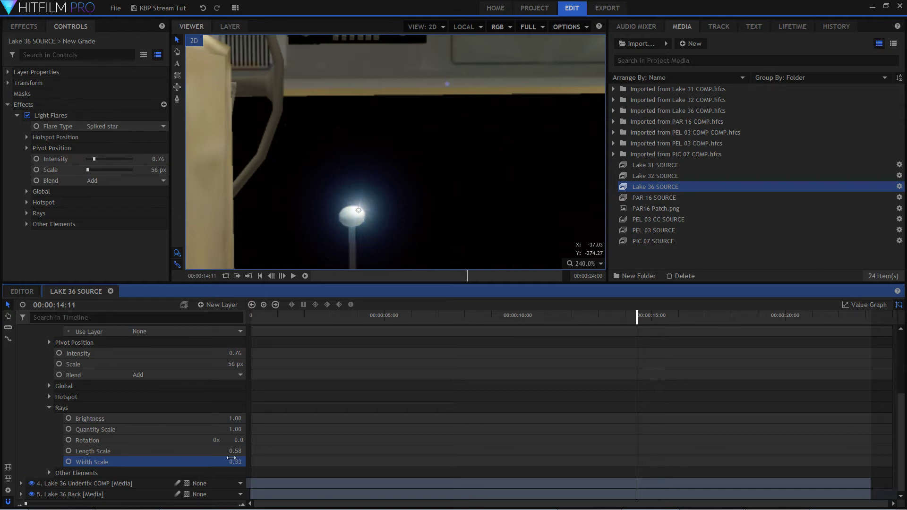
left_click_drag(238, 418, 428, 418)
left_click_drag(308, 419, 245, 419)
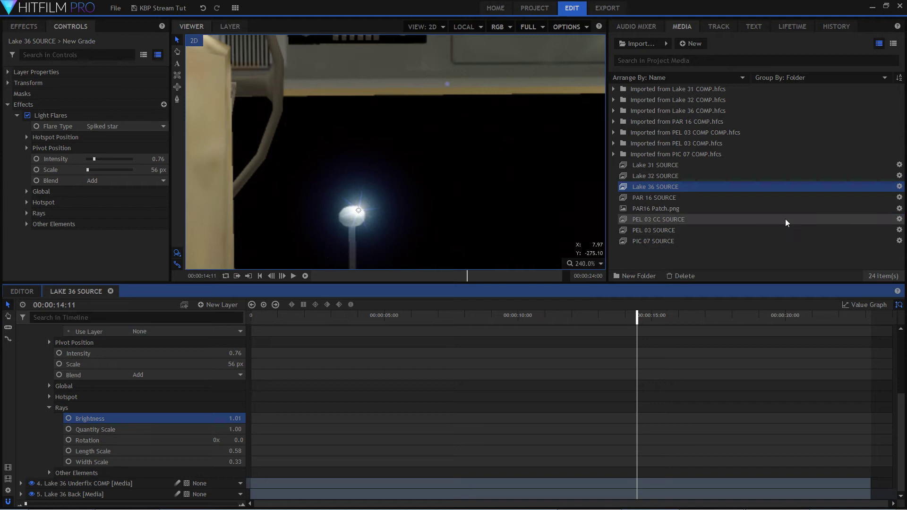
Scale the shot to fit the viewer and scrub to 00:00:16:14 to check the flare without its hotspot control showing.
left_click(599, 263)
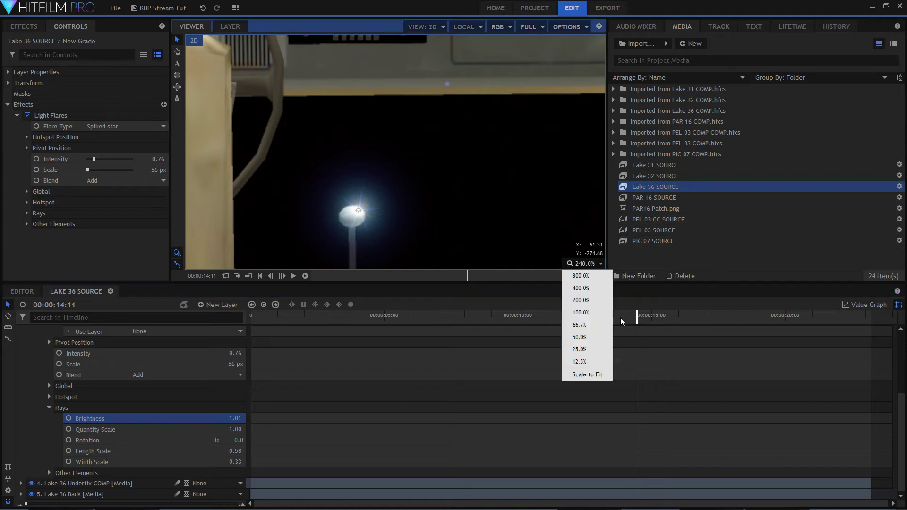
left_click(598, 374)
scroll(138, 359, "up", 5)
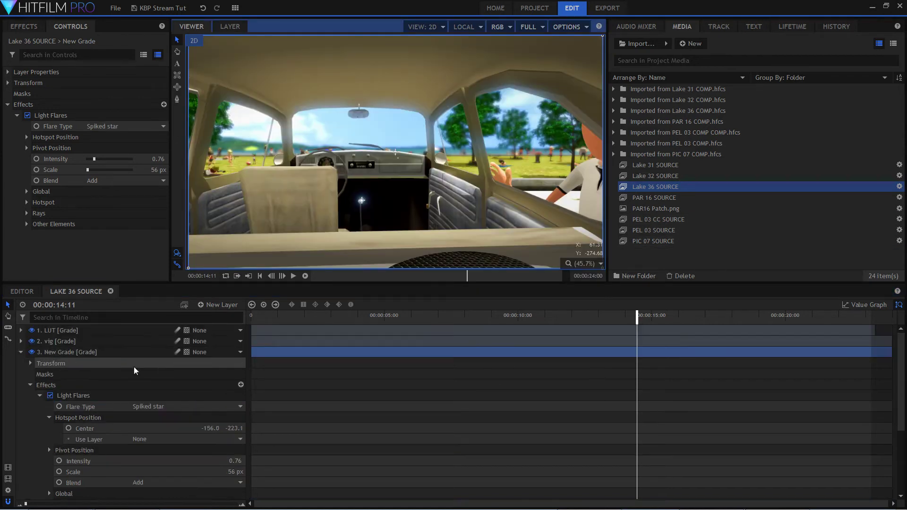
left_click(94, 334)
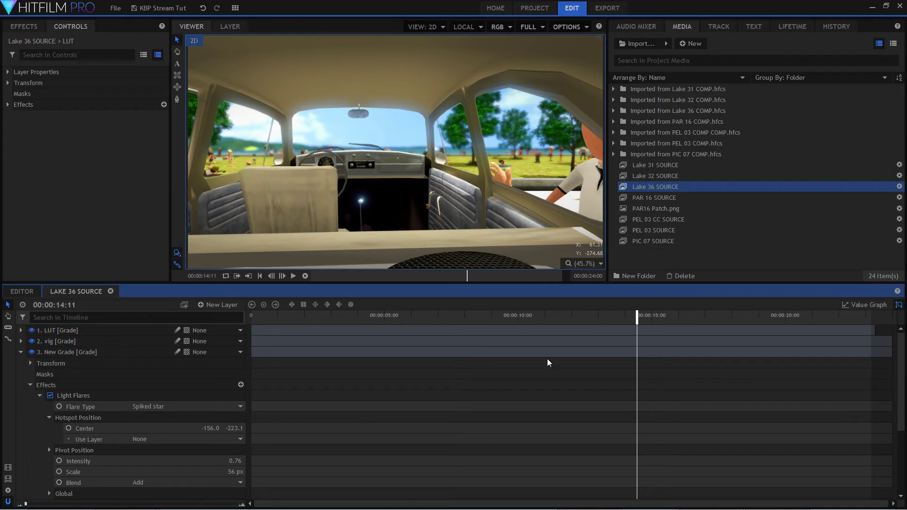
left_click_drag(547, 322, 698, 325)
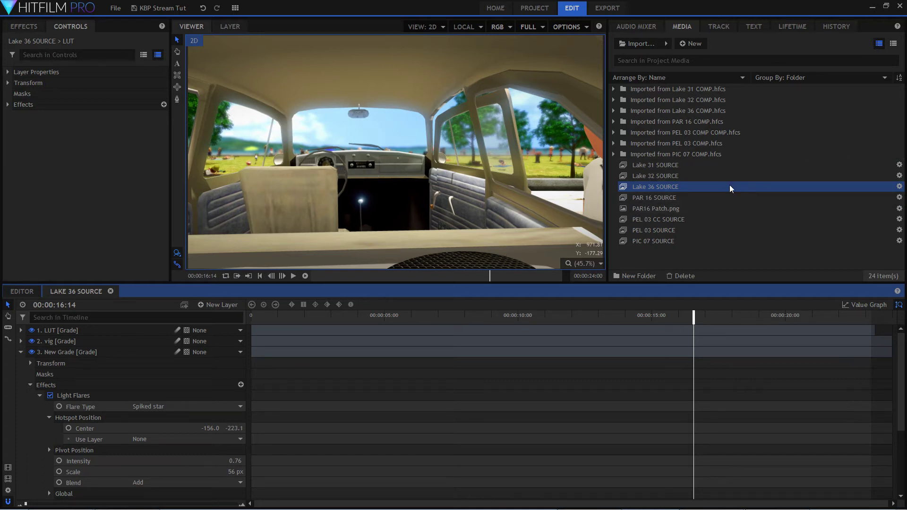
Open Lake 36 COMP from its imported folder and play it to 00:00:22:03 to examine the finished gear knob glint.
double_click(698, 113)
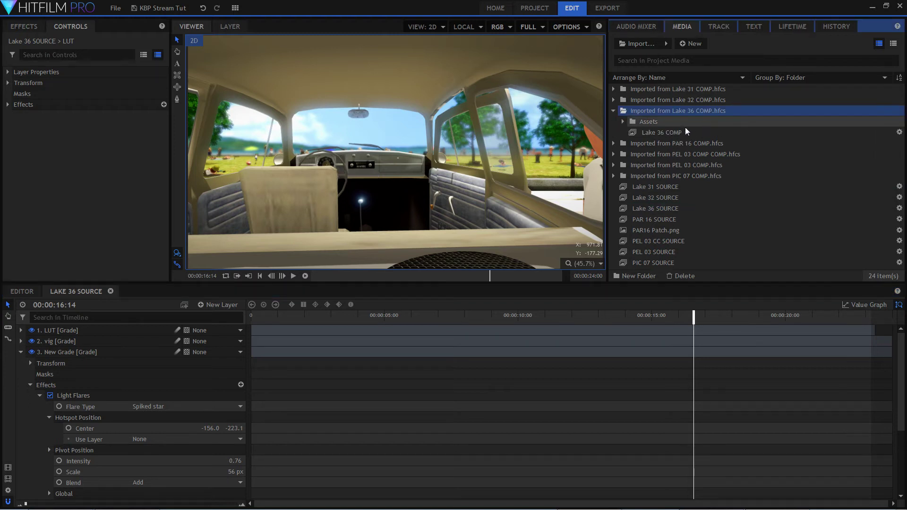
left_click(674, 134)
double_click(675, 134)
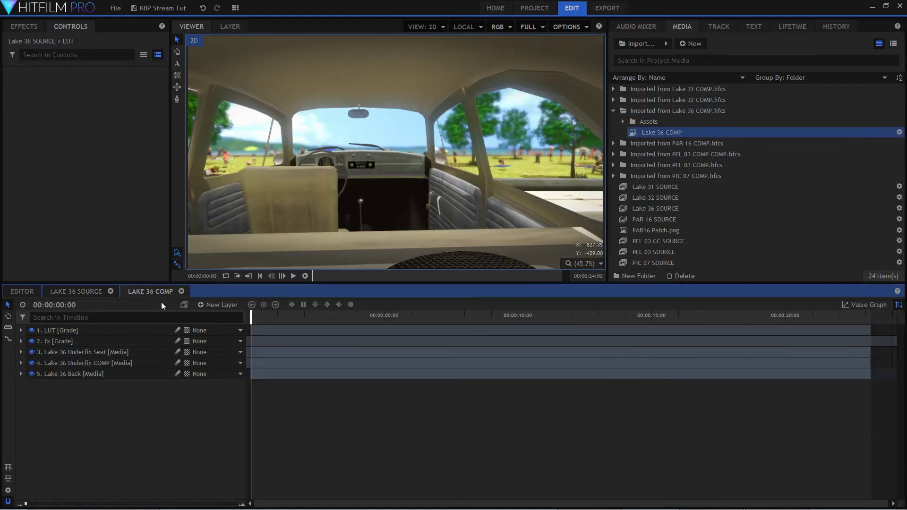
key("space")
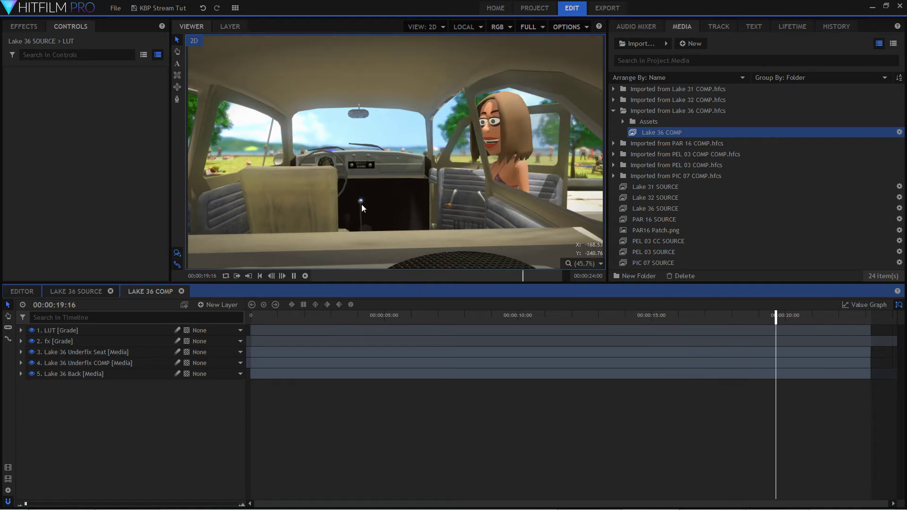
key("space")
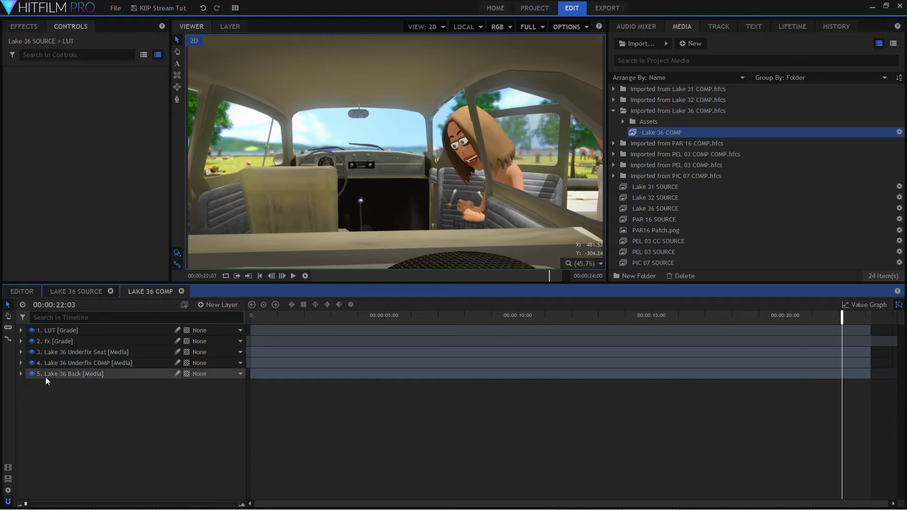
Expand the Light Flares effect on Lake 36 COMP's fx layer and select Scale to examine its keyframes.
left_click(21, 341)
left_click(30, 373)
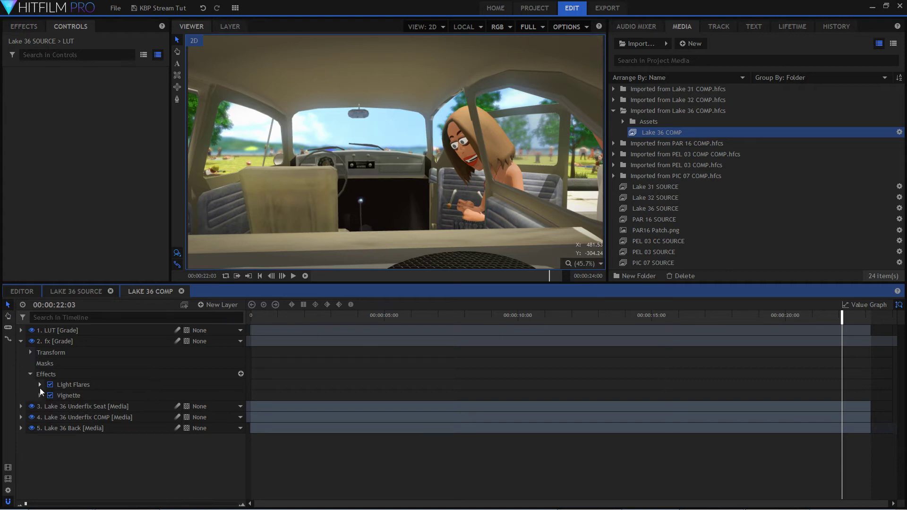
left_click(40, 384)
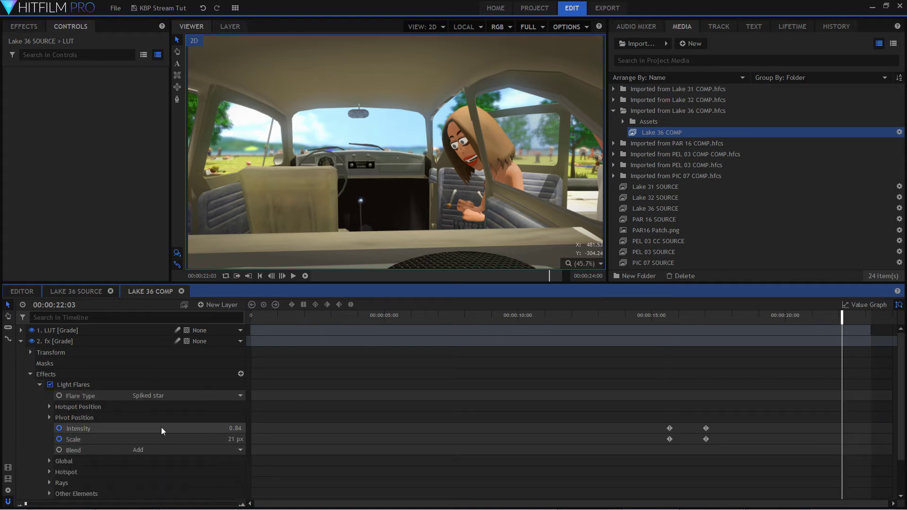
left_click(170, 439)
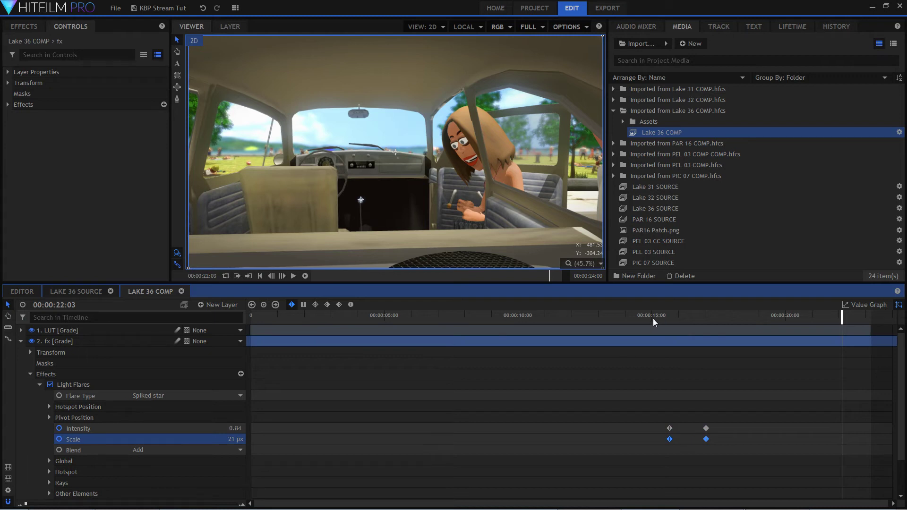
Scrub Lake 36 COMP to 00:00:16:22, collapse the fx layer and inspect the gear knob glint up close without its hotspot control.
left_click(666, 315)
left_click_drag(668, 315, 702, 313)
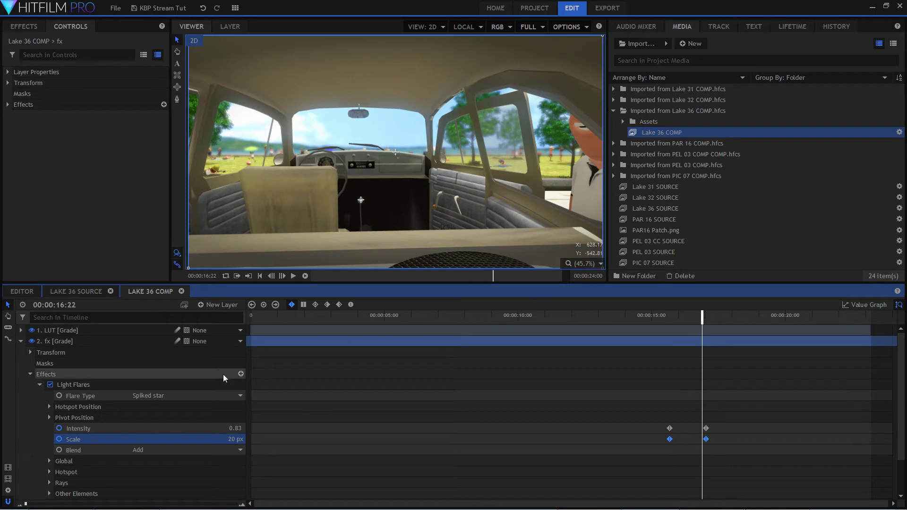
left_click(21, 342)
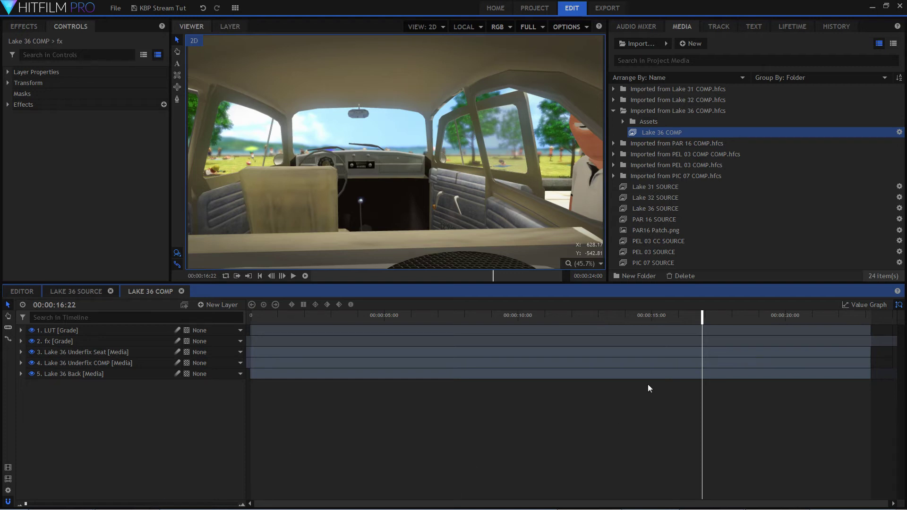
scroll(344, 189, "up", 2)
scroll(408, 186, "up", 3)
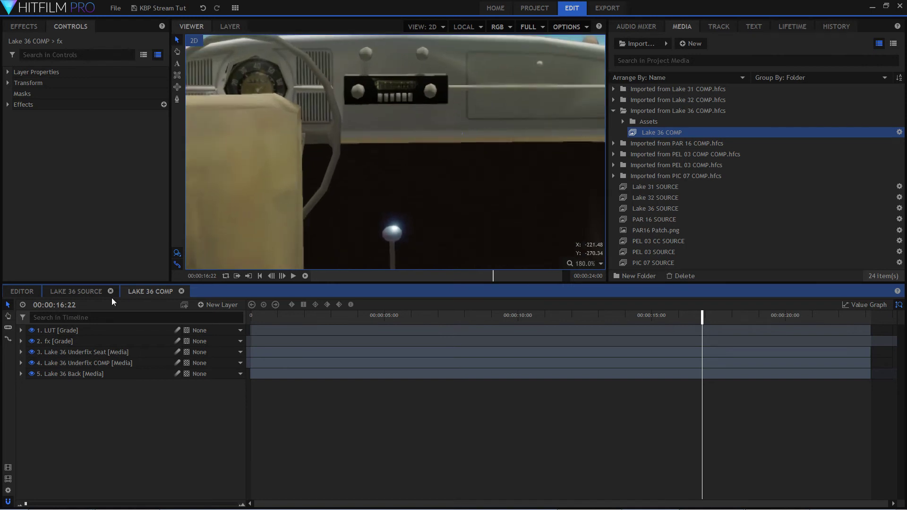
Compare the gear knob glint in Lake 36 SOURCE with Lake 36 COMP, finishing with Lake 36 COMP scaled to fit the viewer.
left_click(91, 295)
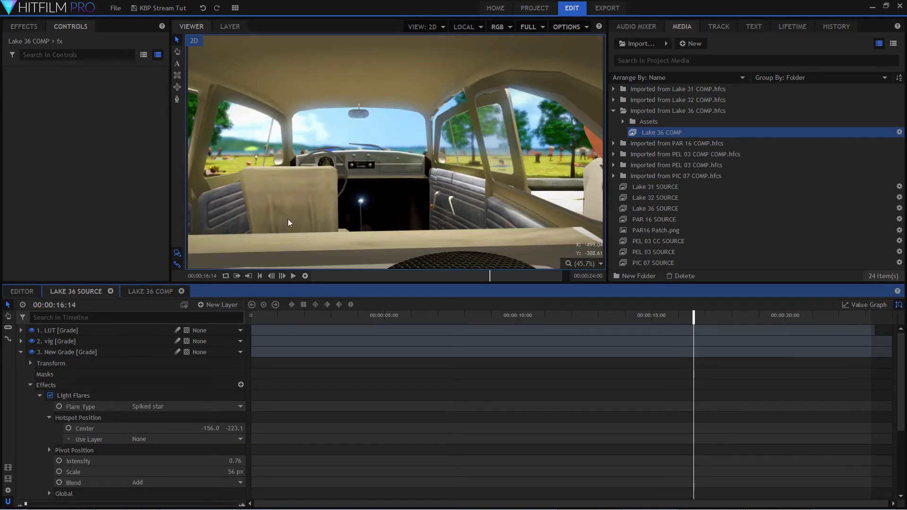
left_click(158, 296)
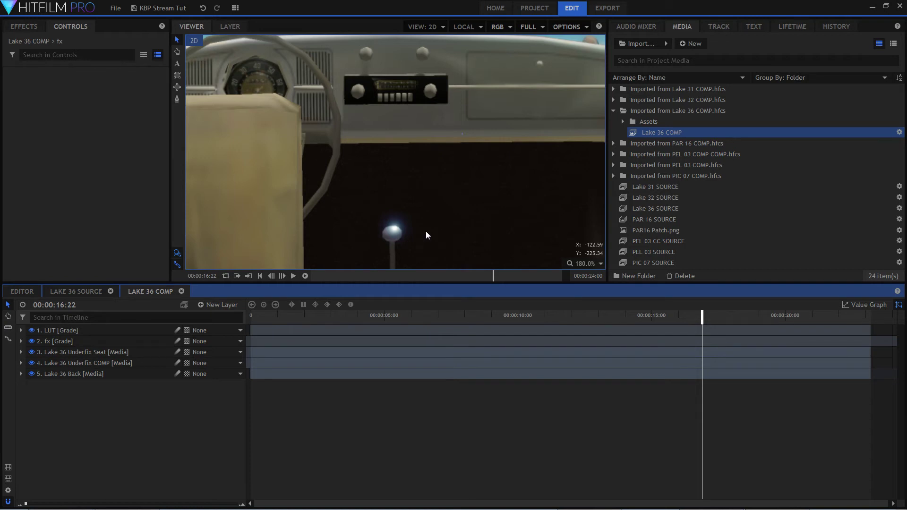
scroll(443, 225, "down", 3)
scroll(423, 208, "down", 5)
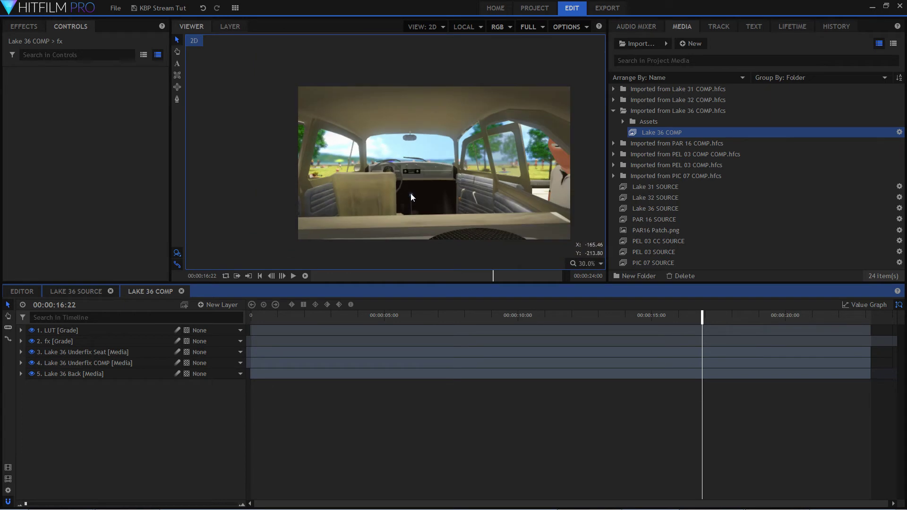
scroll(411, 196, "up", 1)
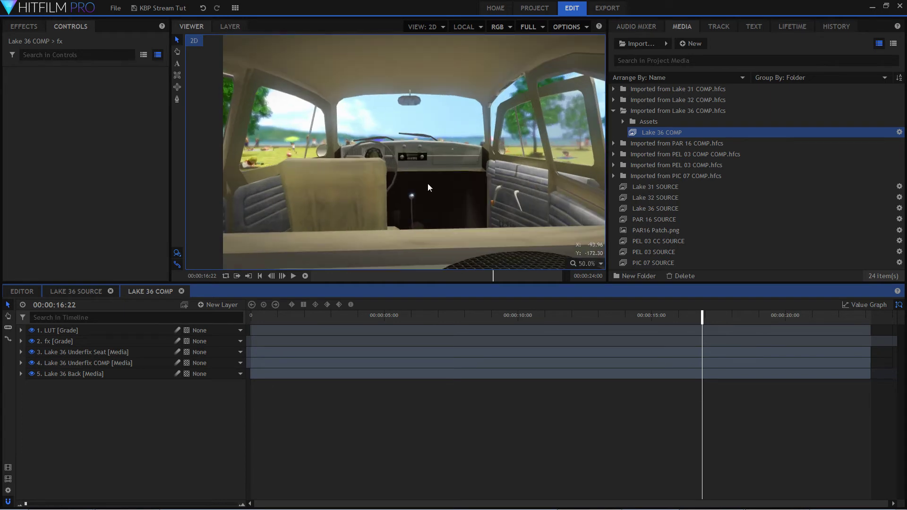
left_click(596, 264)
left_click(602, 376)
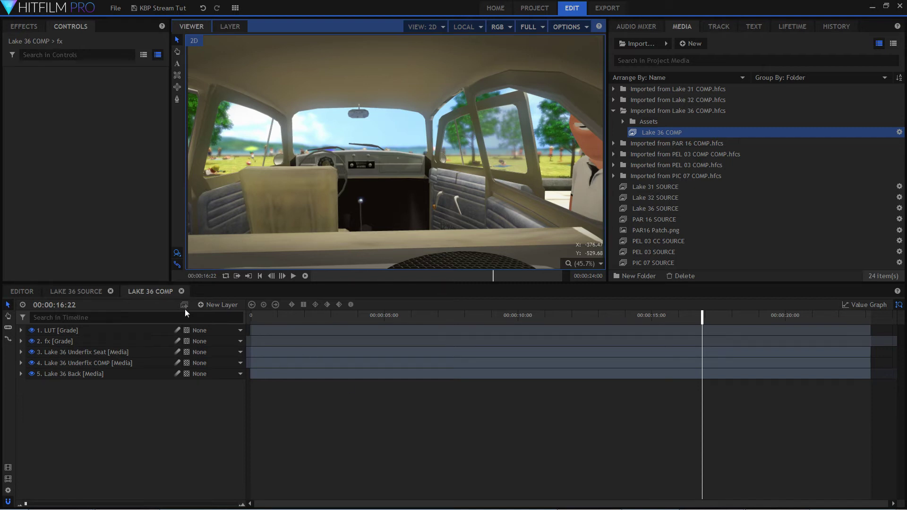
Close both Lake 36 composites, collapse the imported Lake 36 folder and open Lake 32 SOURCE.
left_click(182, 292)
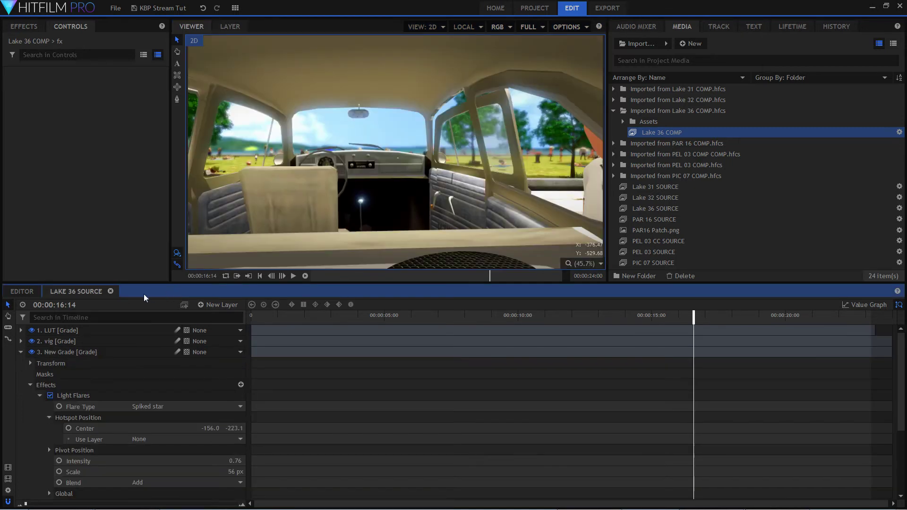
left_click(111, 291)
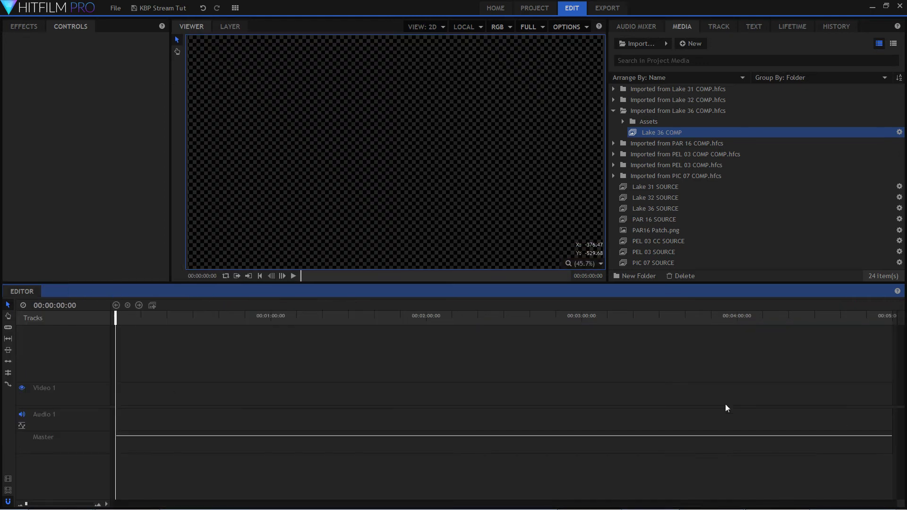
left_click(612, 110)
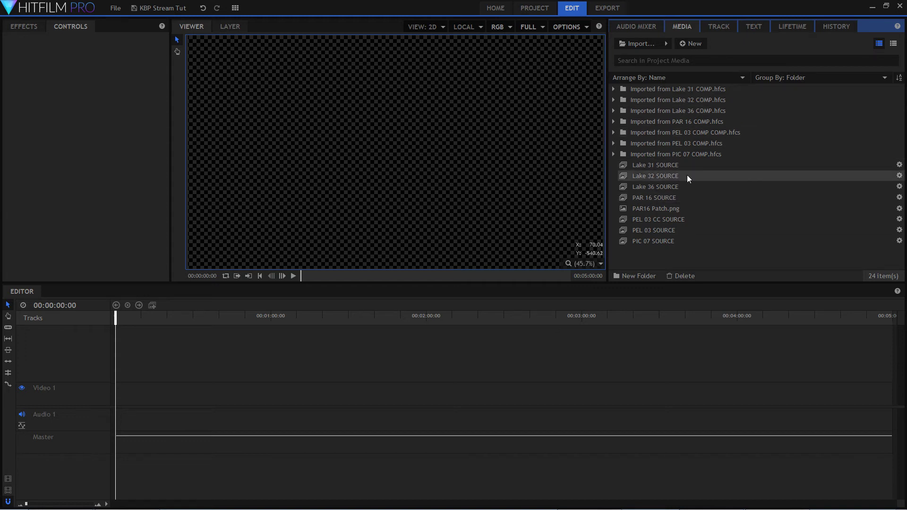
left_click(673, 179)
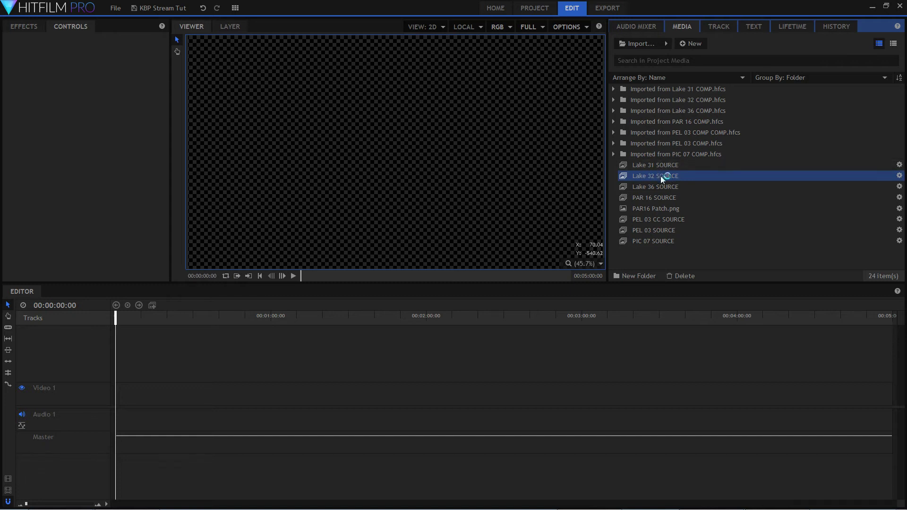
Scrub through Lake 32 SOURCE from its start to 00:00:06:23 to examine the ungraded car shot, checking the live chat midway.
left_click_drag(242, 321, 206, 320)
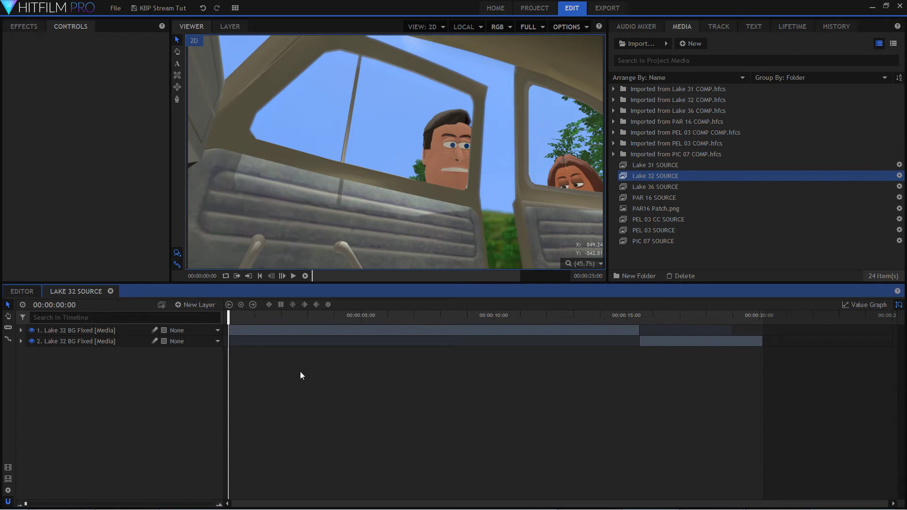
left_click_drag(228, 320, 519, 382)
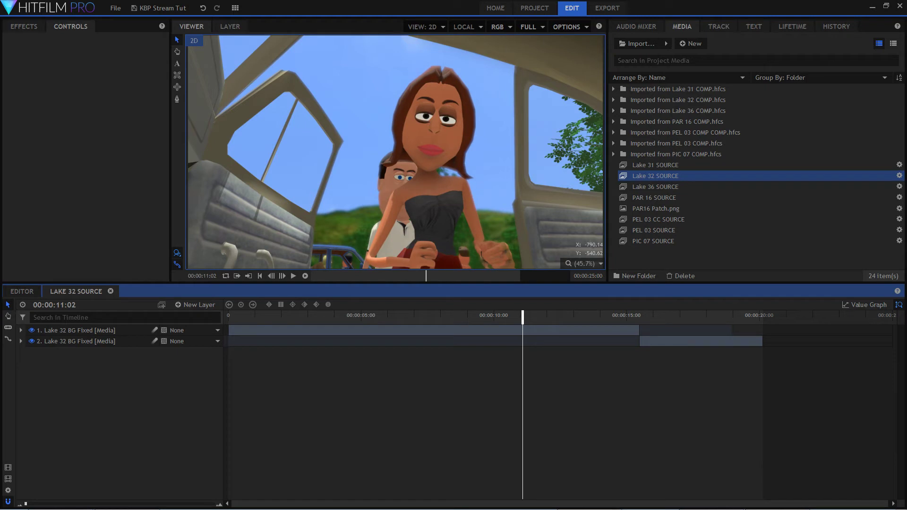
left_click_drag(0, 36, 255, 42)
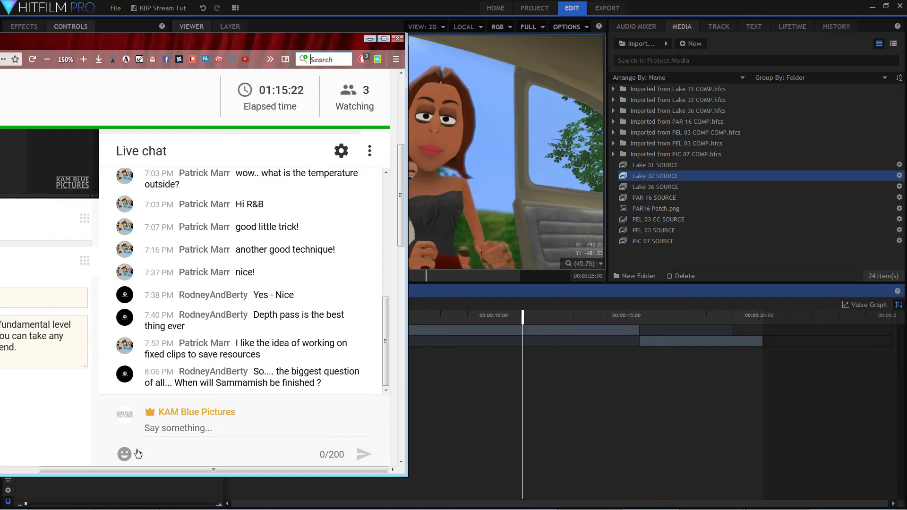
left_click_drag(282, 45, 0, 80)
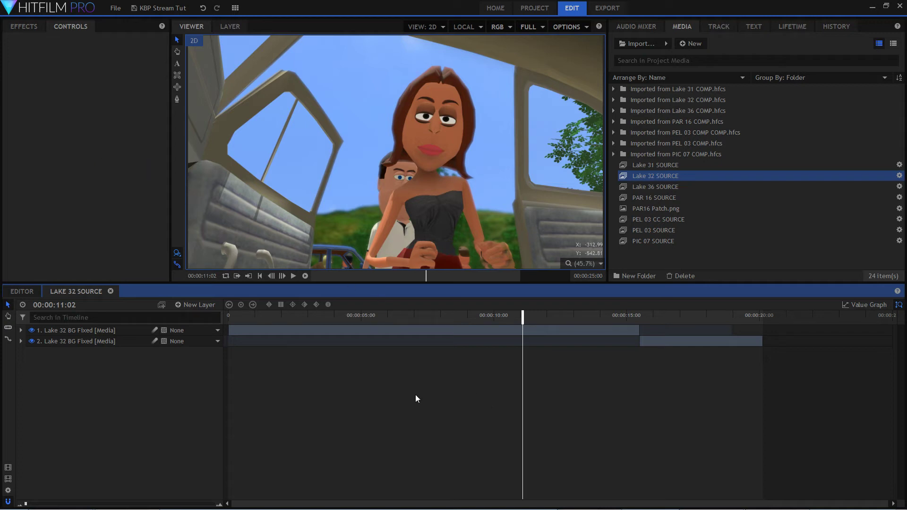
left_click(258, 319)
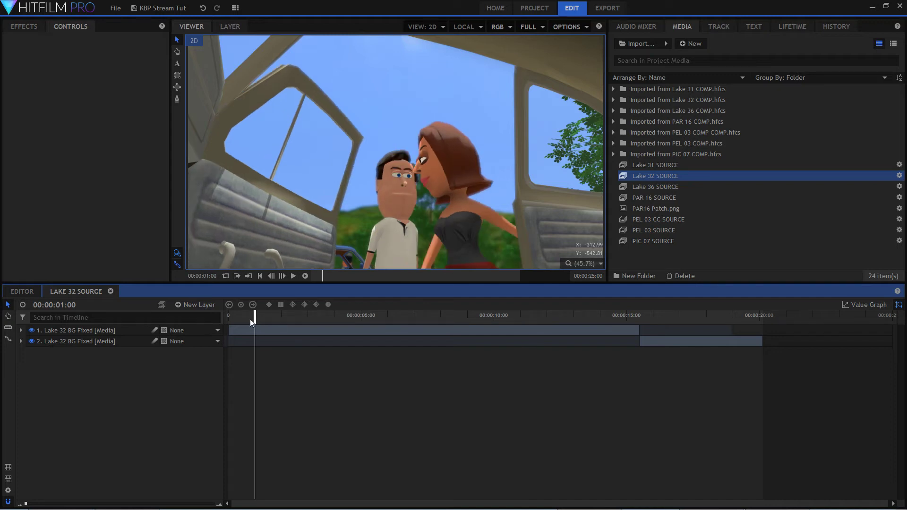
left_click_drag(256, 320, 230, 321)
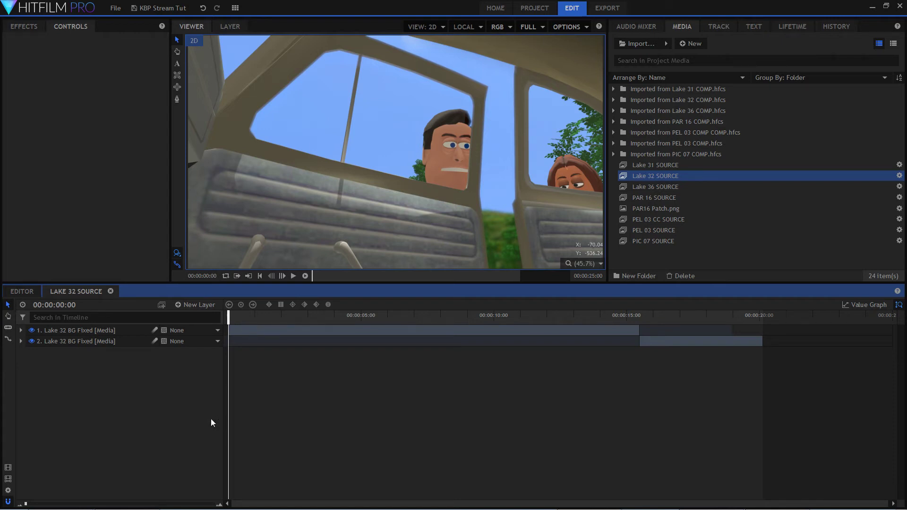
left_click_drag(228, 320, 186, 322)
left_click_drag(263, 316, 412, 317)
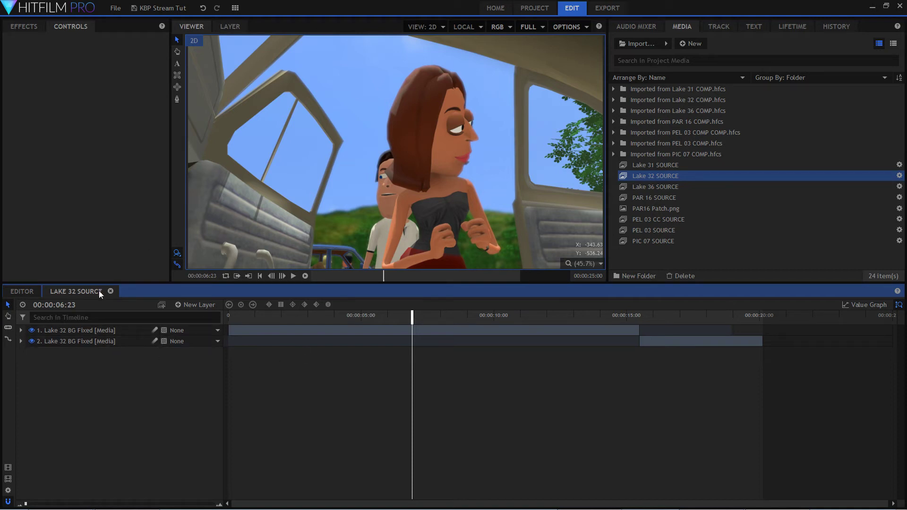
Find the Crush Blacks & Whites color correction effect and apply it to the second Lake 32 BG Fixed layer.
left_click(13, 26)
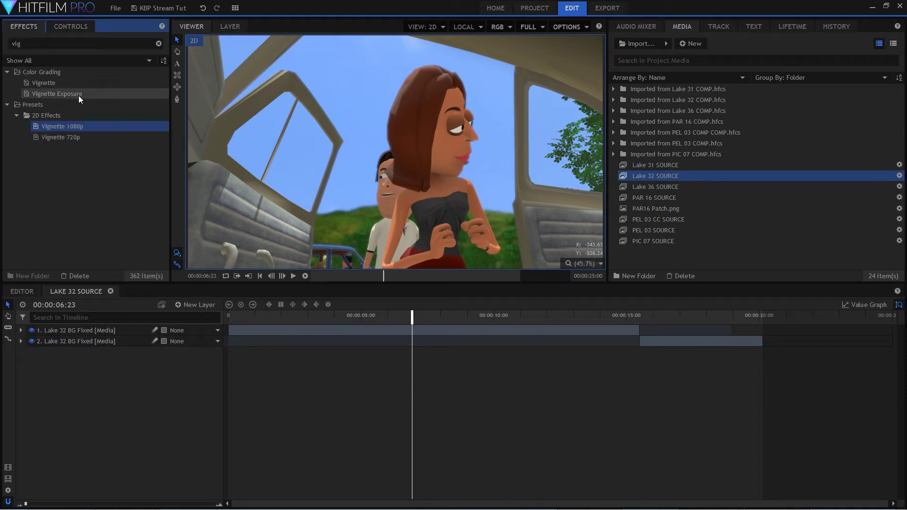
double_click(49, 44)
type("crus")
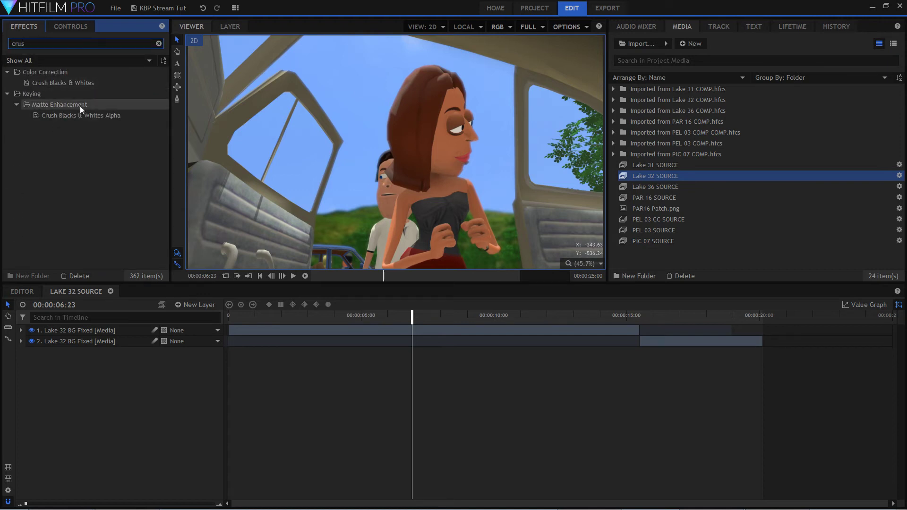
left_click(74, 83)
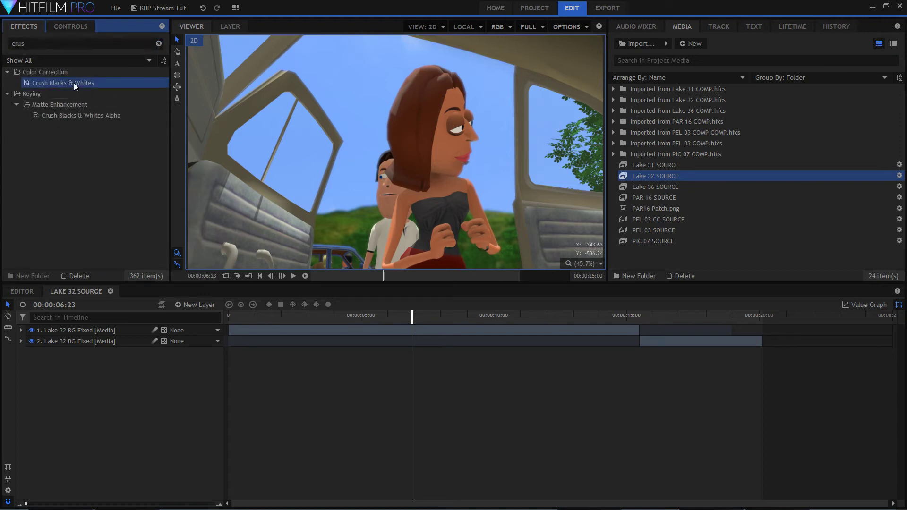
left_click_drag(57, 84, 92, 346)
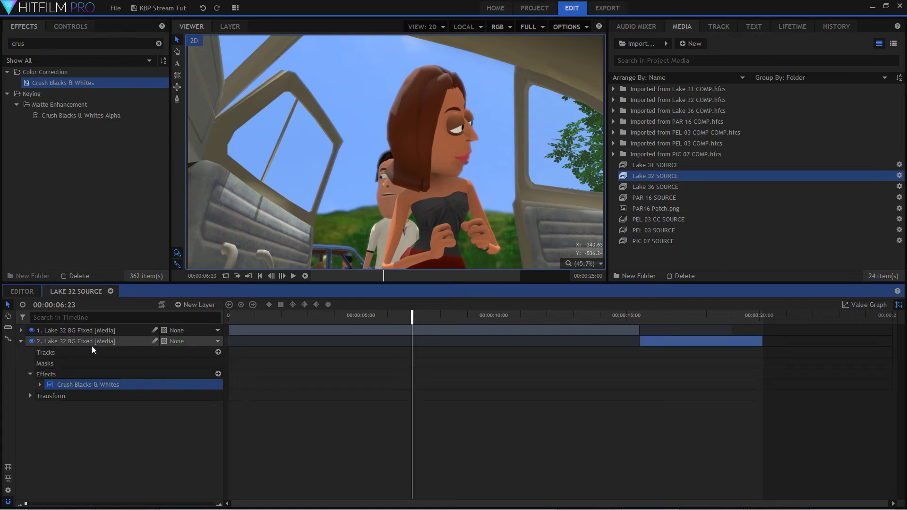
Toggle the visibility of the two Lake 32 BG Fixed layers and scrub around their cut, then back to 00:00:10:06.
left_click(33, 343)
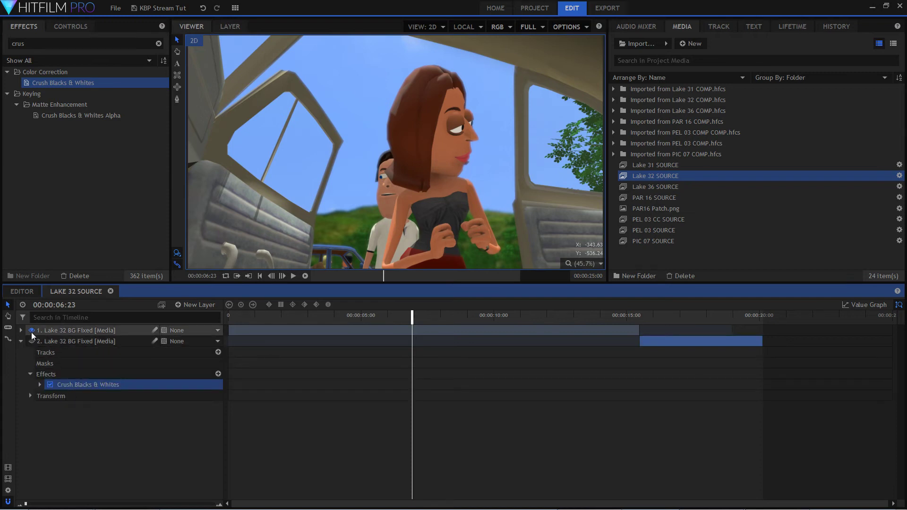
left_click(31, 331)
left_click(31, 332)
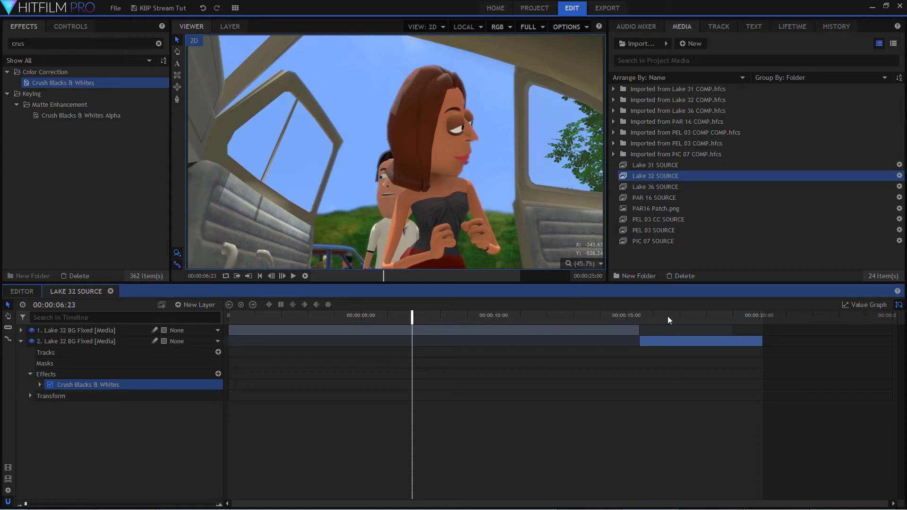
left_click_drag(628, 316, 635, 317)
left_click_drag(646, 320, 500, 327)
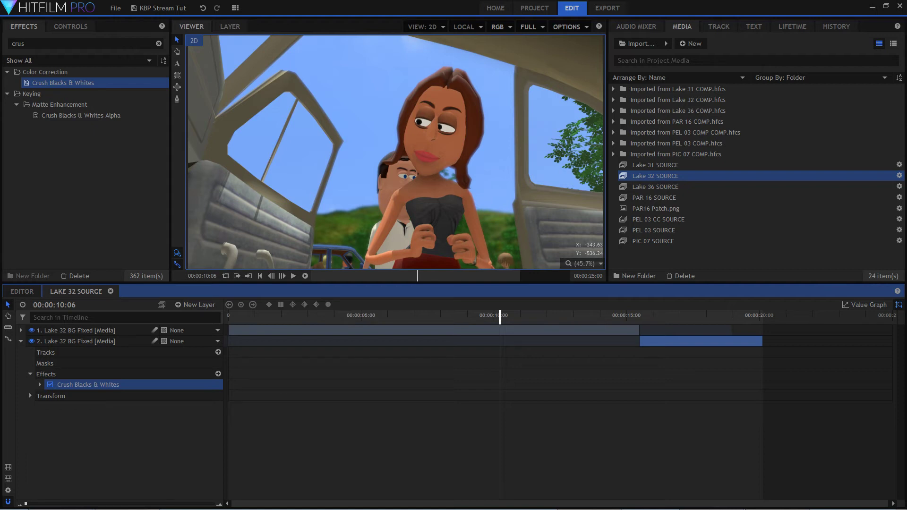
Read the newest live chat messages, put the chat window away and scrub Lake 32 SOURCE back to 00:00:02:07.
left_click_drag(0, 21, 206, 37)
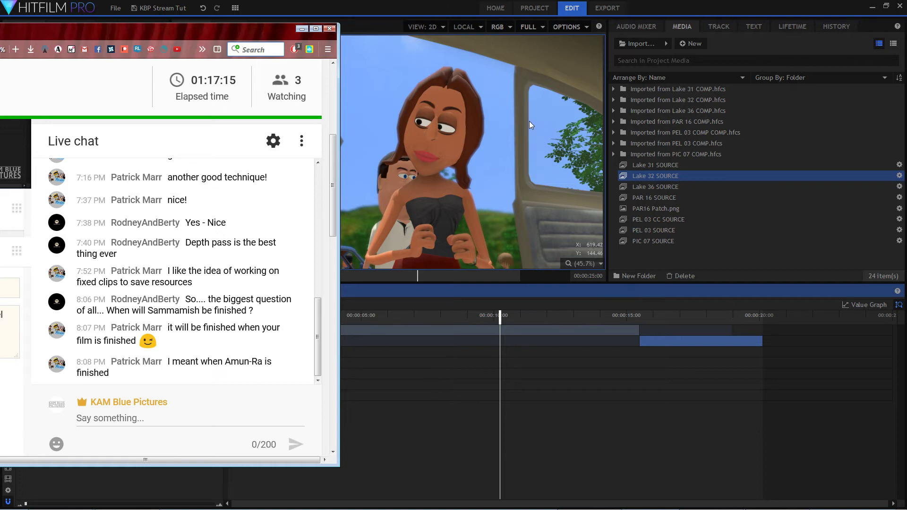
left_click_drag(279, 27, 0, 54)
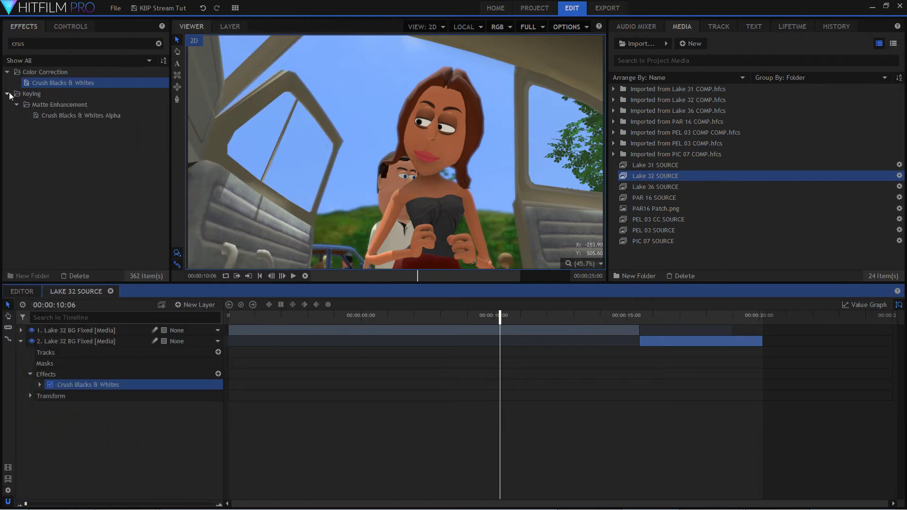
left_click(360, 316)
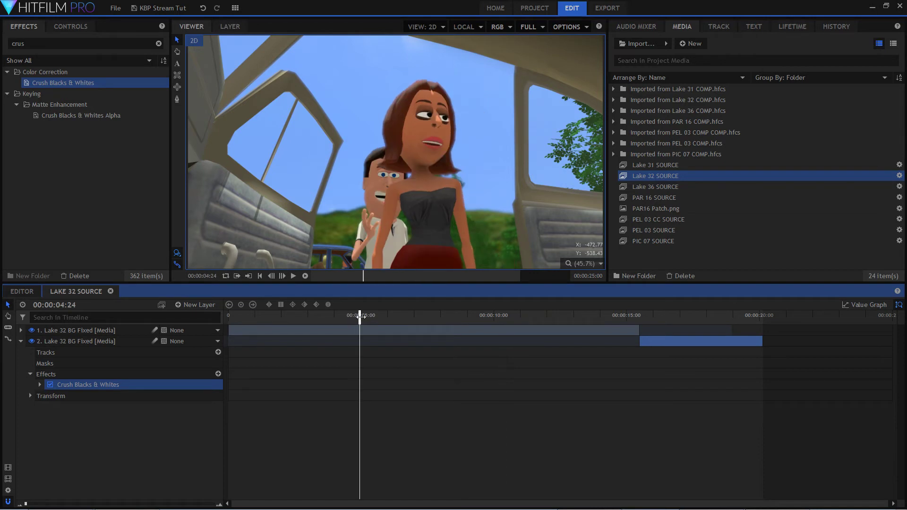
left_click_drag(359, 316, 290, 327)
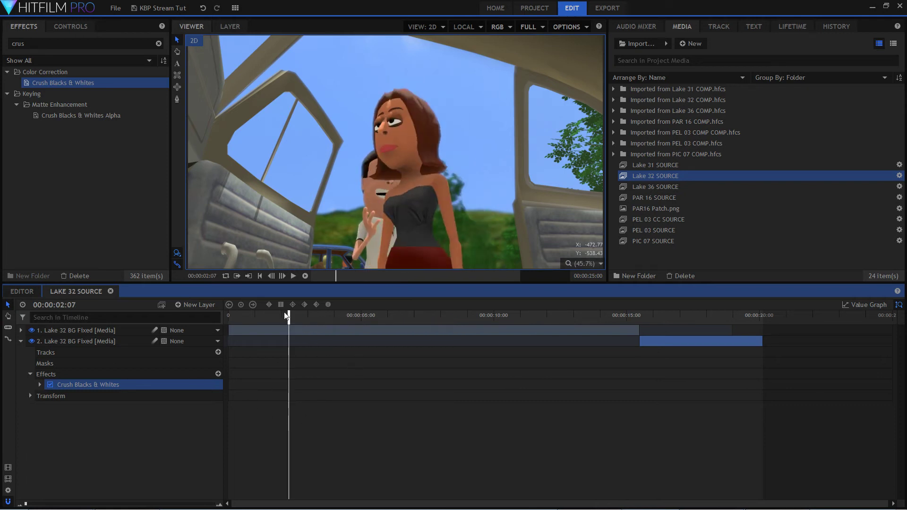
Expand the Crush Blacks & Whites settings on the second Lake 32 BG Fixed layer and scrub to 00:00:15:08, just before the cut.
left_click(147, 435)
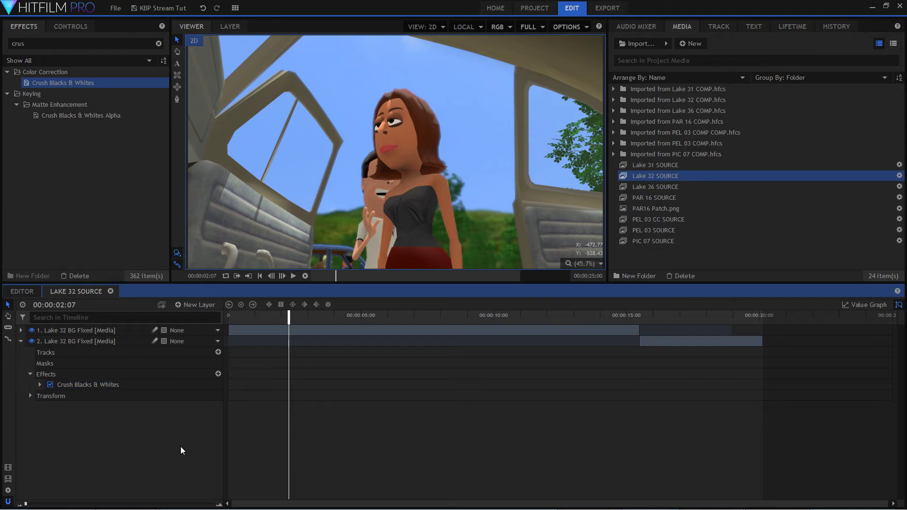
left_click(126, 386)
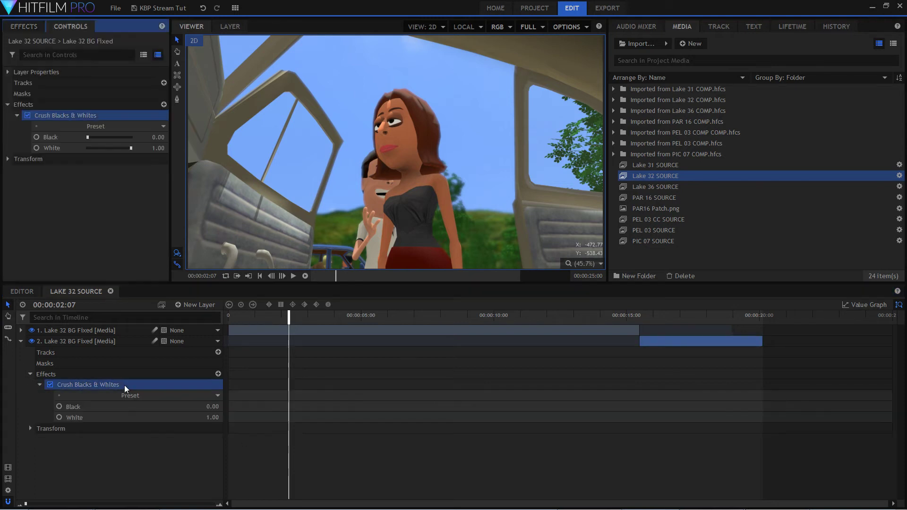
left_click(30, 373)
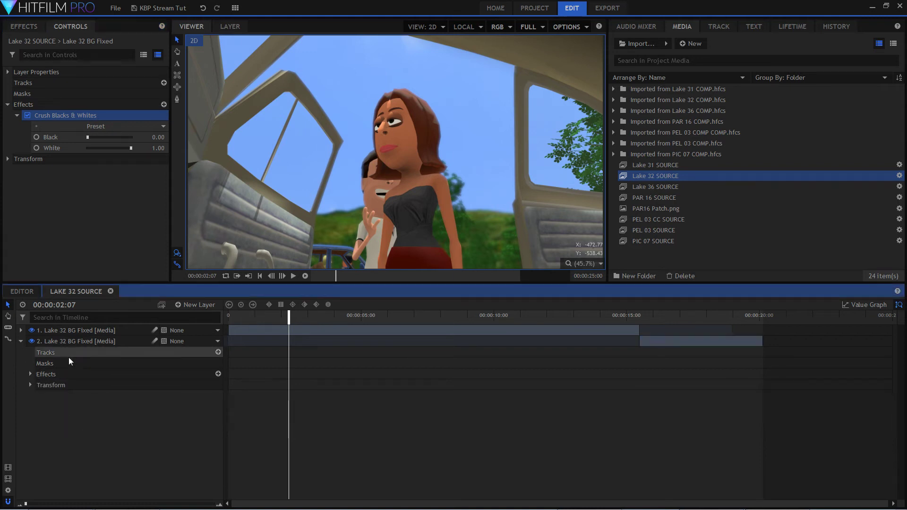
left_click(21, 342)
left_click(21, 341)
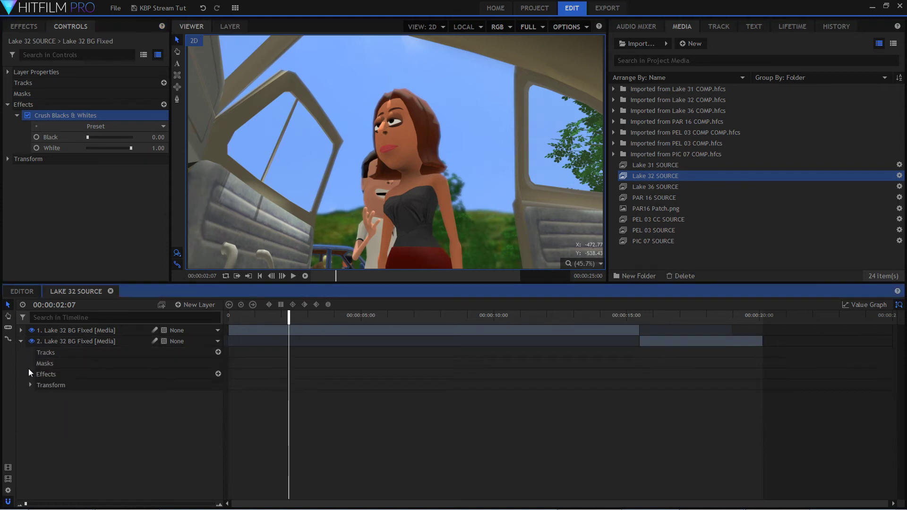
left_click(28, 374)
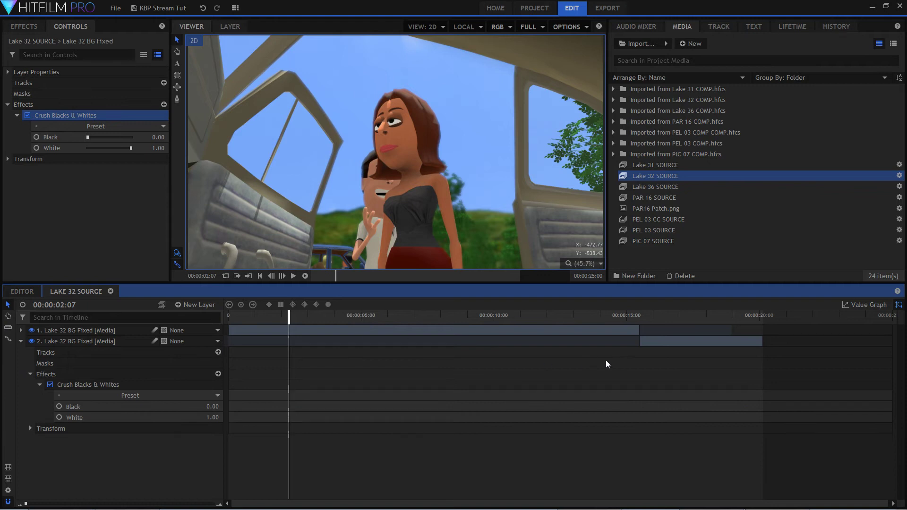
left_click_drag(653, 316, 635, 317)
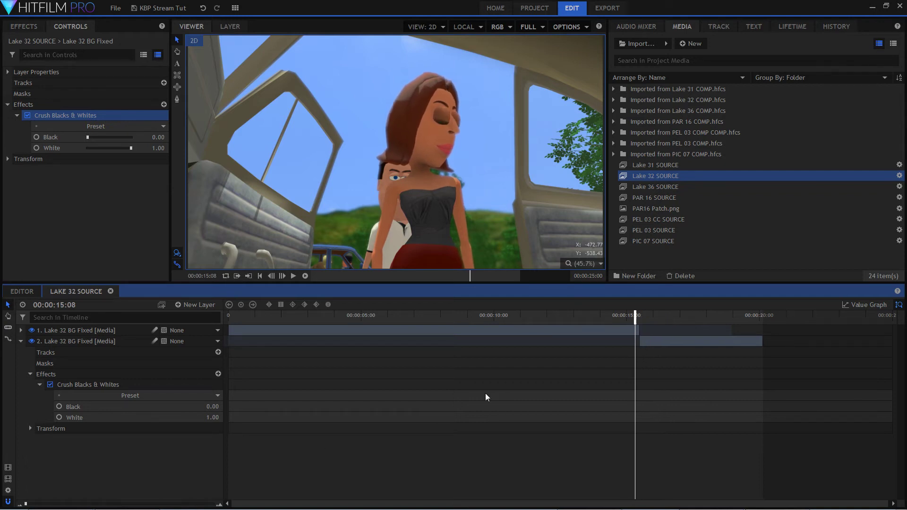
Add a new grade layer above the two Lake 32 BG Fixed layers.
left_click(78, 384)
left_click(85, 342)
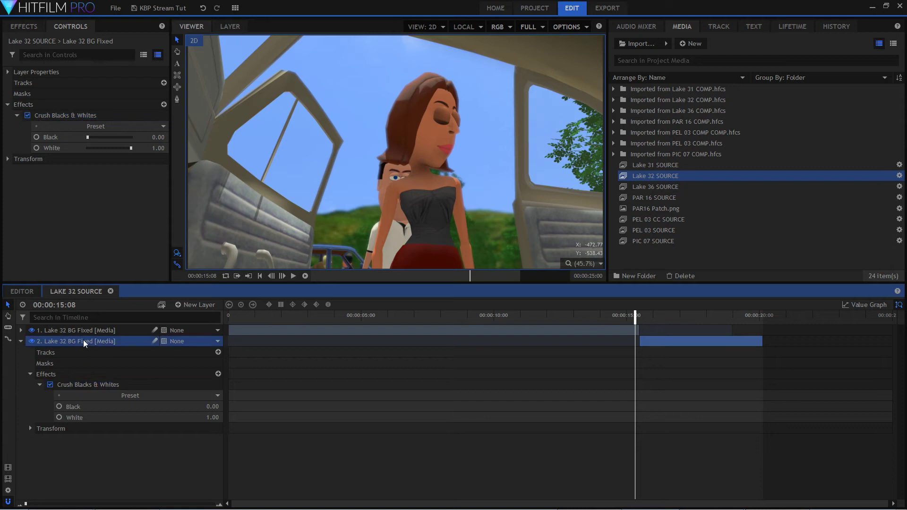
left_click(84, 329)
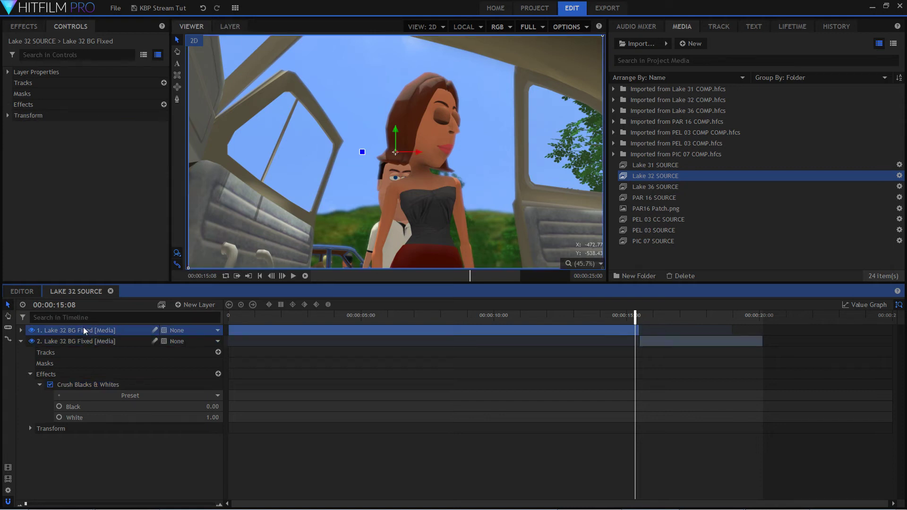
left_click(84, 385)
left_click(220, 305)
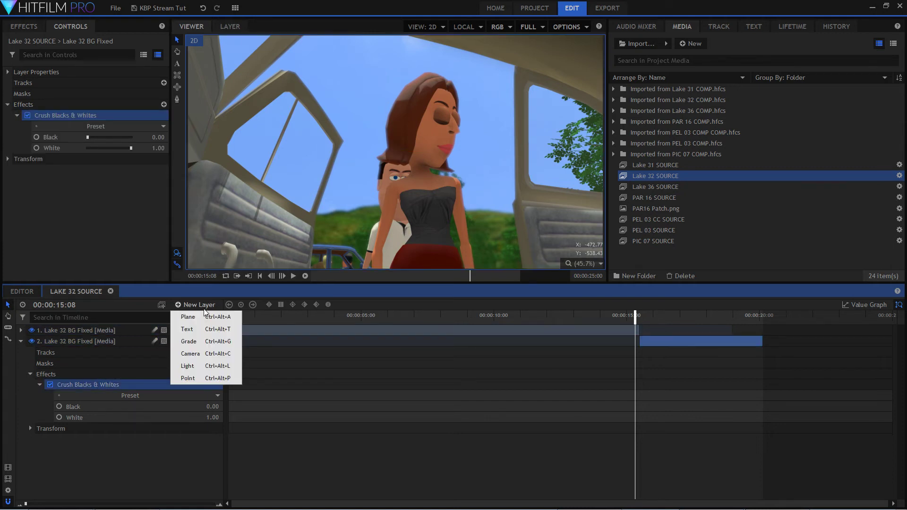
left_click(207, 338)
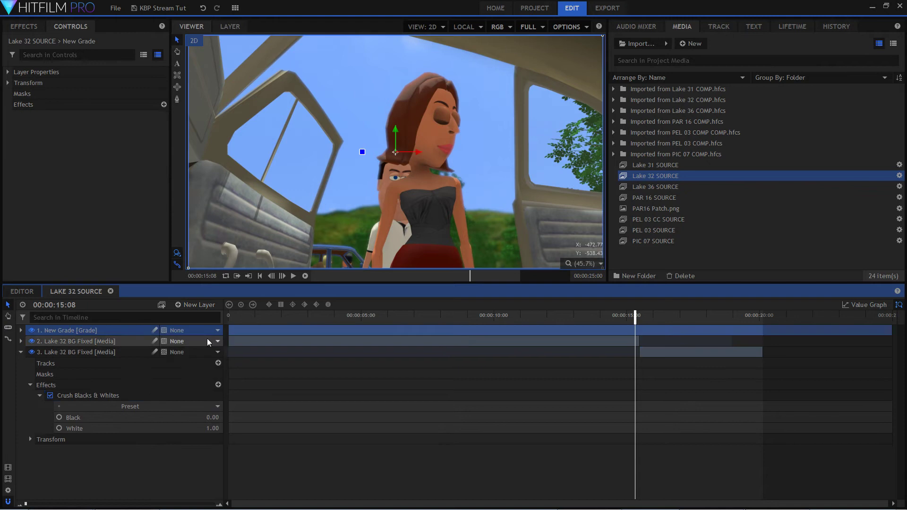
Move the Crush Blacks & Whites effect from the lower Lake 32 BG Fixed layer onto the new grade layer and collapse the emptied layer.
left_click(95, 392)
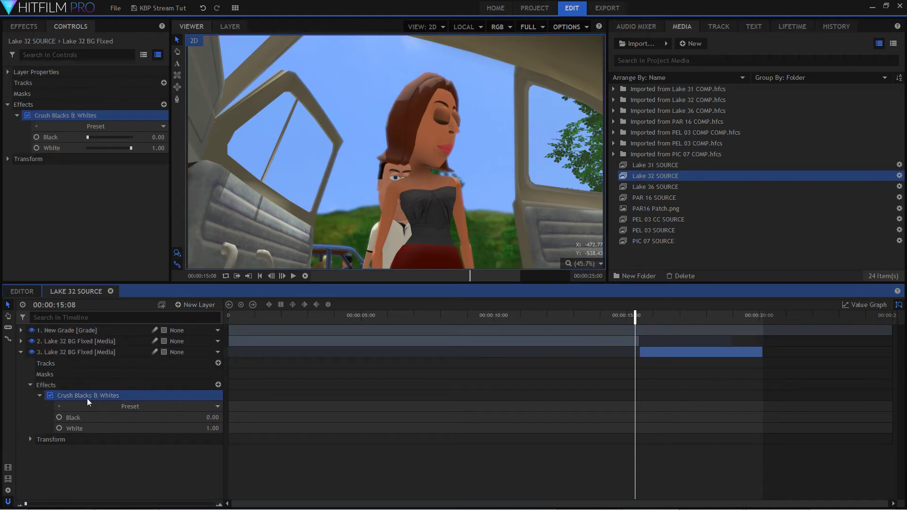
left_click_drag(86, 398, 83, 330)
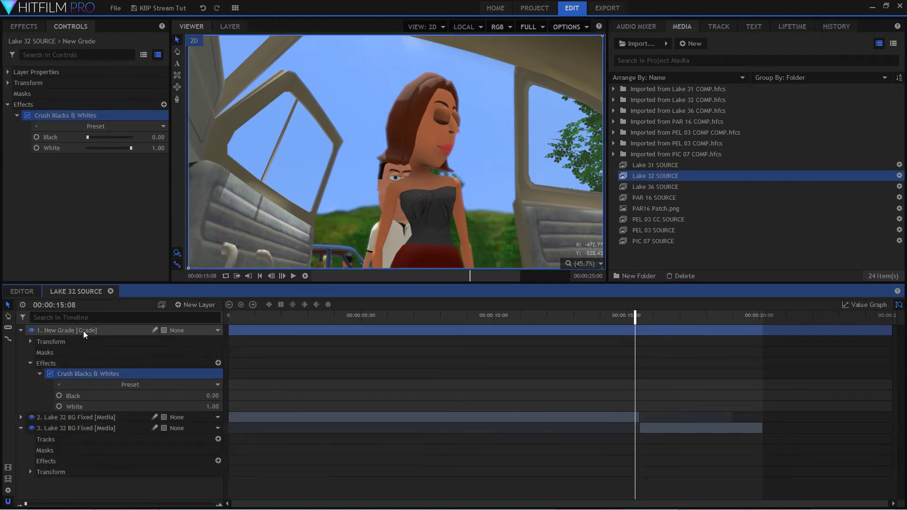
left_click(21, 428)
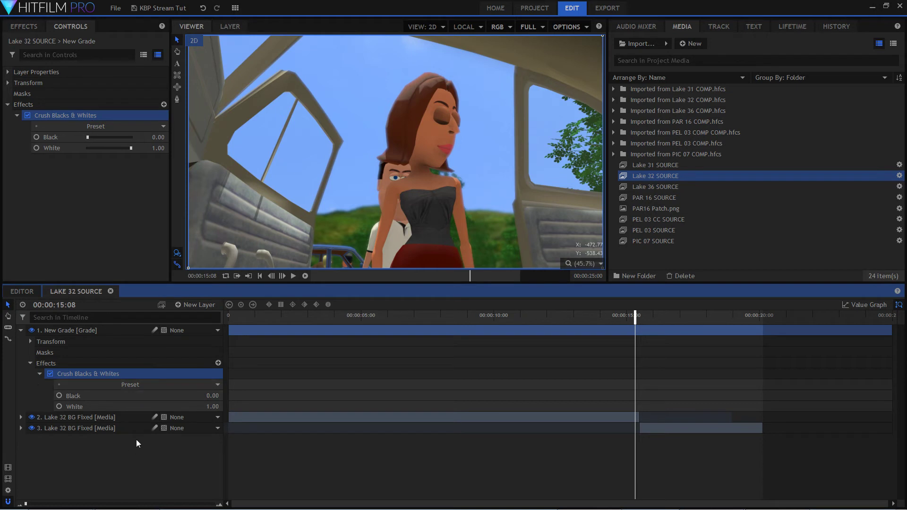
At 00:00:15:04, set the White value of Crush Blacks & Whites to 0.76 and toggle the effect to compare the result.
mouse_move(632, 321)
left_mouse_down()
mouse_move(650, 320)
mouse_move(631, 323)
left_mouse_up()
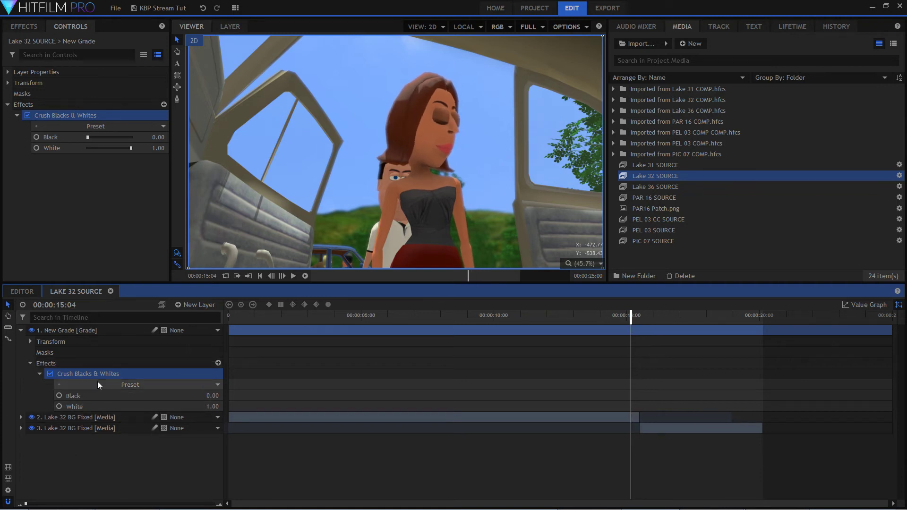
mouse_move(215, 398)
left_mouse_down()
mouse_move(212, 408)
mouse_move(190, 409)
mouse_move(200, 409)
left_mouse_up()
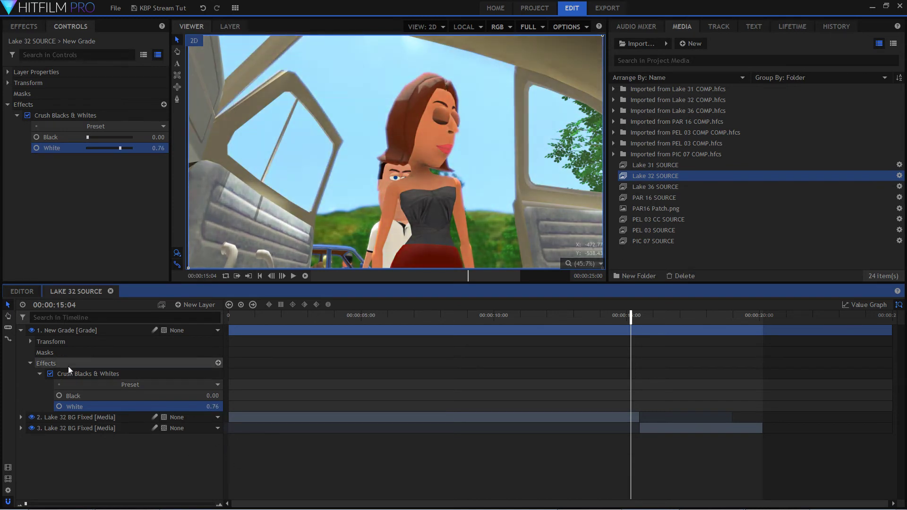
left_click(49, 378)
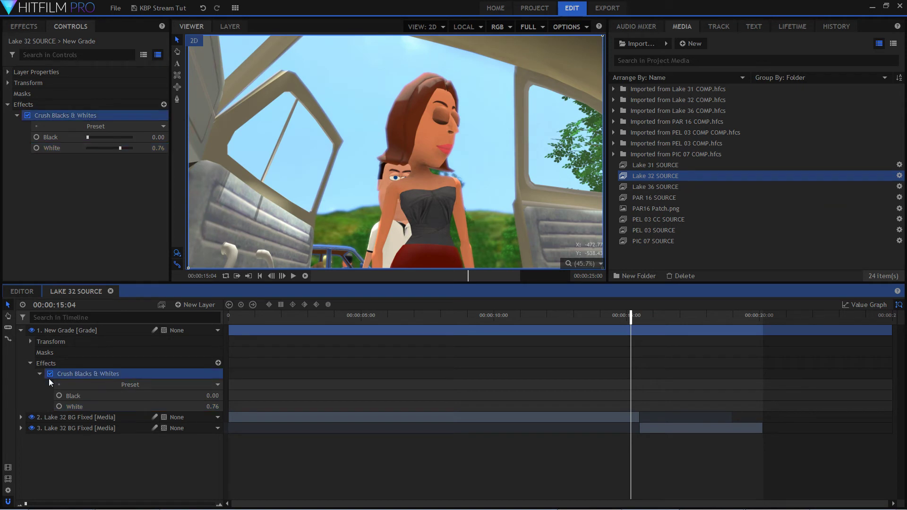
left_click(50, 374)
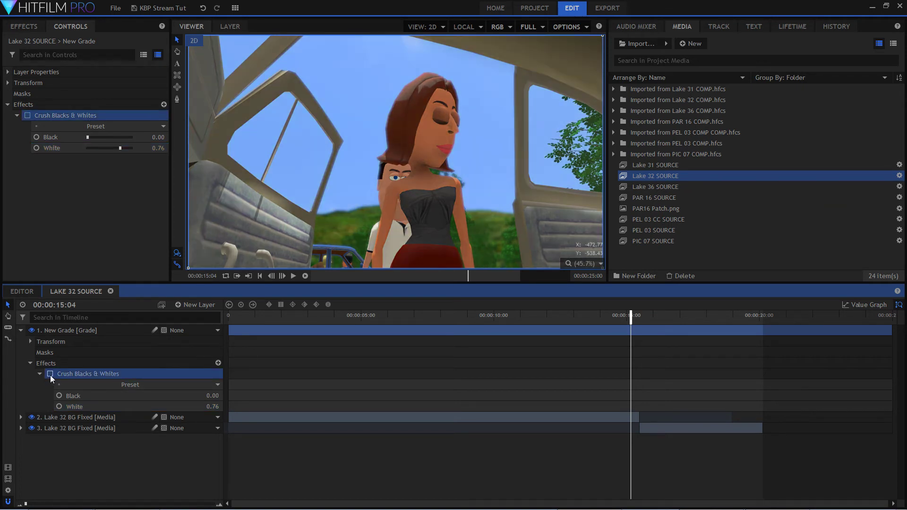
left_click(47, 375)
left_click(44, 375)
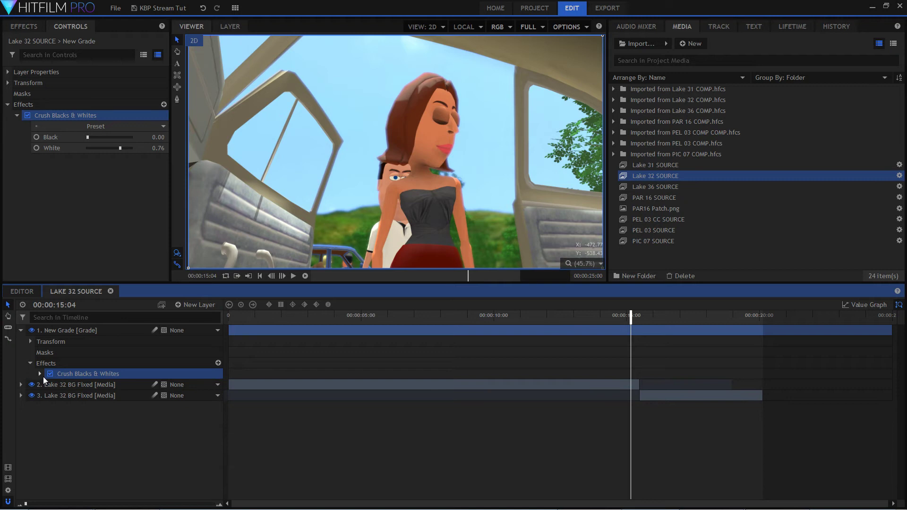
left_click(50, 374)
left_click(48, 375)
left_click(40, 374)
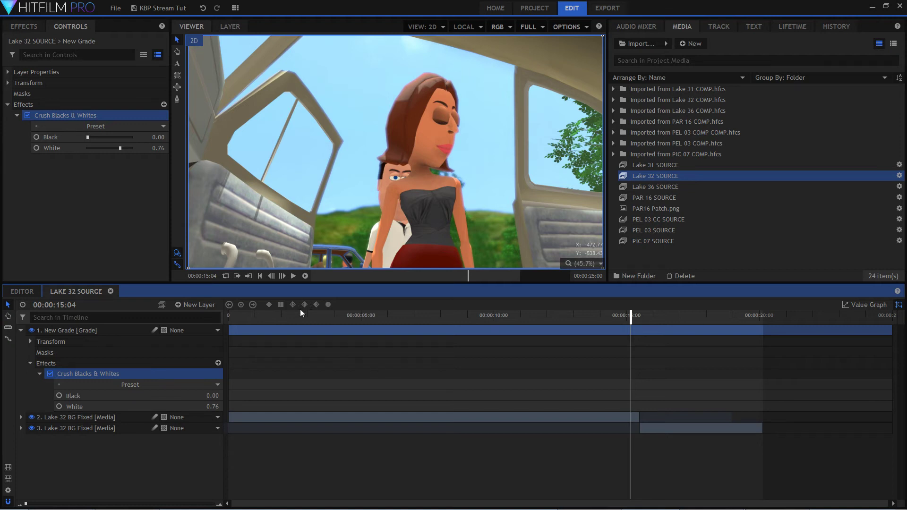
Scrub through the first Lake 32 clip to check the brightened grade, ending at 00:00:08:22.
left_click(331, 317)
left_click_drag(330, 318, 466, 339)
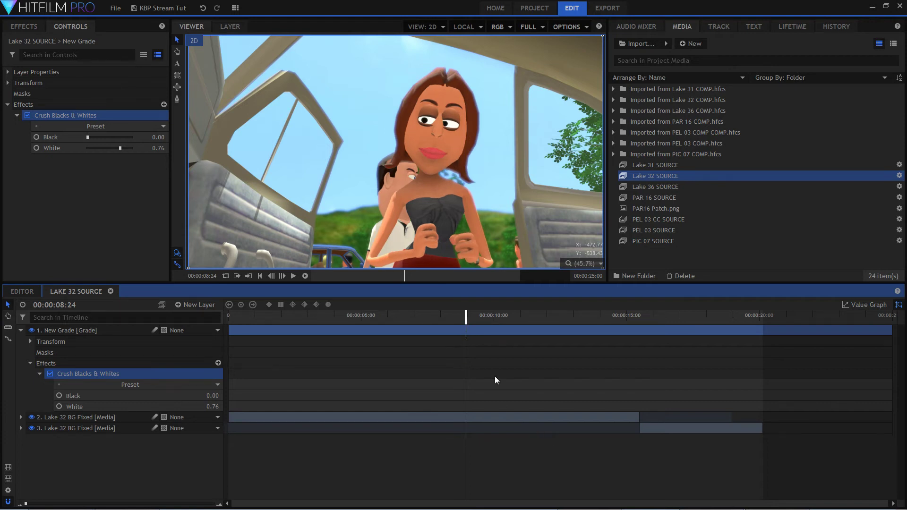
left_click_drag(466, 318, 383, 327)
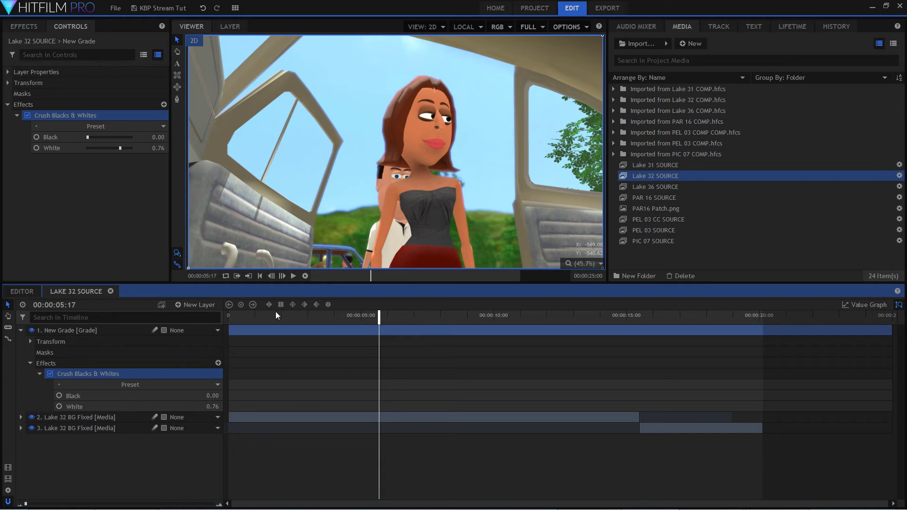
left_click_drag(277, 314, 299, 316)
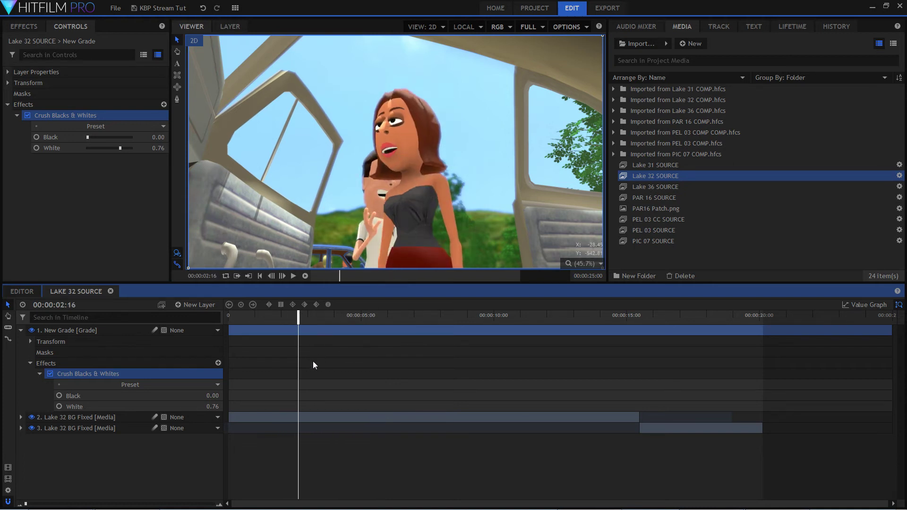
left_click_drag(299, 315, 315, 316)
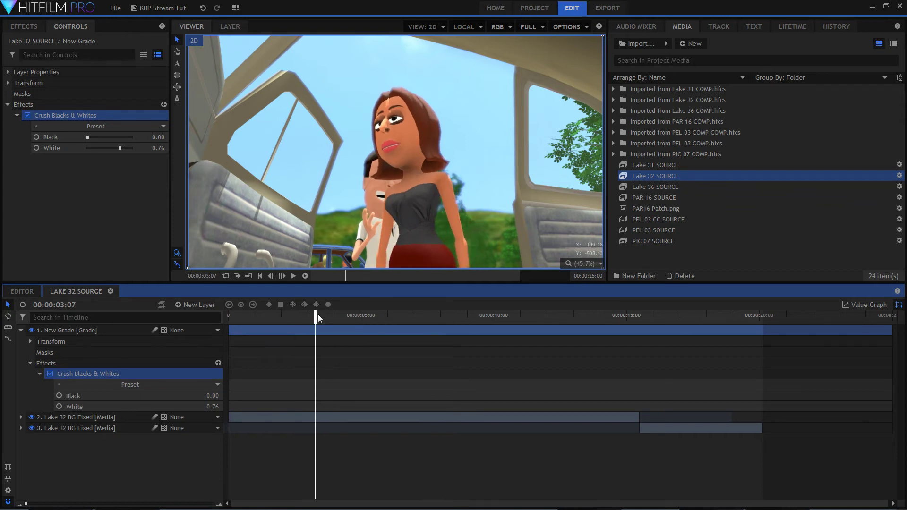
left_click_drag(311, 317, 464, 329)
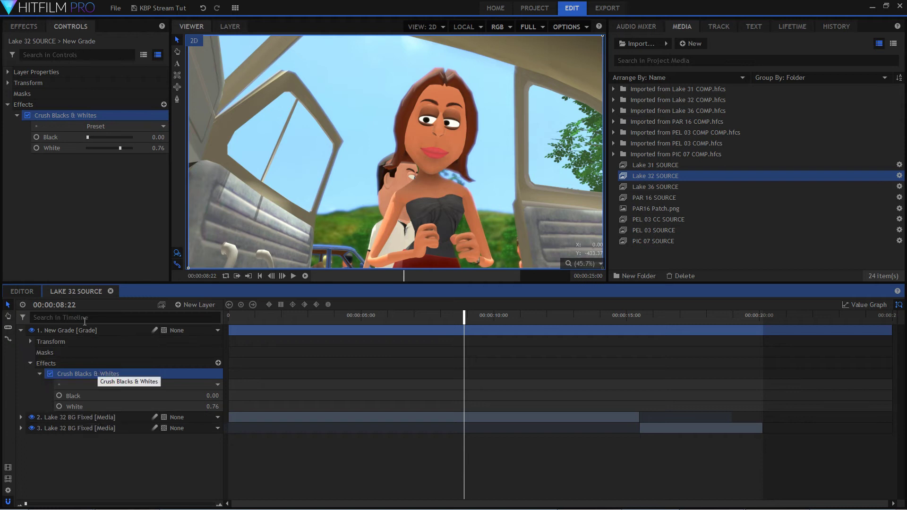
Search the effects for "light f" and apply Light Flares to the grade layer.
left_click(37, 25)
double_click(36, 44)
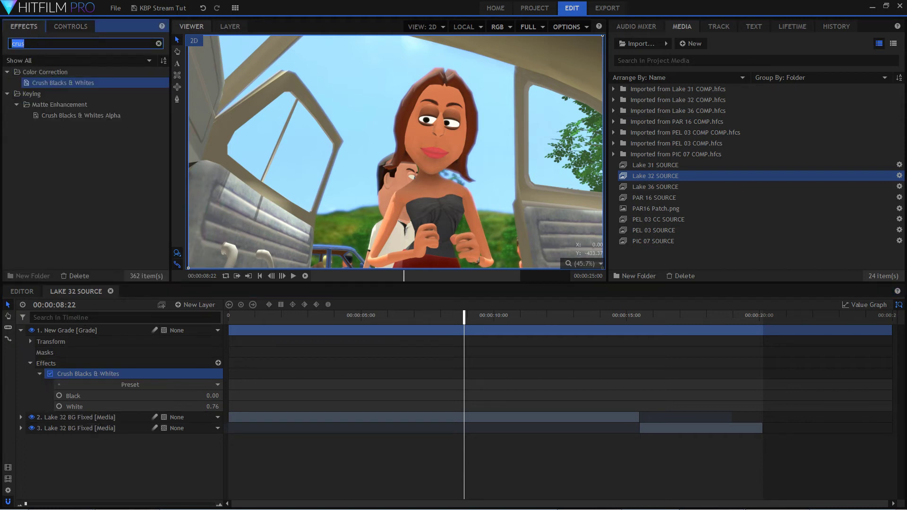
type("lgi")
key("BackSpace")
key("BackSpace")
type("ight")
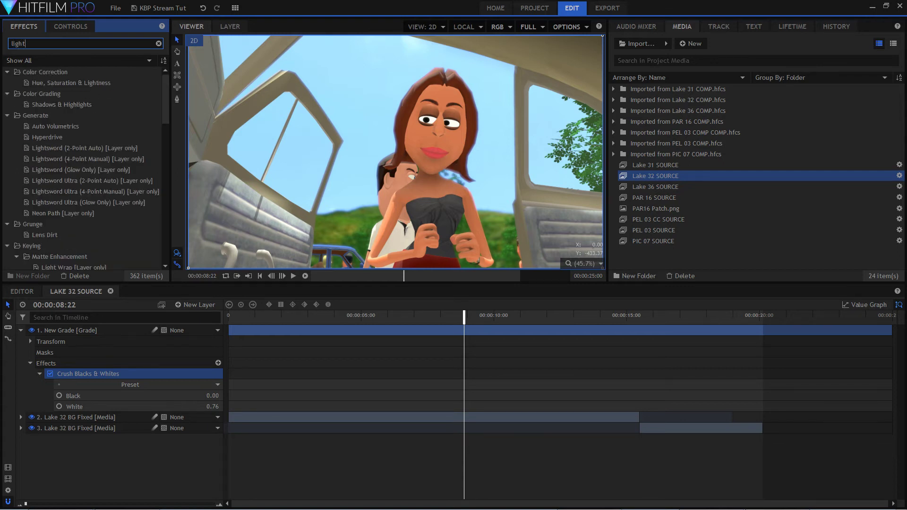
type(" nf")
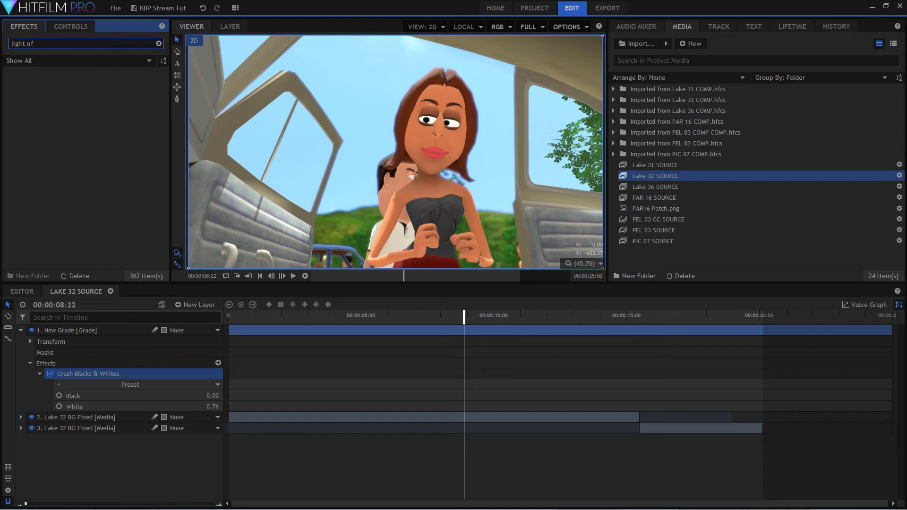
key("BackSpace")
key("BackSpace")
type("f")
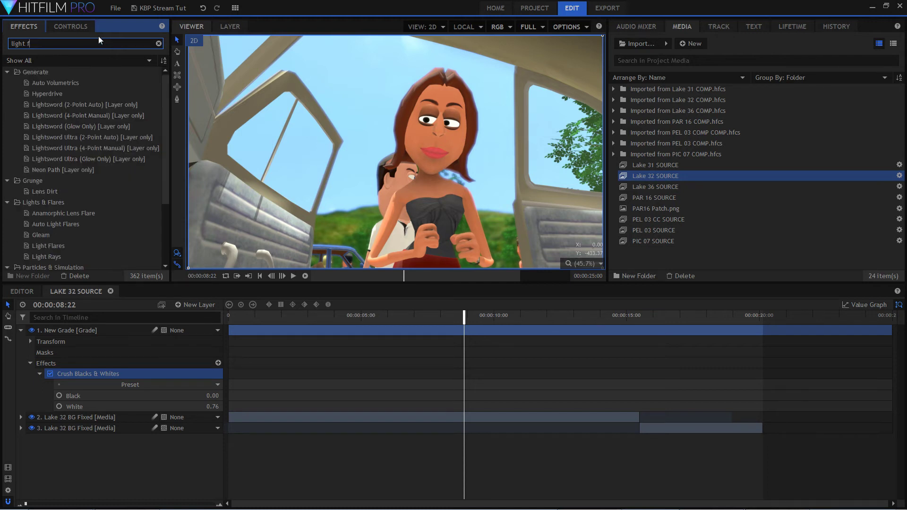
left_click(54, 245)
left_click_drag(53, 243, 106, 328)
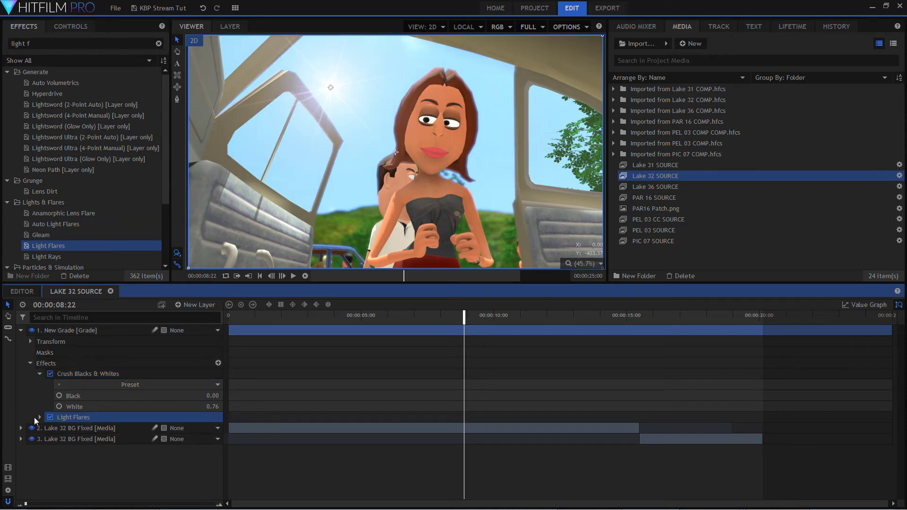
Expand the Light Flares settings and set the flare type to Spotlight hard.
left_click(40, 417)
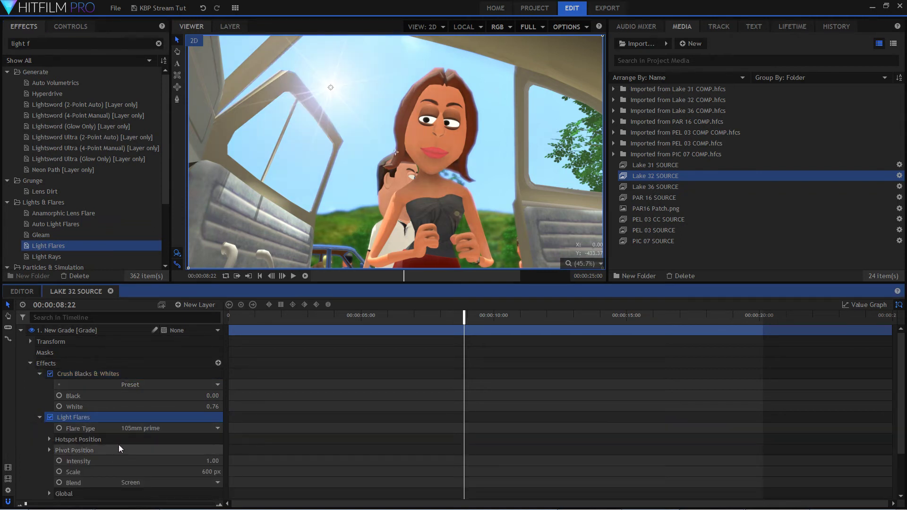
left_click(190, 430)
scroll(189, 393, "down", 5)
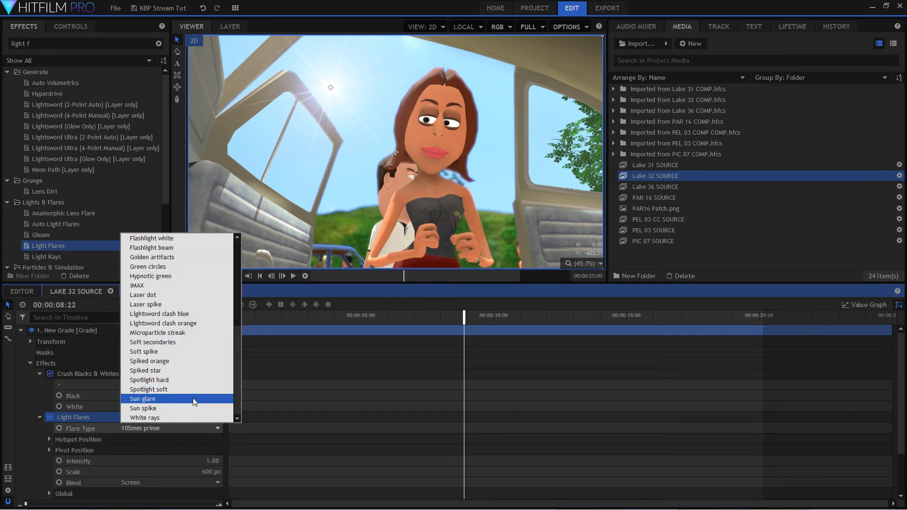
left_click(177, 384)
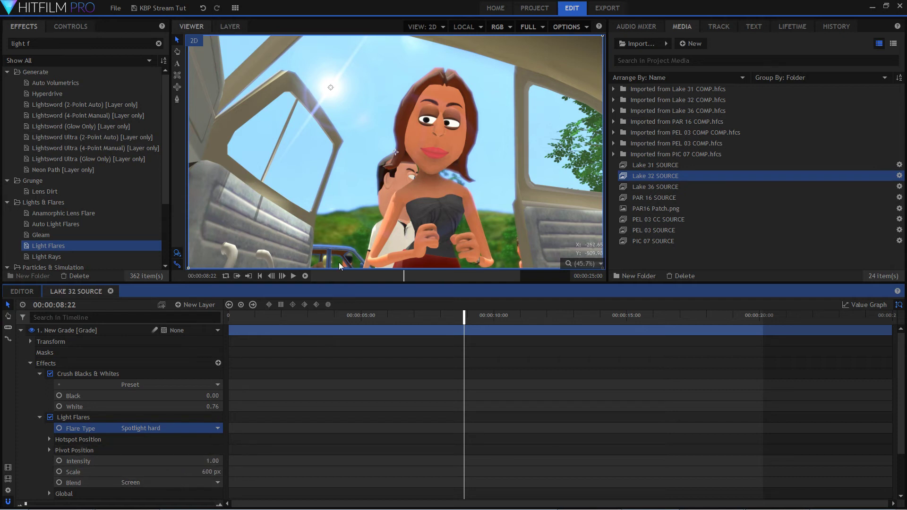
Move the flare hotspot to the upper edge of the frame, above the woman's head, and inspect its placement.
scroll(504, 144, "down", 3)
scroll(506, 120, "up", 2)
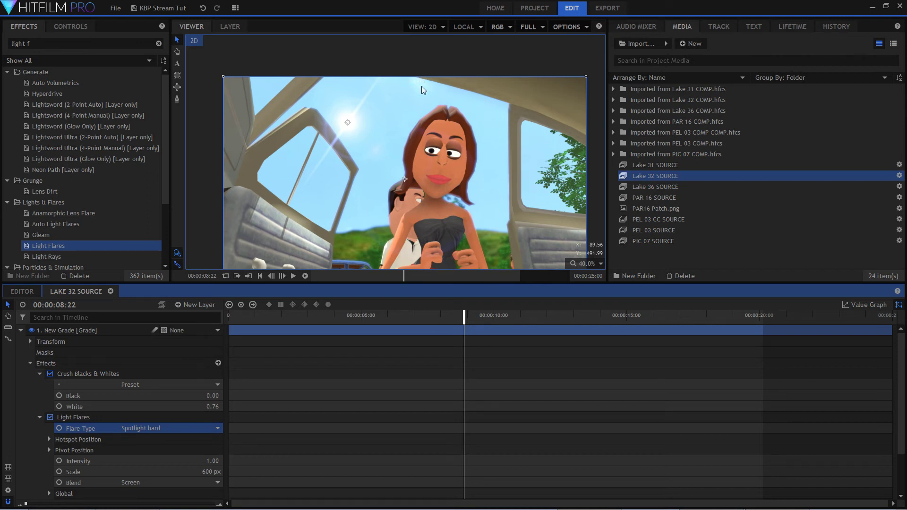
left_click_drag(349, 124, 423, 80)
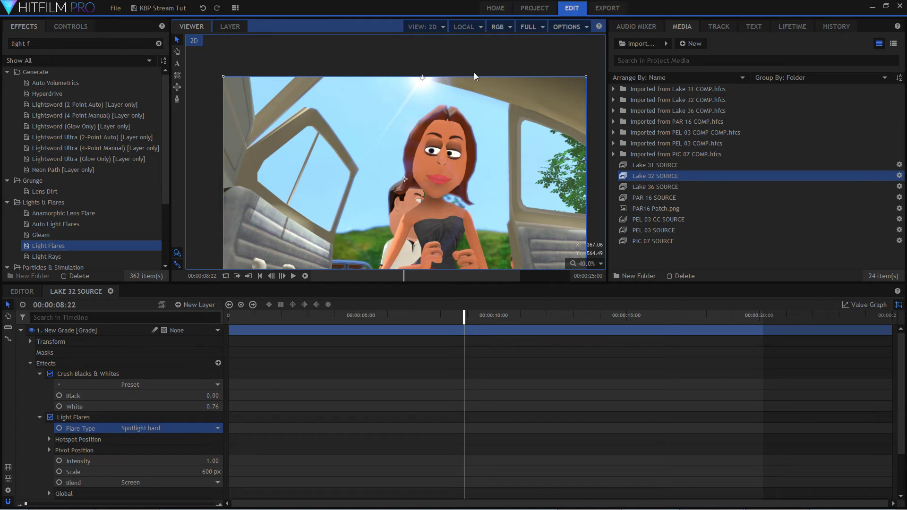
scroll(479, 67, "up", 3)
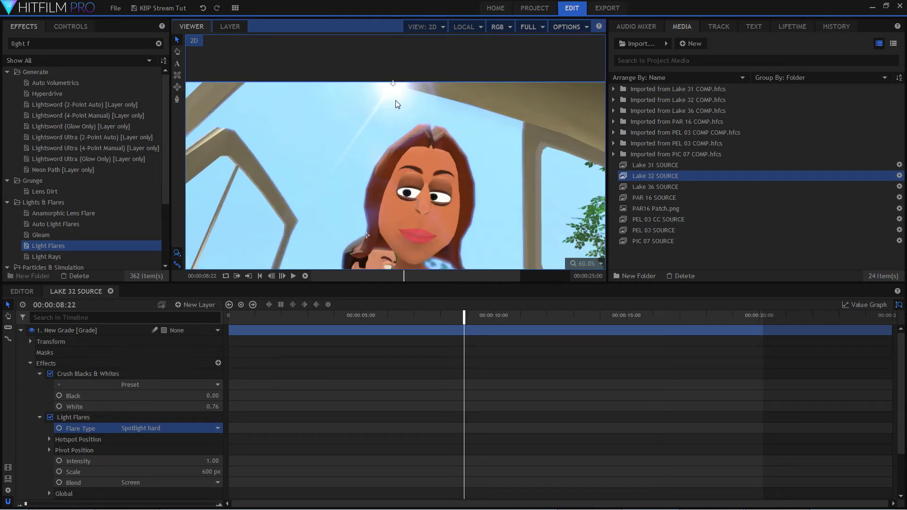
scroll(422, 129, "down", 3)
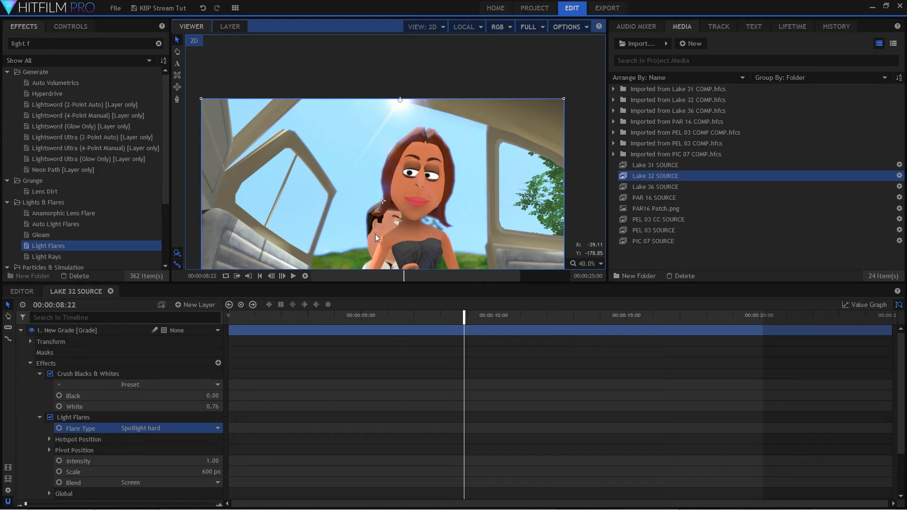
scroll(425, 188, "down", 2)
scroll(427, 191, "up", 4)
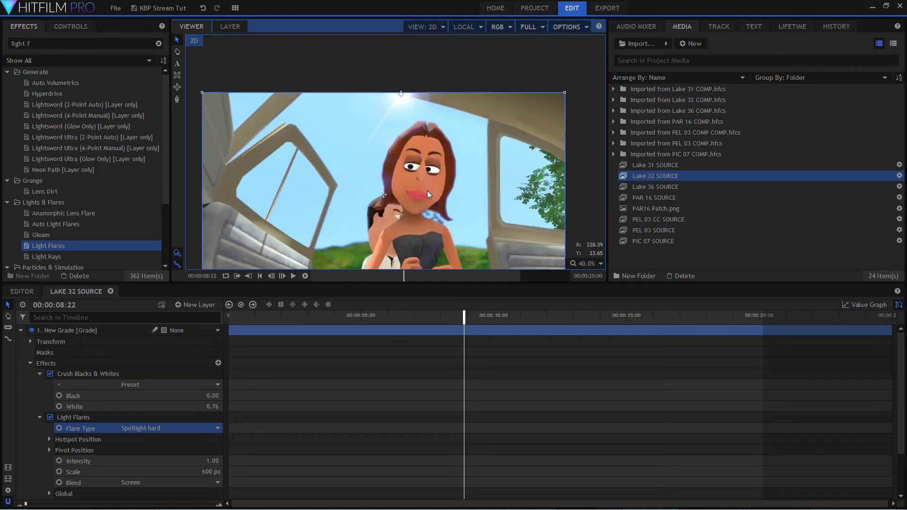
scroll(490, 174, "down", 2)
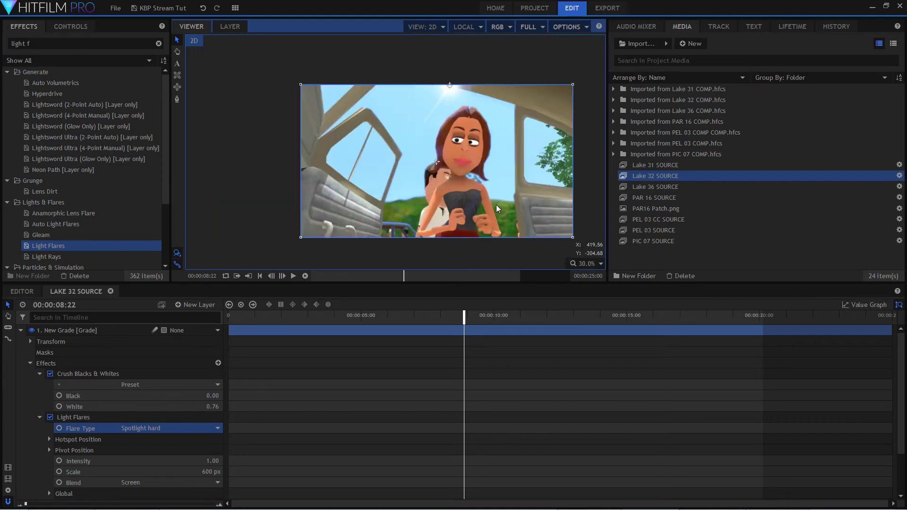
scroll(495, 194, "up", 2)
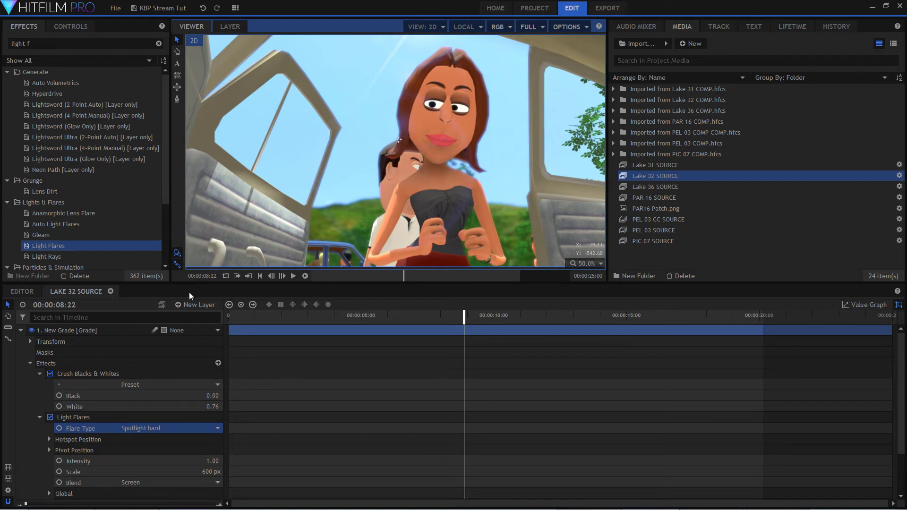
Open the Lake 36 SOURCE composite shot for reference and scrub it to 00:00:22:14.
left_click(677, 188)
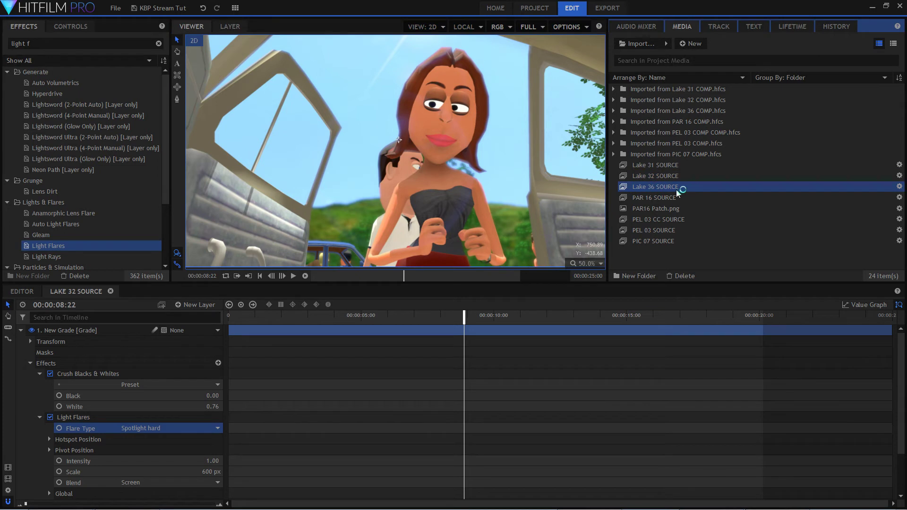
left_click_drag(691, 316, 855, 311)
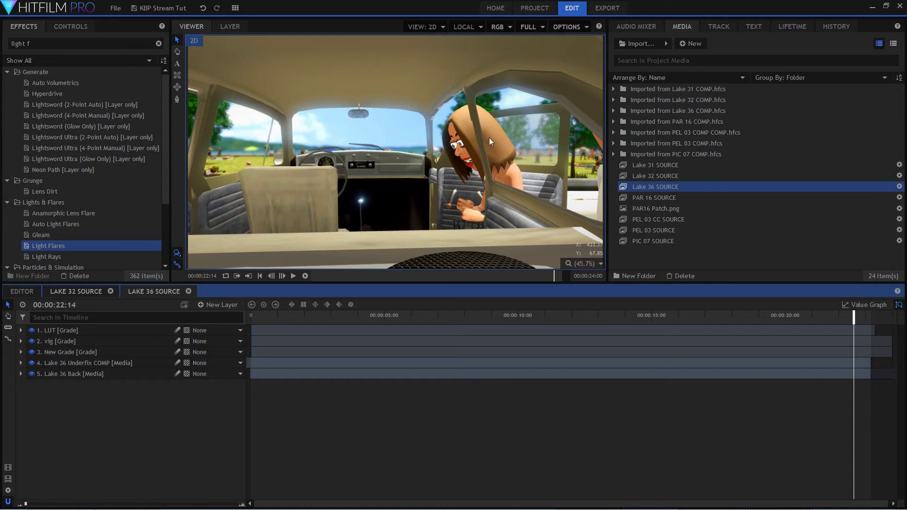
Close the Lake 36 SOURCE composite, set the Lake 32 playhead to 00:00:08:18, and scale the preview to fit.
left_click(188, 291)
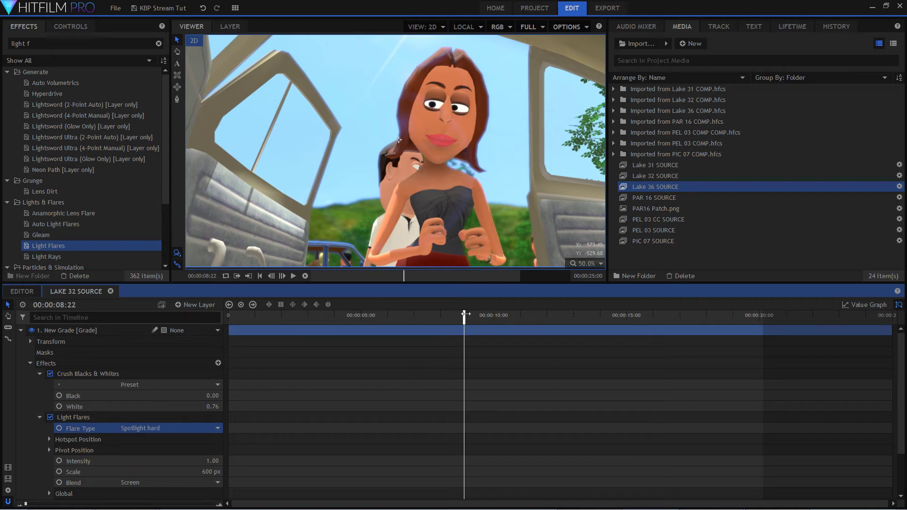
mouse_move(465, 314)
left_mouse_down()
mouse_move(495, 322)
mouse_move(459, 323)
left_mouse_up()
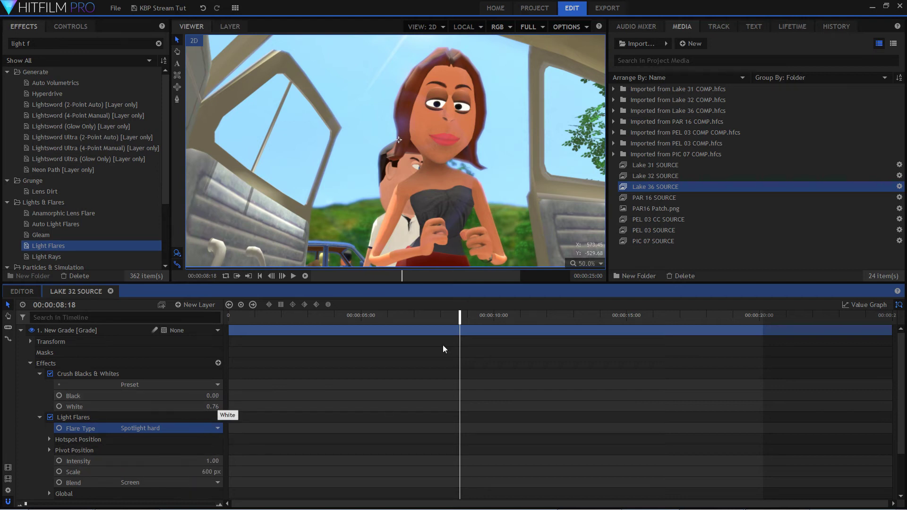
scroll(455, 75, "down", 1)
left_click(600, 265)
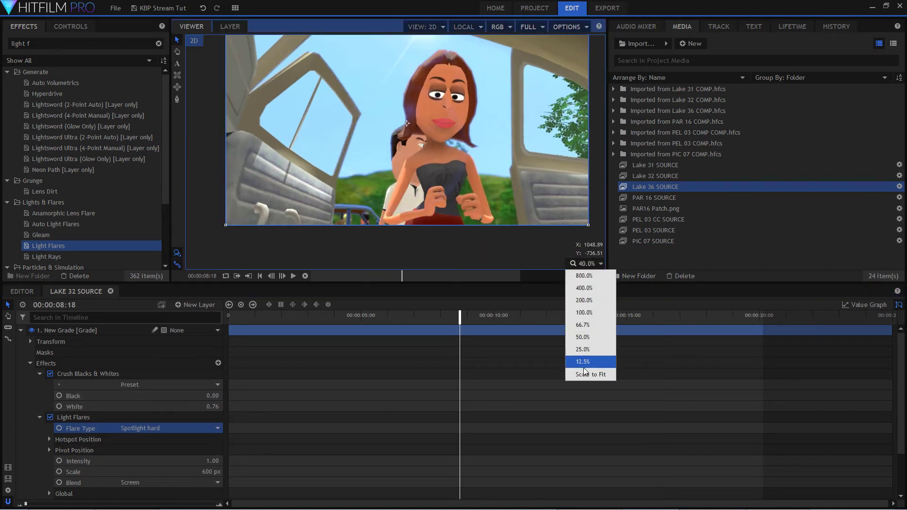
left_click(584, 374)
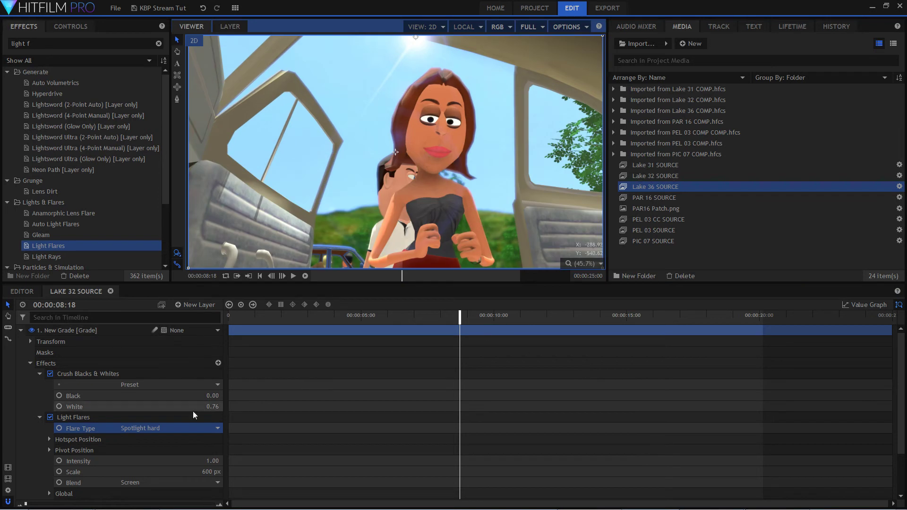
Set the Light Flares intensity to 1.04.
left_click(208, 460)
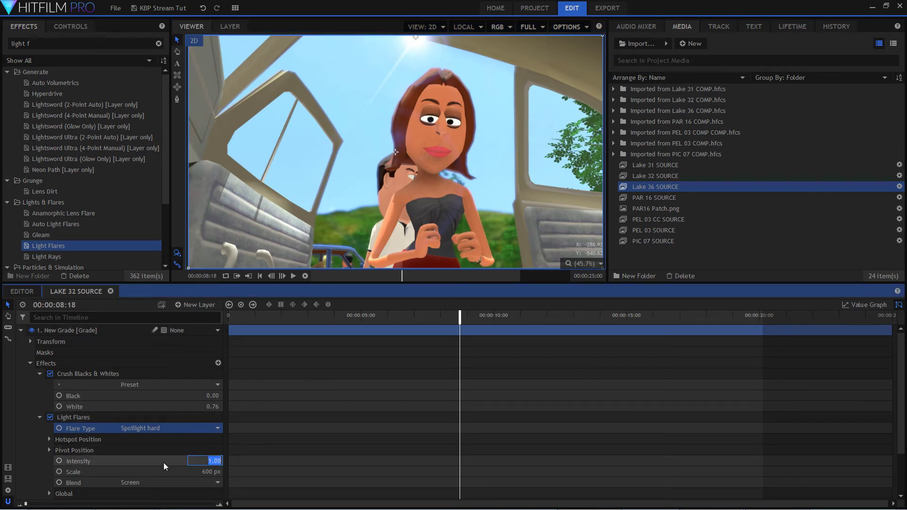
type("0.96")
key("Return")
left_click_drag(208, 461, 212, 461)
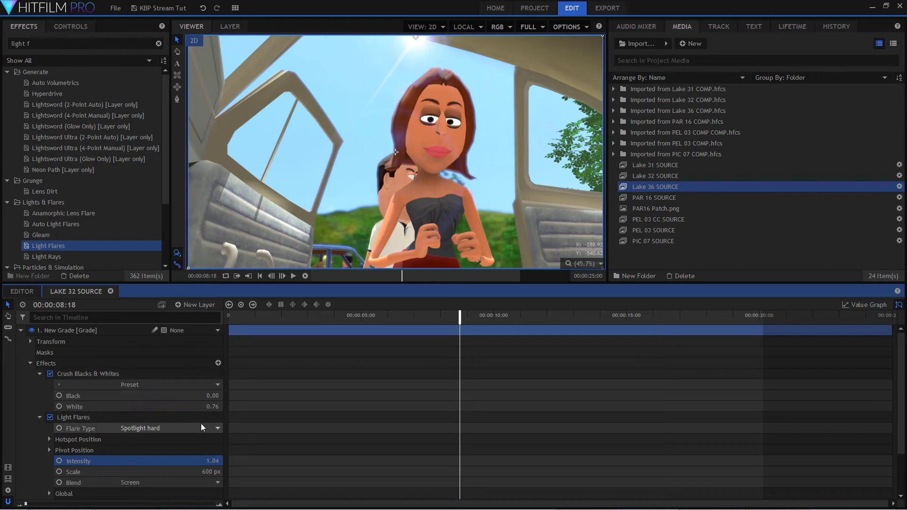
Expand the flare's Rays settings and set quantity scale to 5.71, brightness to 0.83 and rotation to 33°.
double_click(186, 442)
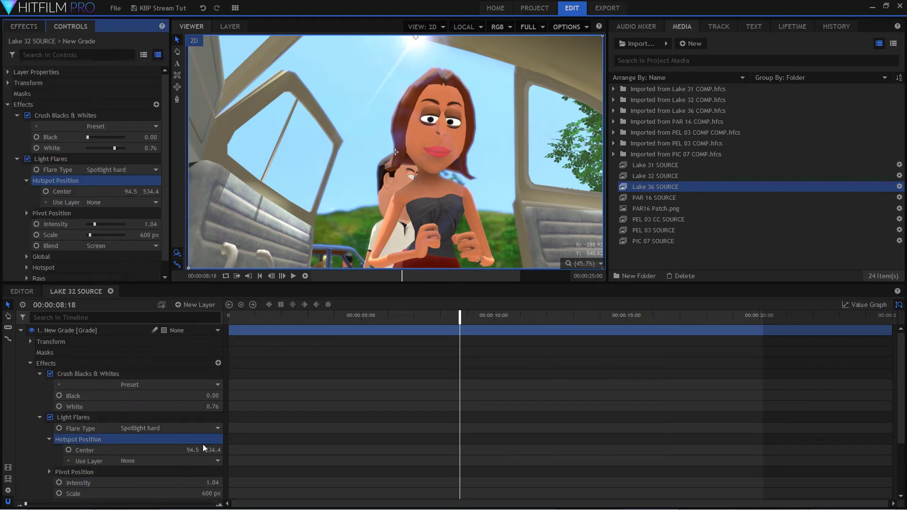
scroll(202, 446, "down", 3)
double_click(163, 442)
scroll(182, 447, "down", 2)
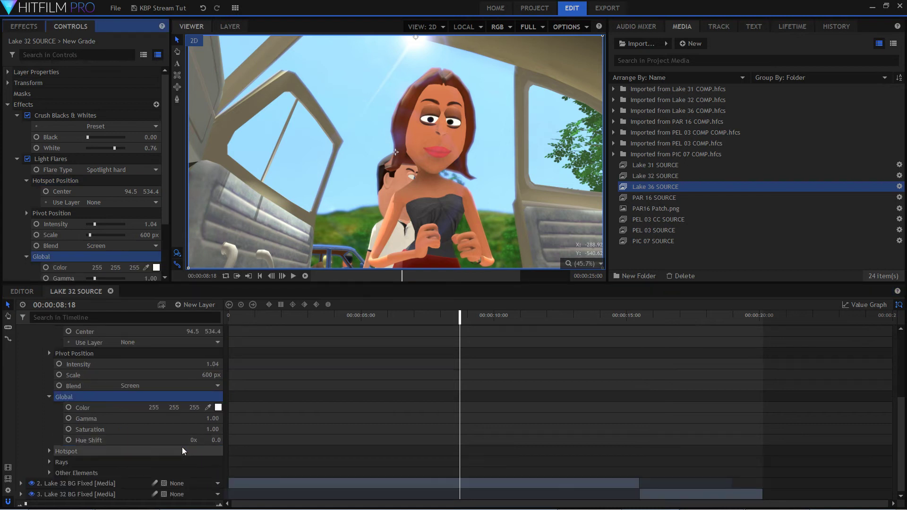
double_click(188, 451)
scroll(186, 452, "down", 1)
left_click(186, 461)
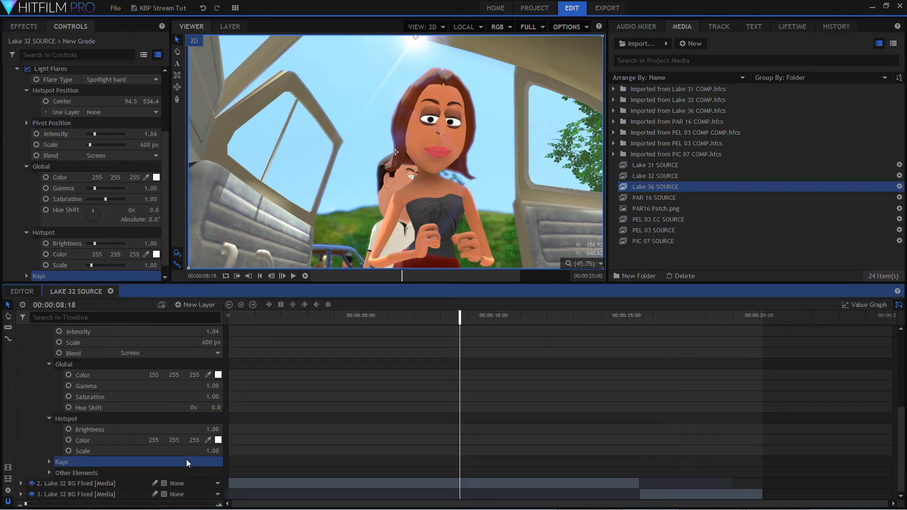
double_click(186, 462)
left_click_drag(215, 432, 437, 431)
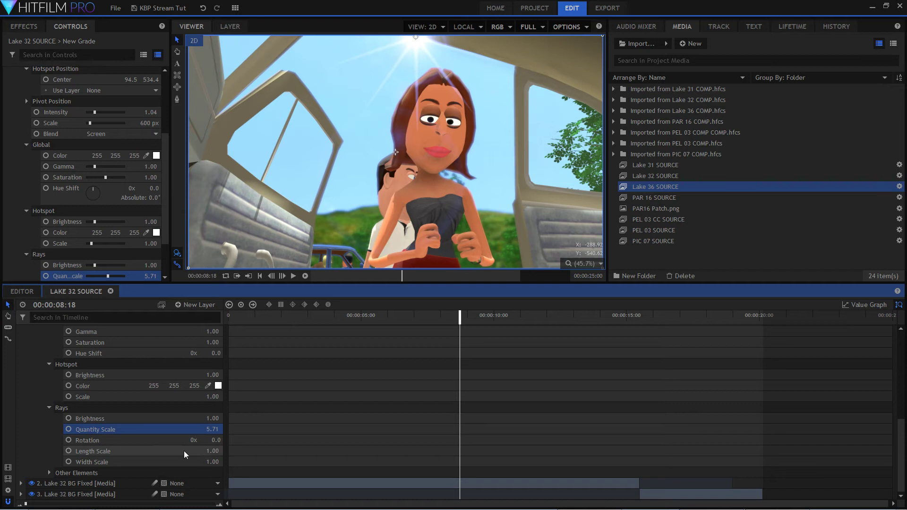
mouse_move(215, 419)
left_mouse_down()
mouse_move(251, 420)
mouse_move(217, 420)
left_mouse_up()
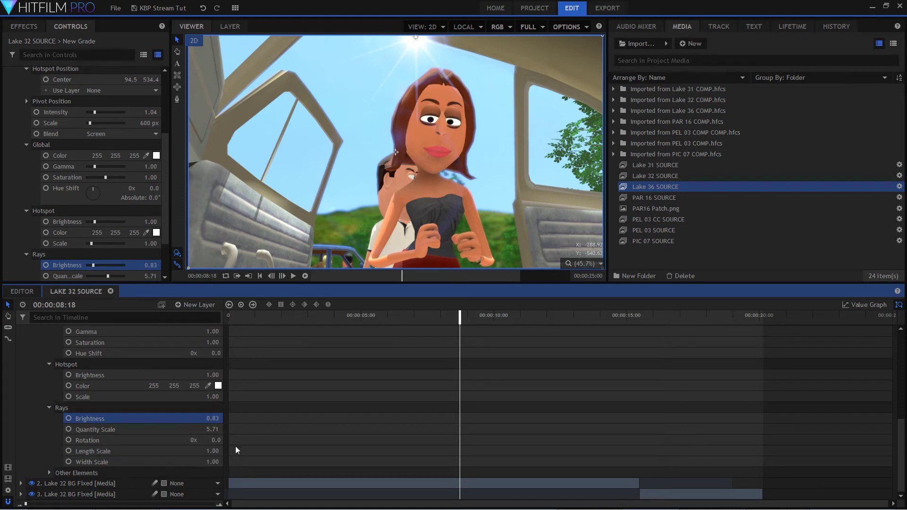
left_click_drag(212, 440, 238, 440)
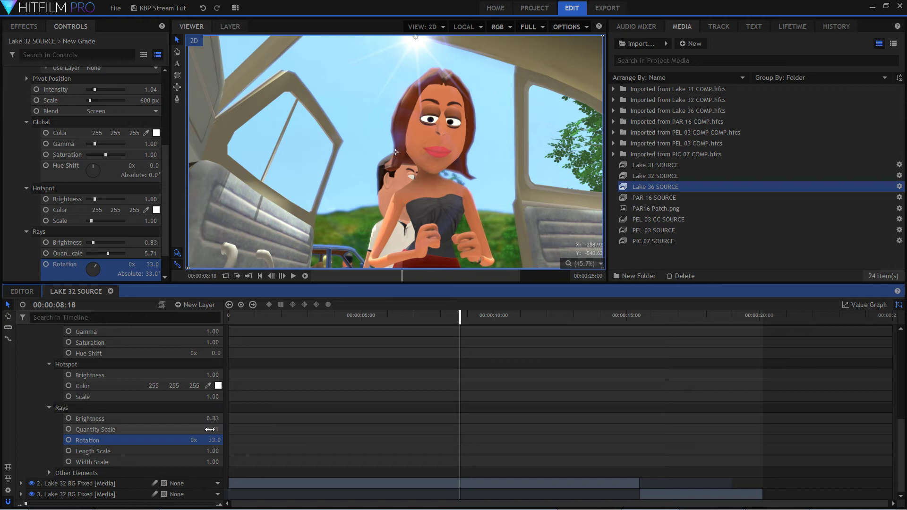
Set the flare rays' length scale to 0.58 and their brightness to 0.65.
left_click(93, 451)
left_click_drag(215, 451, 361, 451)
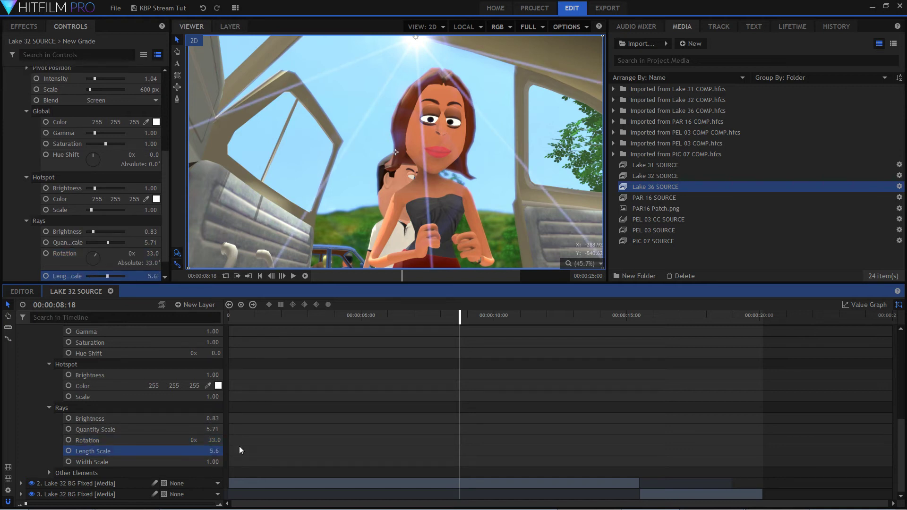
left_click(189, 455)
left_click(263, 448)
mouse_move(227, 449)
left_mouse_down()
mouse_move(164, 452)
mouse_move(226, 452)
left_mouse_up()
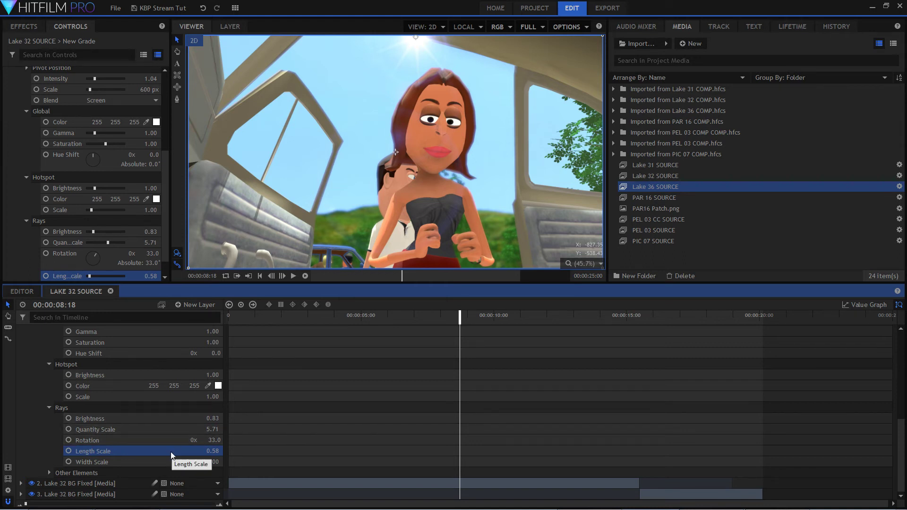
left_click_drag(212, 419, 183, 418)
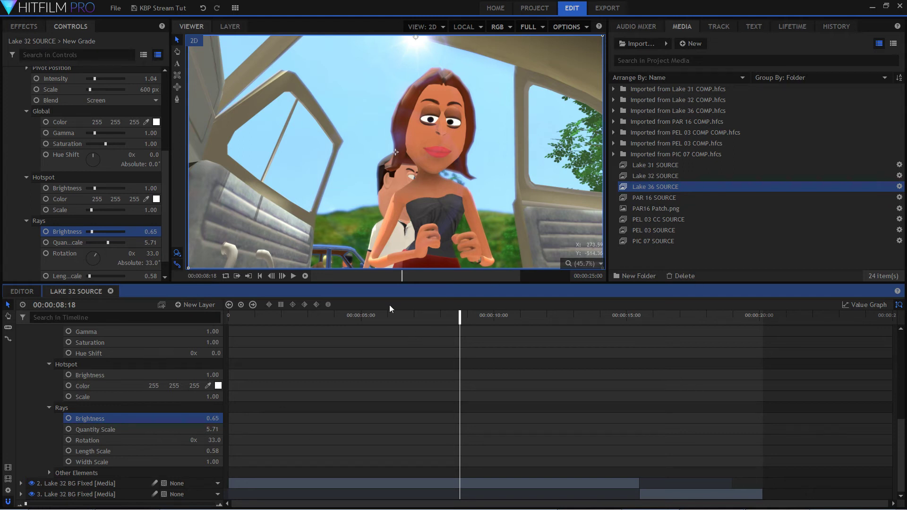
Compare the shot with and without the grade layer, and with and without its Light Flares effect.
scroll(158, 392, "up", 8)
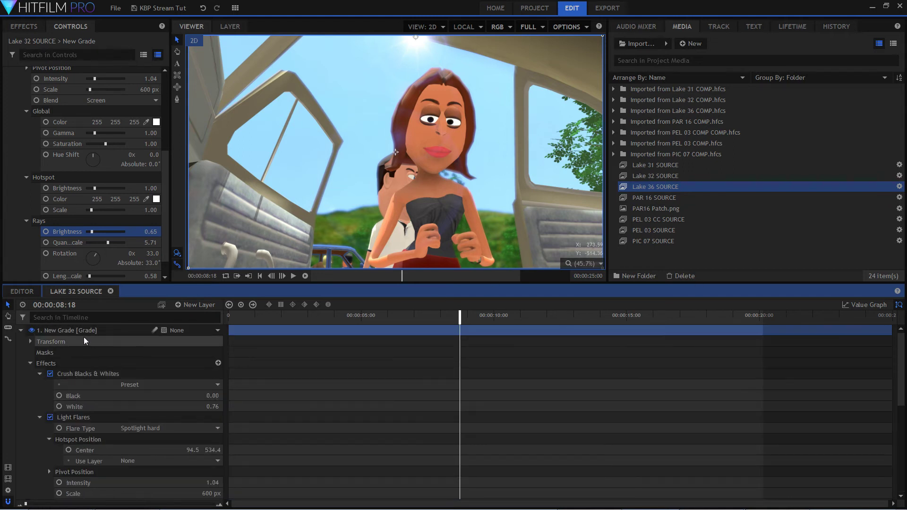
double_click(76, 332)
left_click(427, 418)
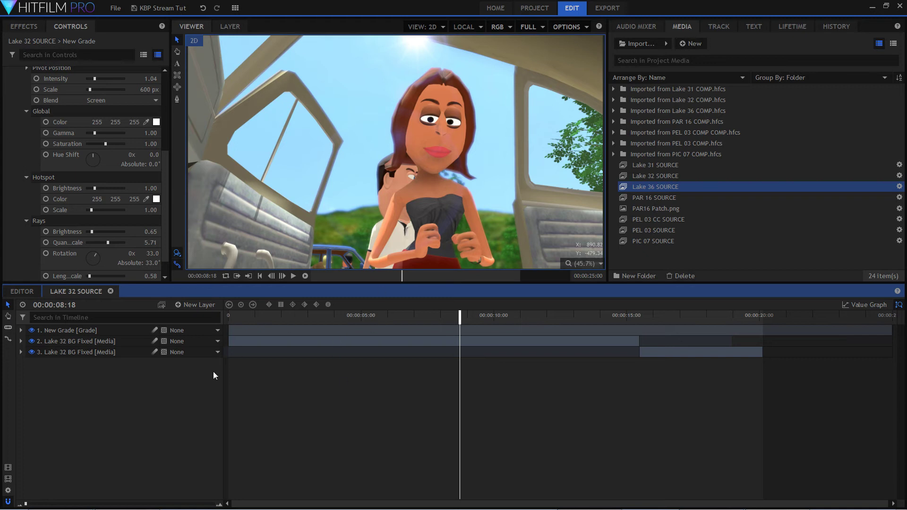
left_click(31, 330)
left_click(31, 330)
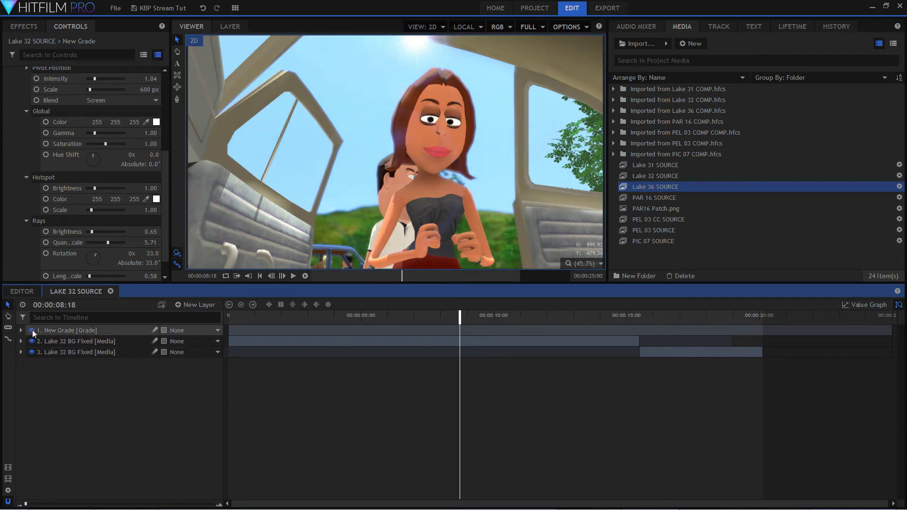
left_click(21, 330)
left_click(40, 374)
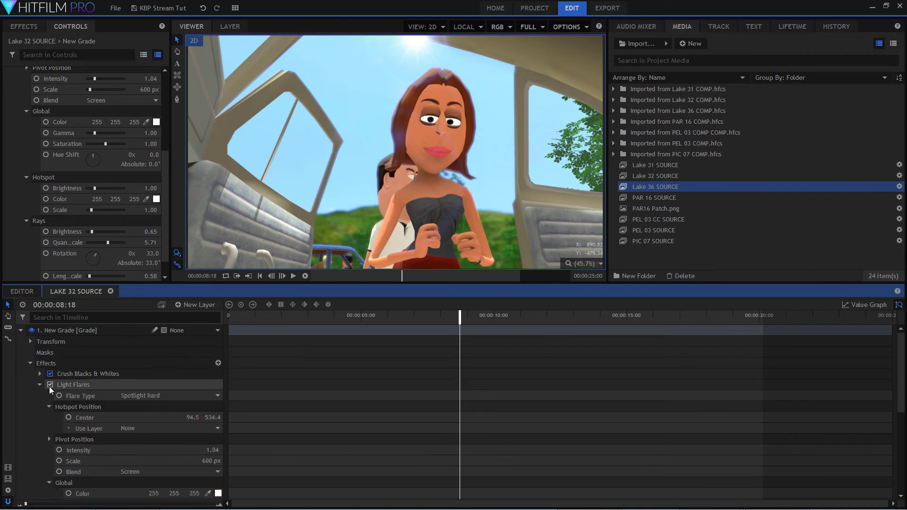
left_click(50, 385)
left_click(49, 385)
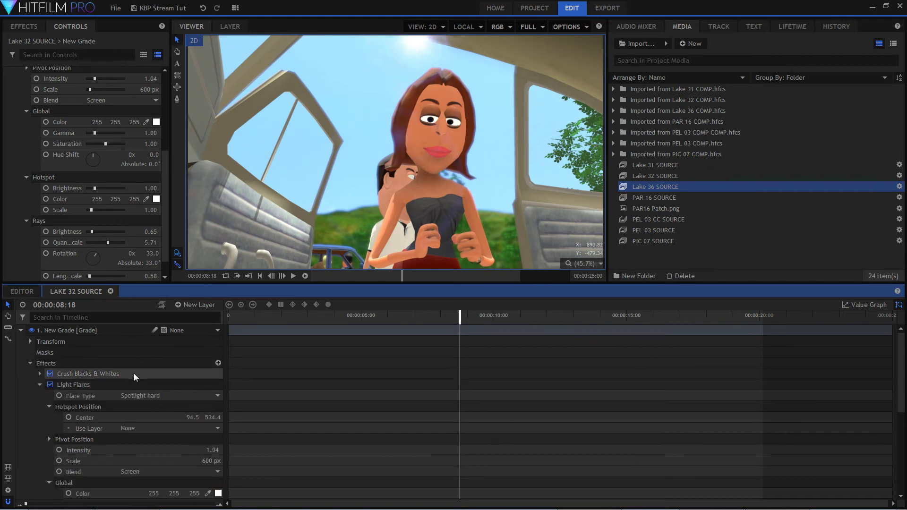
Set the Light Flares intensity to 1.77.
scroll(135, 378, "down", 5)
scroll(136, 383, "up", 2)
scroll(165, 387, "up", 2)
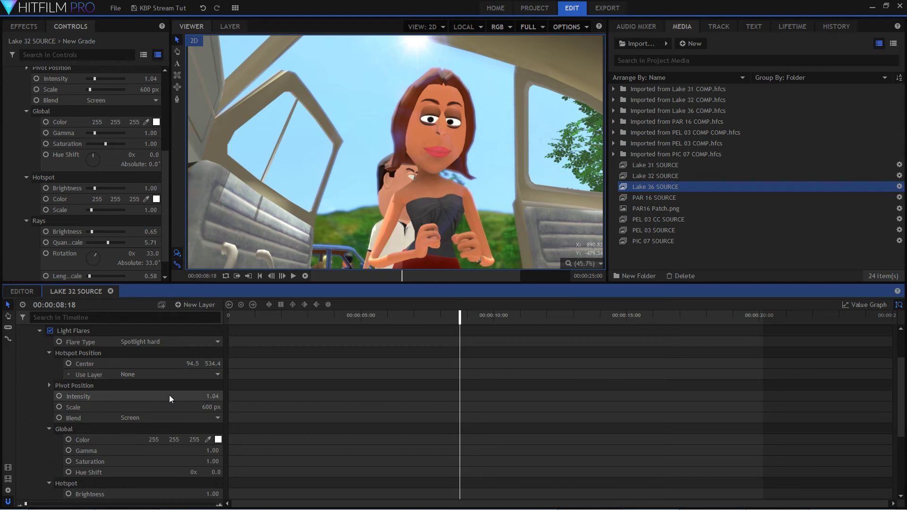
left_click_drag(211, 398, 260, 399)
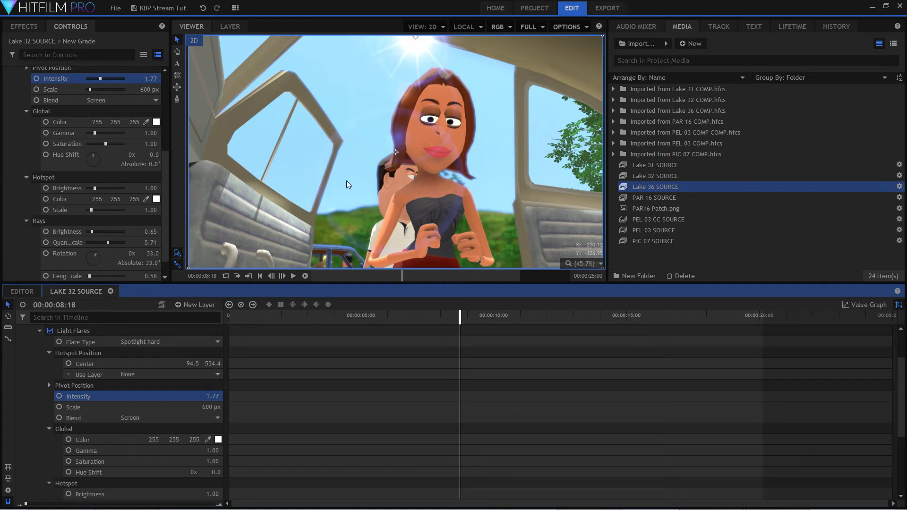
Select the Light Flares effect and move the flare's pivot up to the woman's forehead, then collapse the grade layer.
left_click(444, 148)
key("ctrl+z")
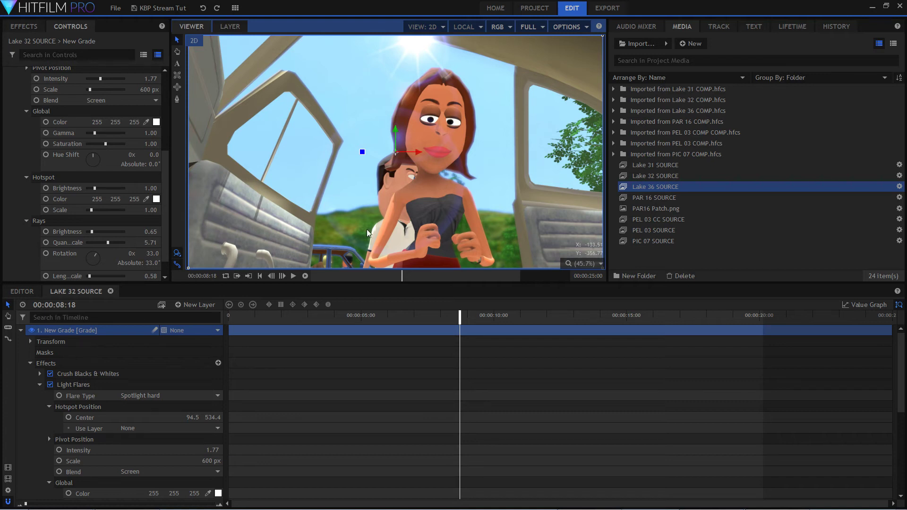
left_click(143, 381)
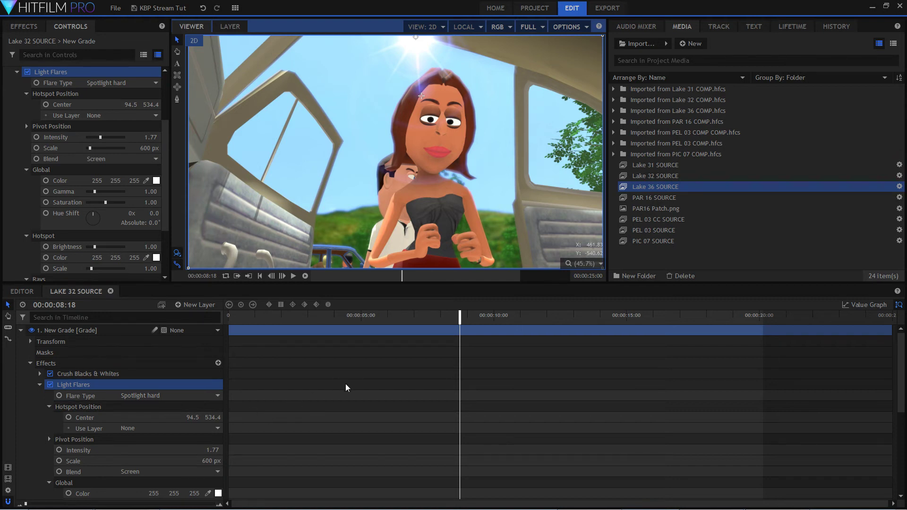
left_click(21, 331)
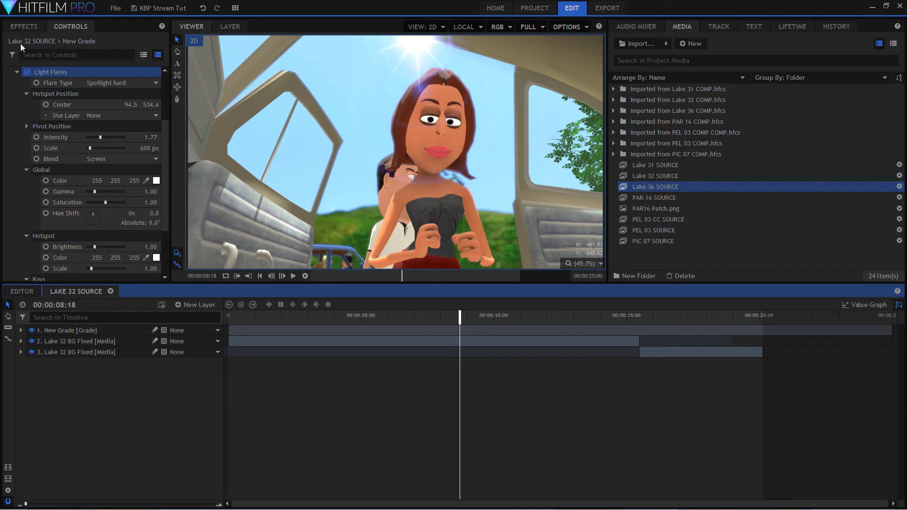
Add a second grade layer at the top of the Lake 32 composite.
left_click(28, 28)
left_click(600, 263)
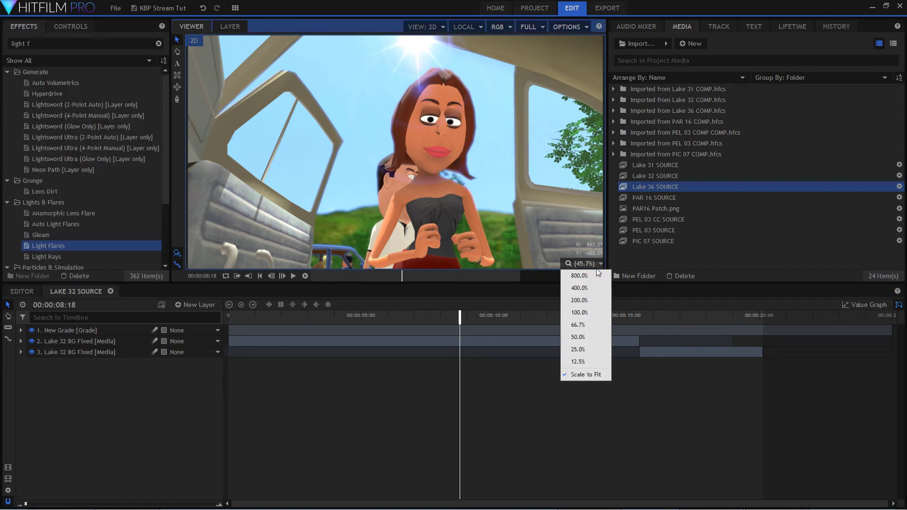
left_click(606, 377)
left_click(21, 310)
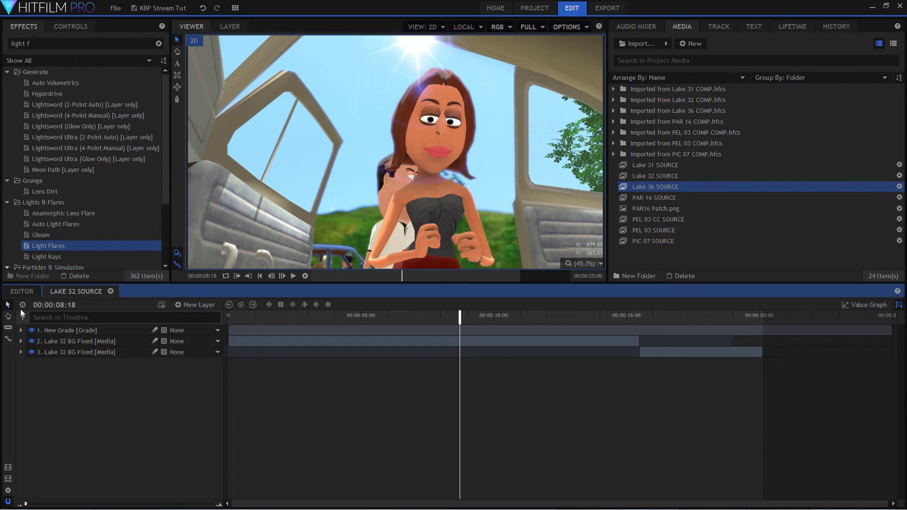
left_click(189, 305)
left_click(207, 340)
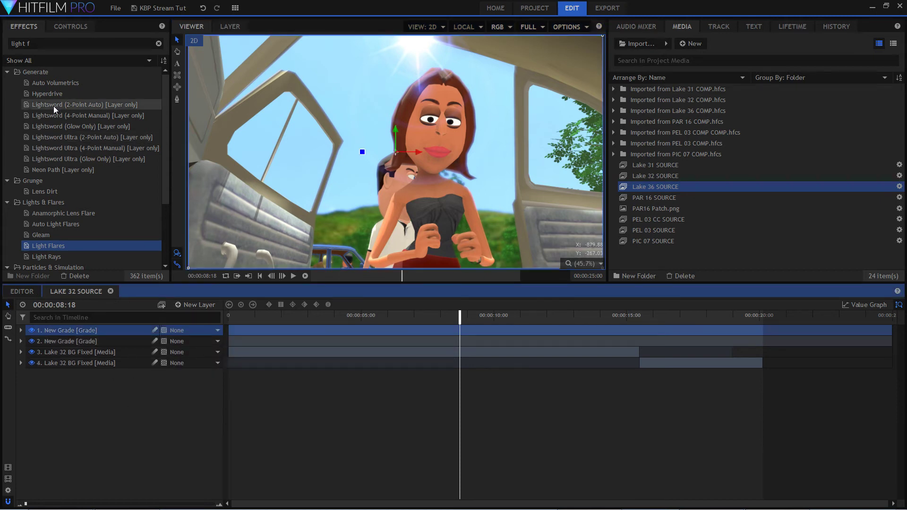
Search the effects for "vig" and apply the Vignette 1080p preset to the new grade layer.
left_click(29, 43)
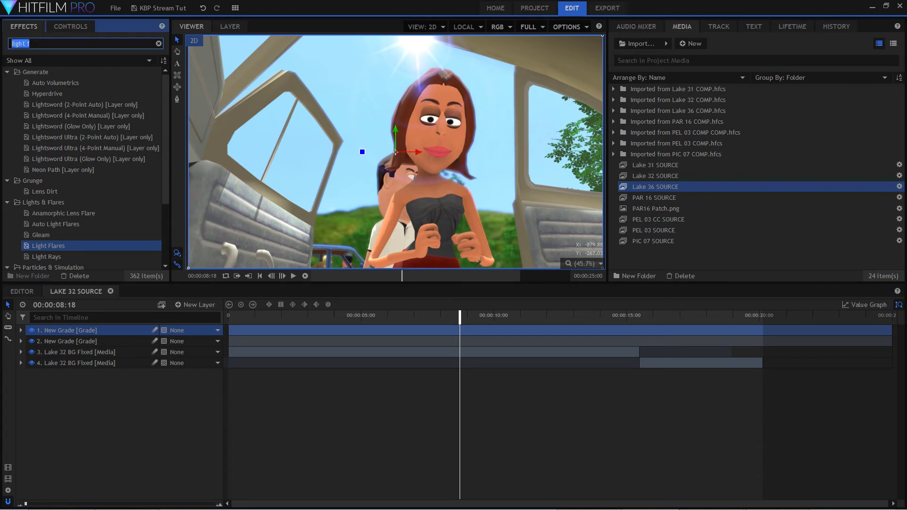
type("vig")
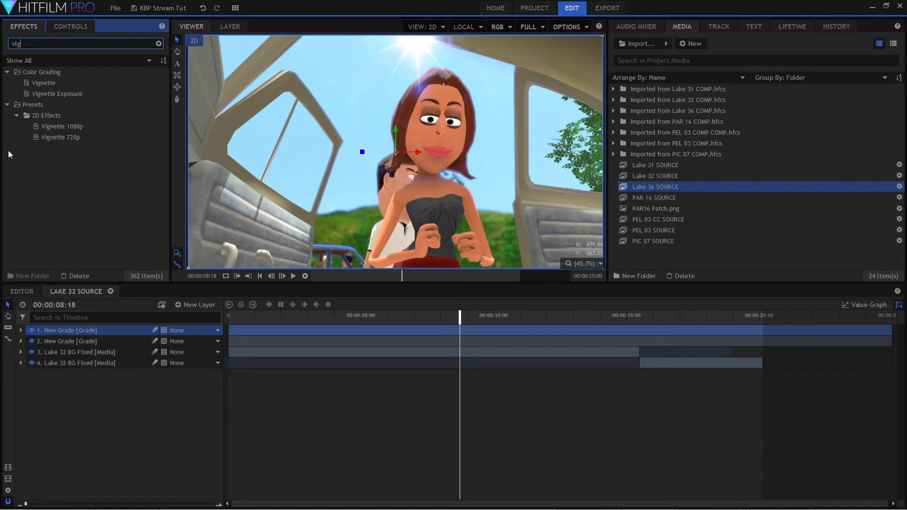
left_click_drag(74, 128, 118, 330)
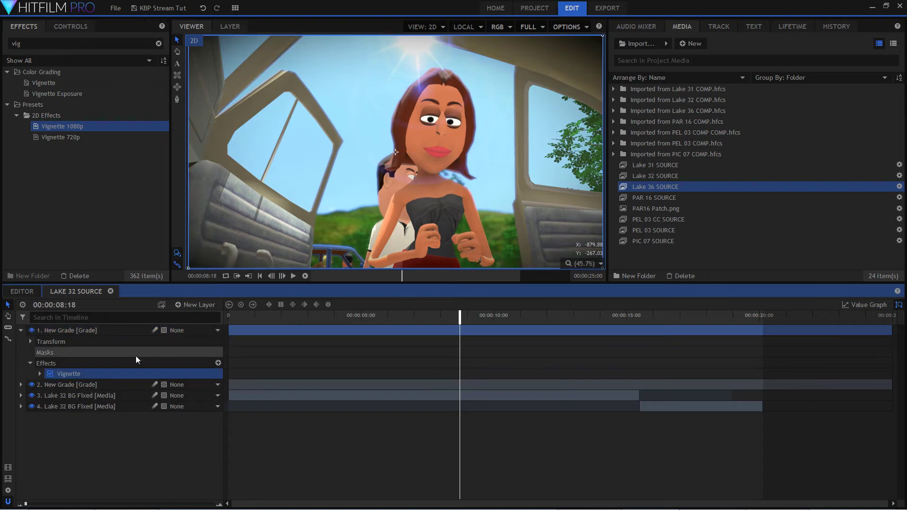
Set the vignette's horizontal stretch to 1.25, vertical stretch to 1.9 and strength to 0.41, and check it at 00:00:09:21.
double_click(99, 374)
mouse_move(215, 428)
left_mouse_down()
mouse_move(206, 427)
mouse_move(219, 439)
left_mouse_up()
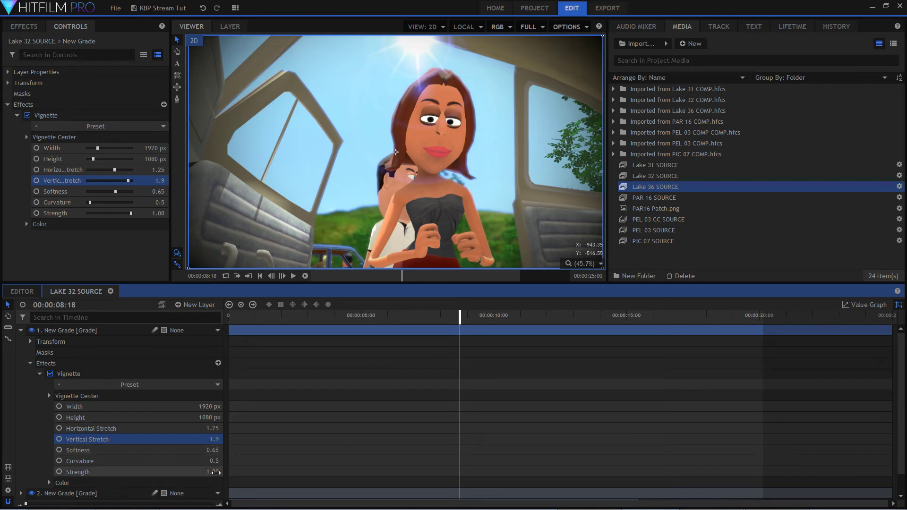
mouse_move(212, 471)
left_mouse_down()
mouse_move(179, 472)
mouse_move(225, 472)
mouse_move(214, 472)
left_mouse_up()
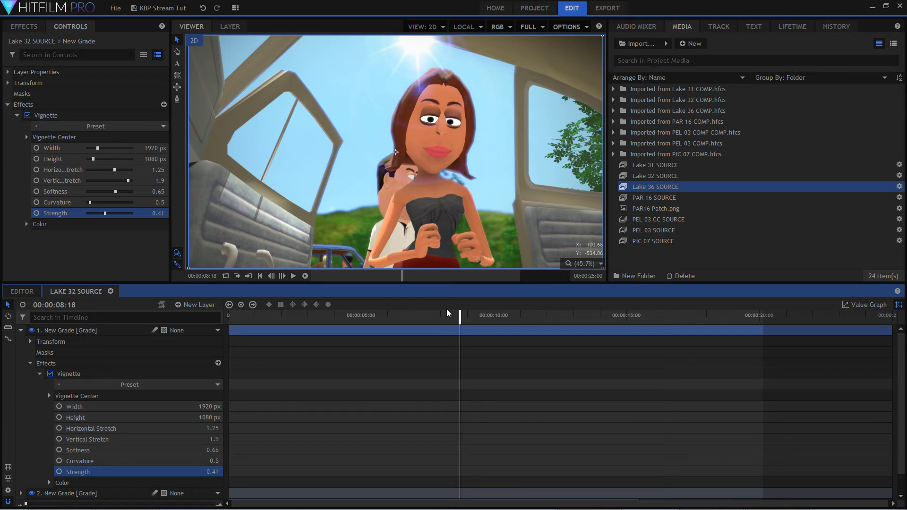
left_click_drag(458, 315, 487, 333)
left_click(21, 330)
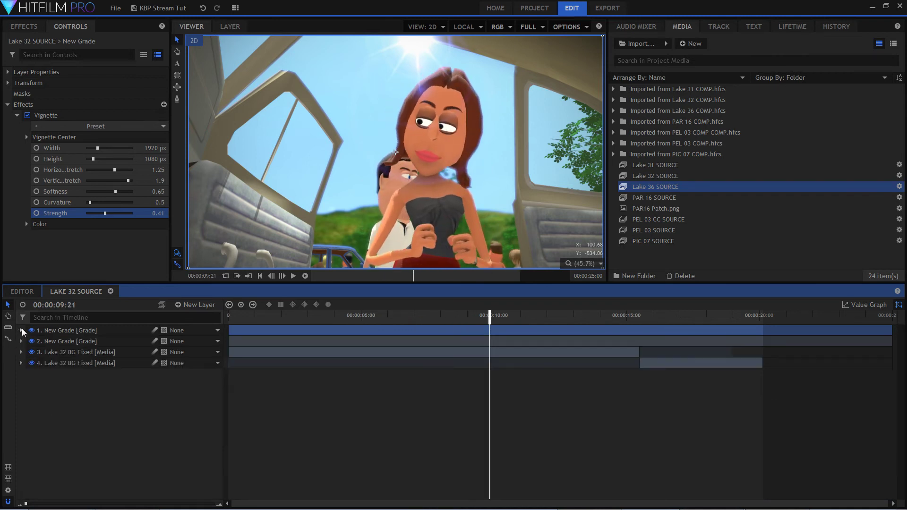
Paste the copied LUT grade layer, fit its end to the end of the second clip, and scrub the shot to 00:00:11:02.
right_click(81, 415)
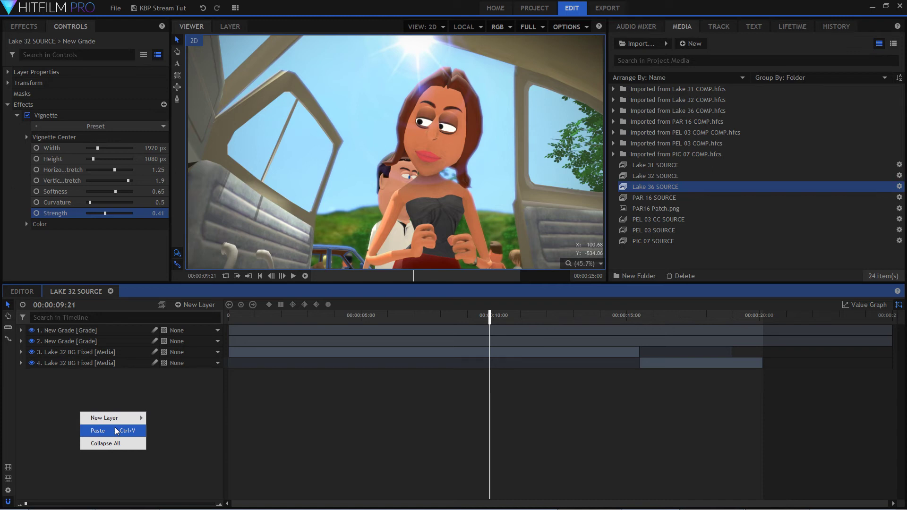
left_click(116, 431)
left_click_drag(540, 333, 762, 332)
left_click(243, 317)
left_click_drag(244, 319, 523, 323)
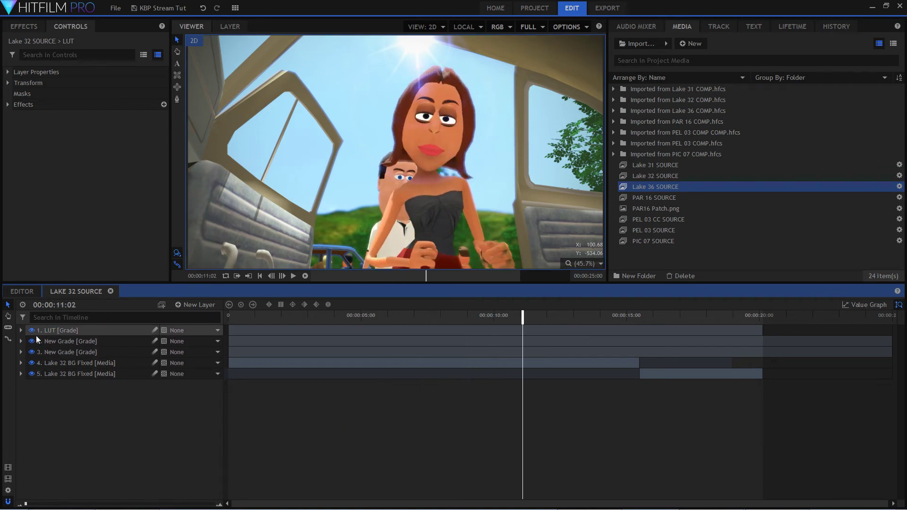
Compare the Lake 32 SOURCE shot with its grade layers hidden and shown again, and scrub the shot to 00:00:10:14.
left_click(32, 341)
left_click(32, 352)
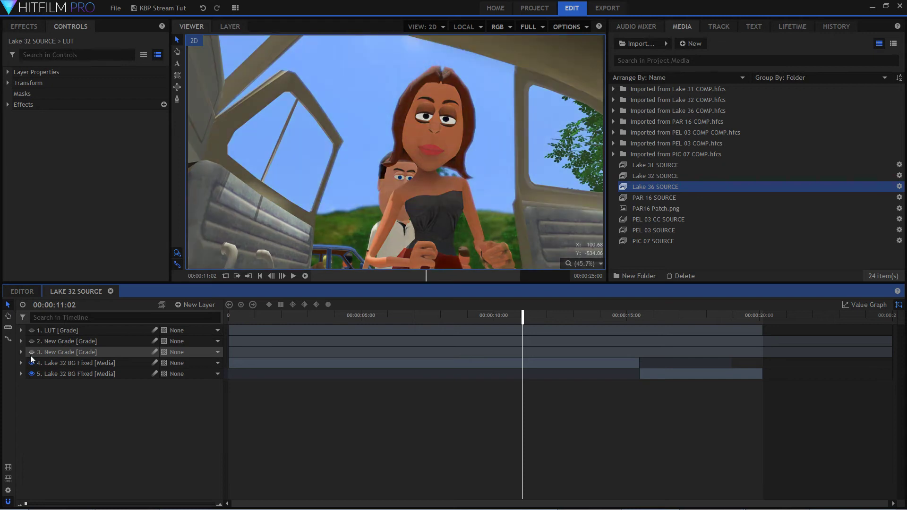
left_click(32, 363)
left_click(31, 364)
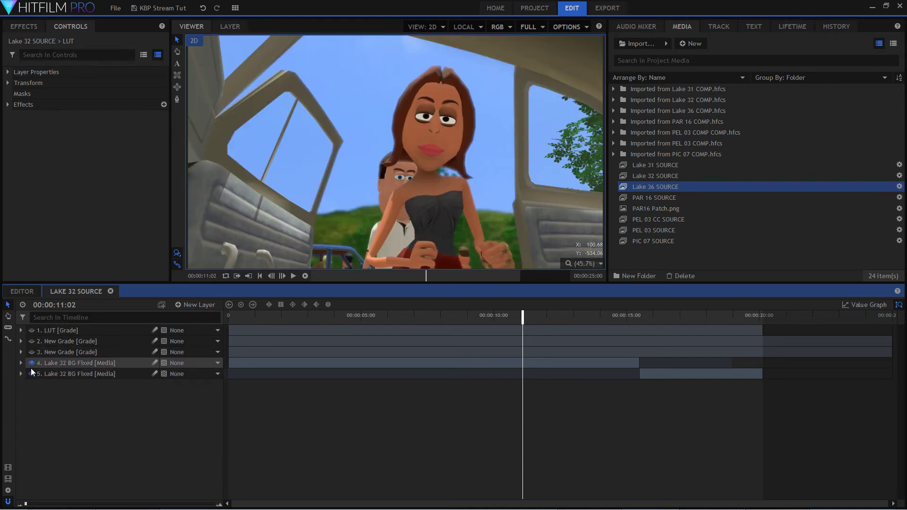
left_click(32, 353)
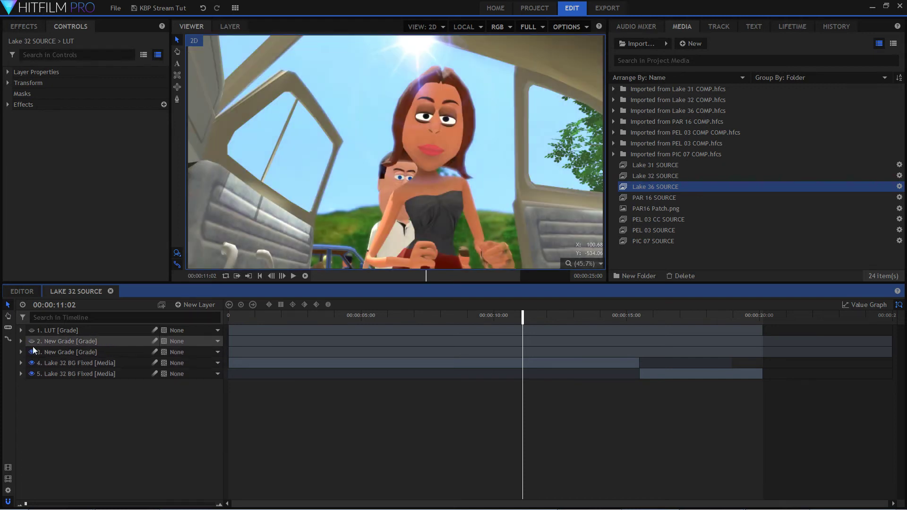
left_click(33, 344)
left_click(32, 342)
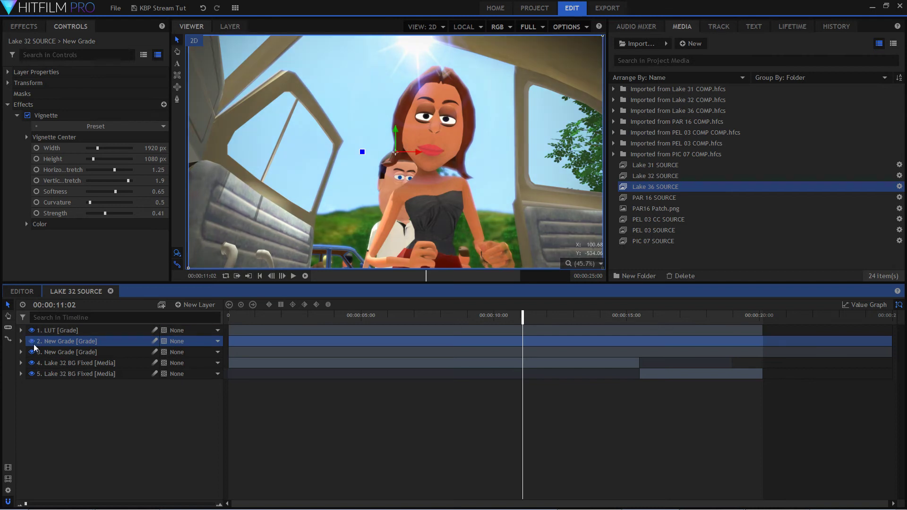
left_click(84, 409)
left_click_drag(279, 318, 531, 374)
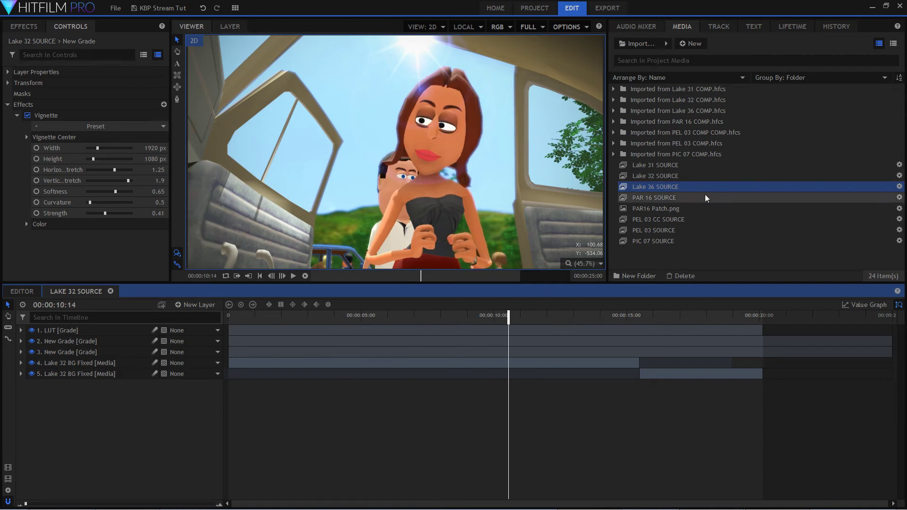
Open Lake 32 COMP from its imported folder and scrub through the shot to 00:00:13:21.
double_click(700, 101)
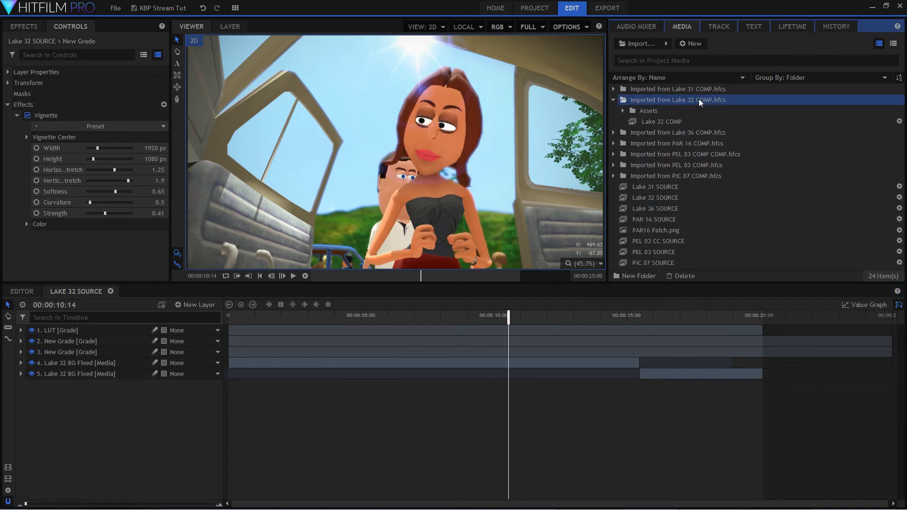
left_click(657, 123)
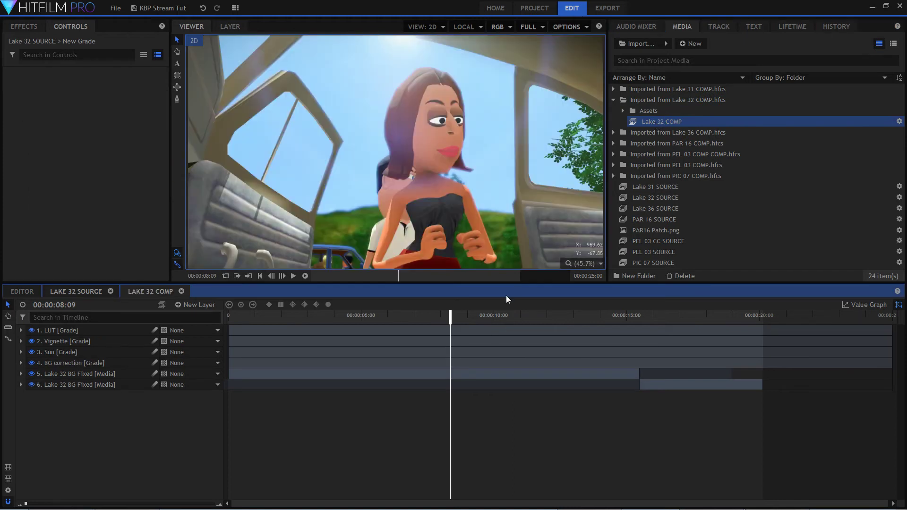
left_click_drag(415, 316, 372, 336)
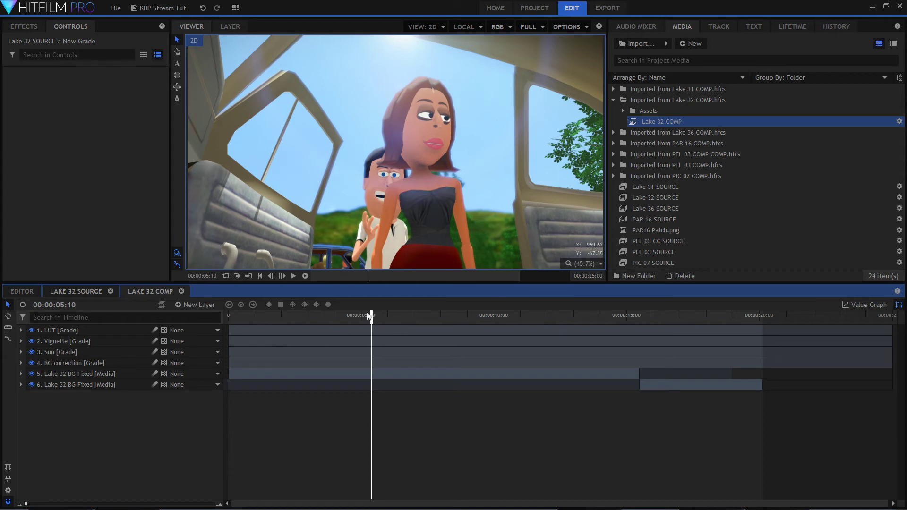
left_click_drag(371, 315, 459, 323)
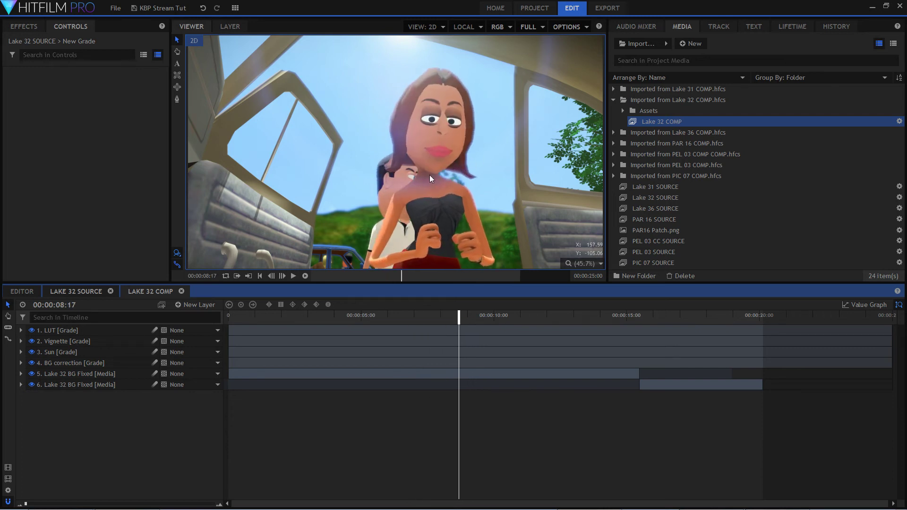
left_click_drag(460, 318, 594, 332)
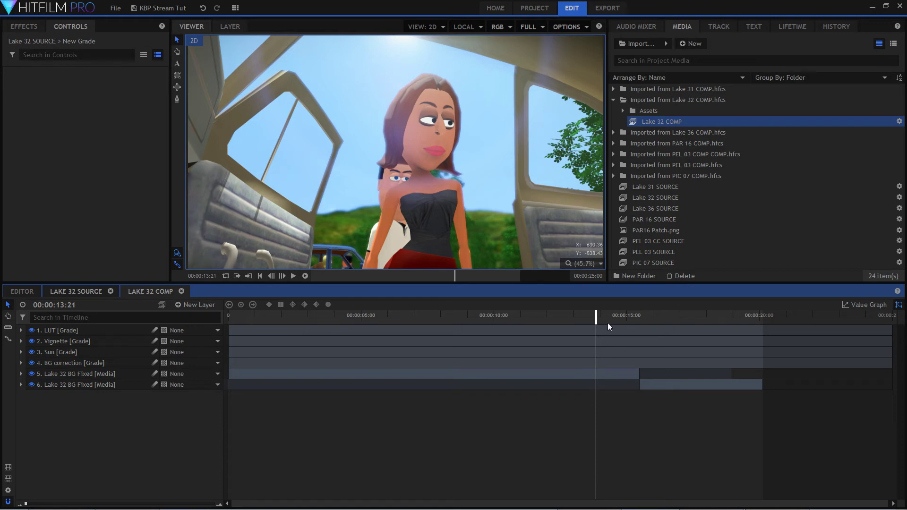
scroll(531, 153, "down", 1)
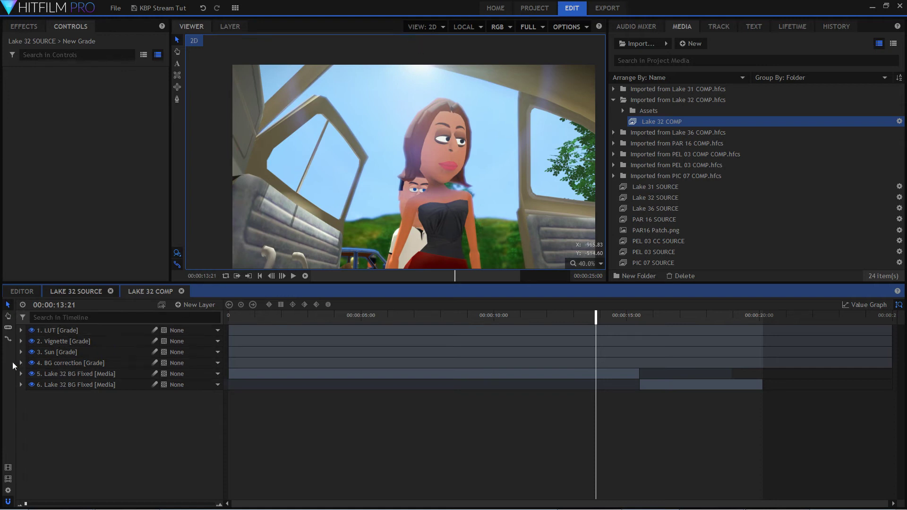
Hide the LUT, Vignette, Sun and BG correction layers of Lake 32 COMP one by one and show them again to compare.
left_click(32, 330)
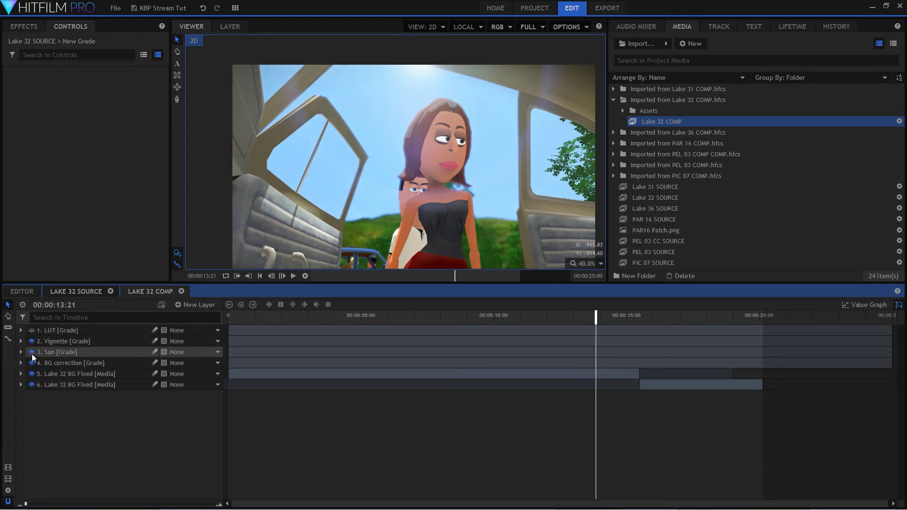
left_click(32, 341)
left_click(33, 354)
left_click(33, 353)
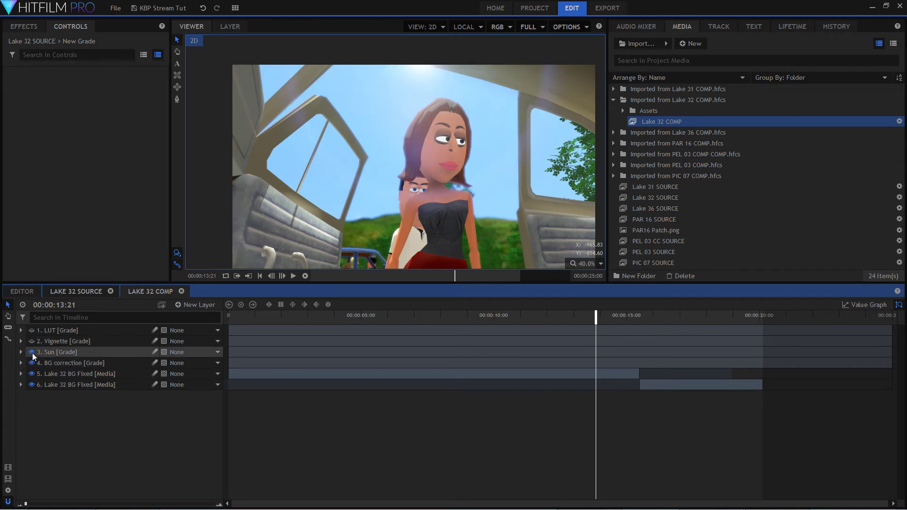
left_click(33, 353)
left_click(33, 353)
left_click(31, 352)
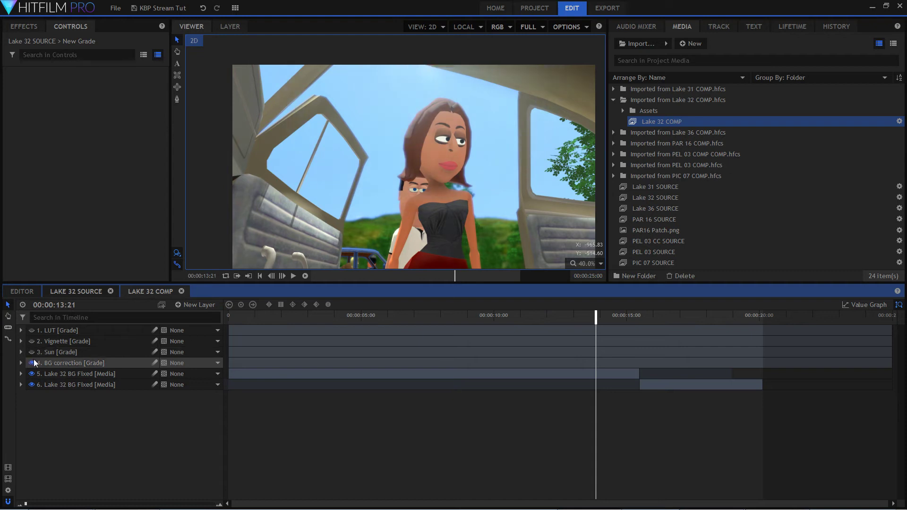
left_click(31, 363)
left_click(32, 363)
left_click(31, 352)
left_click(32, 341)
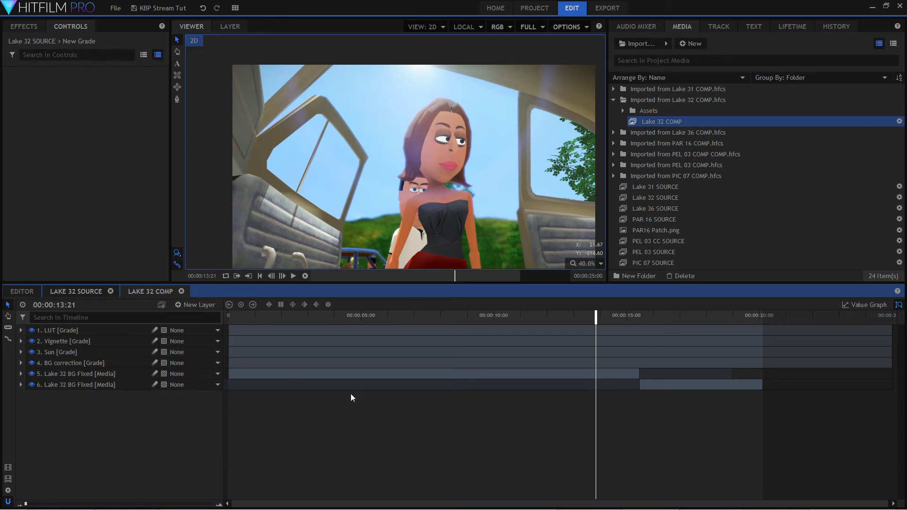
Close the Lake 32 COMP and Lake 32 SOURCE timelines and collapse the imported Lake 32 folder.
left_click(181, 291)
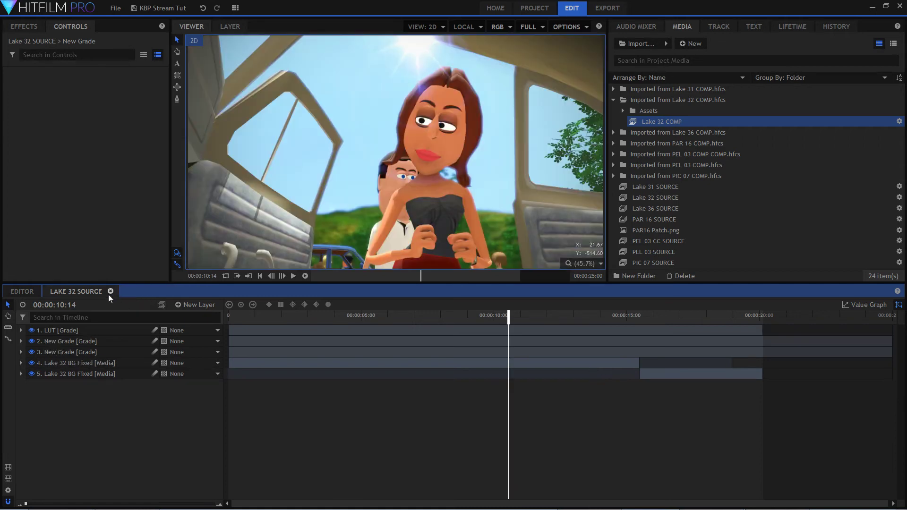
left_click(110, 291)
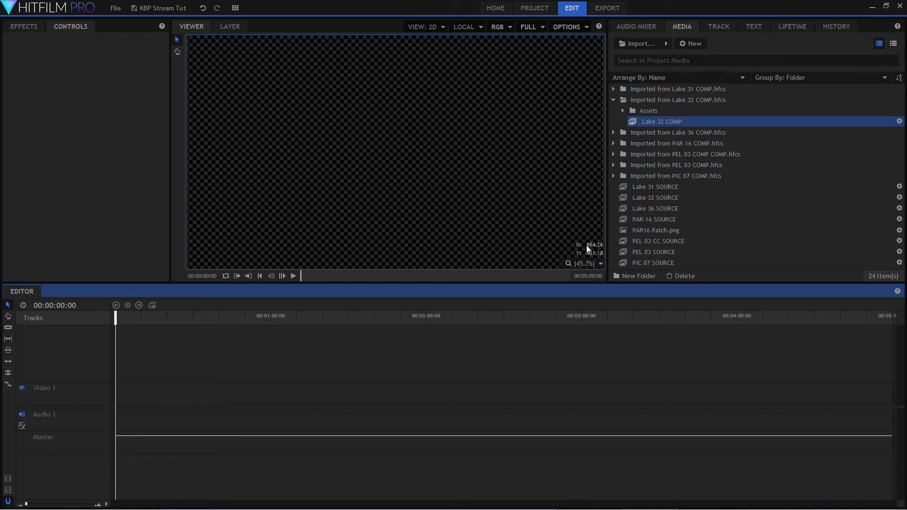
left_click(613, 99)
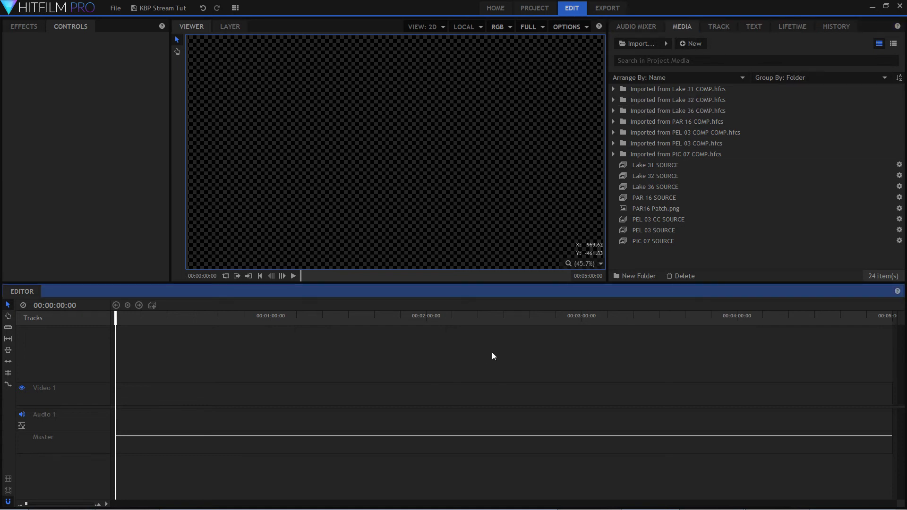
Open the Lake 31 SOURCE composite and scrub through the car interior shot to 00:00:05:03.
left_click(20, 30)
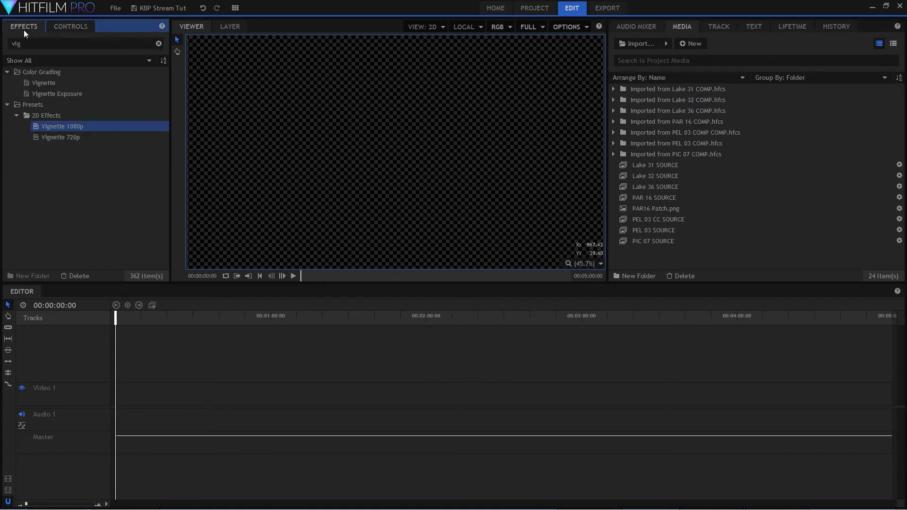
left_click(104, 227)
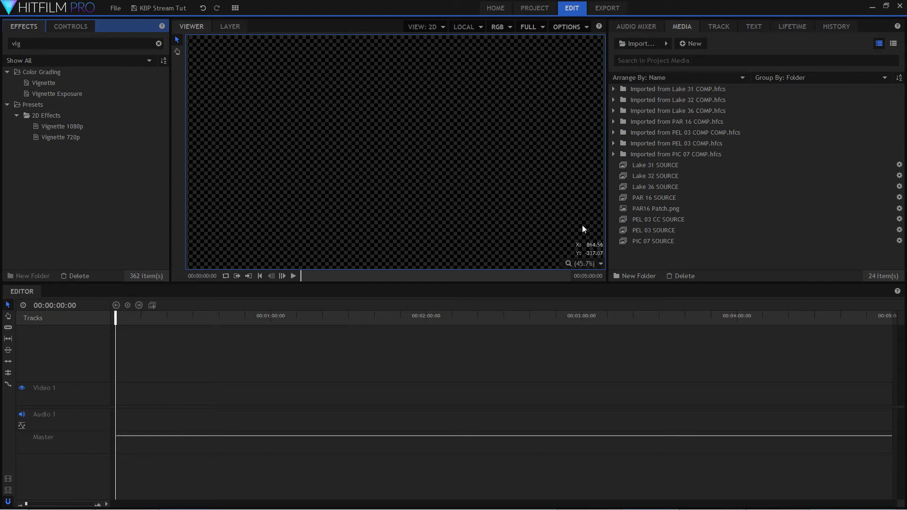
left_click(671, 165)
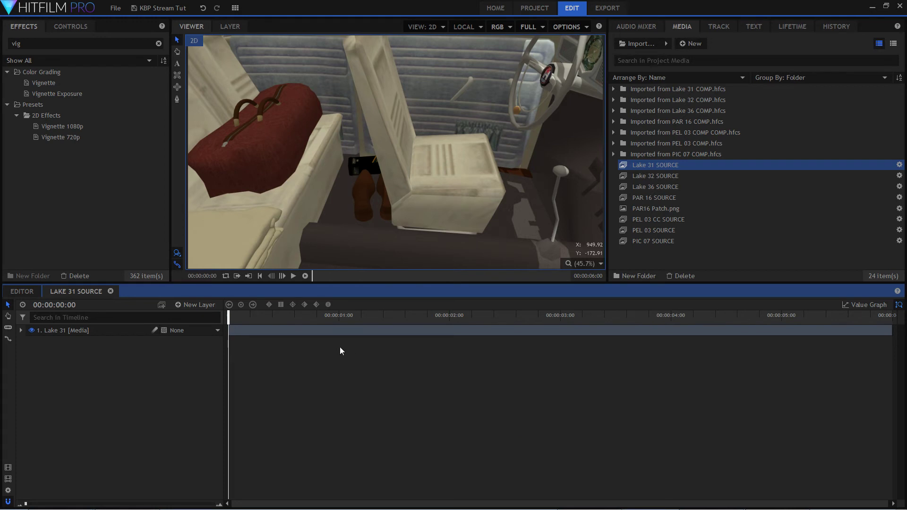
left_click_drag(228, 320, 498, 349)
left_click(22, 291)
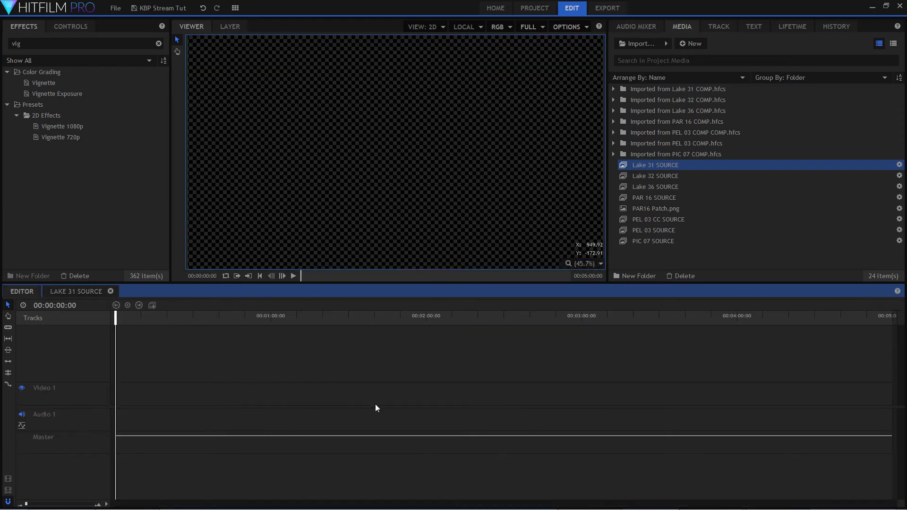
left_click(91, 292)
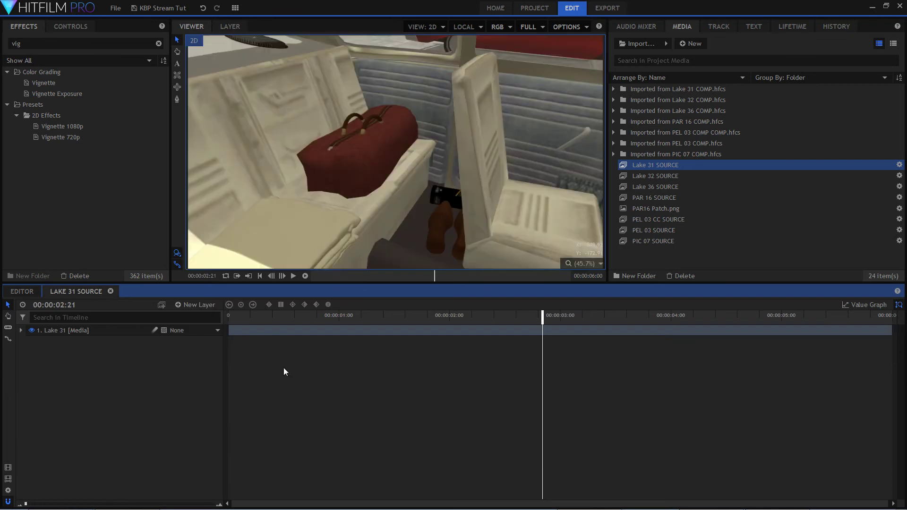
left_click_drag(273, 320, 300, 325)
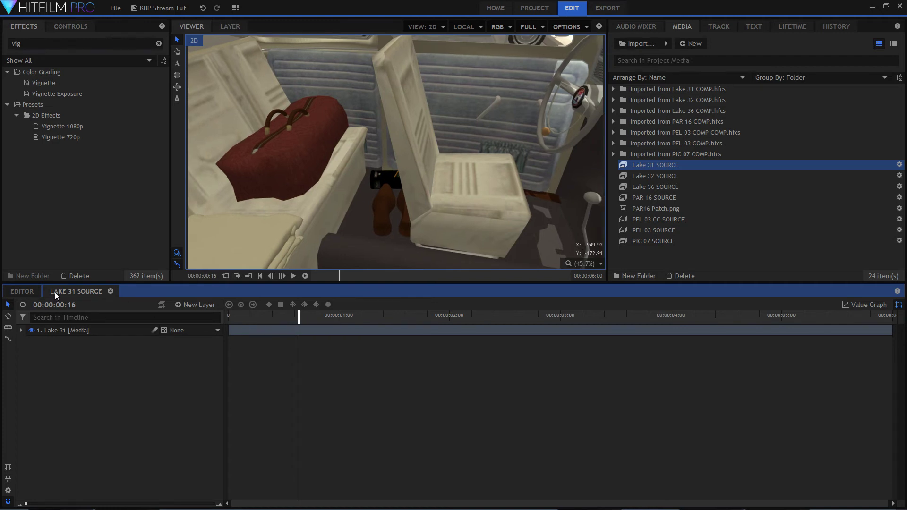
left_click(28, 294)
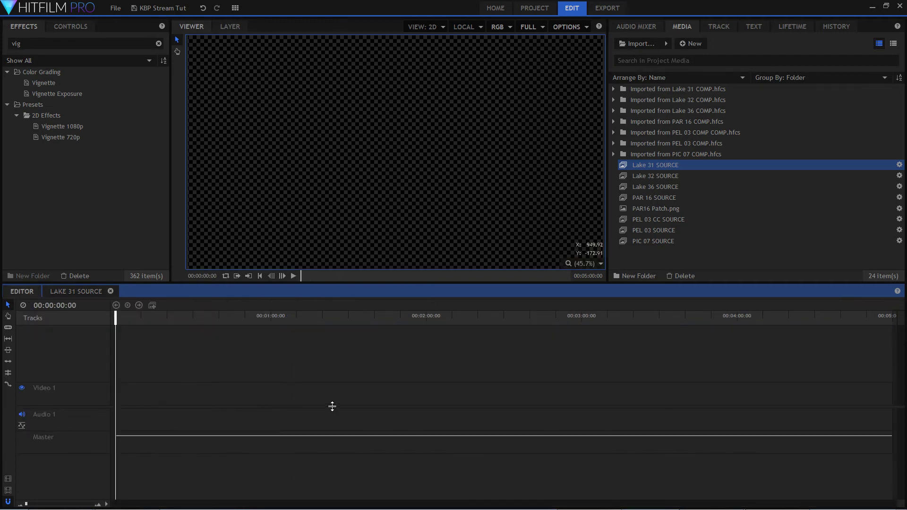
left_click(81, 291)
mouse_move(298, 319)
left_mouse_down()
mouse_move(251, 320)
mouse_move(303, 322)
left_mouse_up()
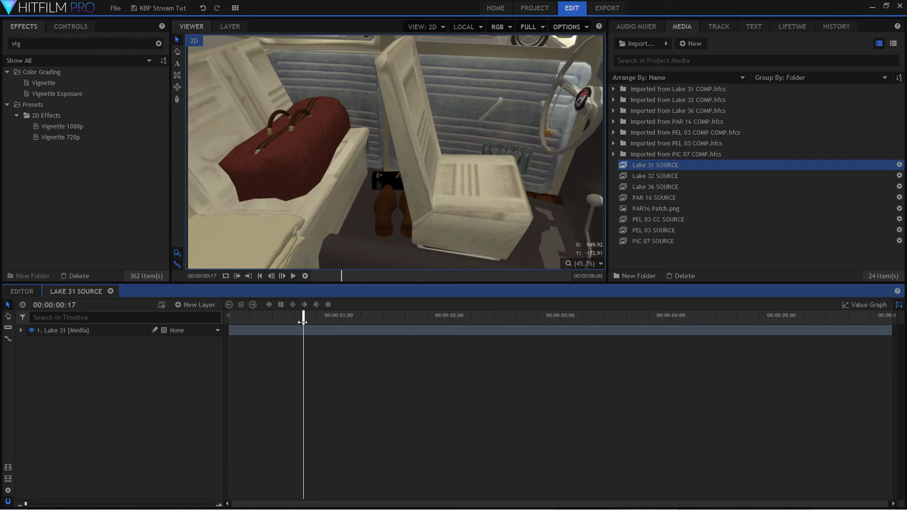
left_click_drag(302, 322, 785, 319)
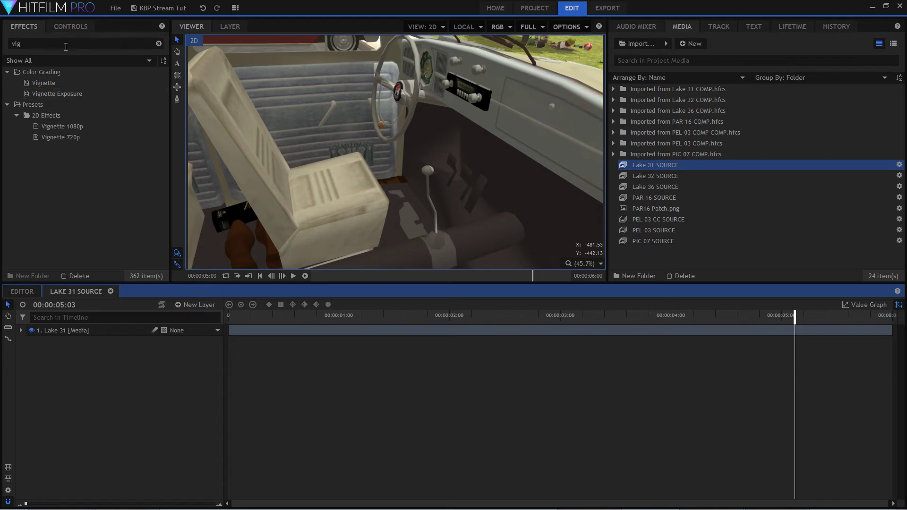
Search the effects for "cru" and apply Crush Blacks & Whites to the Lake 31 layer.
left_click(30, 44)
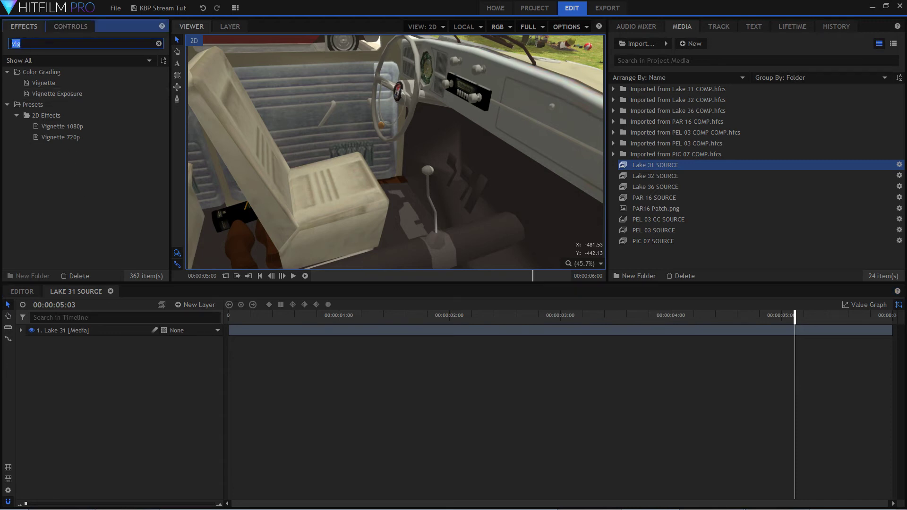
type("cru")
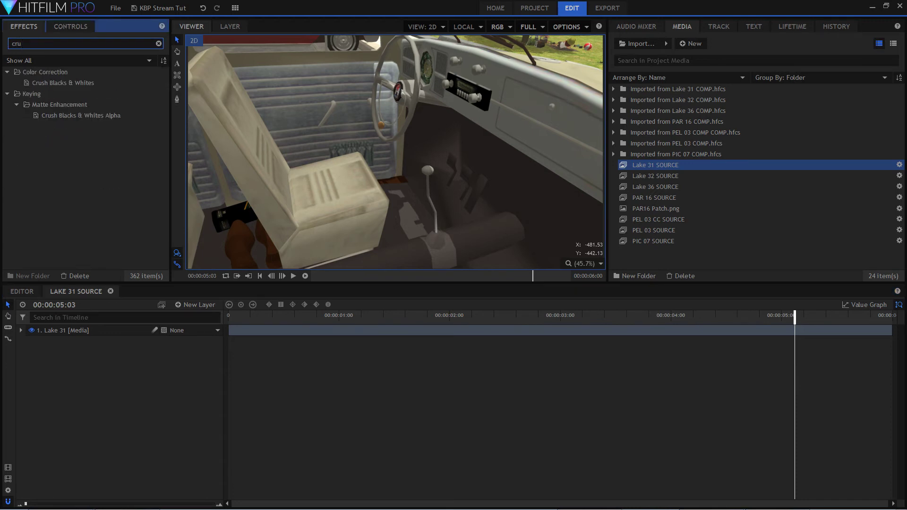
left_click_drag(59, 82, 105, 329)
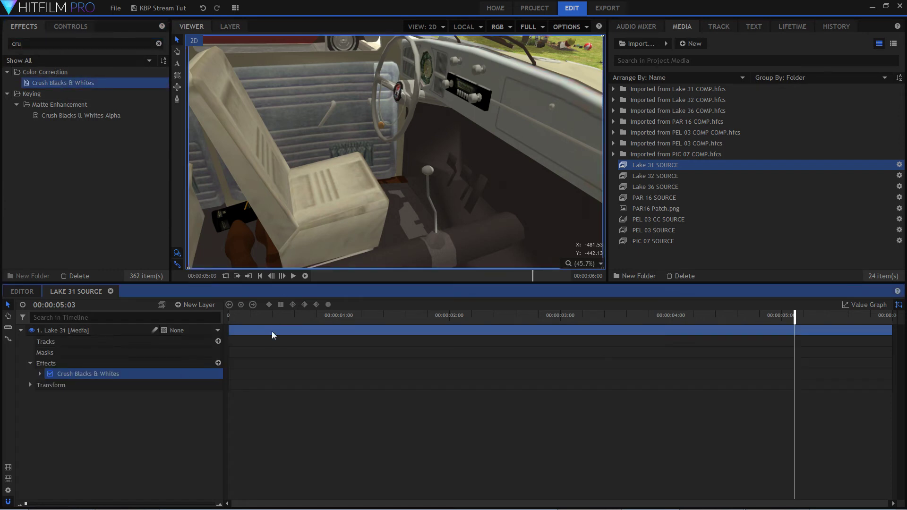
Set the Crush Blacks & Whites effect on the Lake 31 layer to Black 0.07 and White 0.77.
double_click(117, 373)
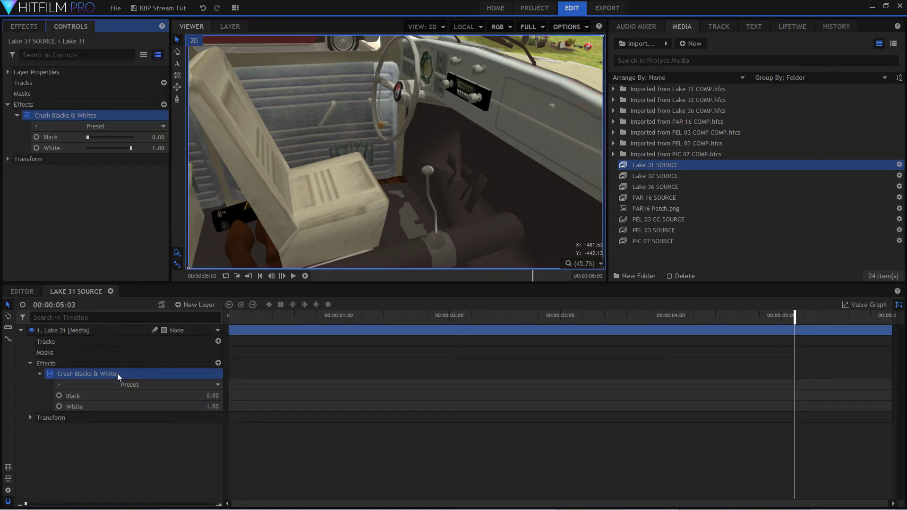
mouse_move(211, 396)
left_mouse_down()
mouse_move(219, 396)
mouse_move(206, 406)
left_mouse_up()
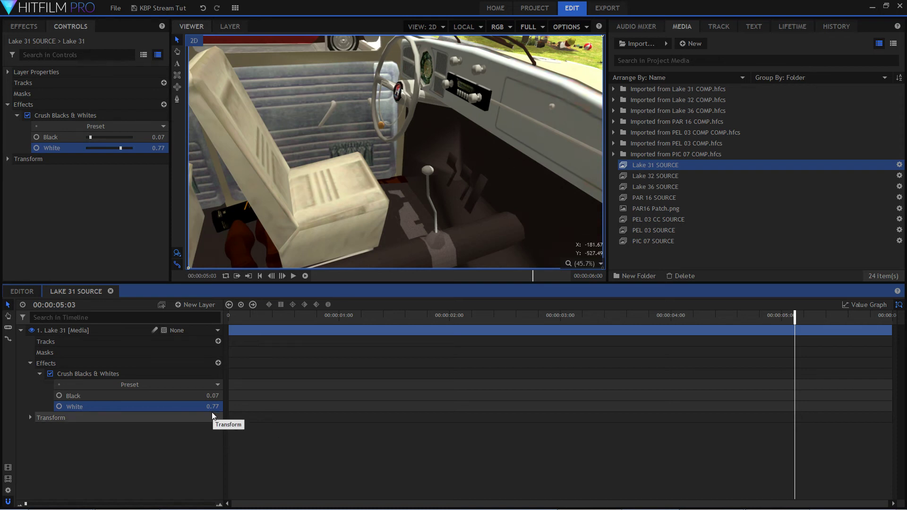
mouse_move(64, 502)
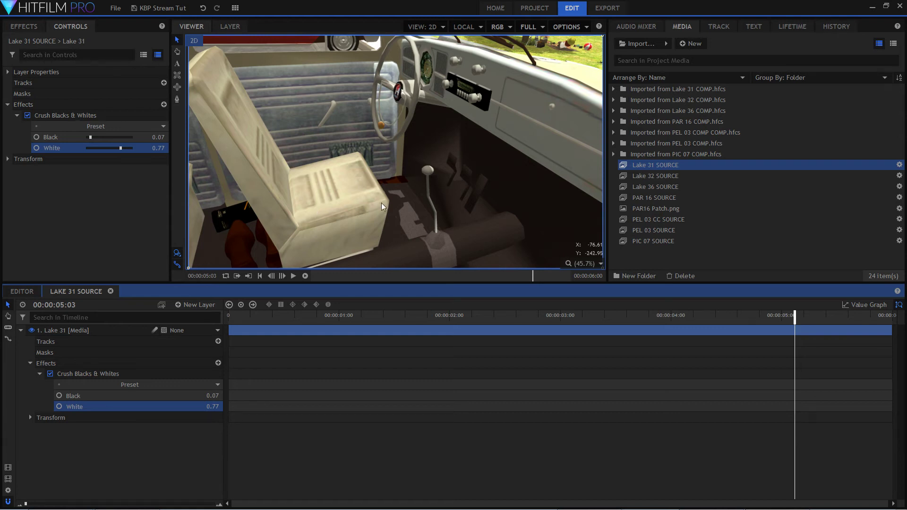
left_click(208, 466)
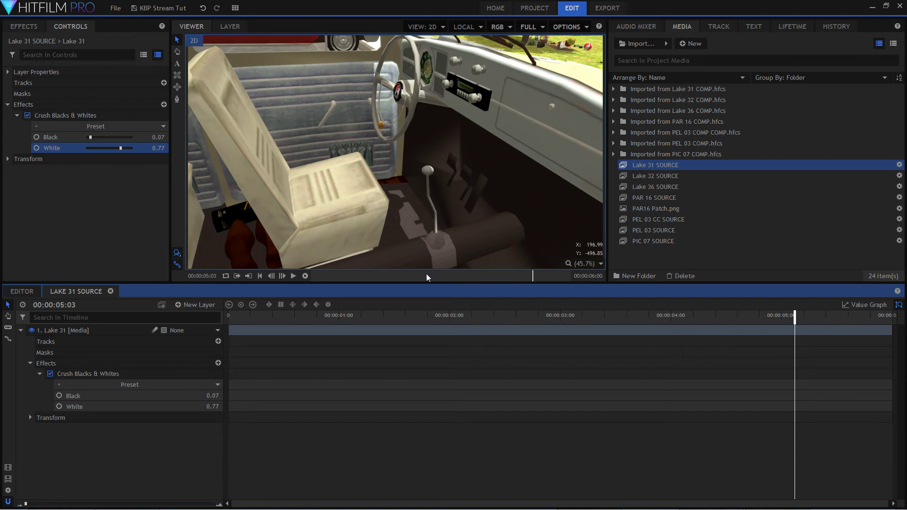
Switch the Crush Blacks & Whites effect off and on repeatedly to compare the car interior before and after.
left_click(50, 373)
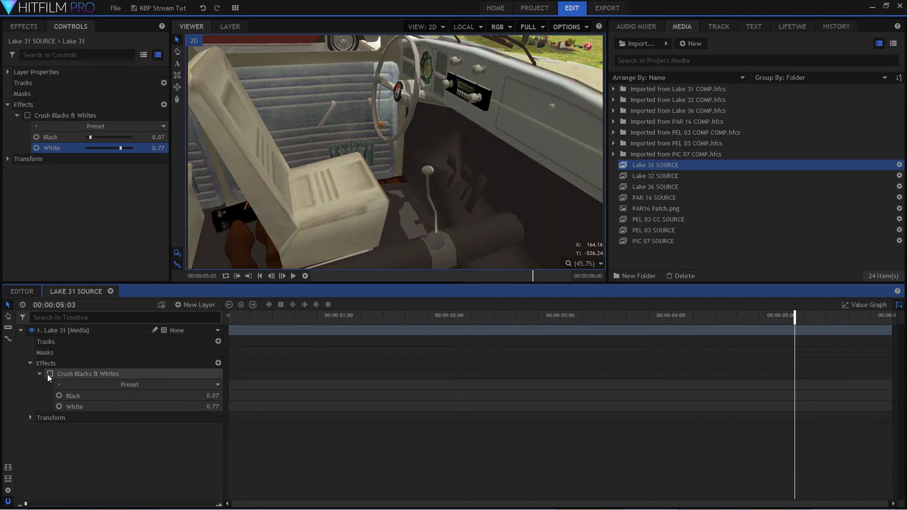
left_click(50, 374)
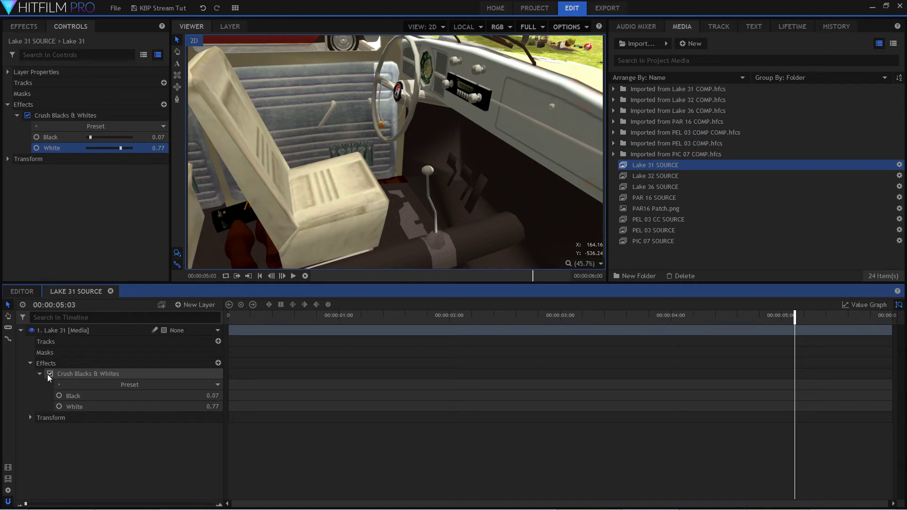
left_click(49, 374)
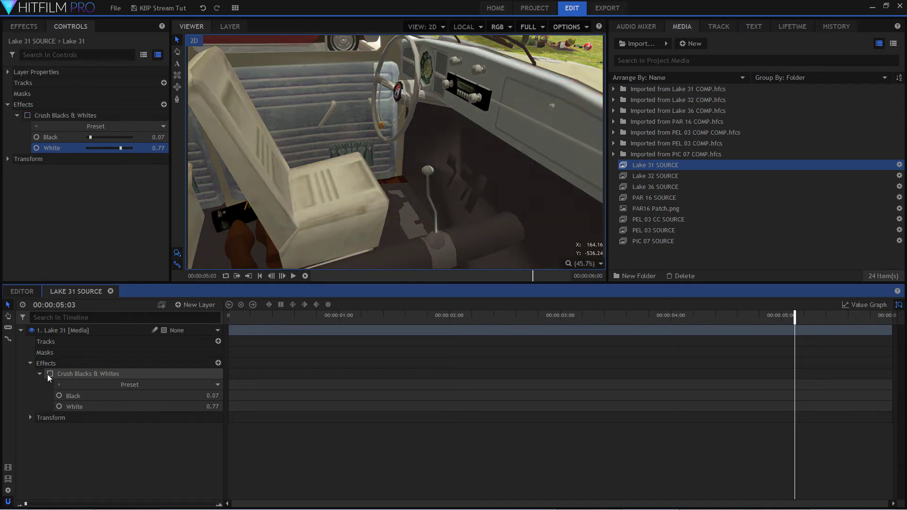
left_click(49, 373)
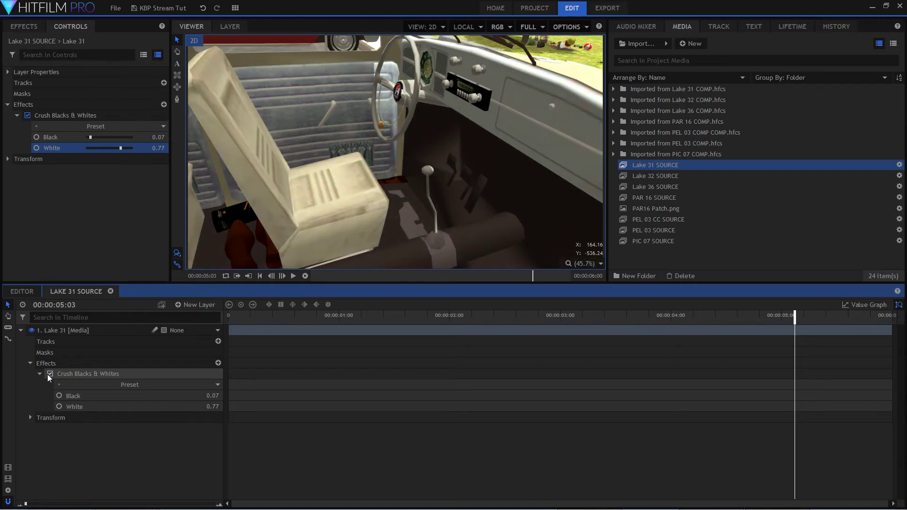
left_click(50, 374)
left_click(49, 374)
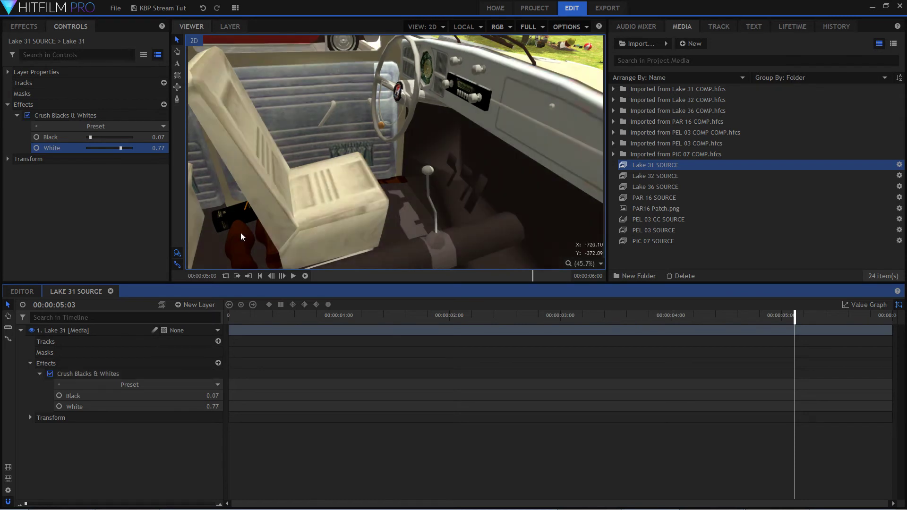
left_click(50, 373)
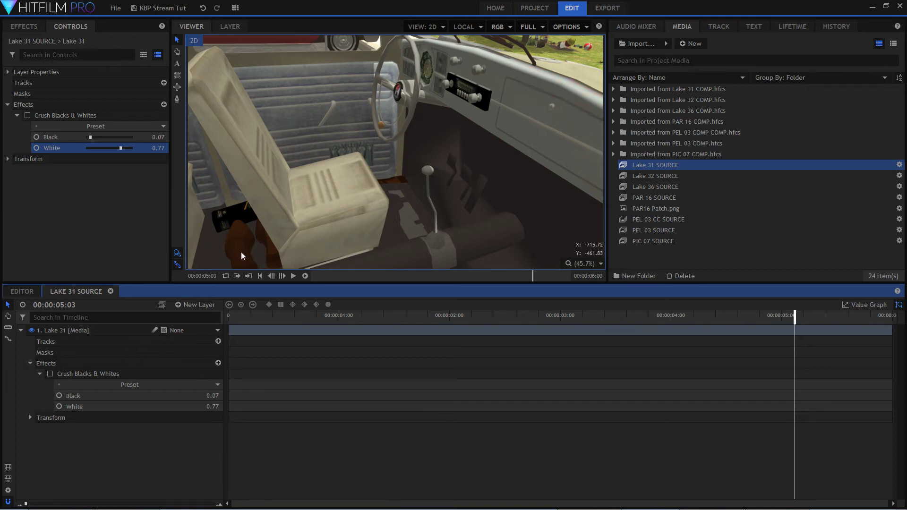
left_click(50, 374)
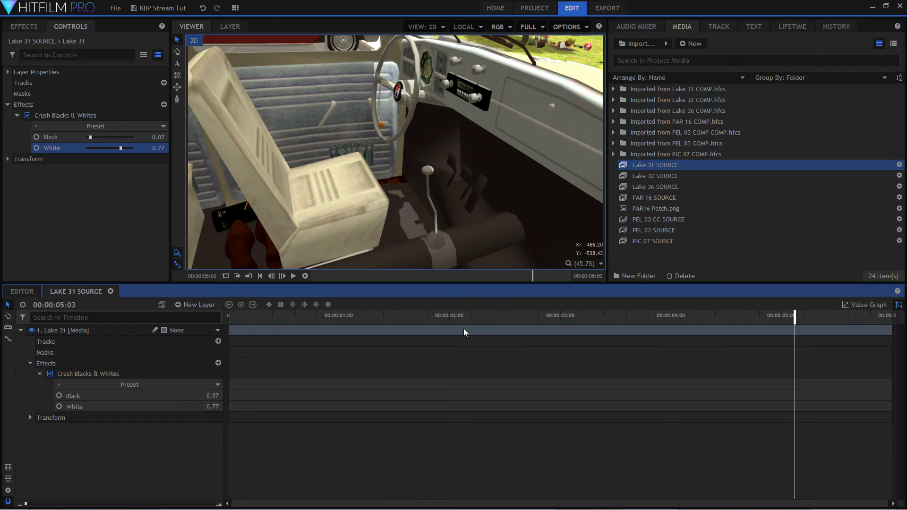
Scrub through the graded car interior shot and return the playhead to 00:00:00:00.
left_click(419, 315)
left_click_drag(406, 313, 888, 321)
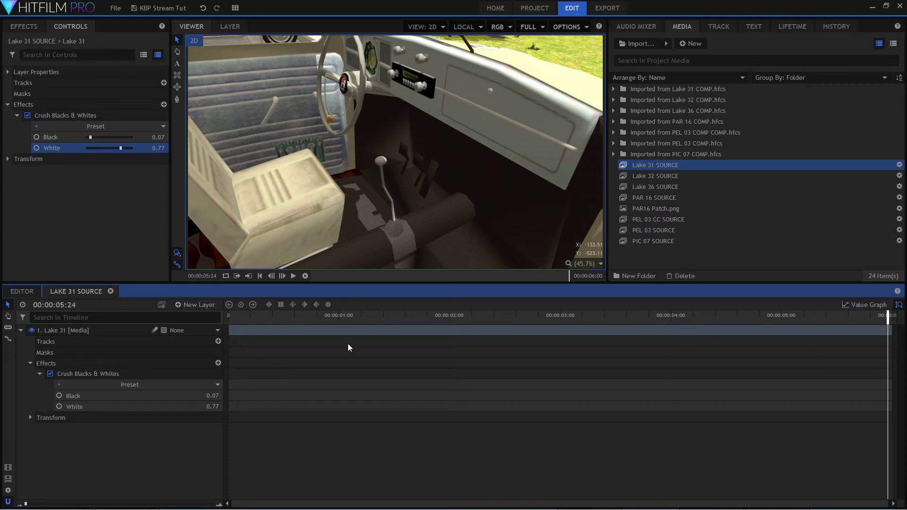
left_click(343, 318)
left_click_drag(343, 318, 261, 317)
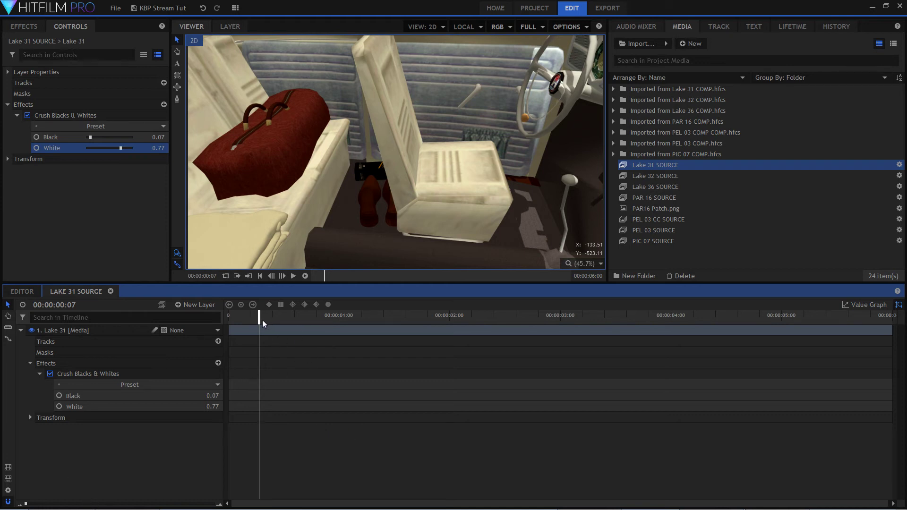
left_click_drag(257, 317, 228, 317)
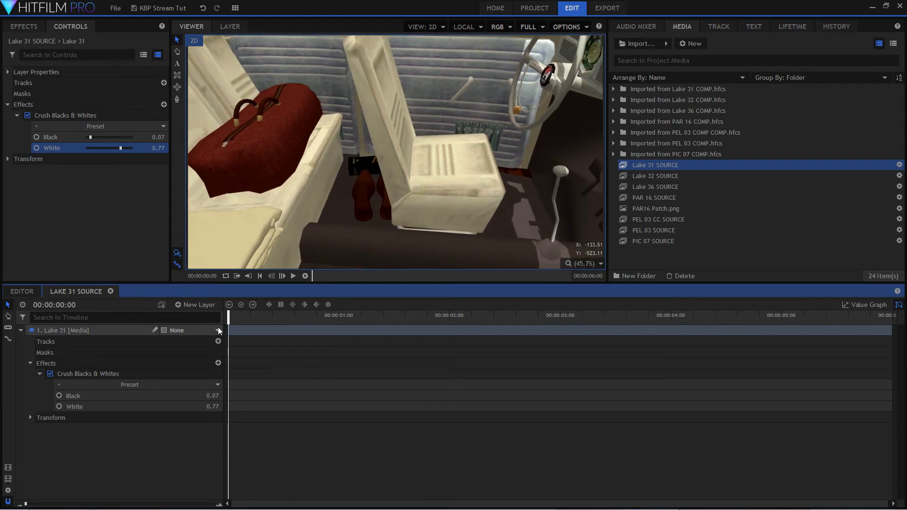
Add a new point layer to the Lake 31 SOURCE composite and name it "Knob track".
left_click(205, 305)
left_click(211, 380)
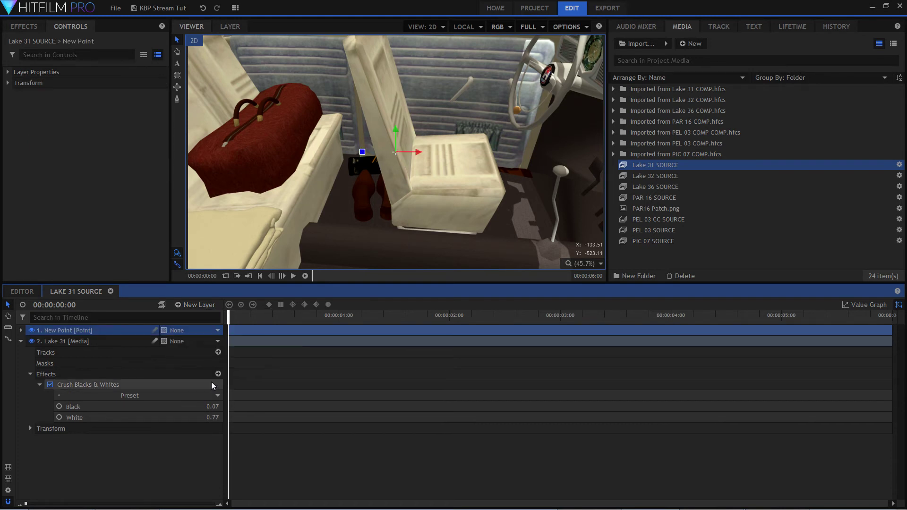
key("F2")
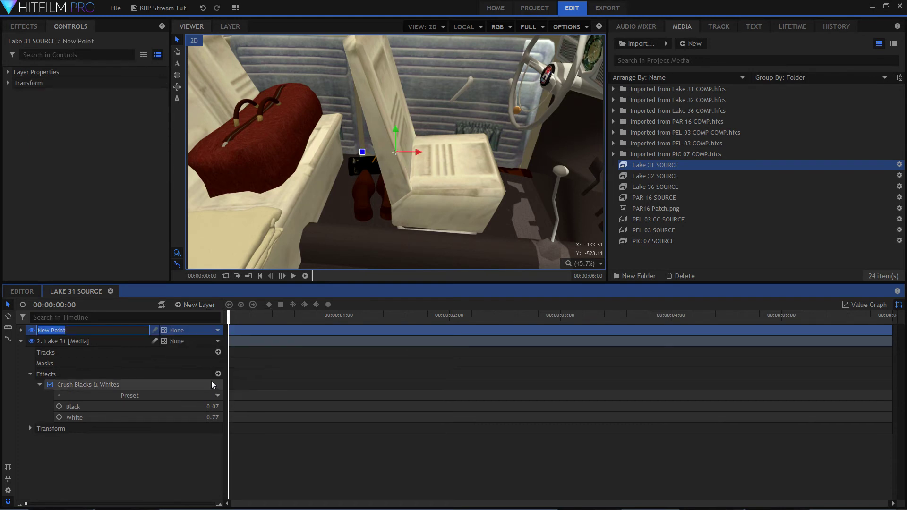
type("Knob tr")
key("BackSpace")
key("Return")
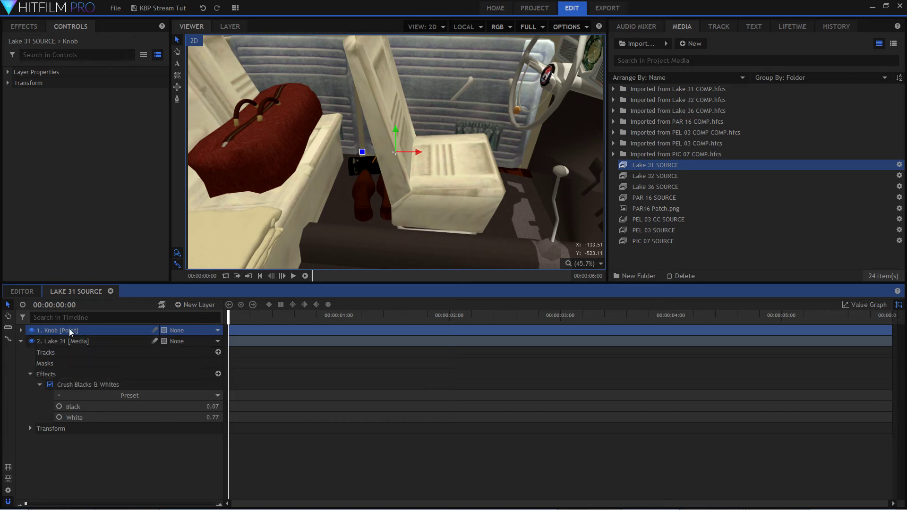
left_click(42, 316)
double_click(84, 332)
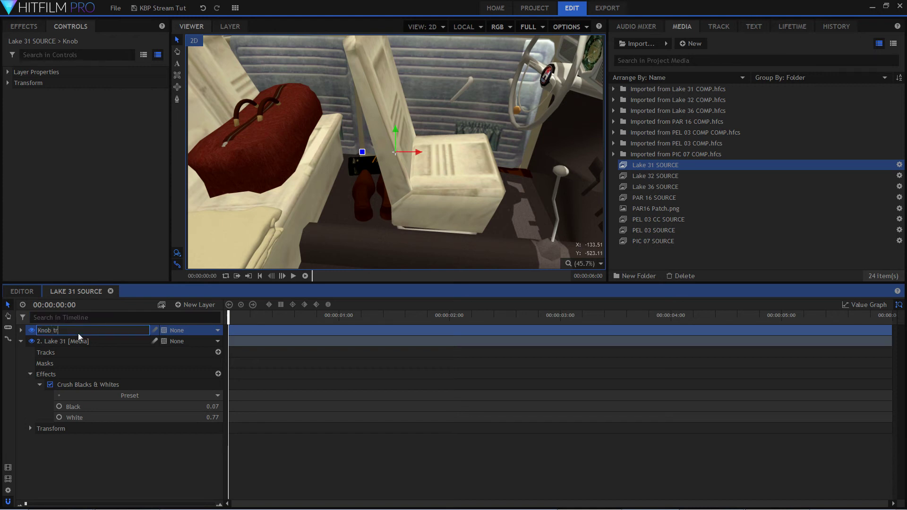
key("Return")
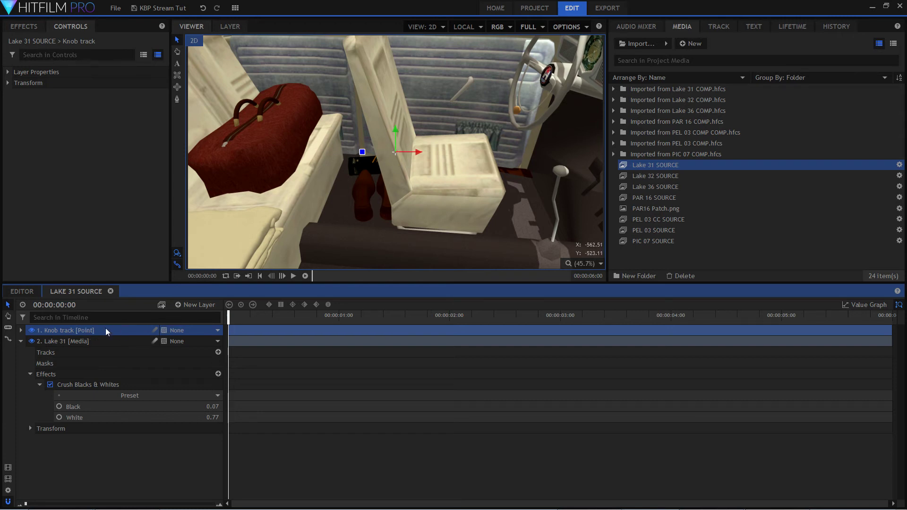
Collapse the effects of the Lake 31 layer and add a new tracker to that layer.
left_click(31, 341)
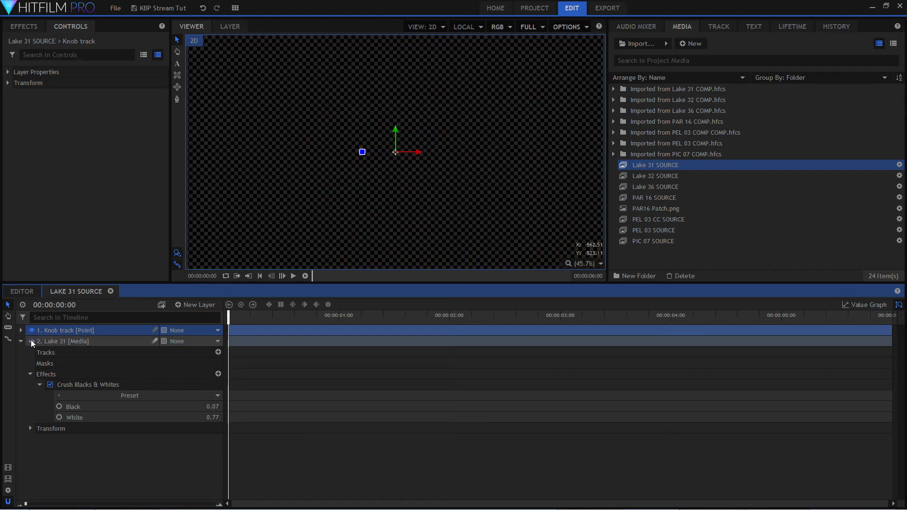
left_click(32, 341)
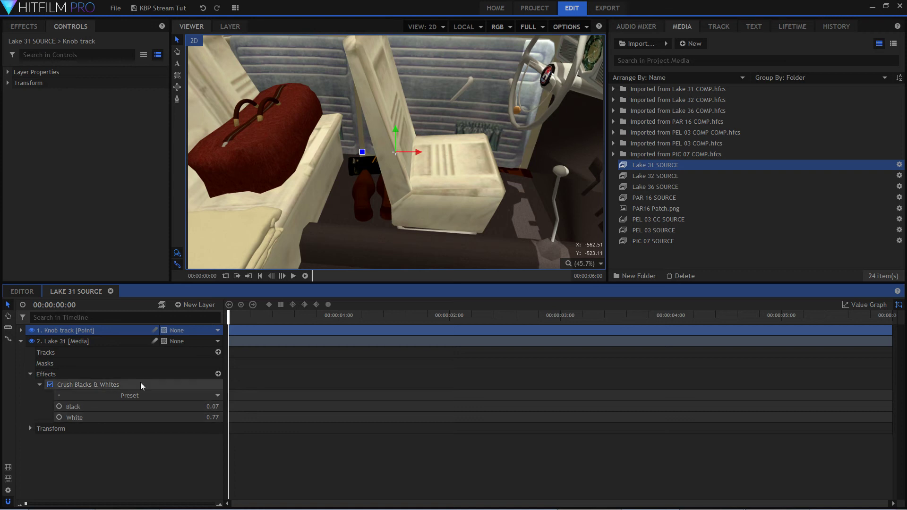
left_click(100, 341)
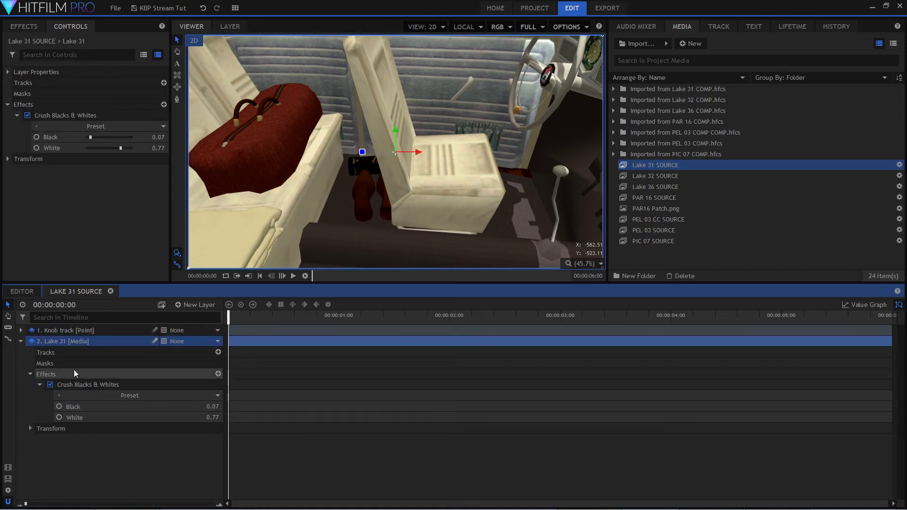
left_click(29, 374)
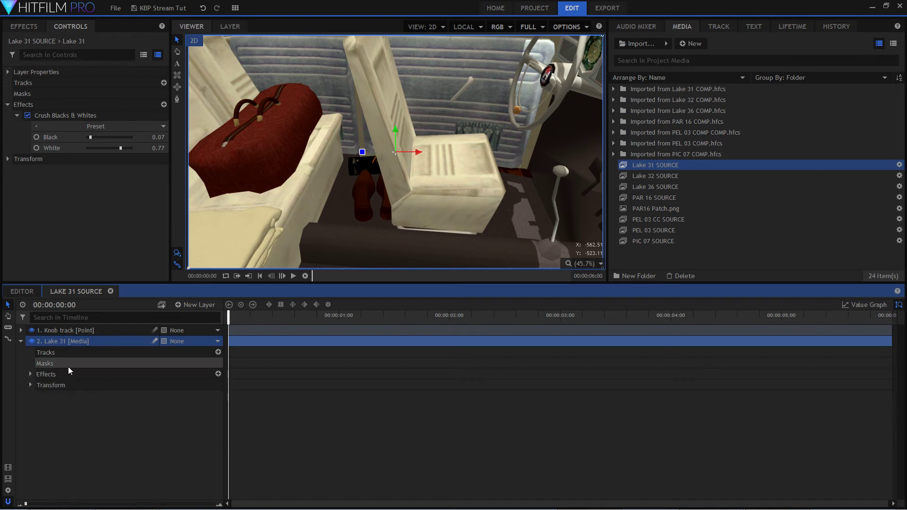
left_click(64, 352)
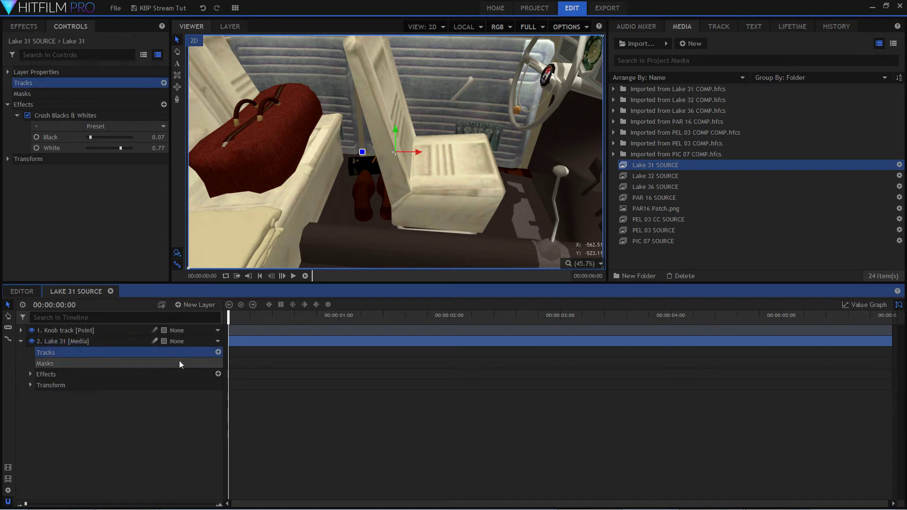
left_click(218, 352)
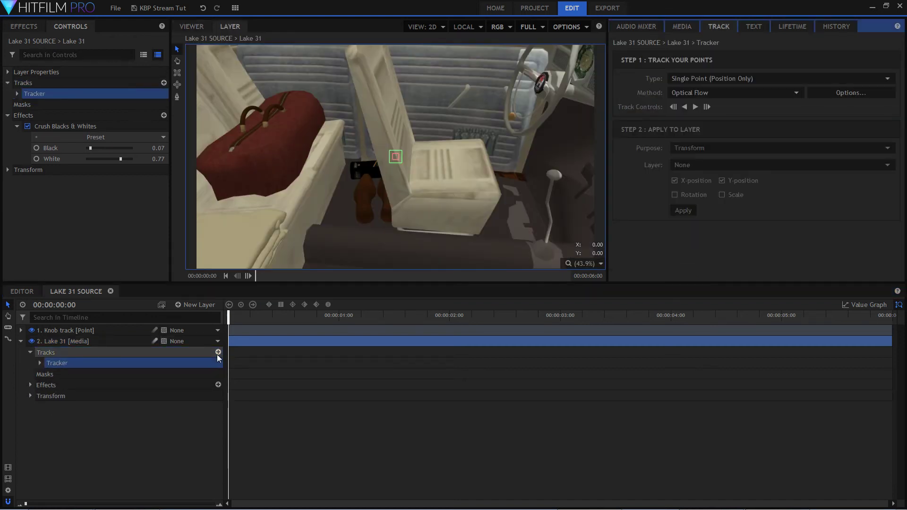
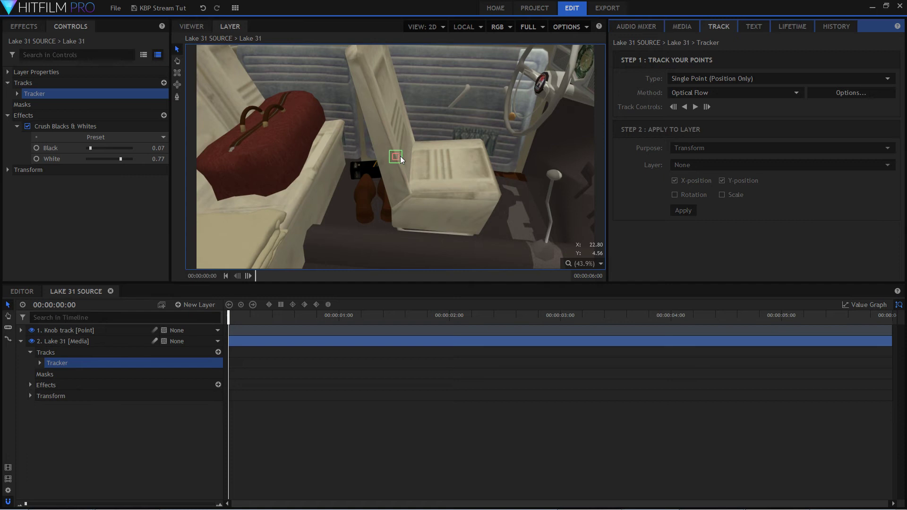
Resize the tracker's outer search area into a narrow upright rectangle around the inner feature box.
scroll(401, 156, "up", 7)
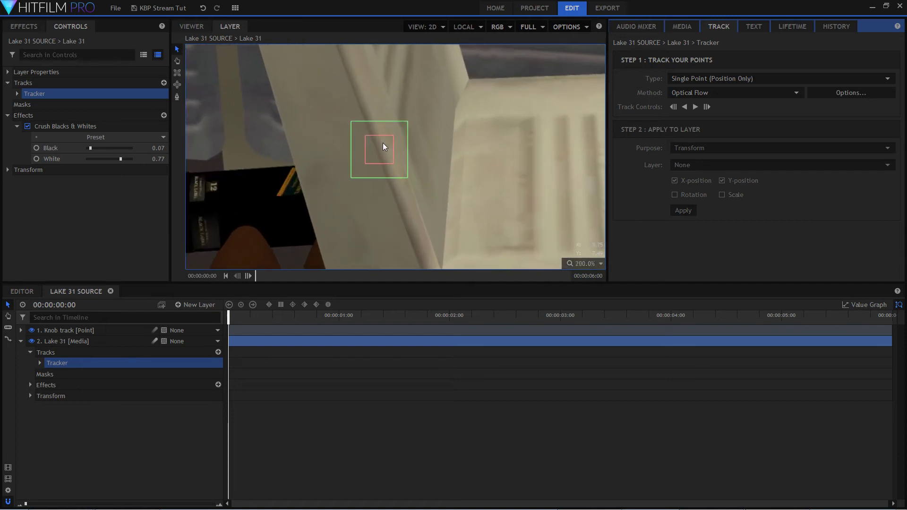
scroll(383, 146, "up", 1)
left_click(386, 166)
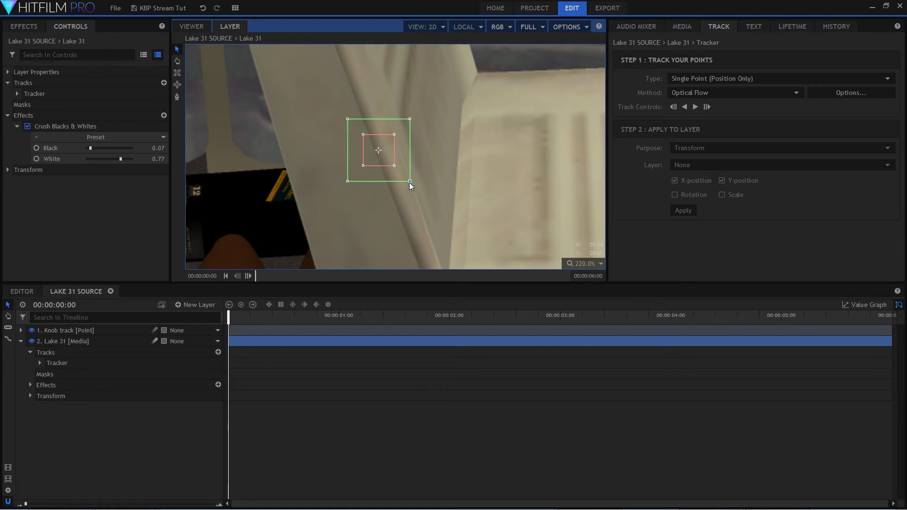
left_click_drag(409, 181, 492, 222)
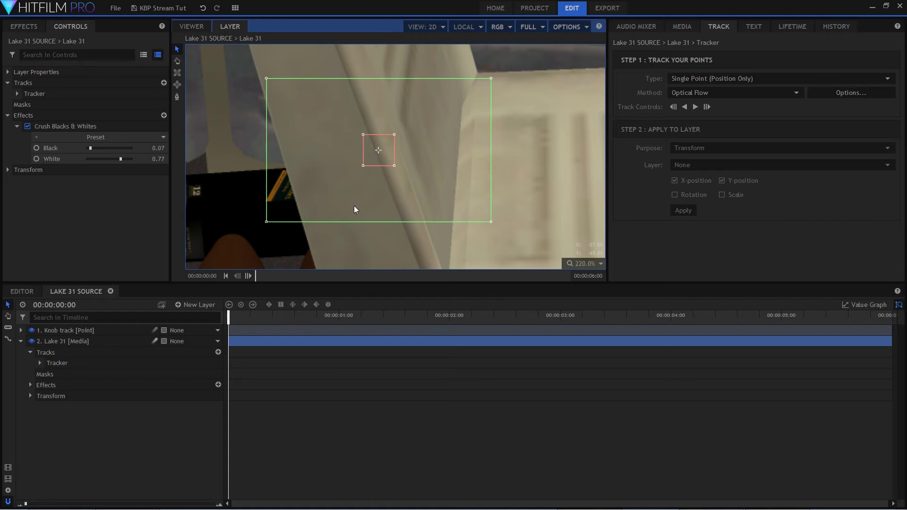
scroll(393, 203, "down", 1)
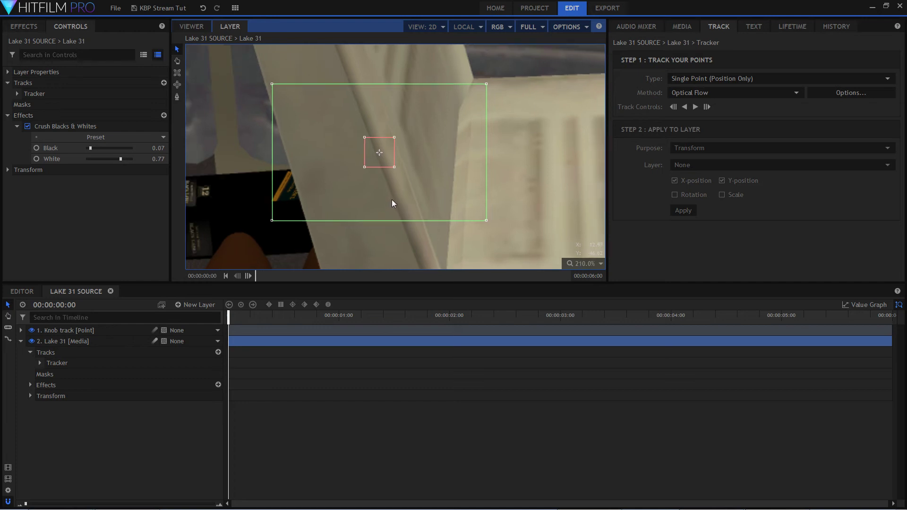
scroll(392, 202, "down", 1)
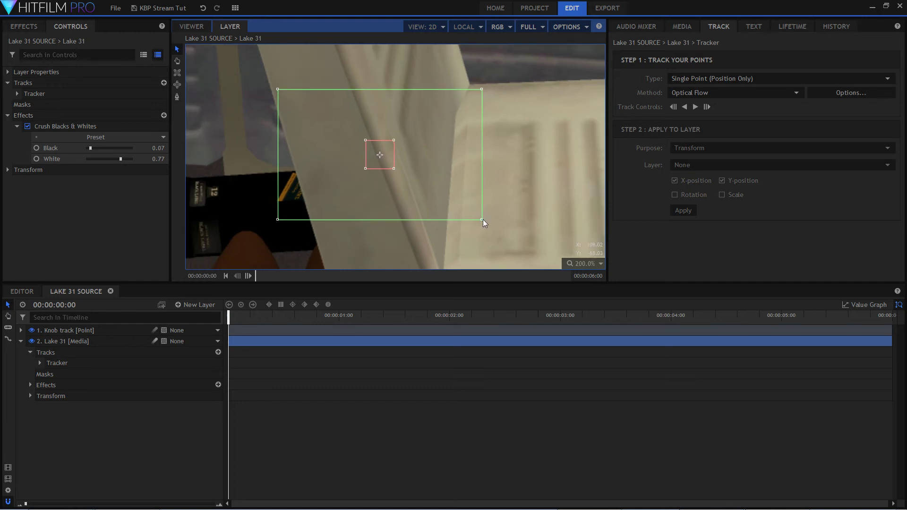
left_click_drag(481, 220, 402, 202)
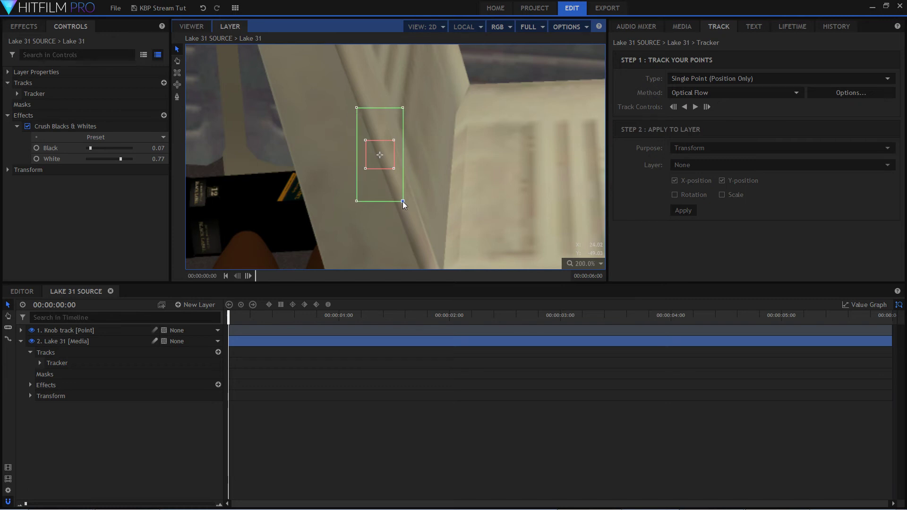
scroll(381, 160, "down", 5)
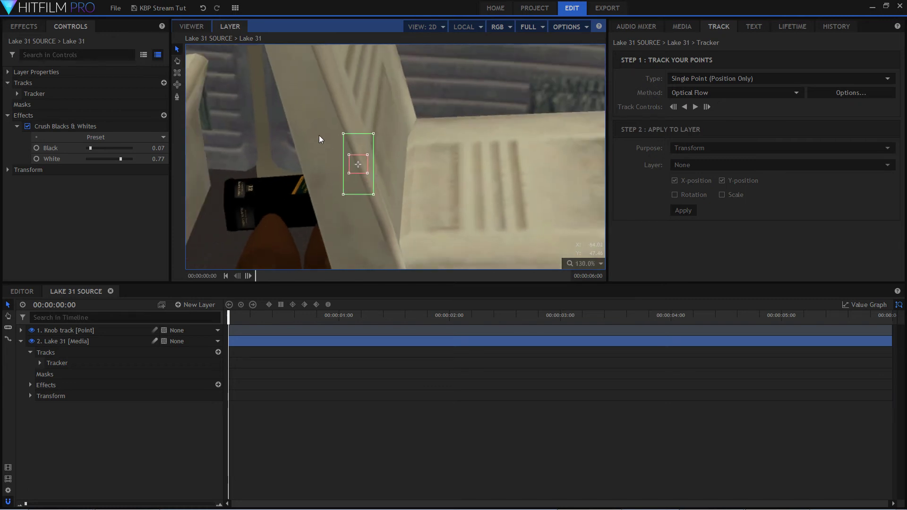
scroll(354, 149, "down", 2)
scroll(401, 166, "up", 3)
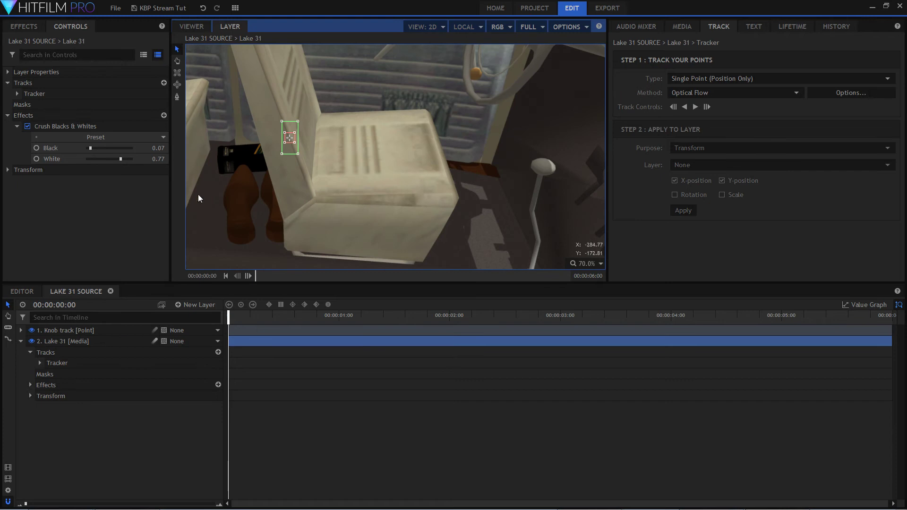
Go to the last frame at 00:00:05:24 and fit the tracker over the bright edge of the gear-shift knob.
left_click_drag(227, 316, 904, 396)
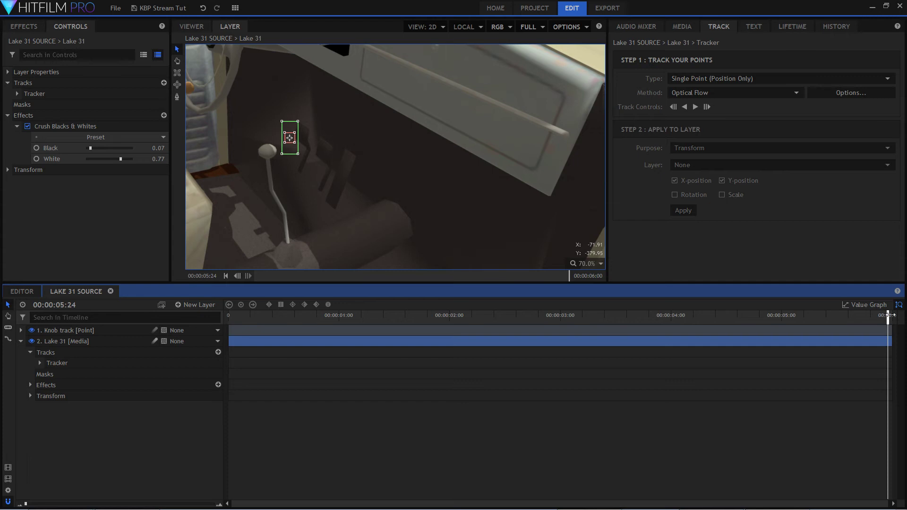
scroll(222, 66, "up", 5)
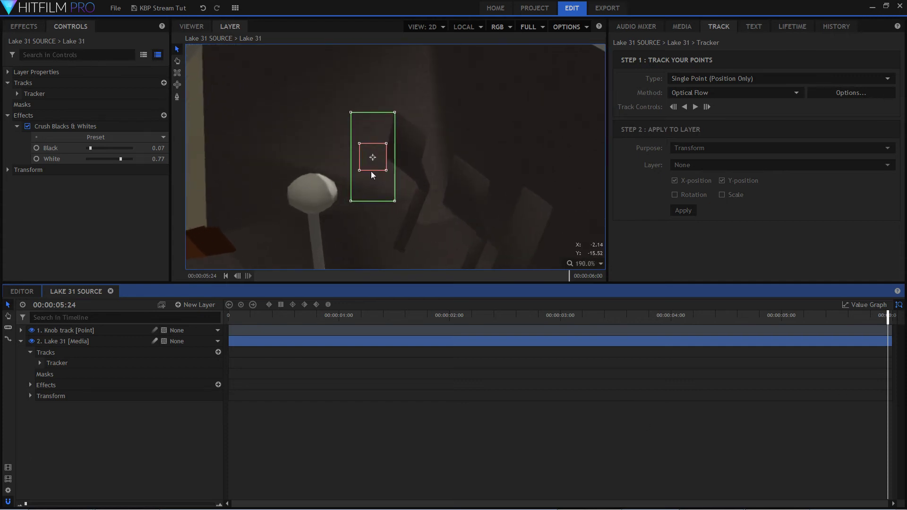
left_click_drag(384, 161, 342, 208)
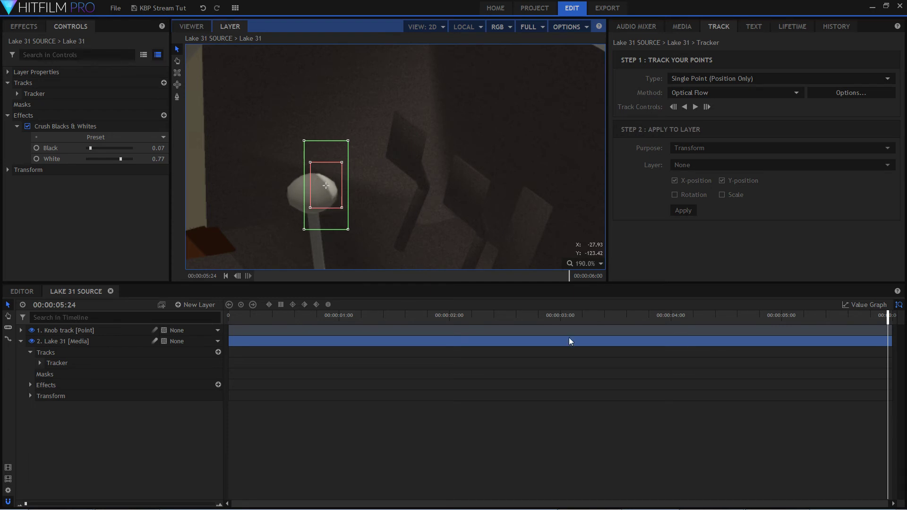
left_click_drag(888, 315, 899, 341)
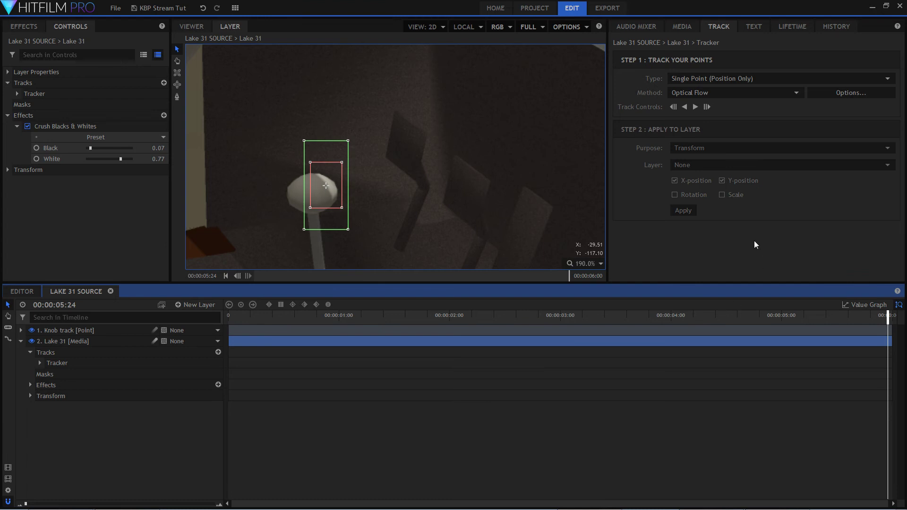
Keep the Optical Flow method and track the gear-shift knob backward from 00:00:05:24 until it leaves the frame.
left_click(798, 95)
left_click(799, 95)
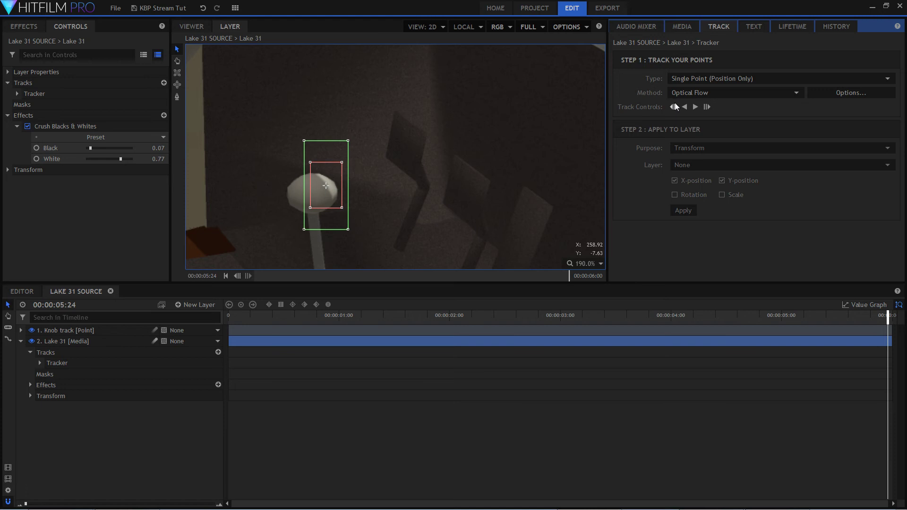
scroll(518, 189, "down", 5)
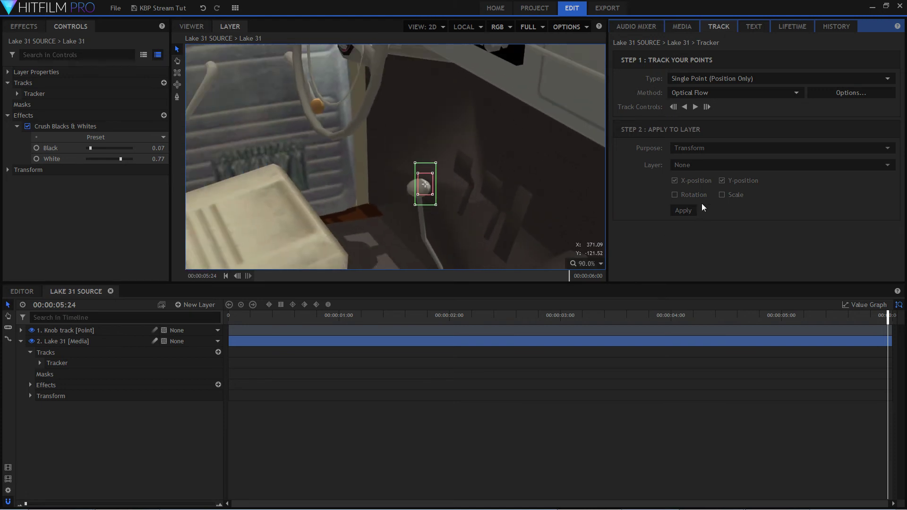
scroll(520, 191, "down", 4)
scroll(518, 204, "up", 2)
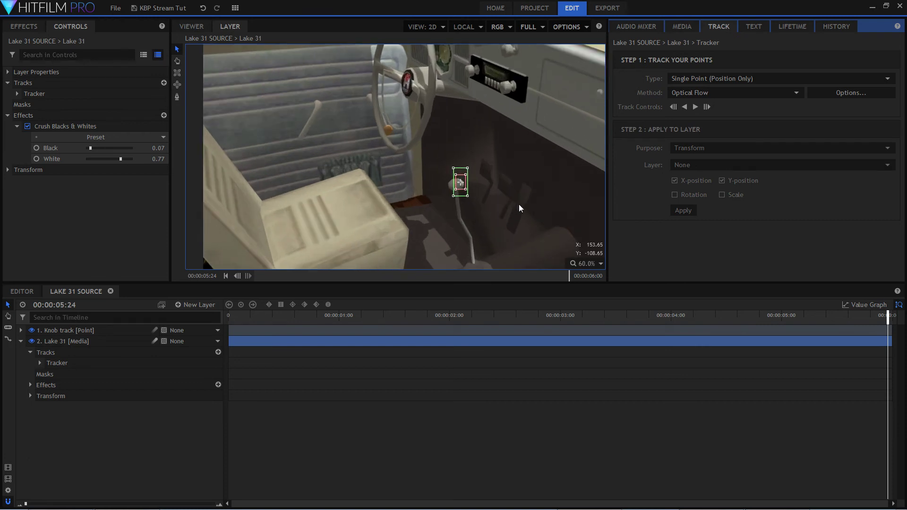
left_click(685, 106)
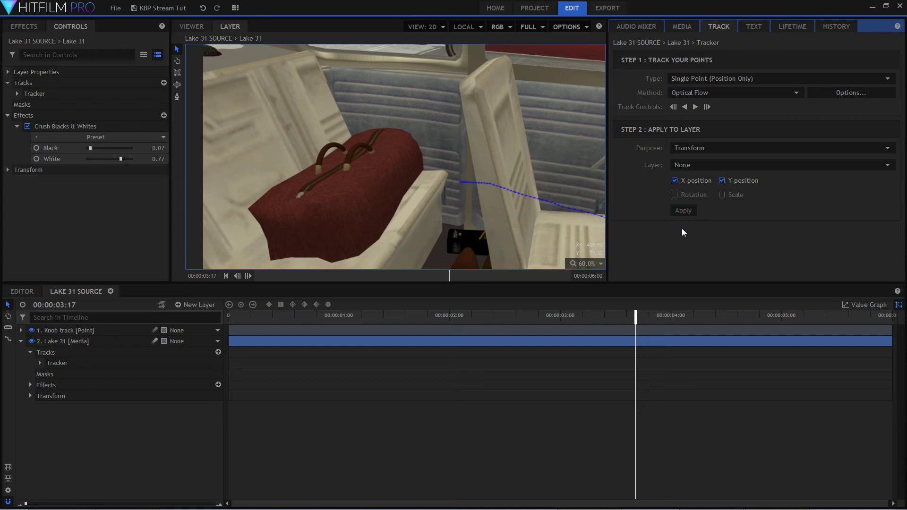
Step back to 00:00:03:16 and manually move the track point farther outside the frame along the knob's path.
scroll(357, 163, "down", 5)
scroll(477, 181, "up", 5)
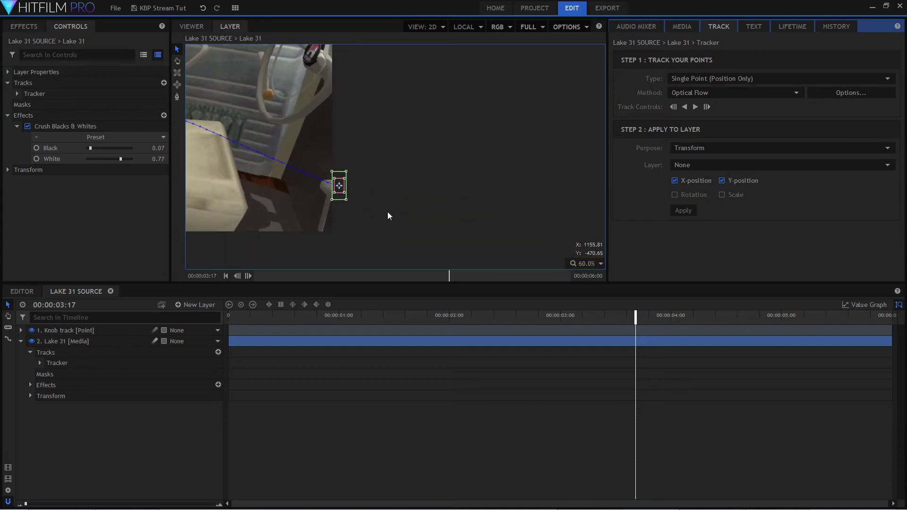
scroll(388, 189, "up", 6)
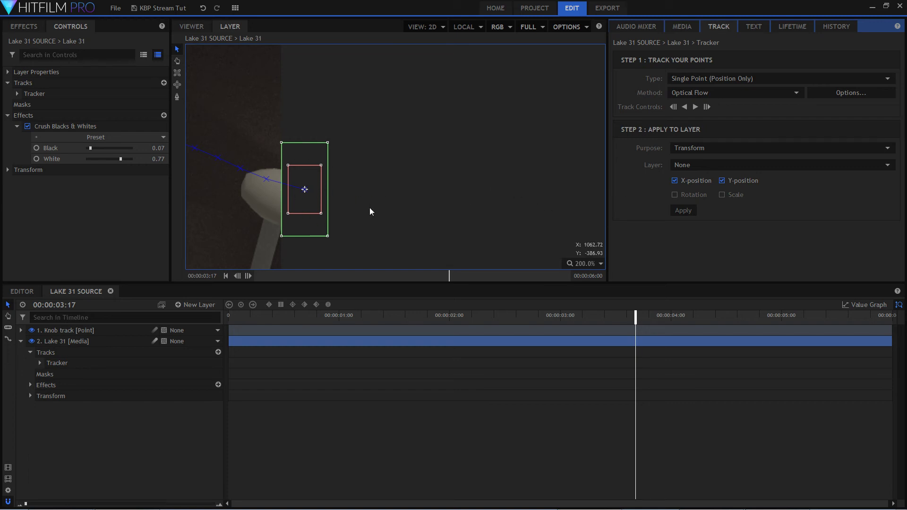
scroll(305, 188, "up", 3)
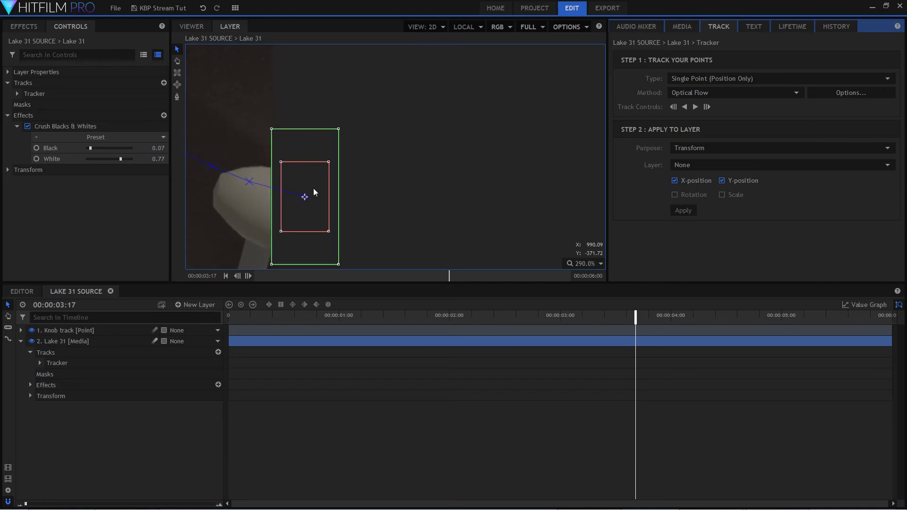
left_click_drag(636, 322, 636, 334)
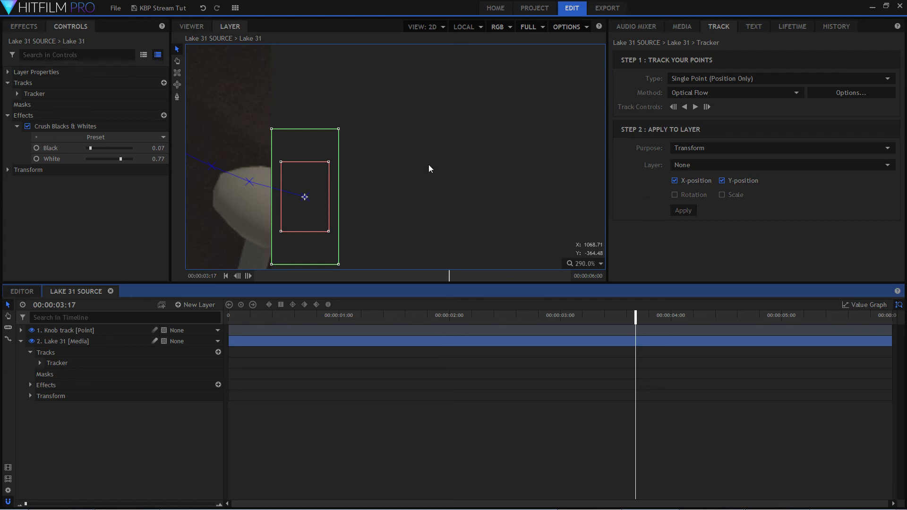
left_click(675, 106)
left_click(549, 268)
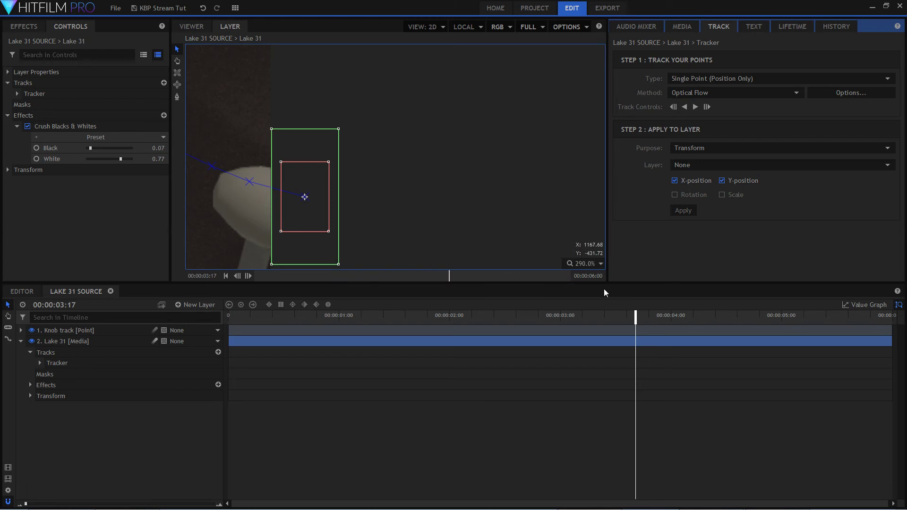
left_click(635, 317)
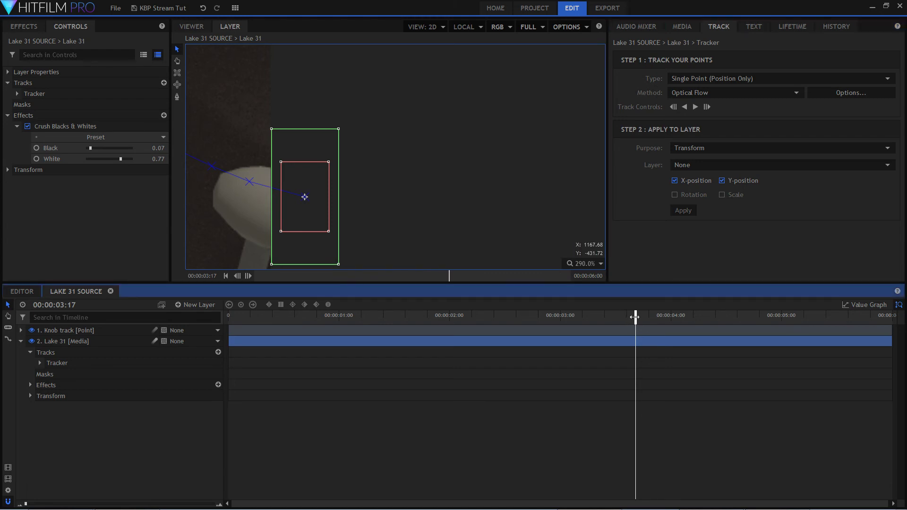
left_click_drag(634, 317, 631, 317)
left_click_drag(324, 202, 380, 216)
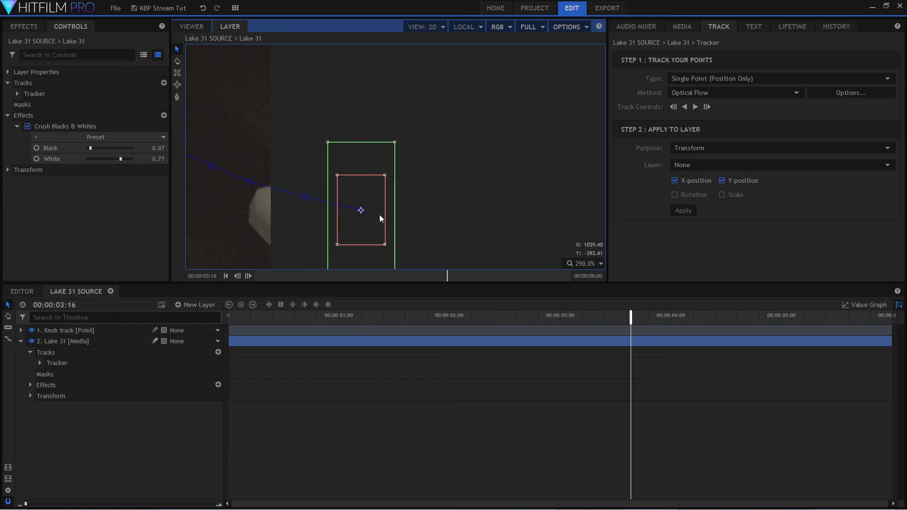
Step back to 00:00:03:15 and shift the track point farther off-frame to continue the knob's motion path.
scroll(303, 186, "up", 3)
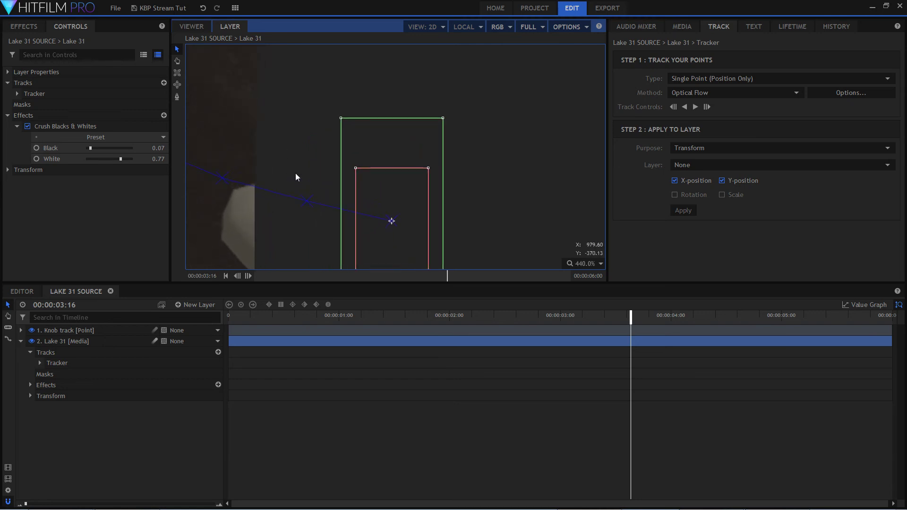
scroll(268, 174, "down", 5)
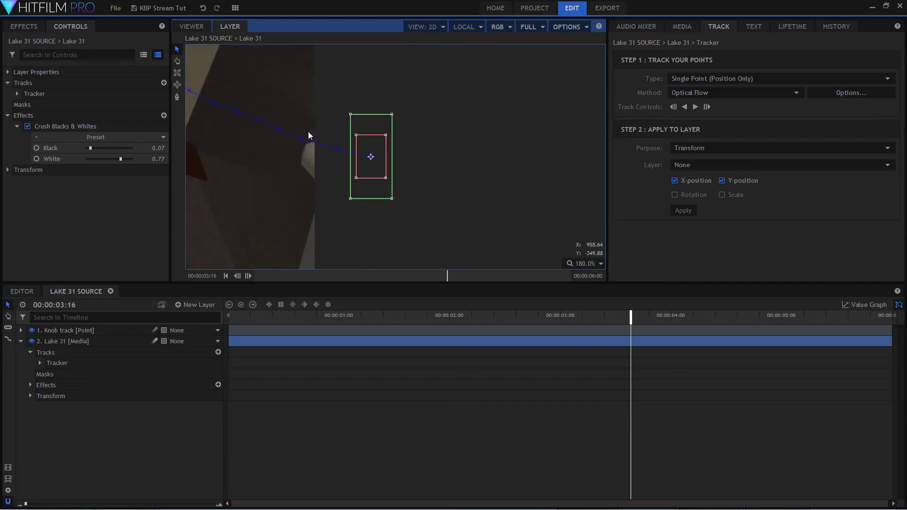
scroll(283, 125, "down", 4)
scroll(194, 86, "up", 3)
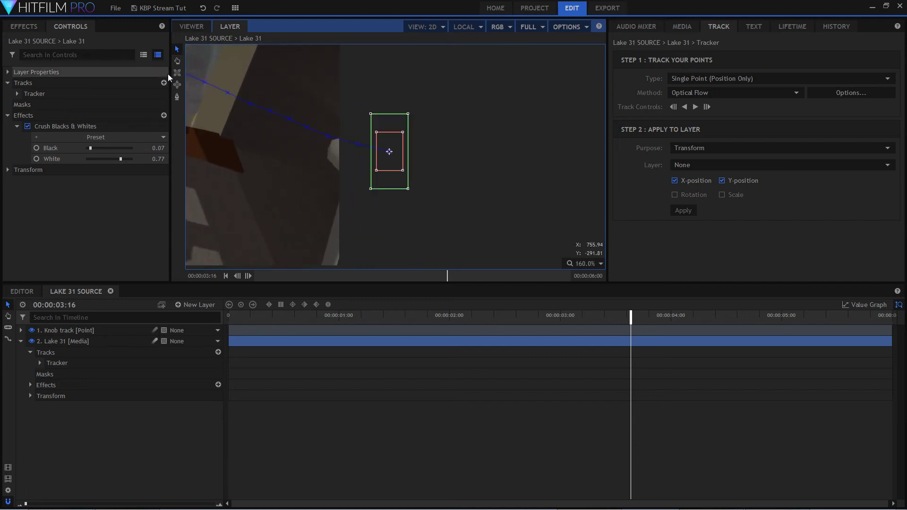
scroll(264, 237, "up", 4)
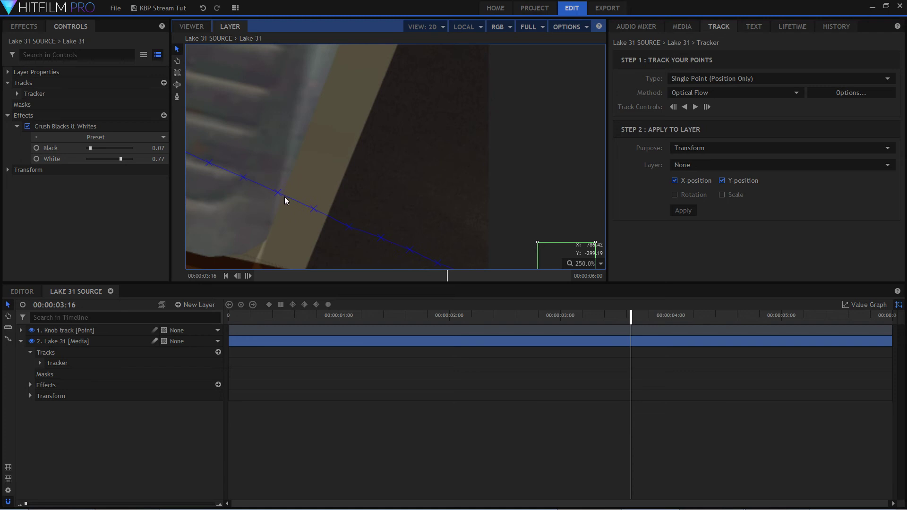
left_click_drag(405, 212, 255, 90)
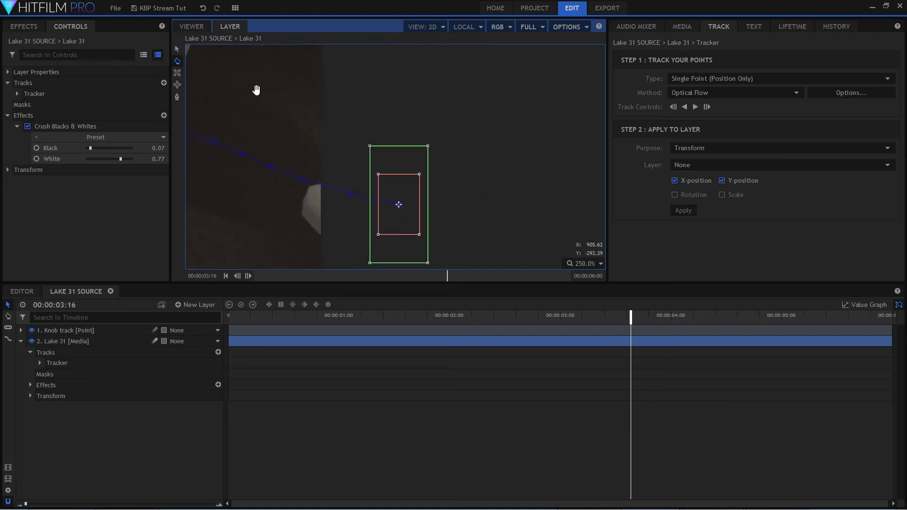
scroll(321, 144, "up", 2)
scroll(297, 155, "up", 1)
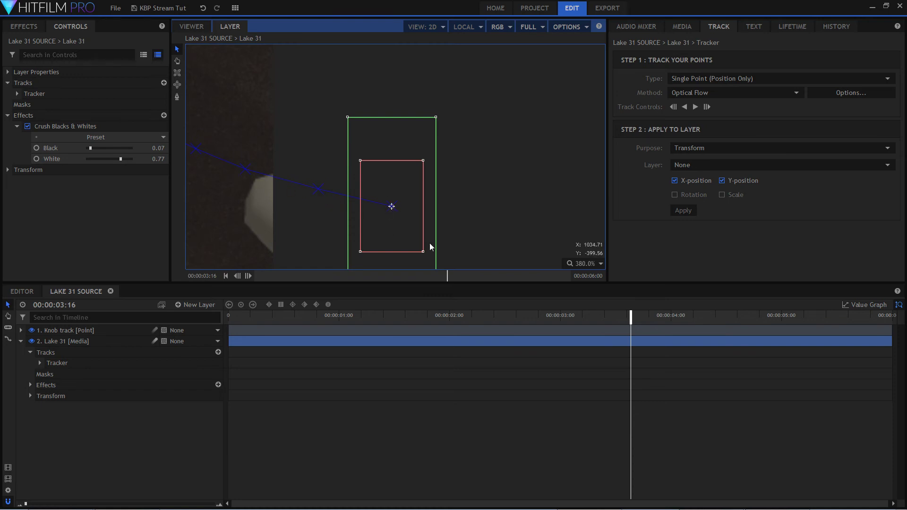
key("Left")
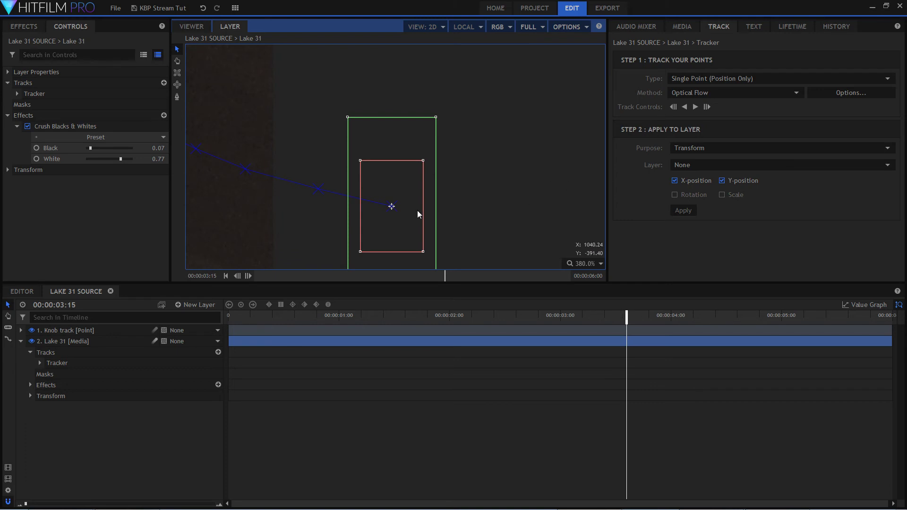
left_click_drag(418, 211, 486, 226)
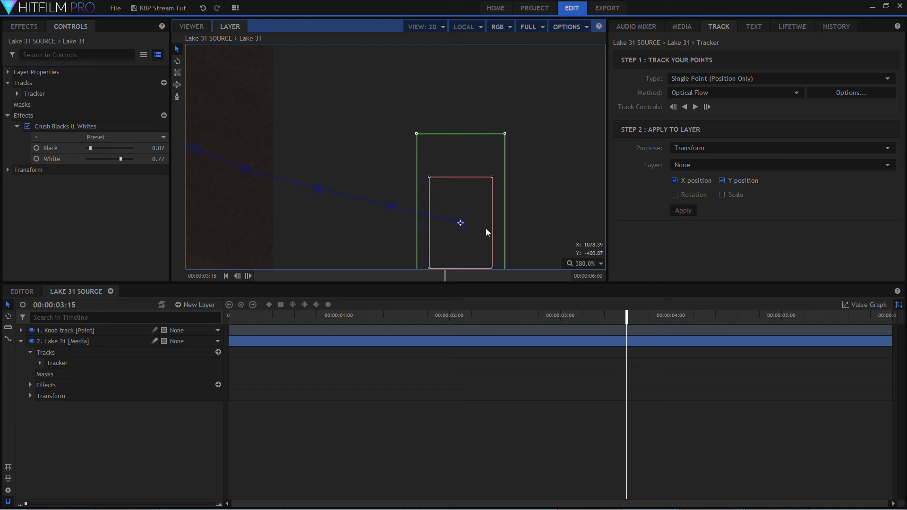
Review the whole track path beyond the frame edge and scrub the playhead forward to 00:00:05:24.
scroll(370, 149, "down", 6)
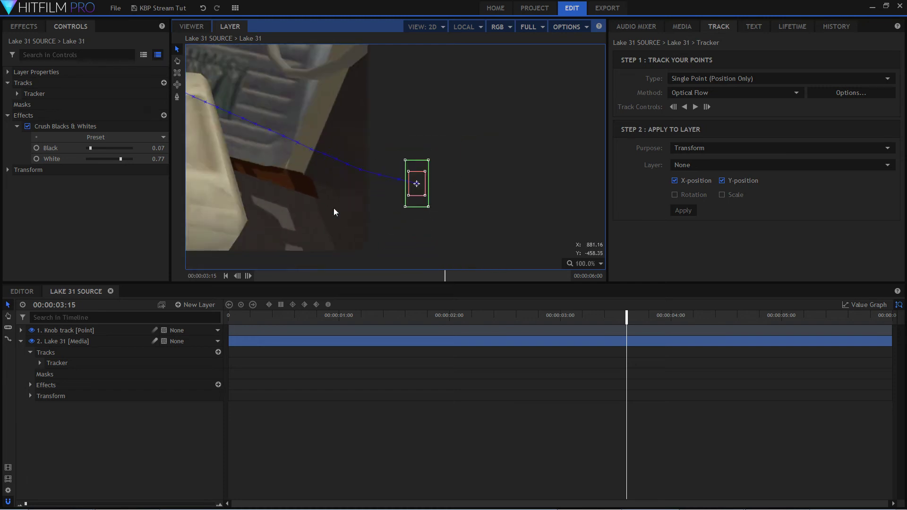
scroll(405, 200, "down", 5)
scroll(495, 186, "up", 3)
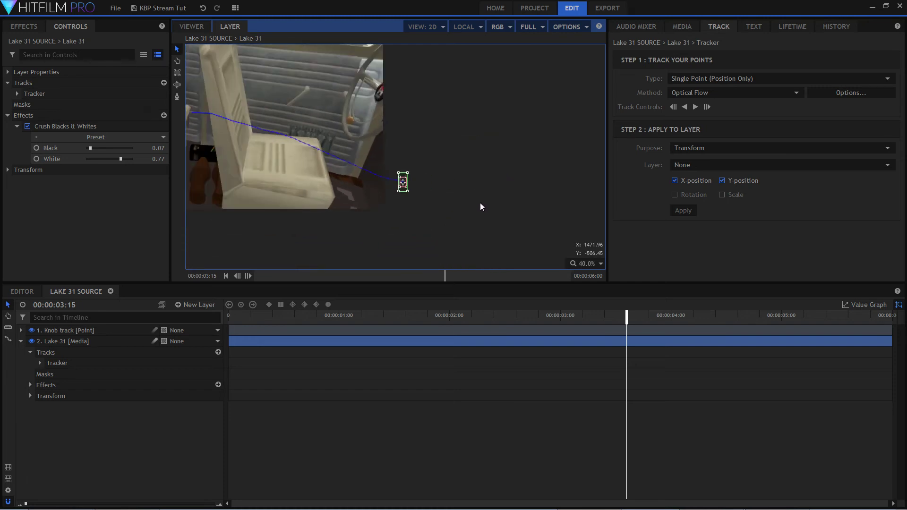
scroll(480, 206, "up", 1)
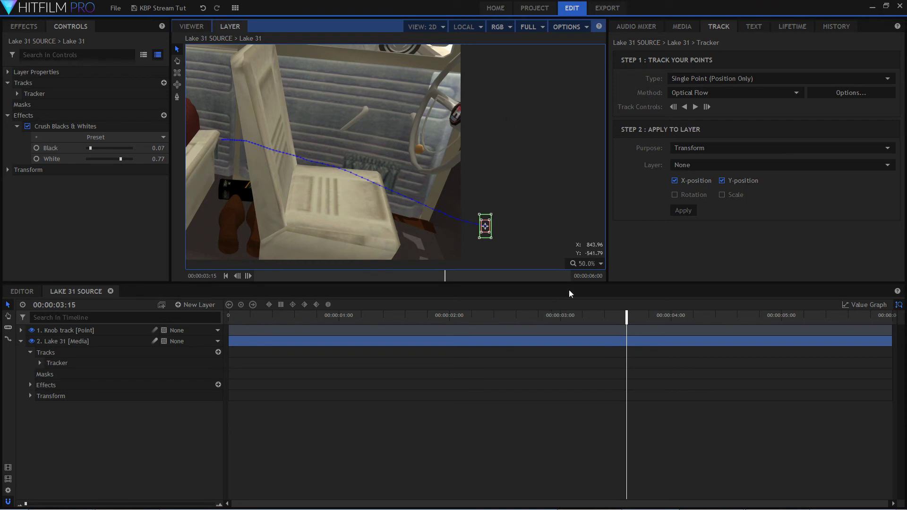
left_click_drag(626, 316, 904, 369)
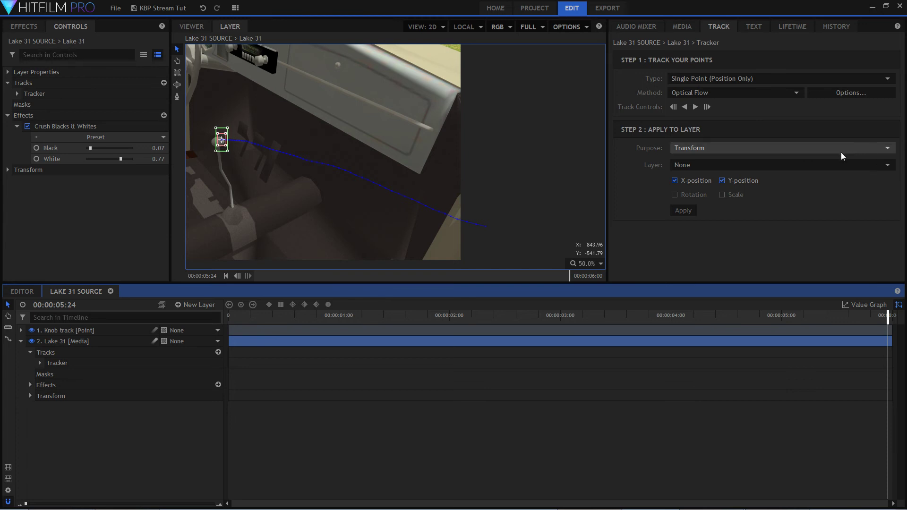
Keep the Transform purpose and apply the track's X and Y position to the Knob track layer.
left_click(825, 148)
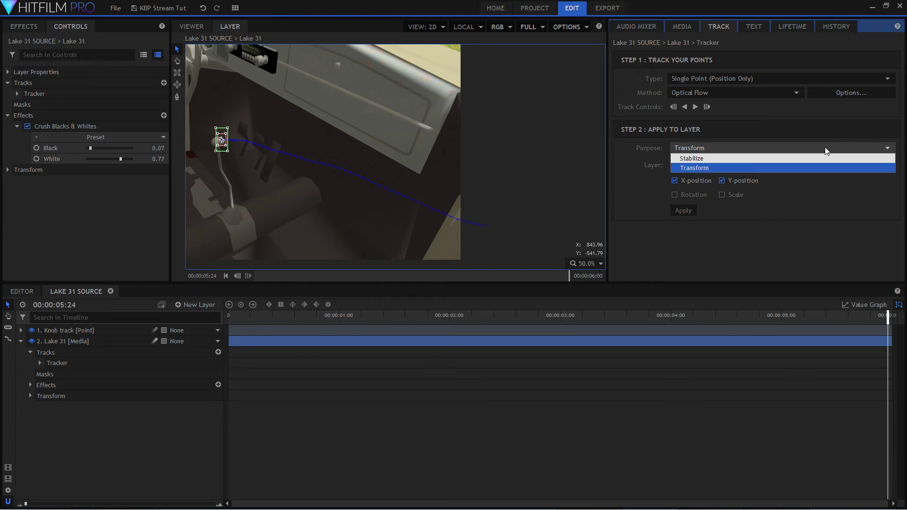
left_click(825, 148)
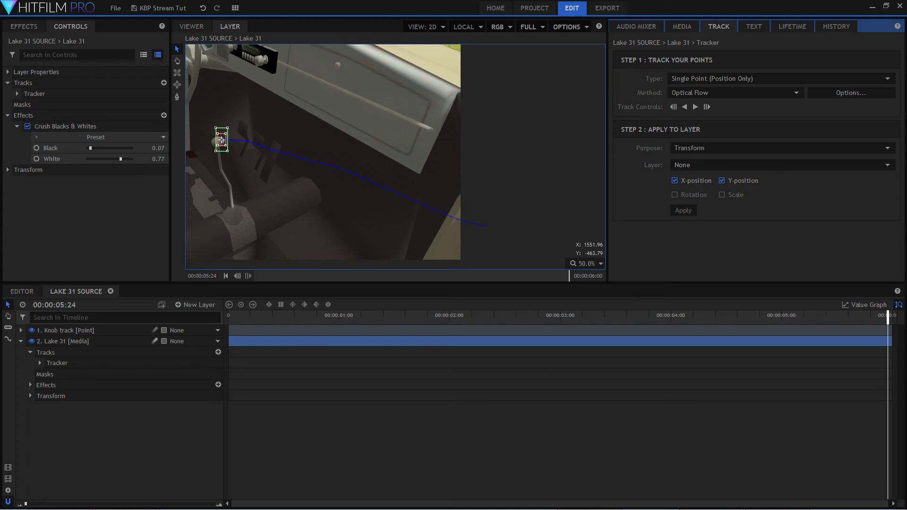
left_click(886, 166)
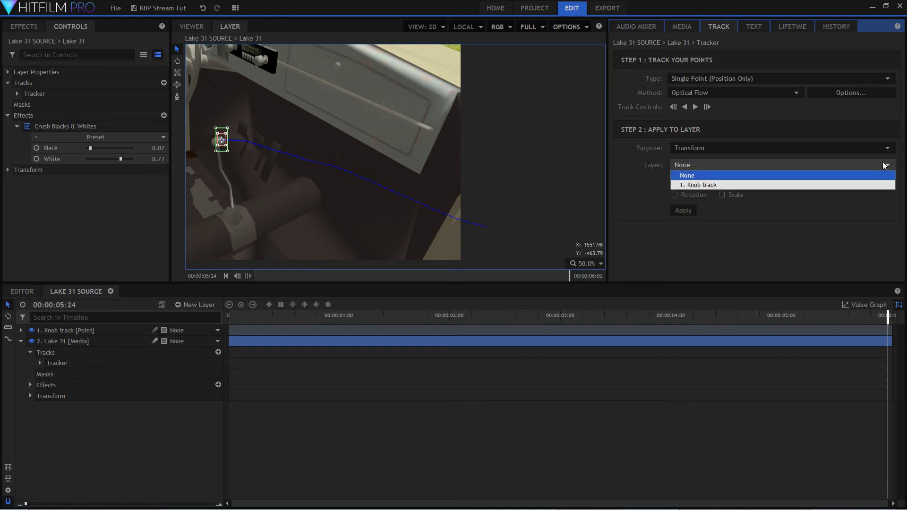
left_click(840, 186)
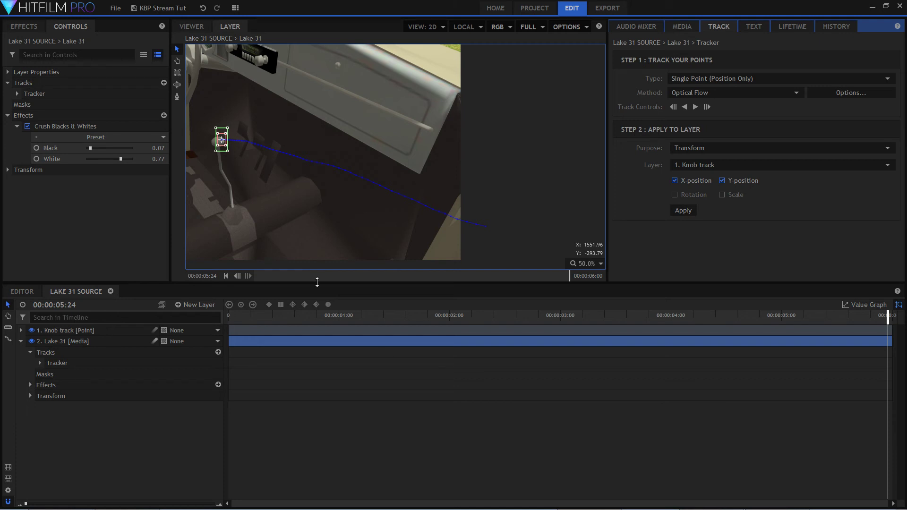
Return to the composition view at 00:00:00:00 and collapse the Lake 31 layer.
left_click_drag(296, 323, 410, 324)
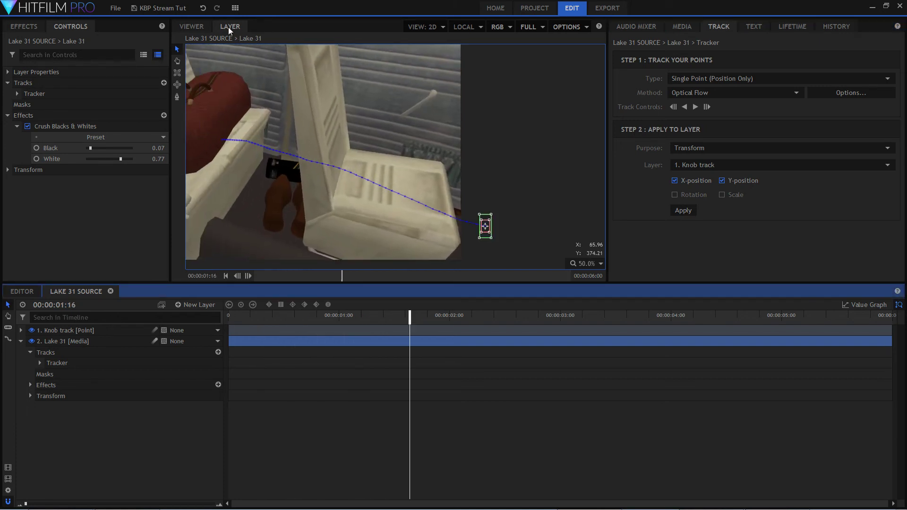
left_click(192, 28)
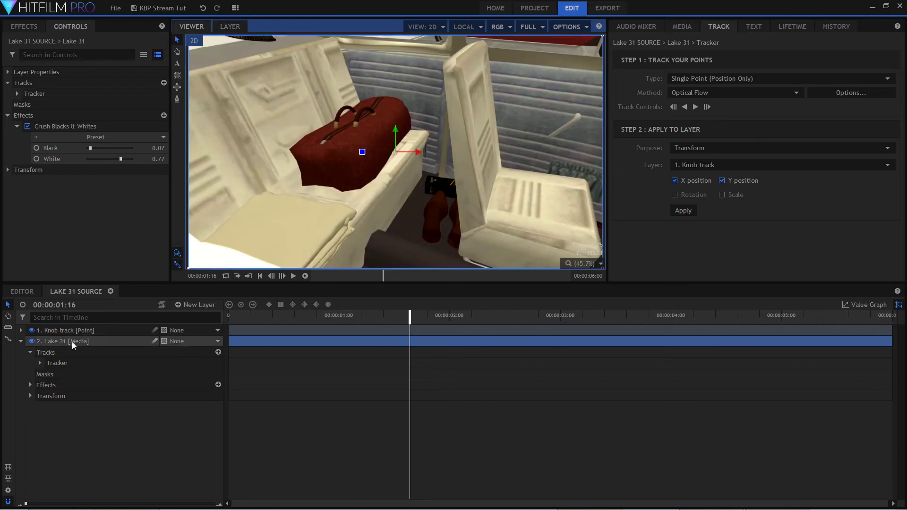
left_click(267, 413)
left_click_drag(310, 324, 245, 388)
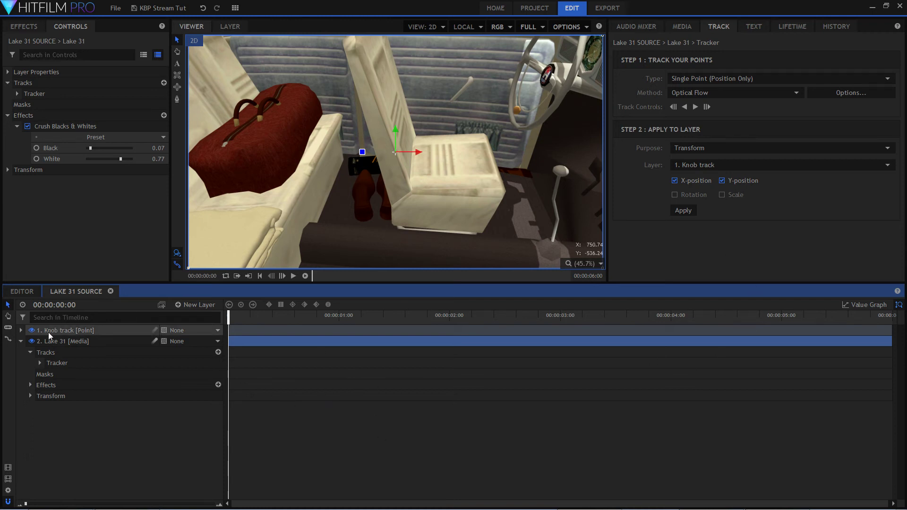
left_click(20, 342)
left_click(86, 367)
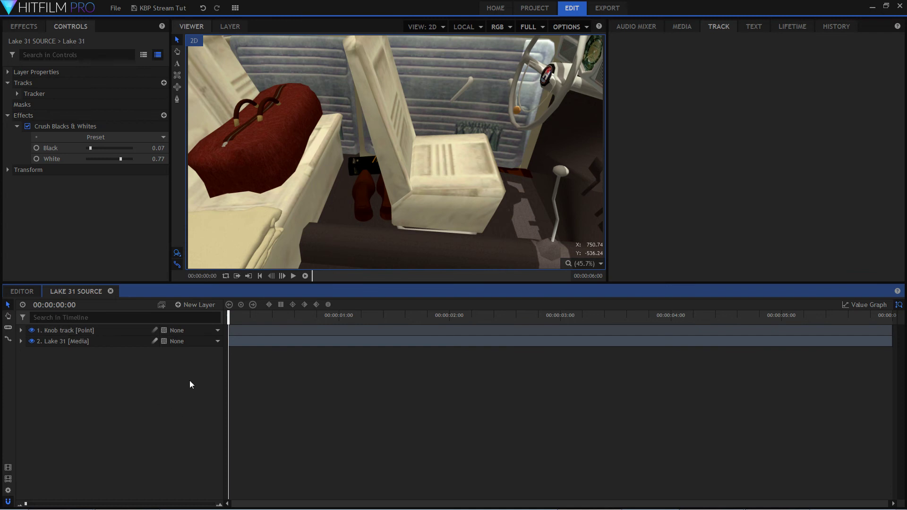
Add a grade layer above the Knob track point and name it knoblight.
left_click(206, 305)
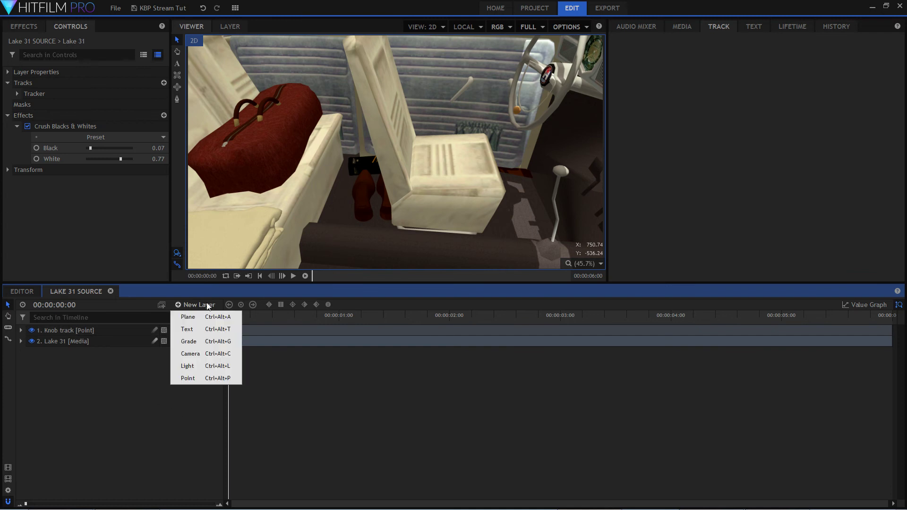
left_click(204, 340)
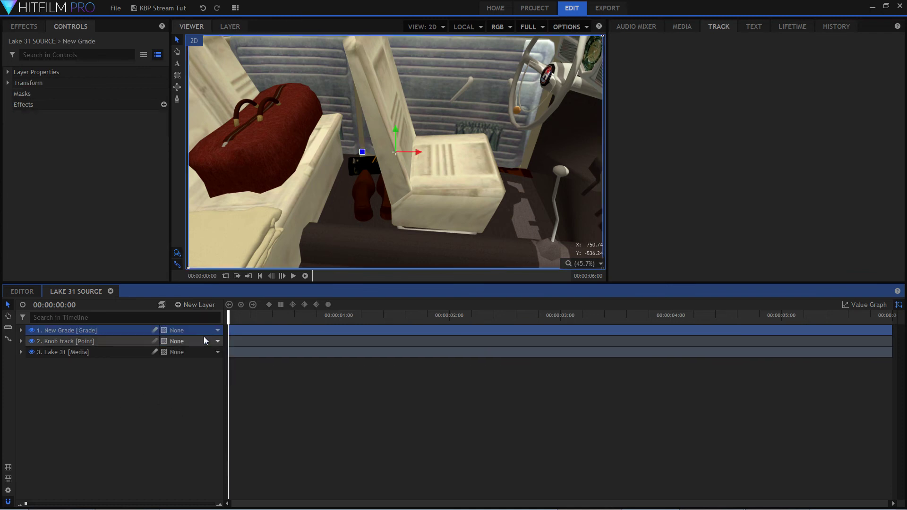
double_click(93, 331)
type("knoblight")
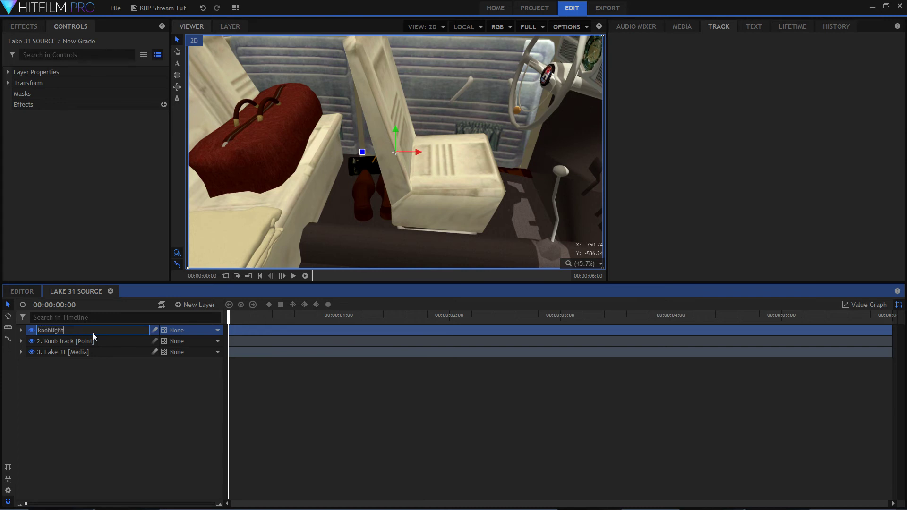
key("Return")
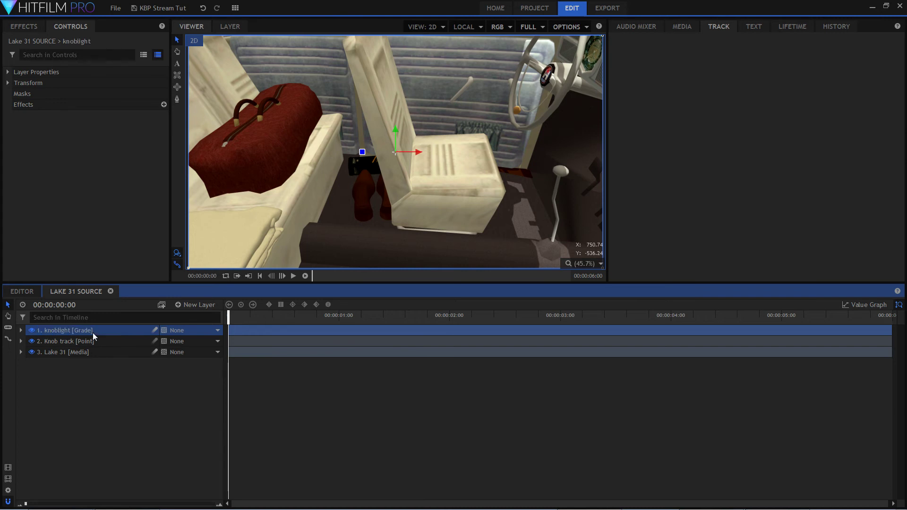
Search the effects for "light flar" and add the Light Flares effect to the knoblight layer.
left_click(23, 28)
double_click(17, 43)
type("light flar")
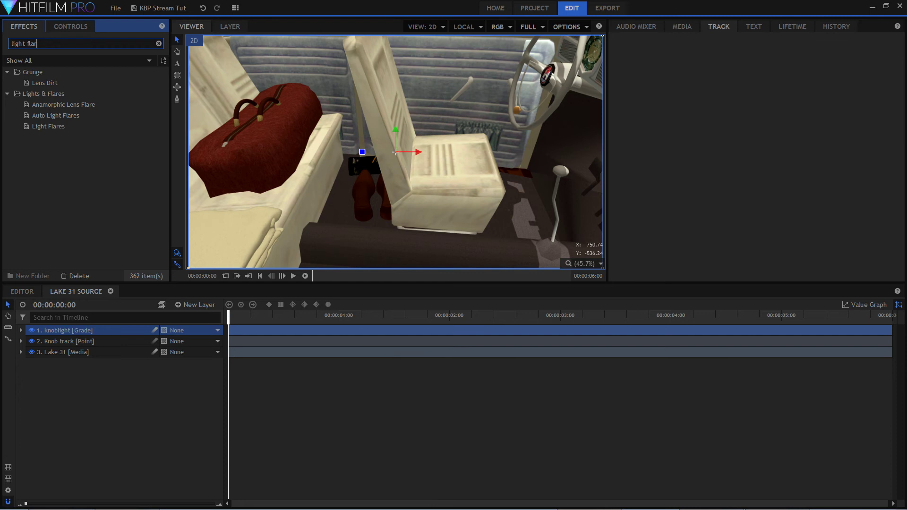
left_click_drag(97, 128, 92, 329)
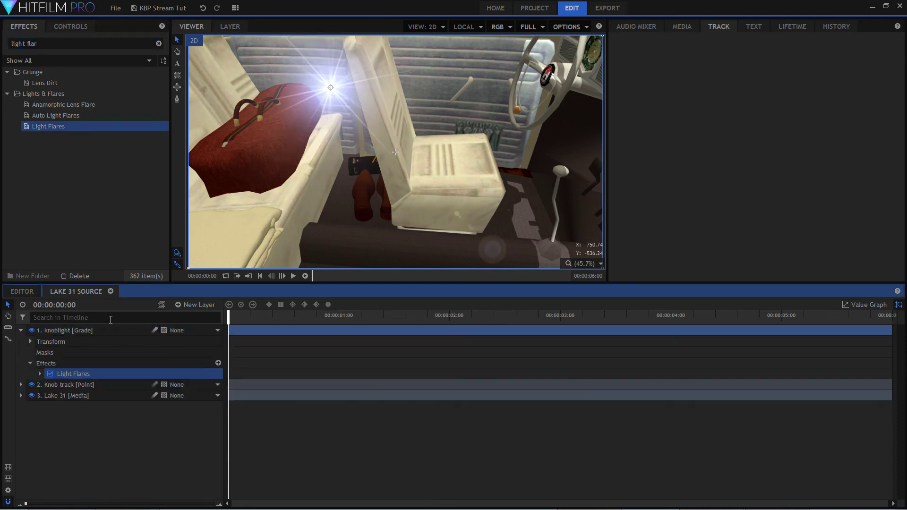
Set the Light Flares effect's Flare Type to Sun glare.
double_click(135, 375)
left_click(182, 385)
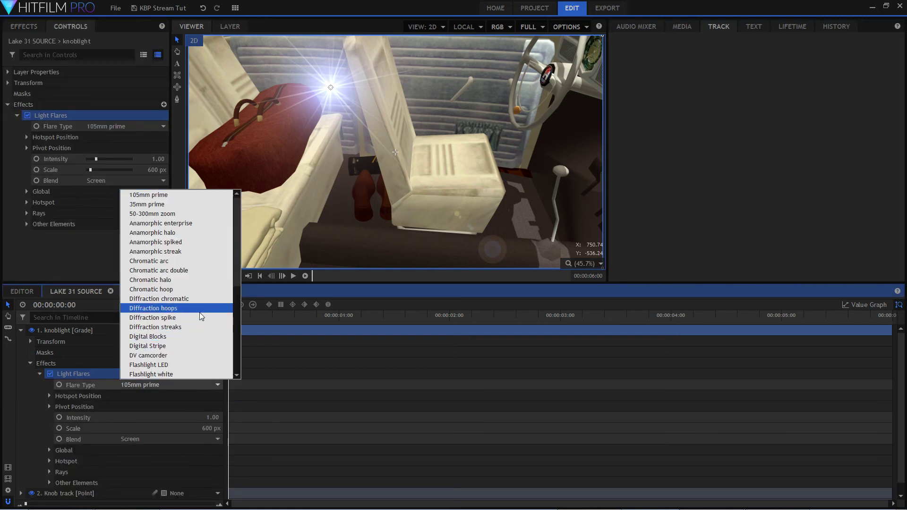
scroll(200, 326, "down", 7)
left_click(201, 354)
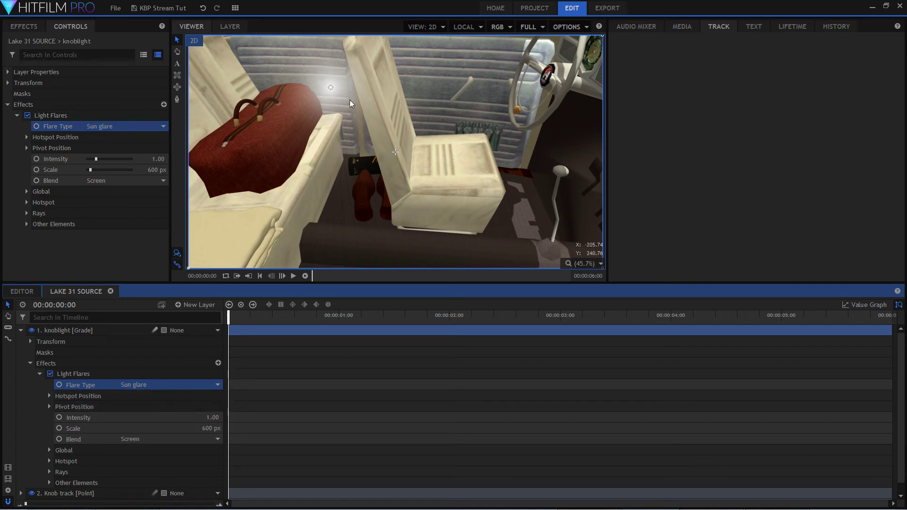
left_click(601, 263)
left_click(597, 375)
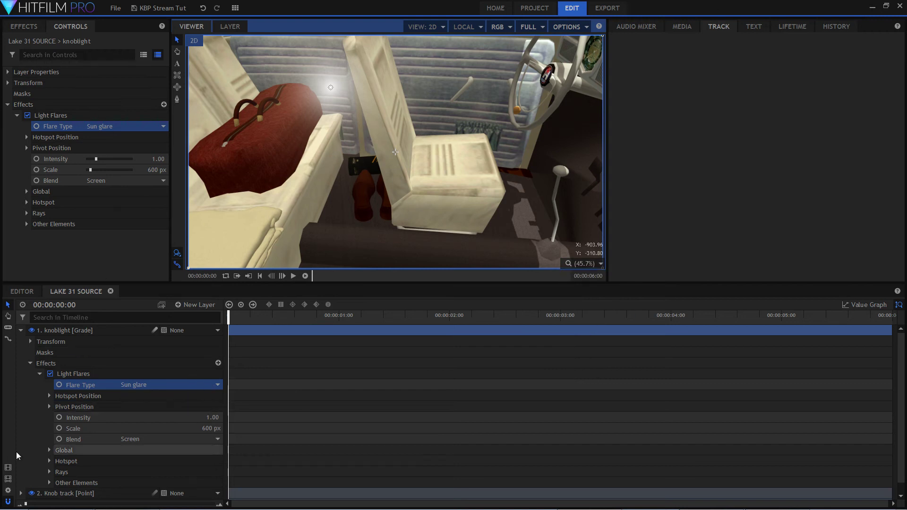
Attach the flare's Hotspot Position to the Knob track layer.
double_click(177, 397)
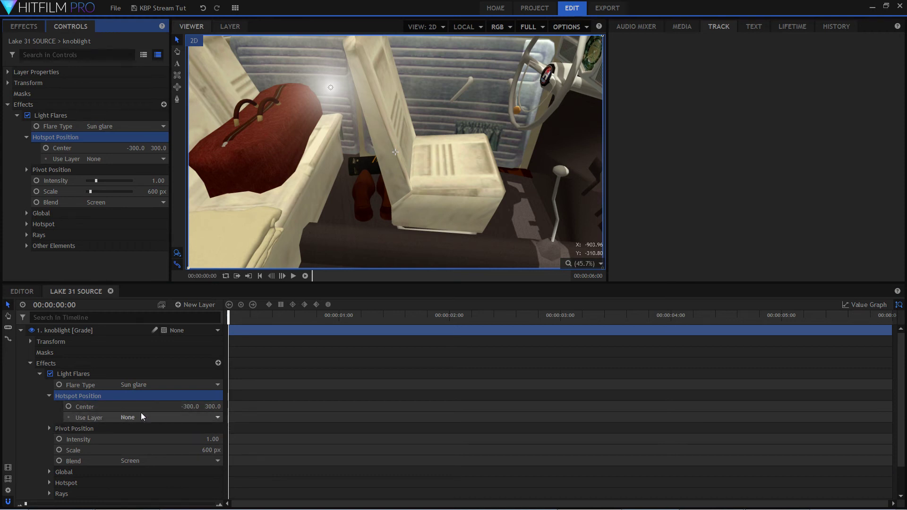
left_click(204, 418)
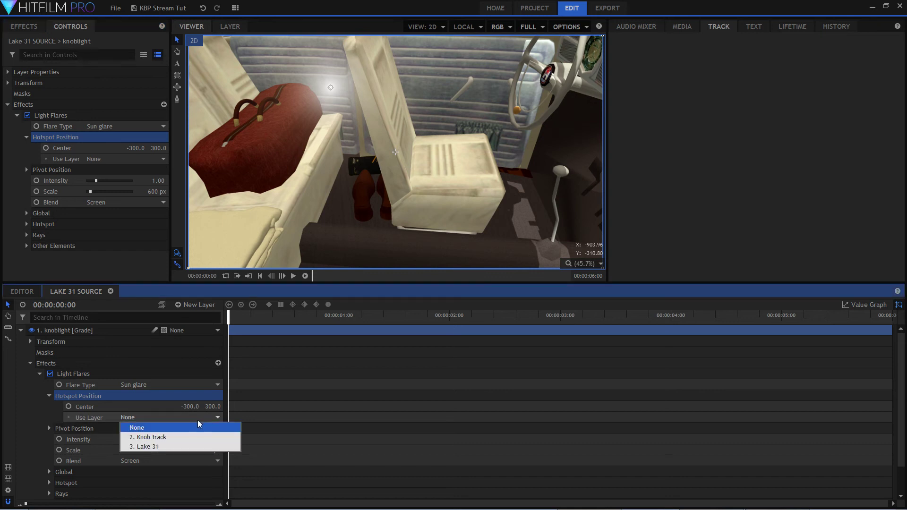
left_click(185, 437)
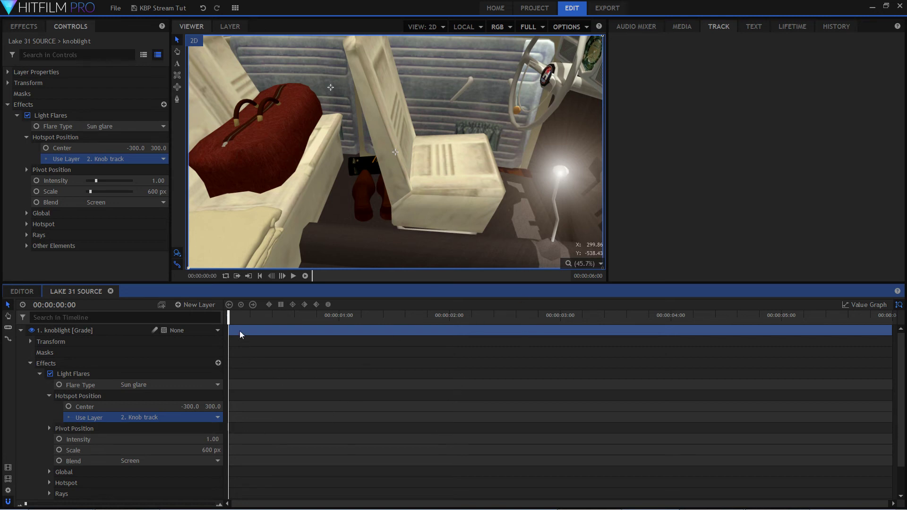
Scrub ahead to 00:00:04:01 to check the flare and set its Hotspot Position center to 0.0, 0.0.
left_click_drag(228, 317, 676, 378)
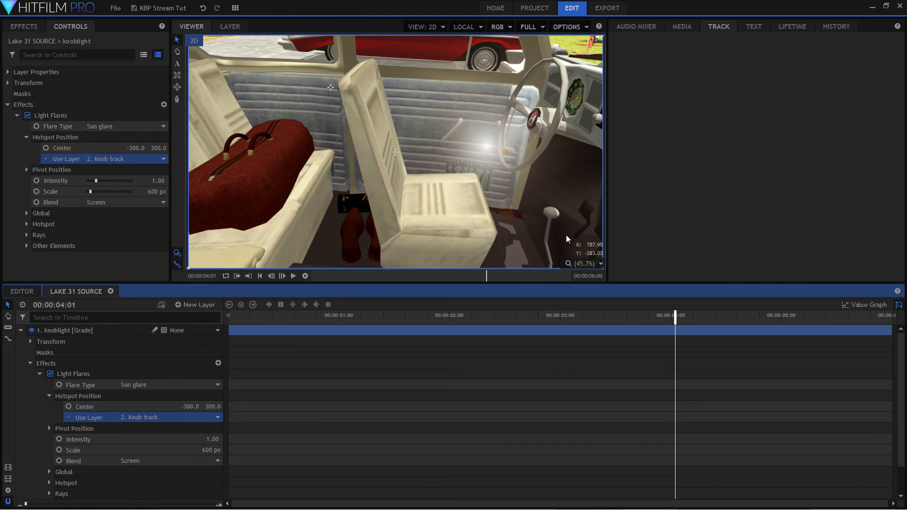
left_click(190, 406)
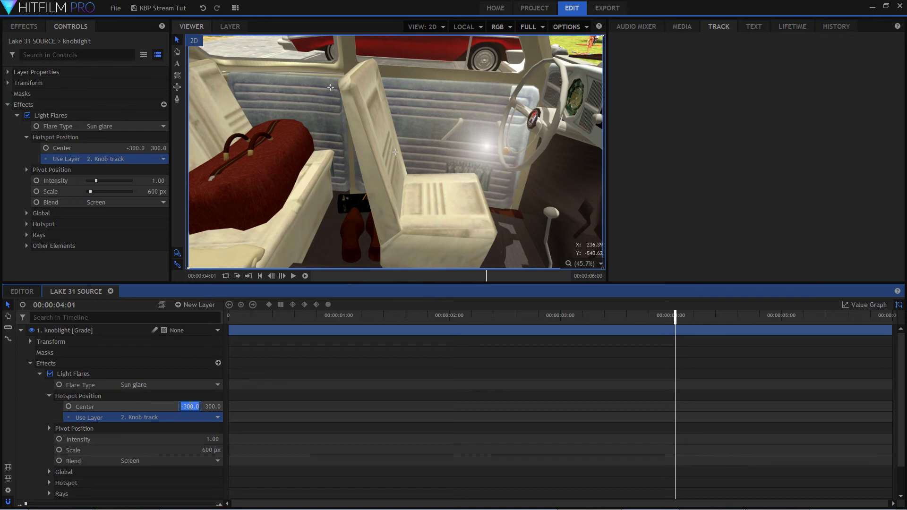
type("0")
key("Tab")
type("0")
key("Return")
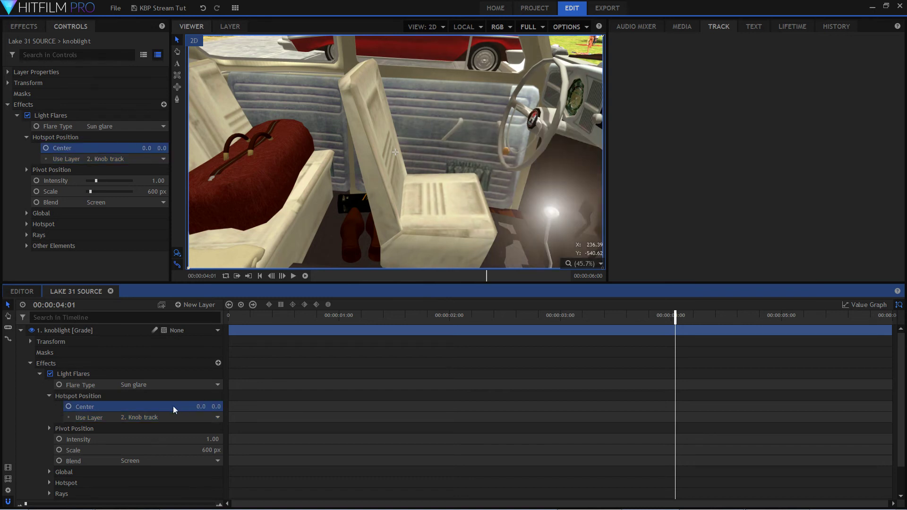
Move to 00:00:05:24, reduce the flare's Intensity to 0.96 and Scale to 122 px, and collapse the knoblight effects.
left_click_drag(675, 318, 889, 327)
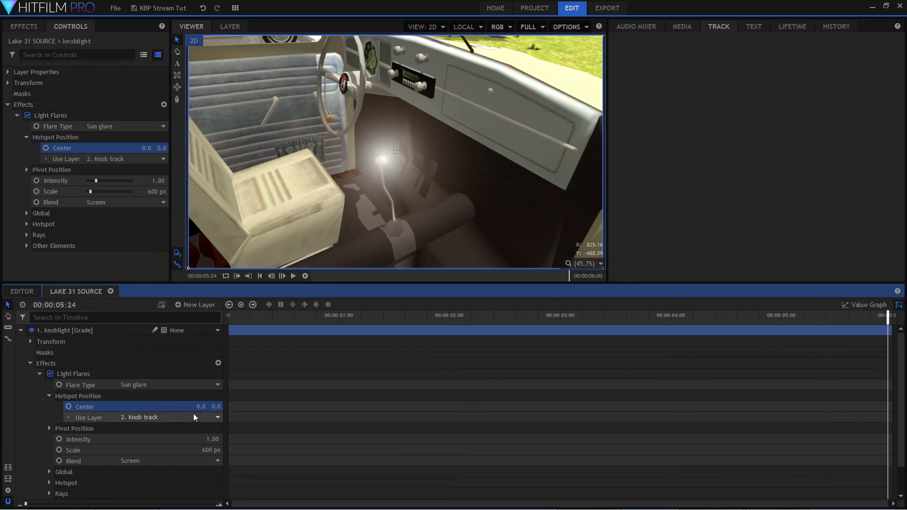
left_click_drag(212, 439, 181, 450)
left_click(269, 316)
key("space")
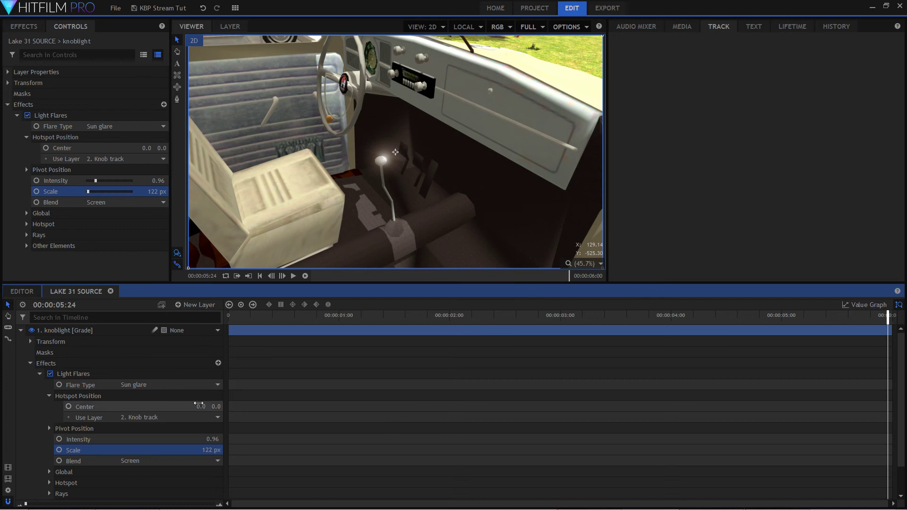
left_click(31, 363)
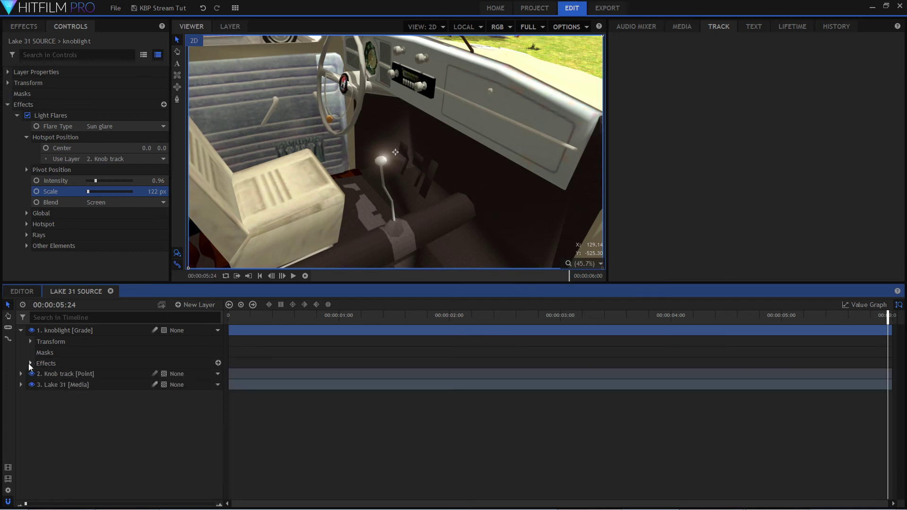
left_click(75, 414)
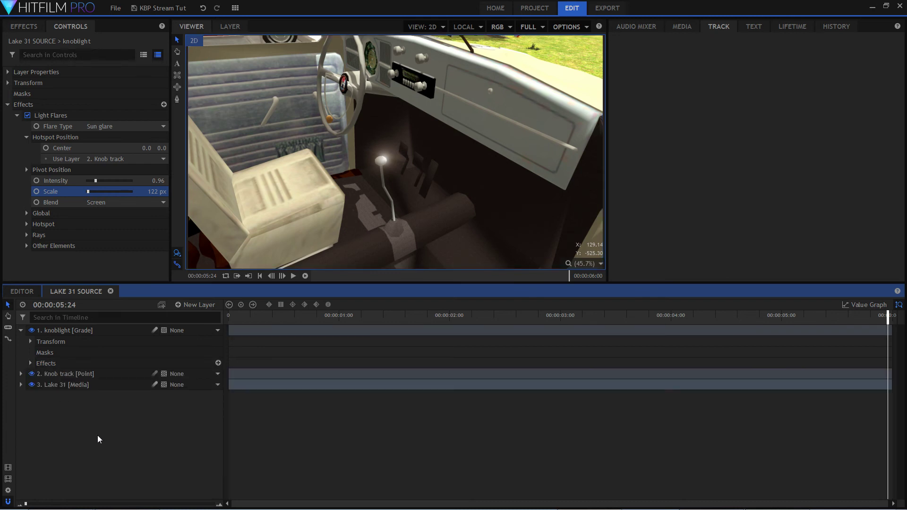
Inspect the Knob track point's Position keyframes and collapse the Knob track and knoblight layers.
left_click(68, 373)
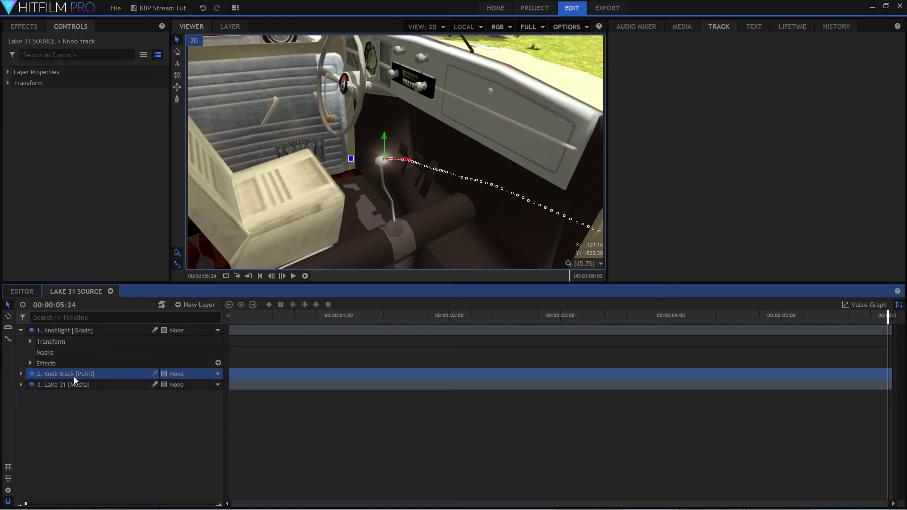
left_click(21, 373)
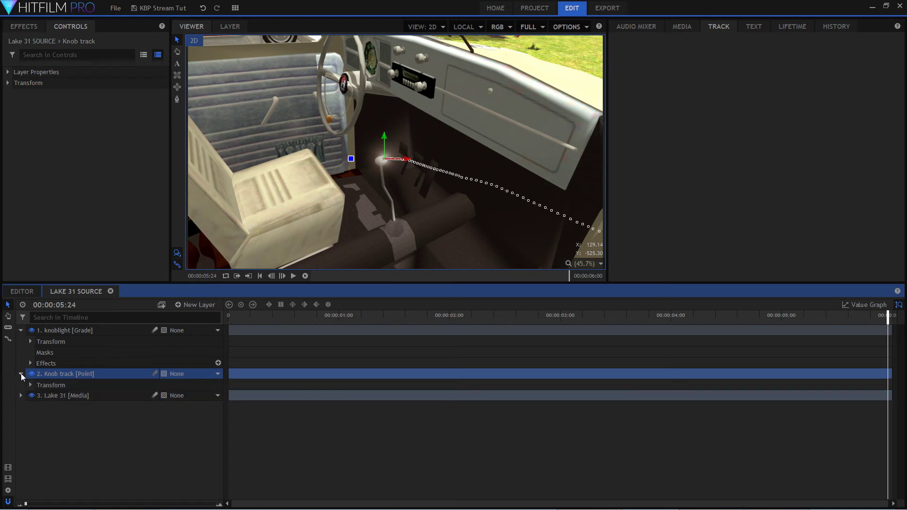
left_click(30, 385)
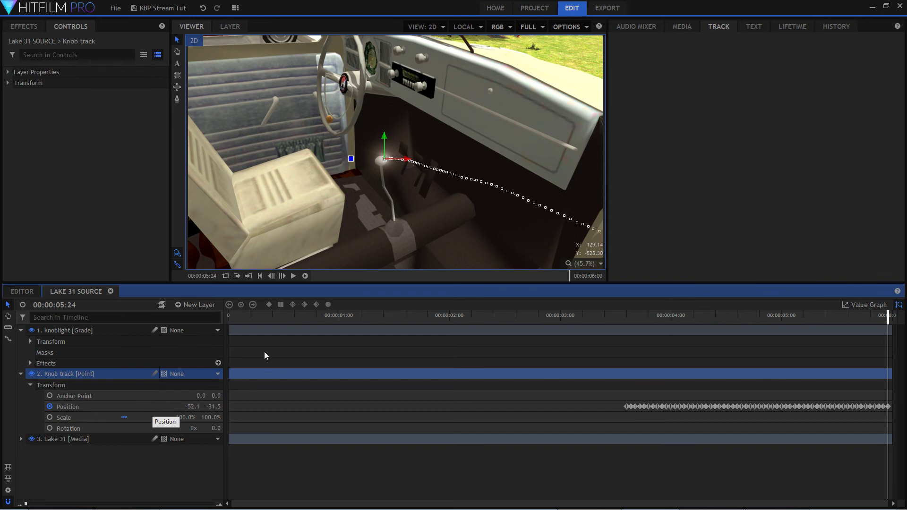
left_click(19, 373)
left_click(68, 407)
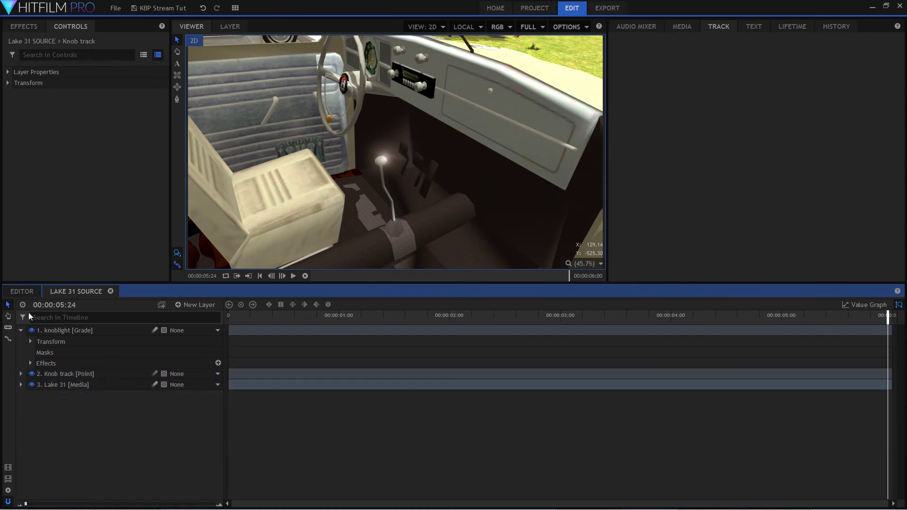
left_click(21, 331)
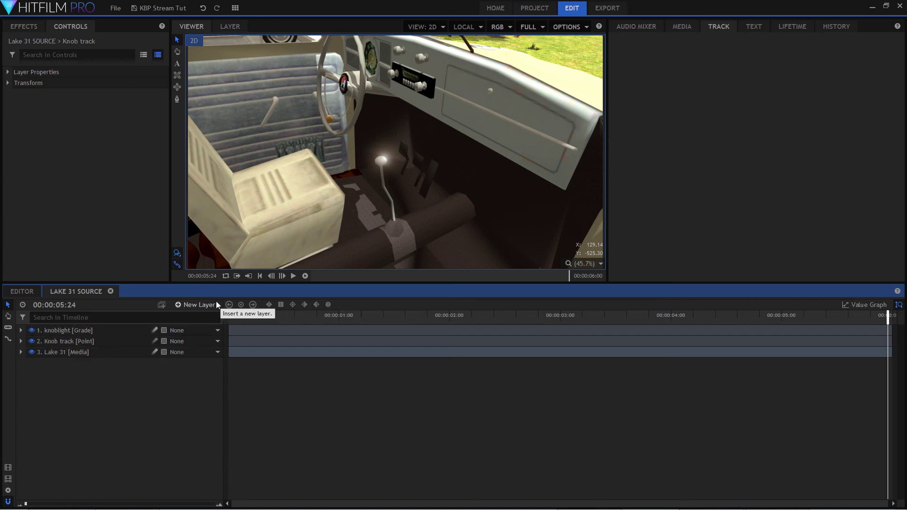
Add another grade layer, then move the Knob track point below Lake 31 and hide it.
left_click(186, 305)
left_click(193, 341)
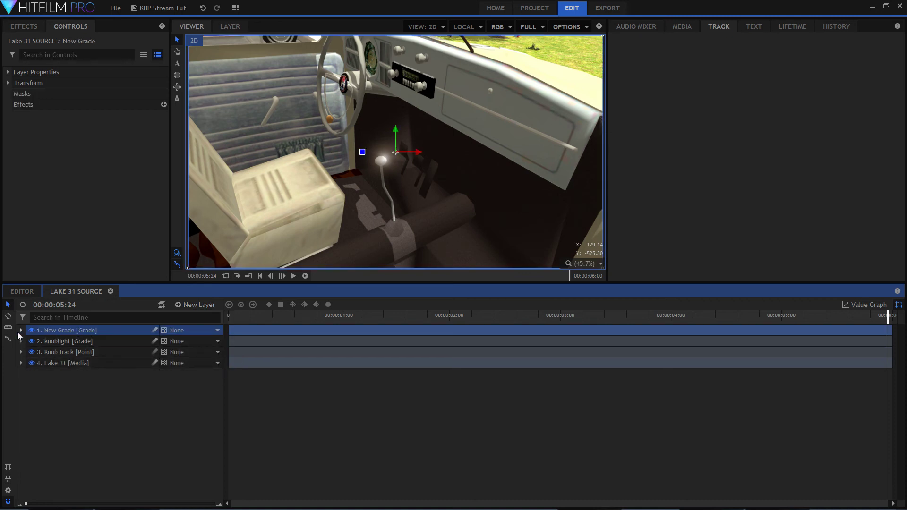
left_click(74, 352)
left_click_drag(91, 352, 35, 373)
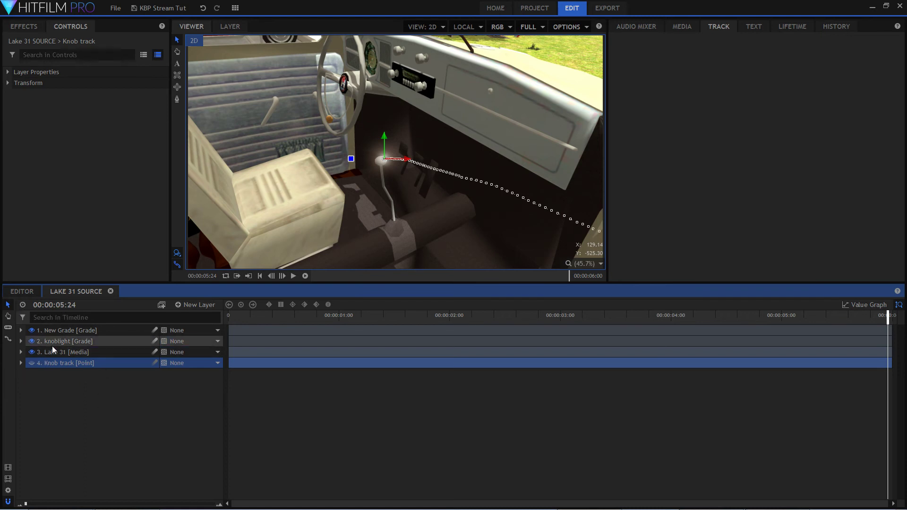
left_click(55, 334)
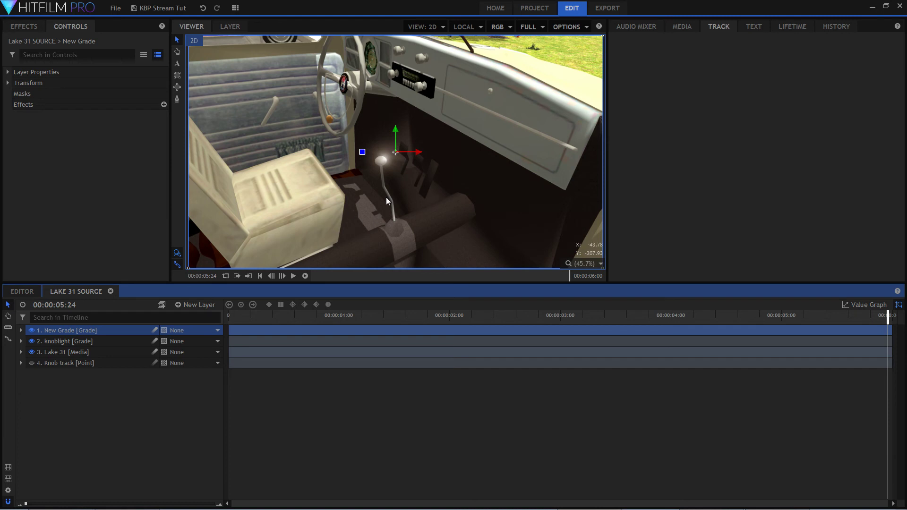
Move to 00:00:04:16 and add the Diffuse effect to the New Grade layer.
left_click_drag(475, 319, 743, 323)
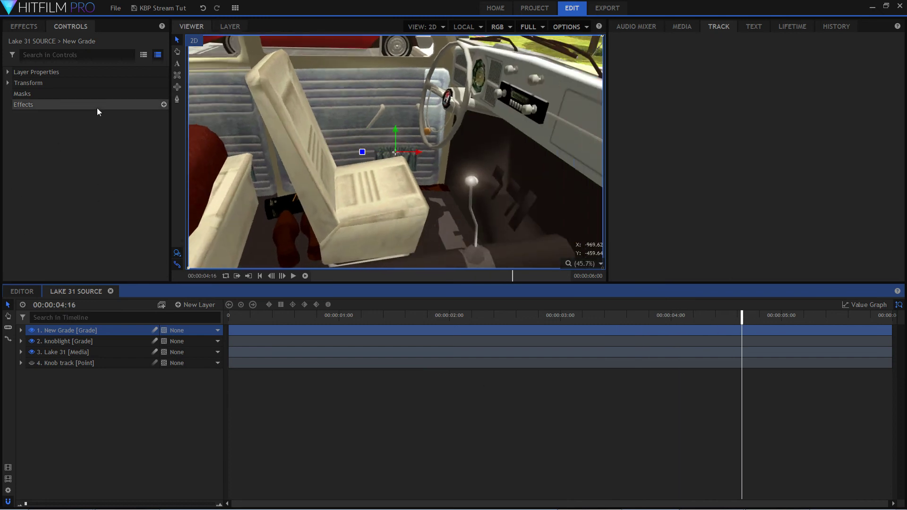
left_click(26, 29)
left_click(51, 47)
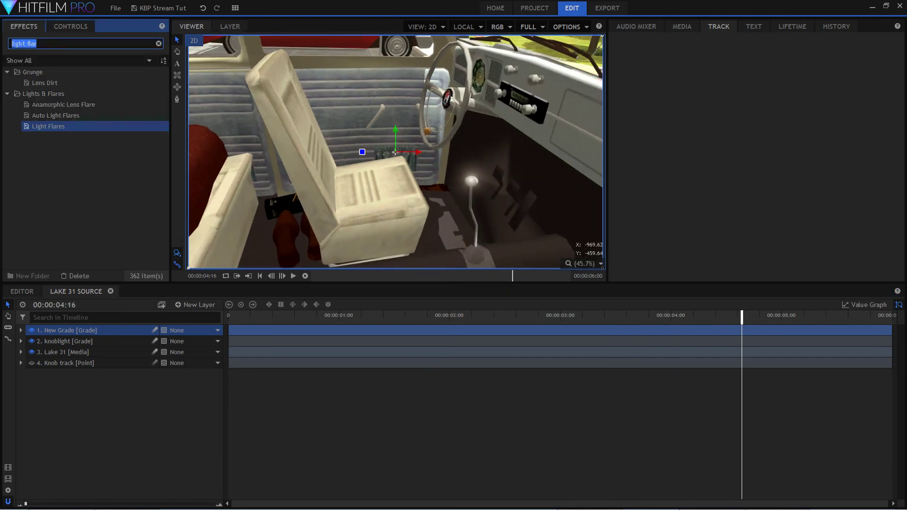
type("diff")
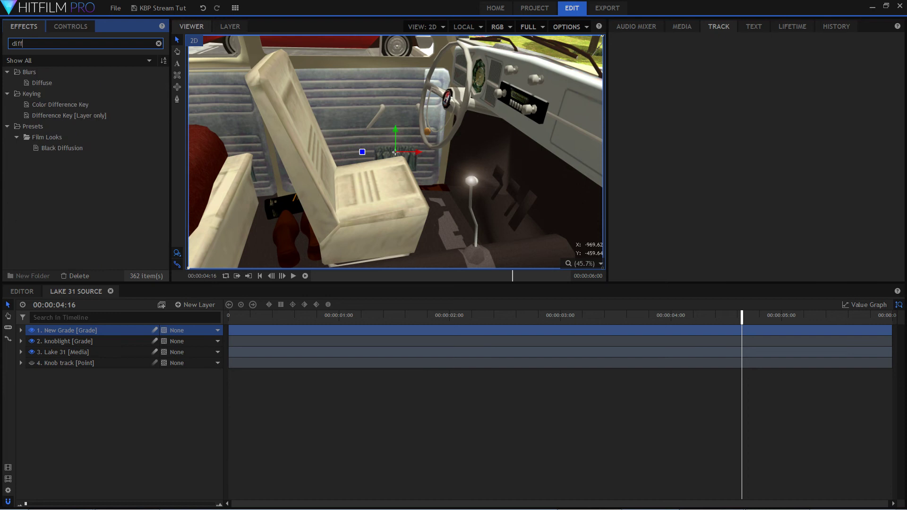
left_click_drag(36, 83, 108, 330)
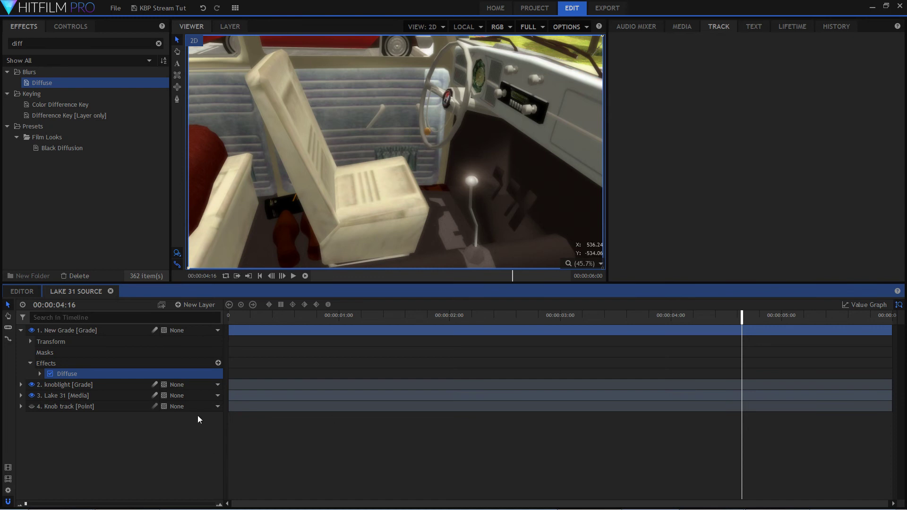
Try the Diffuse effect's Soften preset, followed by its Subtle preset.
double_click(178, 375)
left_click(185, 387)
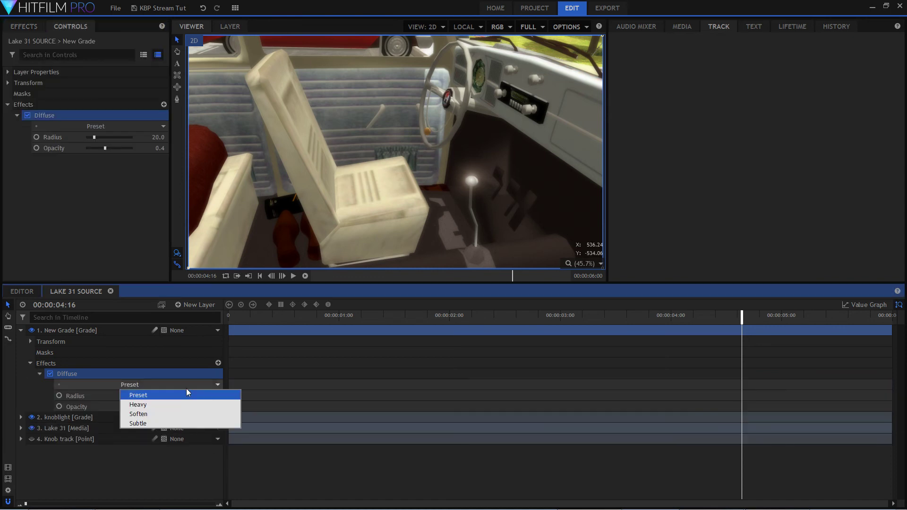
left_click(178, 413)
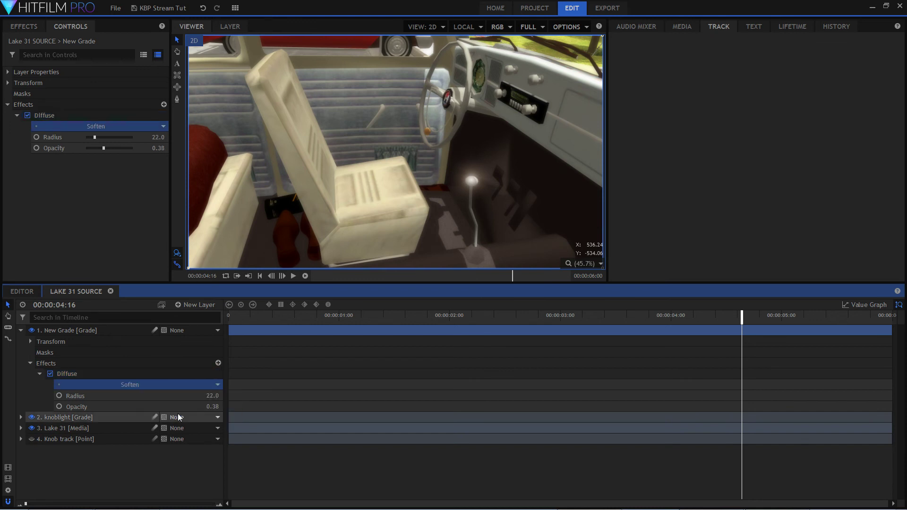
left_click(173, 385)
left_click(173, 422)
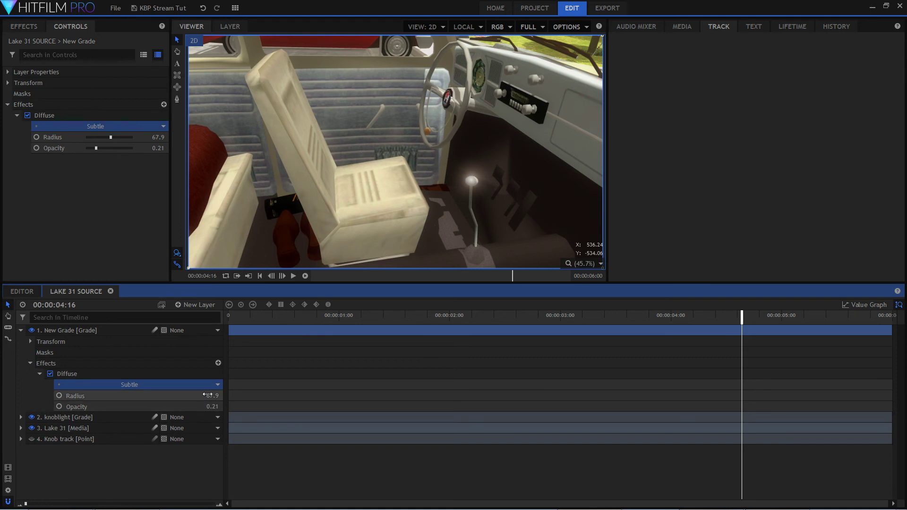
Compare the steering wheel area close up with the Diffuse effect off and on, leaving it enabled.
scroll(493, 93, "up", 2)
scroll(493, 92, "up", 3)
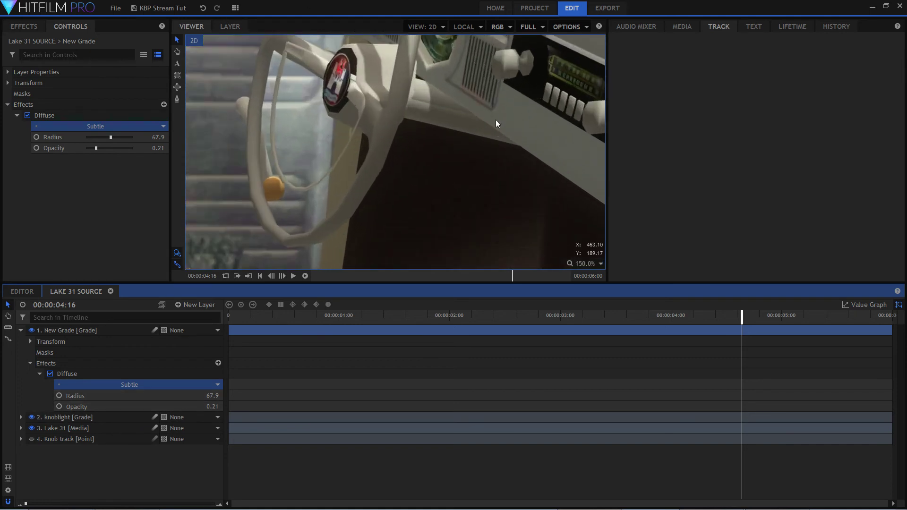
left_click(50, 375)
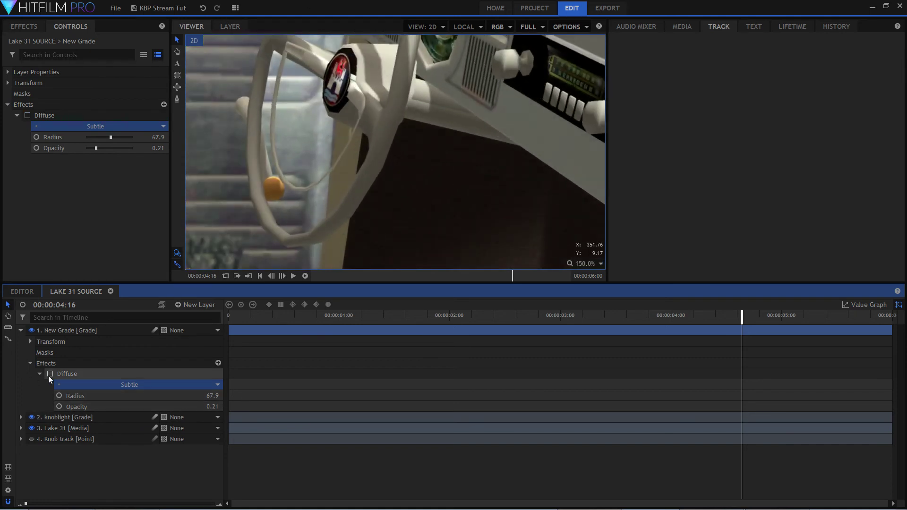
left_click(50, 374)
left_click(50, 374)
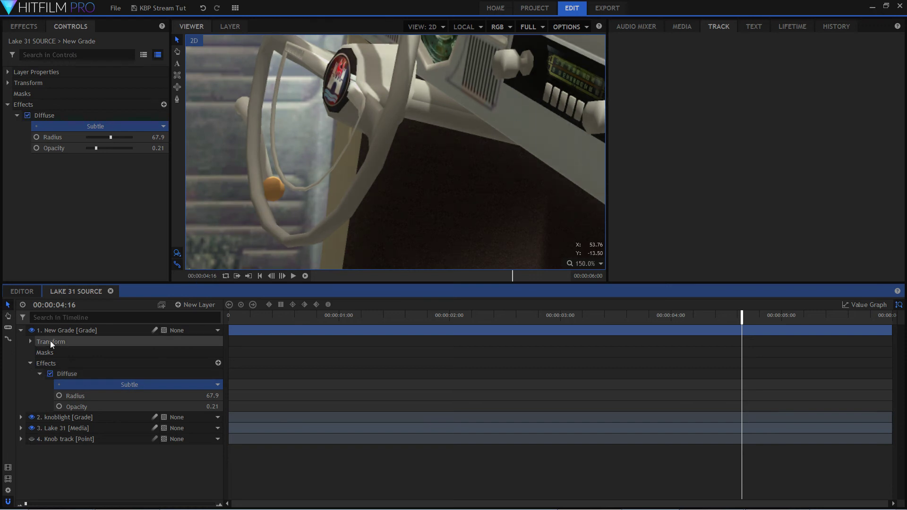
Set the Diffuse effect's Radius to 123.9 and Opacity to 0.06, and check the whole frame.
mouse_move(215, 400)
left_mouse_down()
mouse_move(226, 400)
mouse_move(184, 399)
mouse_move(213, 407)
mouse_move(189, 407)
mouse_move(227, 396)
mouse_move(201, 396)
left_mouse_up()
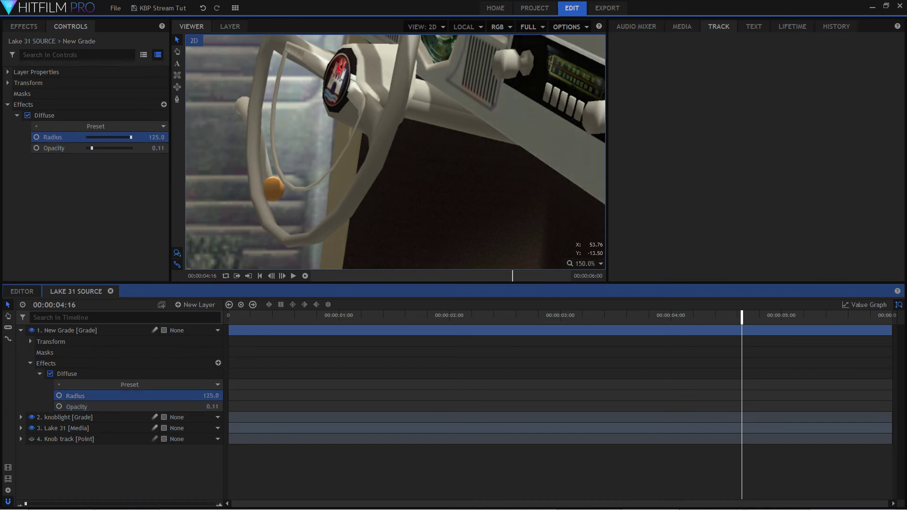
mouse_move(213, 407)
left_mouse_down()
mouse_move(235, 406)
mouse_move(210, 407)
left_mouse_up()
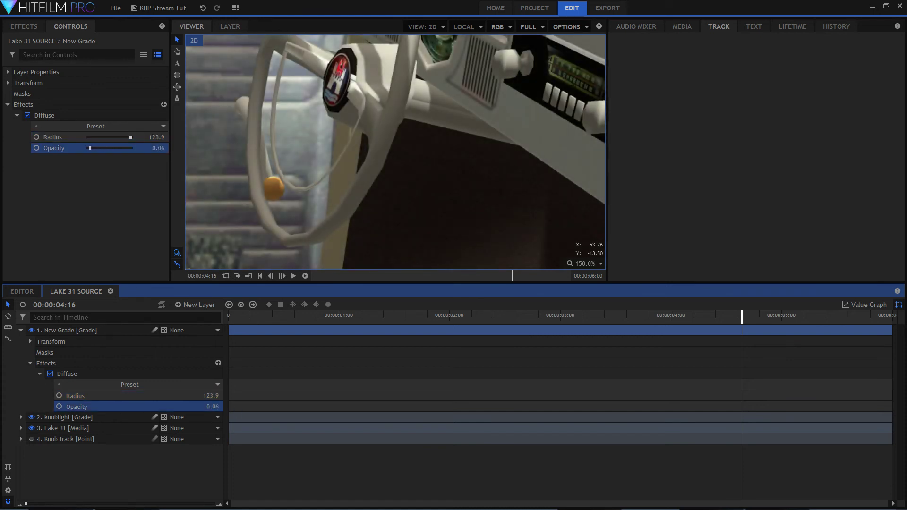
scroll(415, 151, "down", 5)
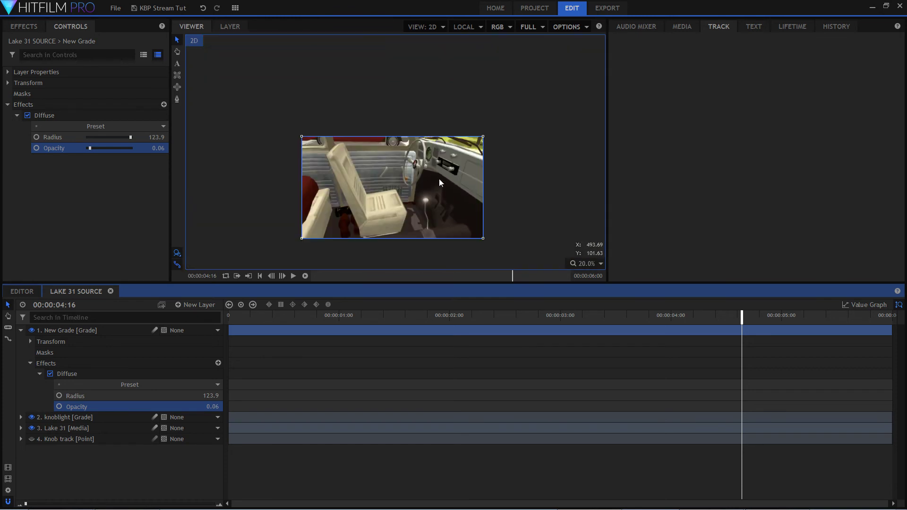
left_click_drag(491, 185, 496, 184)
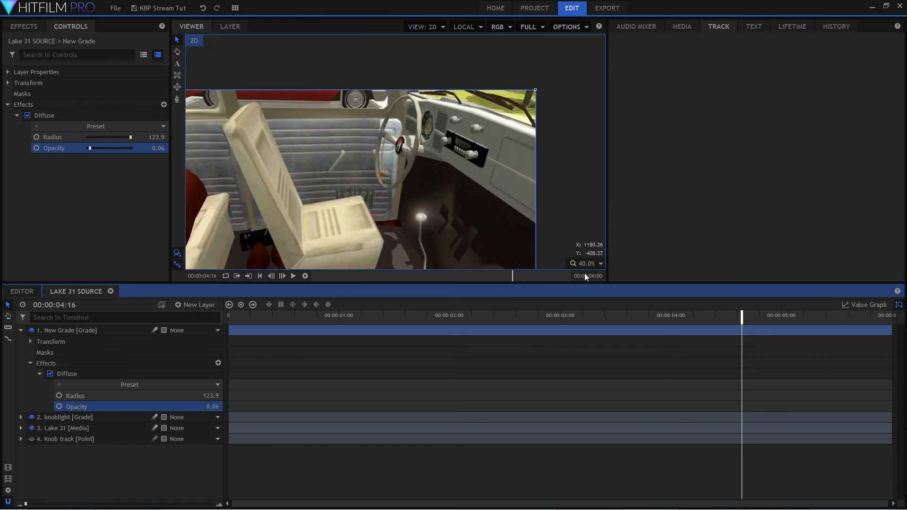
left_click(599, 264)
left_click(598, 376)
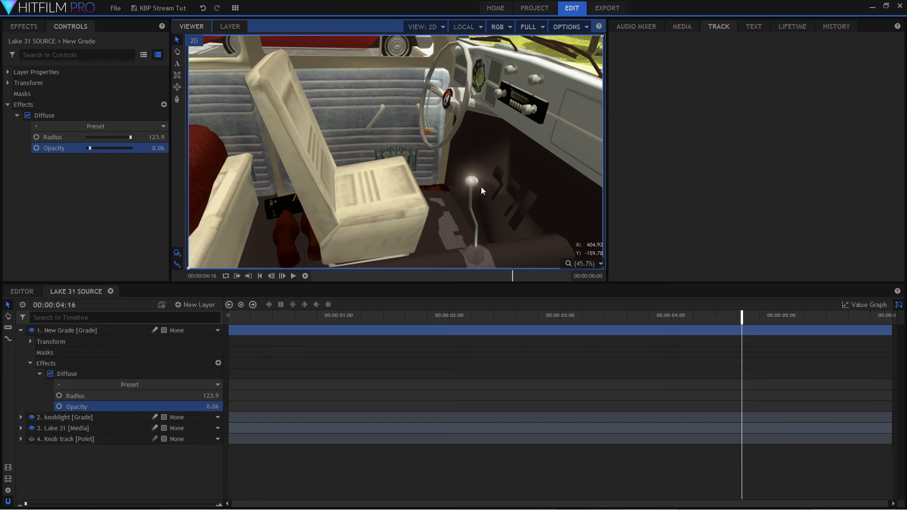
Add the Glow effect to the New Grade layer and set its Intensity to 0.5.
left_click(29, 33)
left_click(9, 47)
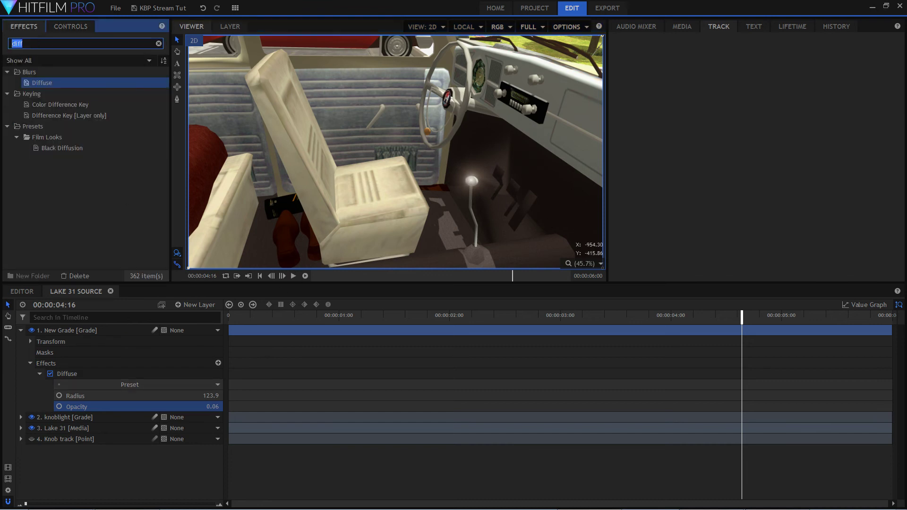
type("glow")
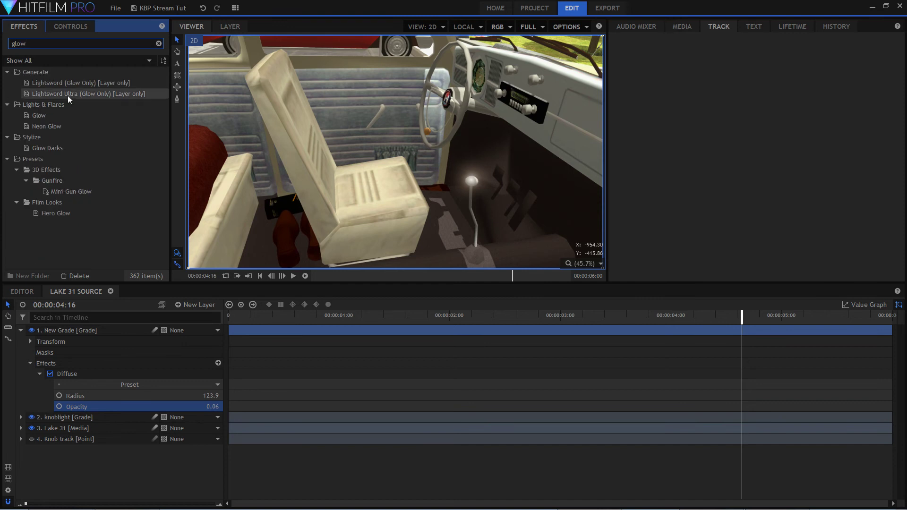
left_click(40, 115)
left_click_drag(40, 115, 100, 329)
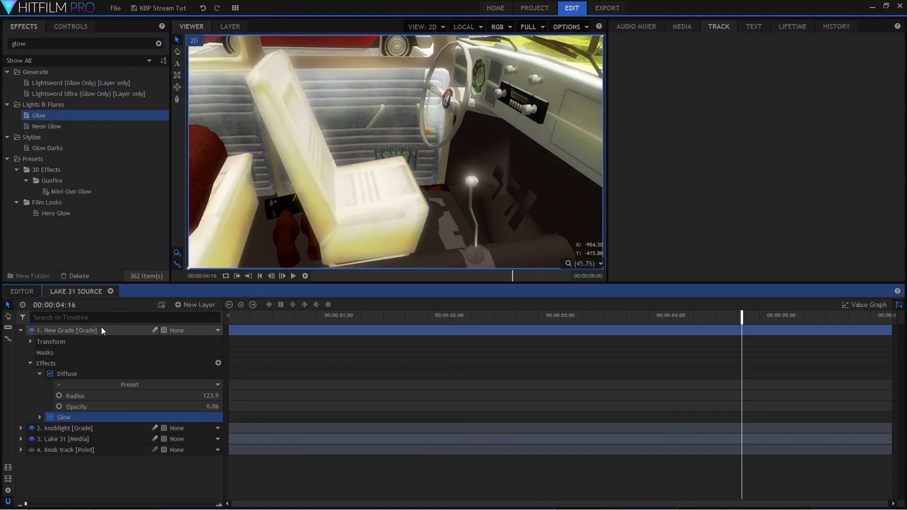
double_click(98, 418)
mouse_move(208, 428)
left_mouse_down()
mouse_move(185, 427)
mouse_move(200, 428)
left_mouse_up()
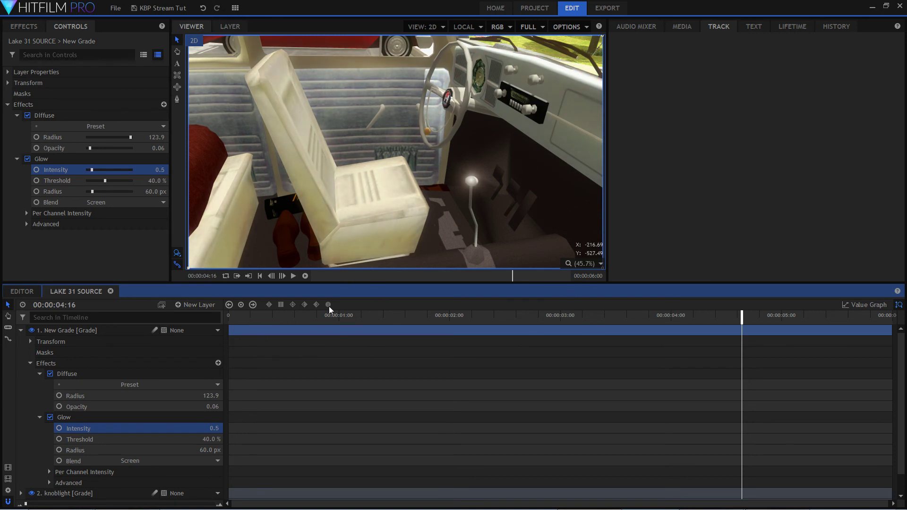
Raise the Glow effect's Intensity to 0.6 and check the result on the dashboard and across the whole frame.
left_click(600, 264)
left_click(591, 377)
scroll(451, 106, "up", 4)
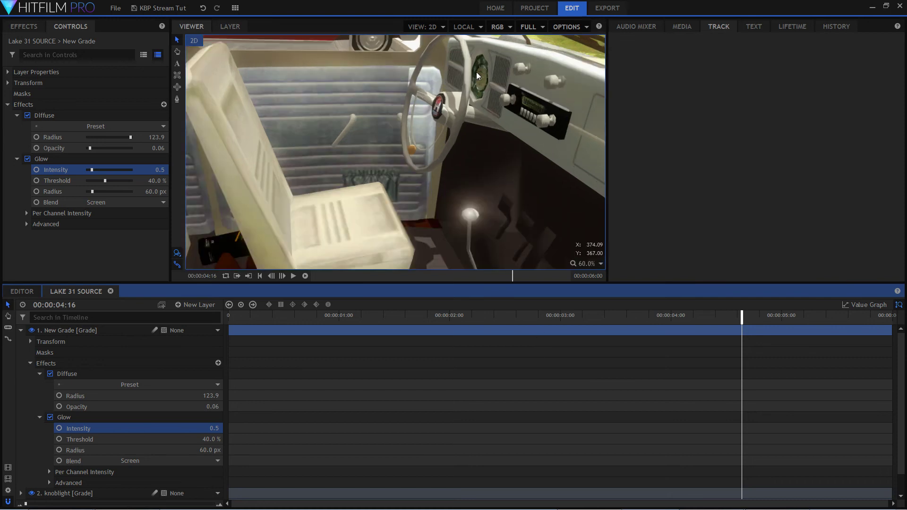
left_click_drag(216, 428, 220, 429)
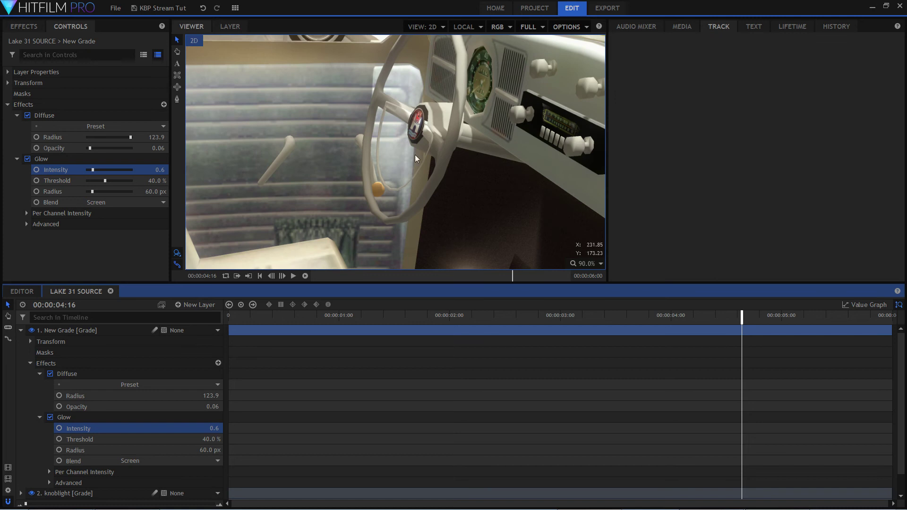
scroll(586, 175, "down", 4)
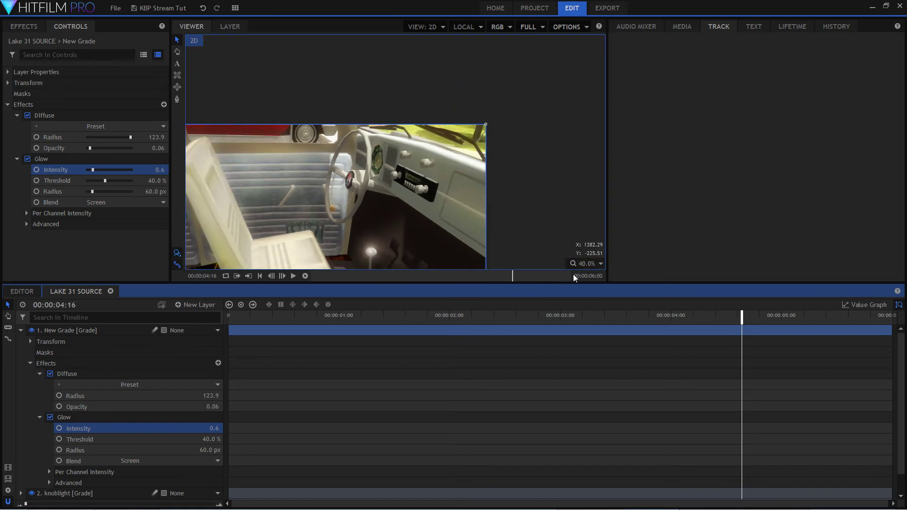
left_click(586, 263)
left_click(579, 374)
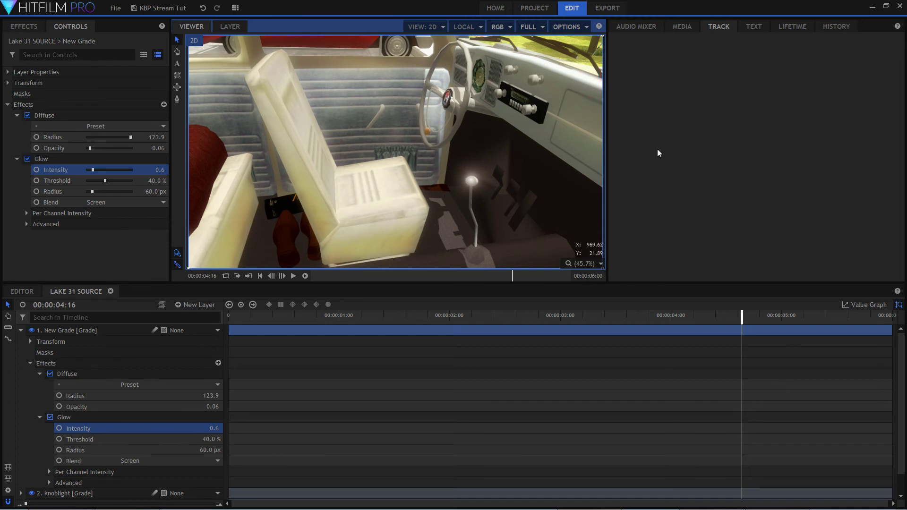
scroll(390, 109, "down", 2)
scroll(418, 110, "up", 6)
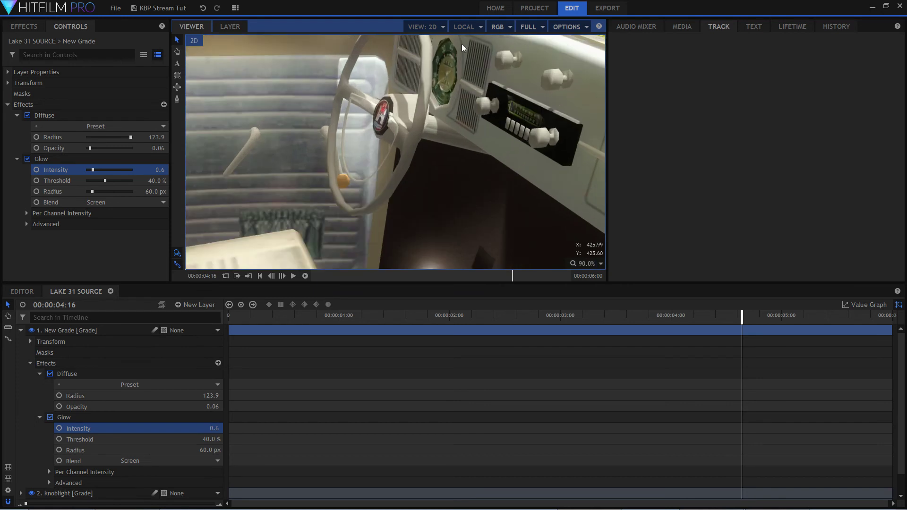
scroll(472, 132, "down", 1)
scroll(488, 148, "down", 3)
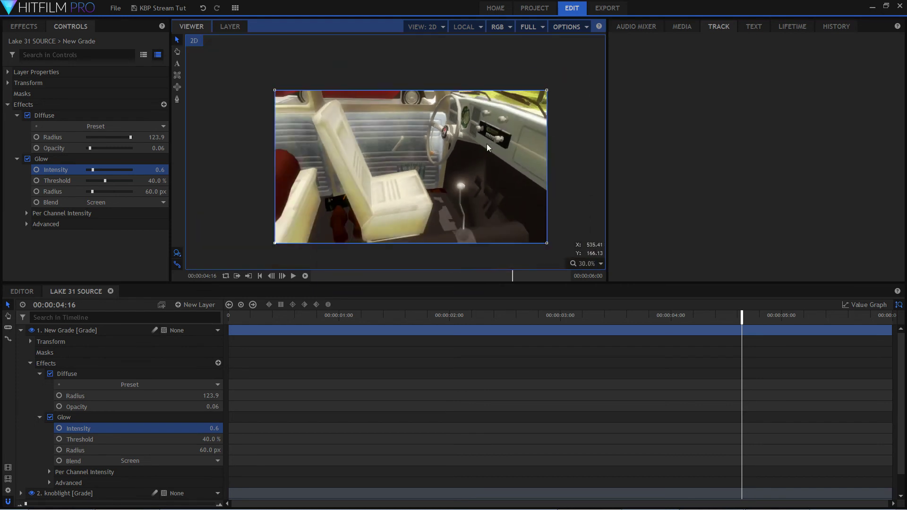
scroll(488, 148, "up", 1)
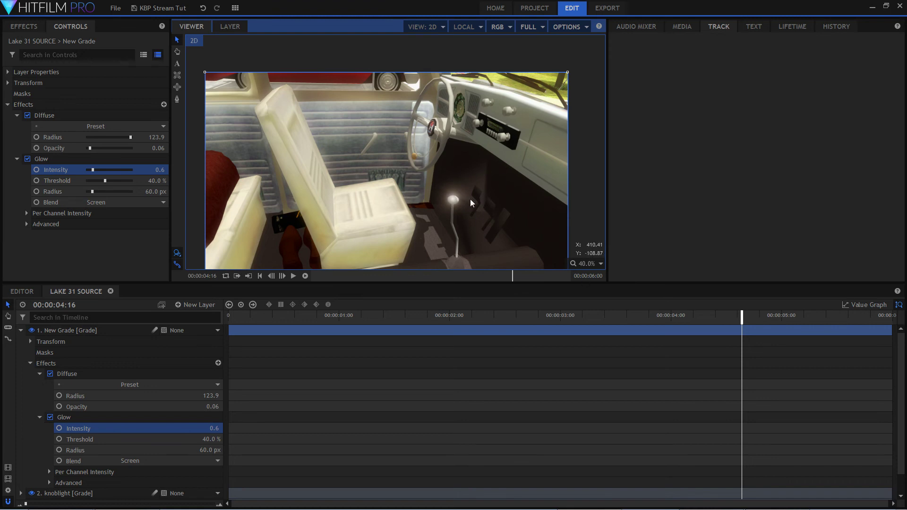
Collapse the New Grade layer and paste the copied LUT grade layer into the Lake 31 SOURCE timeline.
left_click(21, 330)
right_click(109, 404)
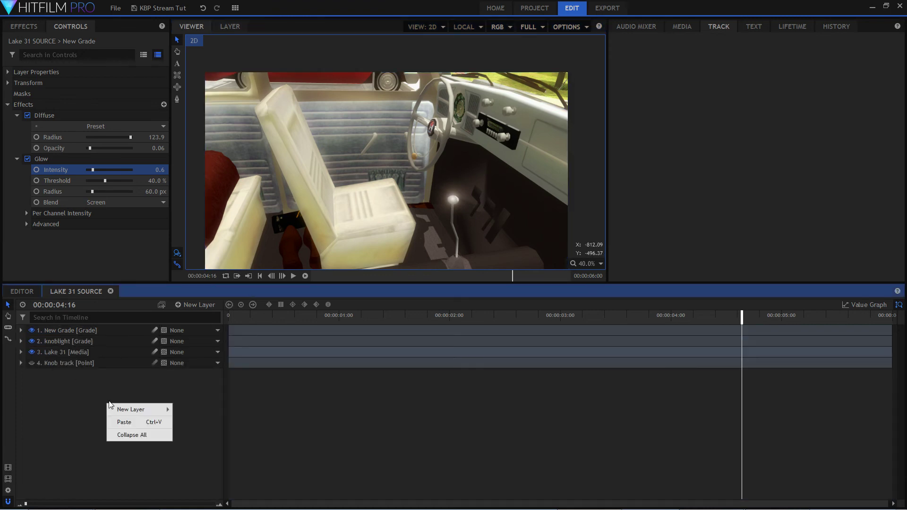
left_click(141, 422)
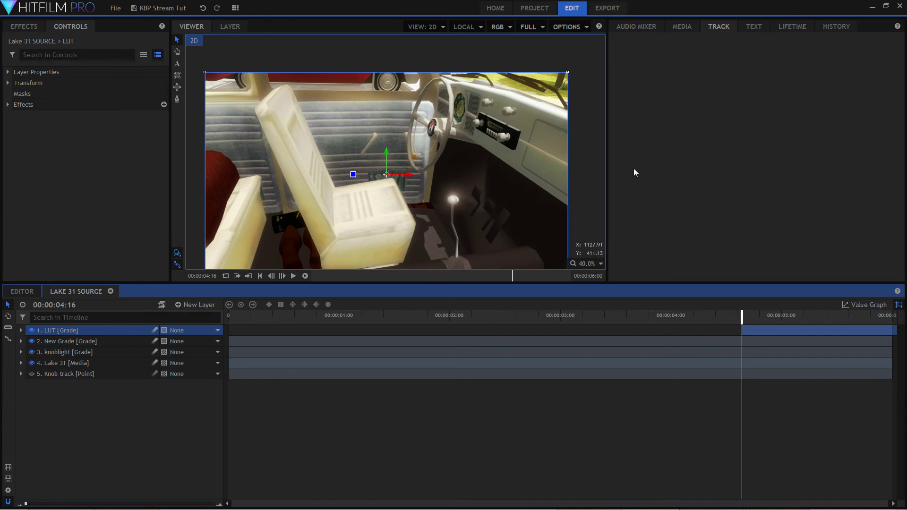
Open the imported Lake 31 COMP composite shot and scrub to 00:00:04:17 to review the finished version.
left_click(685, 26)
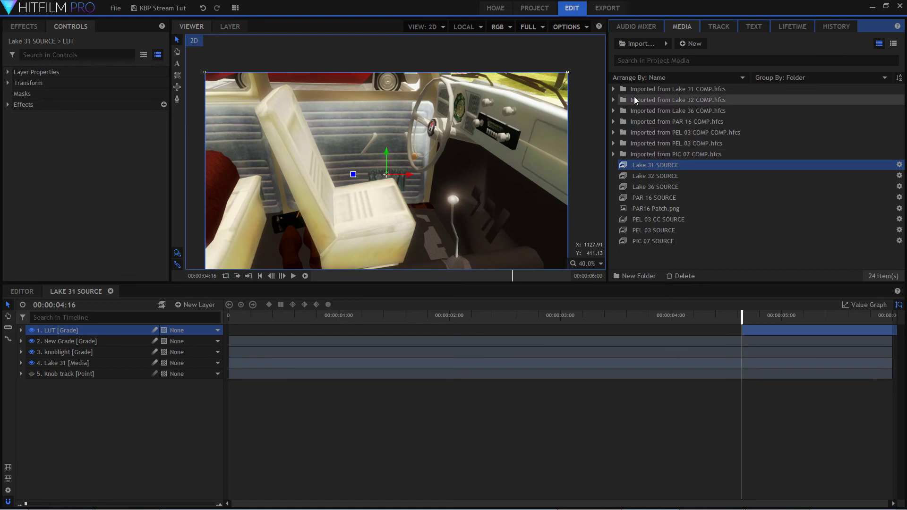
left_click_drag(607, 91, 607, 91)
left_click(613, 90)
left_click(694, 110)
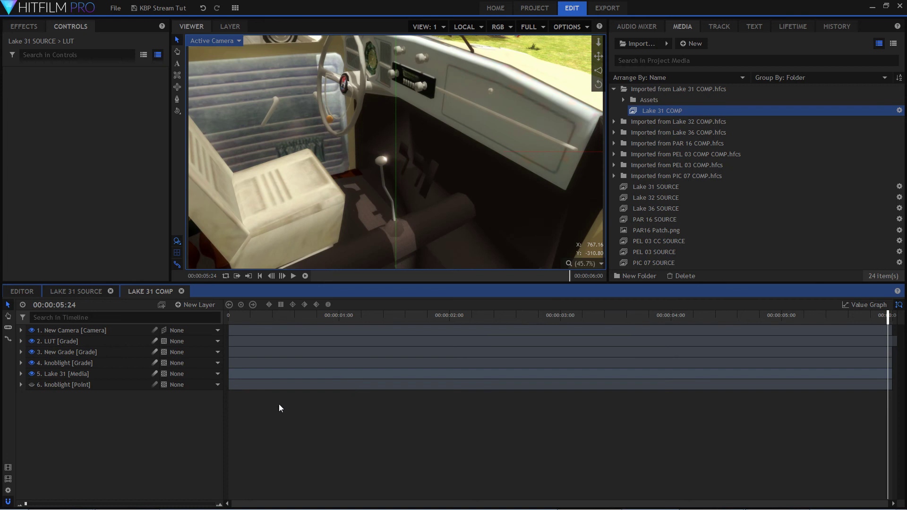
left_click_drag(272, 332, 746, 411)
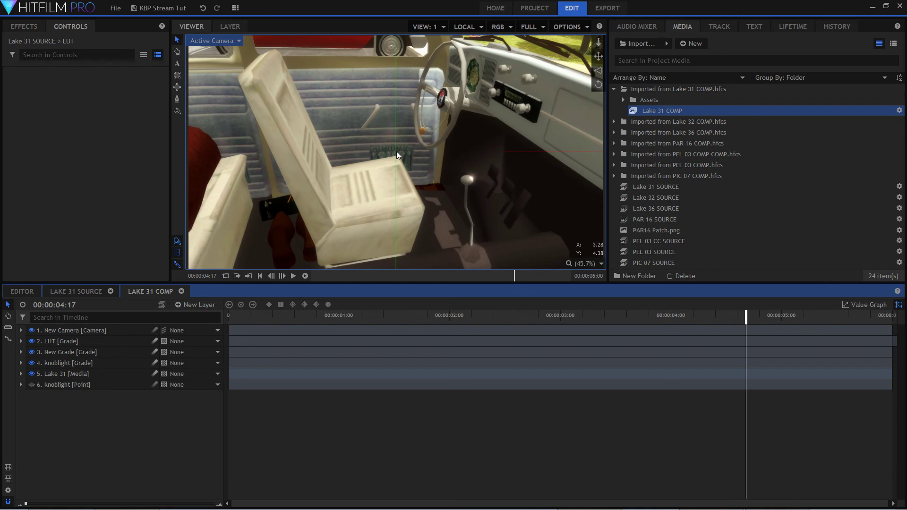
Hide the New Grade, knoblight grade, LUT and New Camera layers to view the unprocessed Lake 31 shot.
left_click(51, 363)
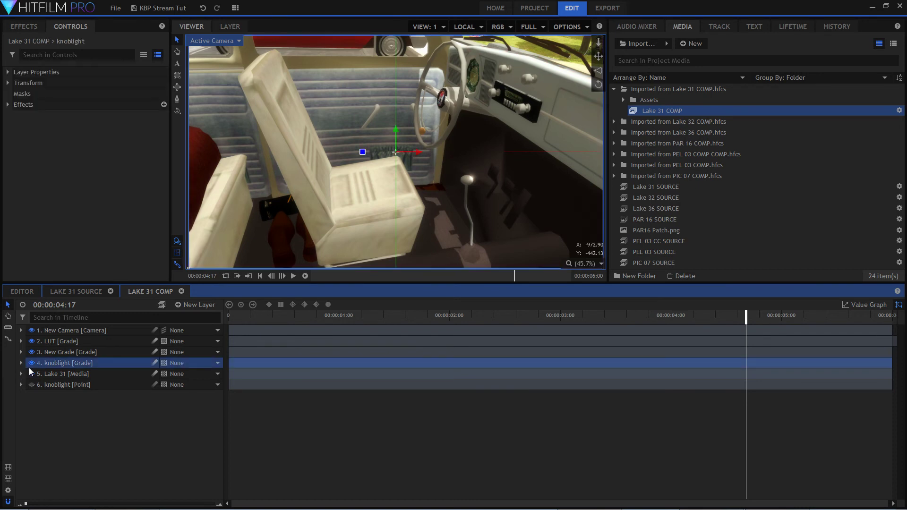
left_click(31, 352)
left_click(31, 365)
left_click(32, 342)
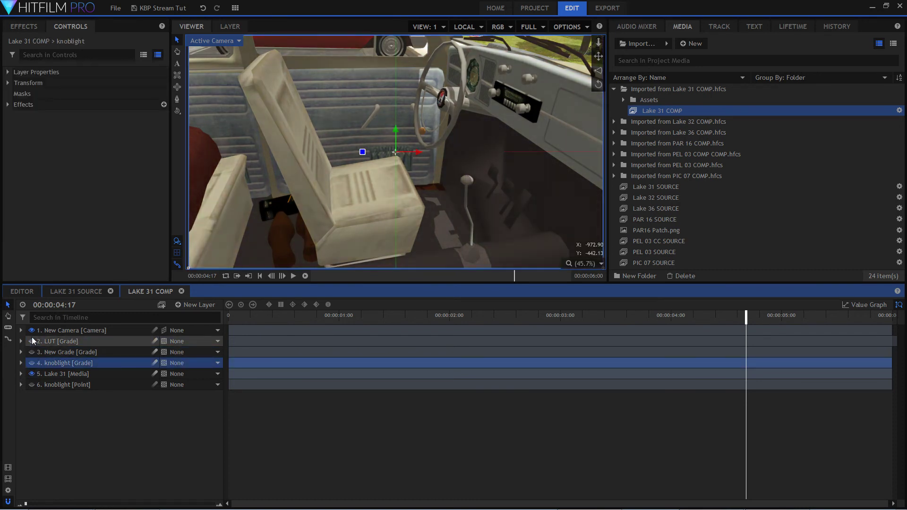
left_click(32, 332)
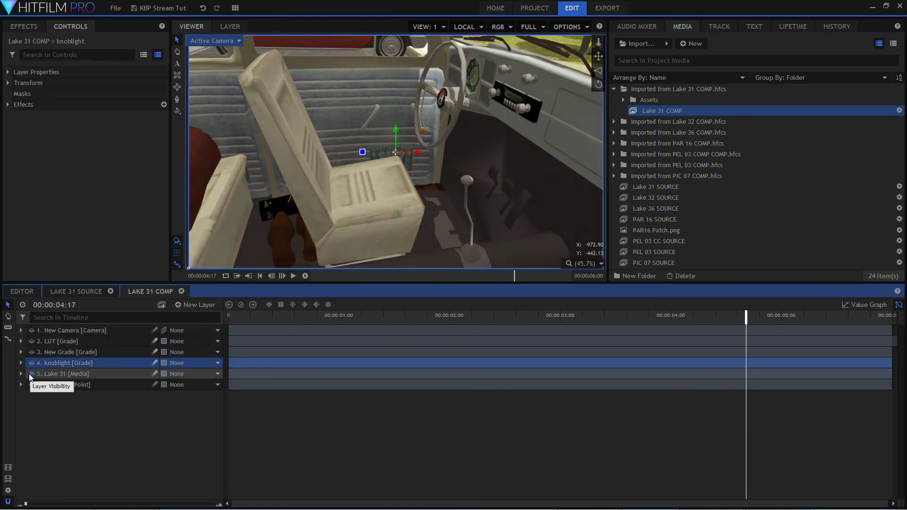
Show the knoblight, New Grade and LUT grade layers again to review each one's contribution.
left_click(32, 363)
left_click(32, 352)
left_click(32, 341)
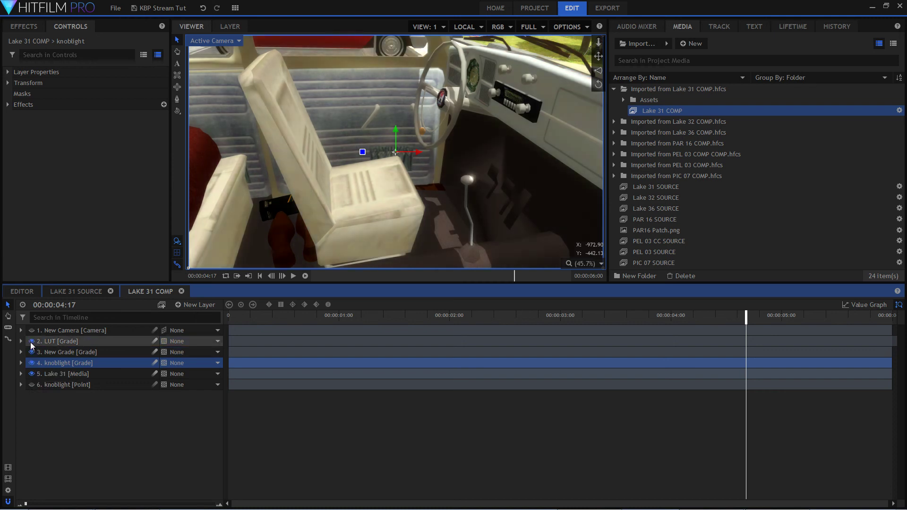
Show the New Camera layer again, clear the layer selection and collapse the Imported from Lake 31 COMP.hfcs media folder.
left_click(32, 331)
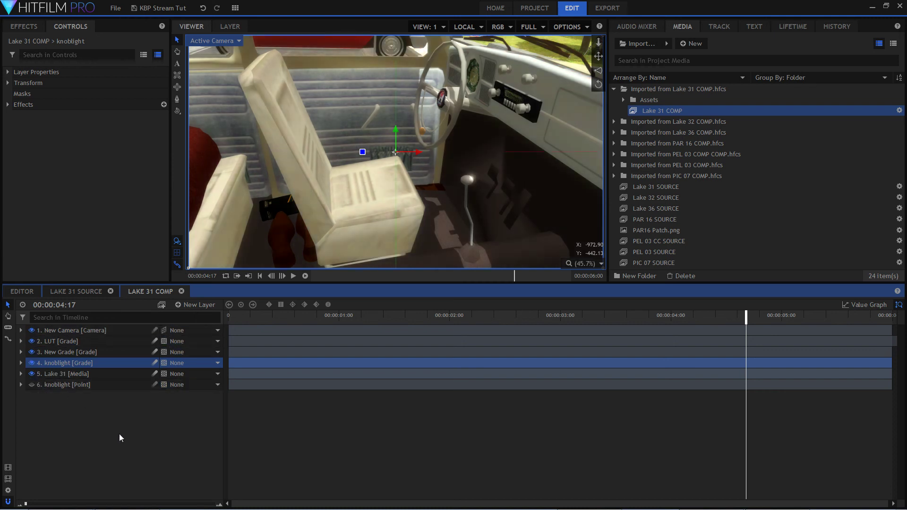
left_click(681, 472)
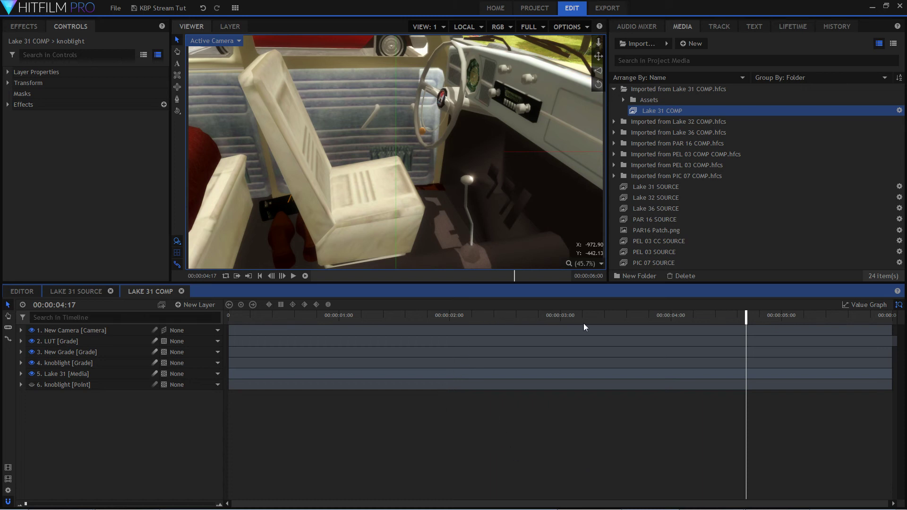
left_click(616, 88)
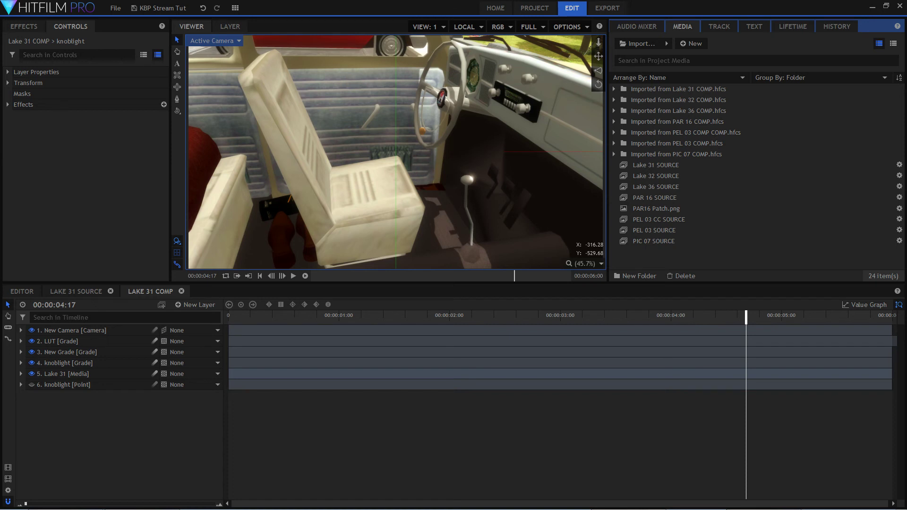
left_click(529, 444)
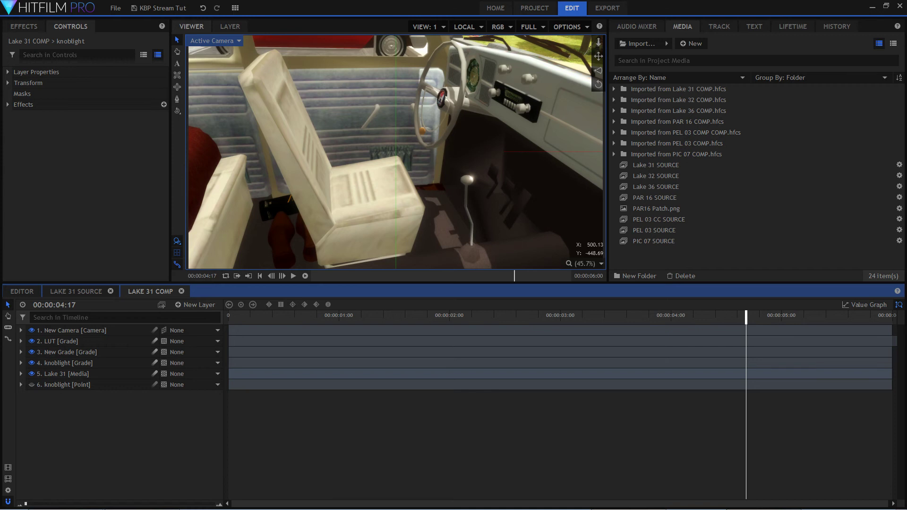
Switch to the web browser's YouTube Live Dashboard and move its window fully into view to read the live chat.
key("alt+Tab")
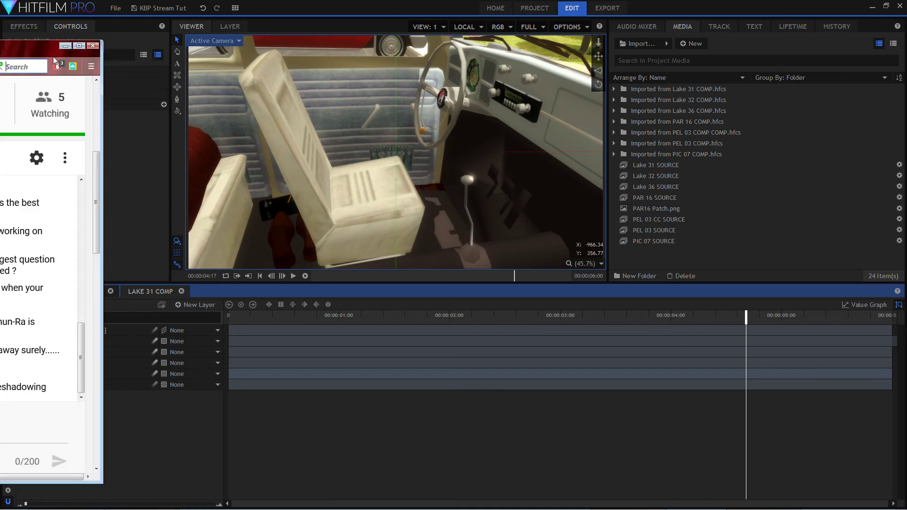
left_click_drag(39, 53, 281, 13)
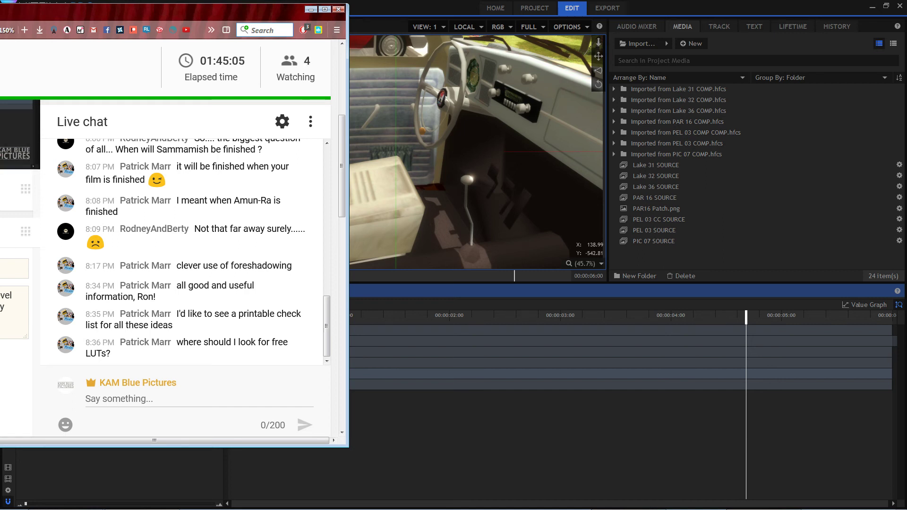
left_click_drag(187, 13, 519, 45)
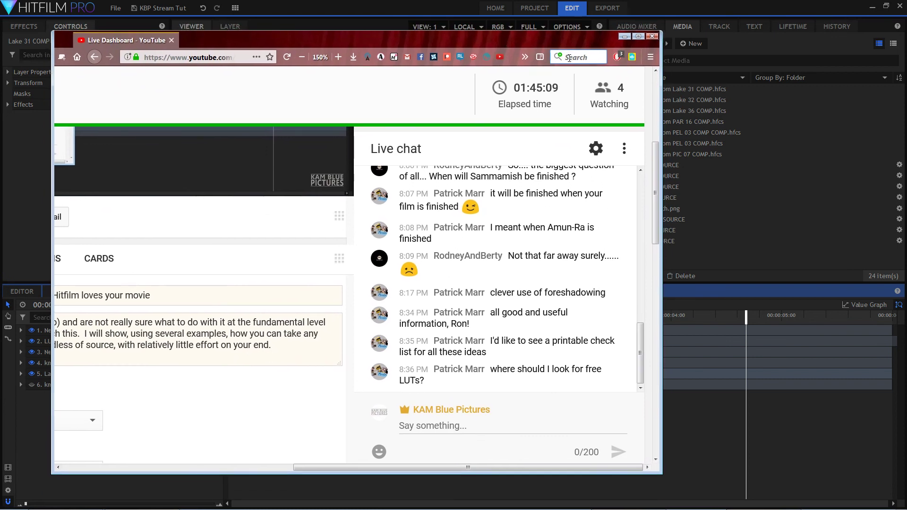
Search the web for "free luts" and look through the results.
left_click(568, 57)
type("freee")
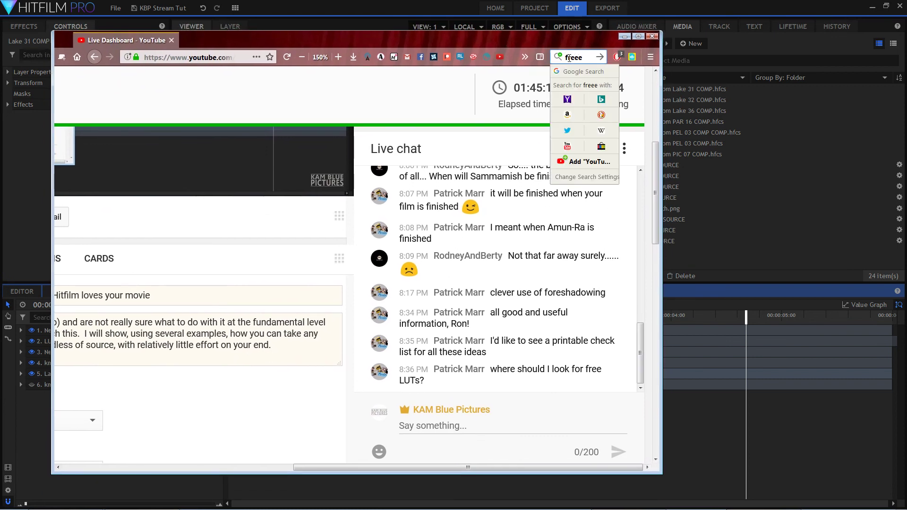
type(" luts")
key("Return")
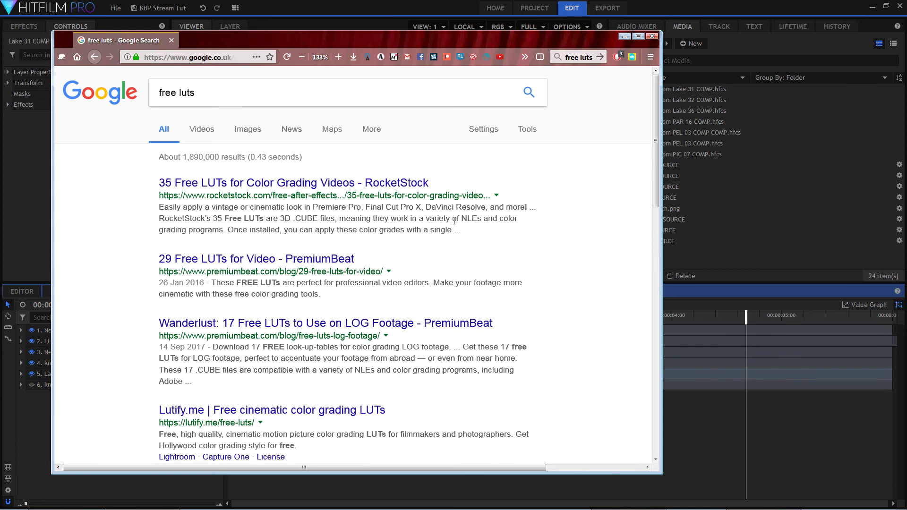
scroll(463, 235, "down", 3)
scroll(463, 235, "down", 4)
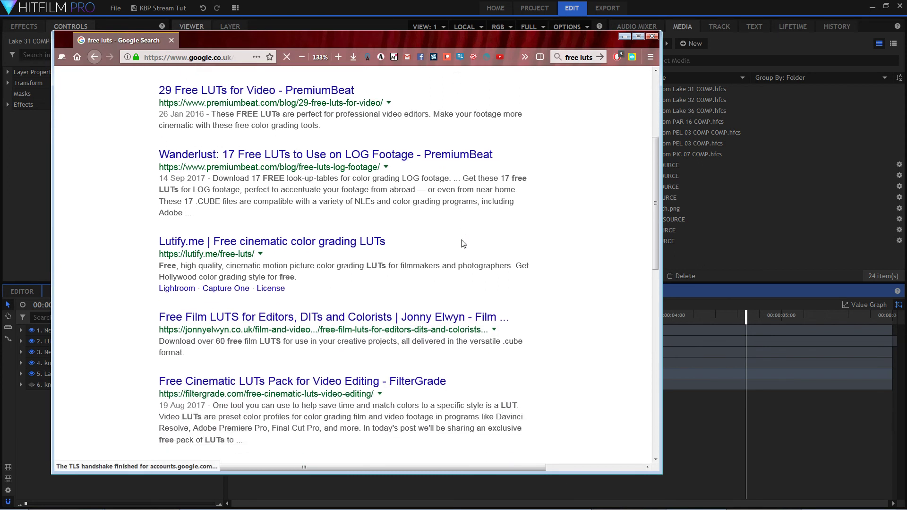
scroll(470, 246, "down", 1)
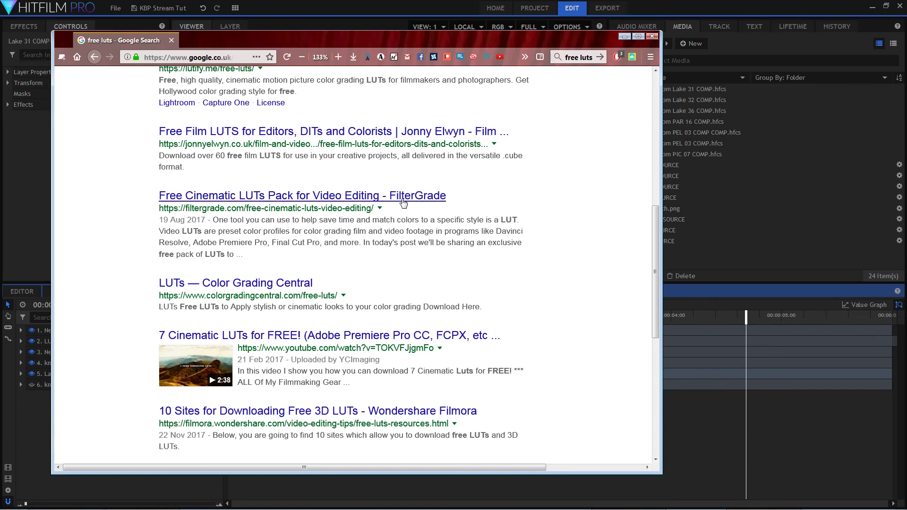
Open FilterGrade's Free Cinematic LUTs Pack result in a new tab, return the first tab to the Live Dashboard and view the FilterGrade page.
right_click(401, 196)
left_click(412, 201)
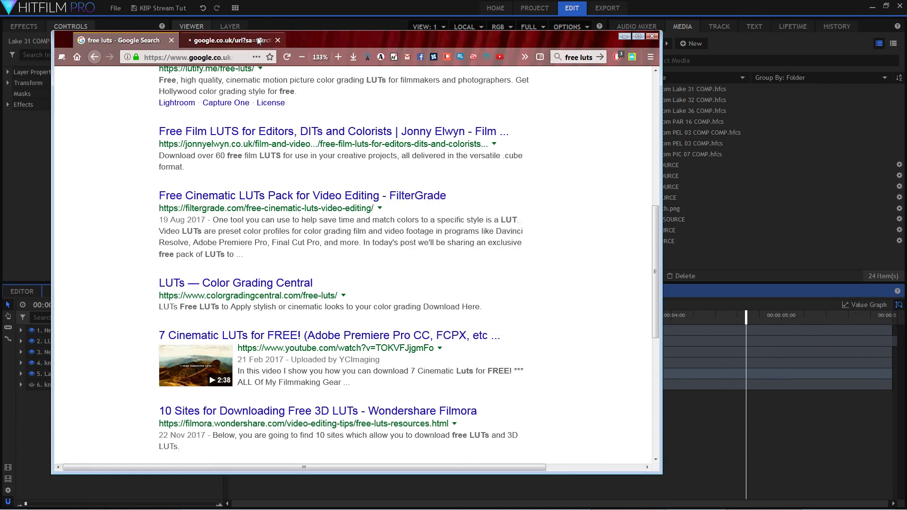
left_click(257, 40)
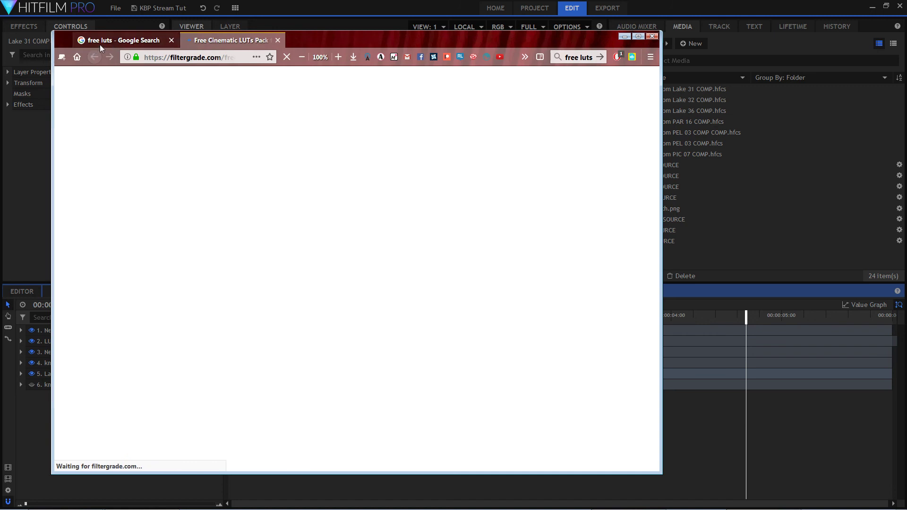
left_click(97, 42)
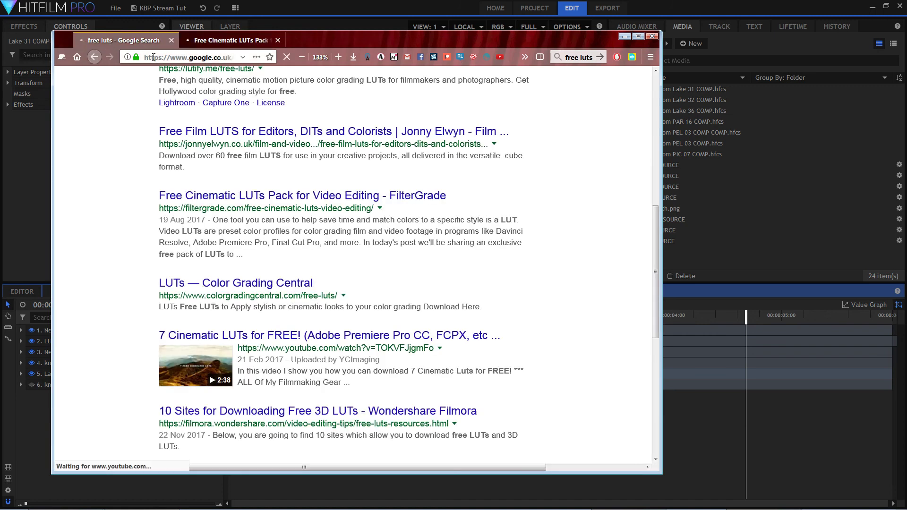
left_click(95, 58)
left_click(231, 40)
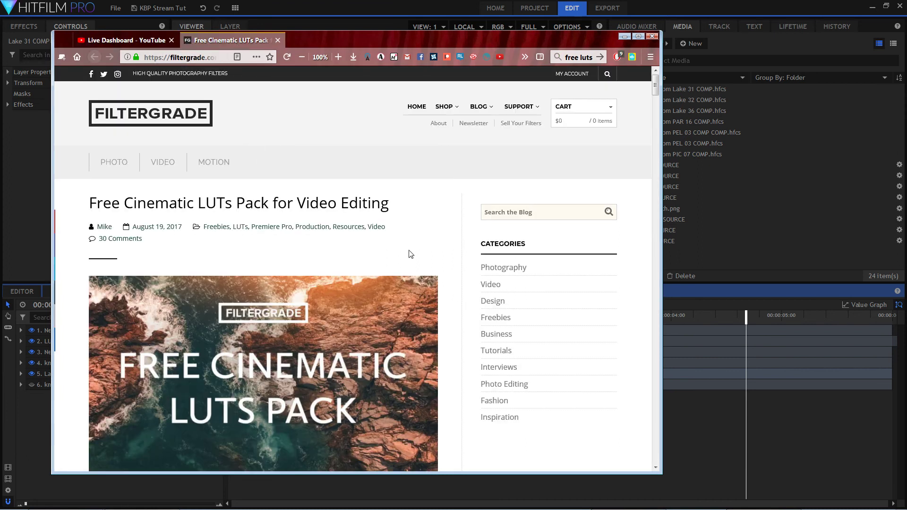
Examine the FilterGrade article's pack contents, before-and-after samples and download section.
scroll(415, 257, "down", 5)
scroll(437, 279, "down", 12)
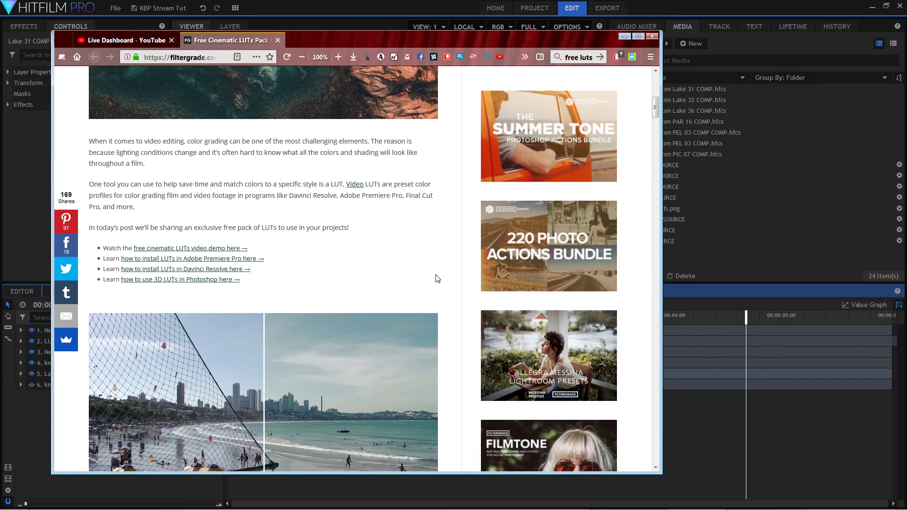
scroll(431, 287, "down", 8)
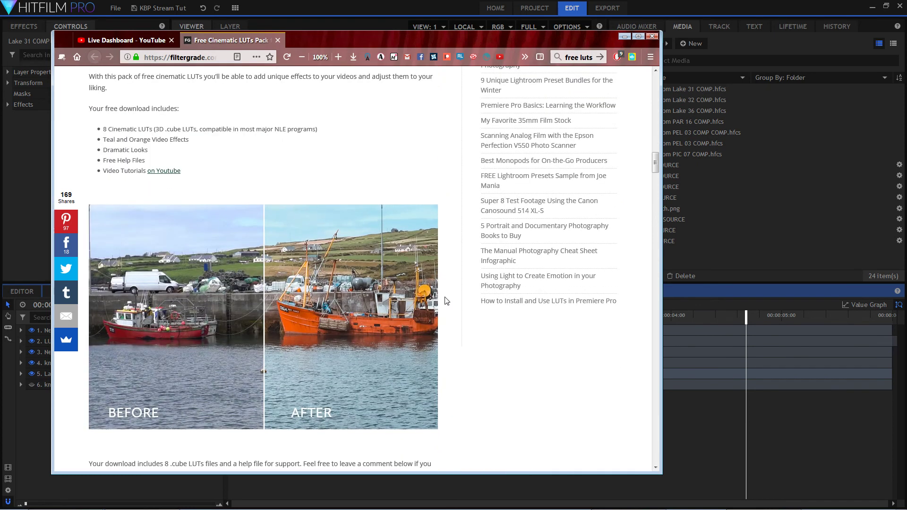
scroll(237, 179, "down", 6)
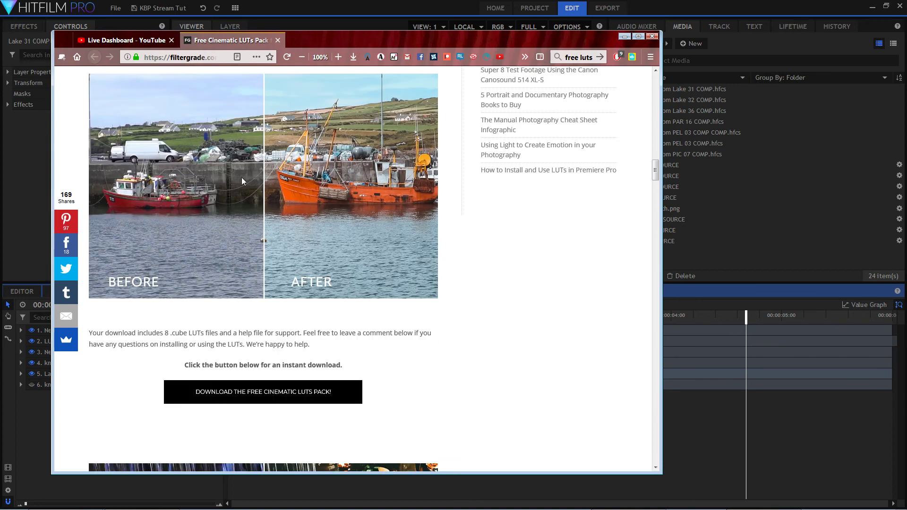
scroll(424, 231, "down", 13)
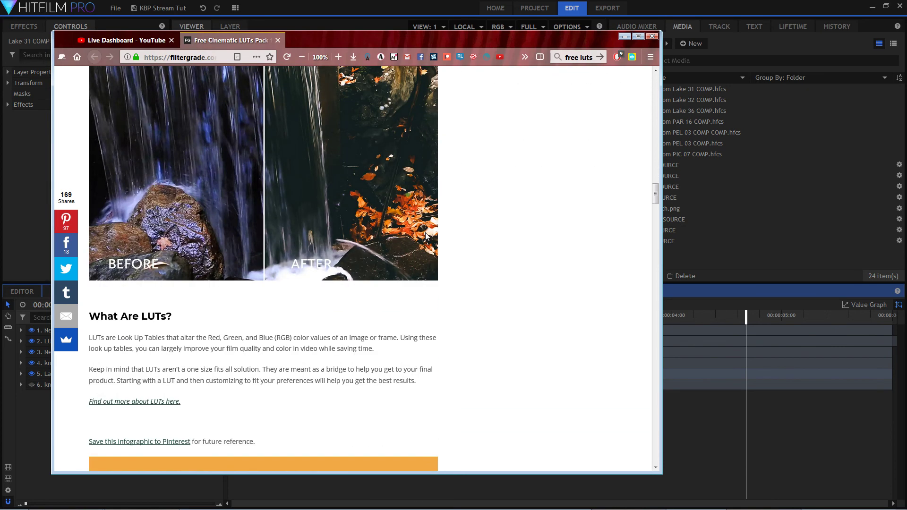
scroll(434, 243, "down", 9)
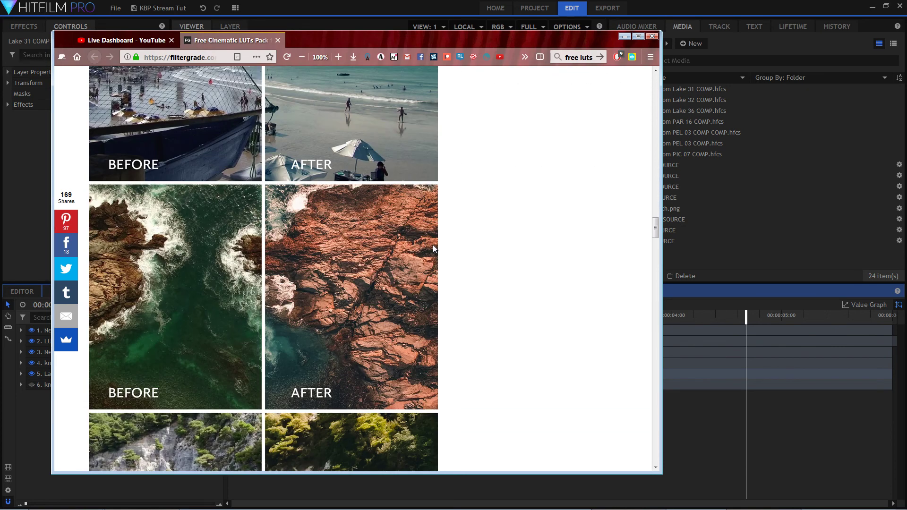
scroll(430, 236, "up", 15)
scroll(429, 218, "up", 20)
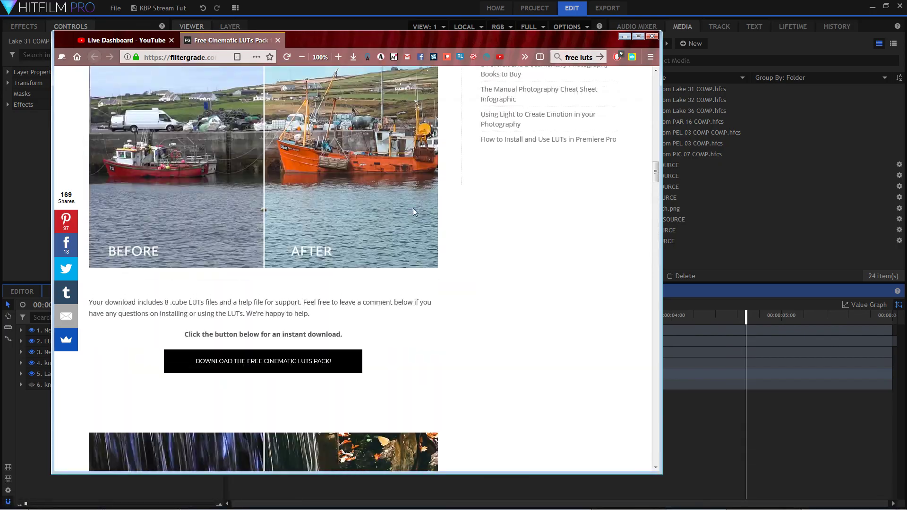
scroll(444, 243, "up", 15)
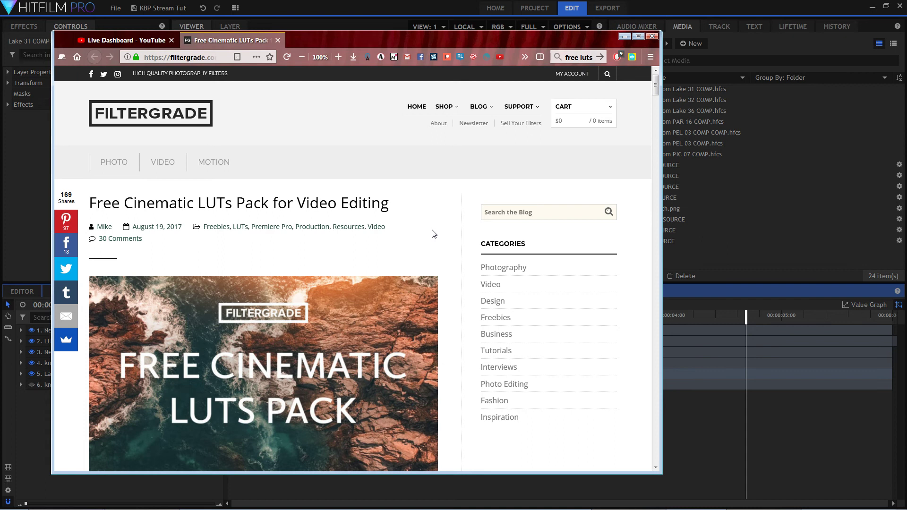
Return from the browser's Live Dashboard chat to HitFilm Pro and expand the LUT grade layer down to its LUT File property.
left_click(126, 41)
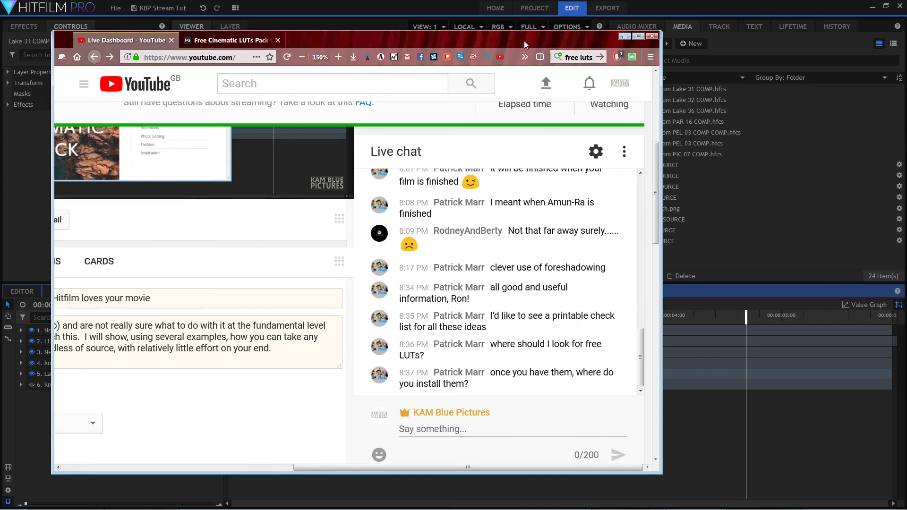
left_click_drag(523, 41, 0, 43)
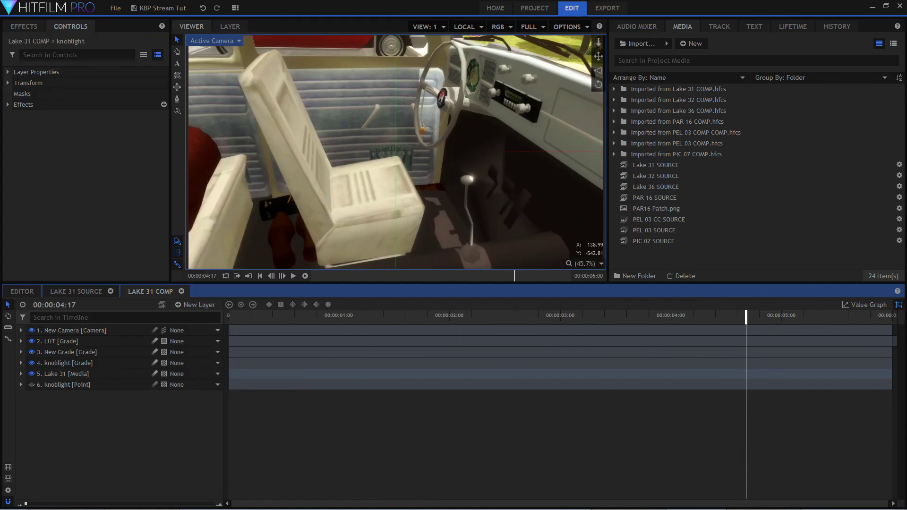
left_click(78, 346)
double_click(75, 344)
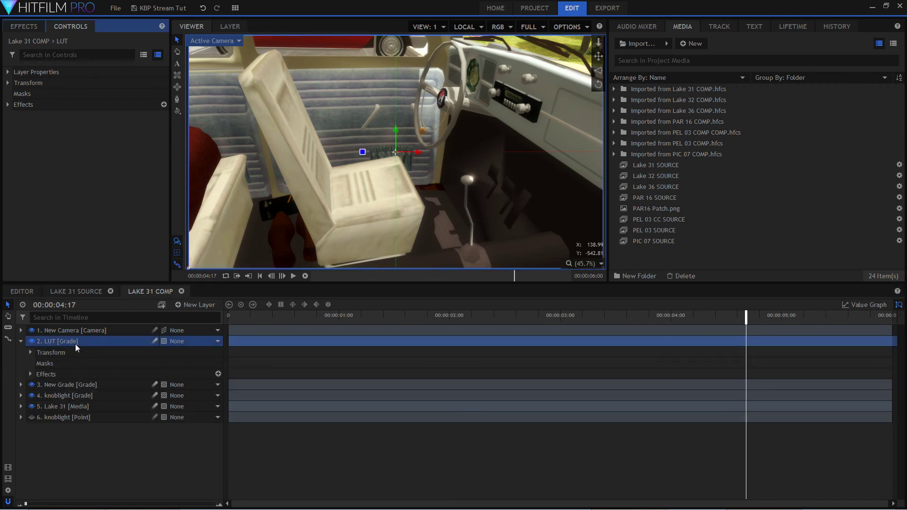
double_click(65, 369)
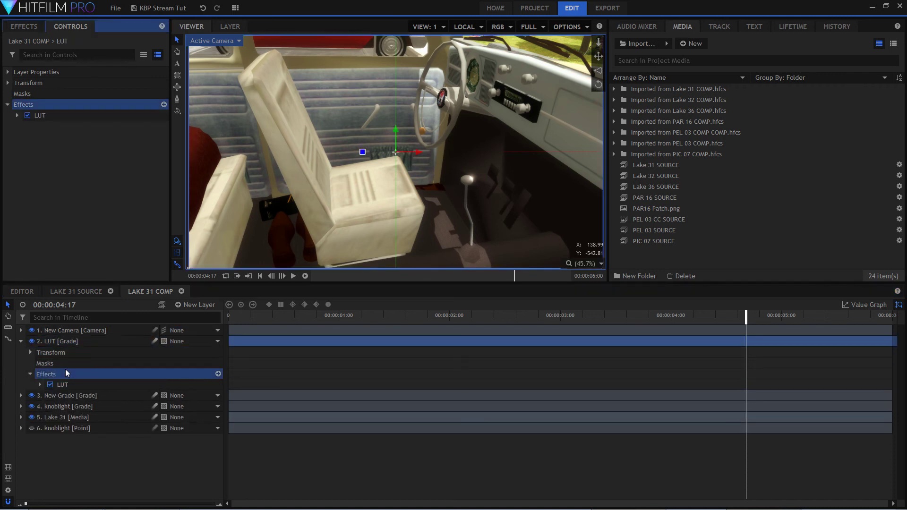
double_click(81, 386)
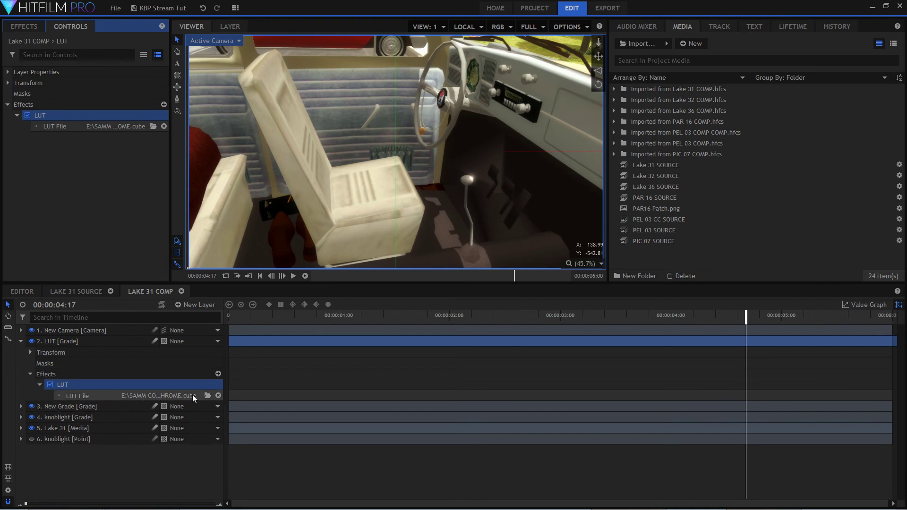
Browse for the LUT effect's file and look through the cube files in the PB-17-FREE-LUTs folder.
left_click(208, 395)
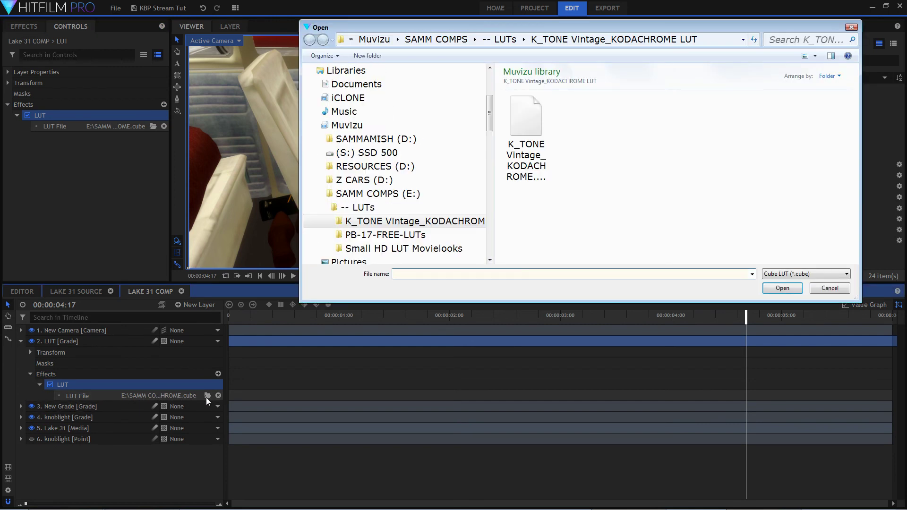
left_click(385, 235)
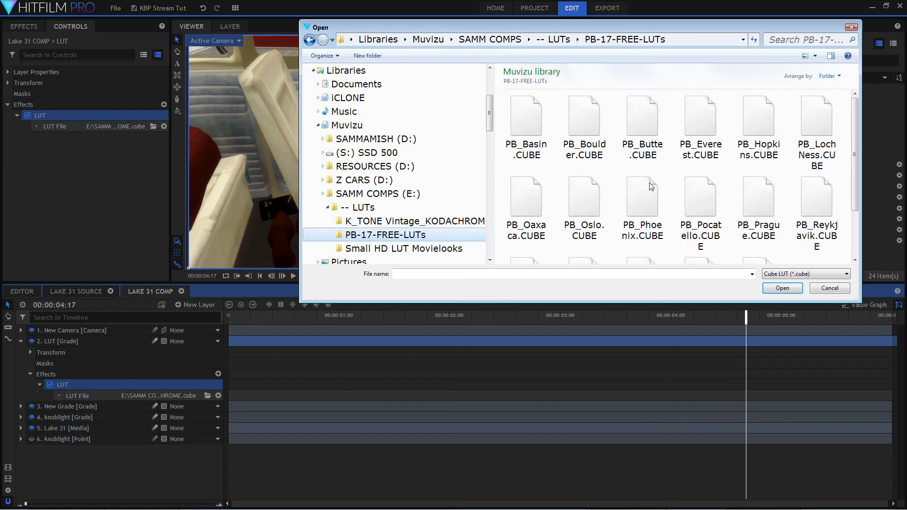
scroll(713, 199, "down", 1)
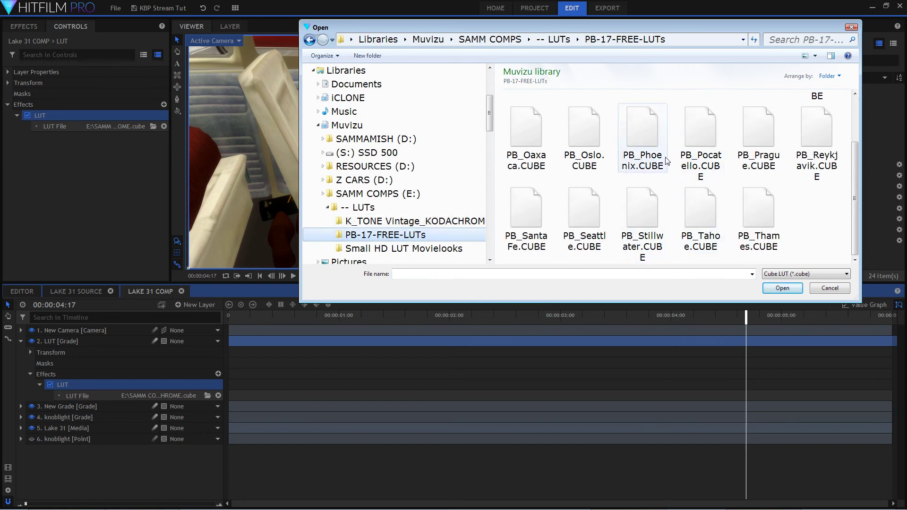
scroll(822, 187, "up", 1)
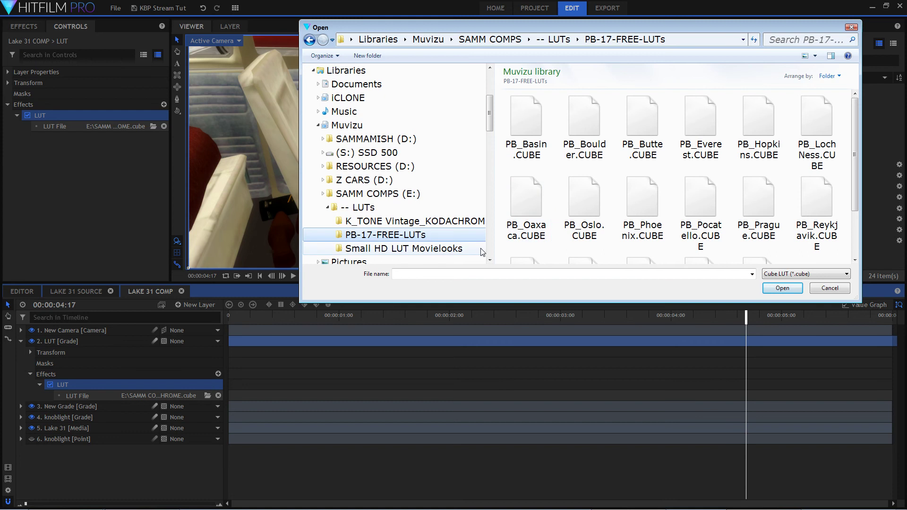
Load SmallHD_MovieLook_BobFord.cube from the Small HD LUT Movielooks folder as the LUT effect's file.
left_click(455, 253)
left_click(699, 230)
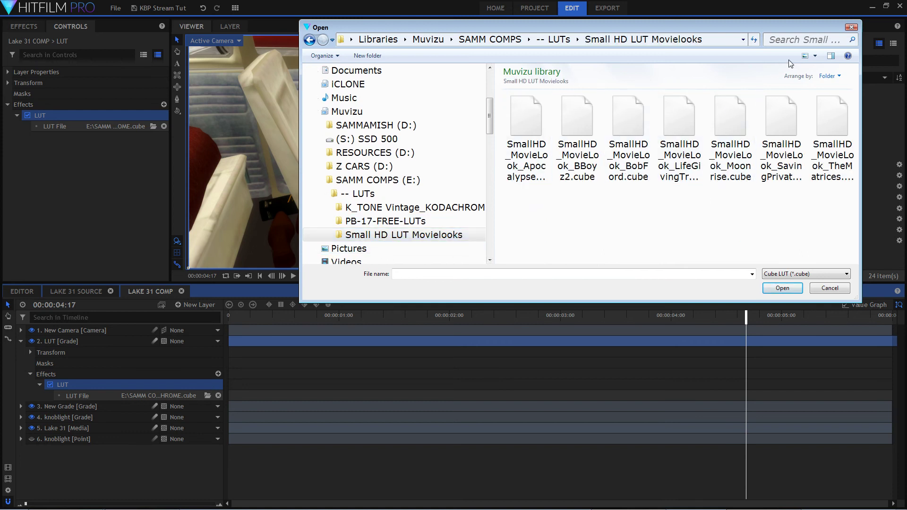
left_click(805, 55)
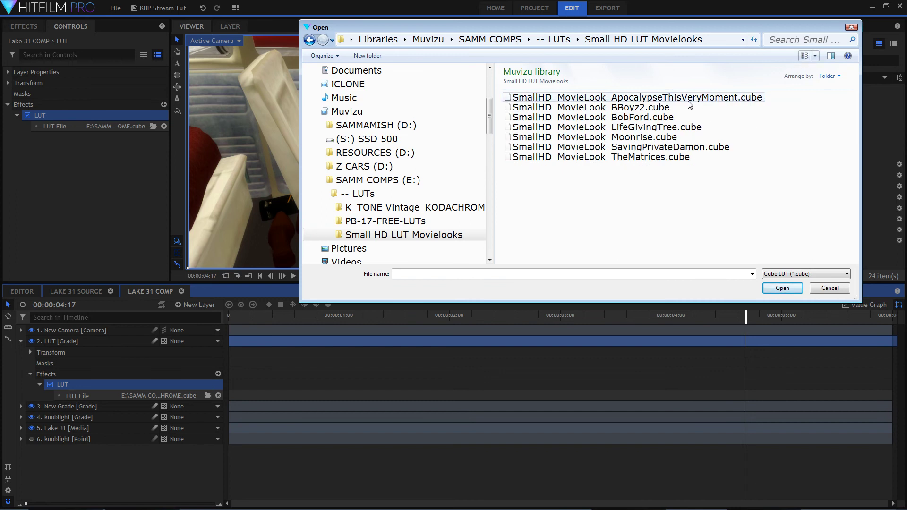
left_click(661, 118)
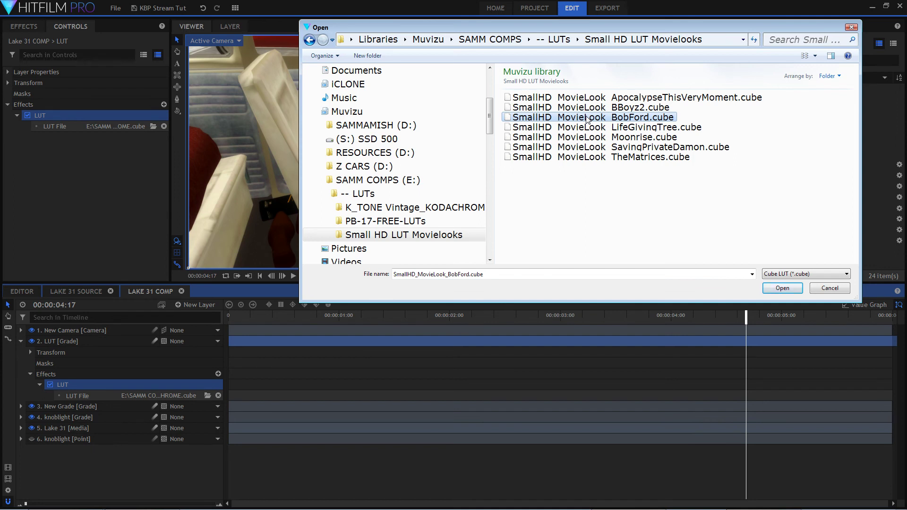
left_click(651, 128)
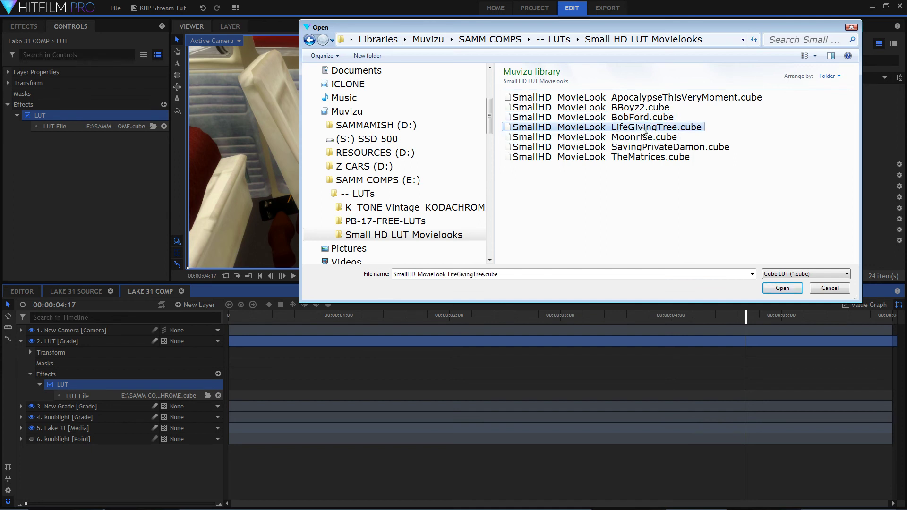
left_click(641, 173)
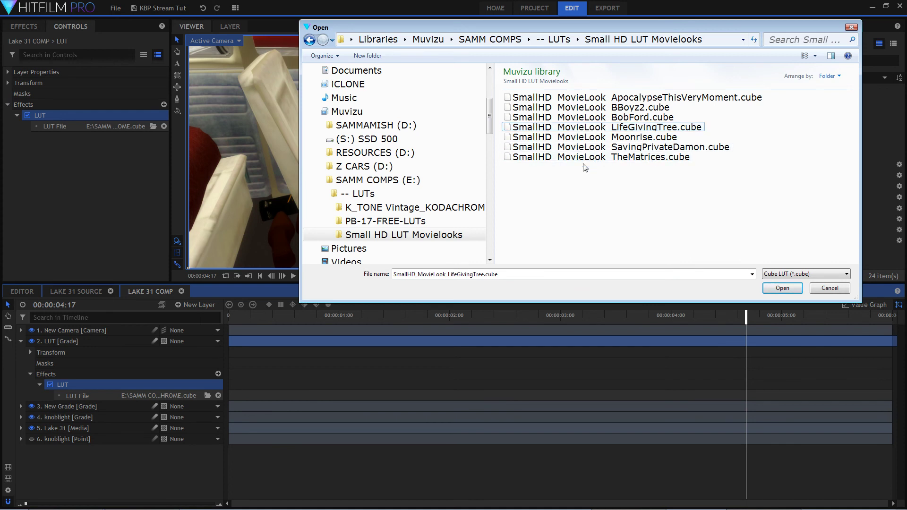
double_click(573, 116)
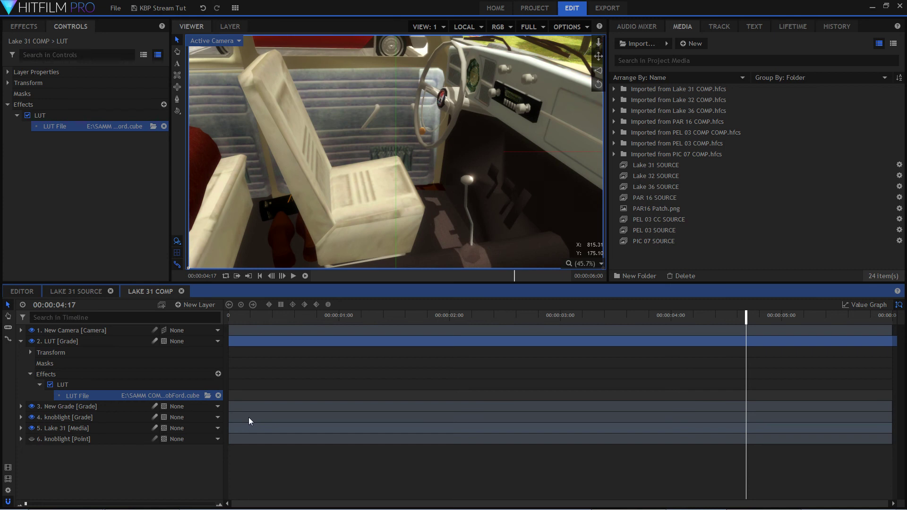
Hide the New Grade and knoblight grade layers and set the LUT grade layer's opacity to 51%.
left_click(32, 407)
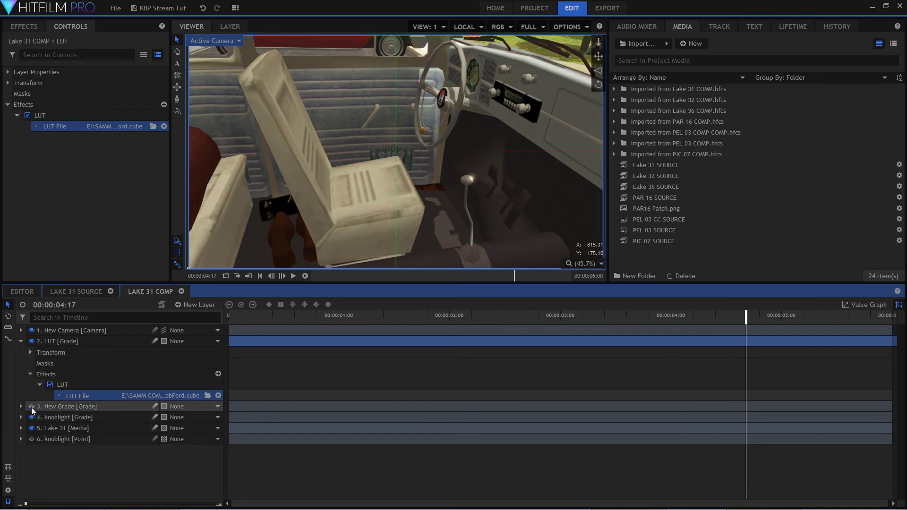
left_click(33, 417)
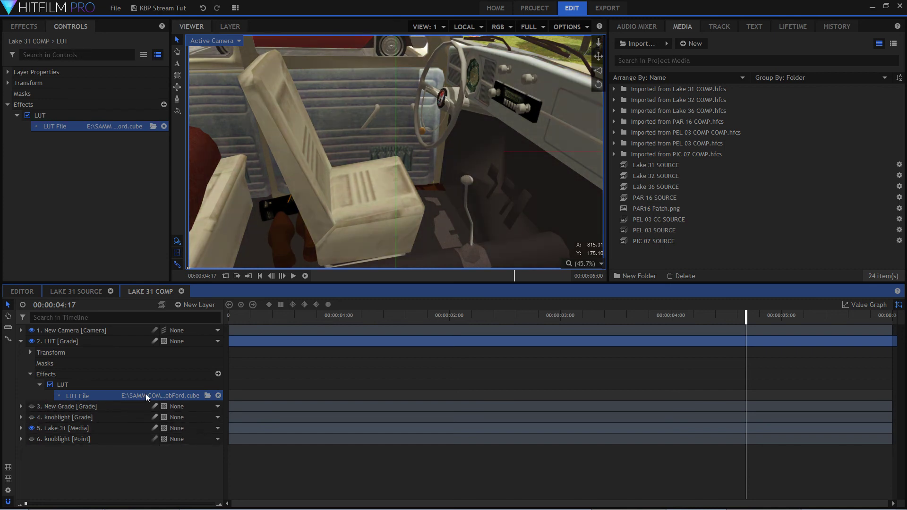
double_click(60, 343)
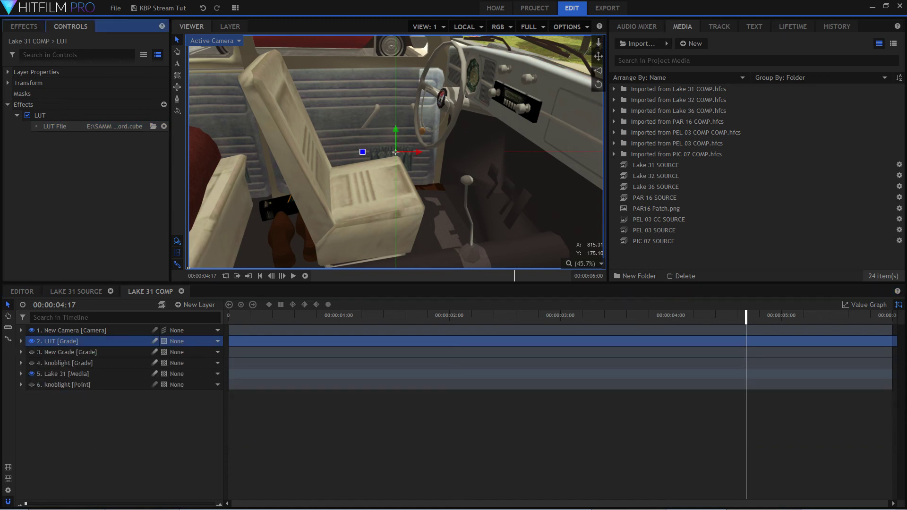
left_click(21, 341)
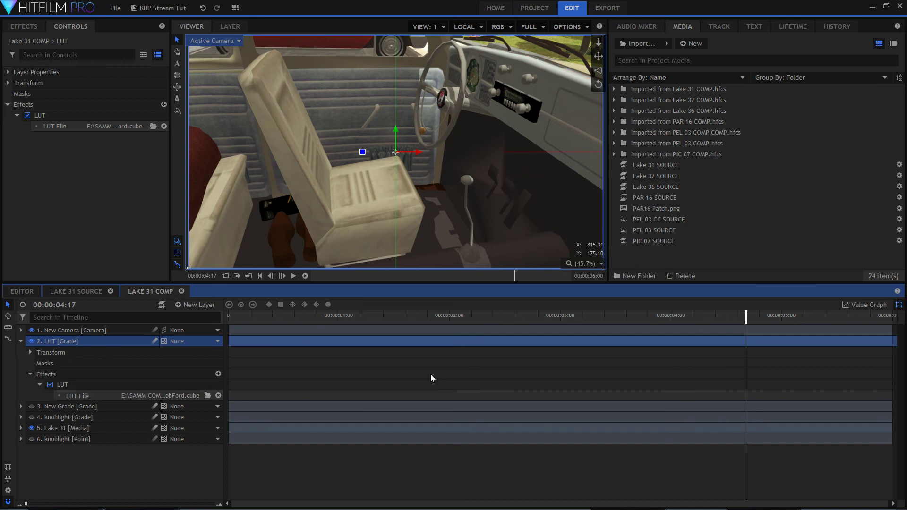
double_click(67, 353)
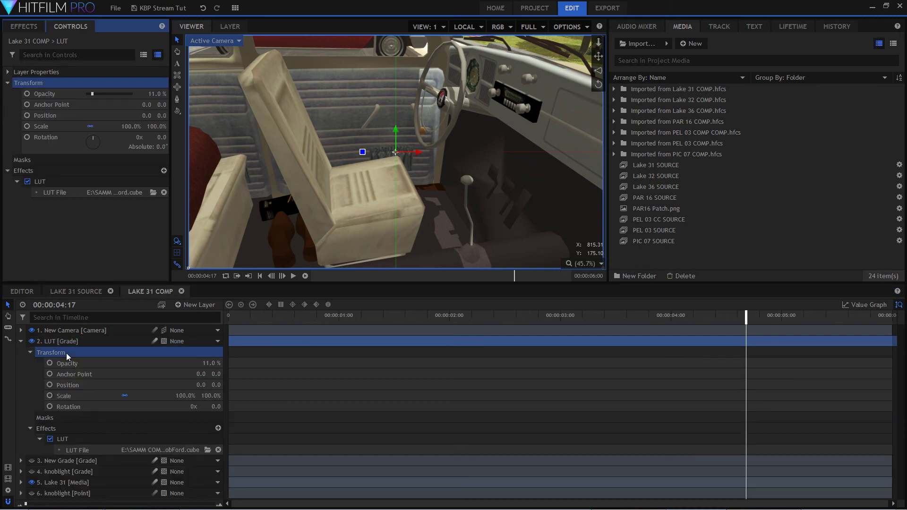
left_click_drag(208, 364, 245, 364)
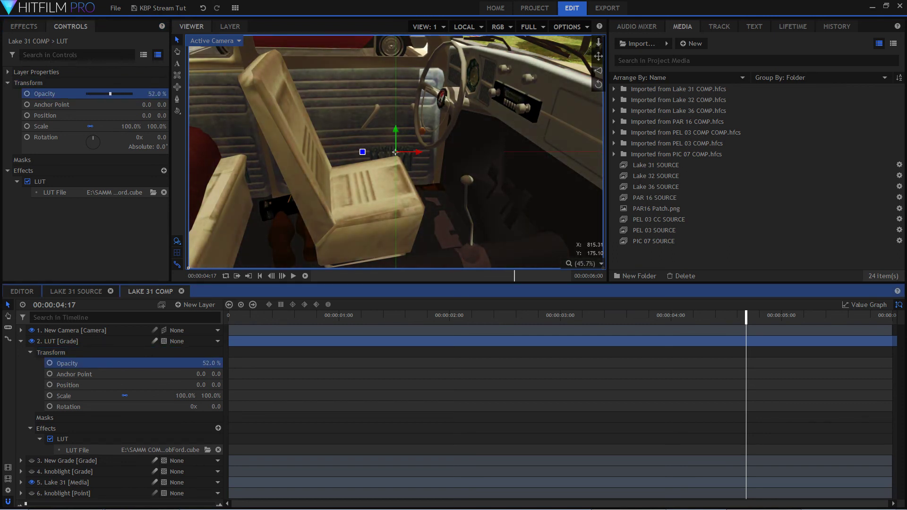
left_click_drag(213, 363, 210, 364)
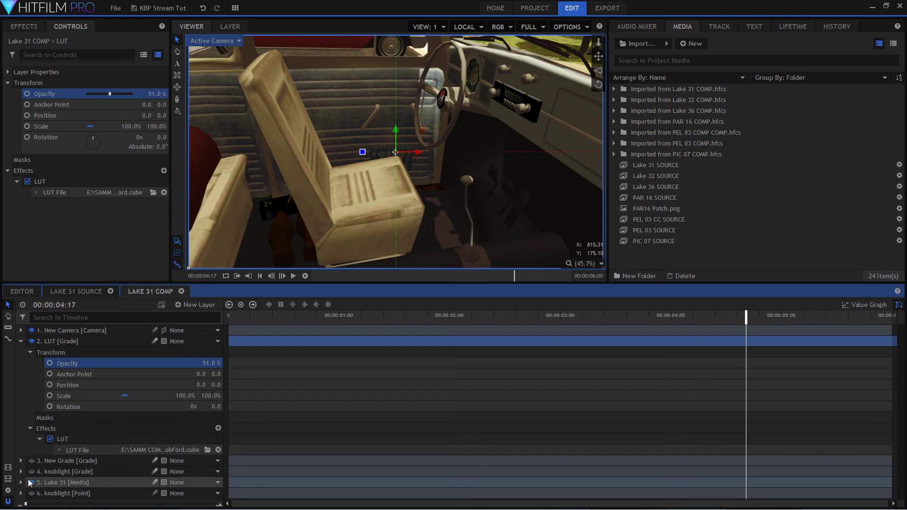
Expand the Lake 31 media layer and set the LUT grade layer's opacity to 53%.
left_click(20, 482)
scroll(81, 469, "up", 2)
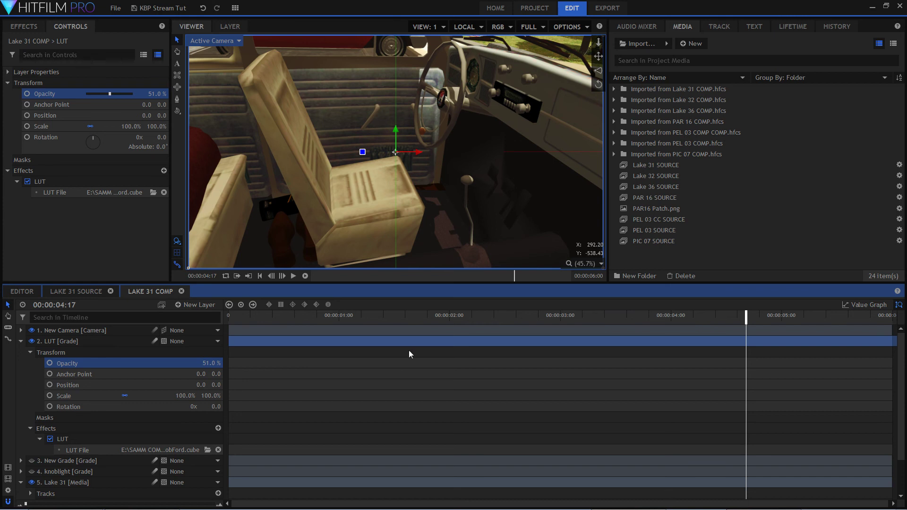
mouse_move(215, 362)
left_mouse_down()
mouse_move(246, 362)
mouse_move(208, 361)
mouse_move(219, 361)
left_mouse_up()
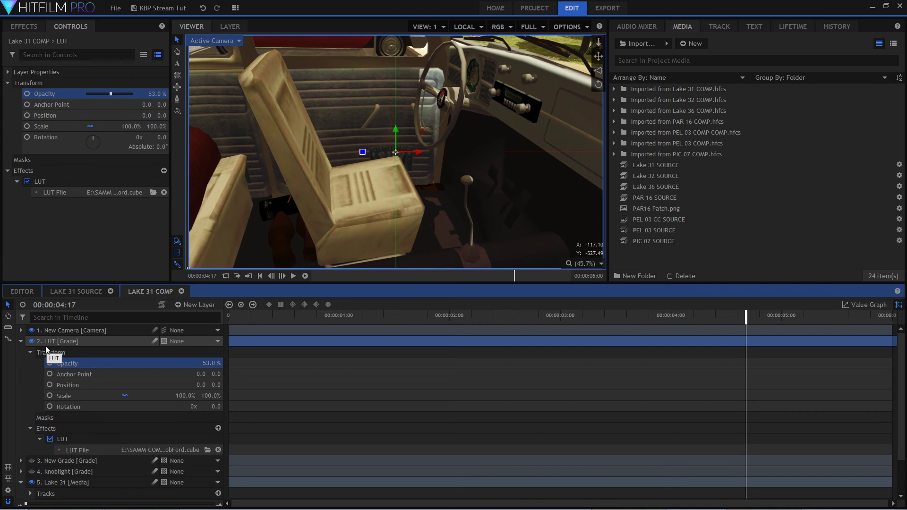
Collapse the LUT layer's Transform group and load SmallHD_MovieLook_SavingPrivateDamon.cube as its LUT file.
left_click(68, 338)
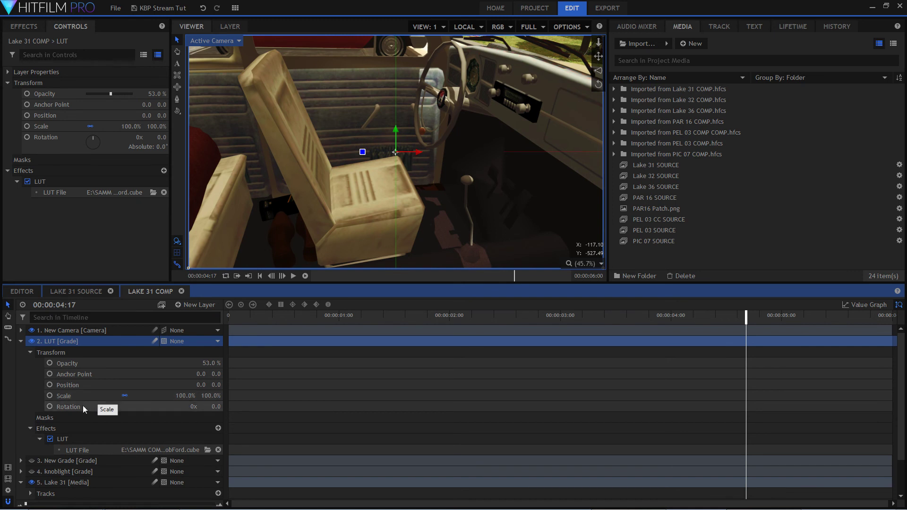
left_click(21, 341)
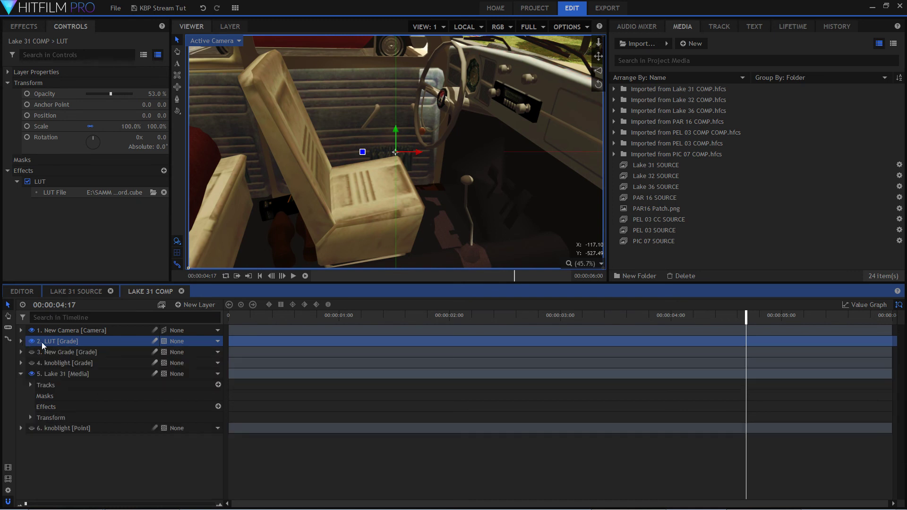
double_click(75, 344)
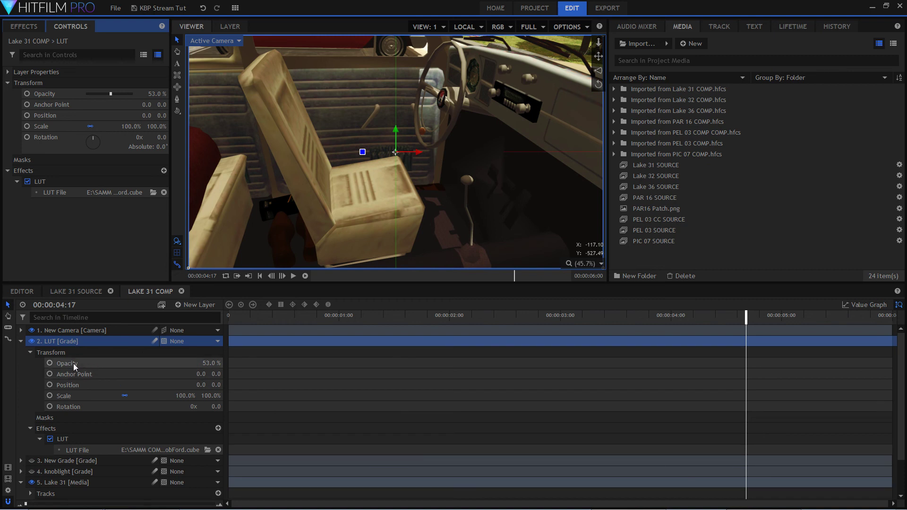
left_click(31, 352)
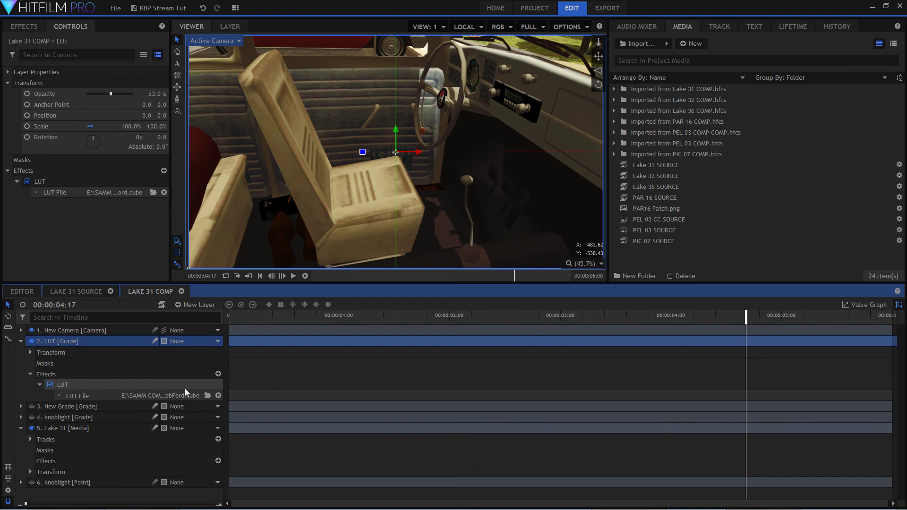
left_click(208, 396)
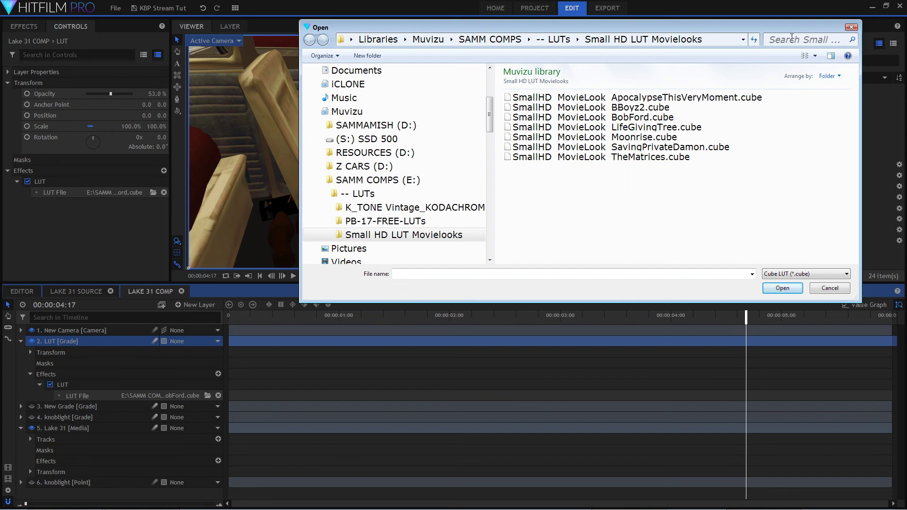
left_click_drag(783, 30, 0, 218)
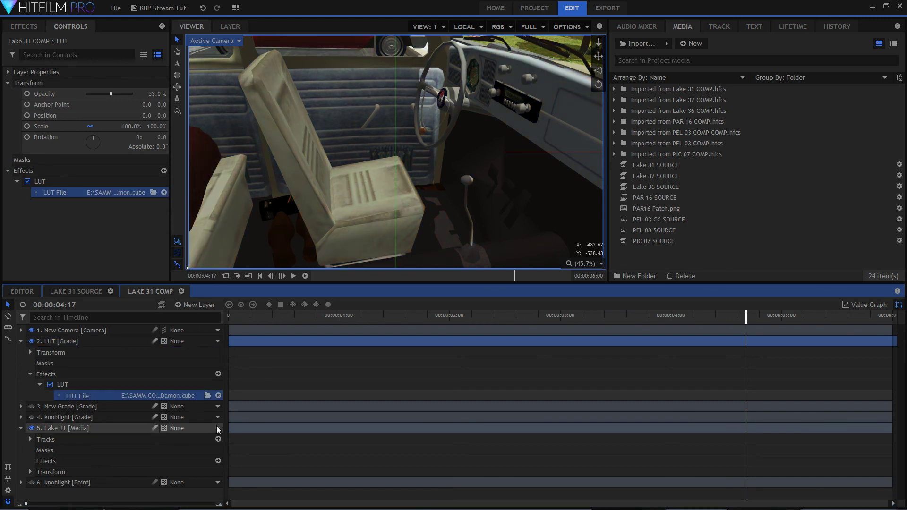
Switch the LUT file to SmallHD_MovieLook_BBoyz2.cube and set the LUT grade layer's opacity to 31%.
double_click(128, 351)
left_click_drag(204, 364, 174, 424)
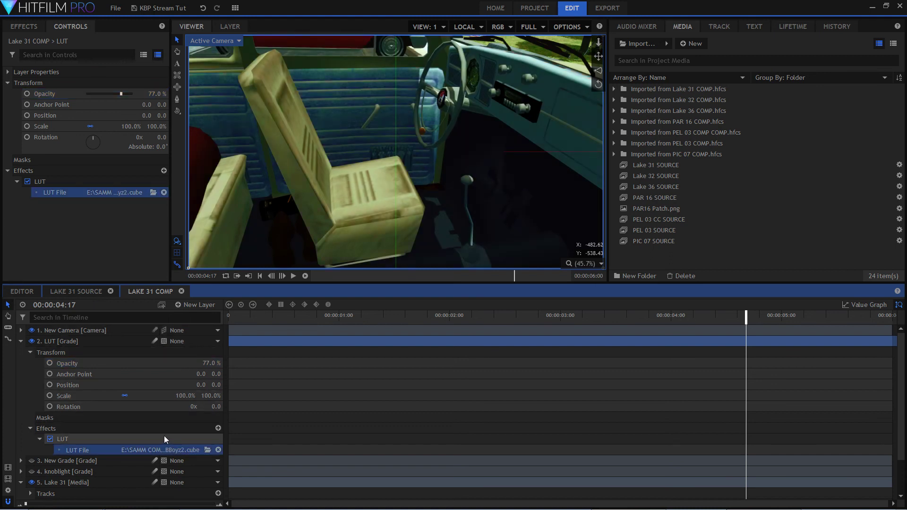
left_click_drag(210, 363, 189, 363)
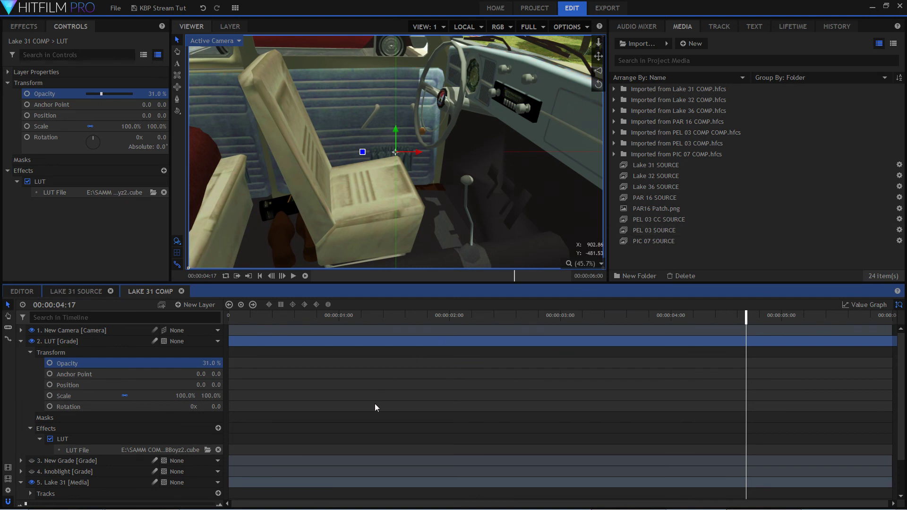
Check the browser's live chat, return to HitFilm Pro and clear the glow search from the effects list.
left_click_drag(0, 41, 196, 37)
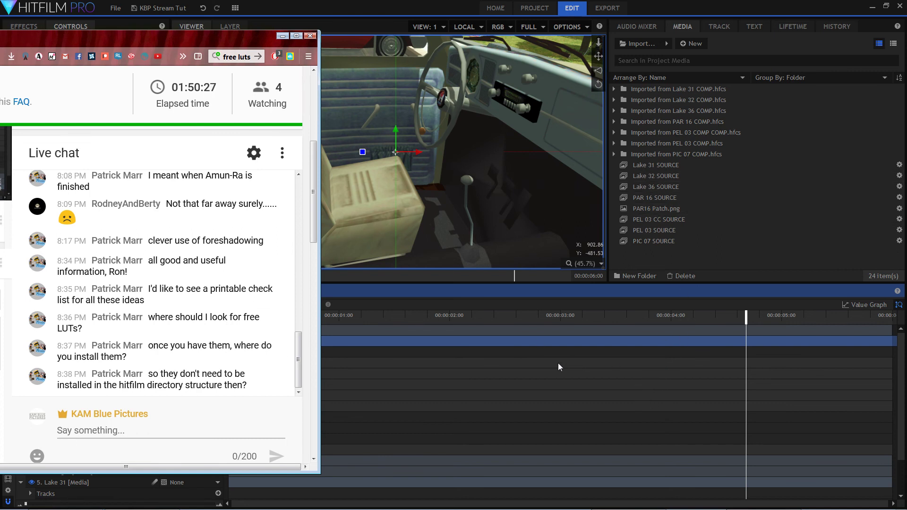
left_click_drag(241, 43, 0, 31)
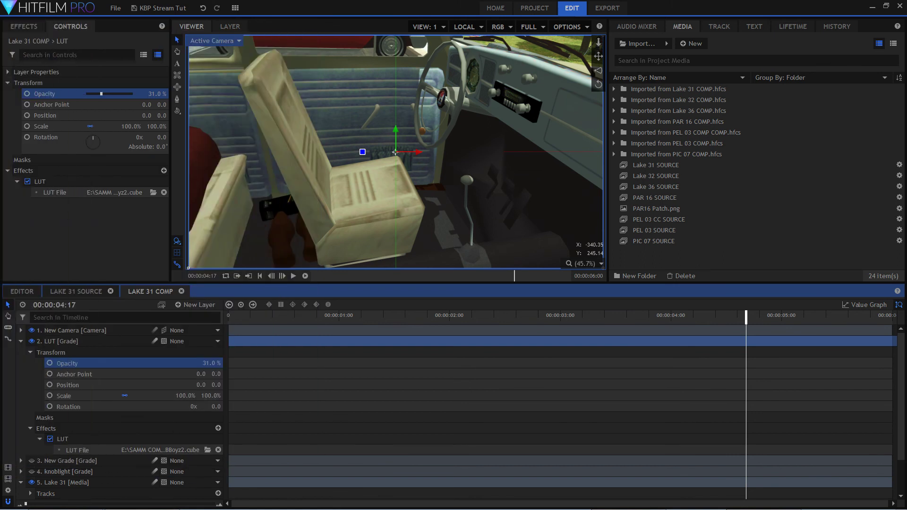
left_click(22, 28)
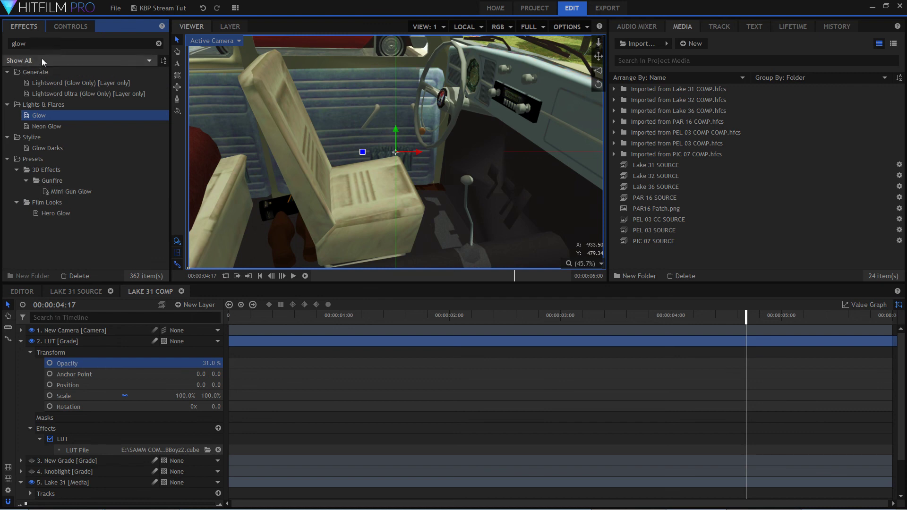
left_click(158, 44)
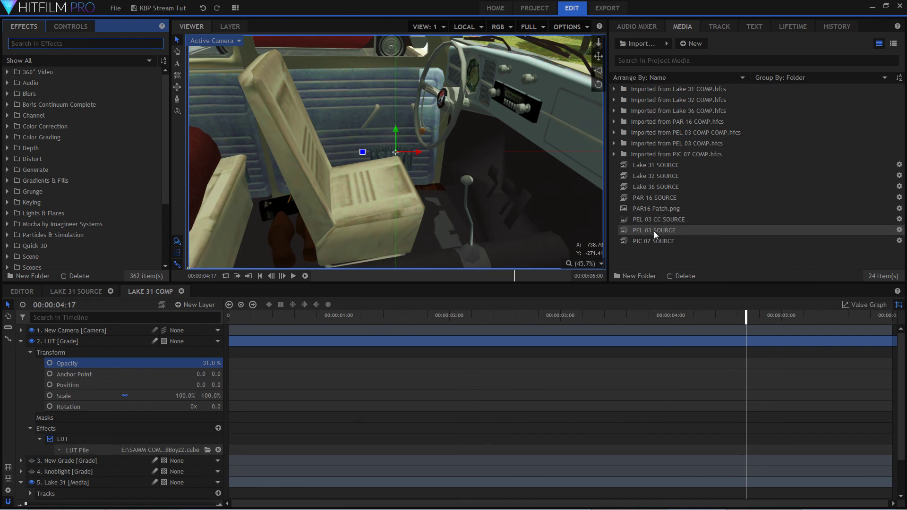
Open the PEL 03 CC SOURCE composite shot and check the browser's live chat for new messages.
double_click(660, 219)
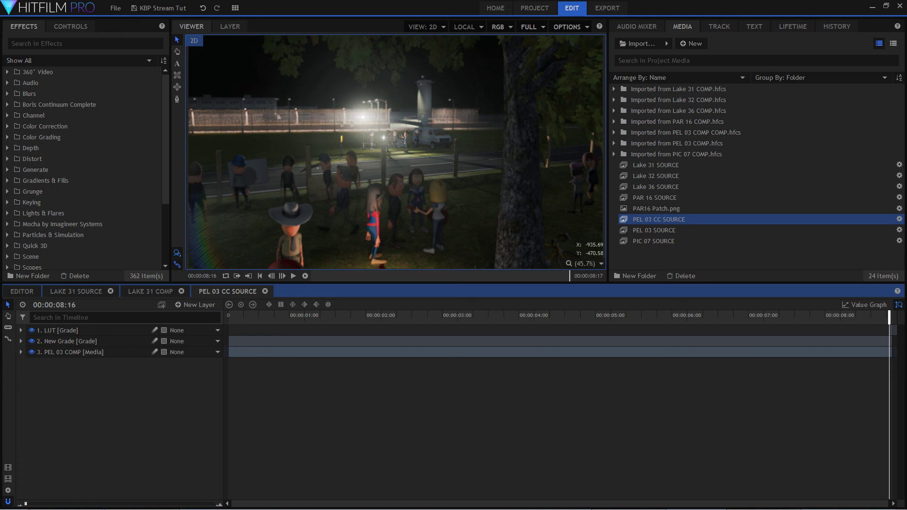
left_click_drag(0, 34, 239, 27)
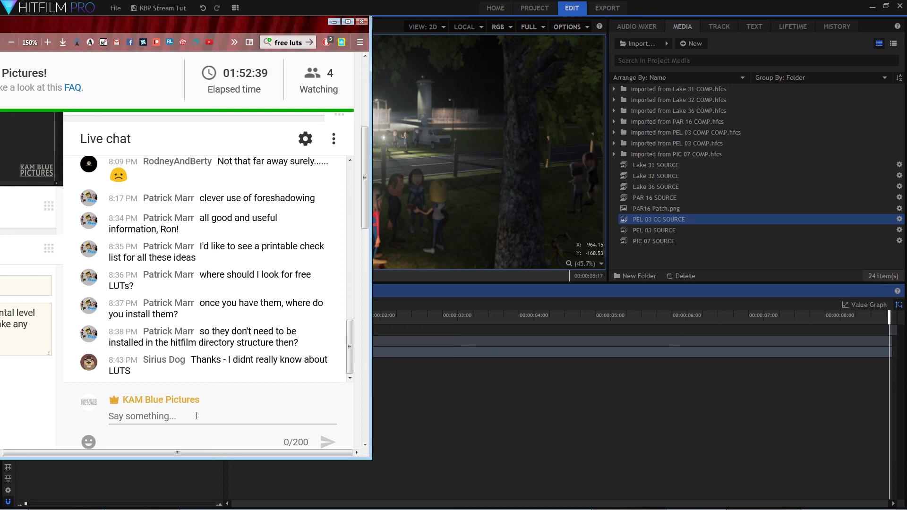
left_click_drag(211, 23, 0, 19)
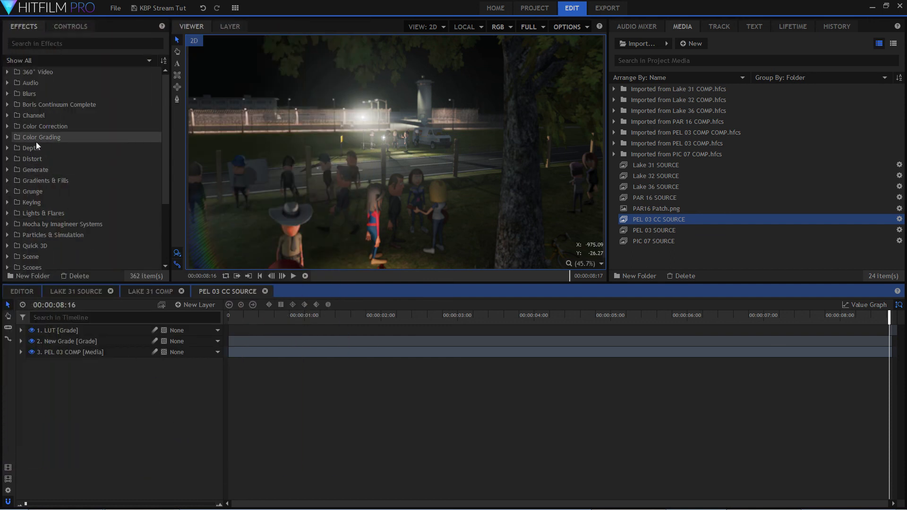
Expand the Color Grading effects group and look through its effects from Bleach Bypass to Vignette Exposure.
left_click(7, 137)
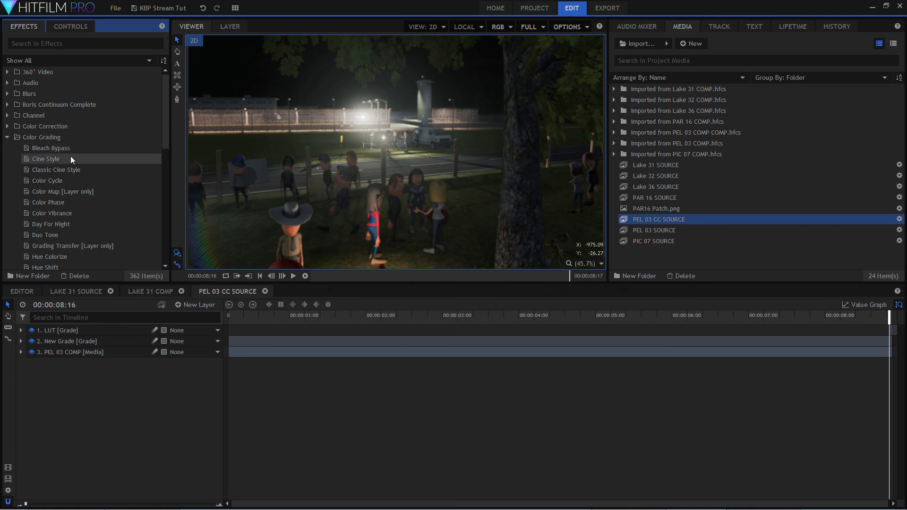
scroll(68, 145, "down", 4)
scroll(78, 218, "up", 2)
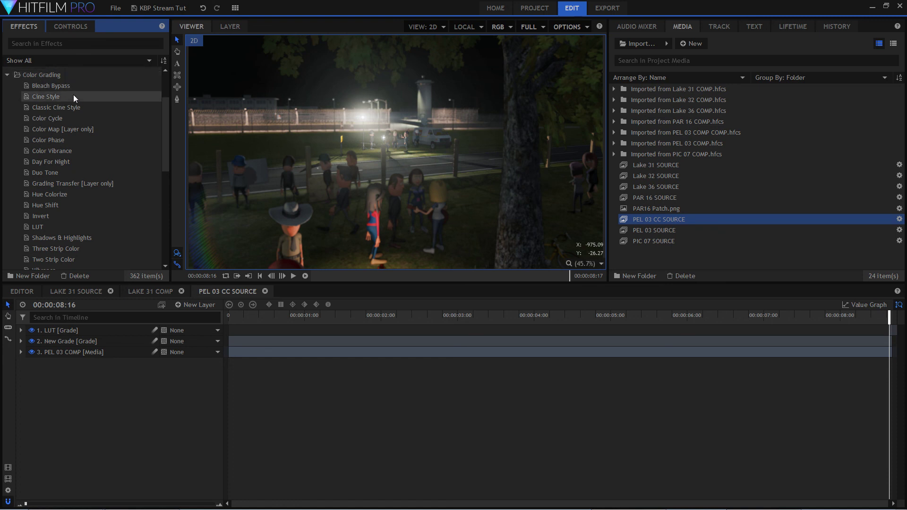
scroll(91, 191, "down", 2)
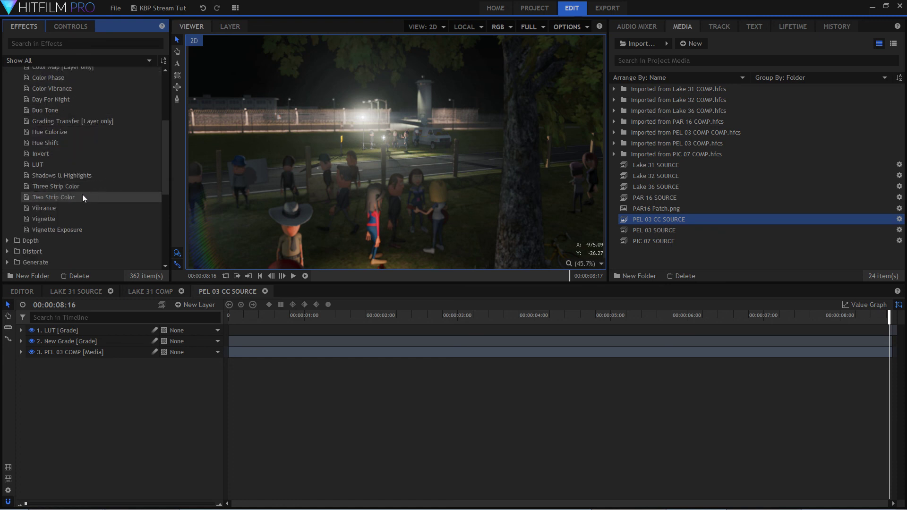
scroll(89, 208, "up", 2)
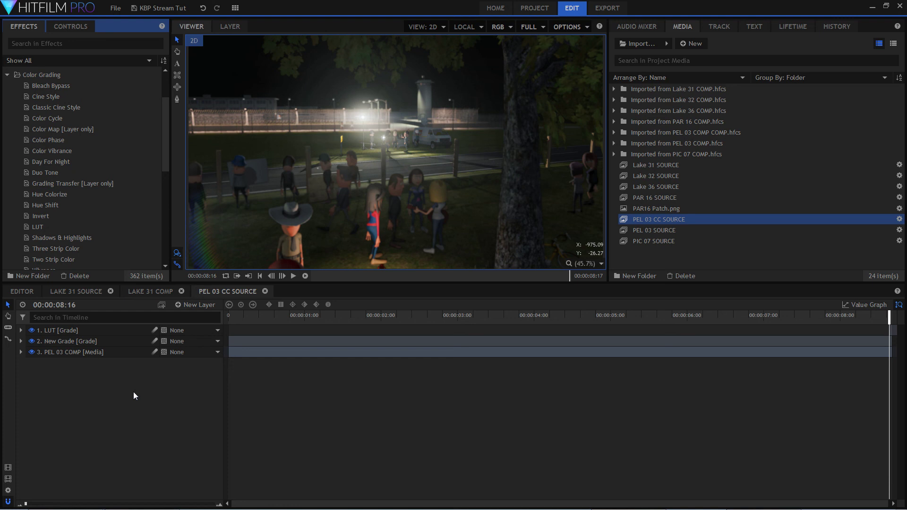
Switch the LUT grade layer's LUT file to PB_Seattle.CUBE from the PB-17-FREE-LUTs folder.
double_click(80, 329)
double_click(126, 361)
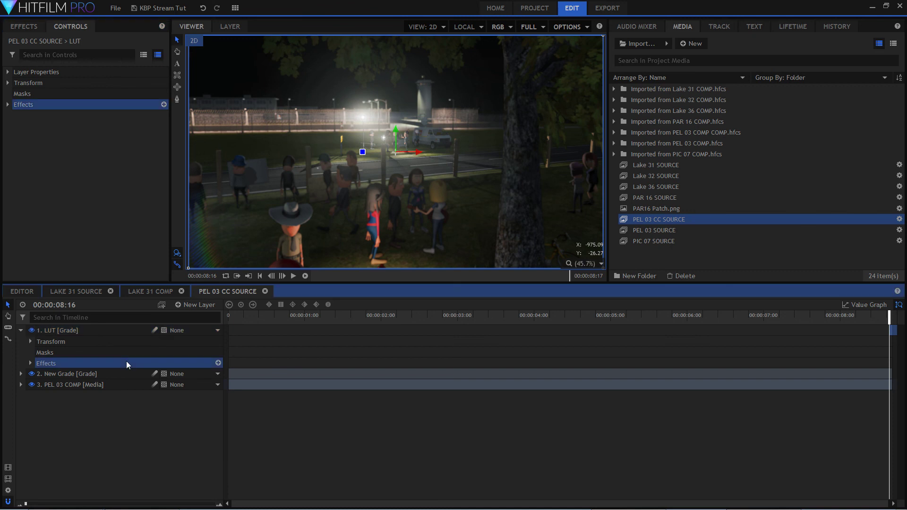
left_click(141, 375)
double_click(141, 375)
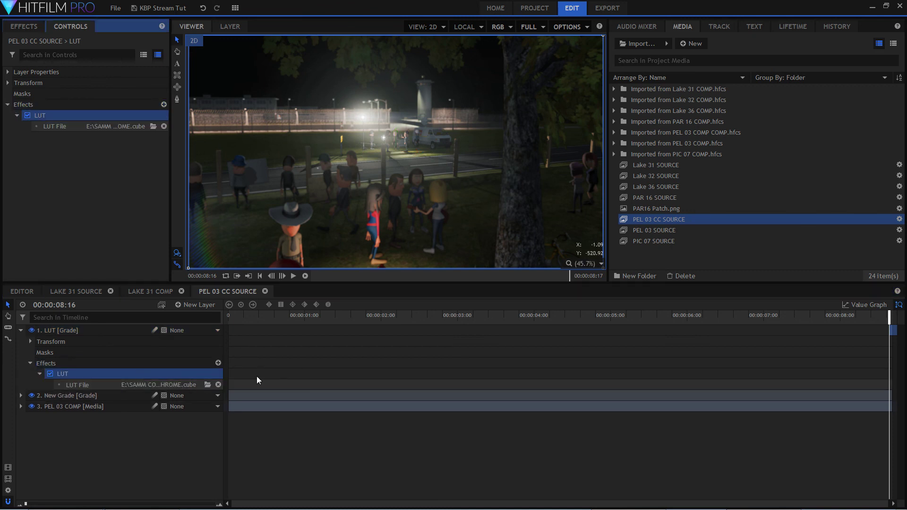
left_click(206, 384)
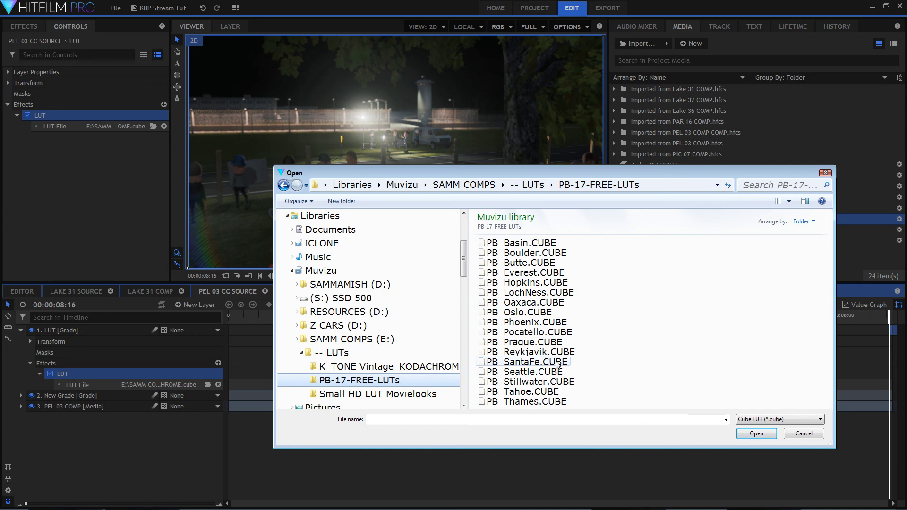
left_click(522, 373)
double_click(521, 373)
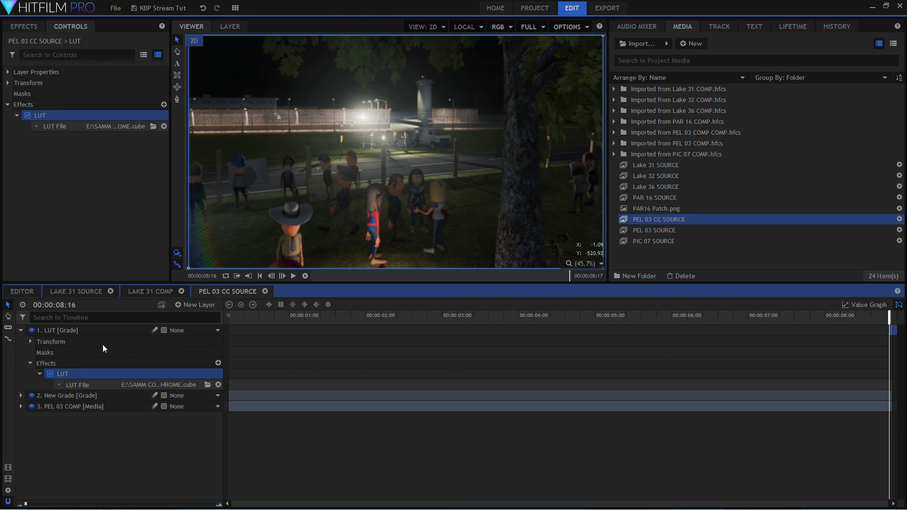
Set the LUT grade layer's opacity to 47% and toggle its visibility repeatedly to compare the shot with and without the grade.
left_click(30, 342)
mouse_move(211, 352)
left_mouse_down()
mouse_move(222, 353)
mouse_move(204, 352)
left_mouse_up()
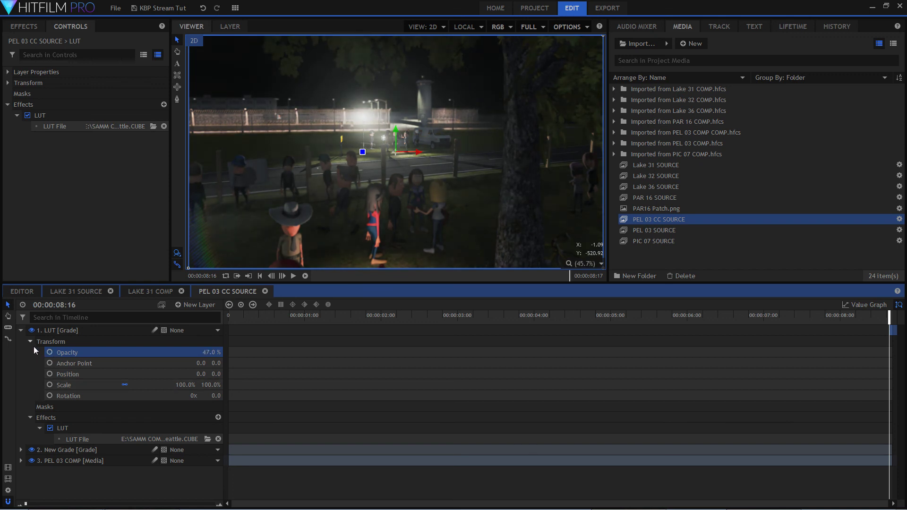
left_click(32, 331)
left_click(32, 331)
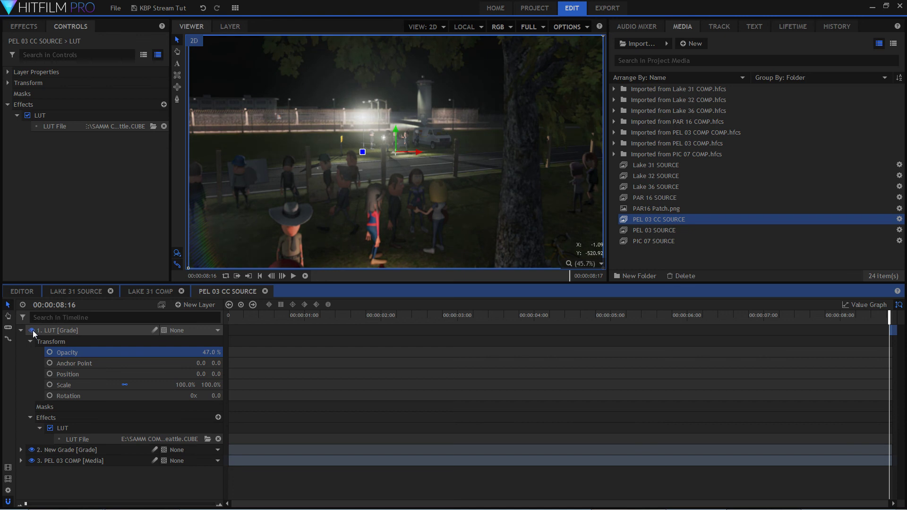
left_click(32, 330)
left_click(33, 330)
left_click(33, 331)
left_click(32, 330)
left_click(33, 330)
Set the LUT grade layer's opacity to 100%, switch its file to SmallHD_MovieLook_Moonrise.cube and make the layer visible.
left_click_drag(206, 350, 253, 352)
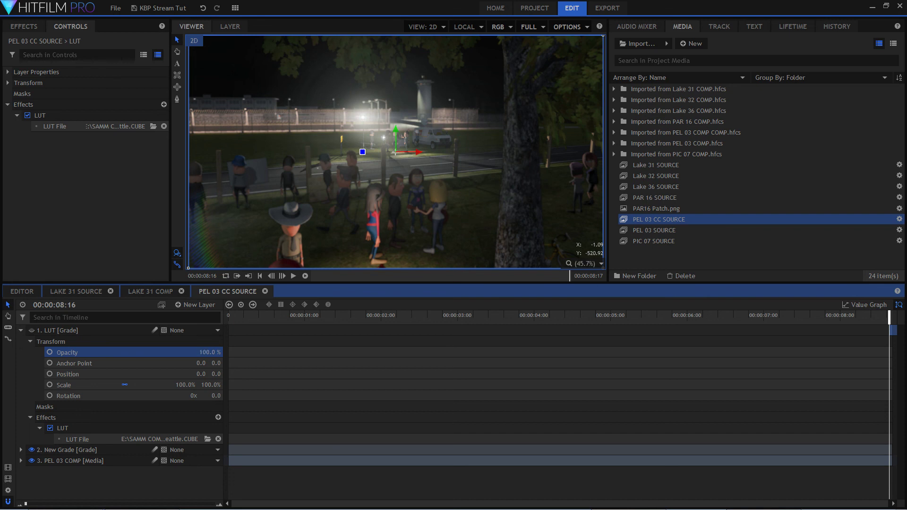
left_click(206, 439)
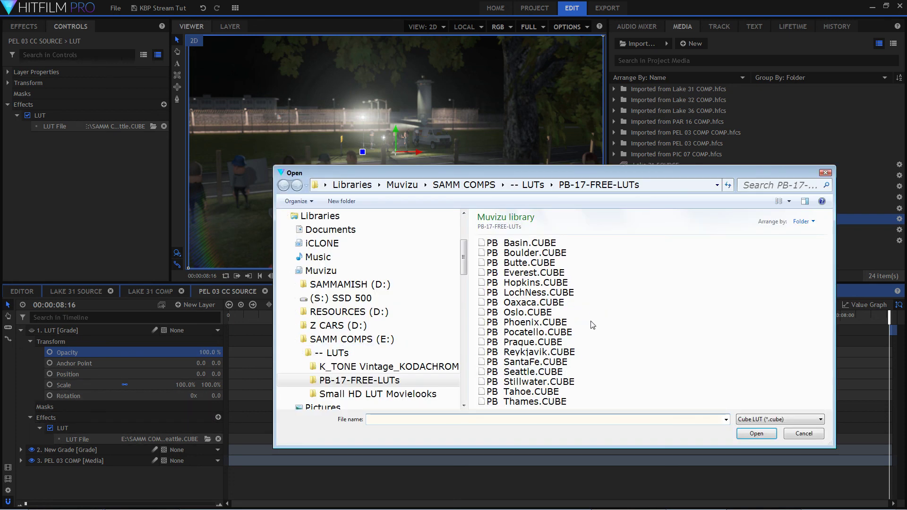
left_click(392, 396)
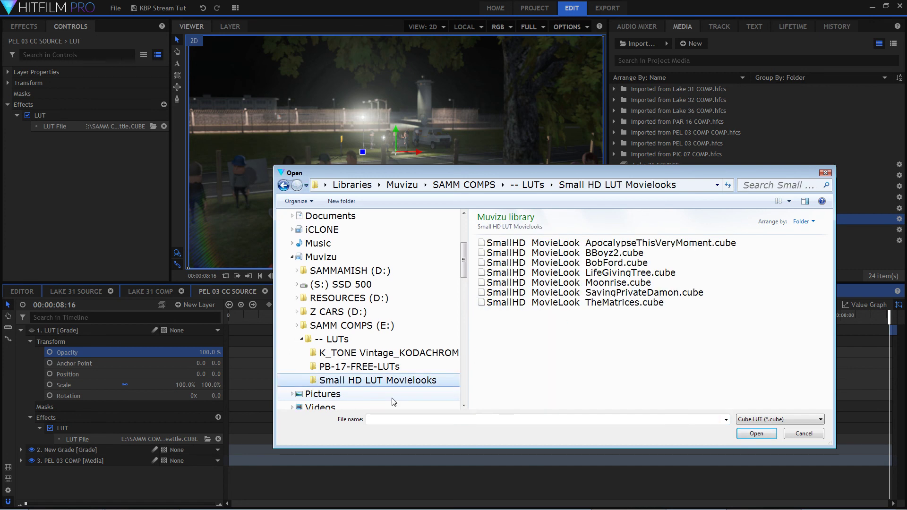
left_click(617, 283)
double_click(615, 284)
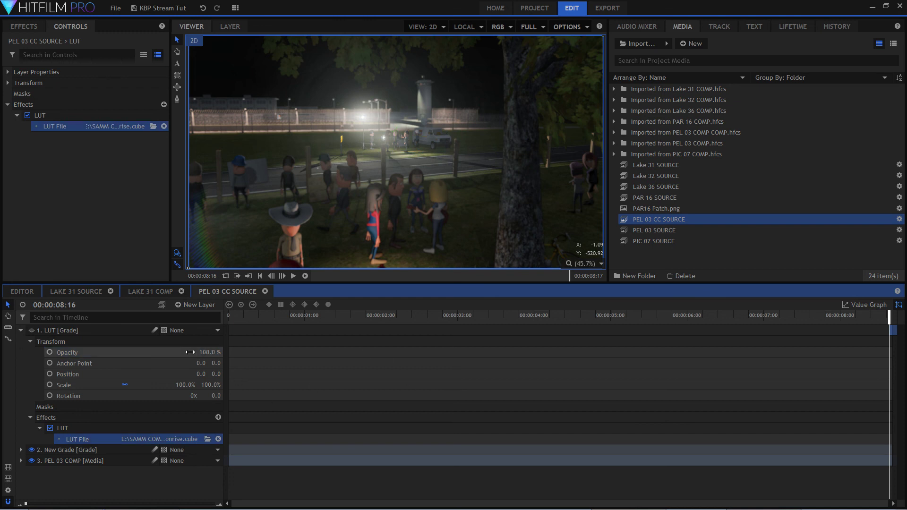
left_click(31, 331)
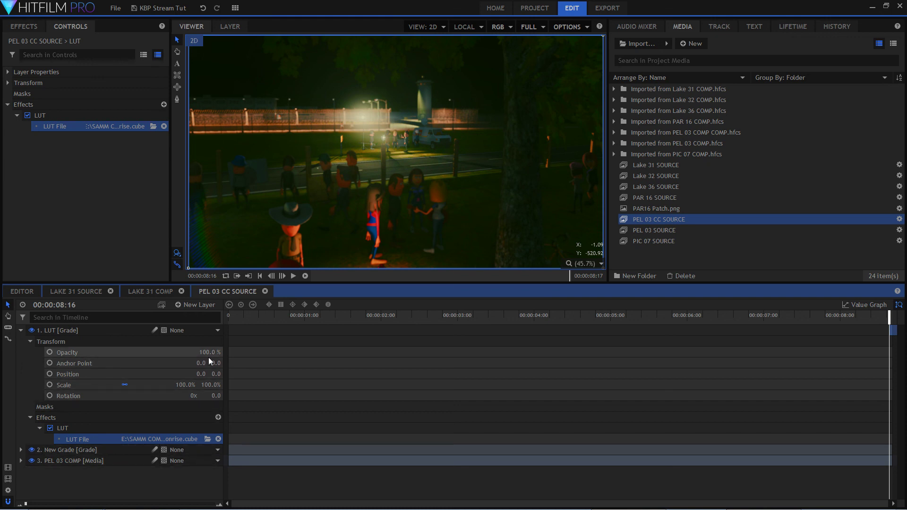
Lower the LUT grade layer's opacity, trying 19% and 32% before settling on 45%.
left_click_drag(215, 352, 180, 353)
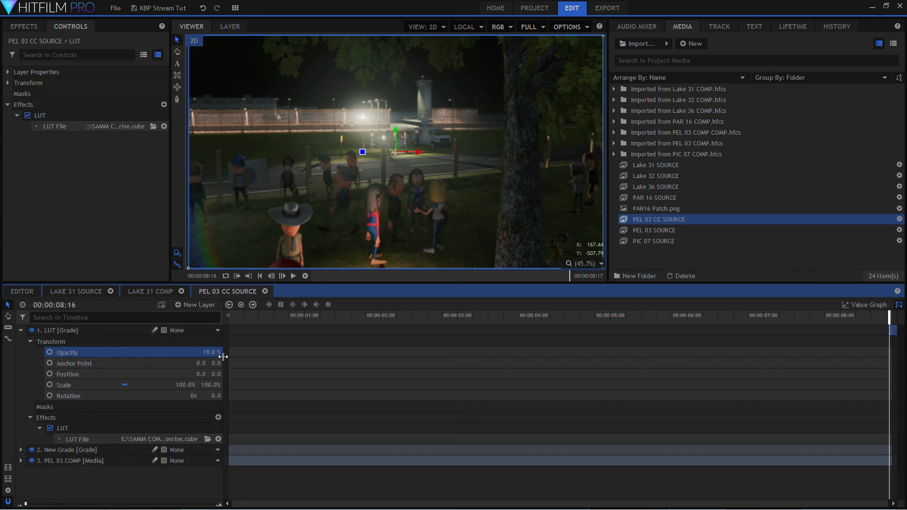
left_click_drag(212, 353, 217, 353)
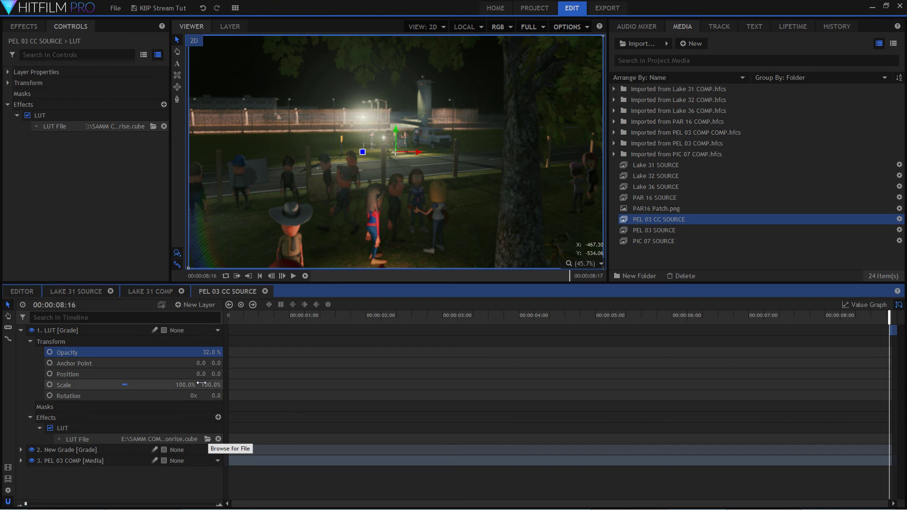
mouse_move(210, 352)
left_mouse_down()
mouse_move(218, 353)
mouse_move(195, 352)
mouse_move(216, 352)
left_mouse_up()
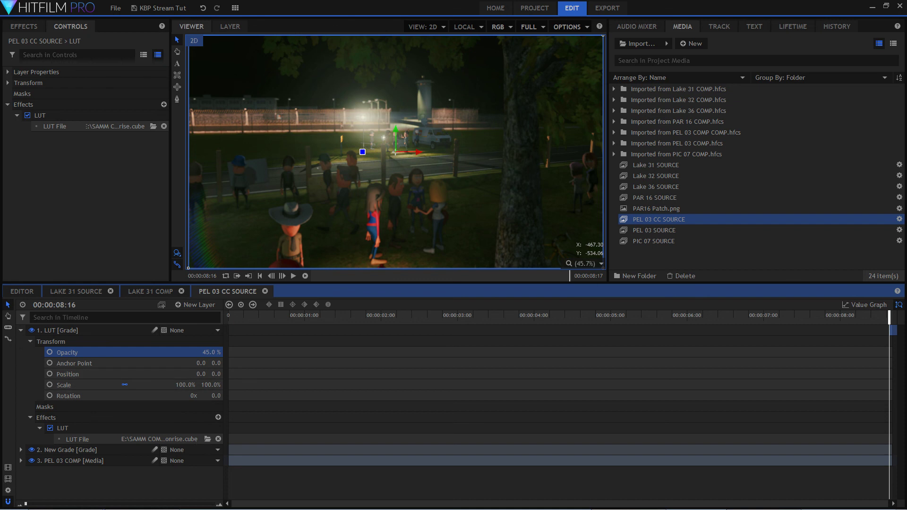
Switch to the browser and move its window into view to read the latest live chat messages.
key("alt+Tab")
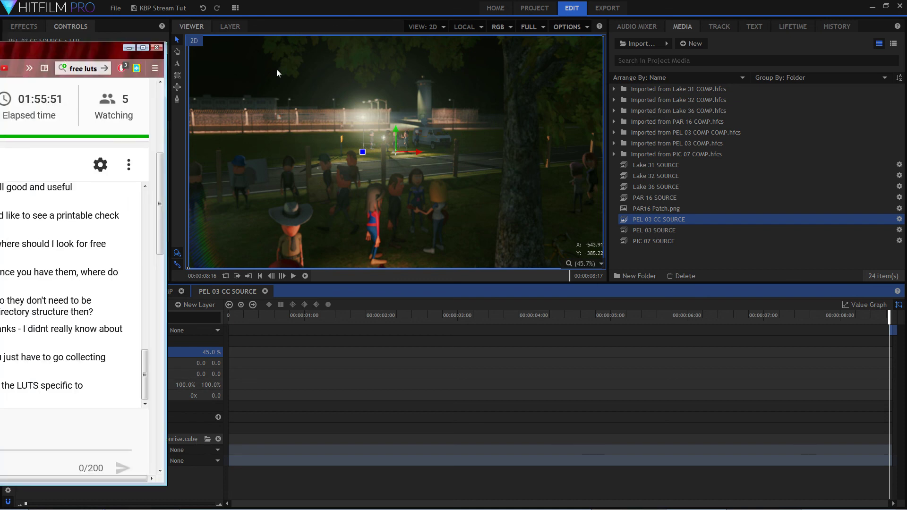
left_click_drag(102, 42, 389, 33)
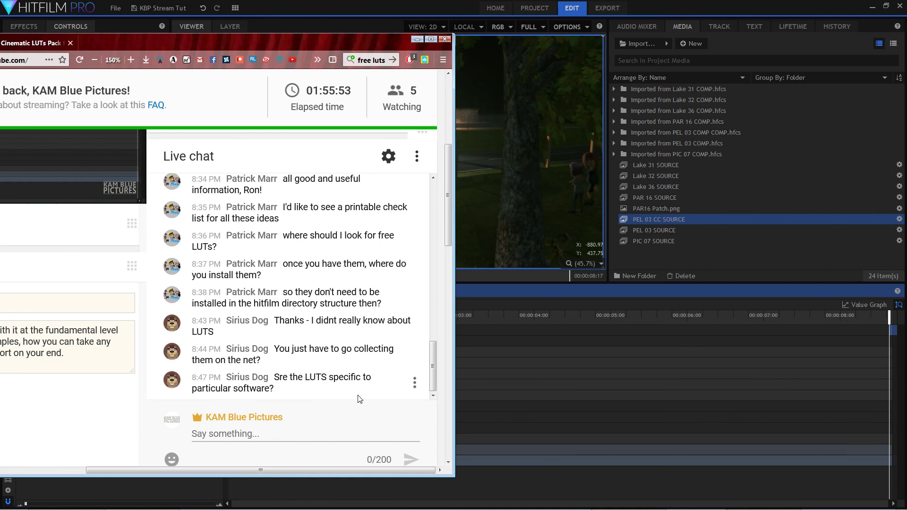
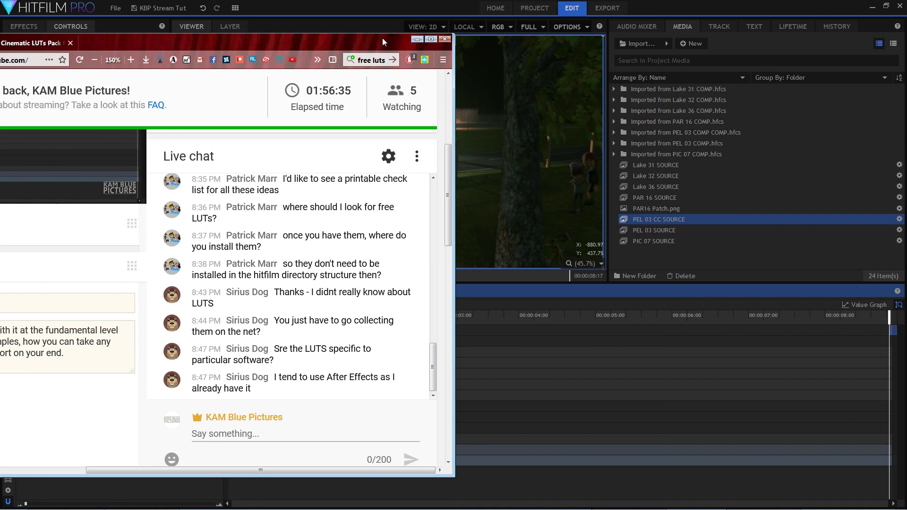
Load SmallHD_MovieLook_ApocalypseThisVeryMoment.cube into the LUT layer of PEL 03 CC SOURCE and set the layer's opacity to 41%.
left_click_drag(381, 38, 0, 44)
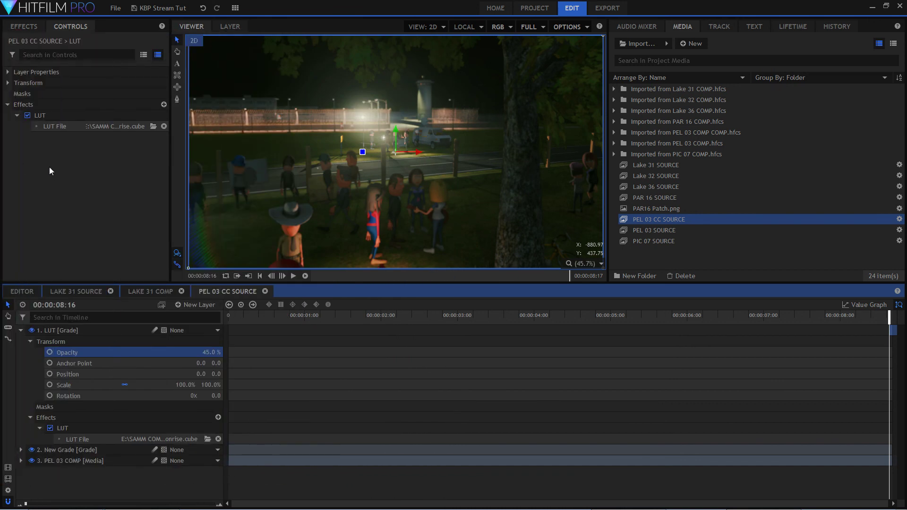
left_click(207, 439)
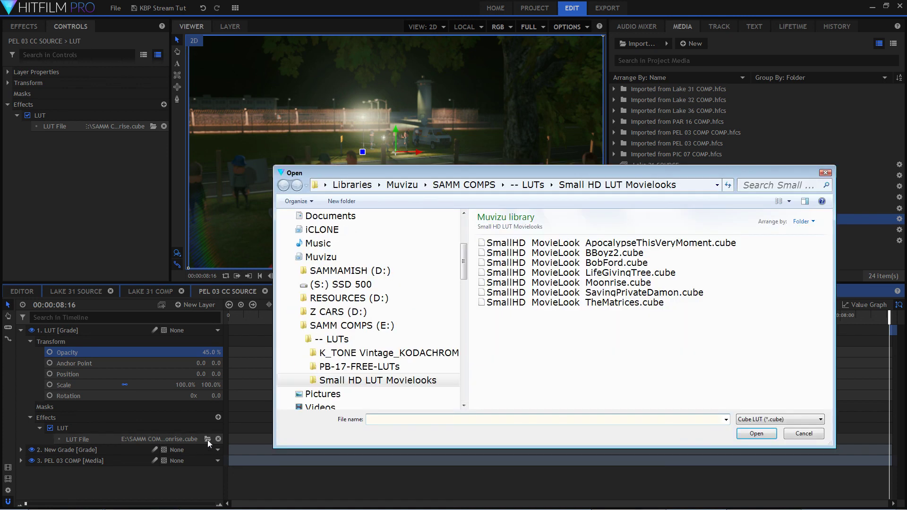
left_click(635, 243)
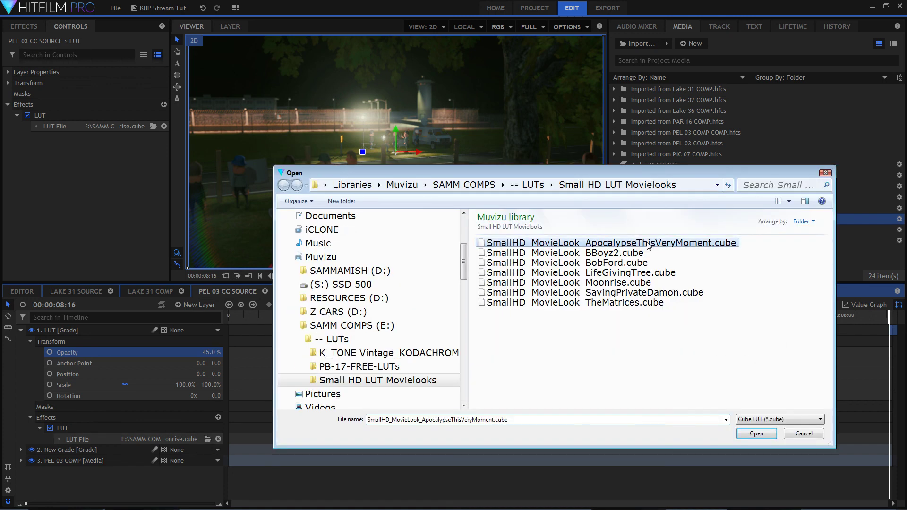
left_click(758, 436)
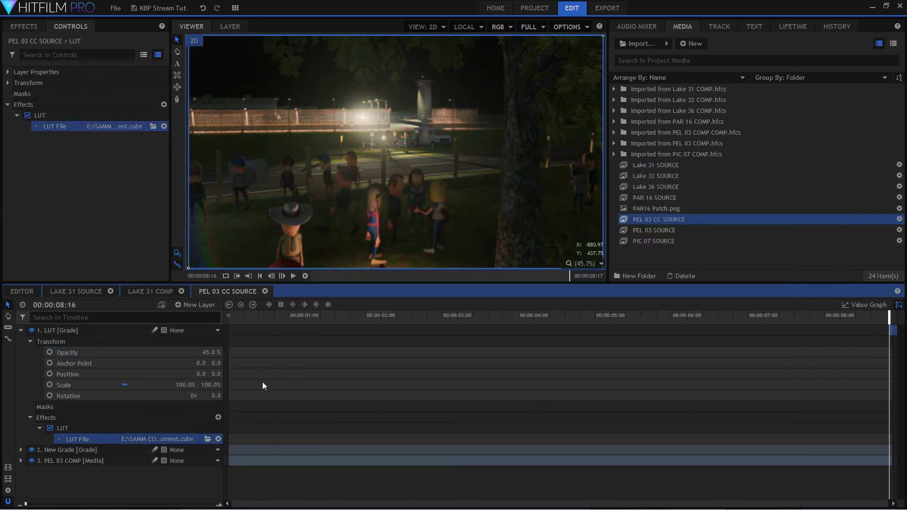
mouse_move(209, 353)
left_mouse_down()
mouse_move(226, 354)
mouse_move(189, 353)
mouse_move(236, 353)
mouse_move(220, 353)
left_mouse_up()
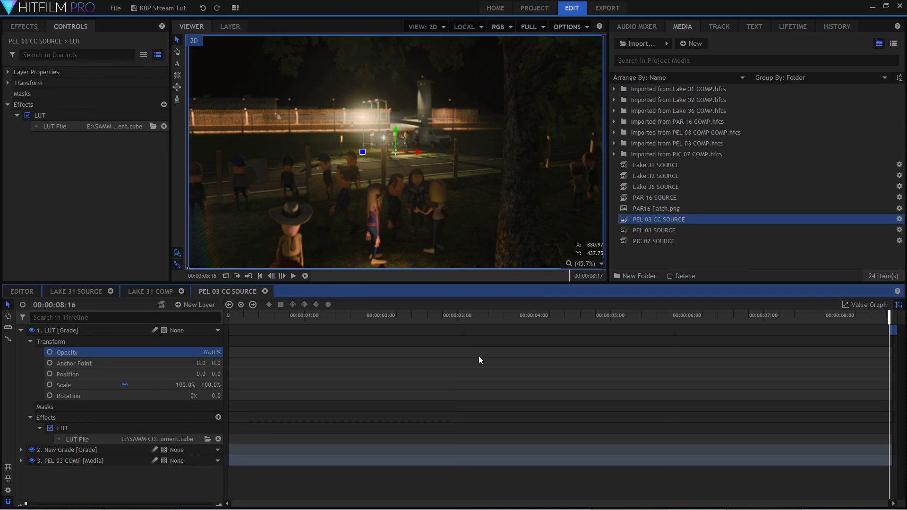
left_click_drag(213, 352, 193, 352)
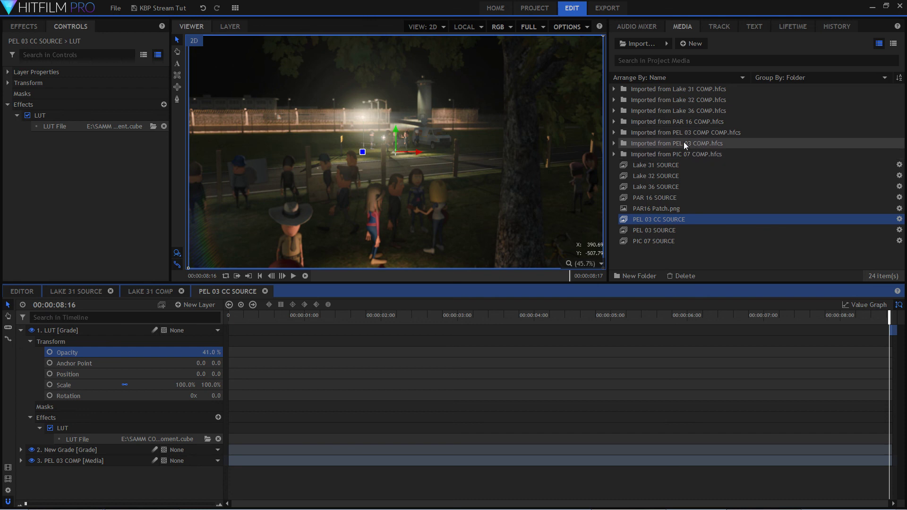
Open PAR 16 COMP and load SmallHD_MovieLook_ApocalypseThisVeryMoment.cube from the Small HD LUT Movielooks folder into its LUT layer.
double_click(680, 123)
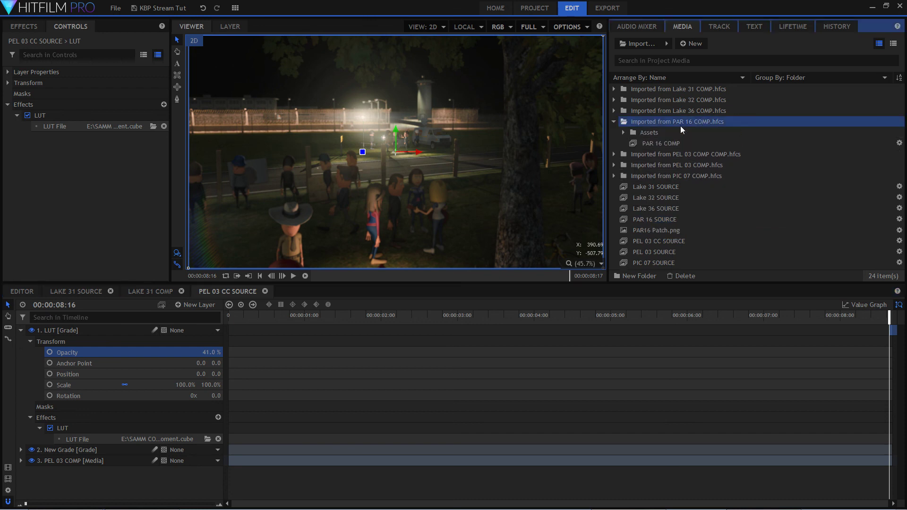
double_click(675, 143)
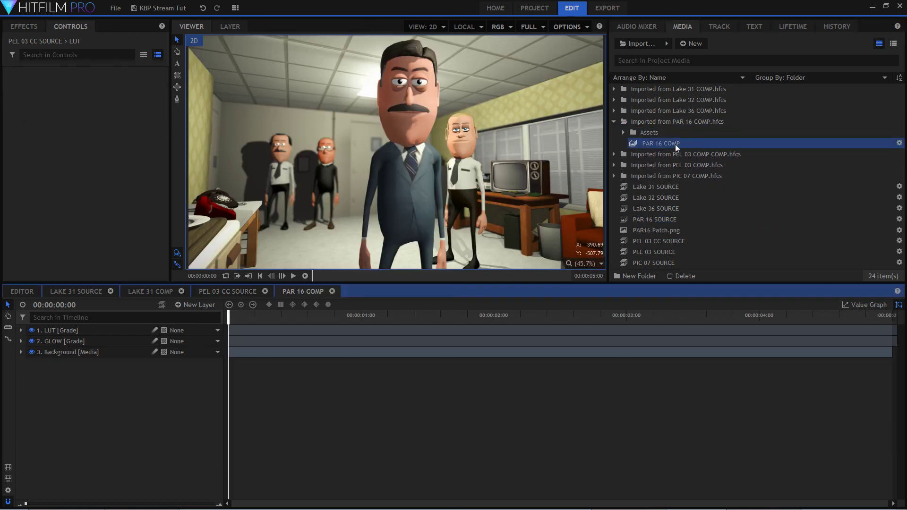
double_click(63, 331)
double_click(103, 363)
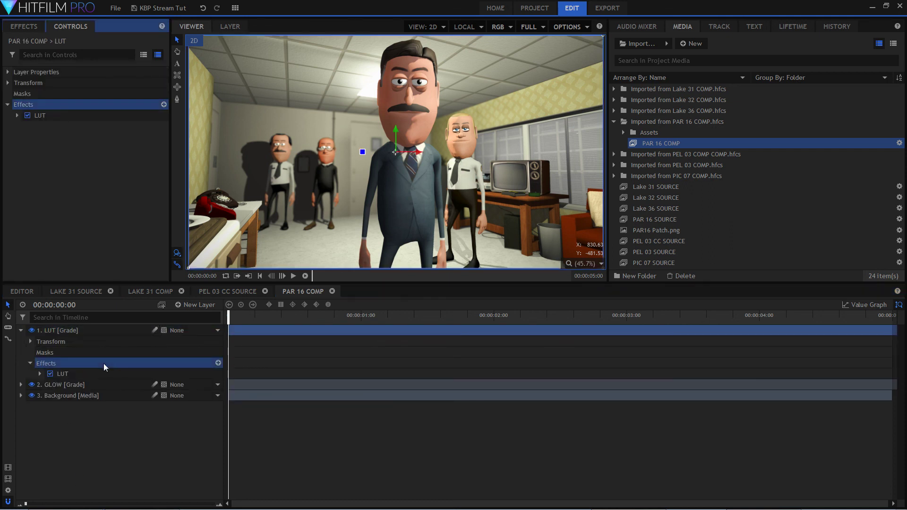
double_click(114, 371)
left_click(208, 384)
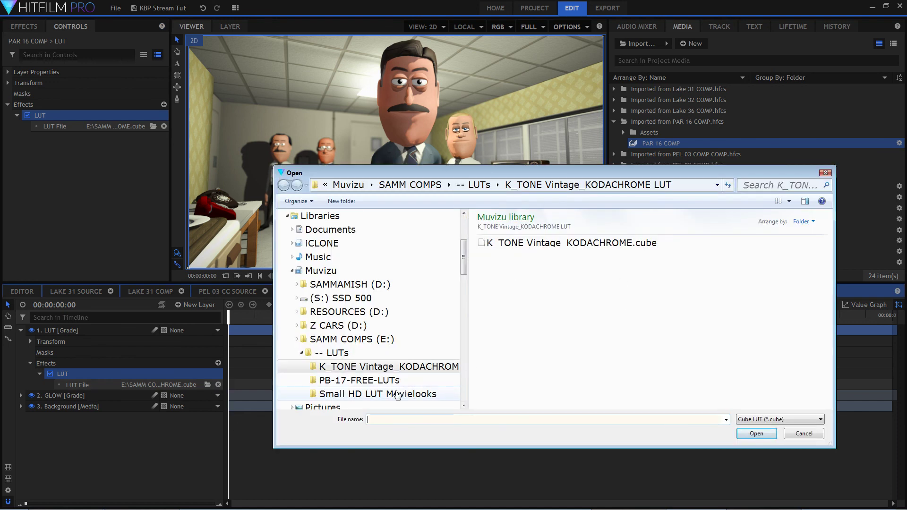
left_click(377, 394)
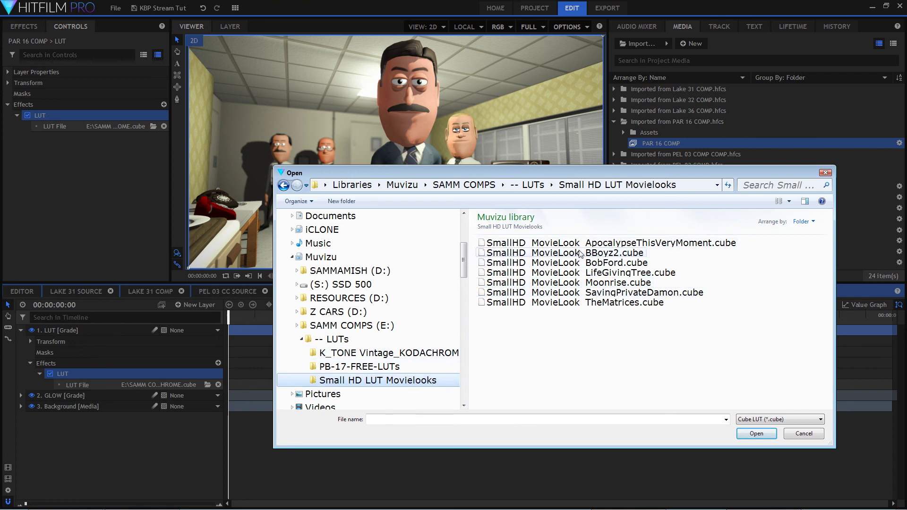
left_click(519, 243)
left_click(756, 434)
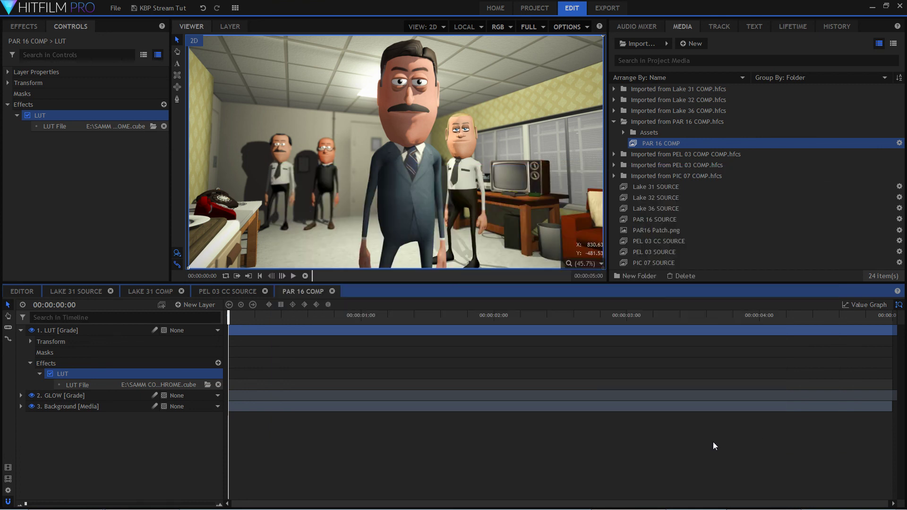
Try the PAR 16 COMP LUT layer at 100% and 55% opacity, and set it to 63%.
left_click(60, 345)
left_click(151, 353)
left_click_drag(211, 352, 245, 352)
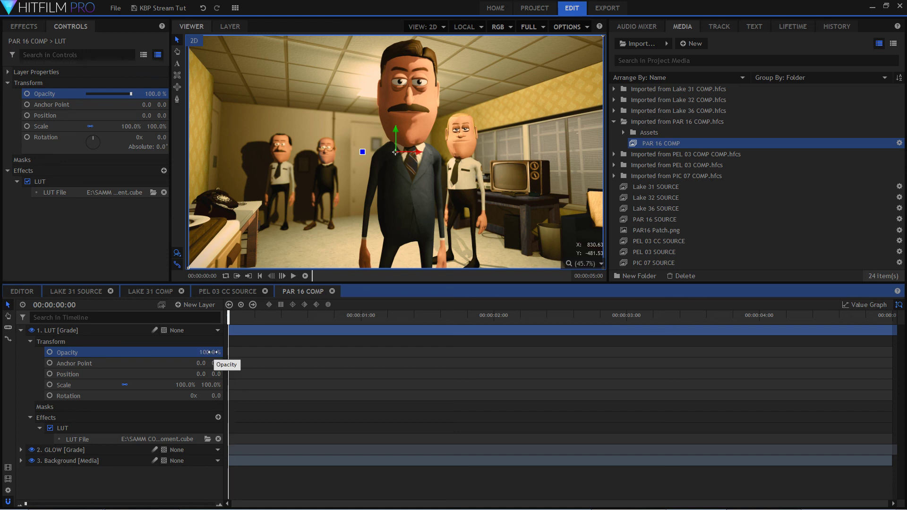
left_click_drag(213, 353, 185, 353)
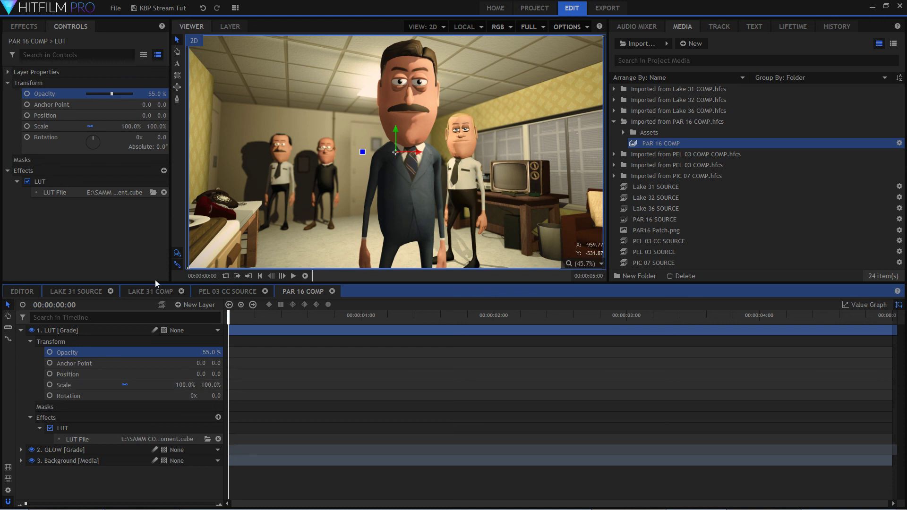
mouse_move(209, 352)
left_mouse_down()
mouse_move(182, 352)
mouse_move(229, 353)
mouse_move(186, 352)
mouse_move(228, 352)
mouse_move(195, 352)
mouse_move(212, 352)
left_mouse_up()
Compare the characters' faces up close at 0% and 49% LUT opacity, and set the LUT layer's opacity to 56%.
scroll(369, 134, "up", 5)
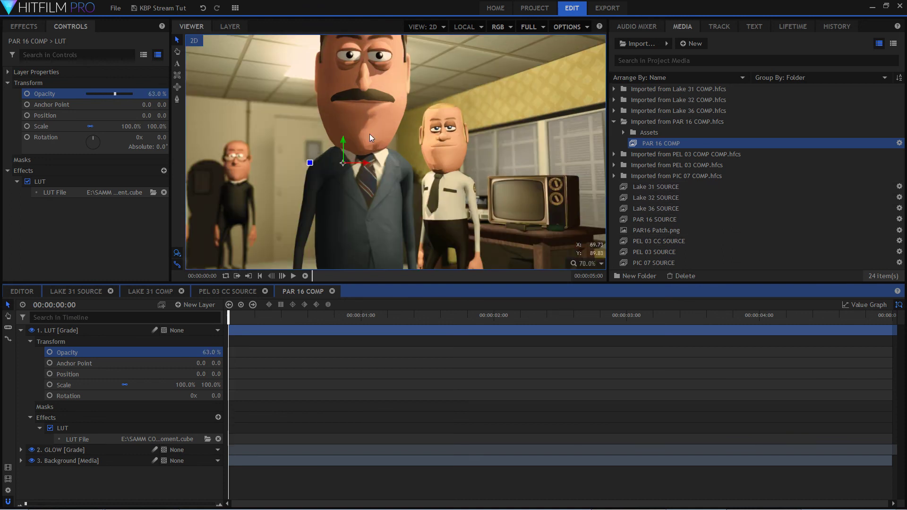
scroll(452, 162, "up", 3)
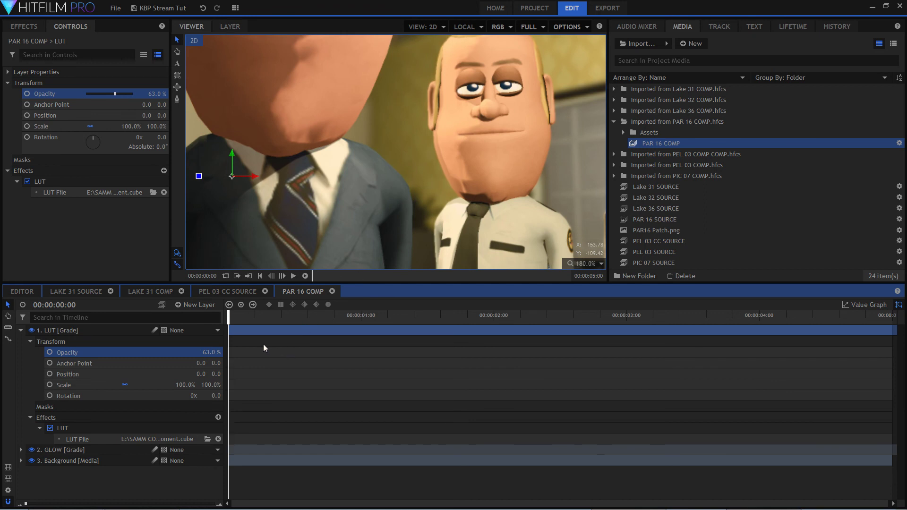
left_click_drag(208, 351, 181, 352)
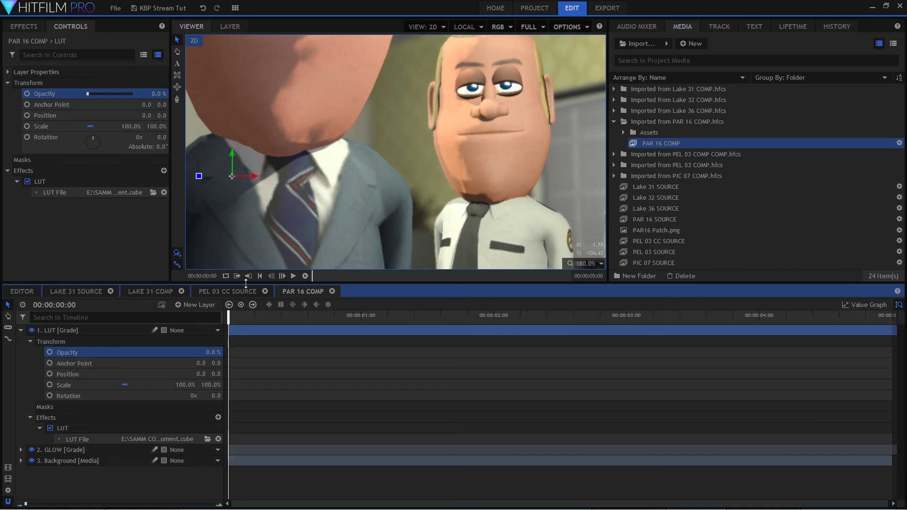
left_click_drag(213, 352, 233, 352)
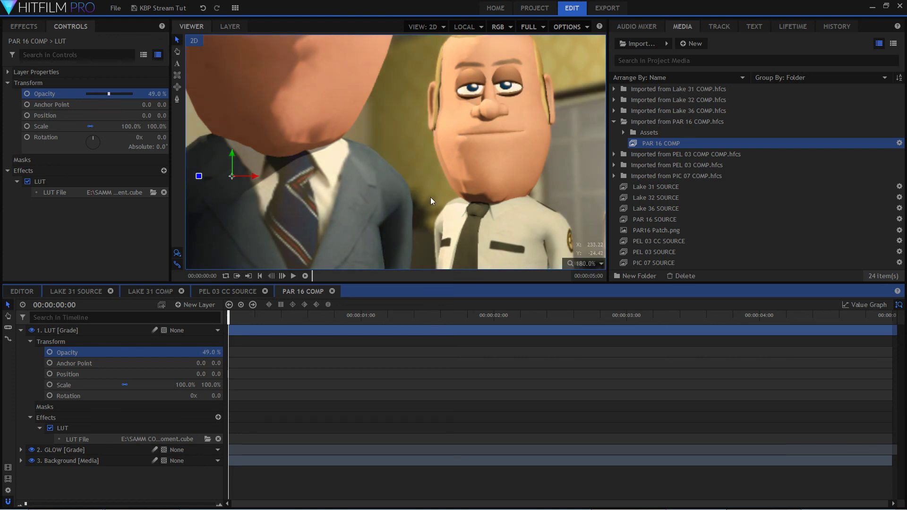
scroll(430, 197, "down", 5)
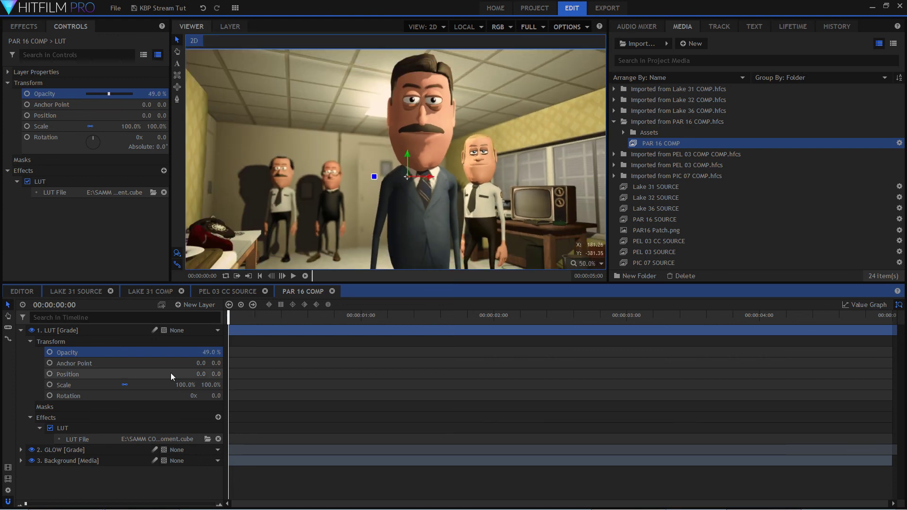
mouse_move(213, 352)
left_mouse_down()
mouse_move(222, 352)
mouse_move(190, 352)
mouse_move(222, 352)
left_mouse_up()
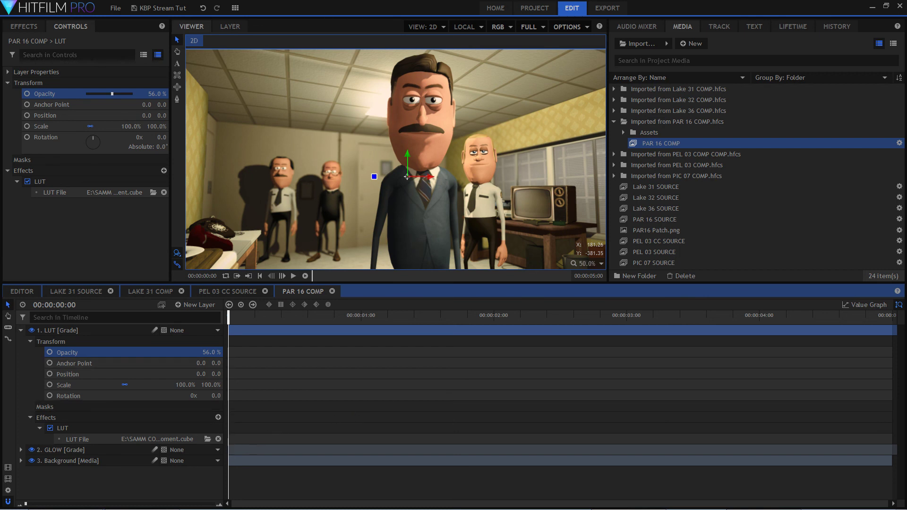
Bring the browser window fully into view over HitFilm and read the latest live chat messages.
left_click_drag(0, 64, 311, 42)
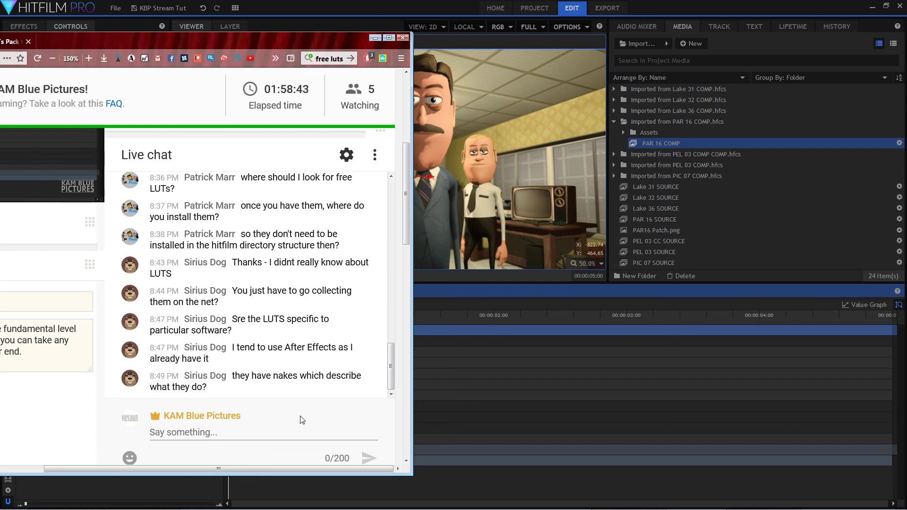
left_click_drag(297, 40, 217, 38)
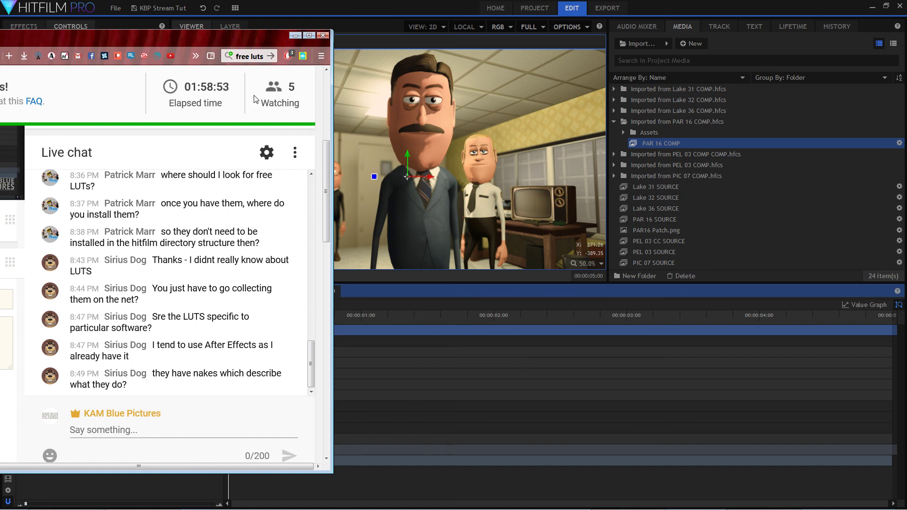
left_click_drag(246, 33, 539, 27)
Examine the before and after samples and the contents list on FilterGrade's Free Cinematic LUTs Pack page.
left_click(213, 34)
scroll(342, 342, "down", 8)
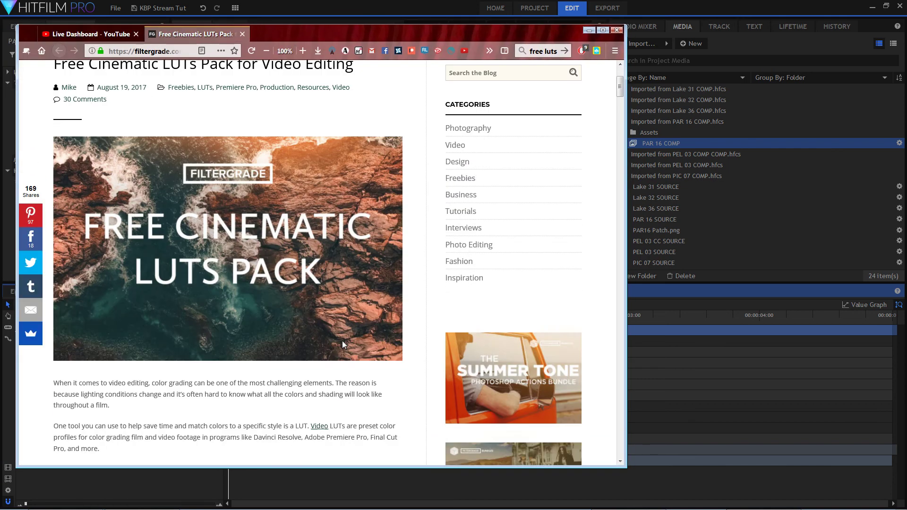
scroll(400, 367, "down", 3)
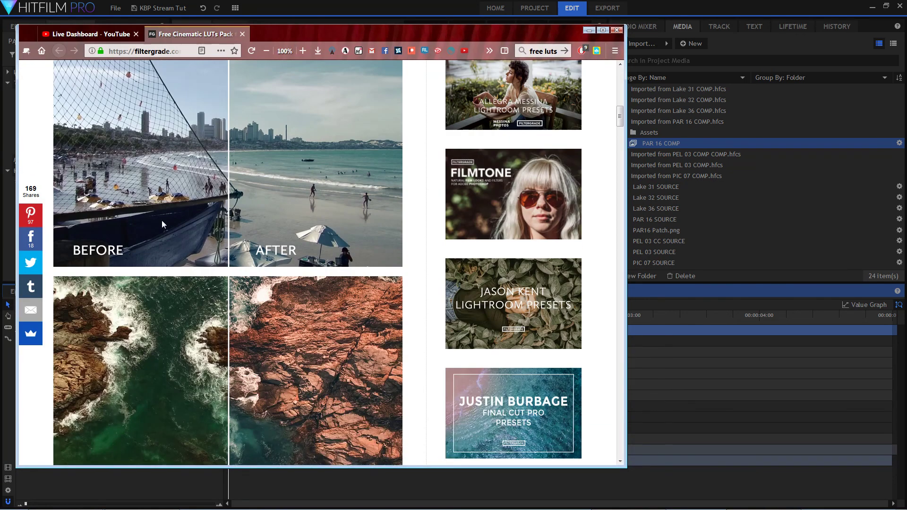
scroll(296, 267, "up", 1)
scroll(295, 267, "up", 1)
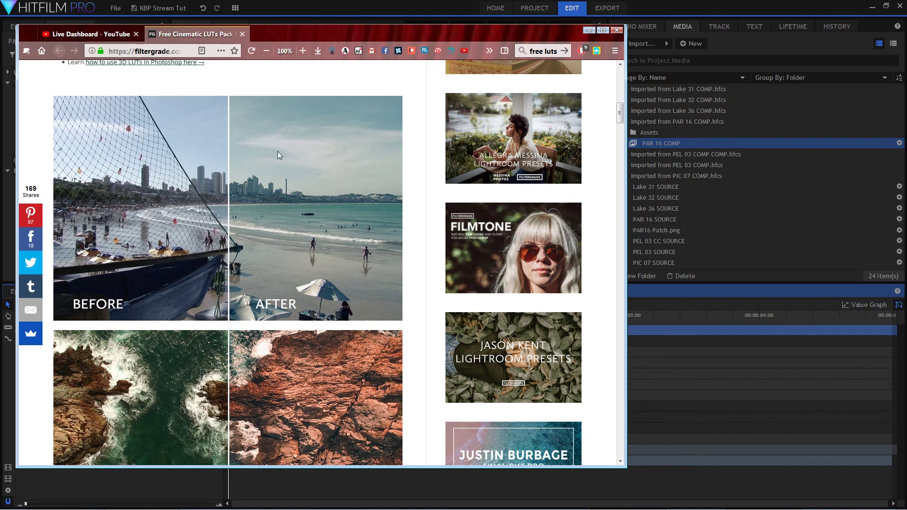
scroll(211, 323, "down", 5)
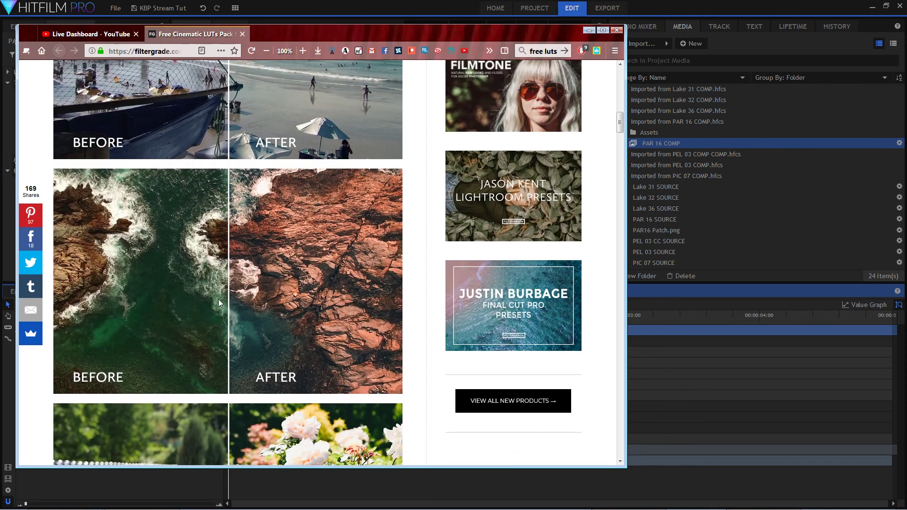
scroll(219, 303, "down", 10)
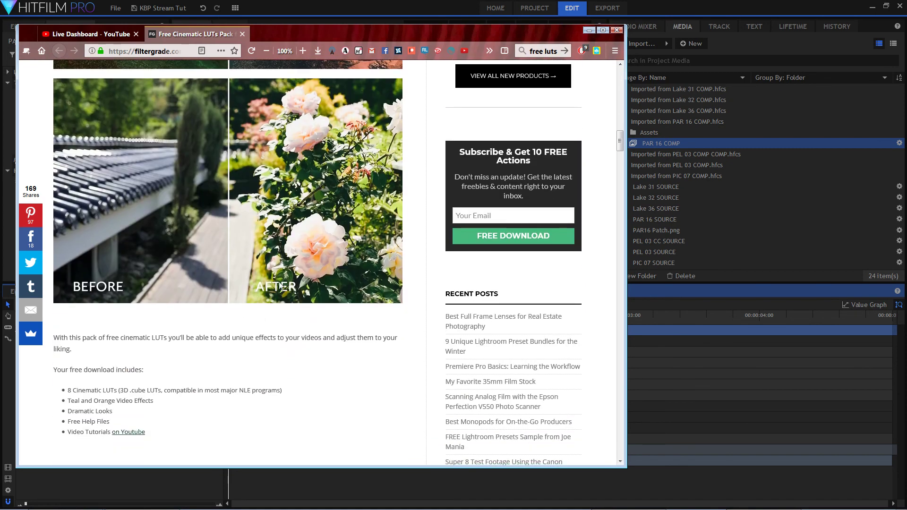
scroll(280, 285, "down", 5)
scroll(298, 278, "up", 7)
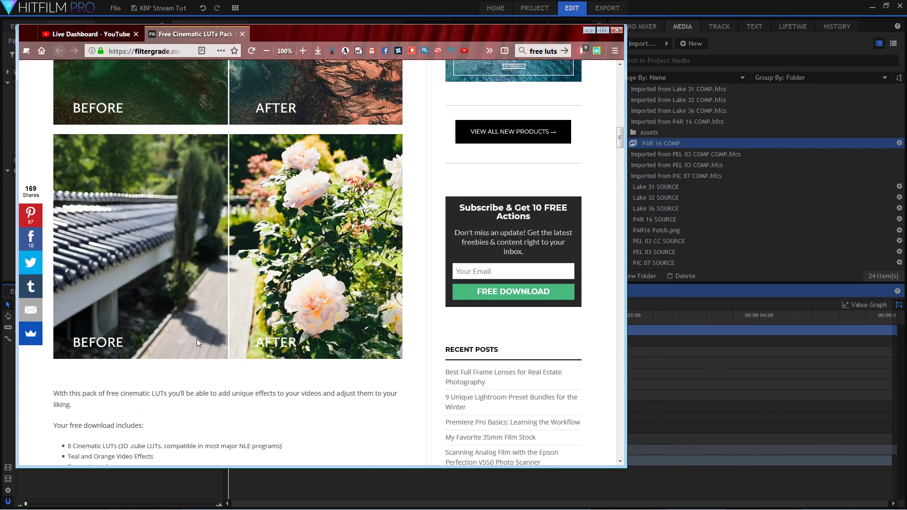
scroll(221, 203, "down", 12)
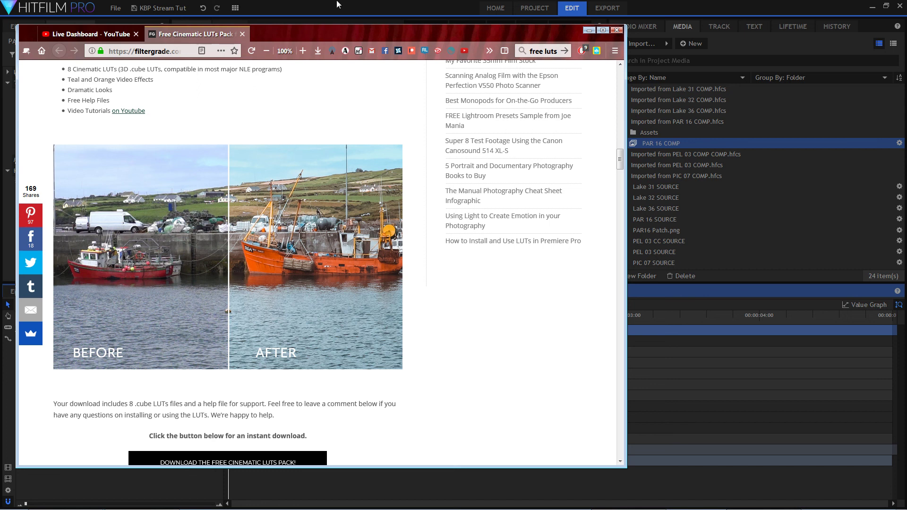
Move the browser window aside and review the pack's download section, the LUT explanation and the comparison infographic.
left_click_drag(348, 29, 614, 21)
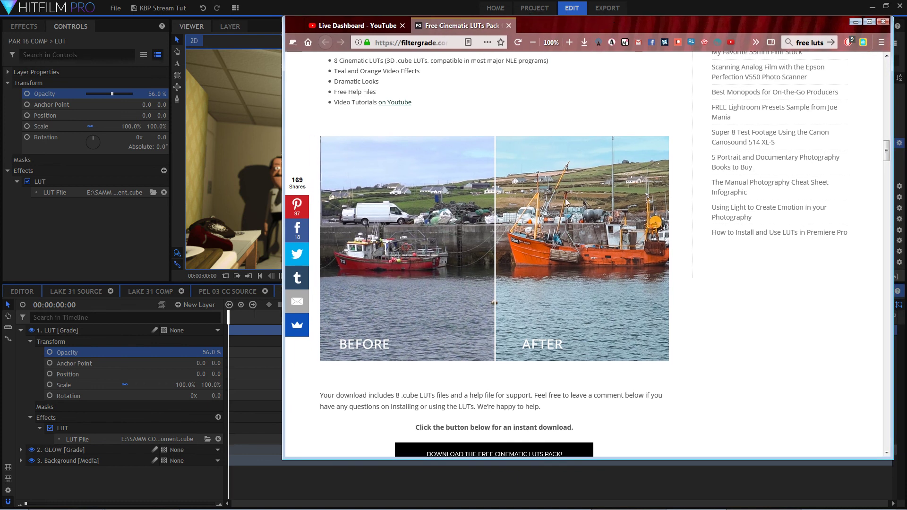
scroll(628, 282, "down", 3)
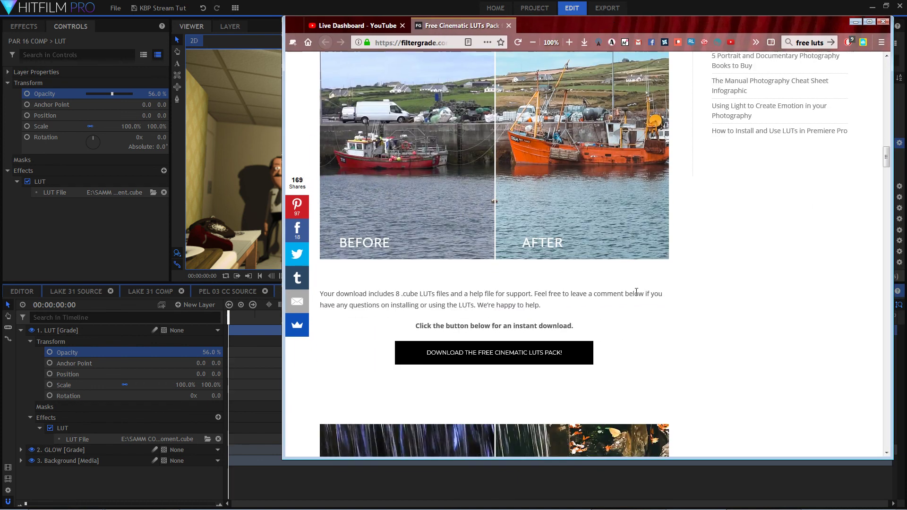
scroll(666, 288, "down", 10)
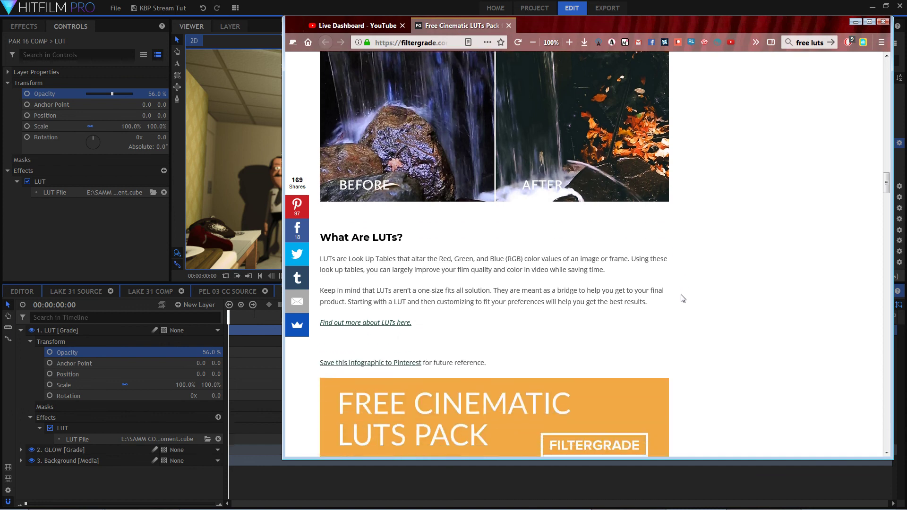
scroll(680, 306, "down", 5)
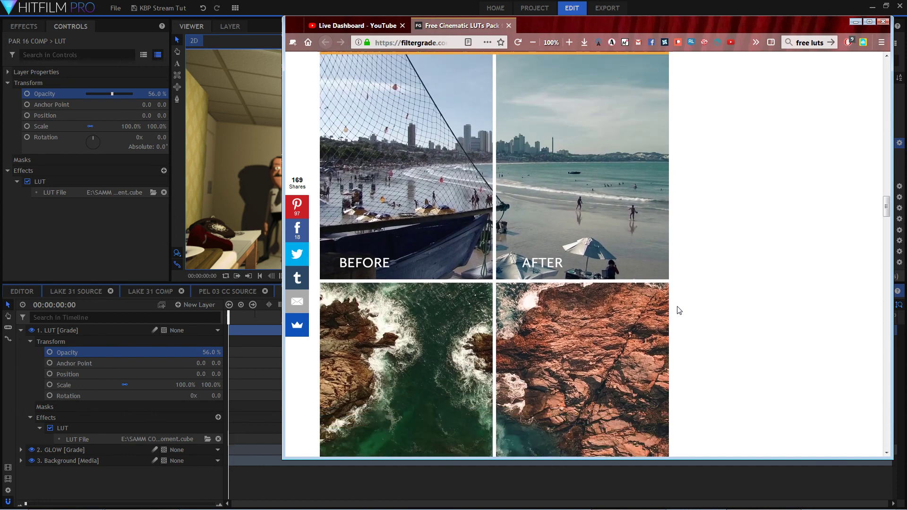
scroll(685, 308, "down", 5)
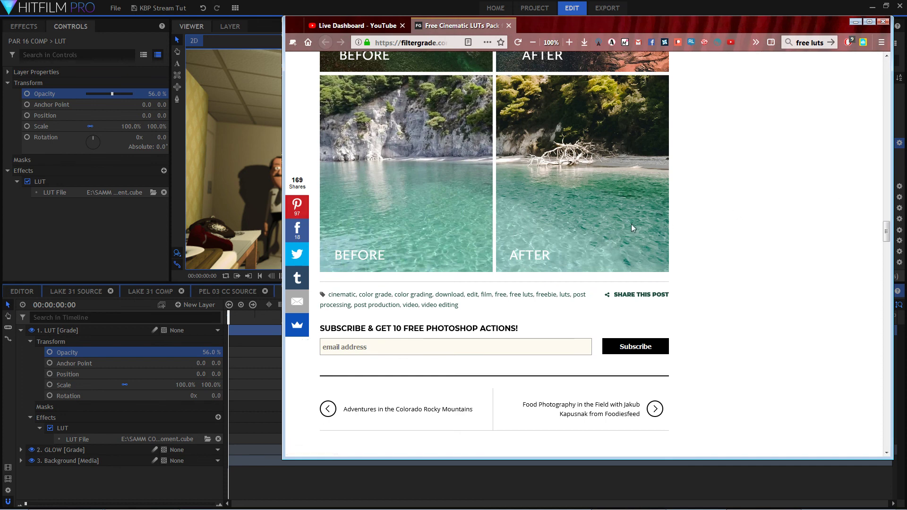
scroll(703, 271, "up", 15)
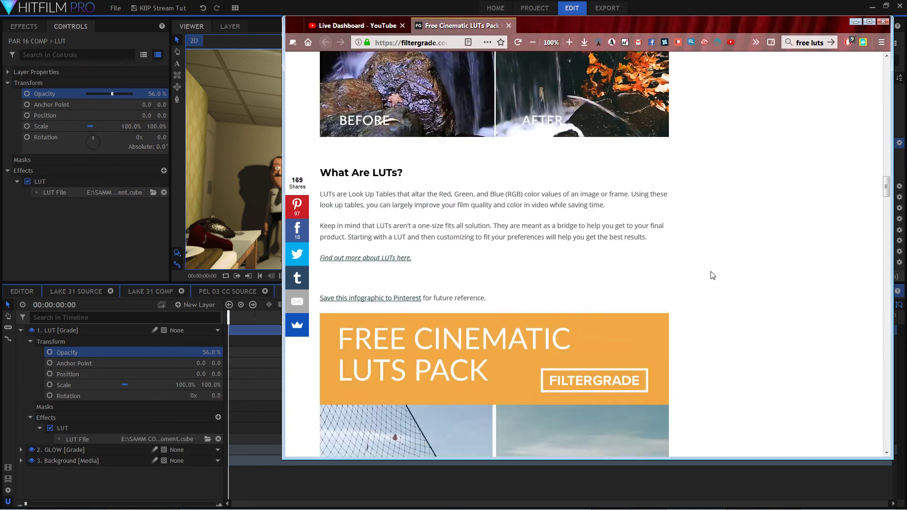
Close the FilterGrade LUT pack page and move the browser window aside to uncover the HitFilm workspace.
scroll(707, 286, "up", 10)
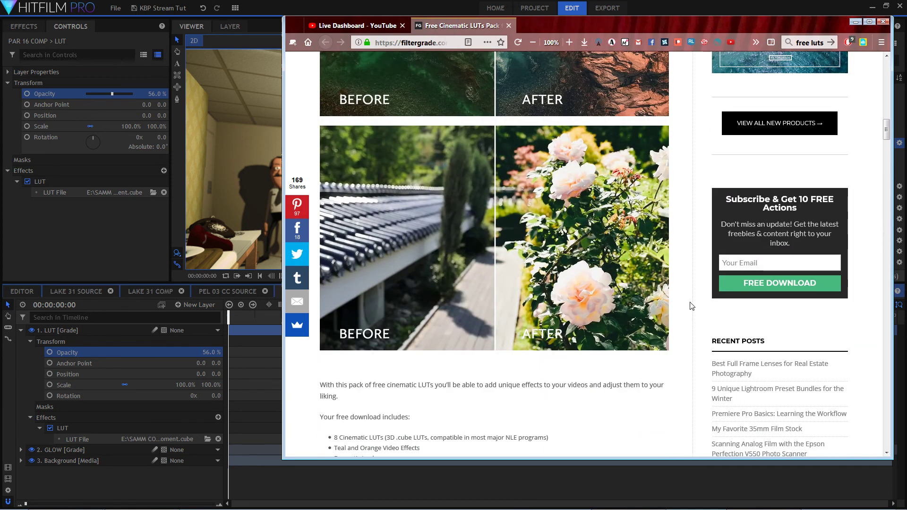
scroll(697, 304, "up", 10)
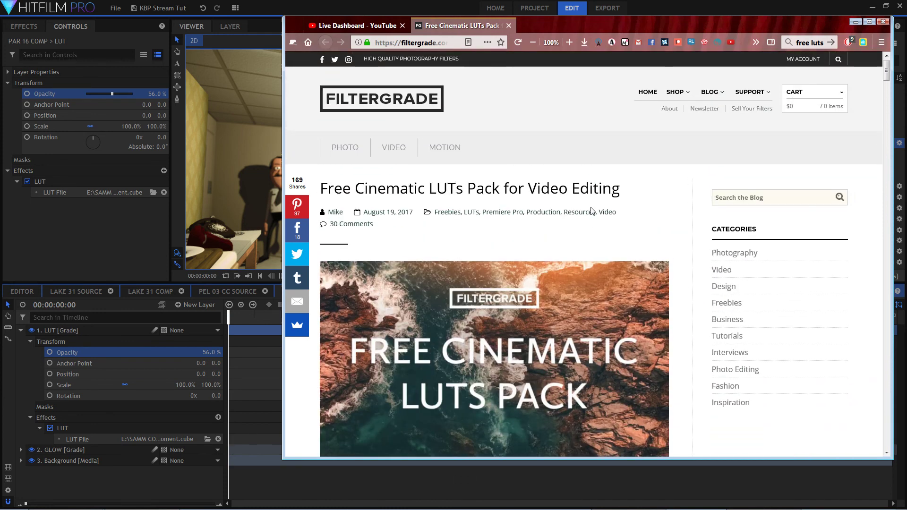
left_click(508, 26)
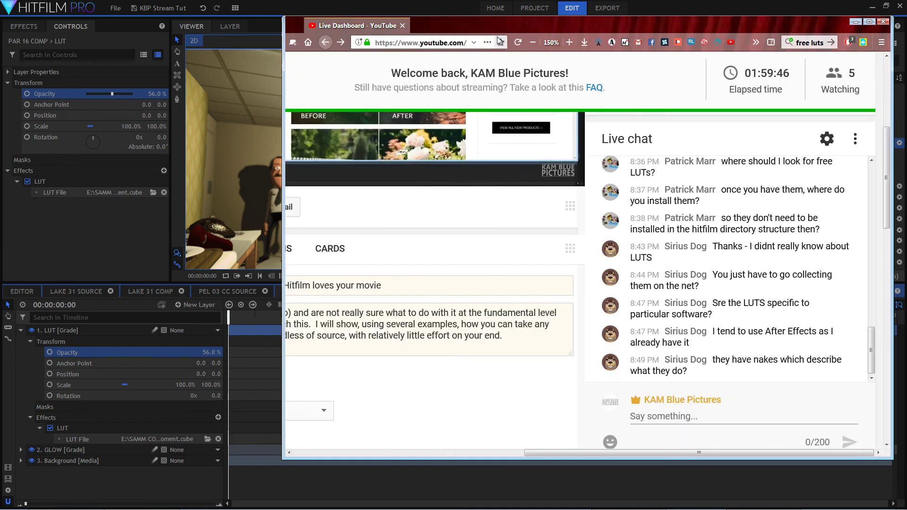
left_click_drag(692, 27, 0, 71)
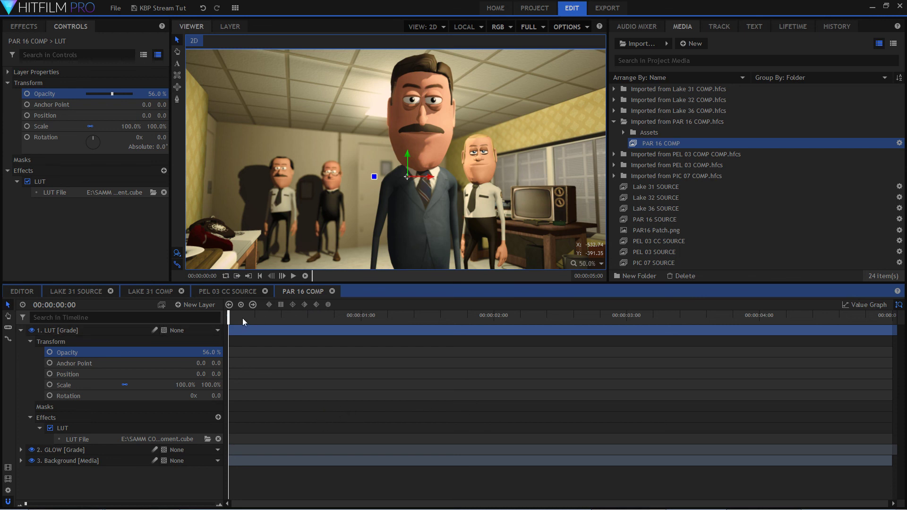
Scrub the PAR 16 COMP timeline from the start to 00:00:02:00 to review the graded shot.
left_click_drag(242, 319, 292, 318)
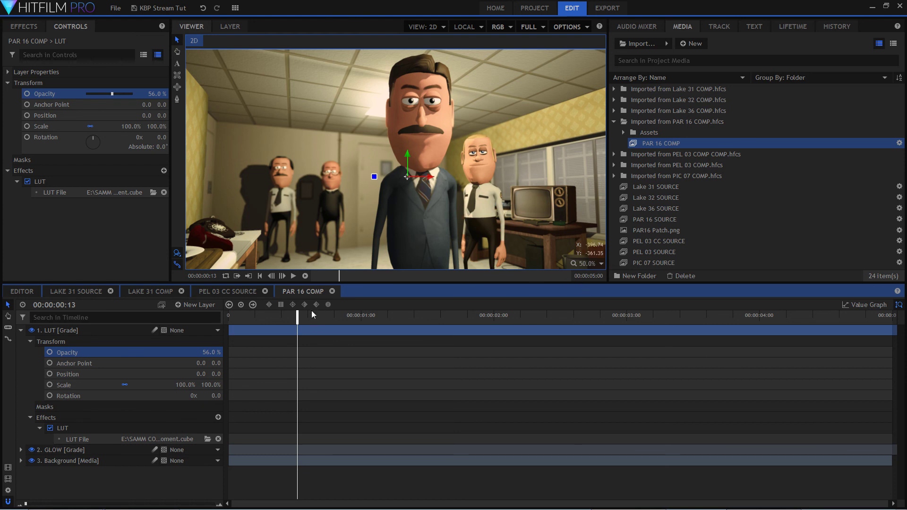
left_click_drag(298, 317, 455, 320)
left_click_drag(467, 321, 494, 321)
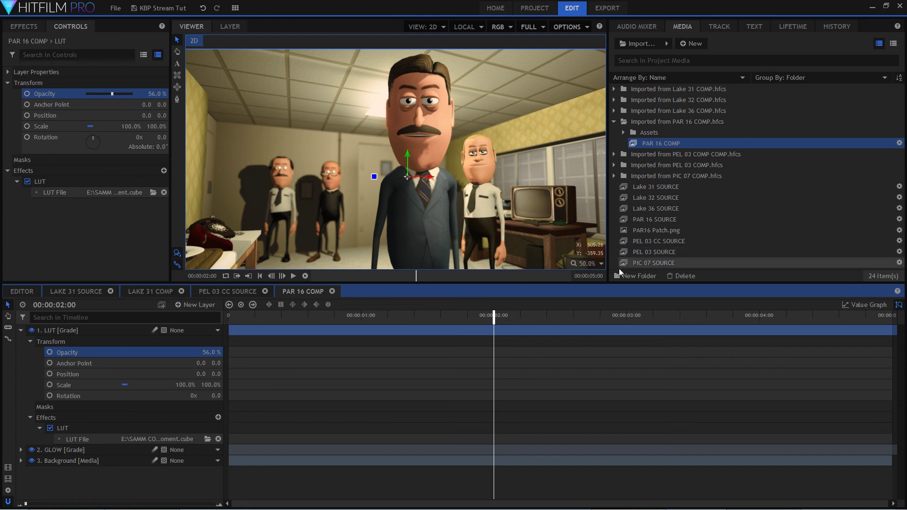
Collapse the imported PAR 16 COMP media folder and close the PAR 16 COMP, PEL 03 CC SOURCE and Lake 31 COMP timelines.
left_click(614, 125)
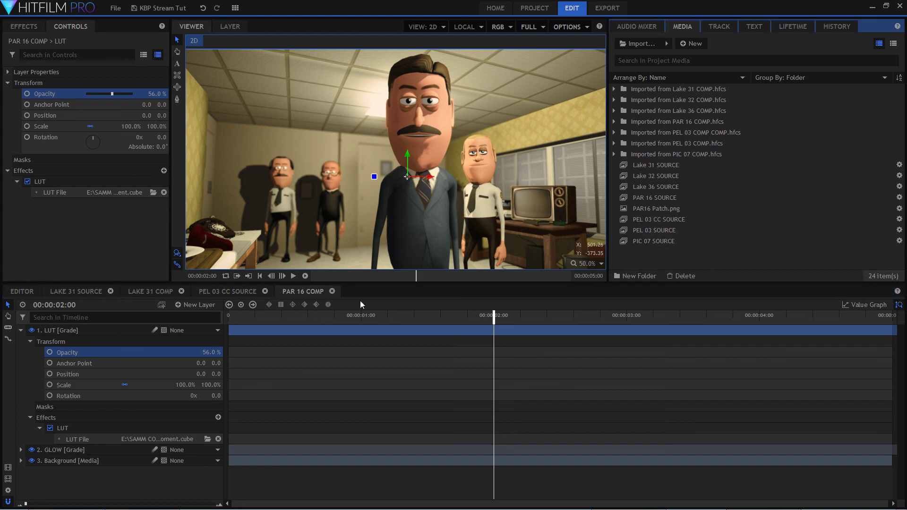
left_click(339, 317)
left_click_drag(339, 316, 312, 317)
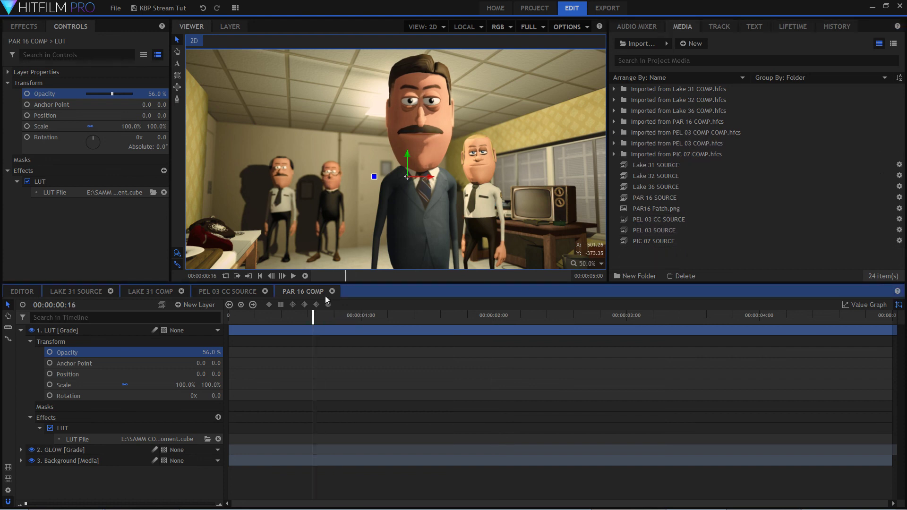
left_click(332, 291)
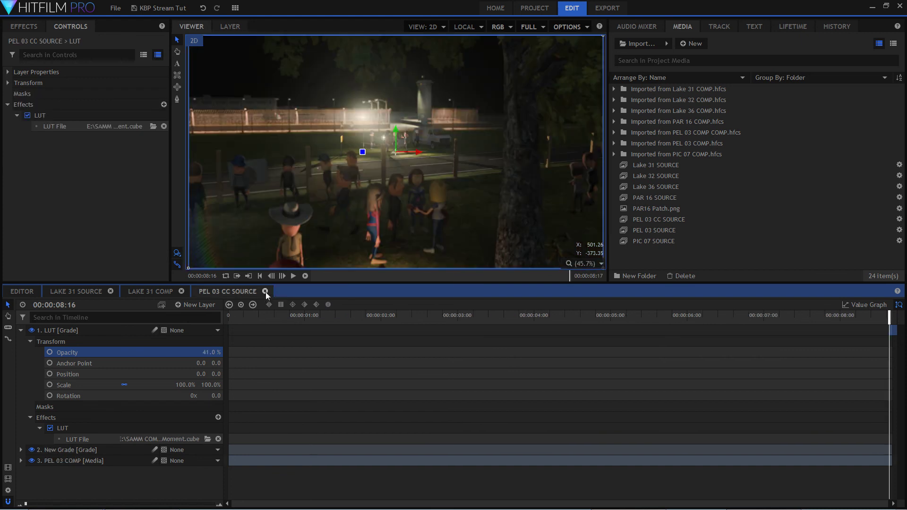
left_click(265, 291)
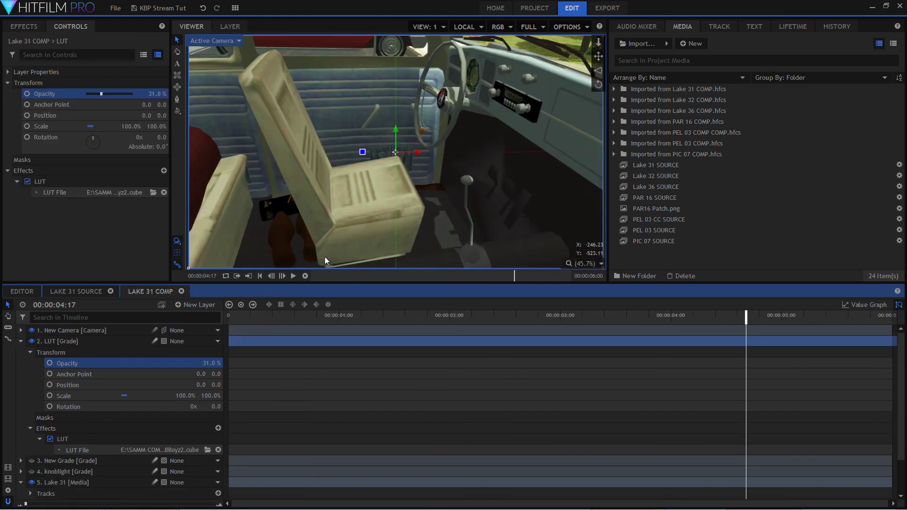
left_click(182, 291)
Move the Lake 31 SOURCE playhead to 00:00:00:15 and hide the LUT grade layer.
left_click(299, 317)
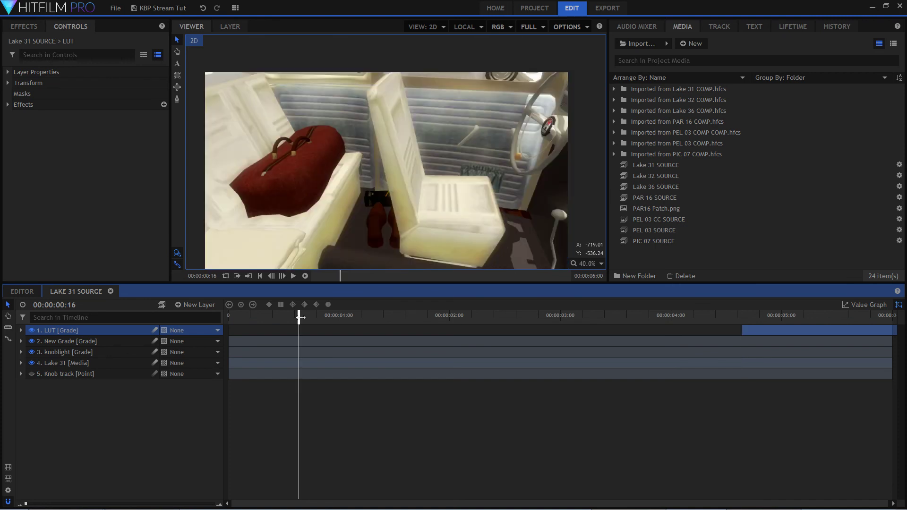
left_click_drag(299, 317, 294, 317)
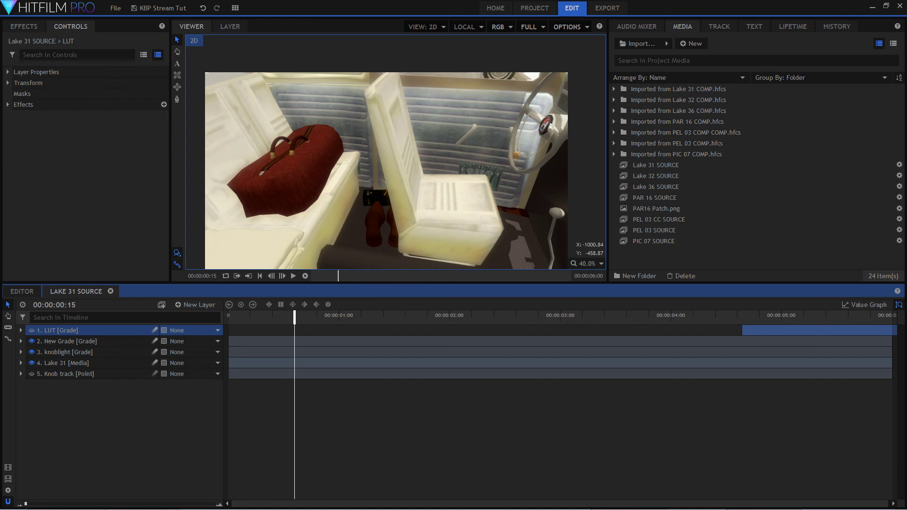
Switch to the browser's YouTube Live Dashboard, bring its window back over HitFilm and look through earlier live chat messages.
key("alt+Tab")
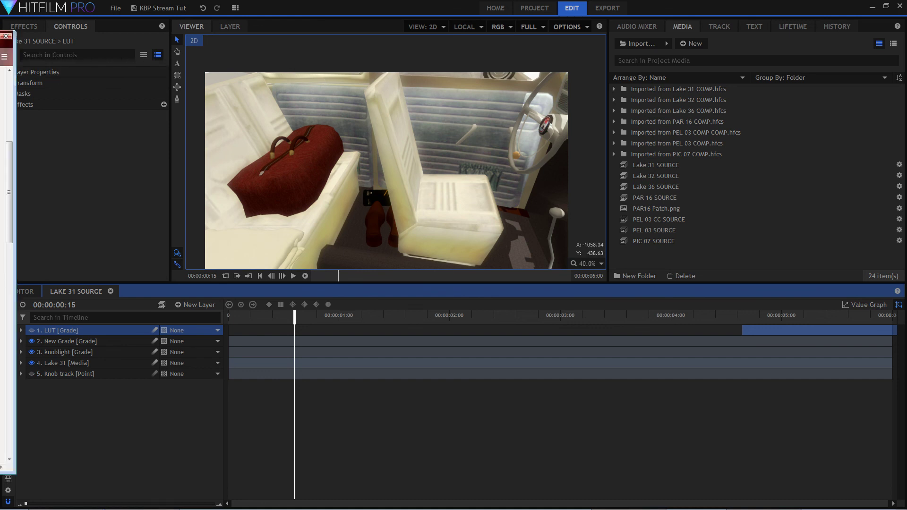
left_click_drag(0, 36, 427, 19)
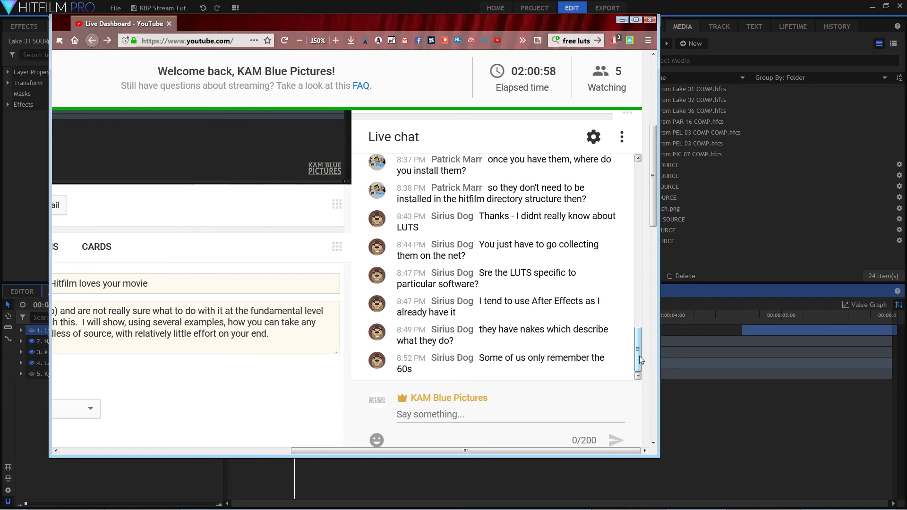
scroll(640, 349, "up", 10)
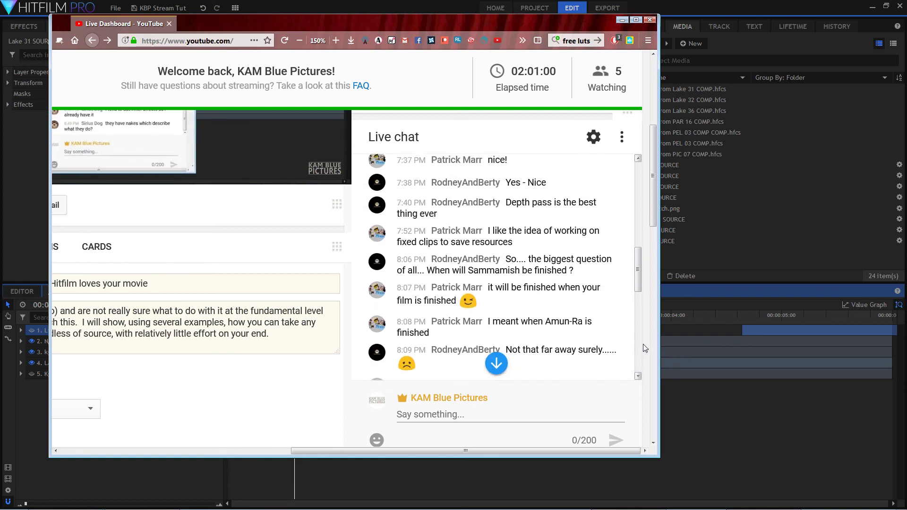
scroll(645, 348, "up", 3)
scroll(643, 354, "down", 5)
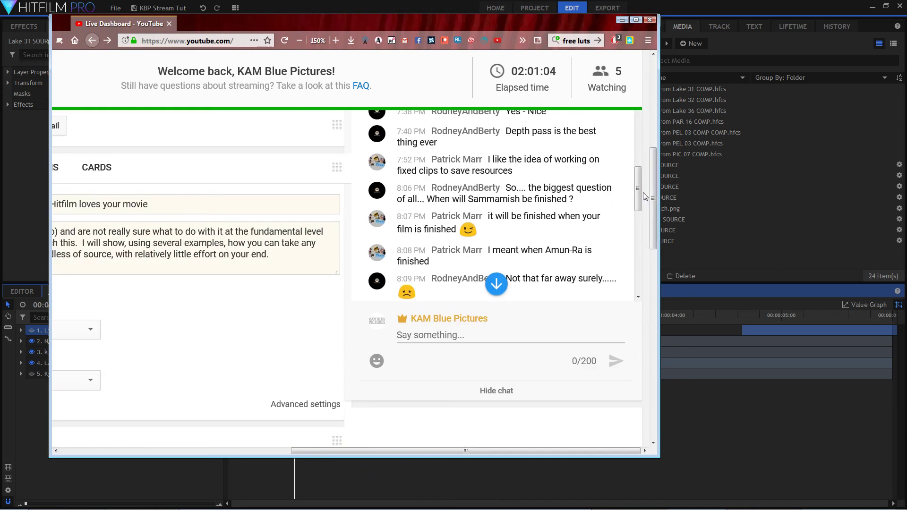
left_click_drag(618, 198, 652, 117)
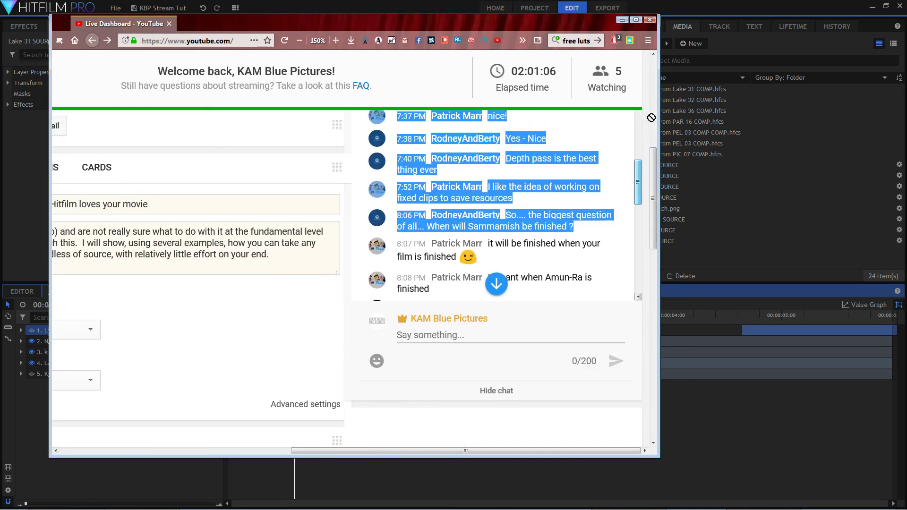
left_click(642, 171)
left_click_drag(636, 174, 637, 116)
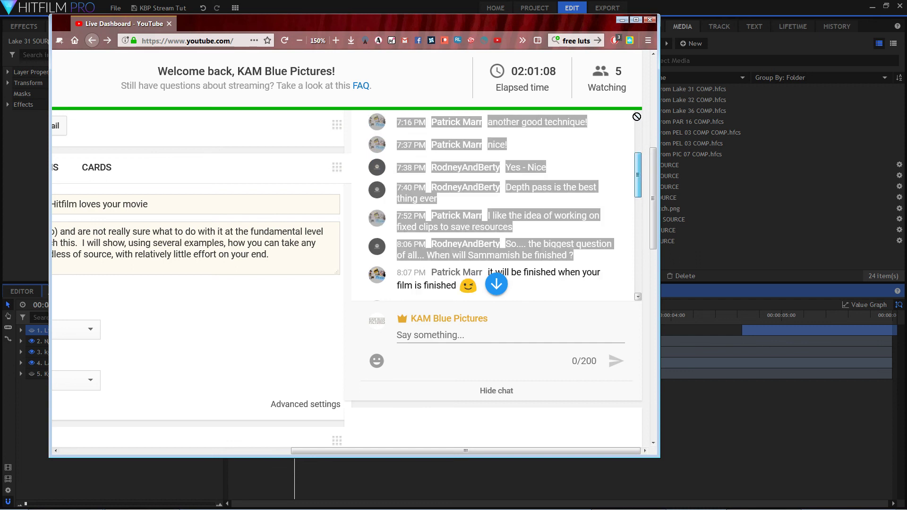
left_click(620, 170)
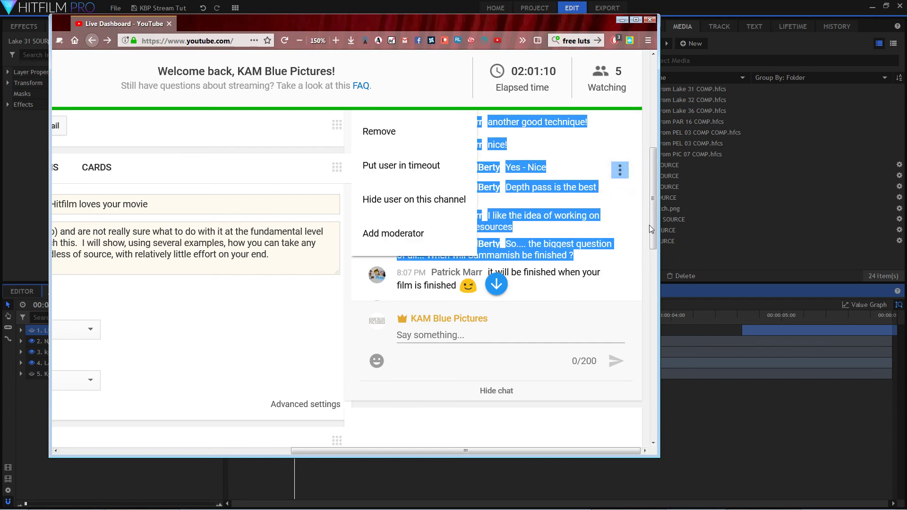
left_click(640, 239)
Review the live chat history from its first messages through to the latest one.
scroll(636, 244, "up", 5)
scroll(614, 293, "up", 4)
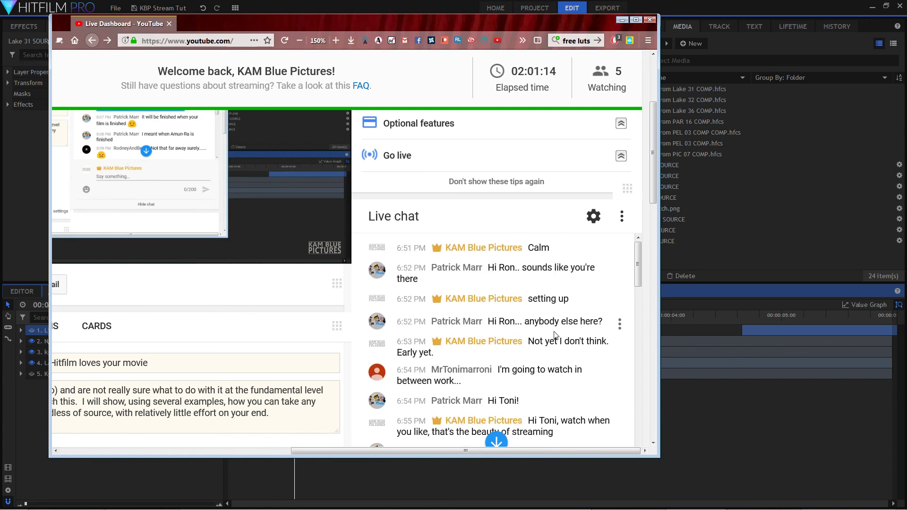
scroll(556, 334, "down", 3)
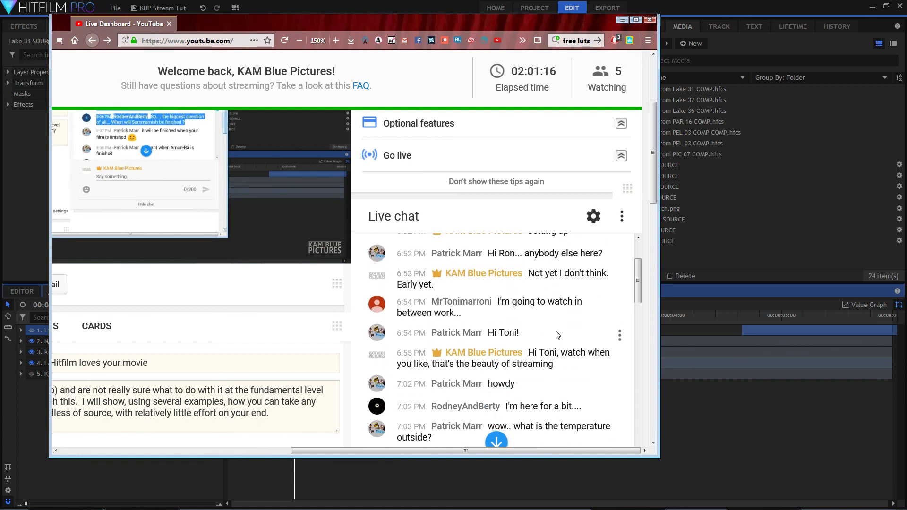
scroll(557, 333, "down", 6)
scroll(572, 322, "up", 5)
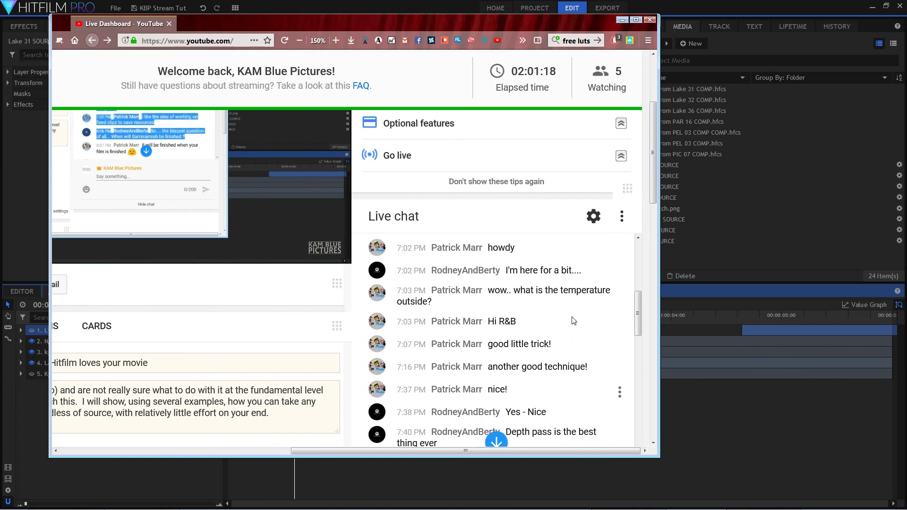
scroll(574, 321, "down", 10)
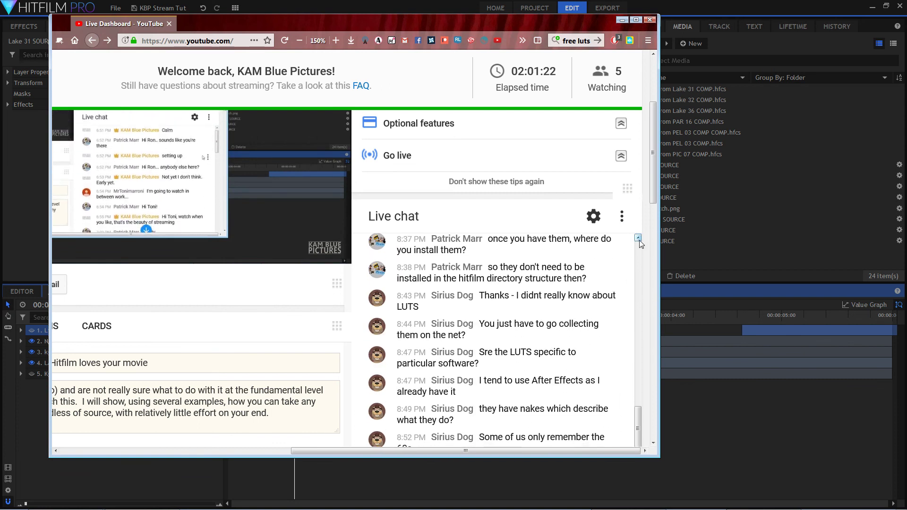
scroll(327, 240, "down", 4)
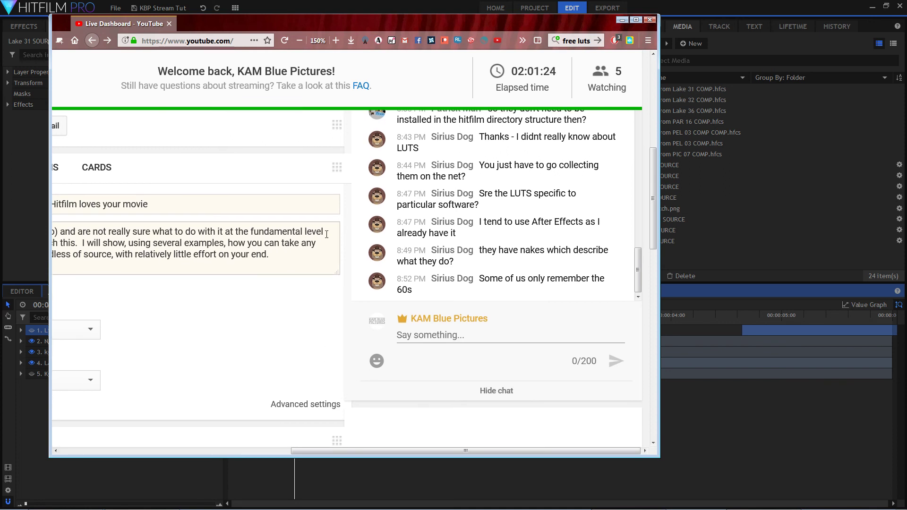